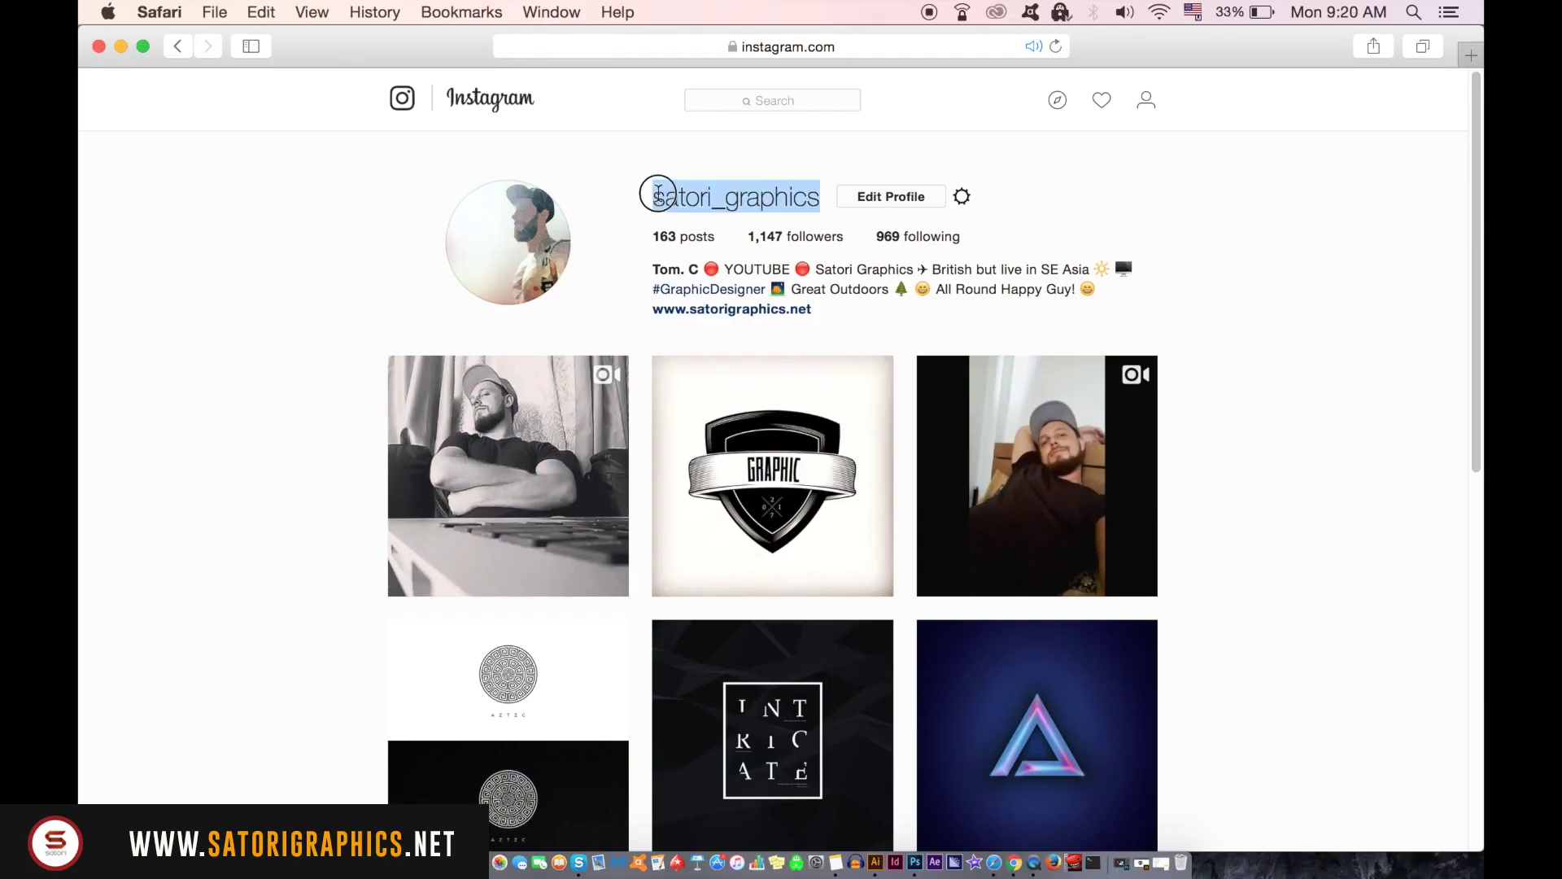
# - Preview two video posts on the Instagram profile, then open the GRAPHIC shield badge post
pyautogui.click(464, 415)
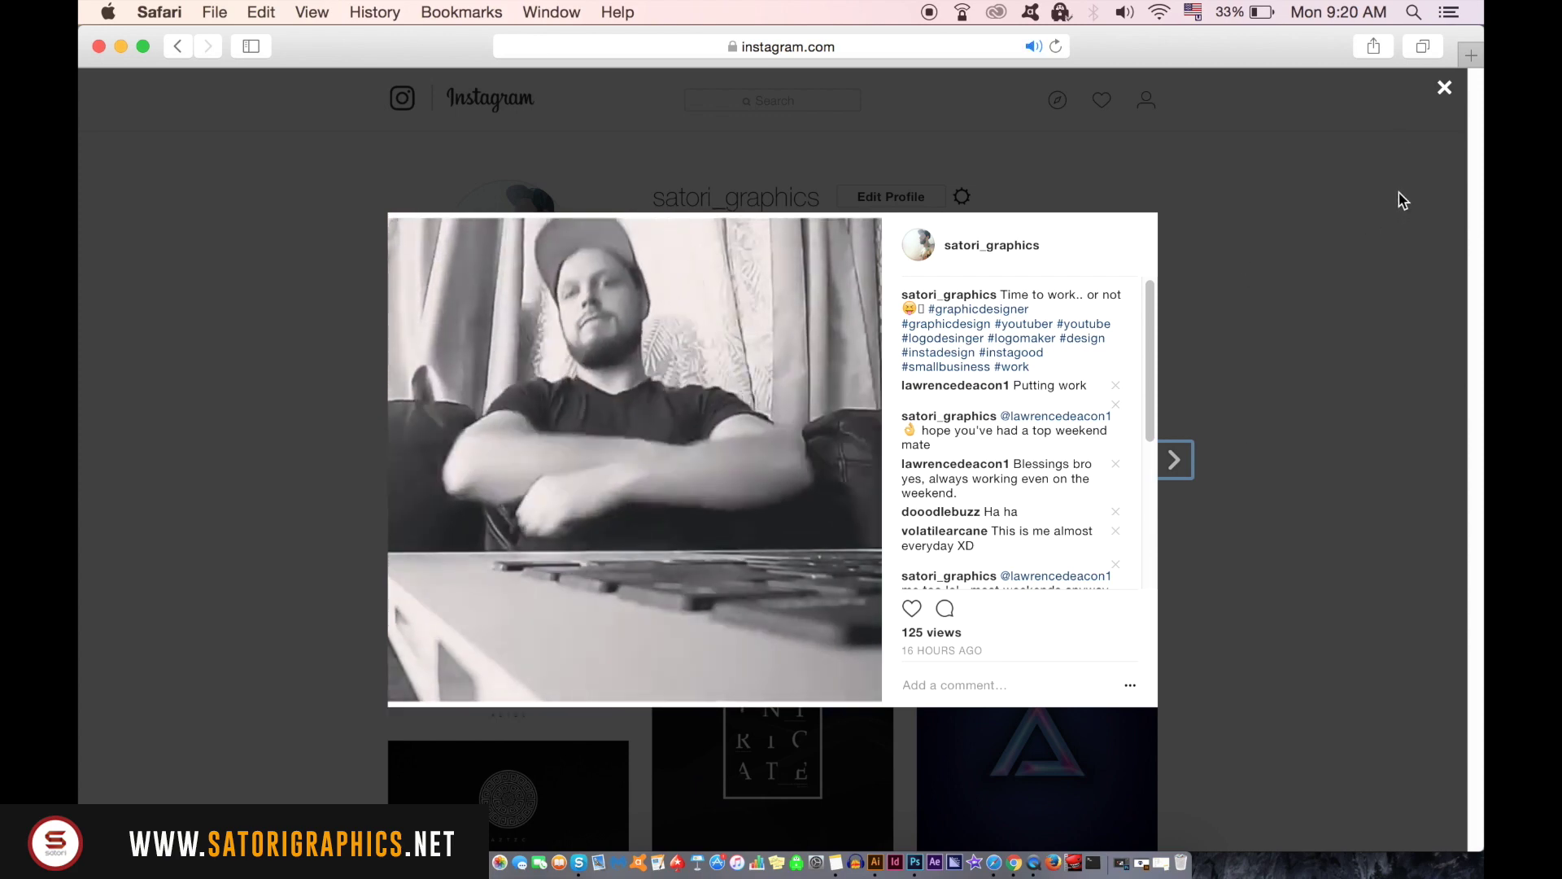
pyautogui.click(1446, 89)
pyautogui.scroll(-3, 852, 278)
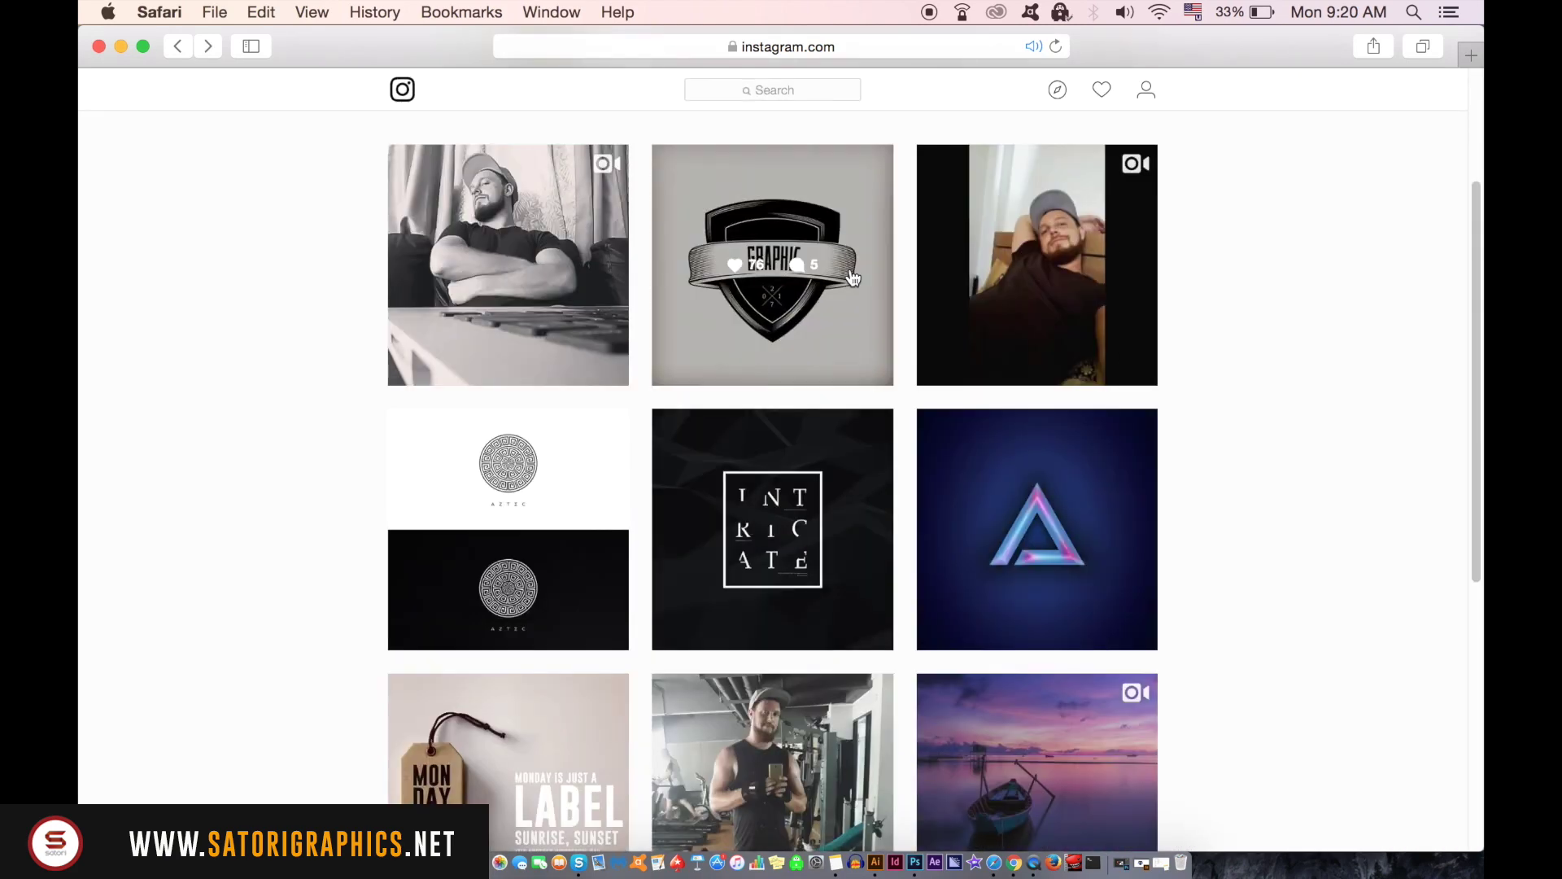
pyautogui.click(1105, 366)
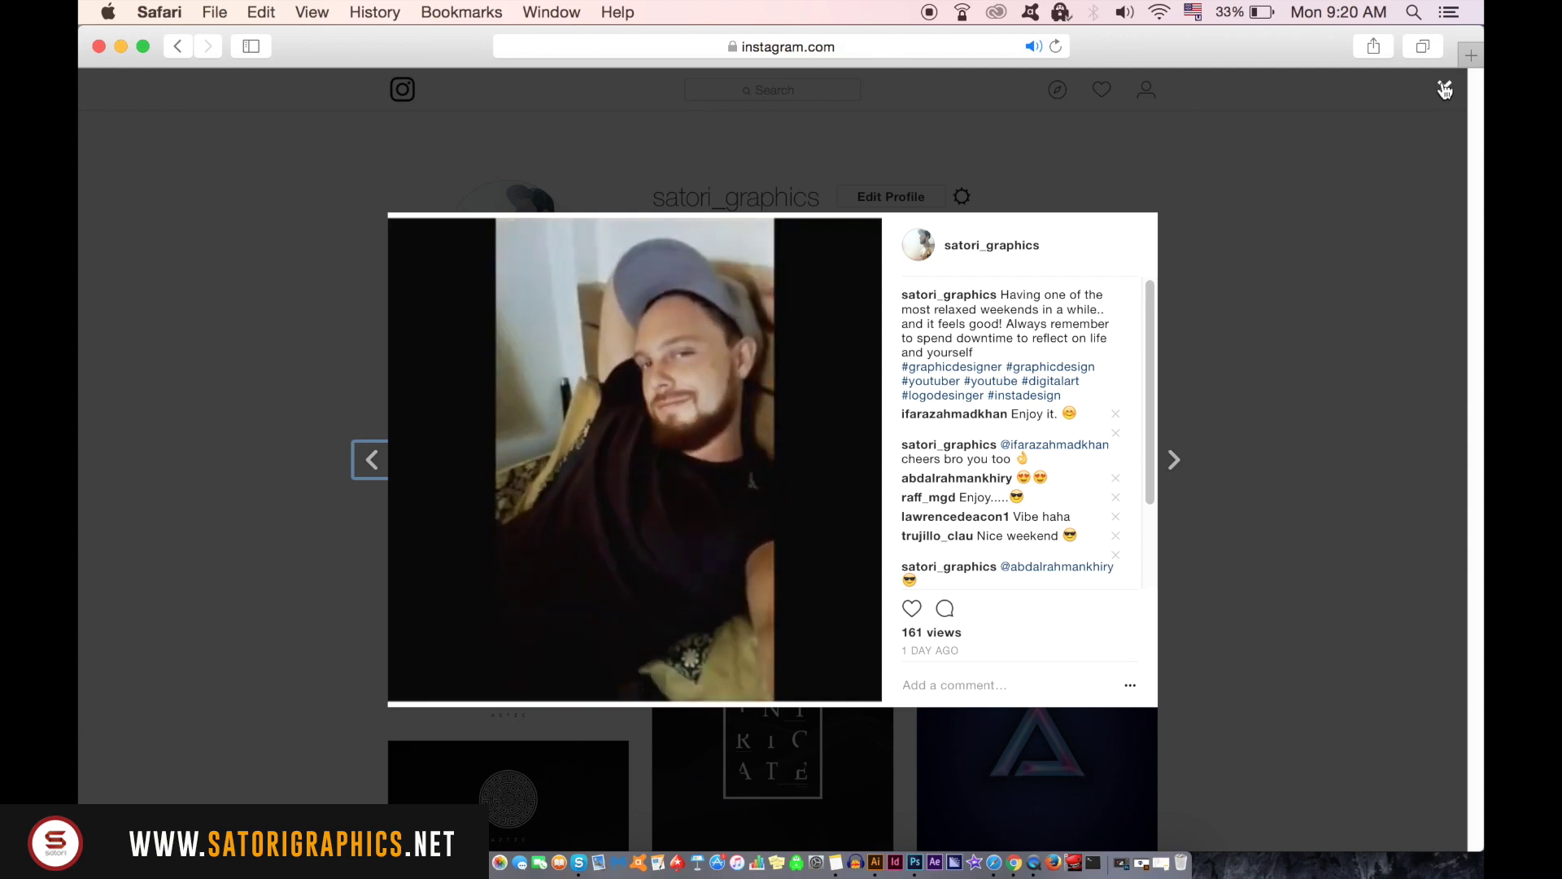
pyautogui.click(1445, 91)
pyautogui.moveTo(507, 542)
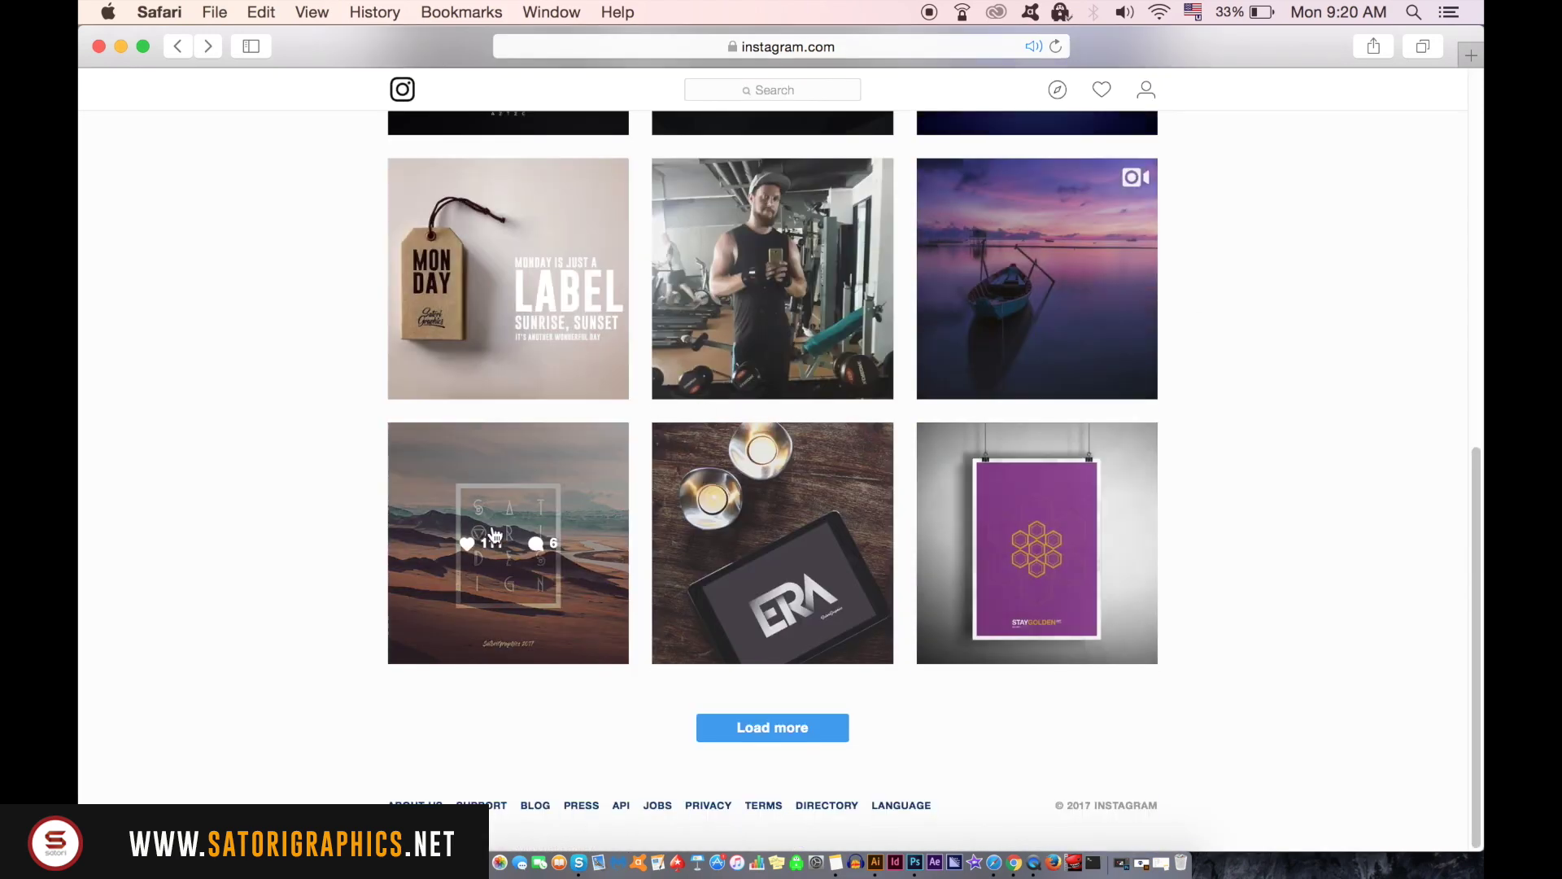
pyautogui.scroll(6, 1220, 549)
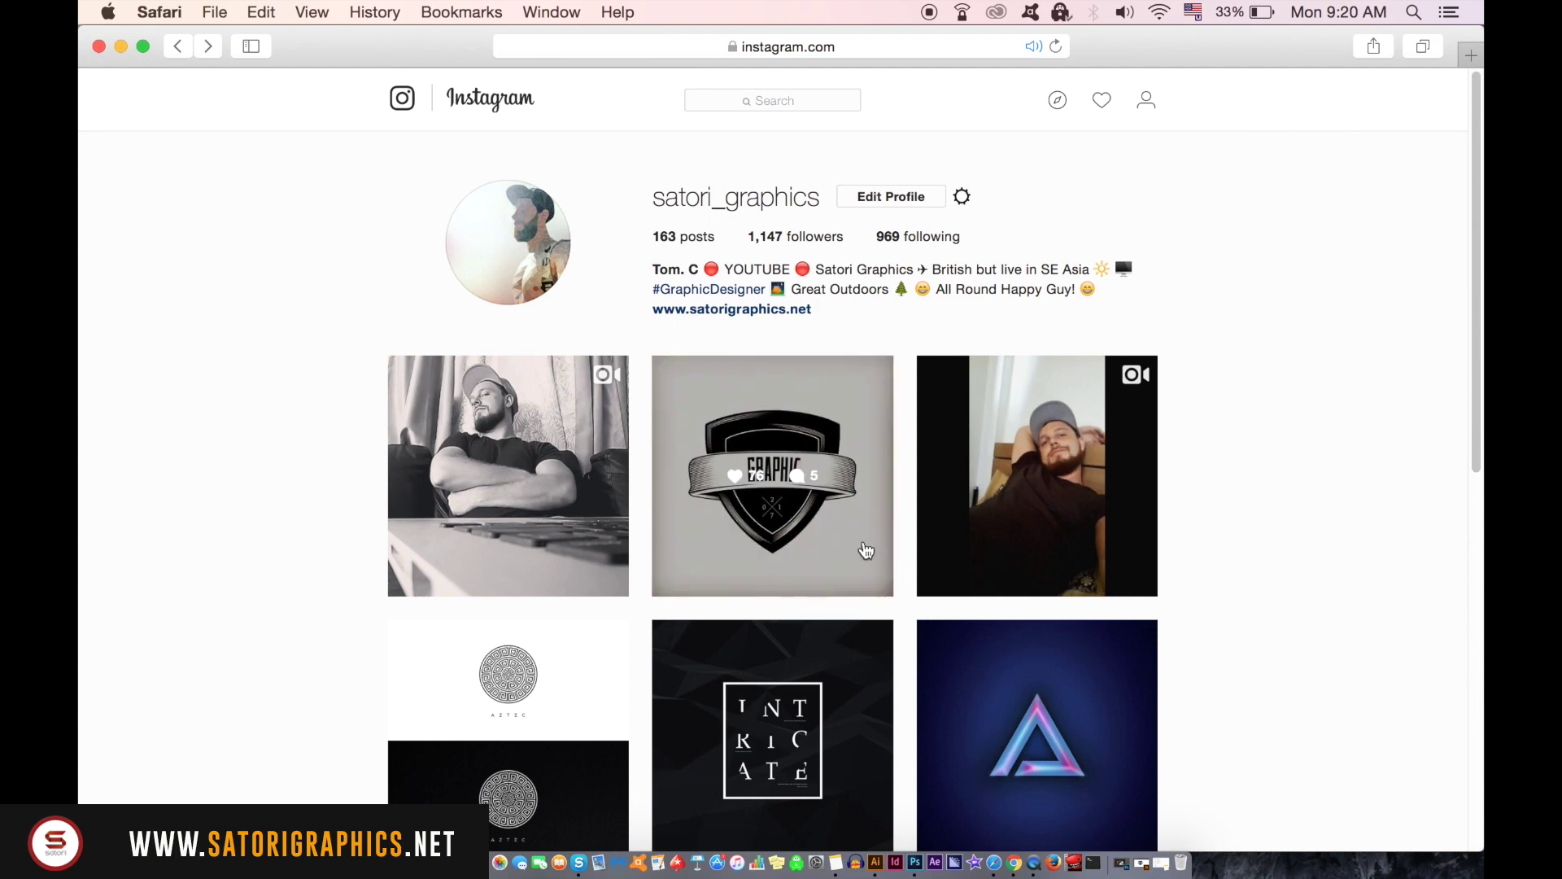
pyautogui.click(885, 567)
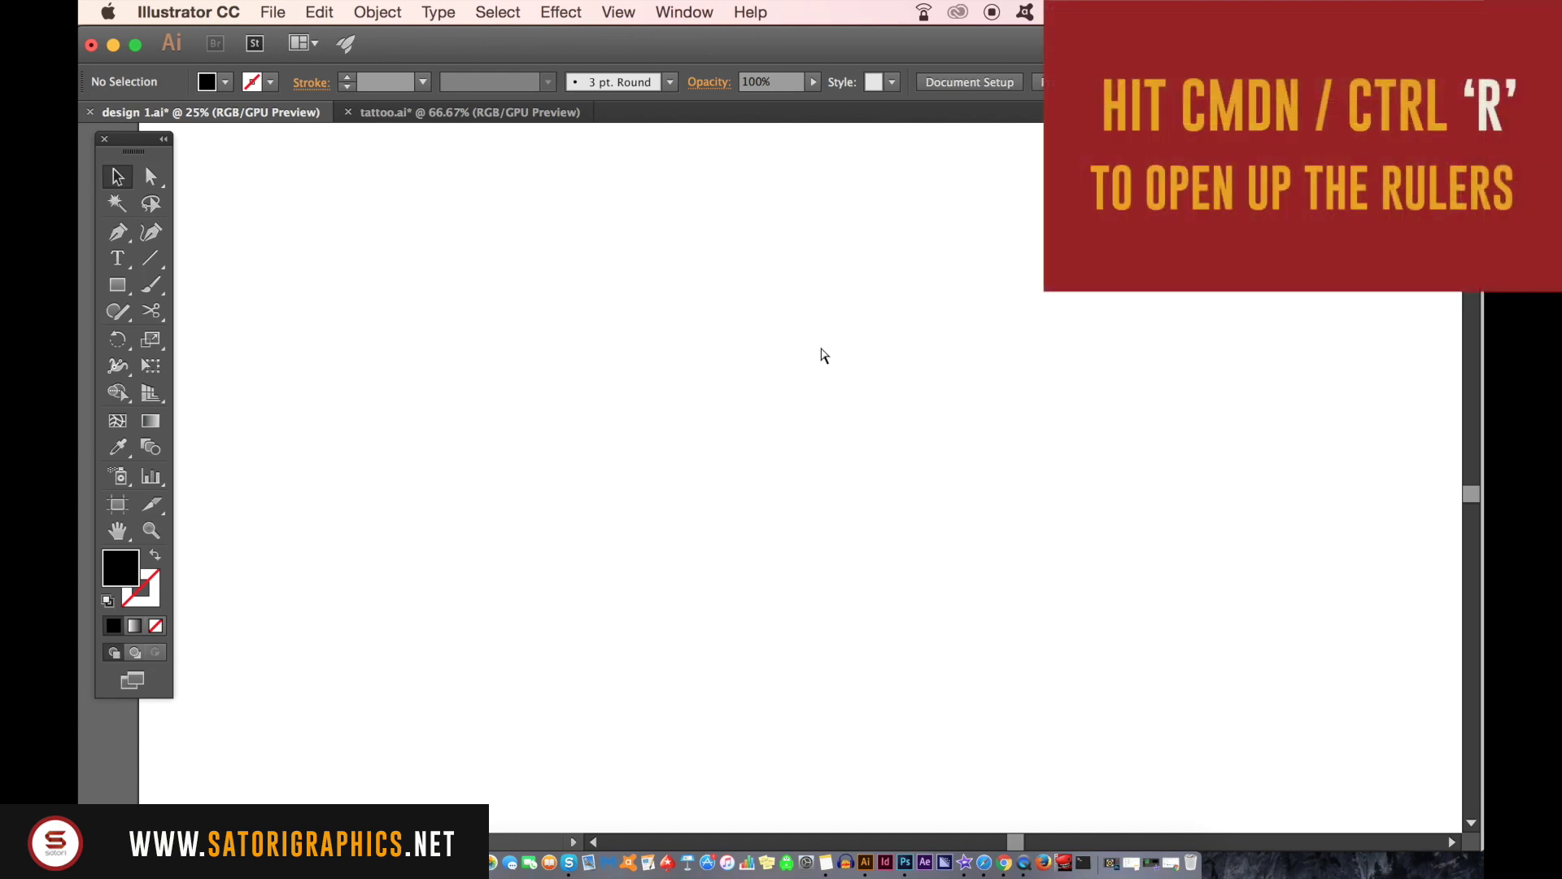
# - Show rulers and place a vertical guide mid-canvas and a horizontal guide near the top
pyautogui.press('super+r')
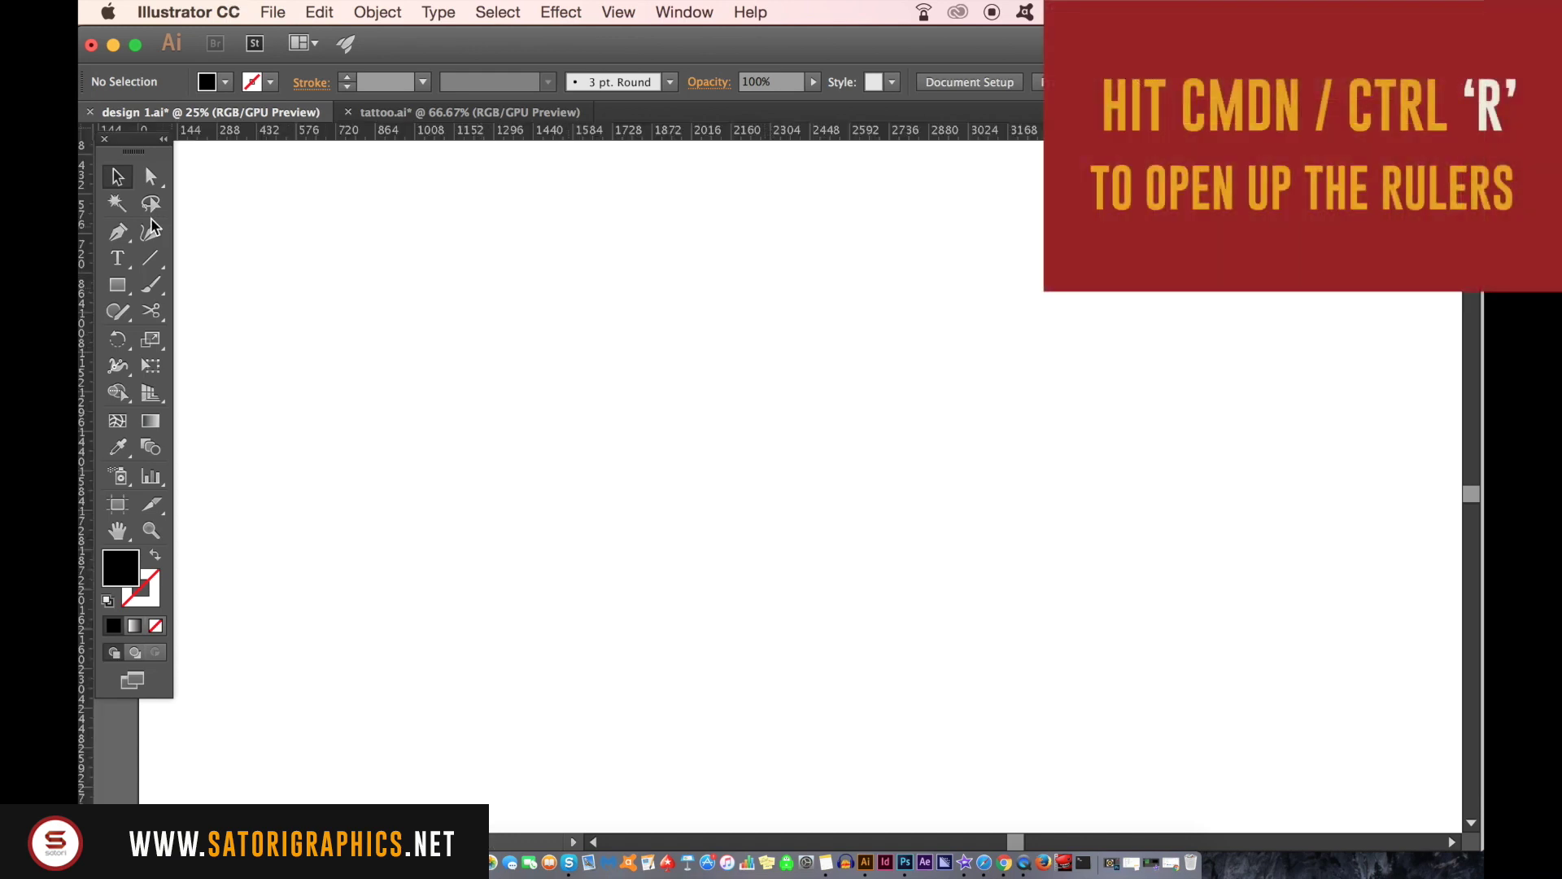
pyautogui.moveTo(81, 549); pyautogui.dragTo(695, 446)
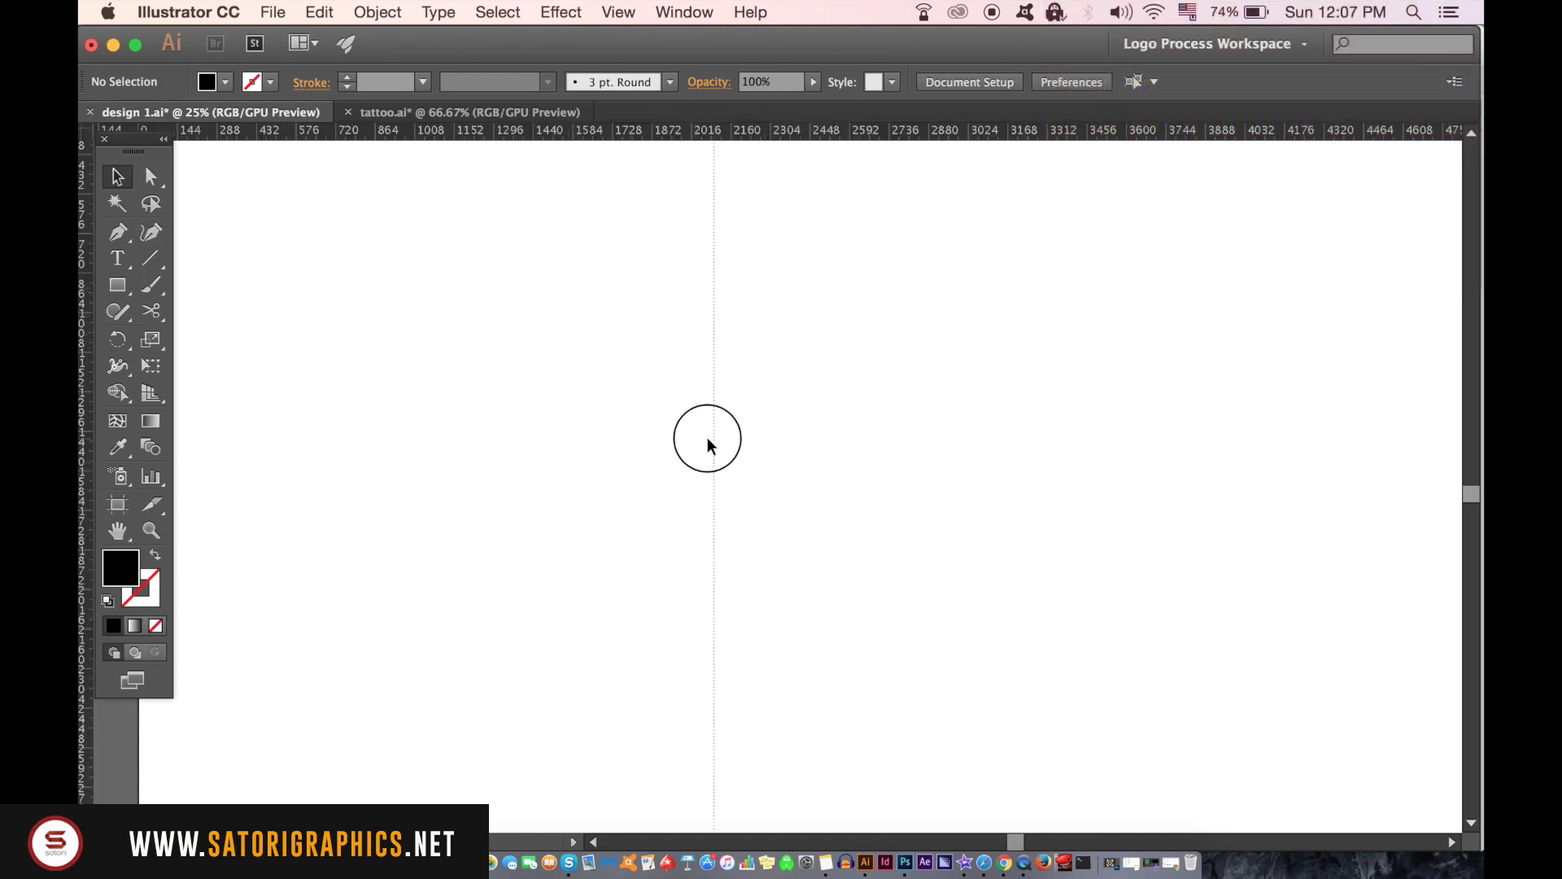
pyautogui.moveTo(692, 444); pyautogui.dragTo(693, 443)
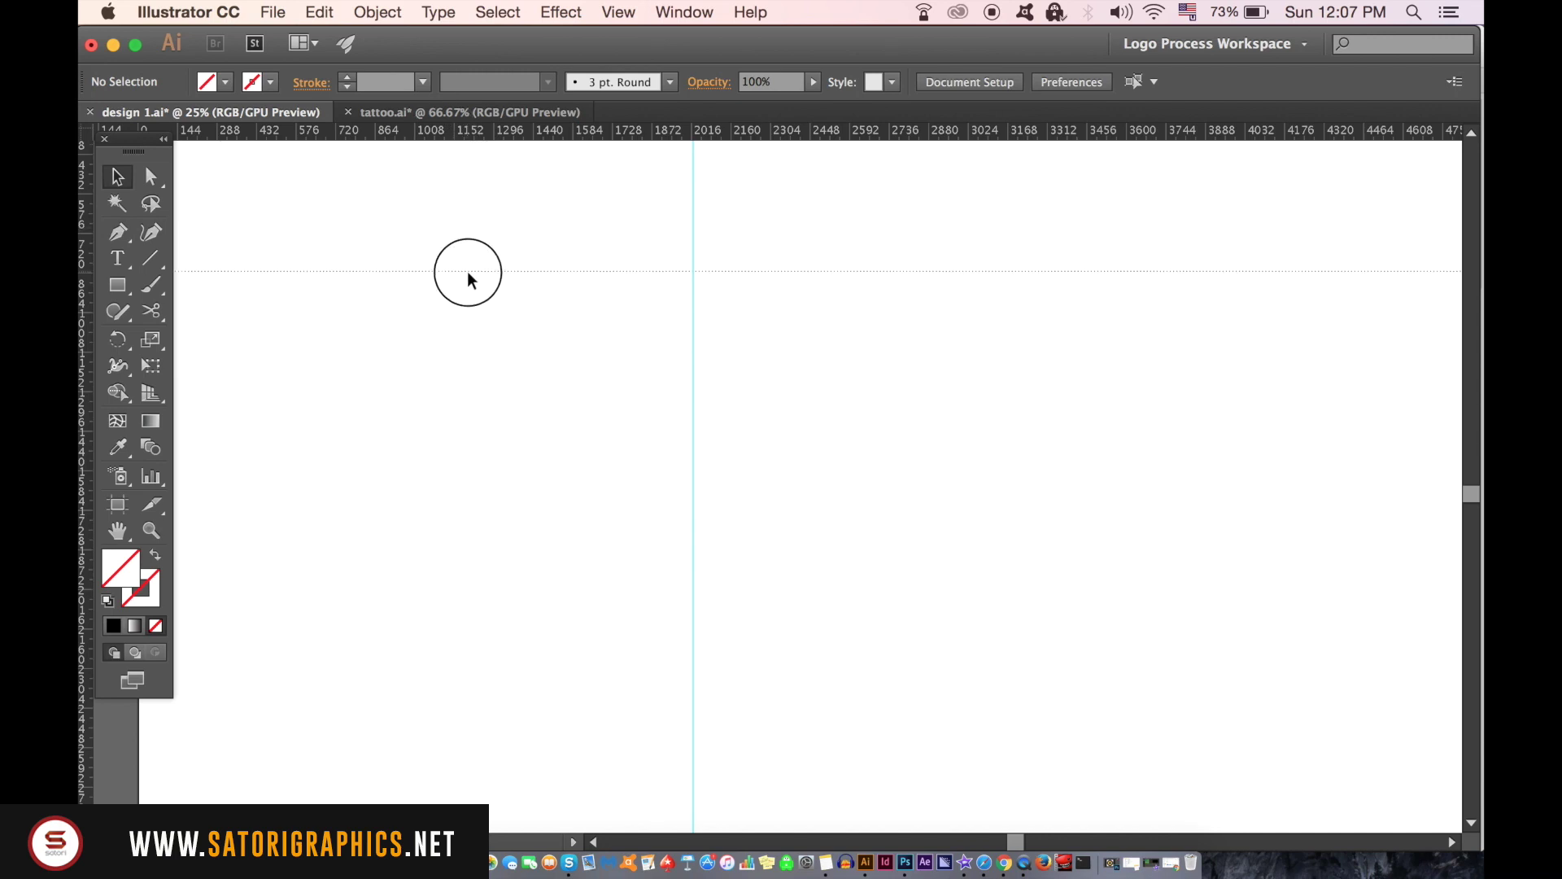
pyautogui.moveTo(467, 280); pyautogui.dragTo(467, 271)
# - Choose the Pen tool with a black stroke and no fill
pyautogui.click(118, 233)
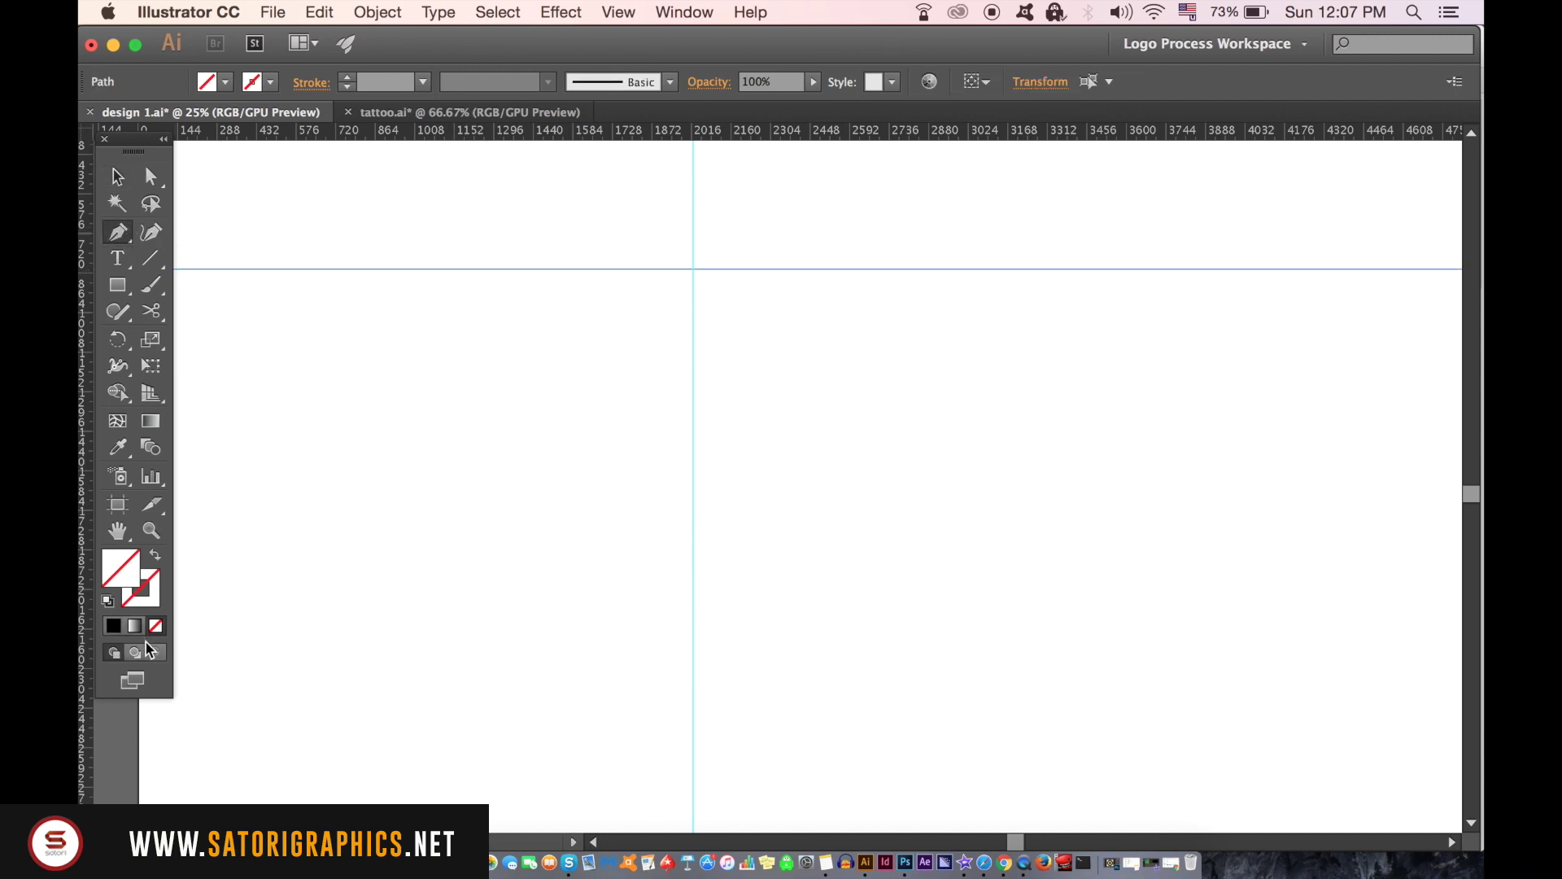
pyautogui.click(113, 625)
pyautogui.click(154, 556)
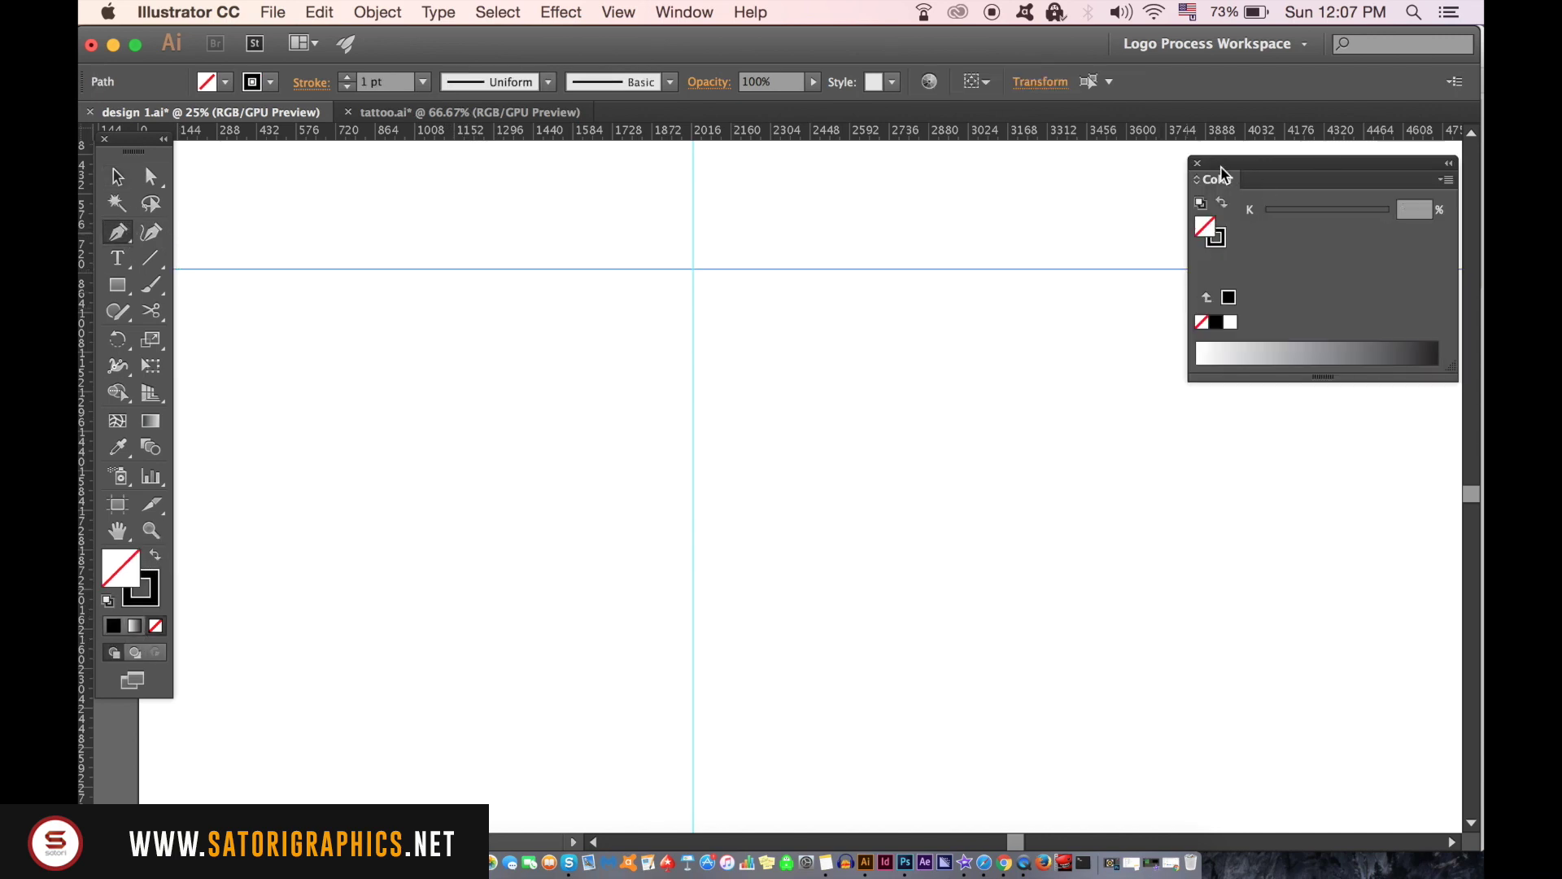
pyautogui.click(1197, 165)
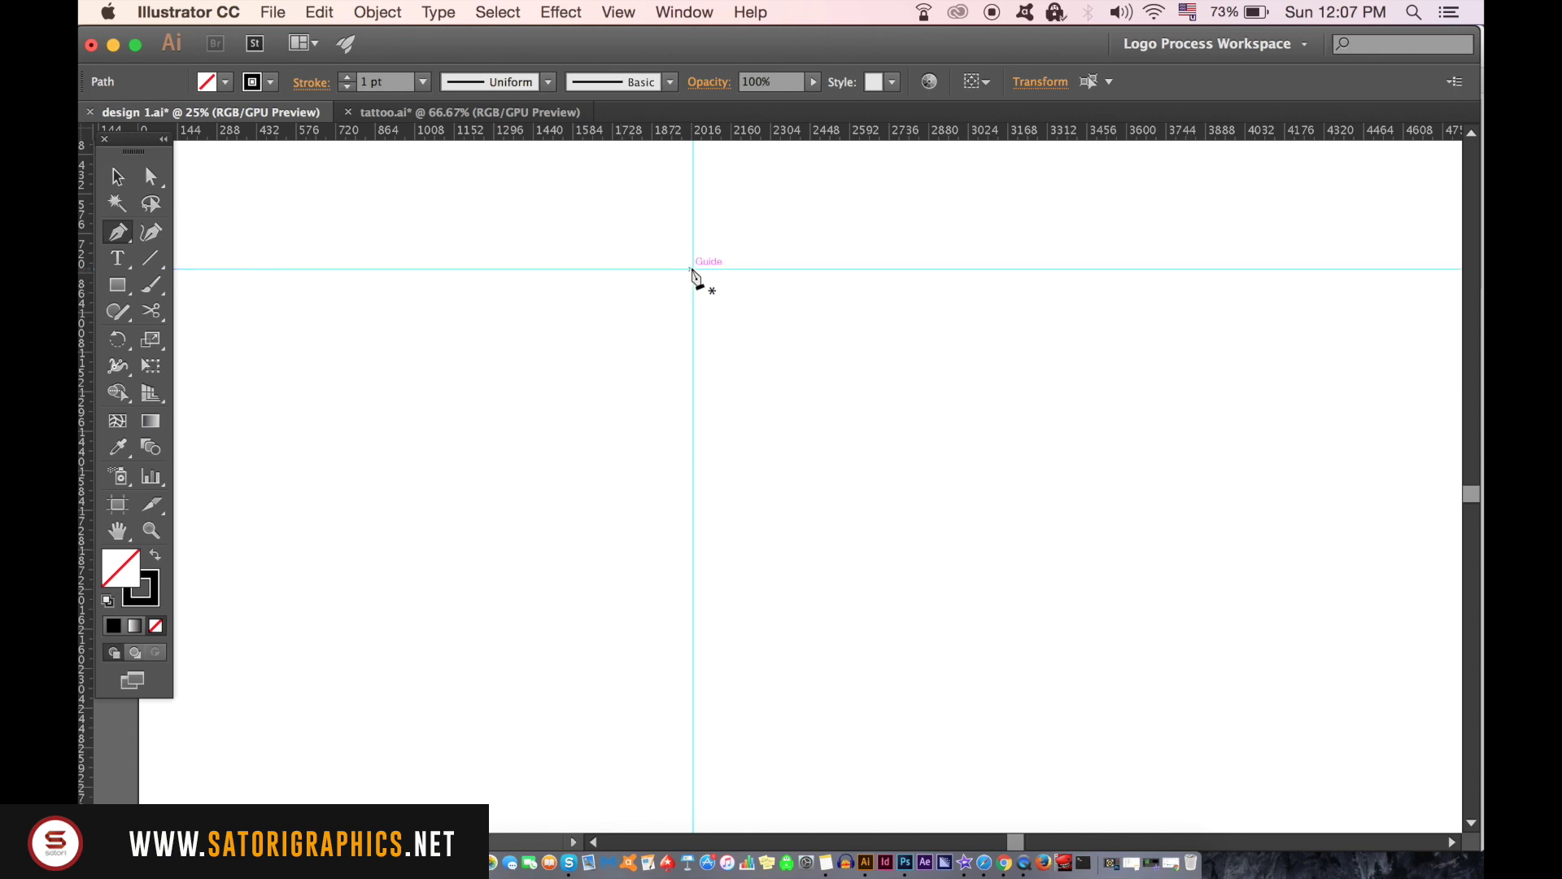
# - Draw the curved left half of the shield from the guide intersection down to the vertical guide
pyautogui.click(694, 270)
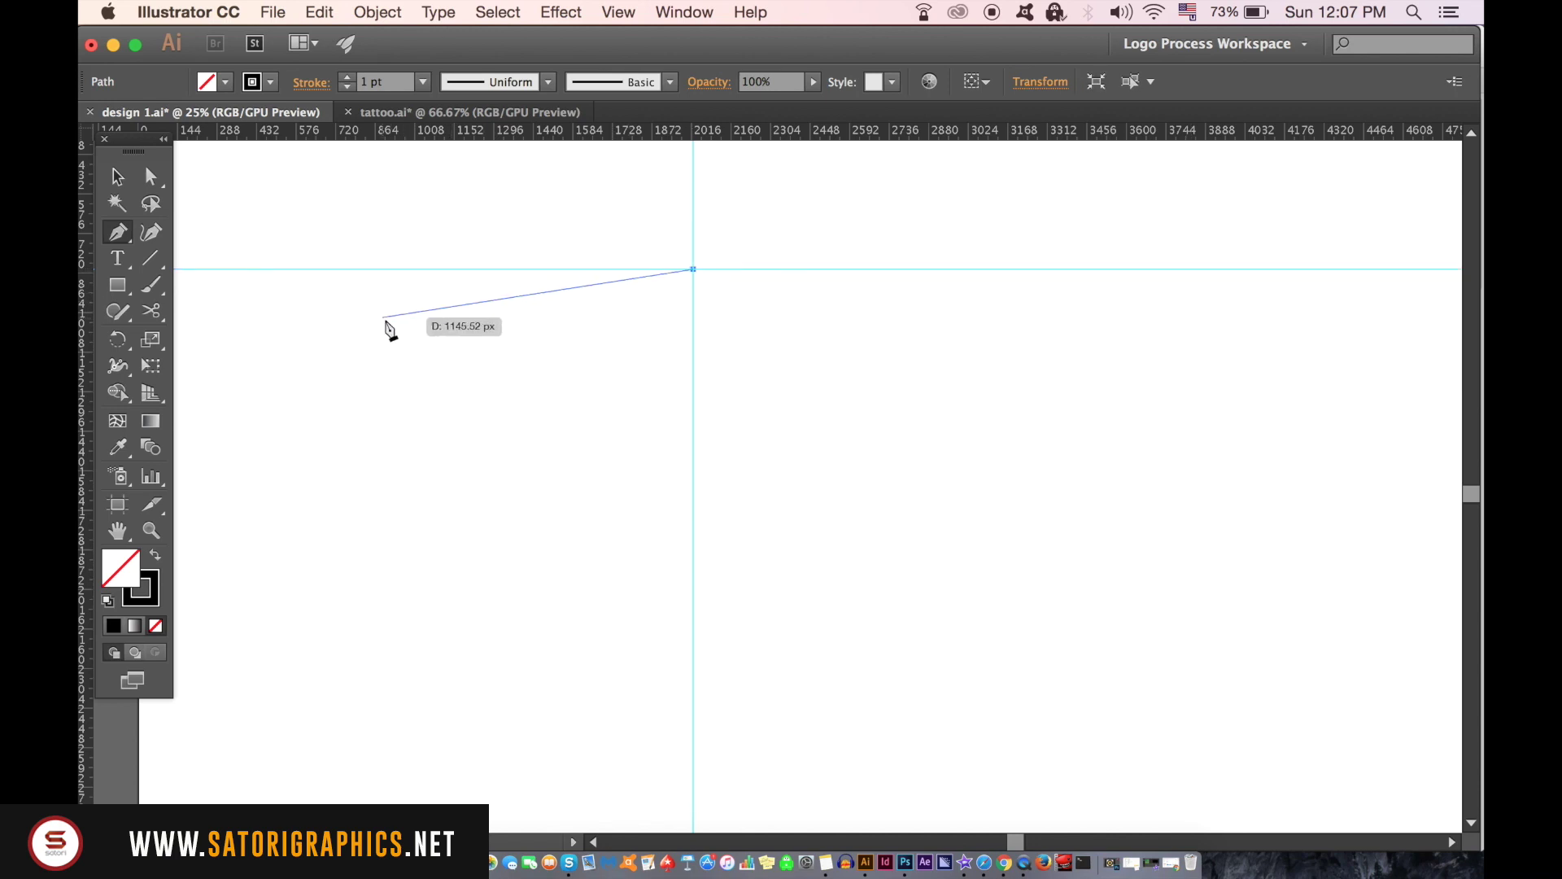
pyautogui.moveTo(473, 308)
pyautogui.mouseDown()
pyautogui.moveTo(355, 351)
pyautogui.moveTo(383, 349)
pyautogui.mouseUp()
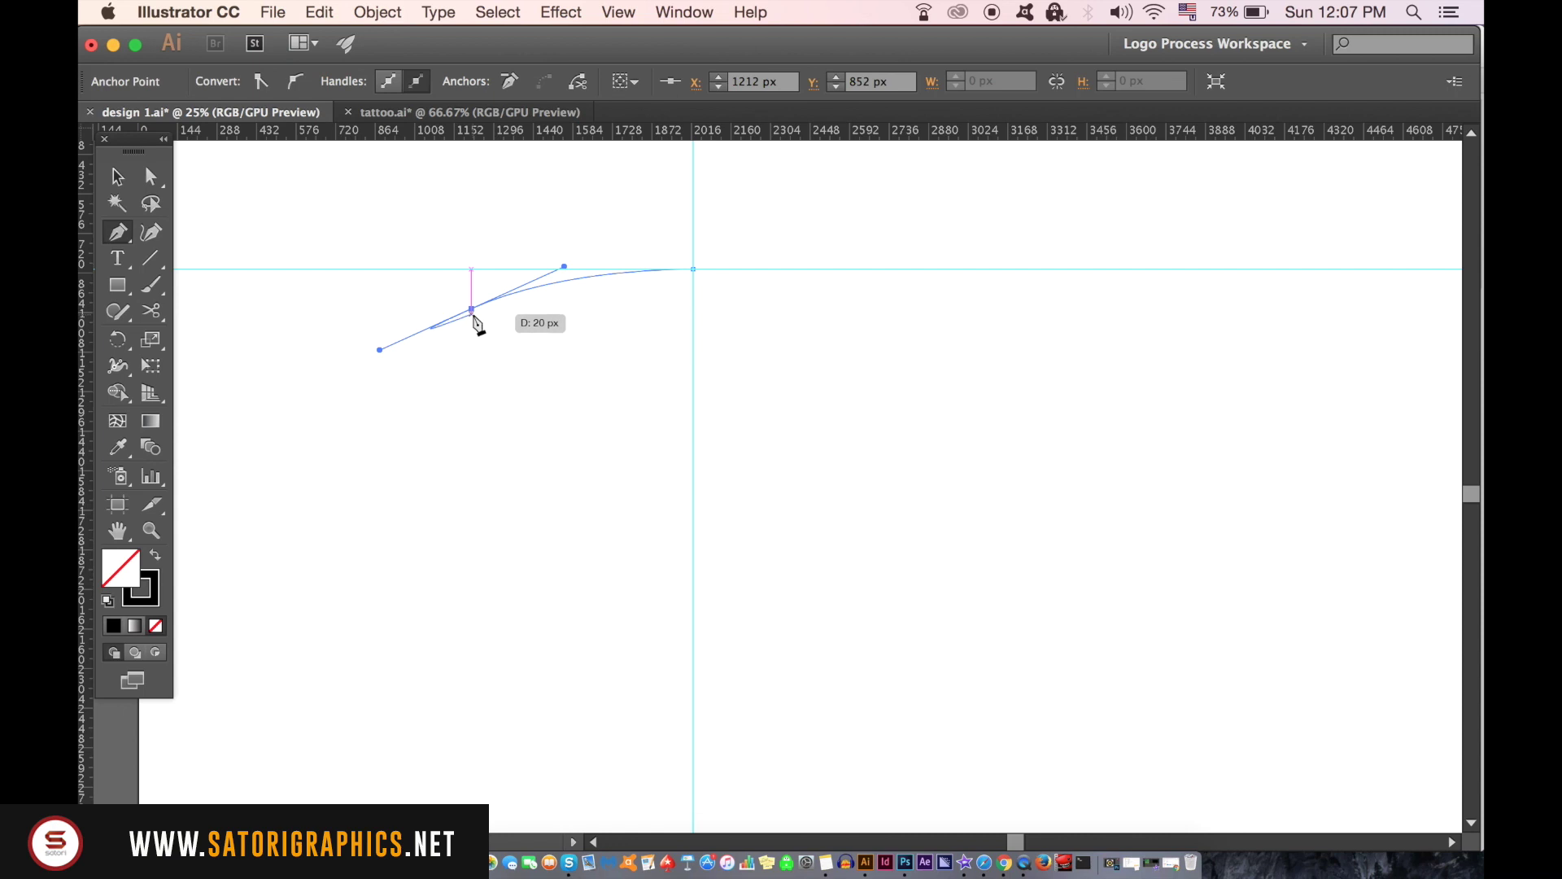
pyautogui.scroll(-3, 557, 369)
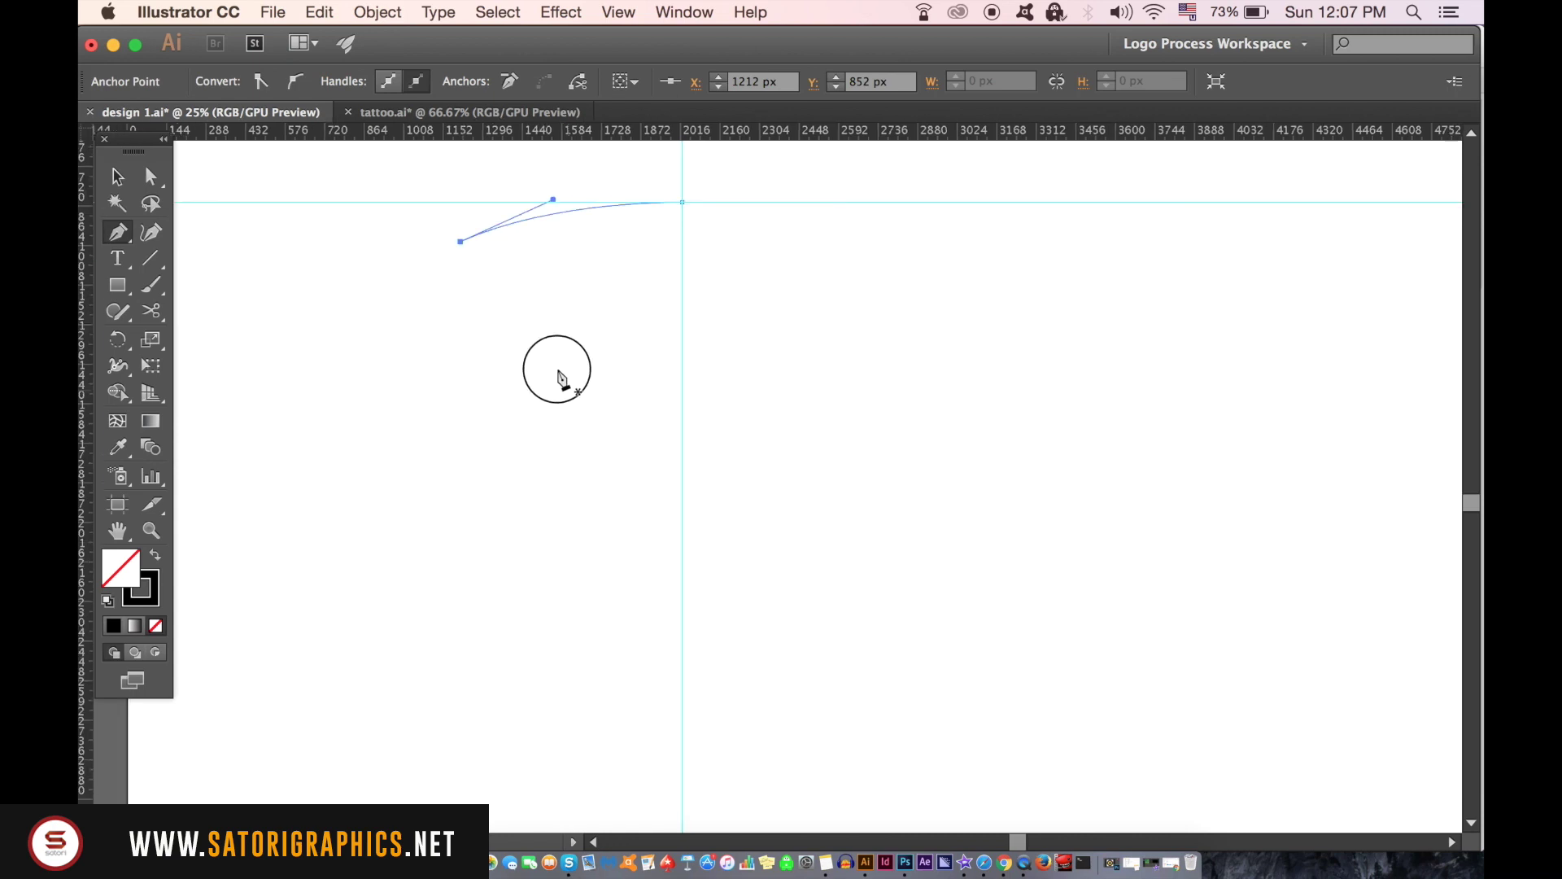
pyautogui.moveTo(671, 586); pyautogui.dragTo(921, 720)
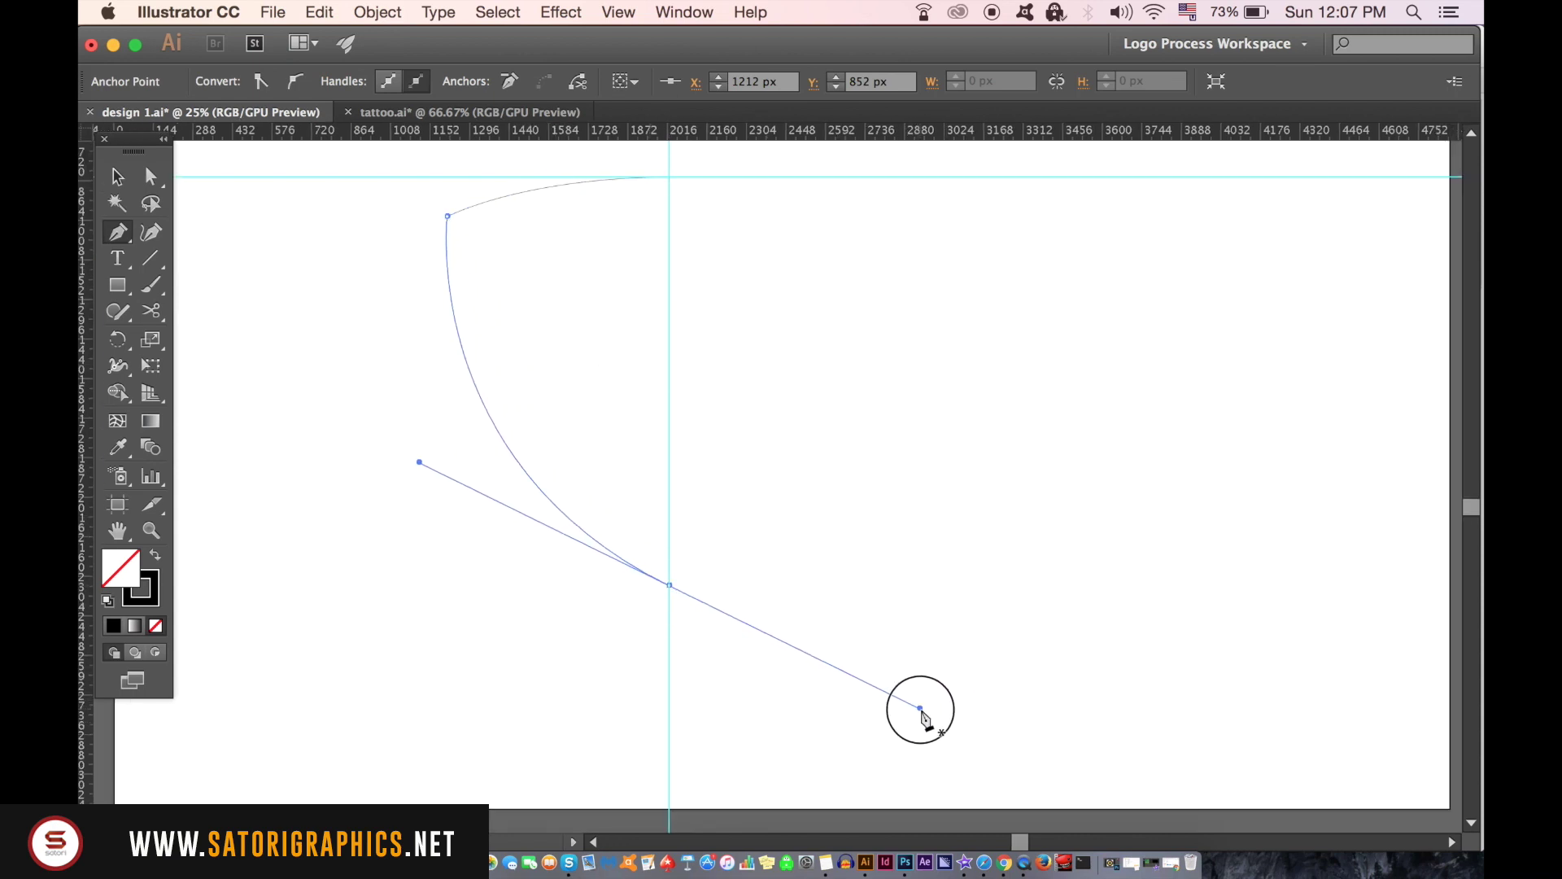
pyautogui.keyDown('ctrl'); pyautogui.click(304, 326); pyautogui.keyUp('ctrl')
pyautogui.scroll(3, 422, 359)
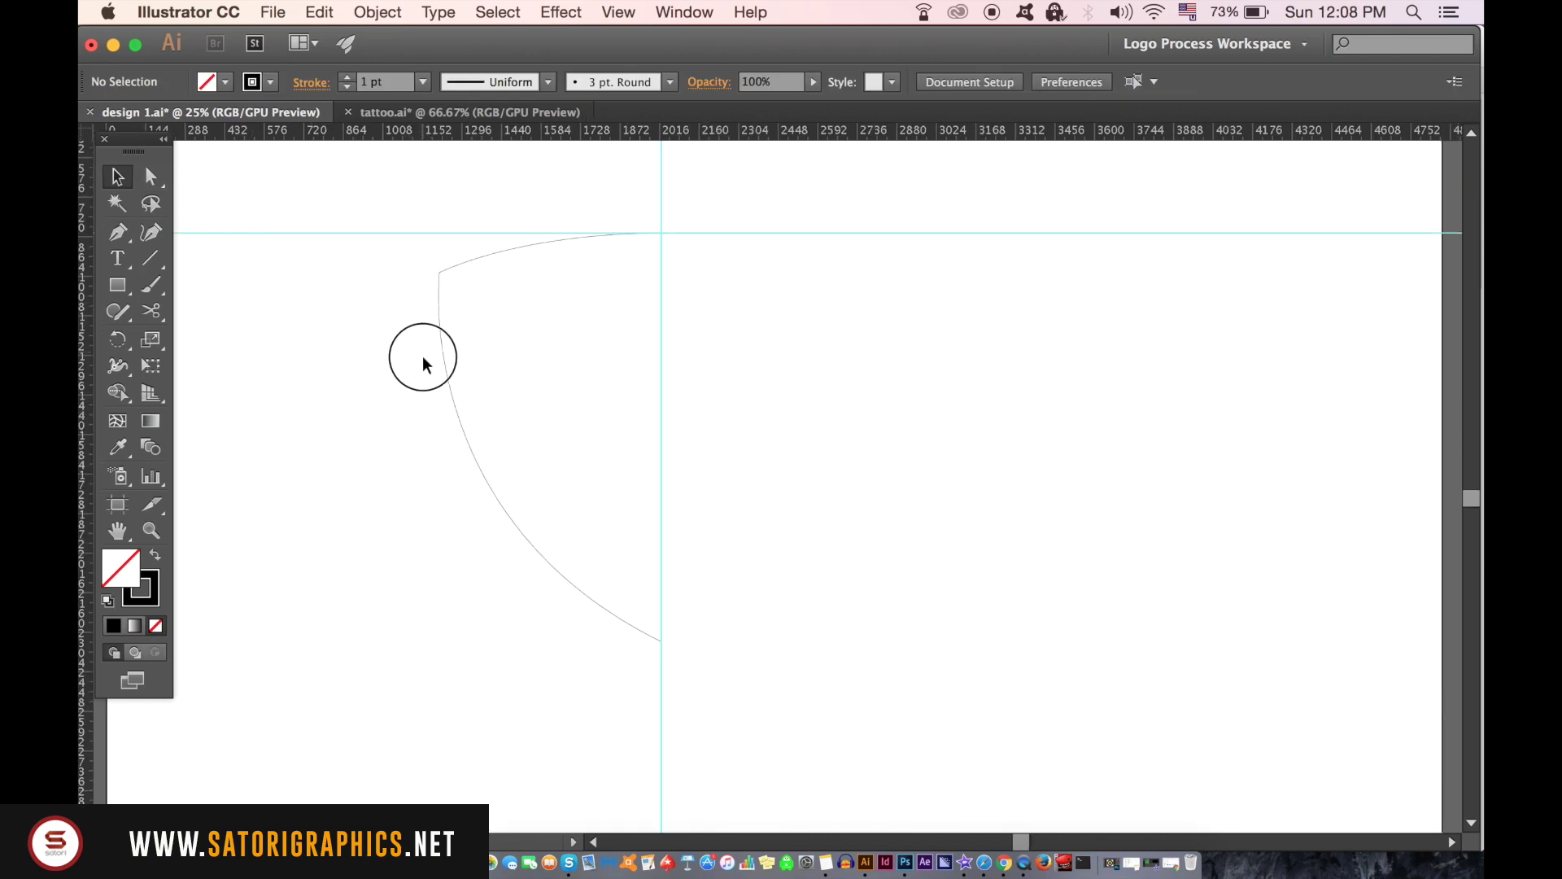
# - Hide the guides and make the half-shield outline slightly narrower
pyautogui.rightClick(740, 342)
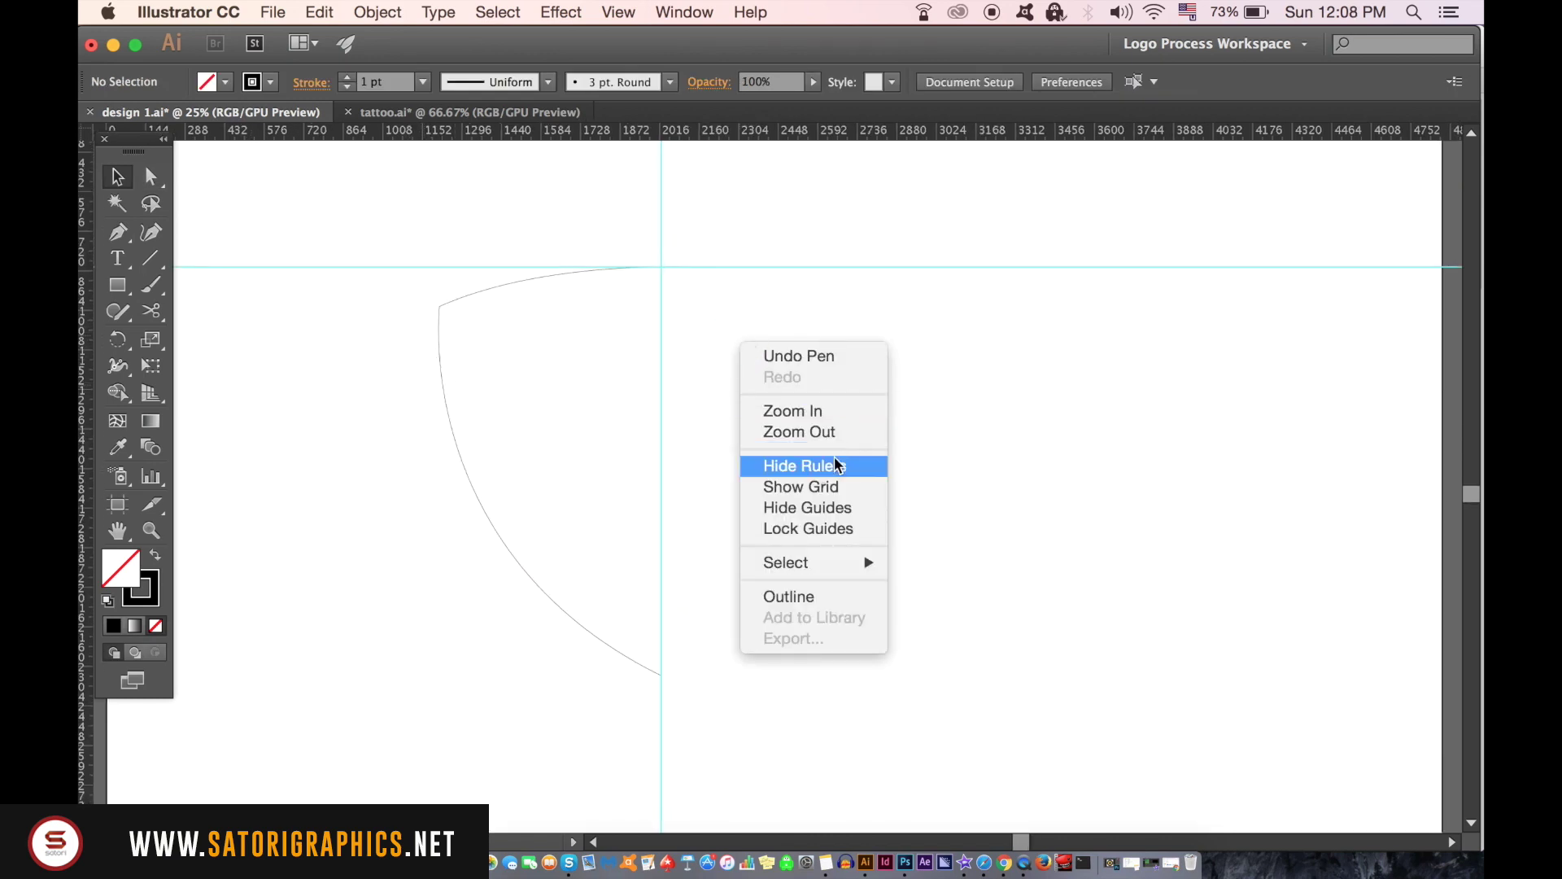
pyautogui.click(856, 507)
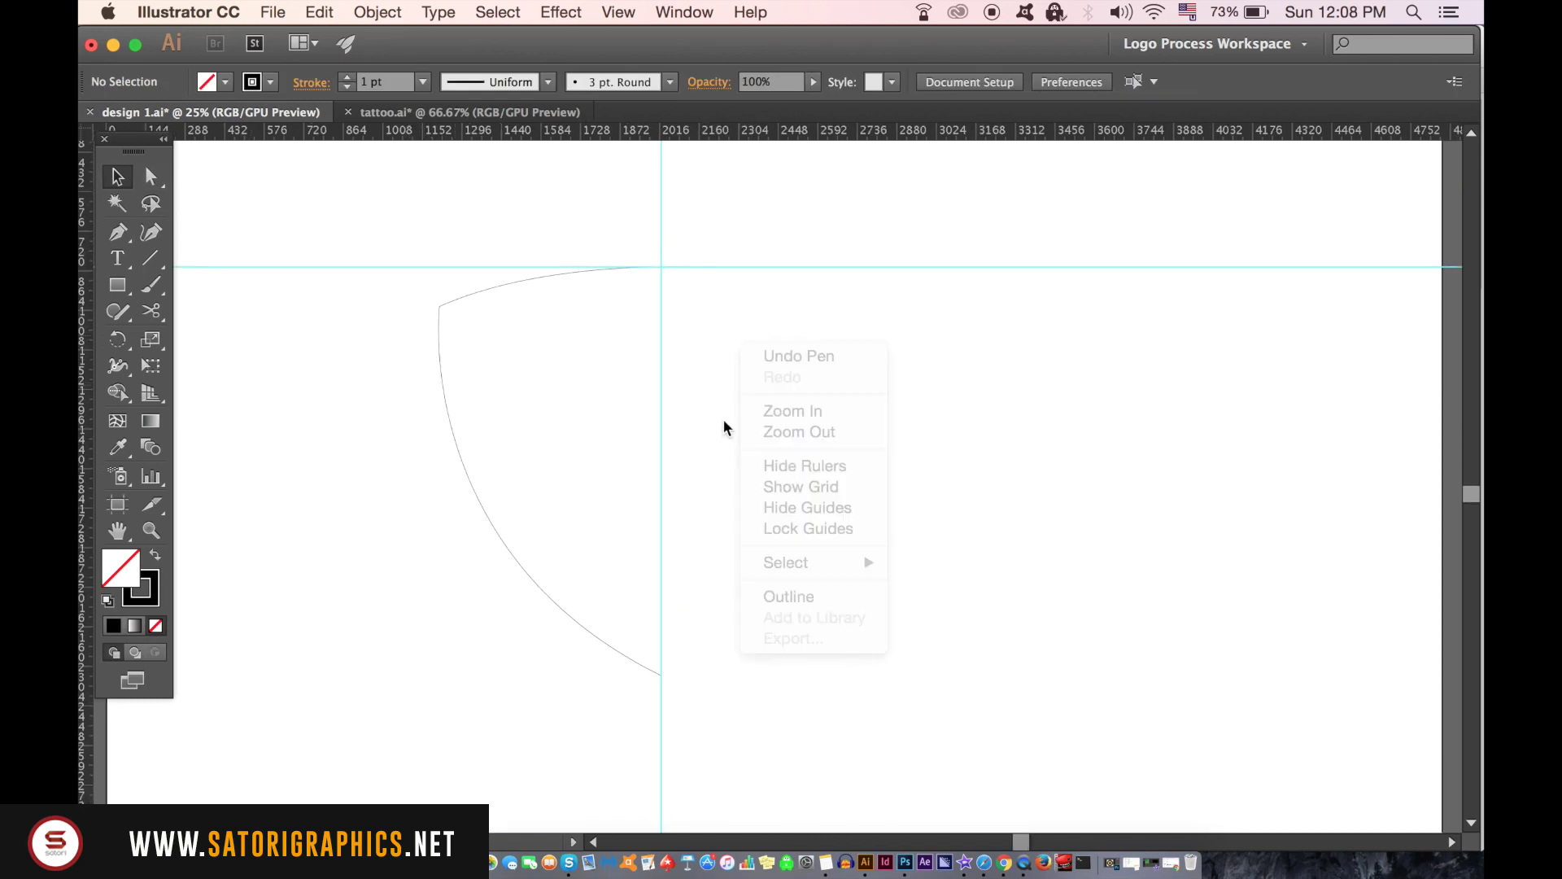
pyautogui.click(576, 281)
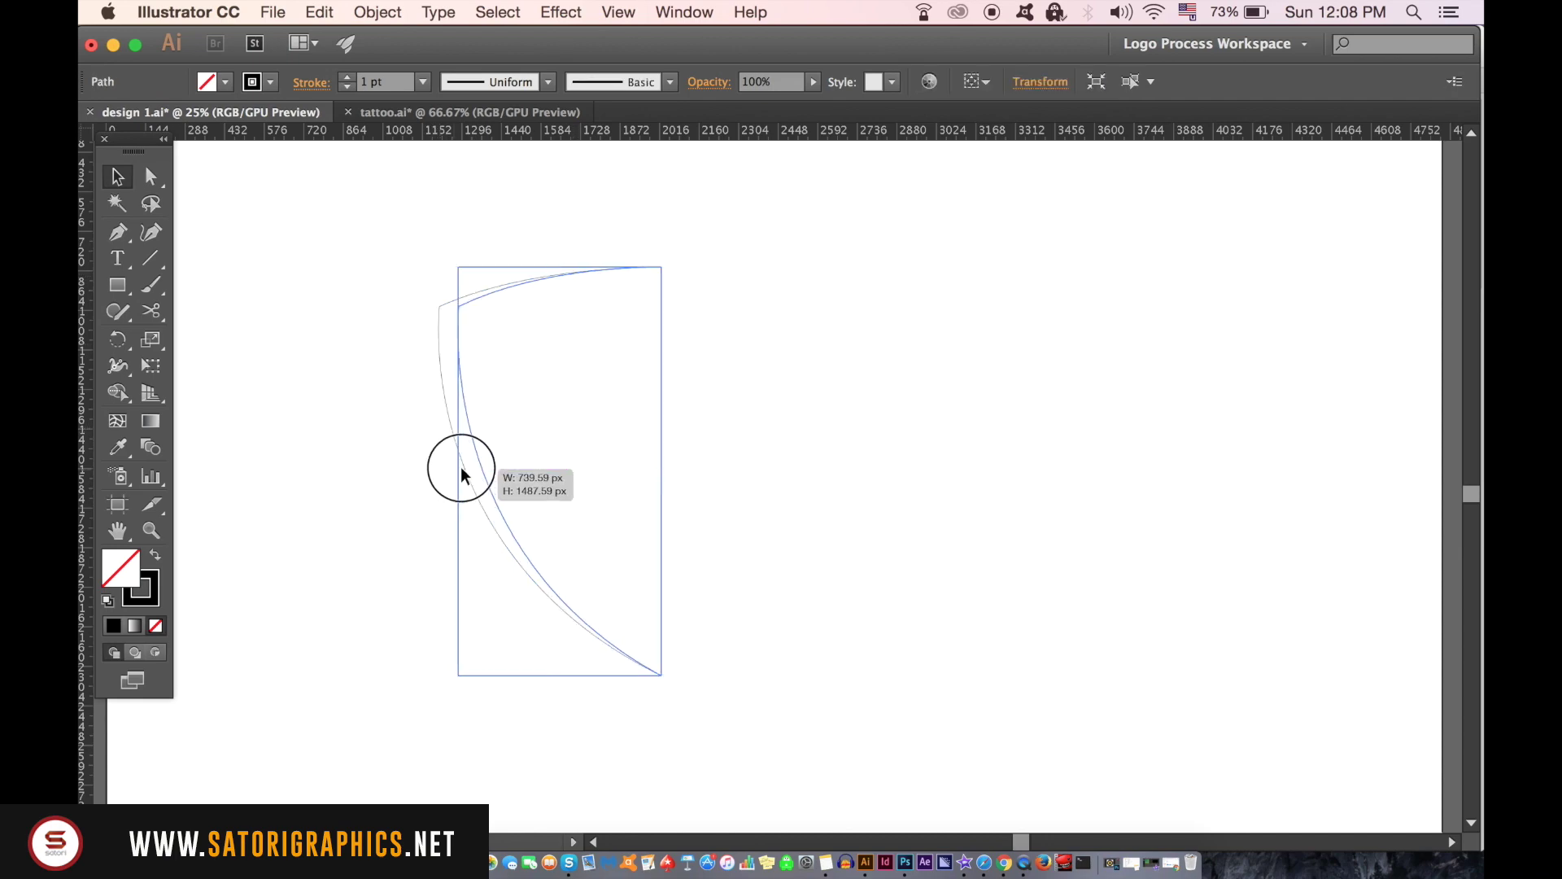
pyautogui.moveTo(437, 473); pyautogui.dragTo(477, 475)
pyautogui.click(916, 391)
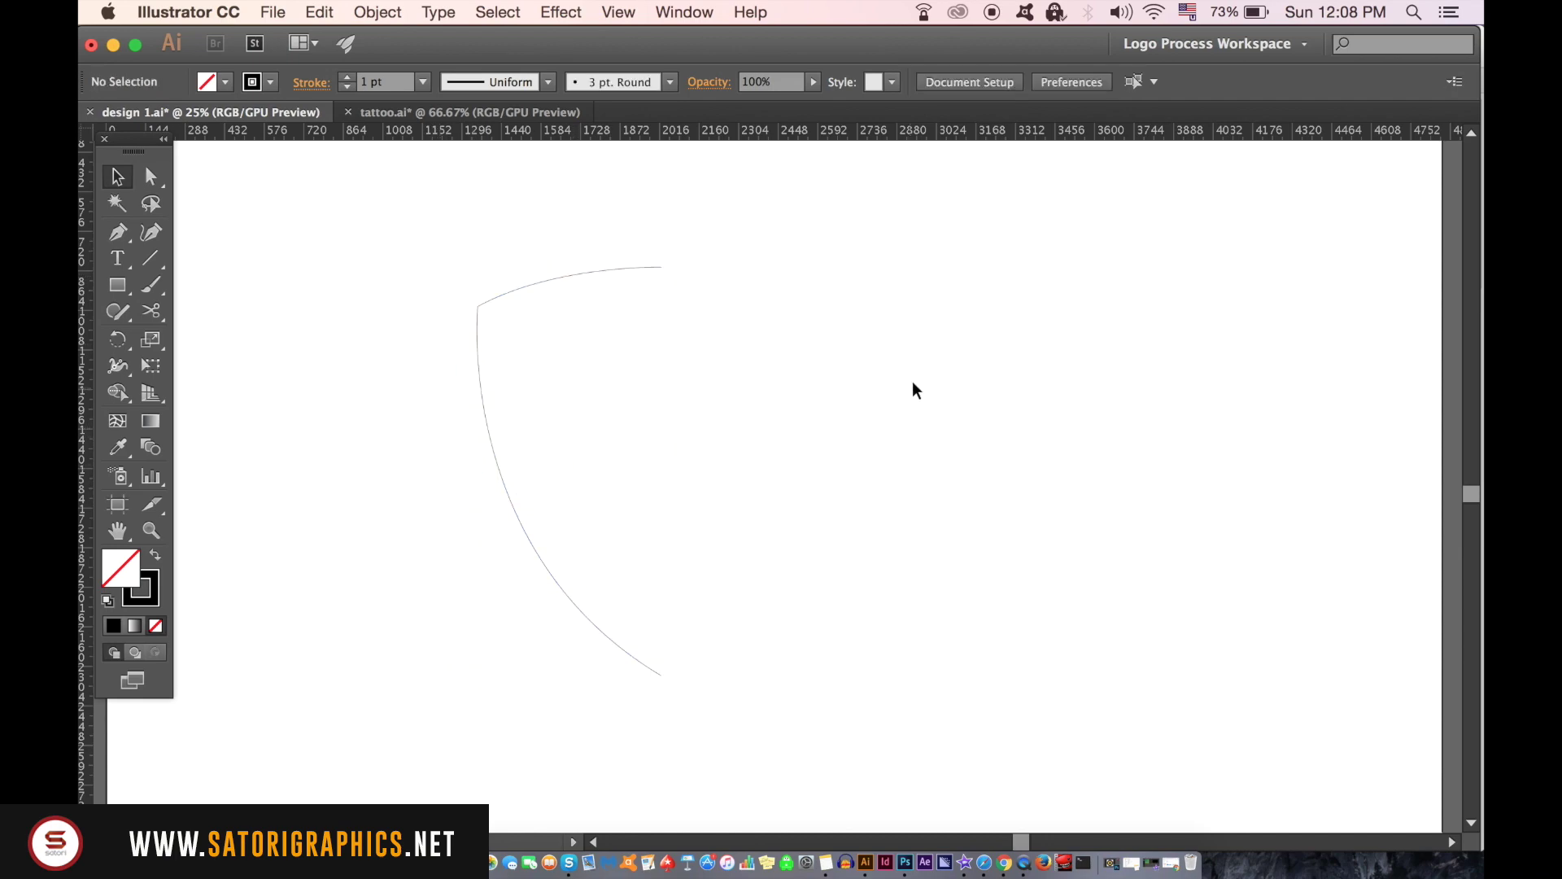
pyautogui.click(525, 293)
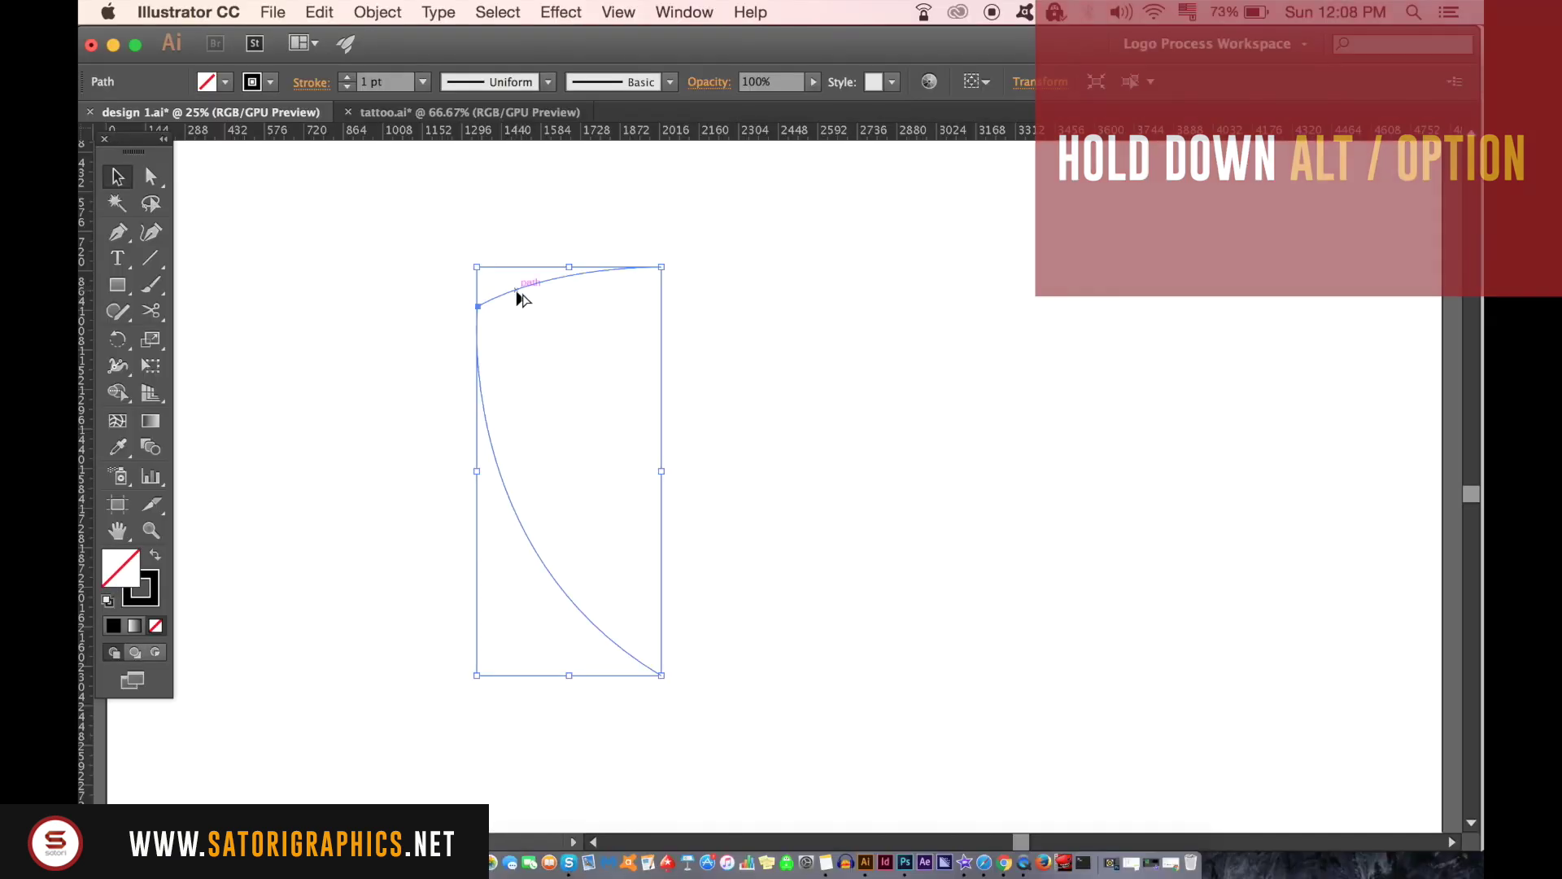
# - Duplicate the half-shield to the right, reflect it vertically, and butt it against the original
pyautogui.moveTo(516, 299); pyautogui.dragTo(754, 314)
pyautogui.click(391, 10)
pyautogui.moveTo(403, 39)
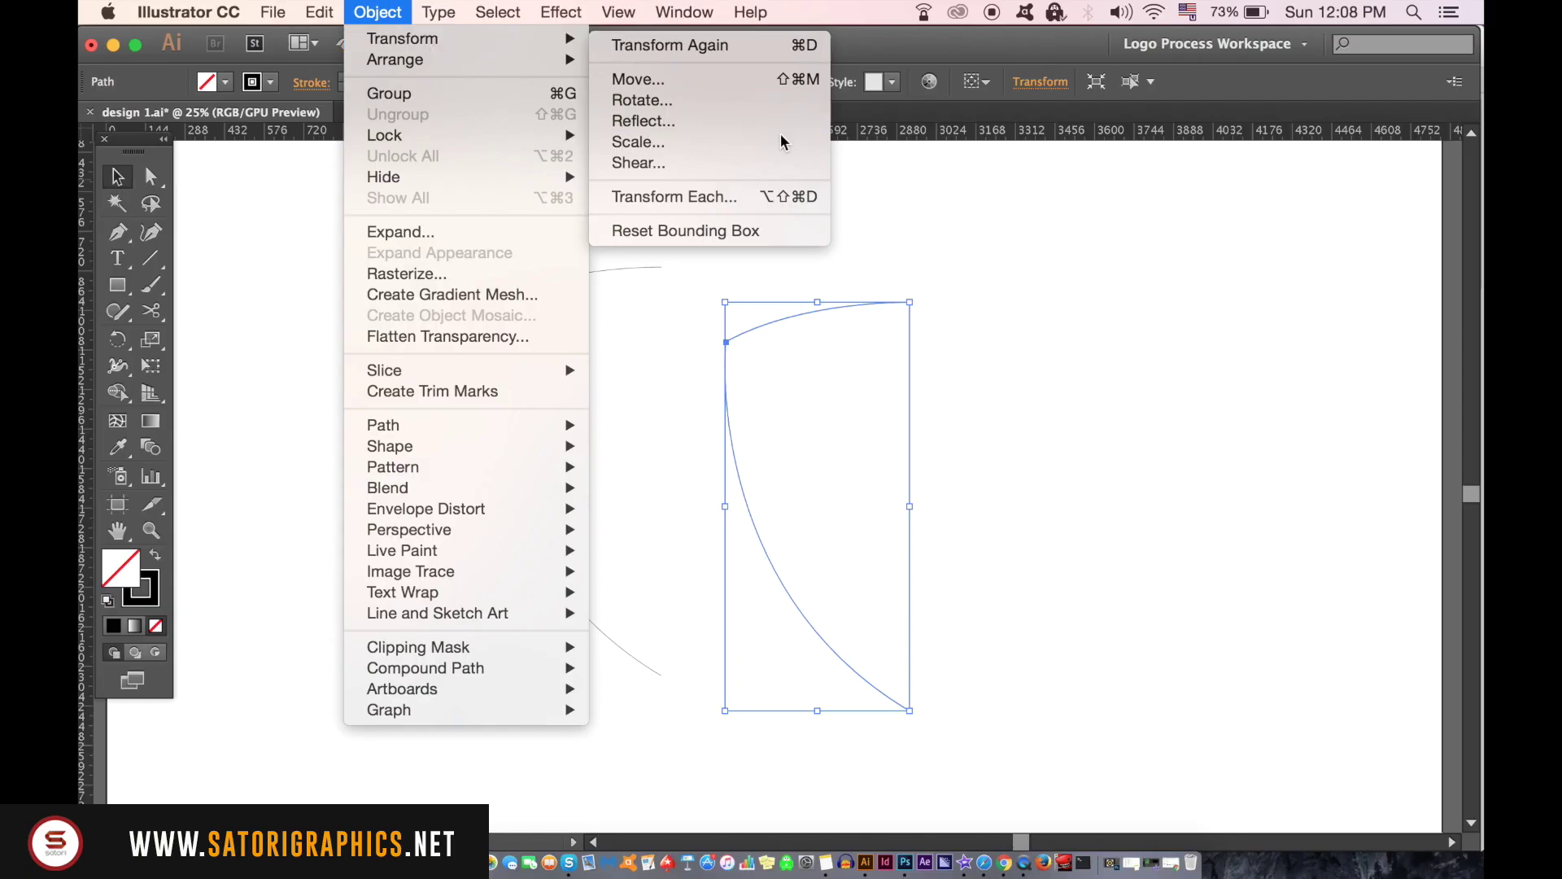
pyautogui.click(778, 140)
pyautogui.click(1338, 654)
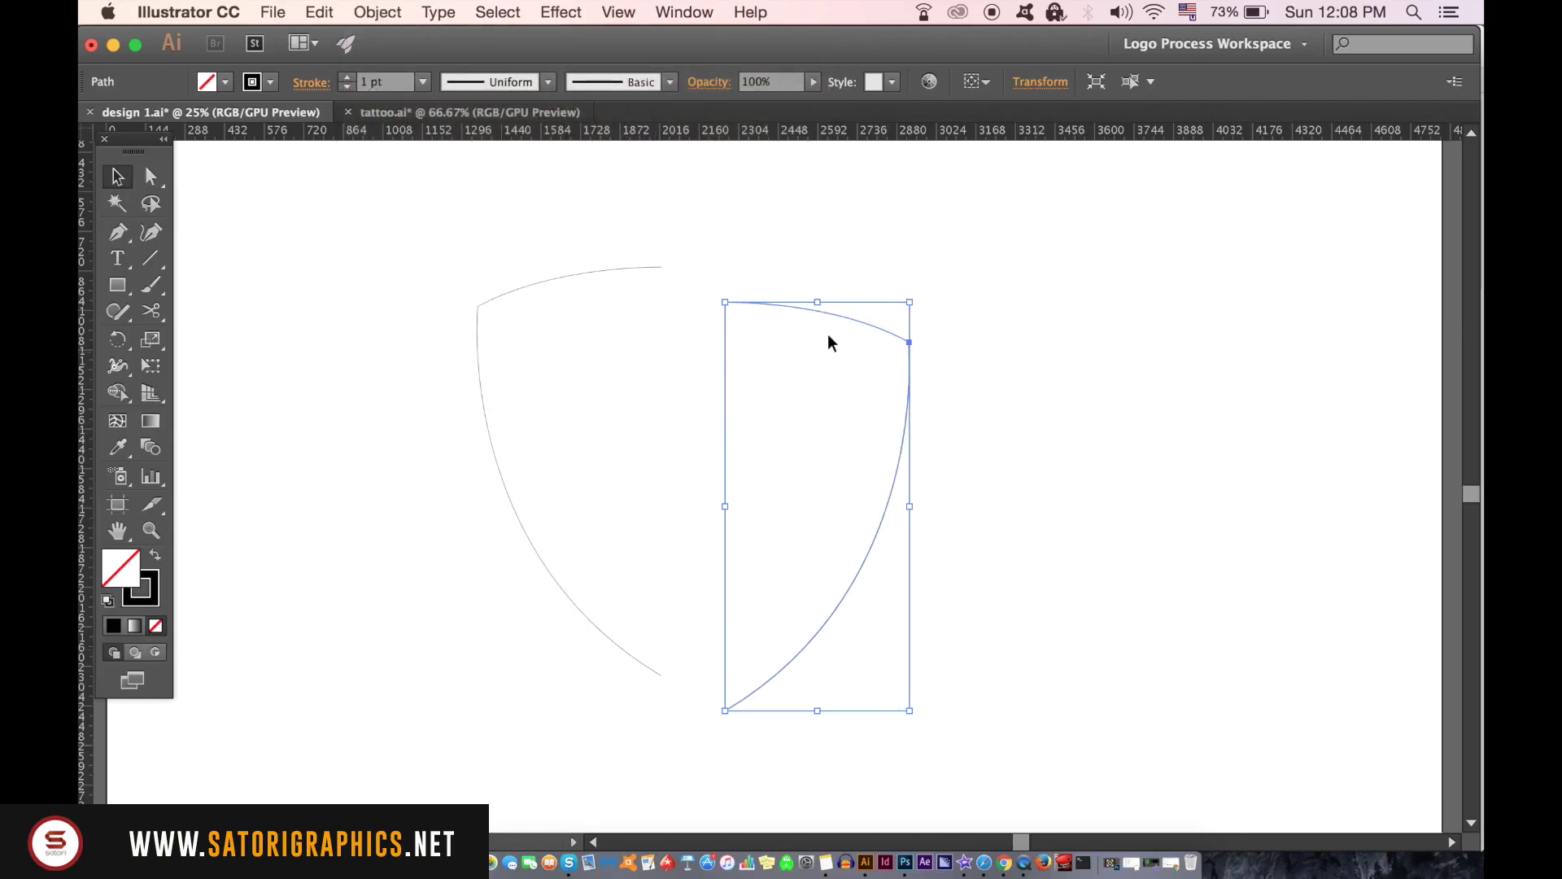
pyautogui.moveTo(845, 325); pyautogui.dragTo(715, 246)
pyautogui.click(1061, 354)
# - Join both halves into one closed shield with Cmd+J and nudge it slightly right
pyautogui.press('super+j')
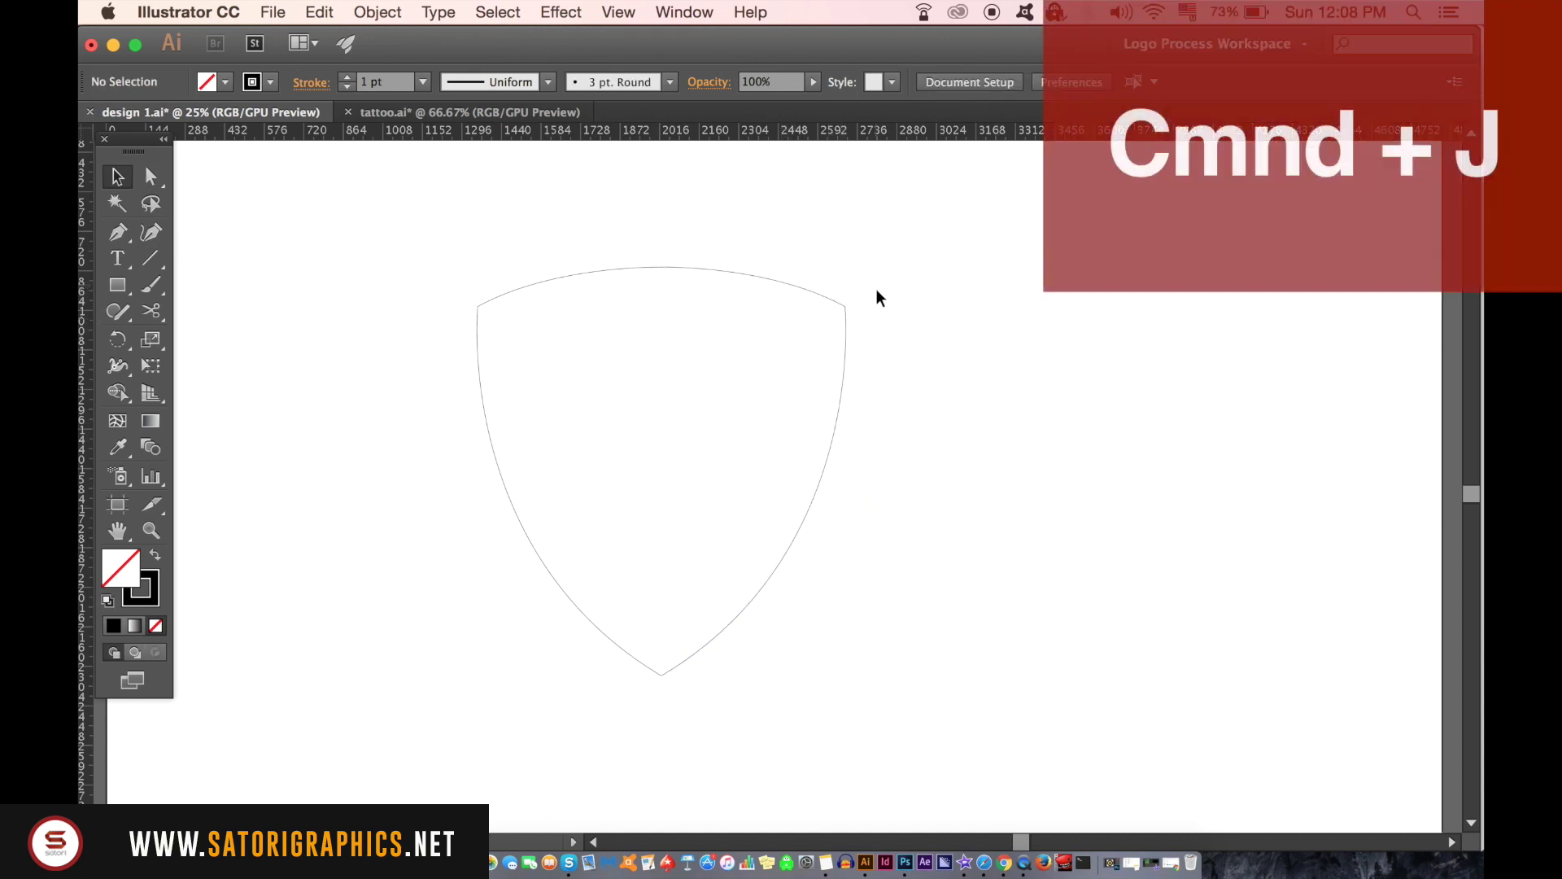
pyautogui.moveTo(505, 199); pyautogui.dragTo(874, 556)
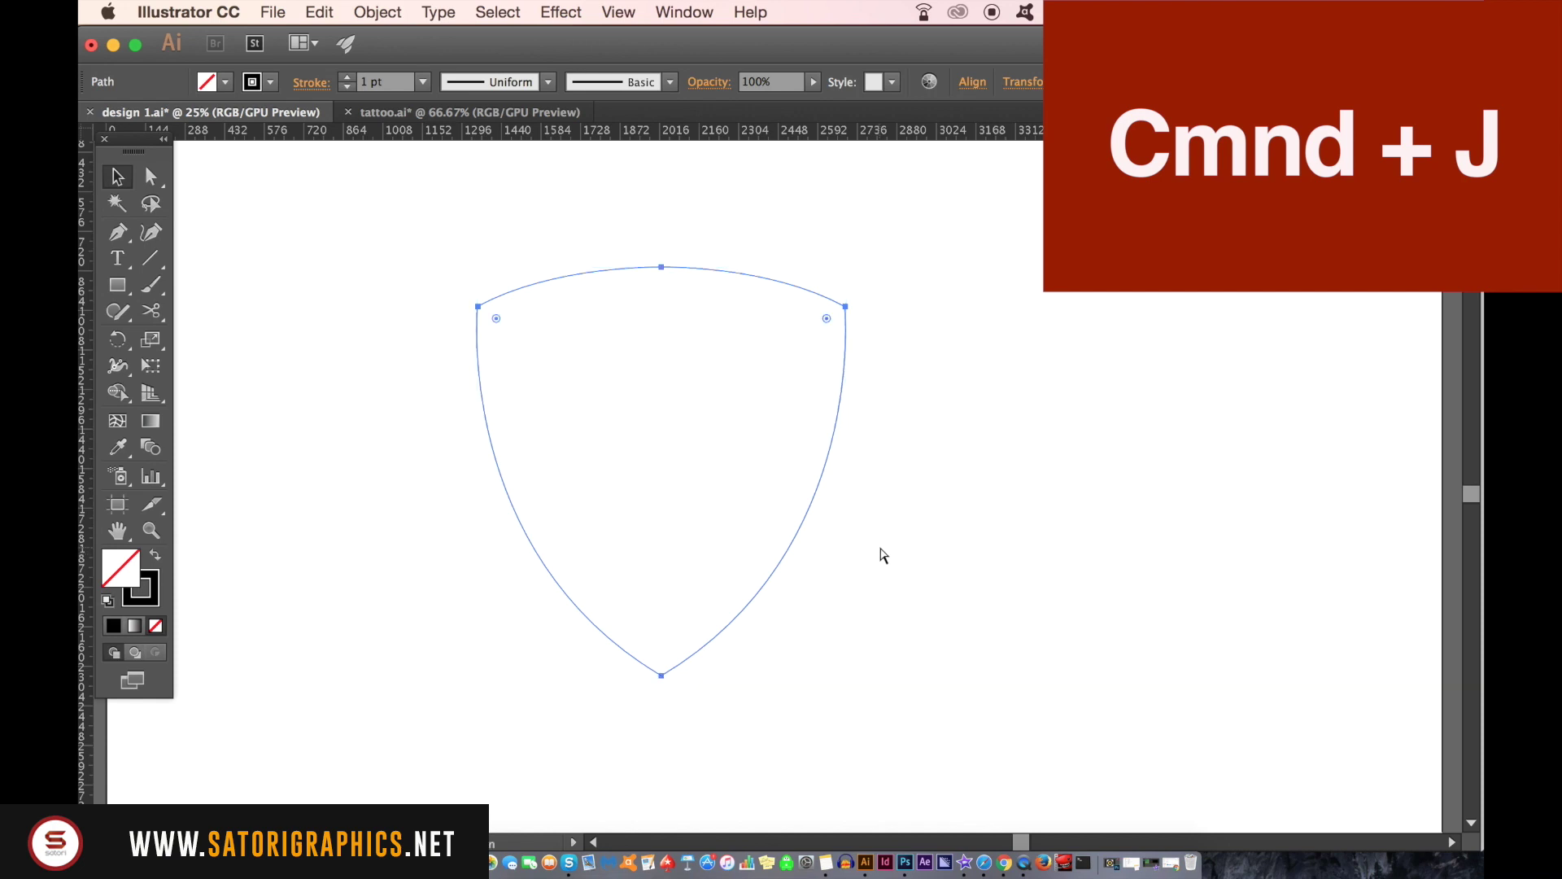
pyautogui.click(955, 516)
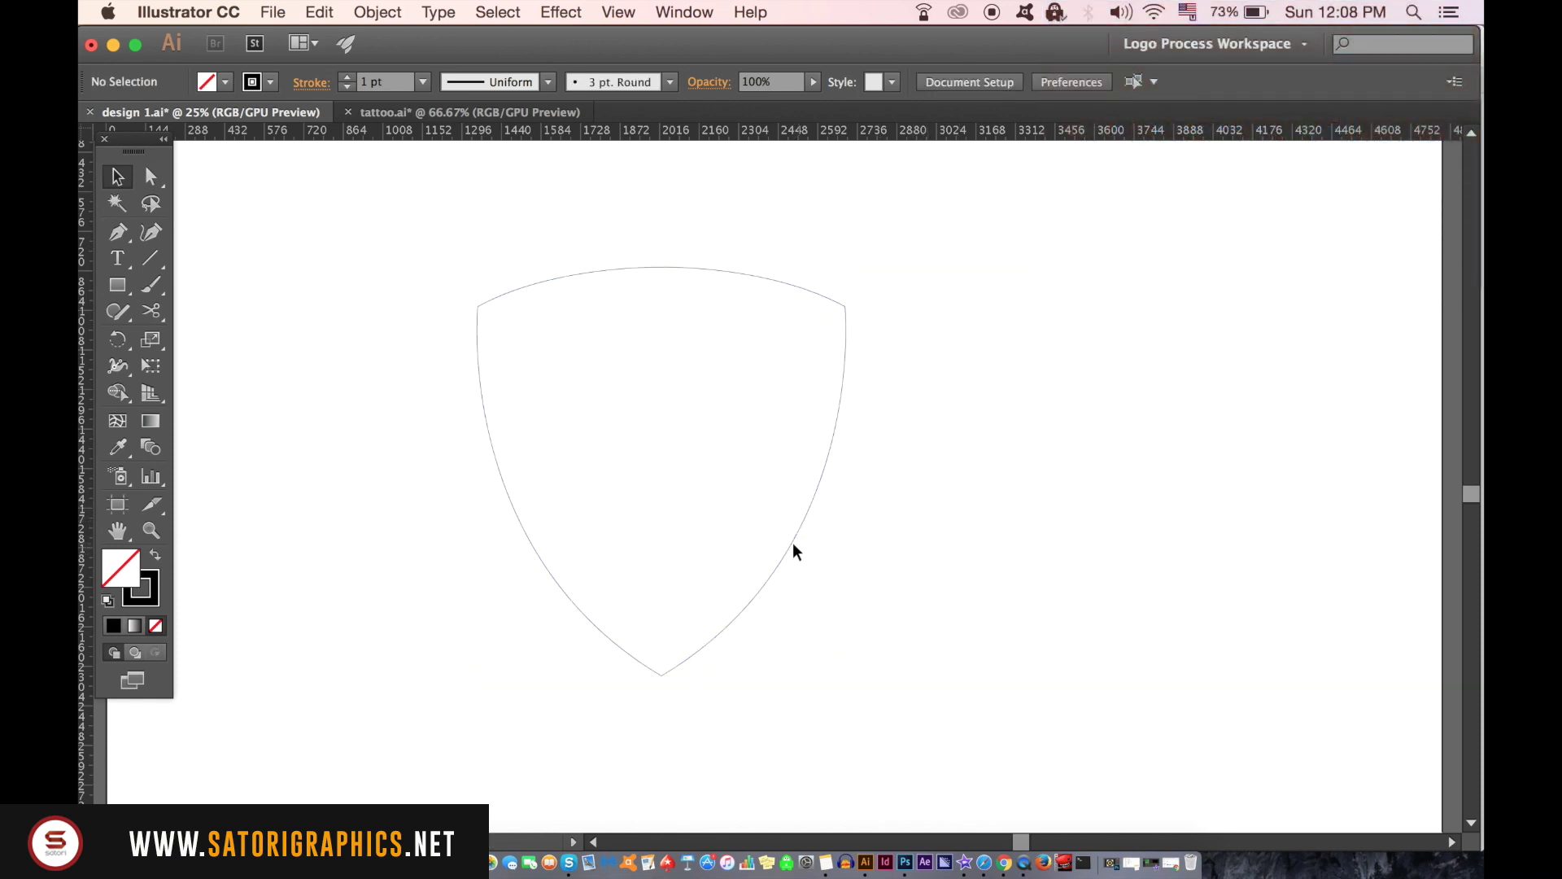
pyautogui.moveTo(794, 549); pyautogui.dragTo(839, 552)
# - Fill the shield solid black, then reset colours so new paths draw as black outlines
pyautogui.click(157, 556)
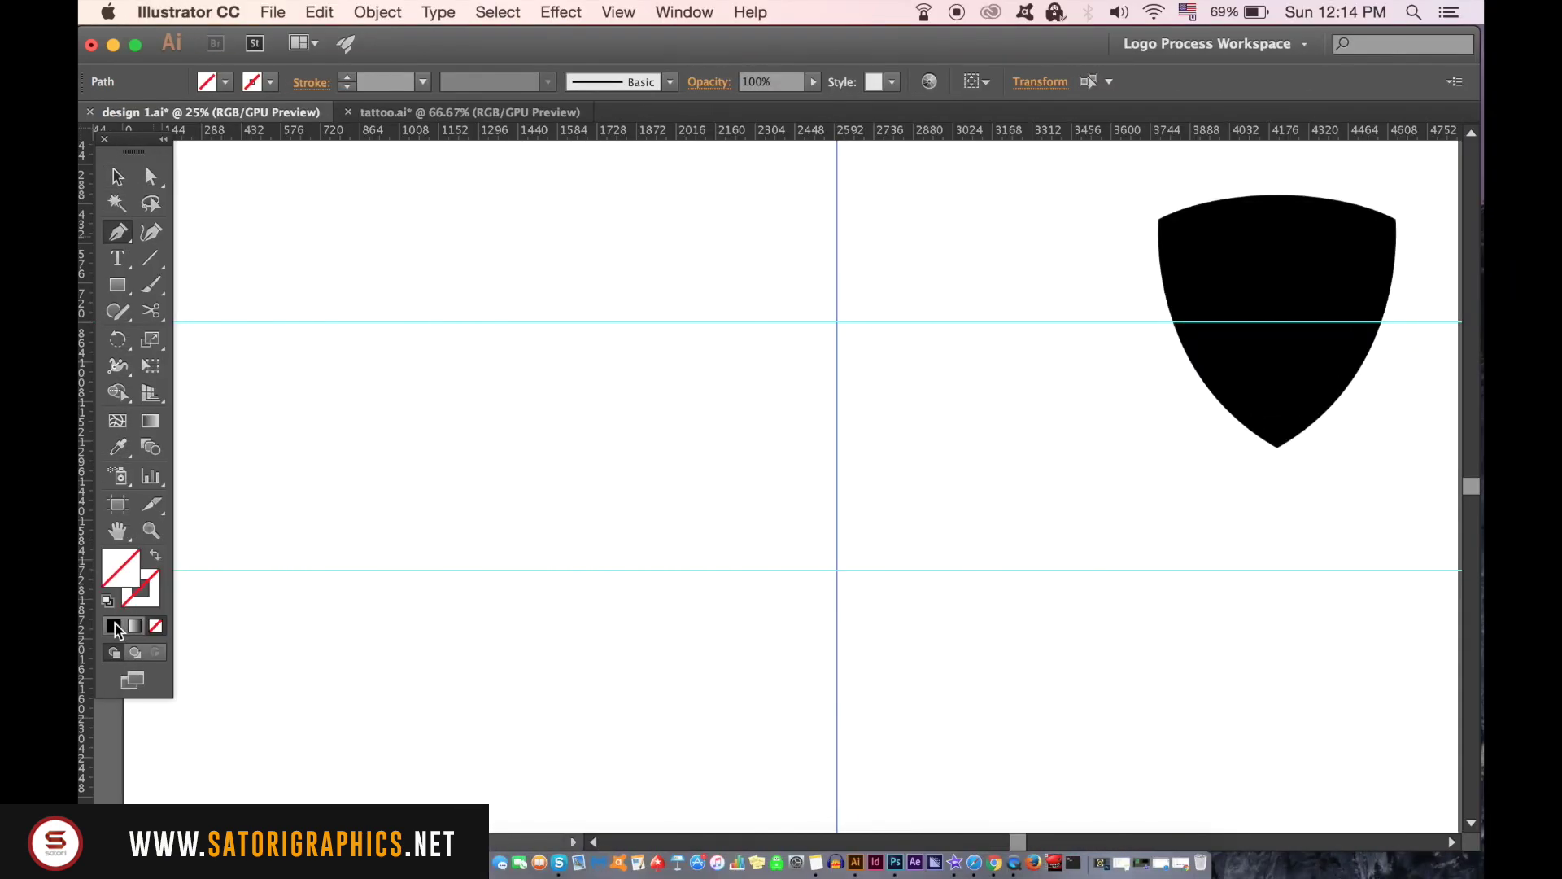
pyautogui.click(114, 625)
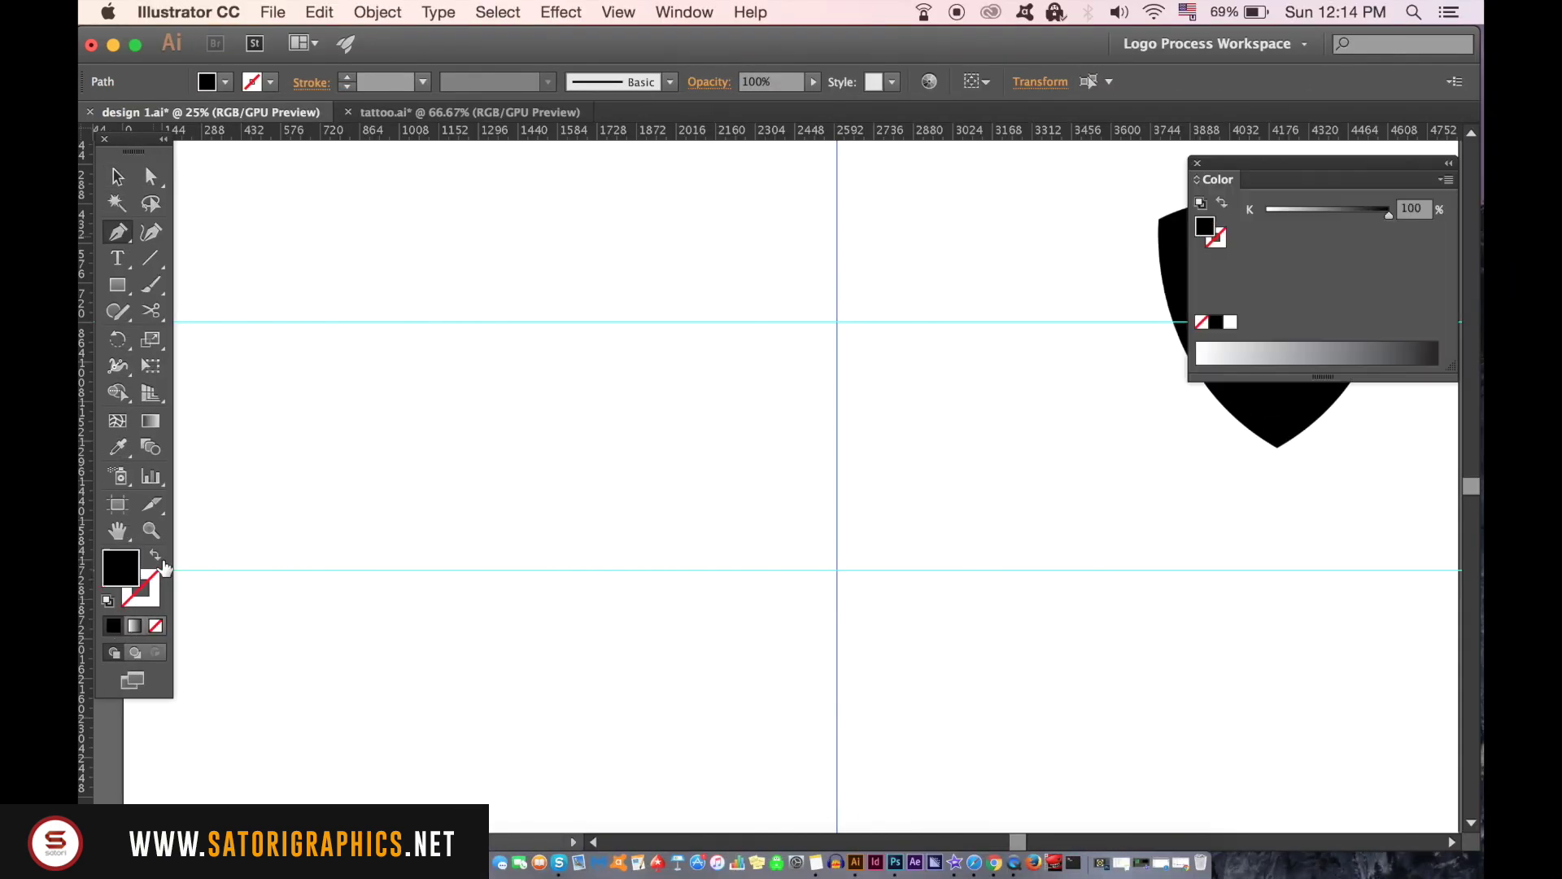
pyautogui.hotkey('shift', 'x')
pyautogui.click(1186, 159)
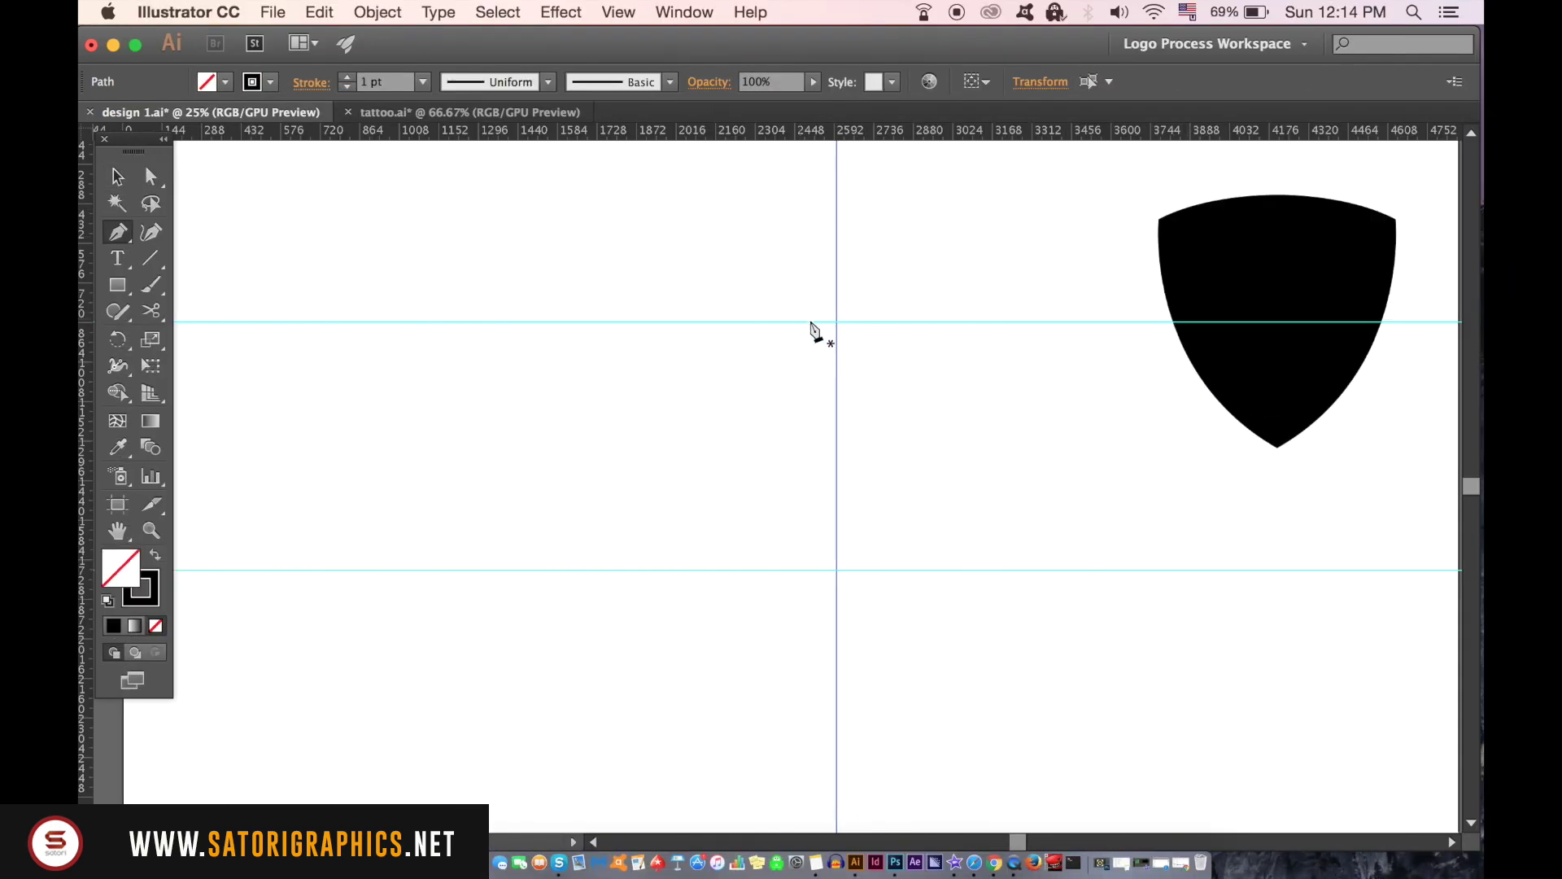
# - Draw the left half of the ribbon banner from the guide intersection with curved top, side and bottom edges
pyautogui.click(837, 322)
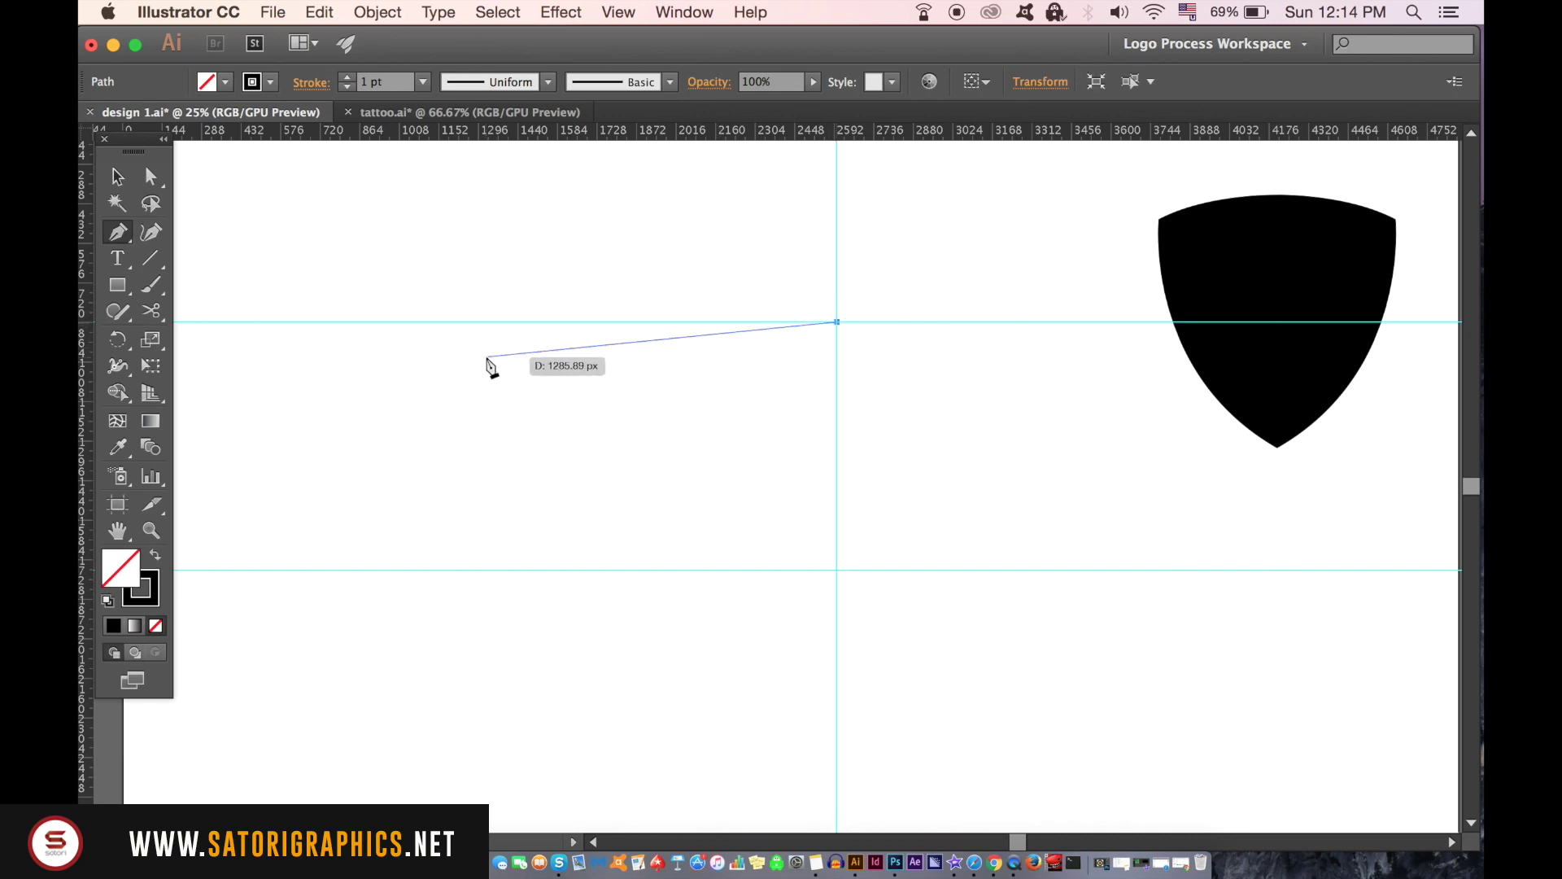
pyautogui.moveTo(438, 355)
pyautogui.mouseDown()
pyautogui.moveTo(298, 386)
pyautogui.moveTo(325, 384)
pyautogui.mouseUp()
pyautogui.click(437, 354)
pyautogui.scroll(1, 424, 389)
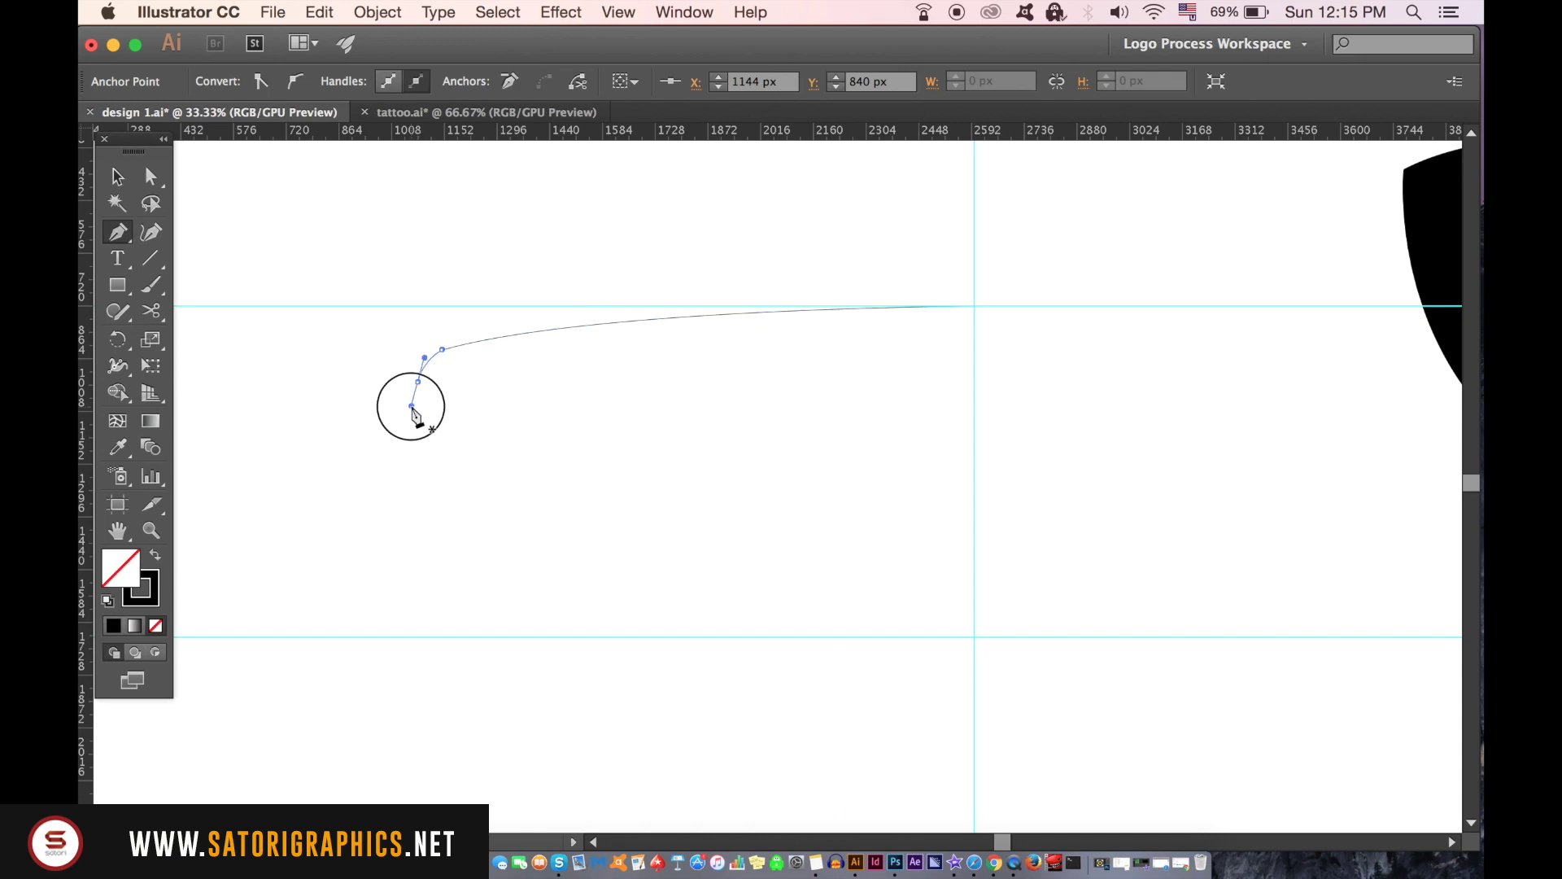
pyautogui.click(423, 473)
pyautogui.moveTo(417, 537)
pyautogui.mouseDown()
pyautogui.moveTo(419, 562)
pyautogui.moveTo(404, 559)
pyautogui.mouseUp()
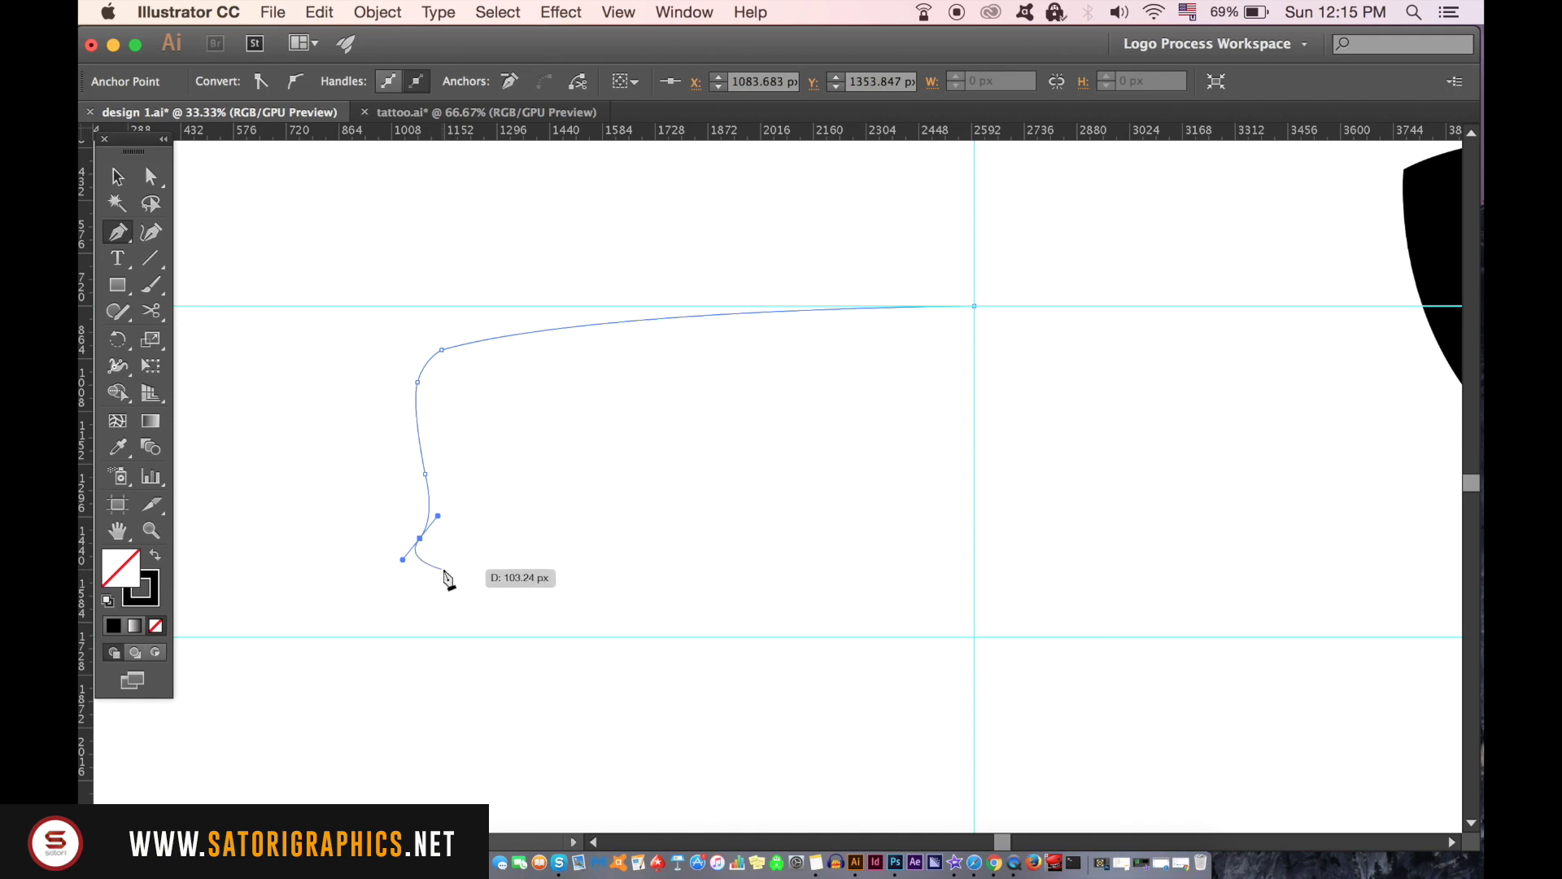
pyautogui.moveTo(614, 591); pyautogui.dragTo(677, 599)
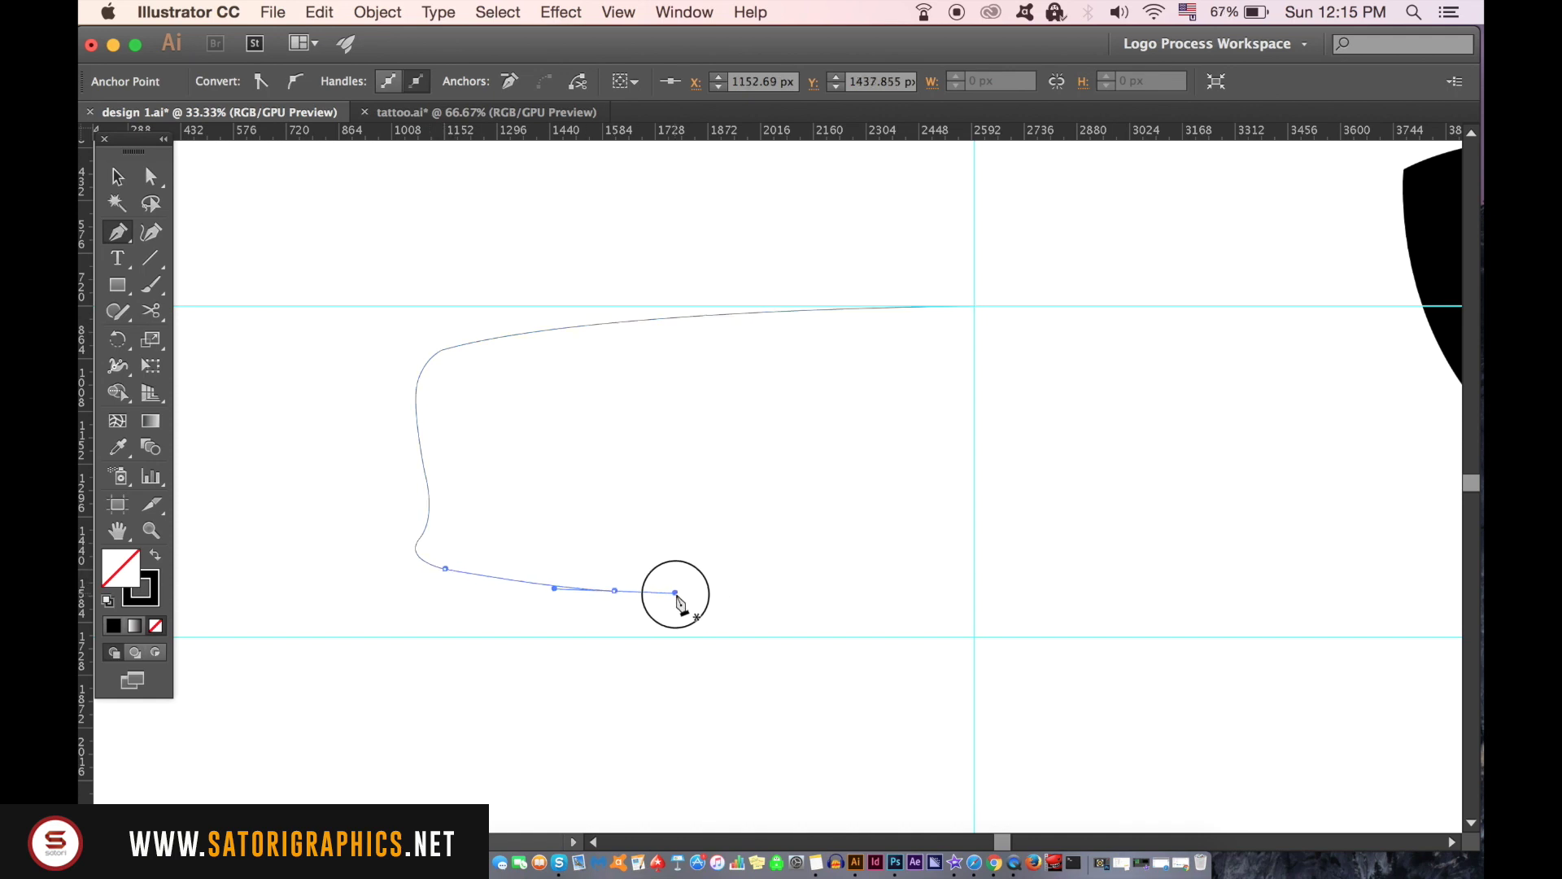
pyautogui.click(972, 636)
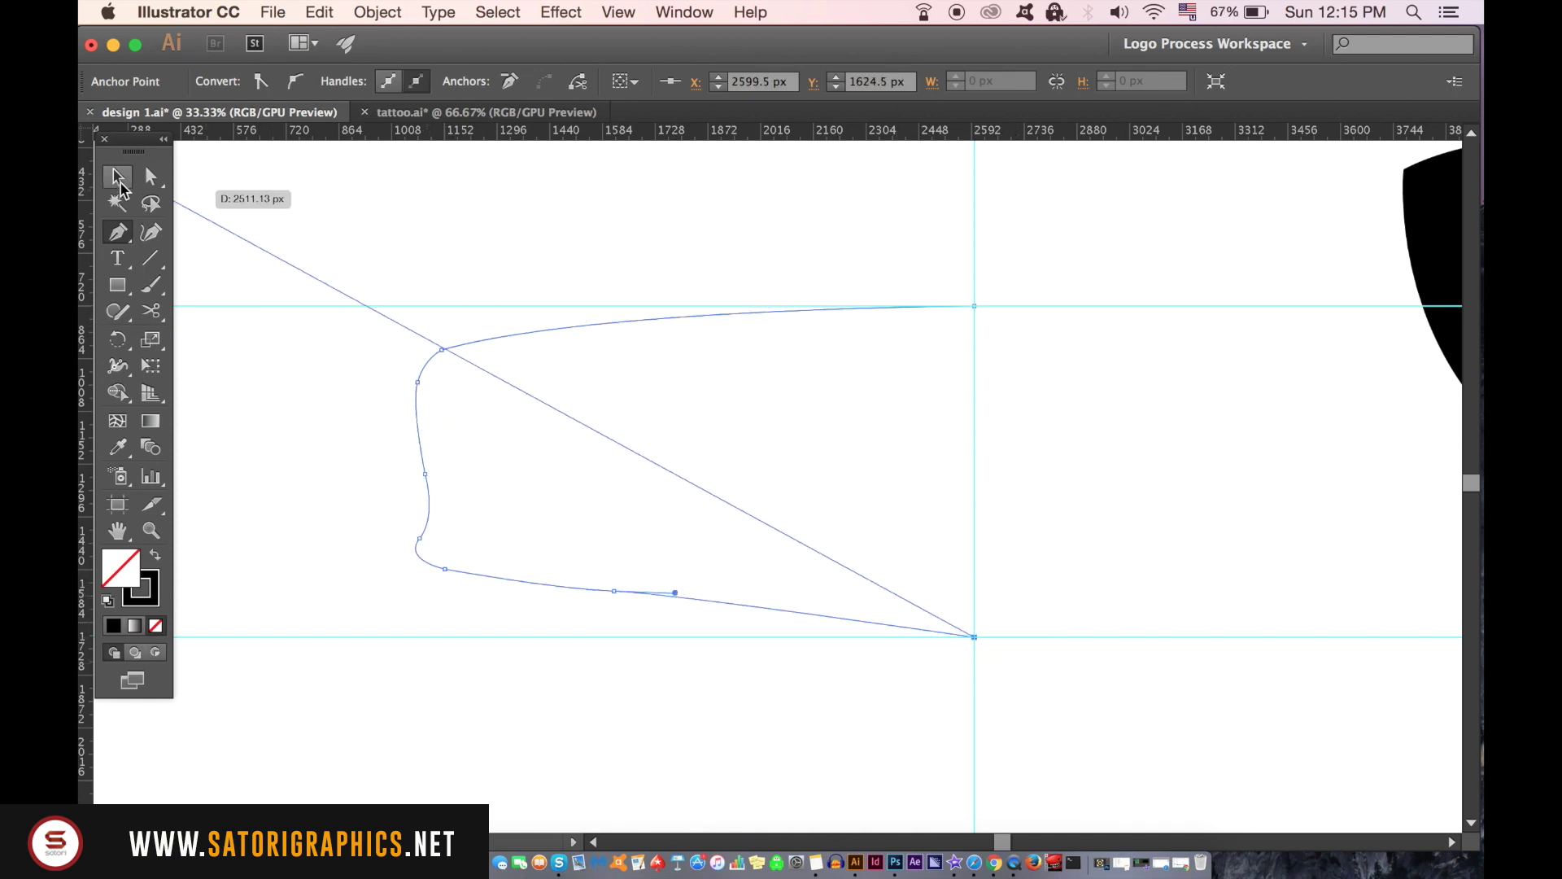
pyautogui.click(117, 181)
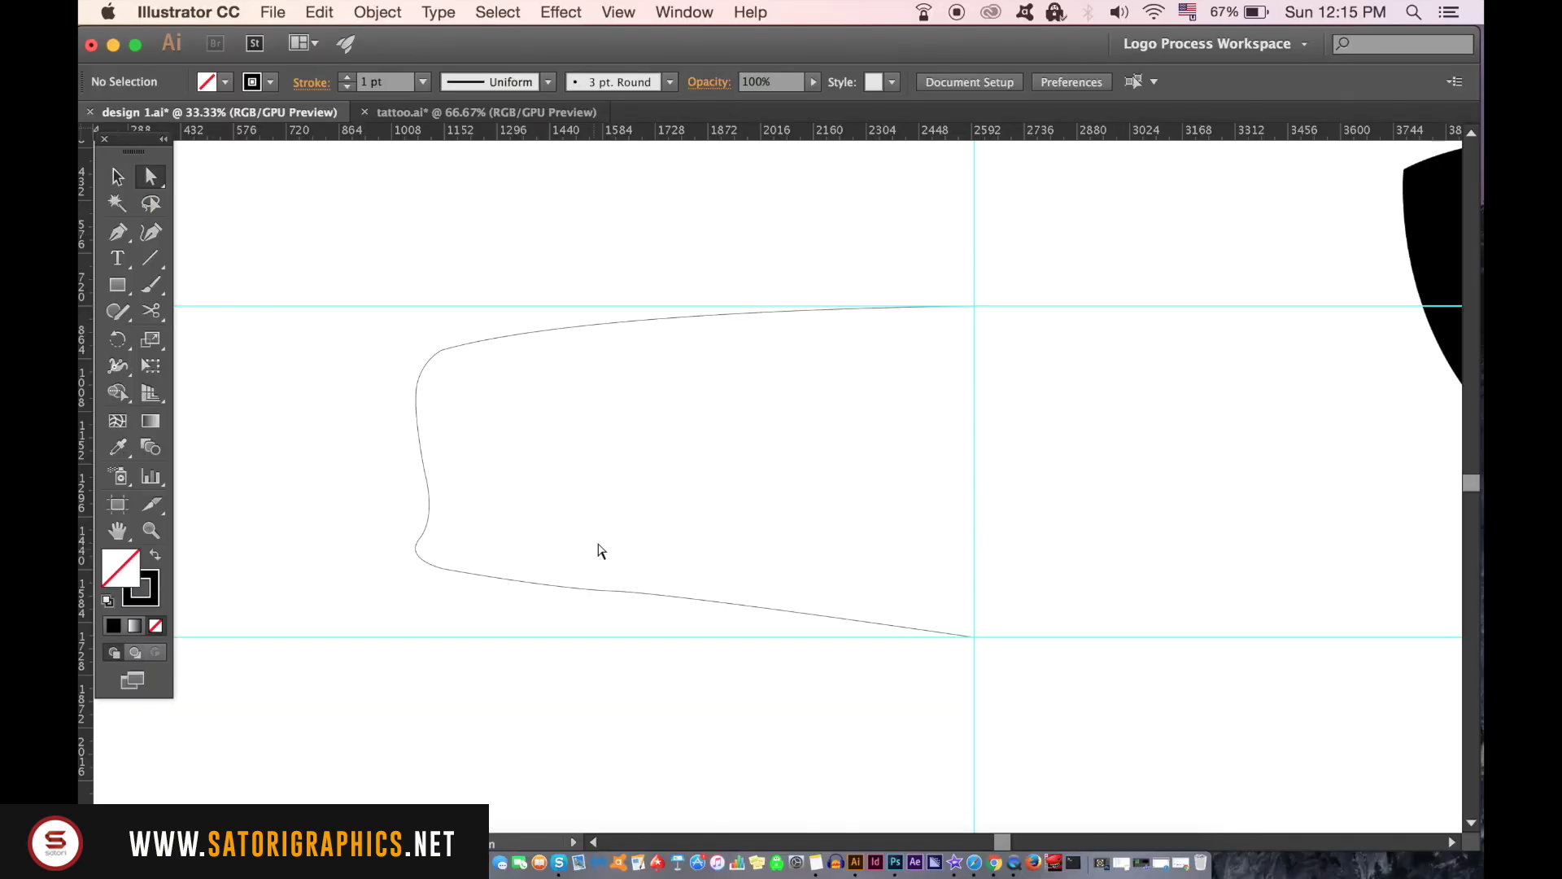
# - Reshape the banner's bottom curve and lower its bottom-right end point
pyautogui.click(628, 594)
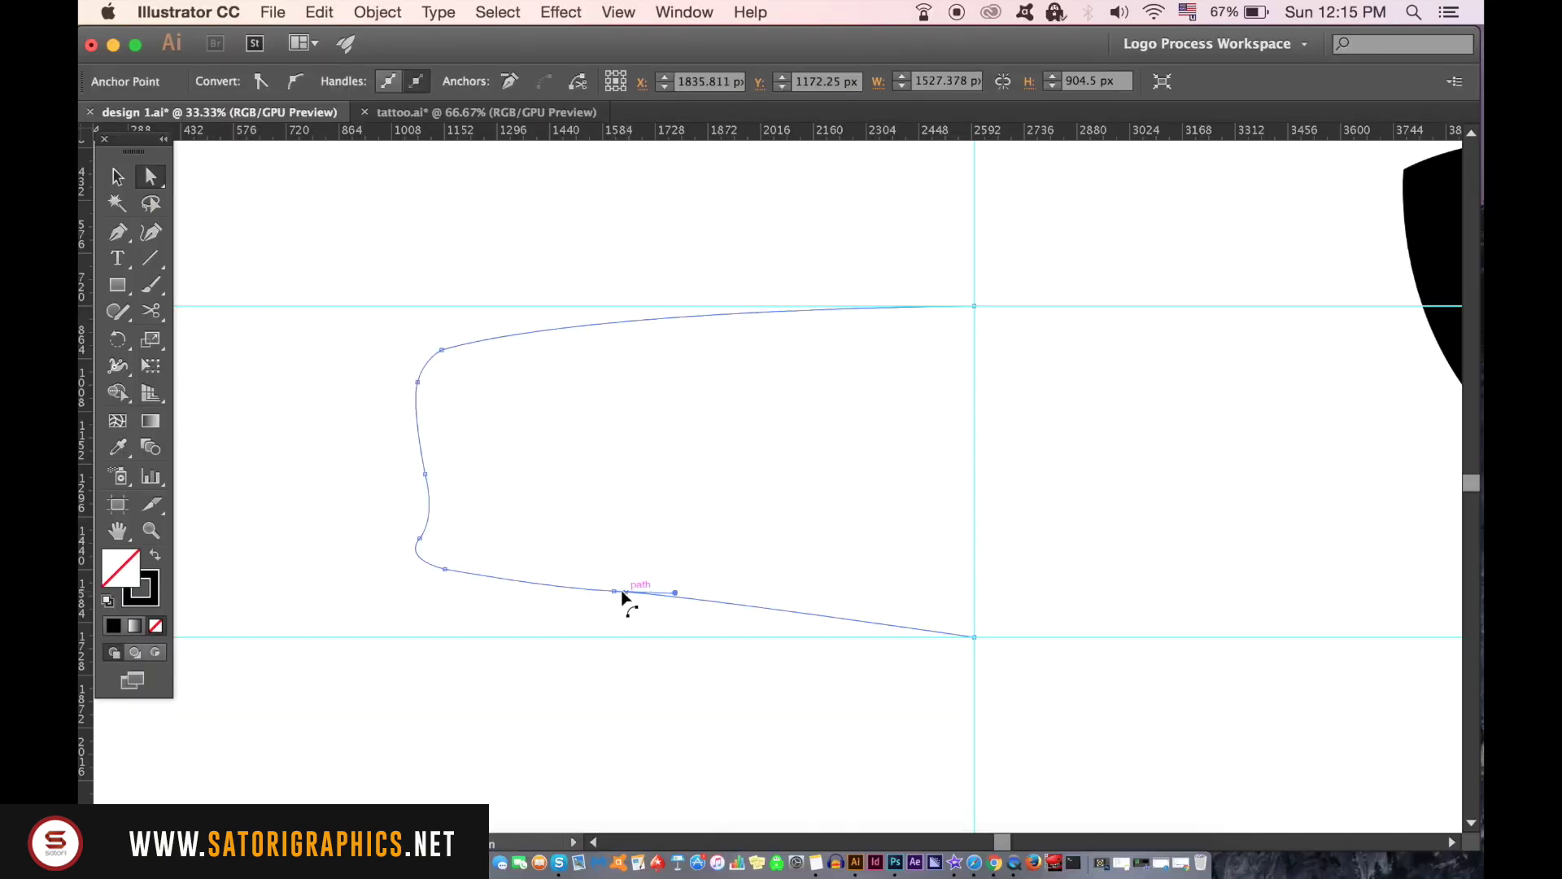
pyautogui.moveTo(680, 593); pyautogui.dragTo(717, 594)
pyautogui.click(484, 609)
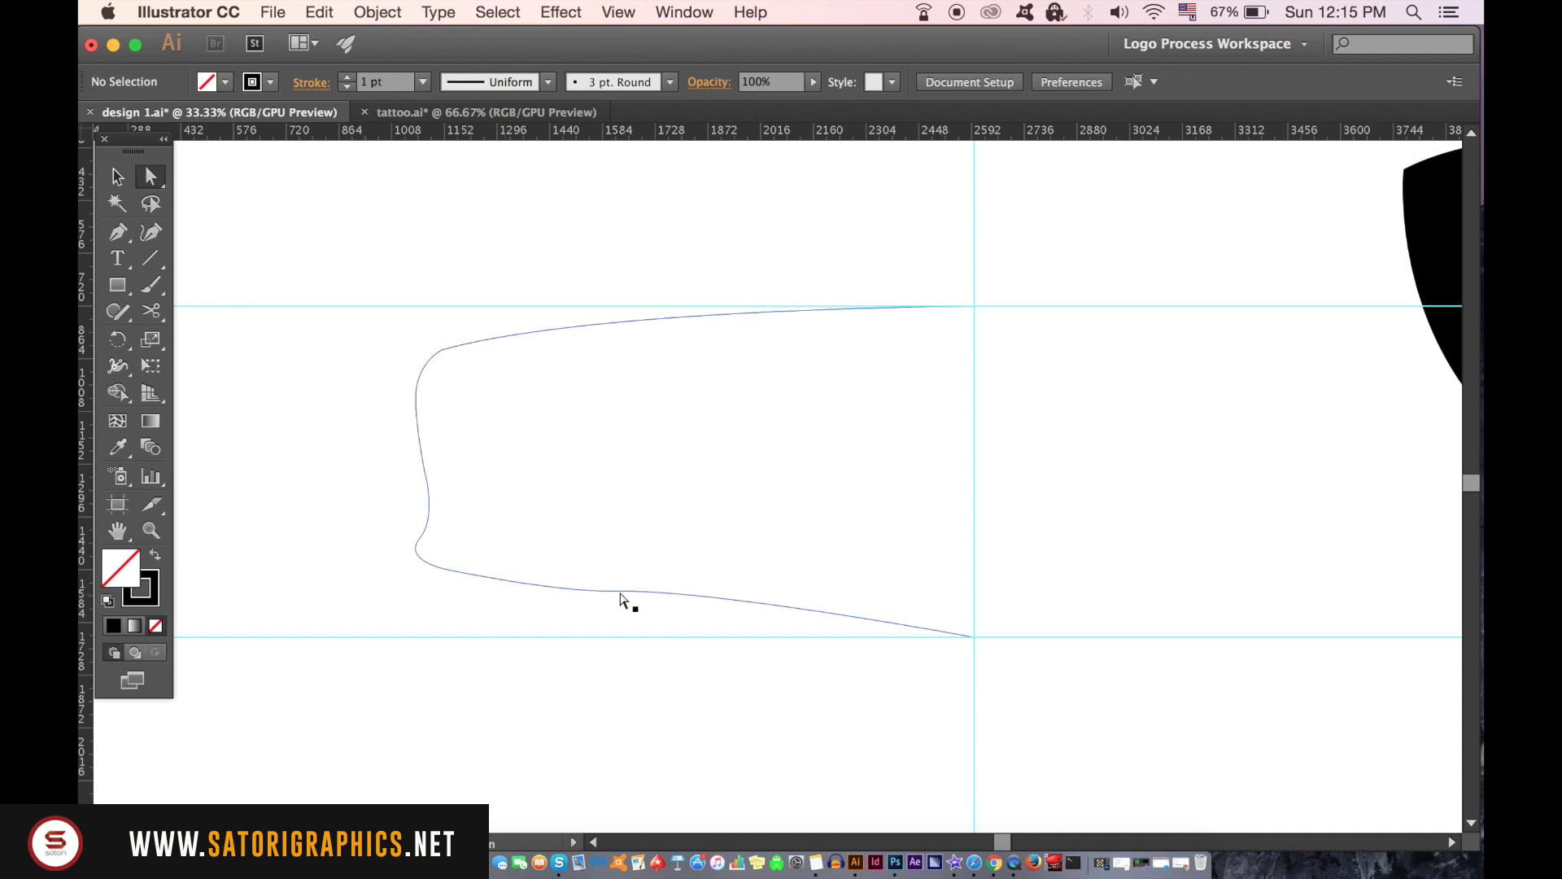
pyautogui.click(620, 599)
pyautogui.click(610, 630)
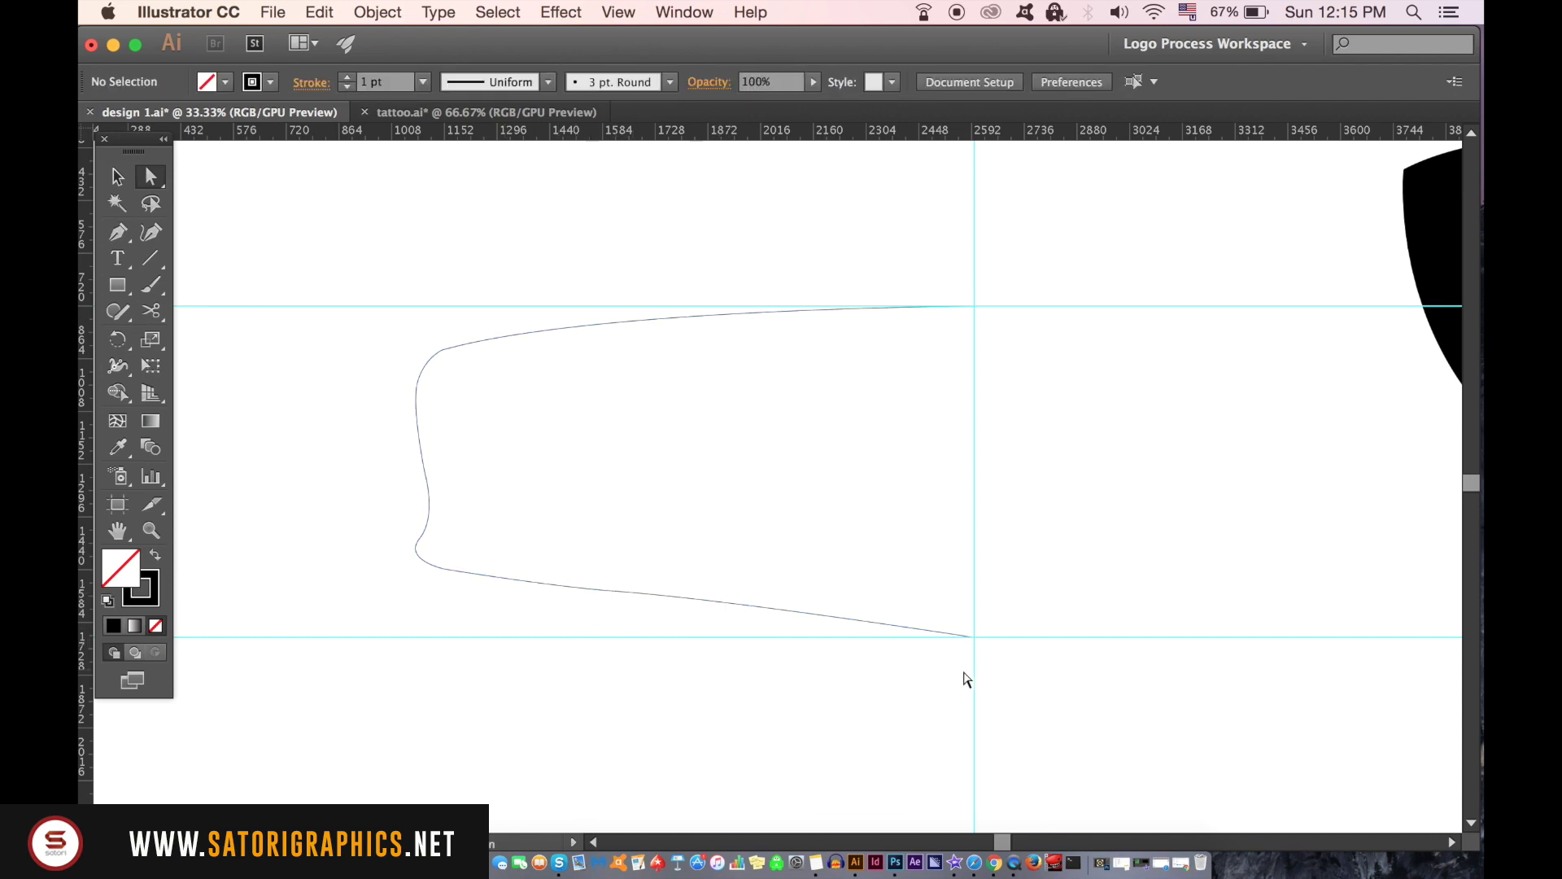
pyautogui.moveTo(973, 636); pyautogui.dragTo(974, 656)
pyautogui.click(726, 601)
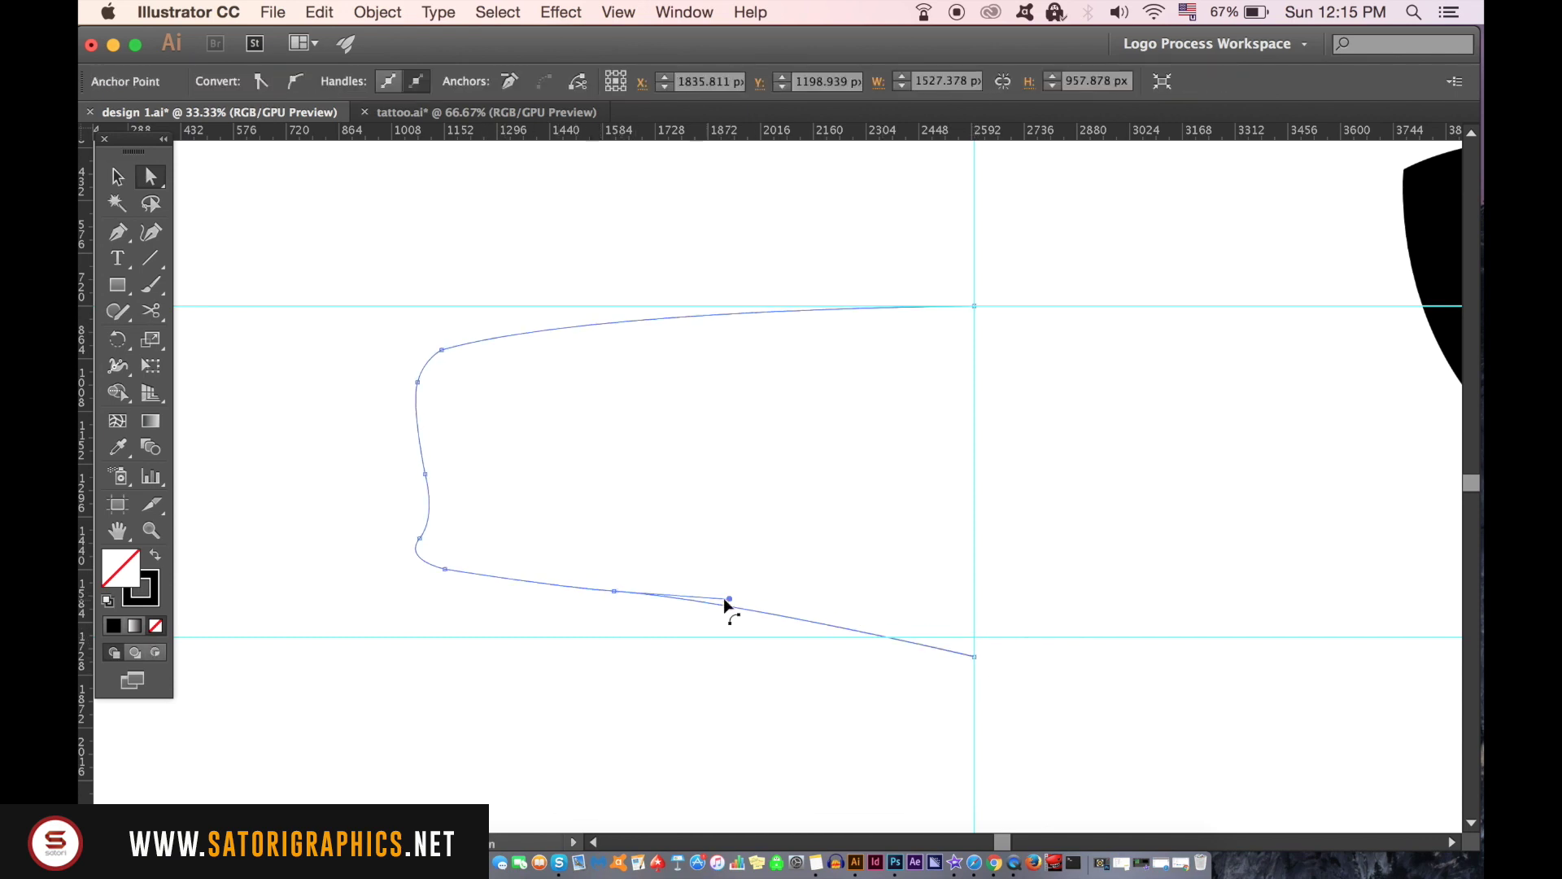
pyautogui.click(902, 608)
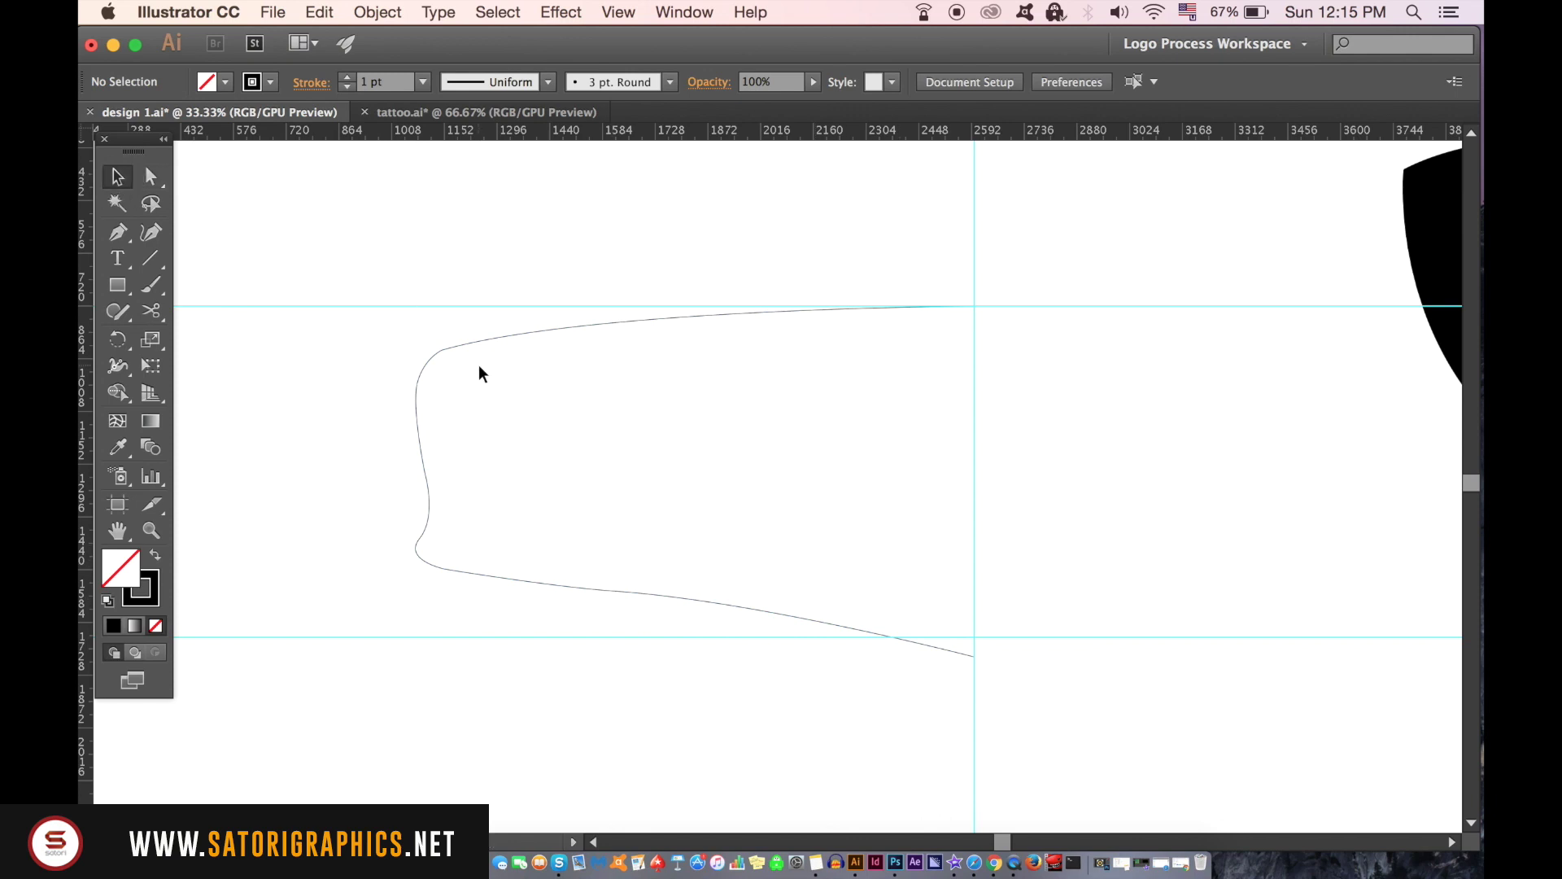
pyautogui.scroll(-1, 479, 373)
# - Hide the guides from the canvas context menu
pyautogui.click(436, 411)
pyautogui.click(851, 401)
pyautogui.rightClick(688, 231)
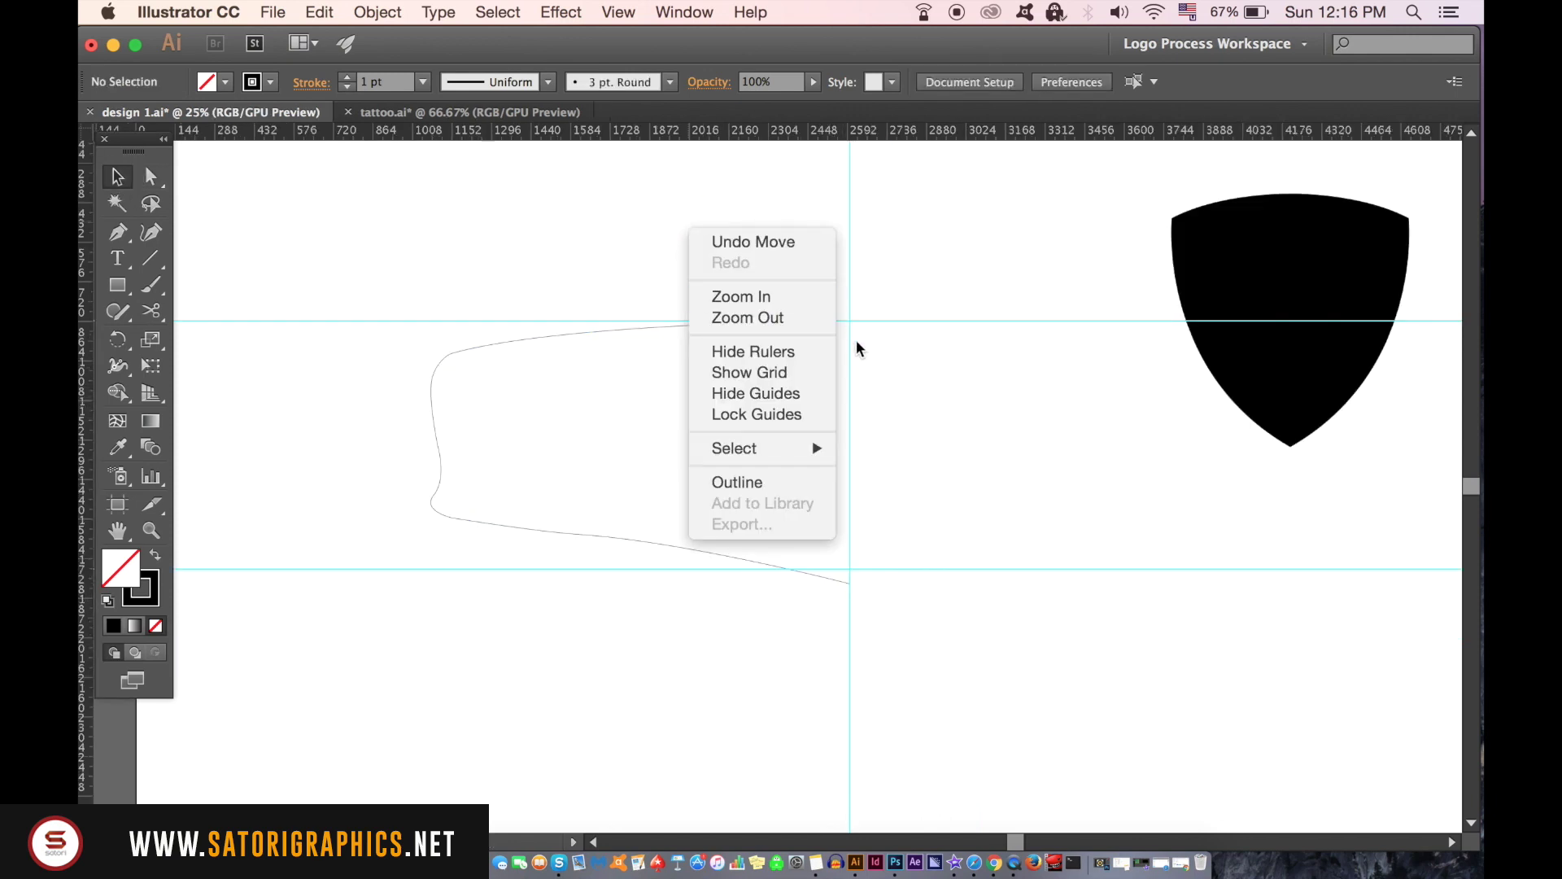
pyautogui.click(810, 396)
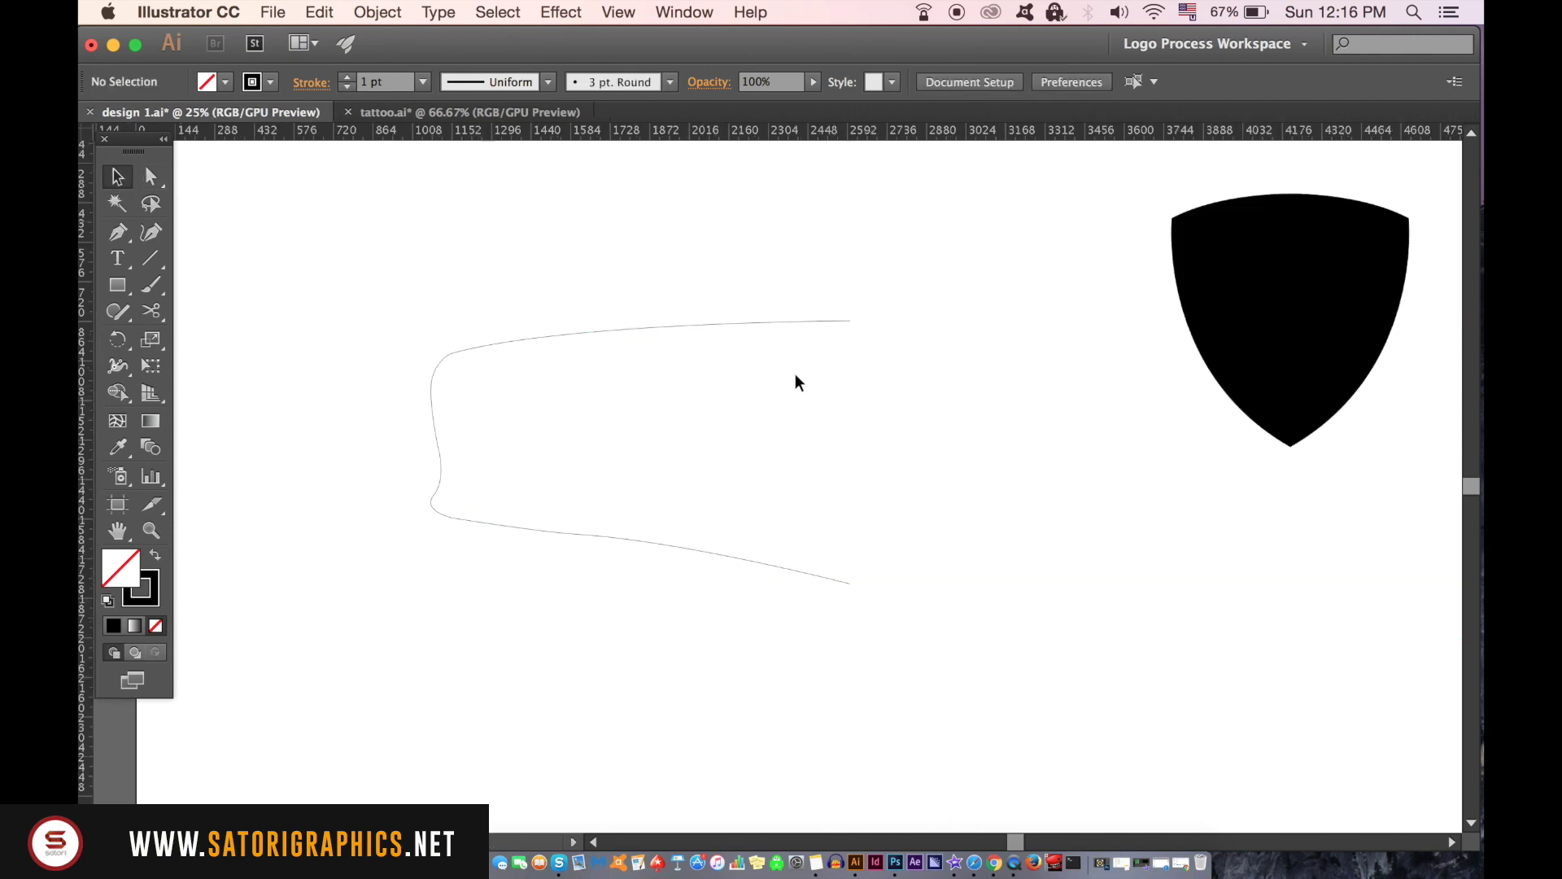
pyautogui.click(118, 179)
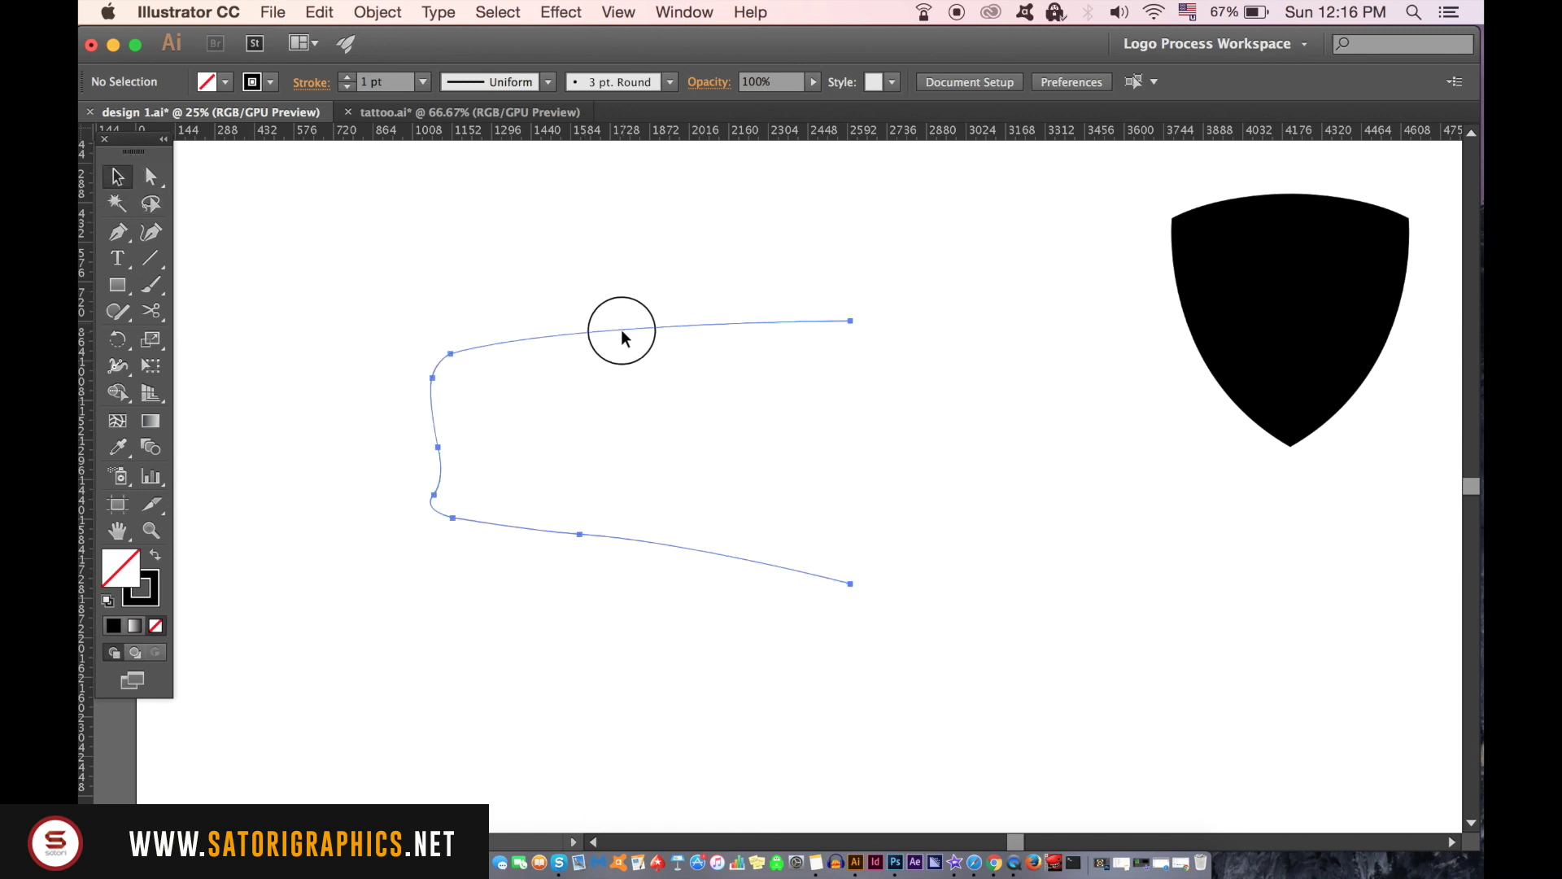
# - Move and scale down the half-banner outline, then Alt-drag a copy to the right
pyautogui.moveTo(611, 330); pyautogui.dragTo(564, 300)
pyautogui.moveTo(802, 556); pyautogui.dragTo(671, 467)
pyautogui.click(768, 501)
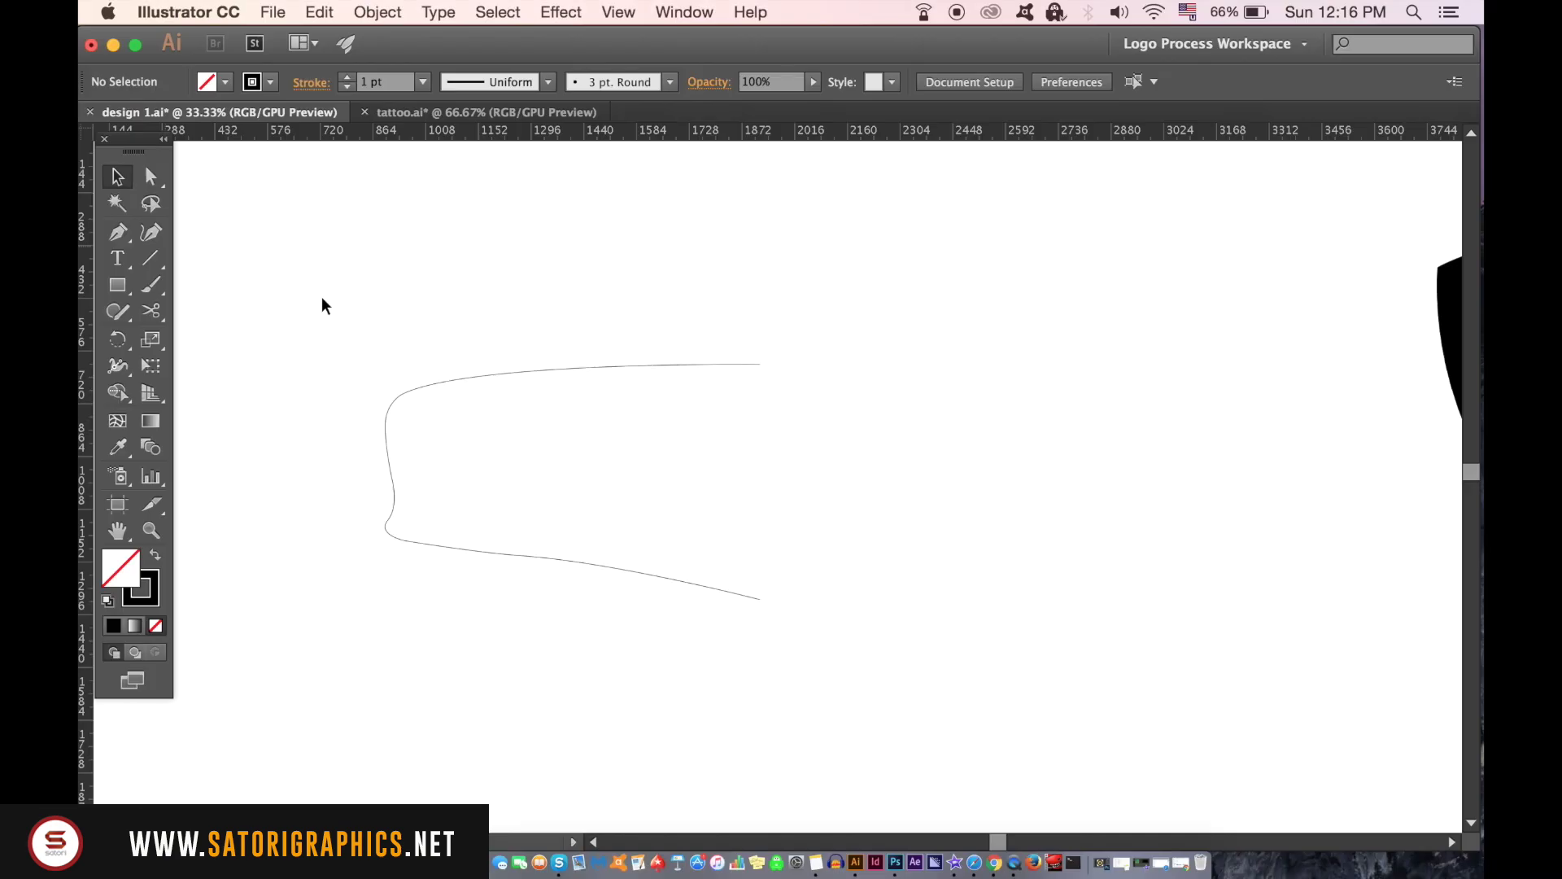
pyautogui.click(422, 393)
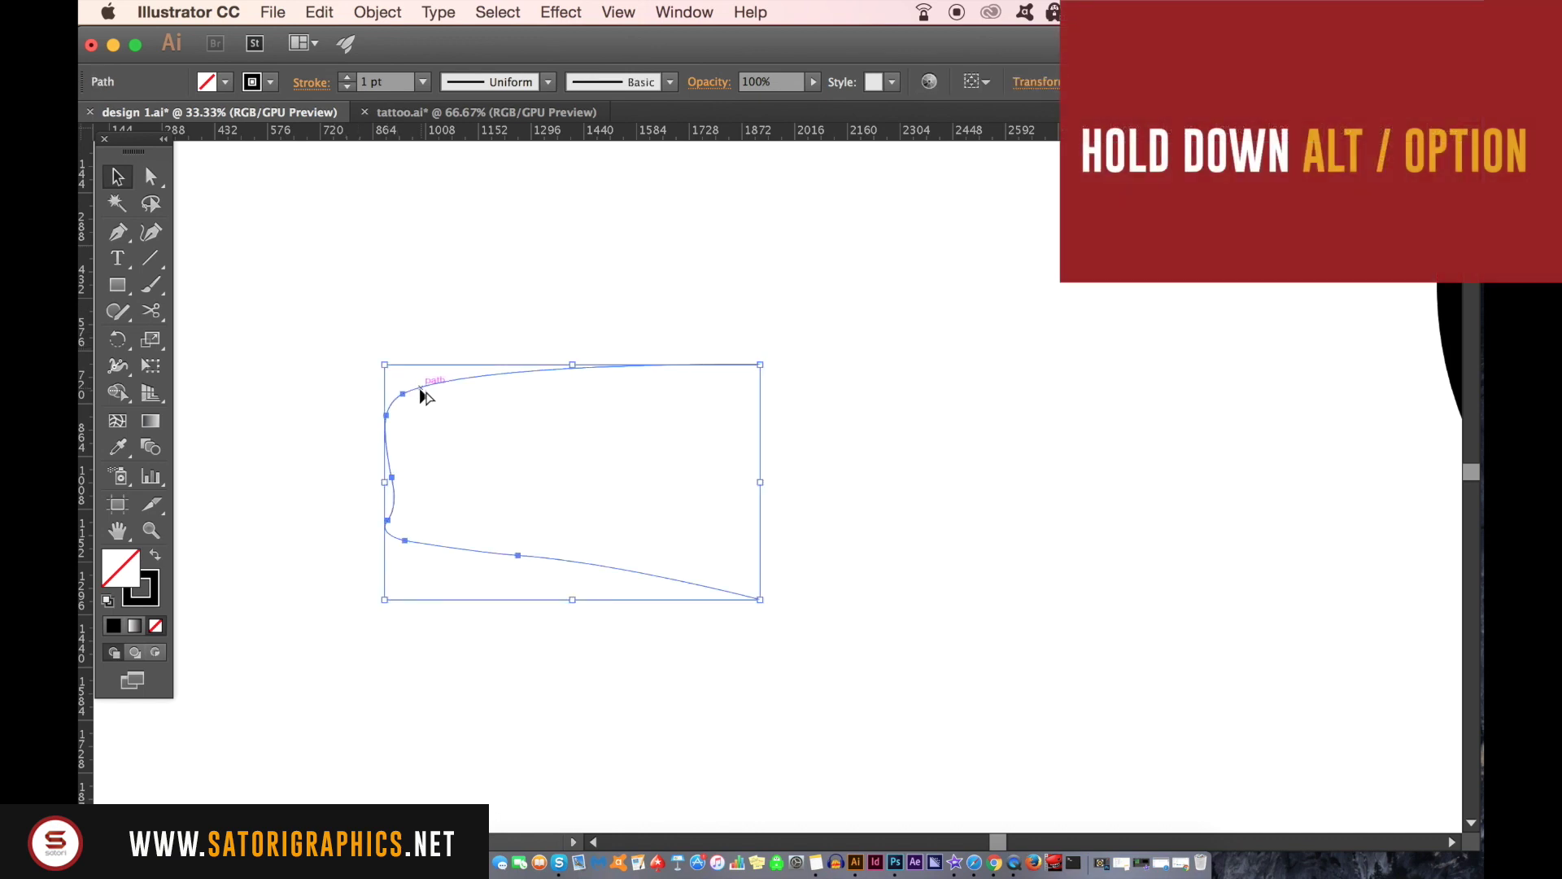
pyautogui.moveTo(422, 393); pyautogui.dragTo(749, 406)
# - Reflect the banner copy vertically and align it against the left half
pyautogui.click(376, 11)
pyautogui.moveTo(404, 39)
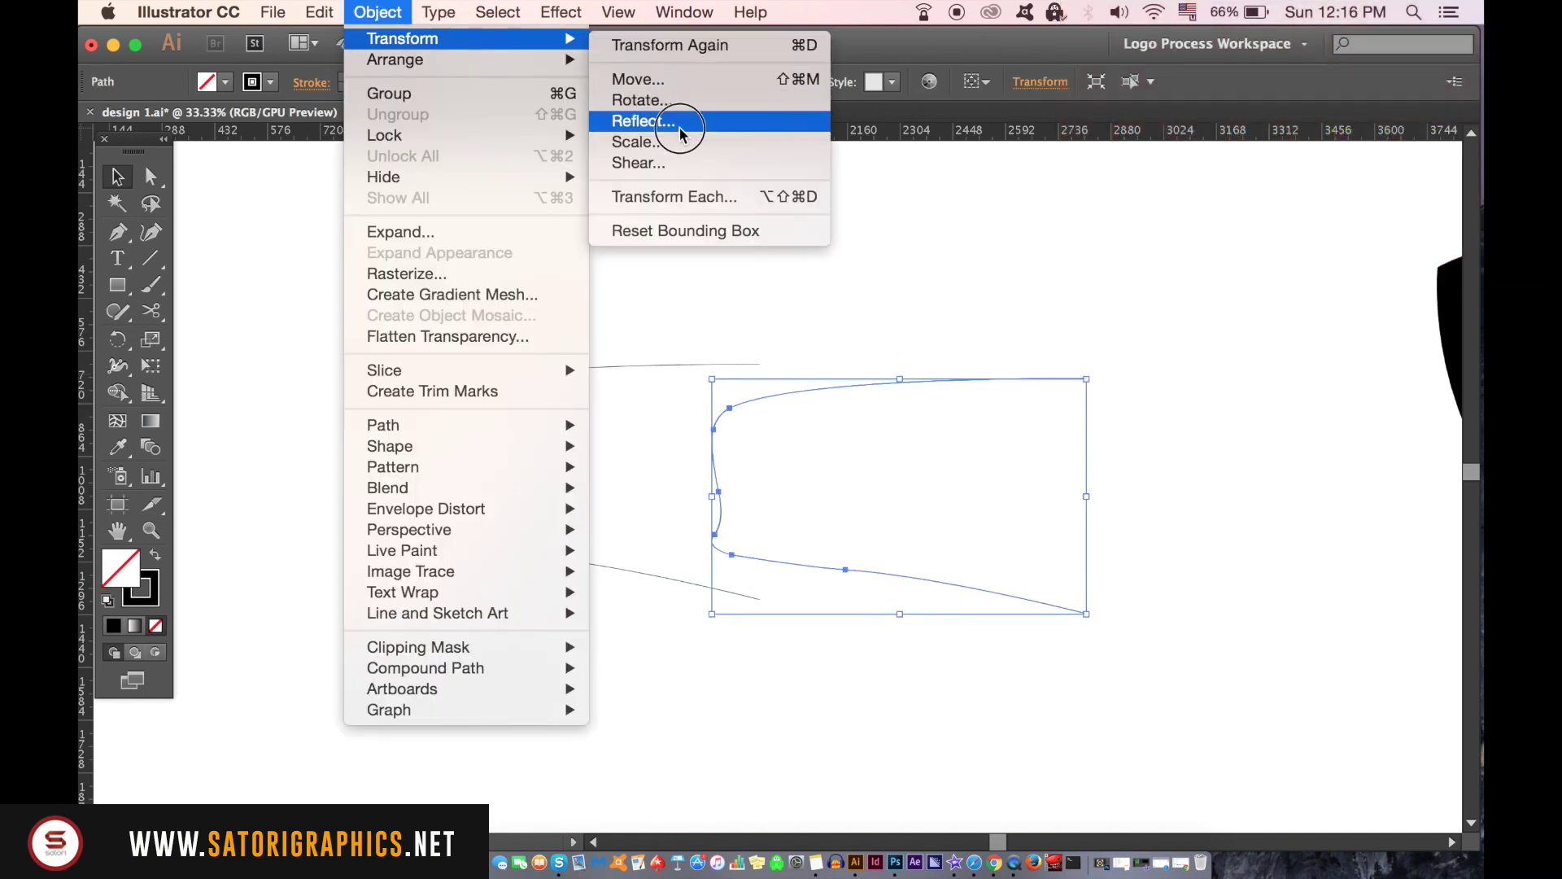
pyautogui.click(669, 122)
pyautogui.click(1322, 663)
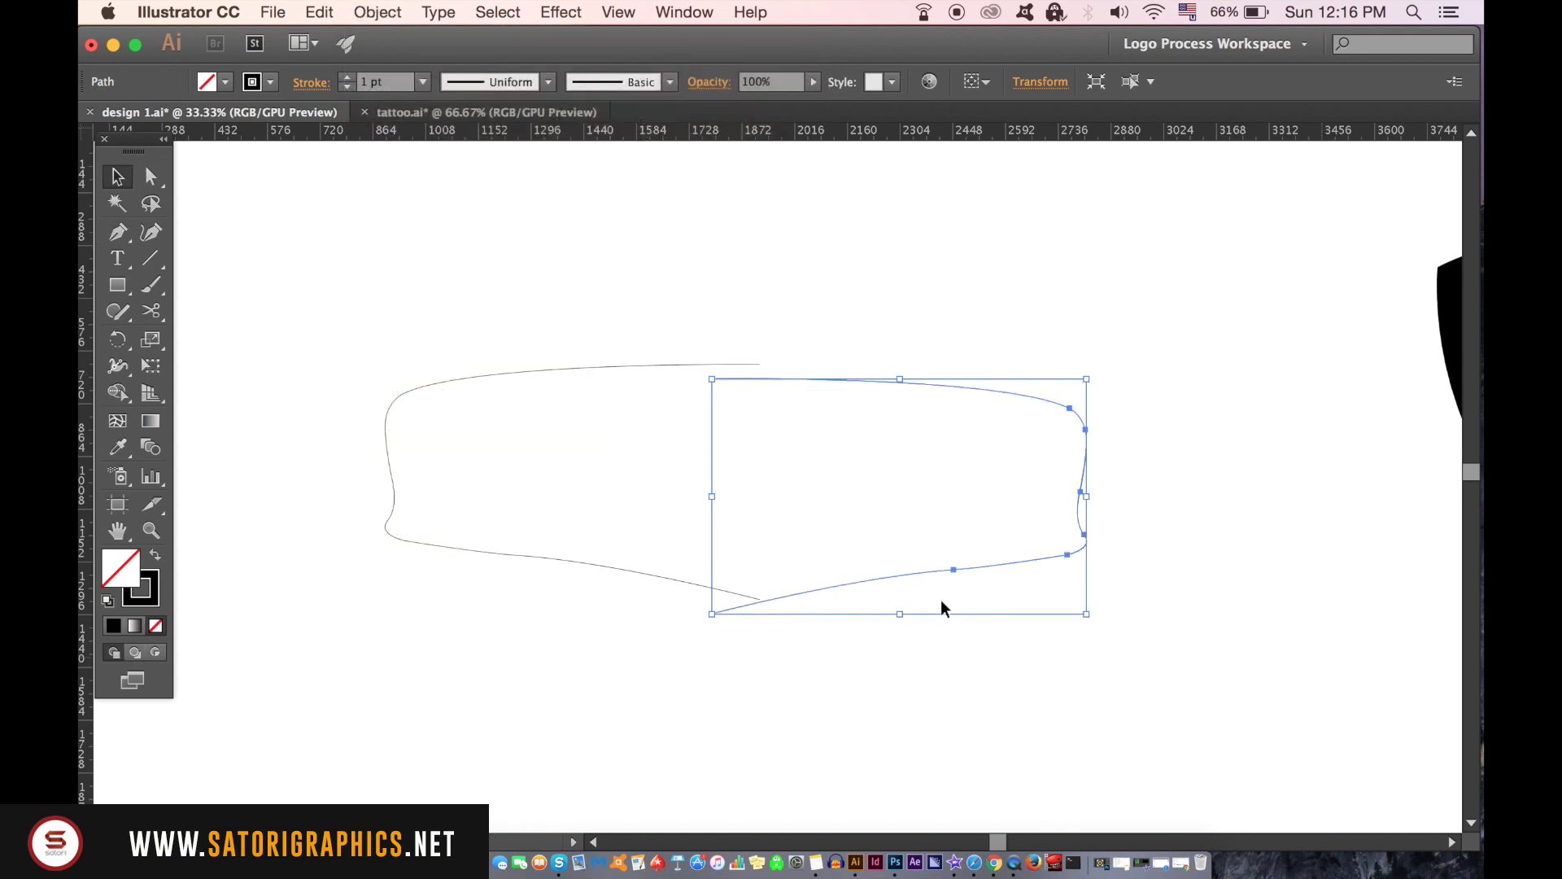
pyautogui.moveTo(888, 575); pyautogui.dragTo(936, 563)
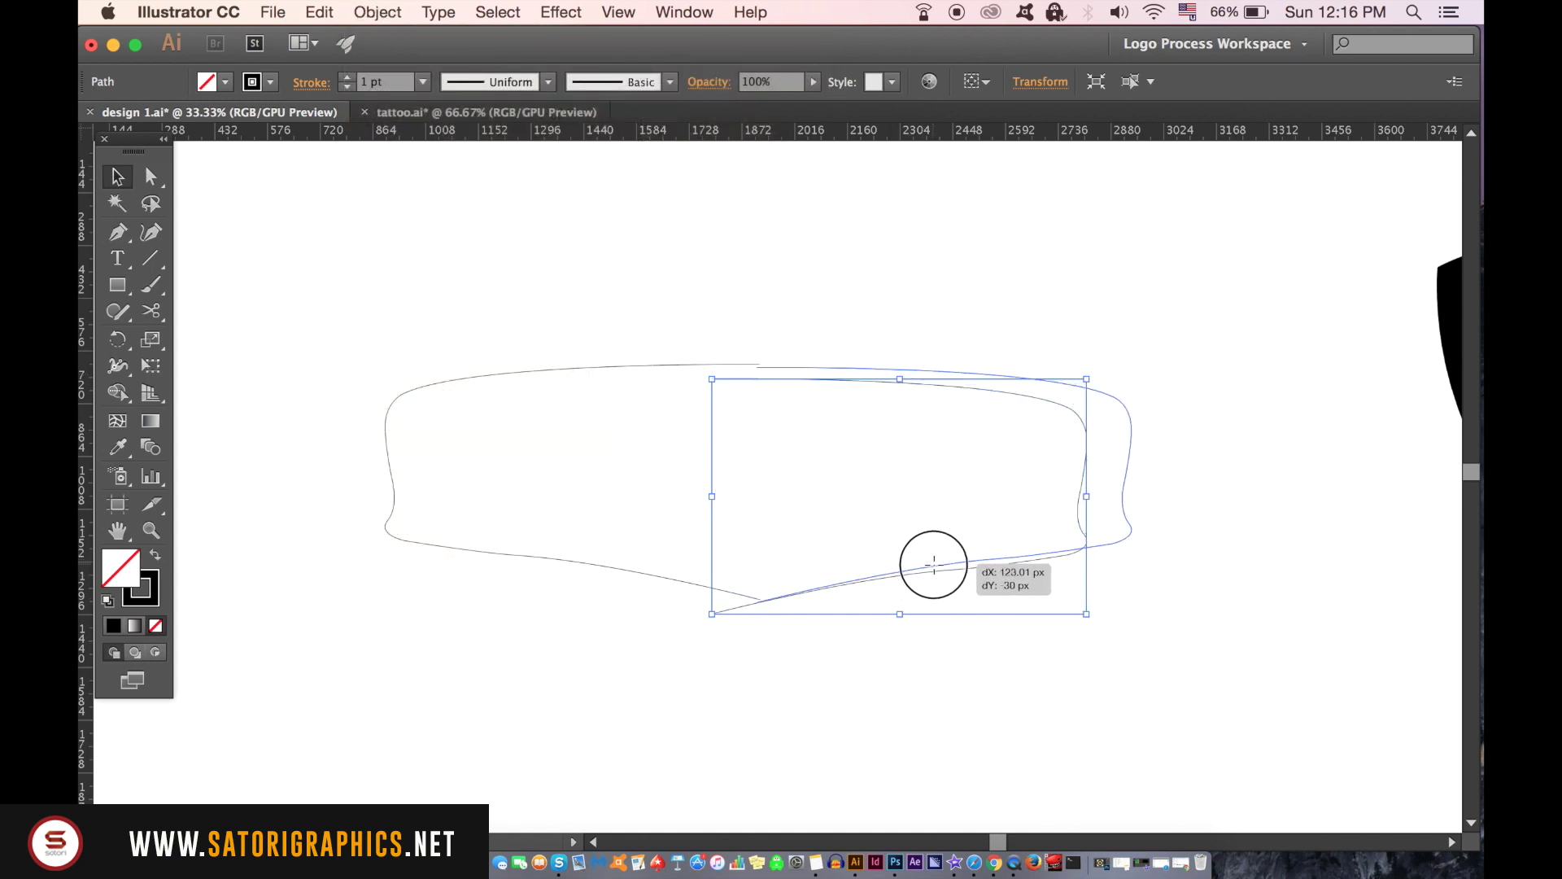
pyautogui.moveTo(936, 563); pyautogui.dragTo(940, 574)
pyautogui.click(1119, 712)
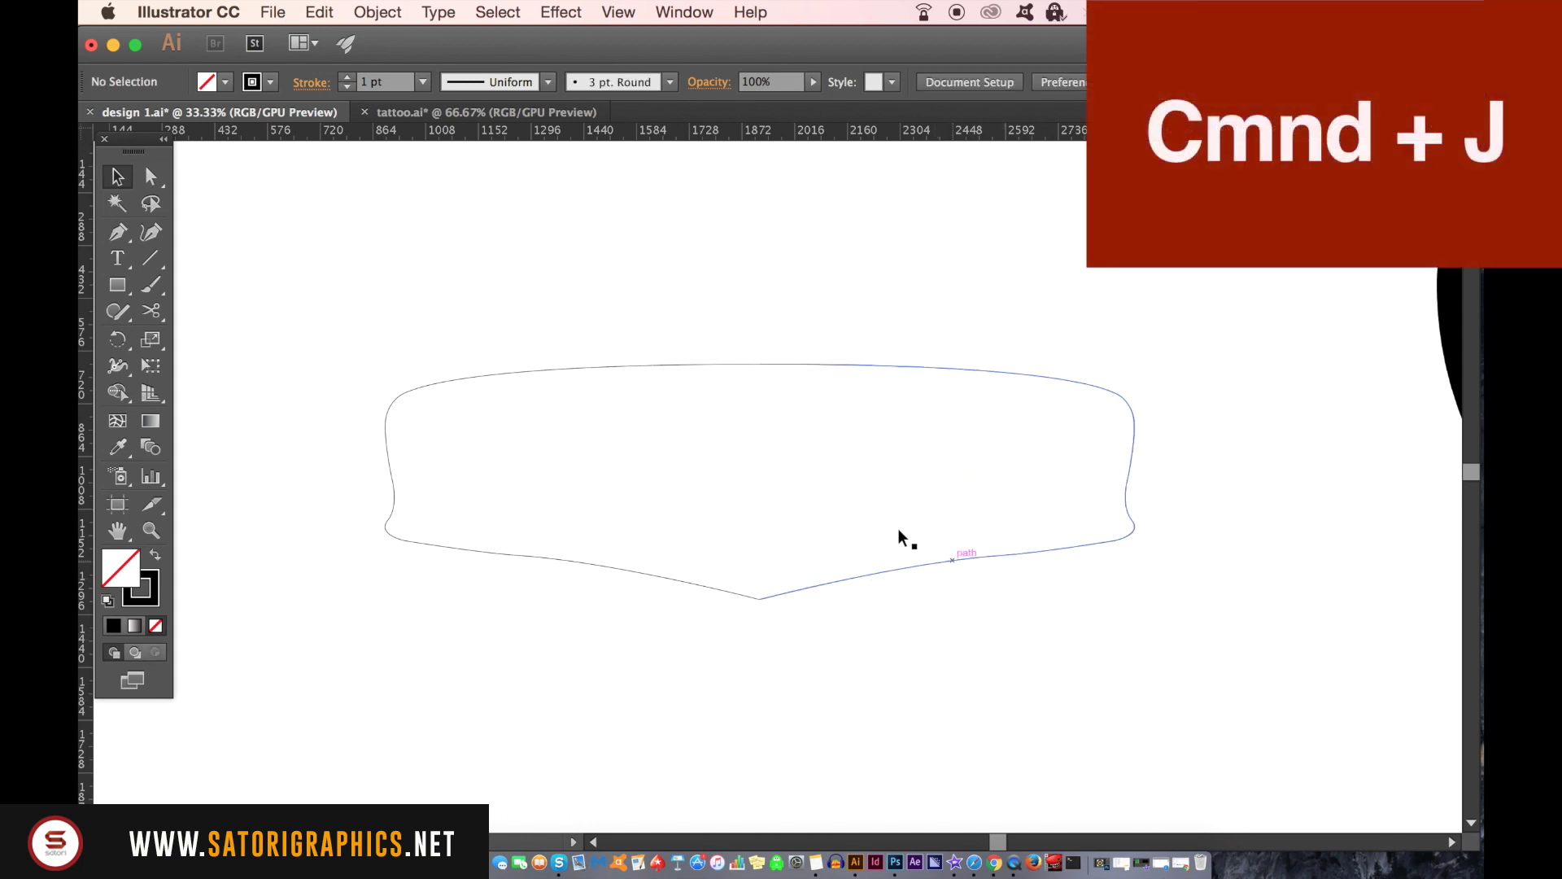
# - Fill the combined banner solid black and move it up and left
pyautogui.press('super+minus')
pyautogui.moveTo(984, 634); pyautogui.dragTo(1001, 649)
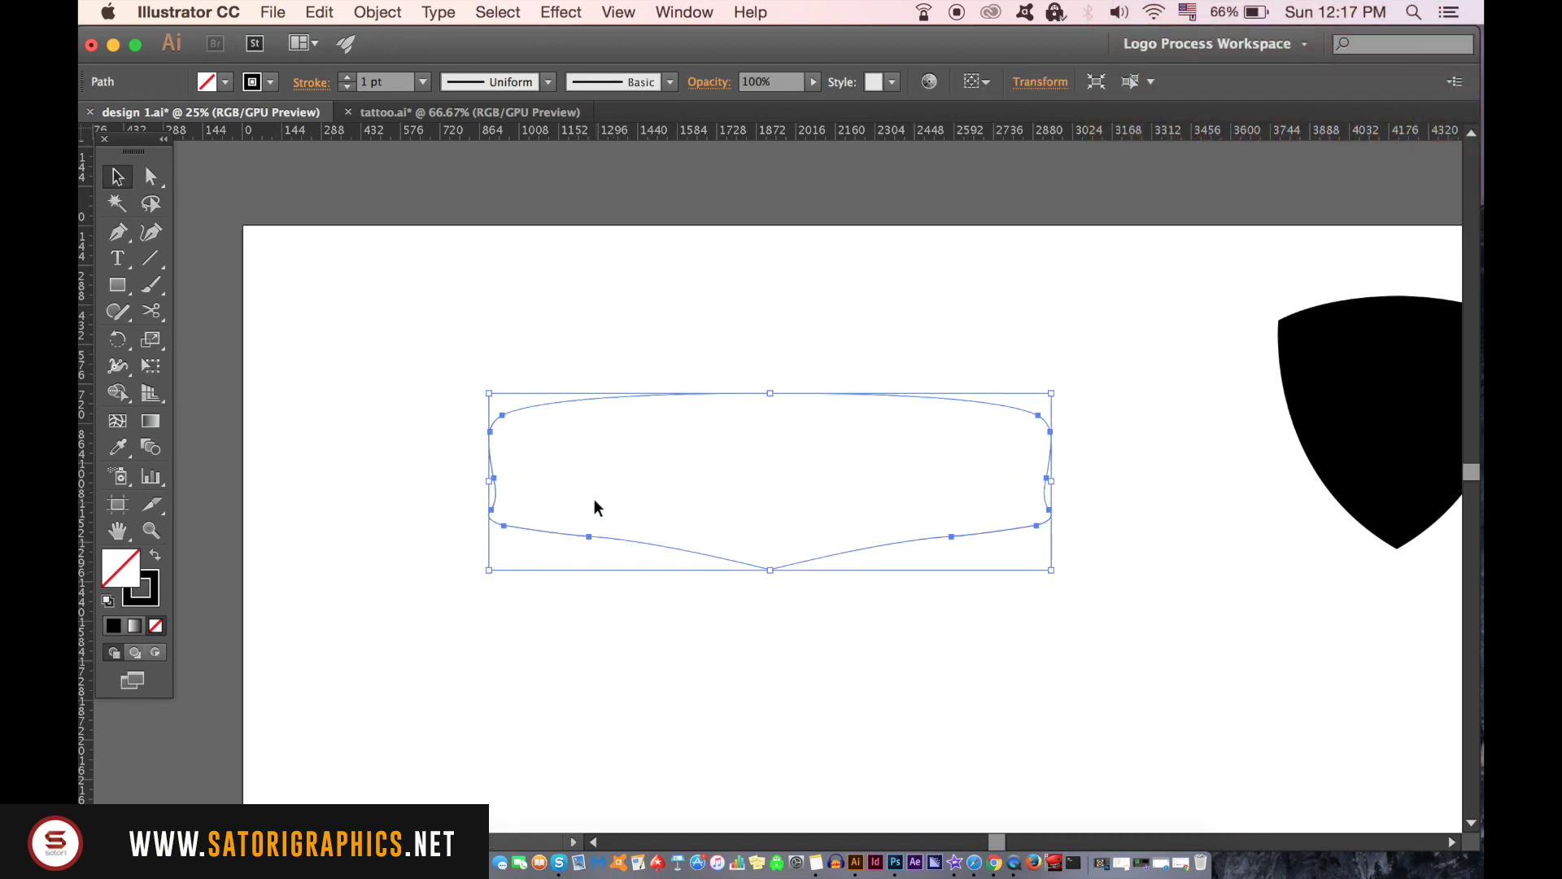
pyautogui.click(158, 556)
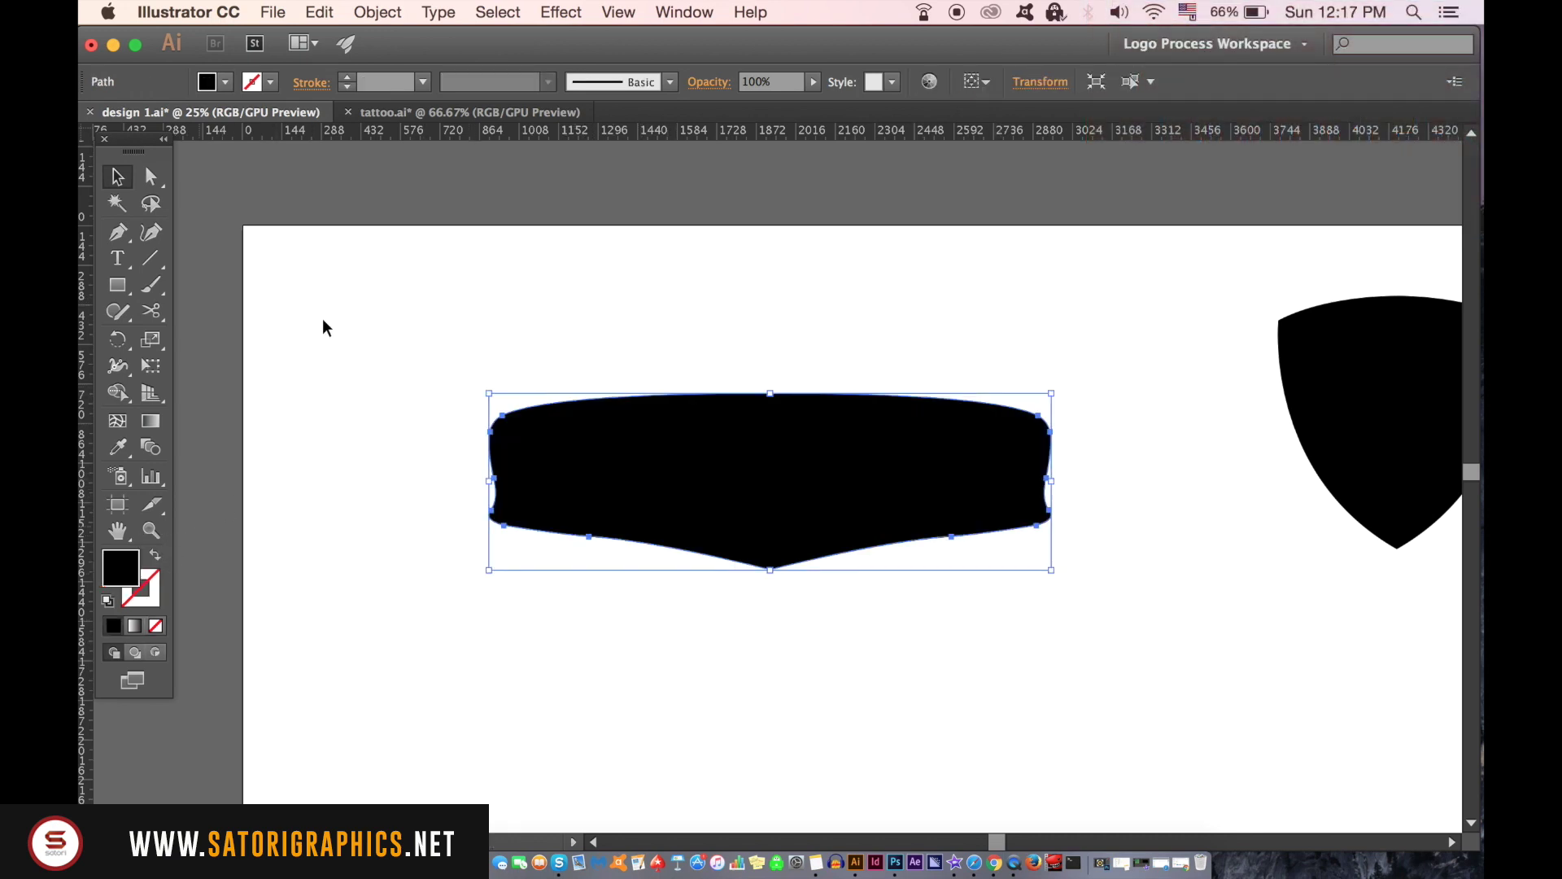
pyautogui.click(329, 327)
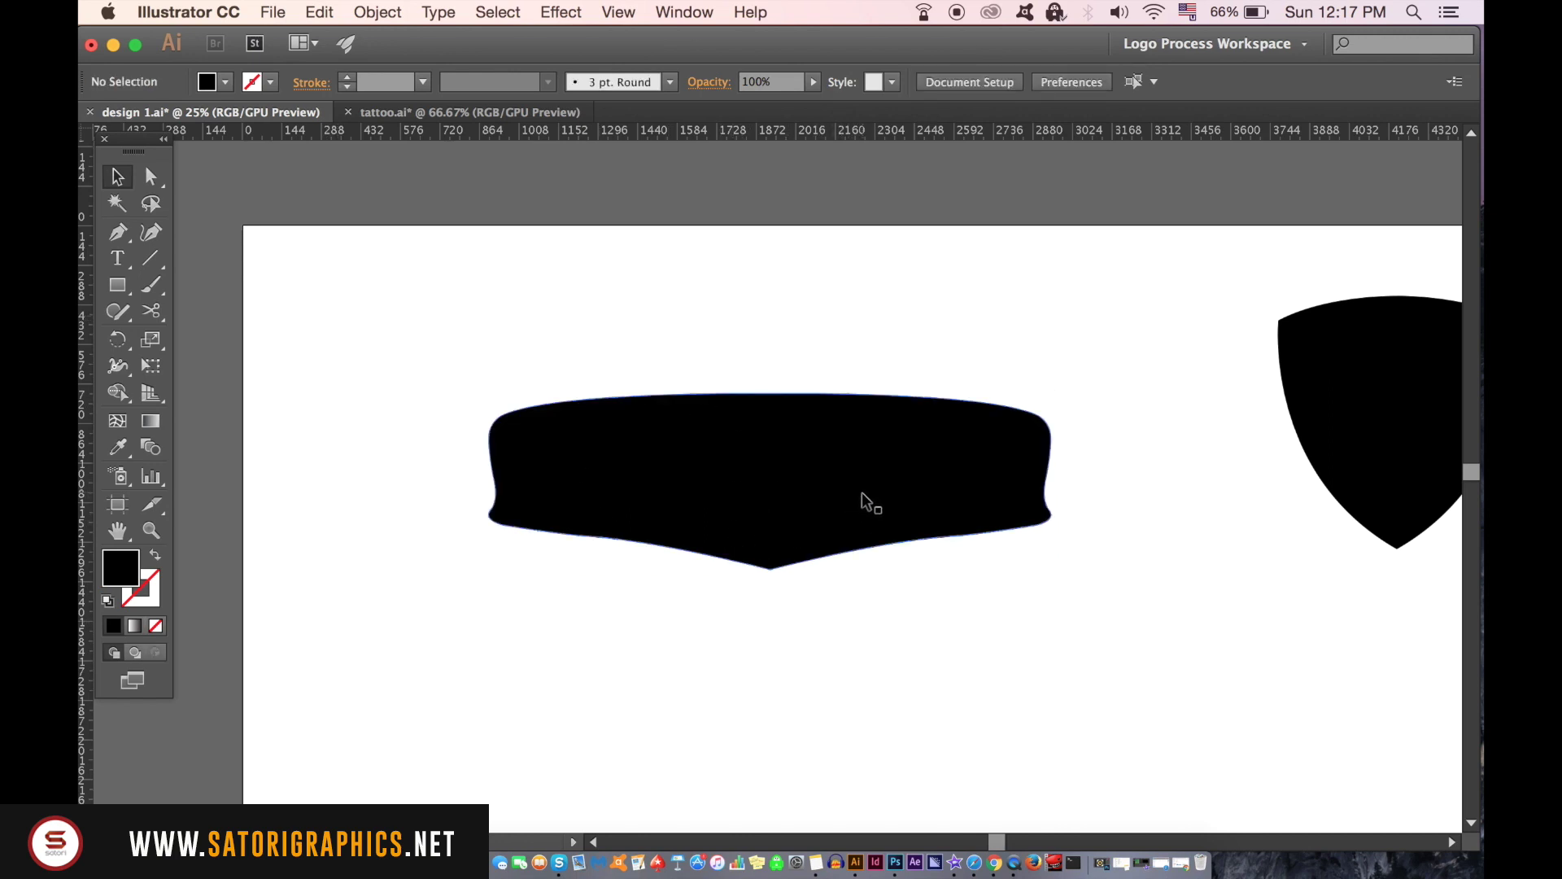
pyautogui.moveTo(871, 501); pyautogui.dragTo(762, 461)
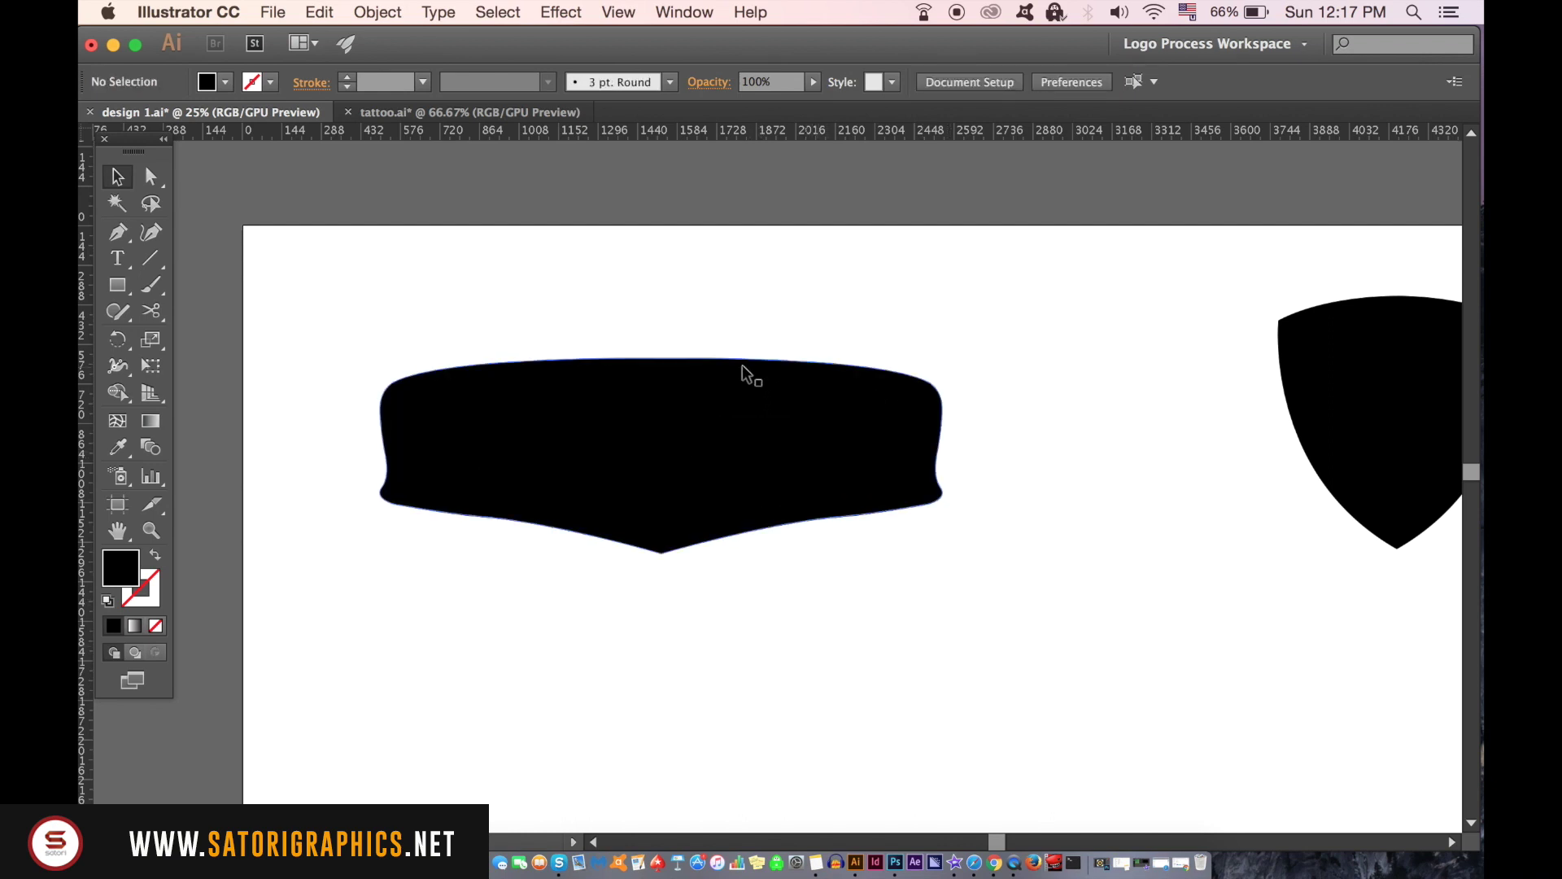
pyautogui.click(620, 427)
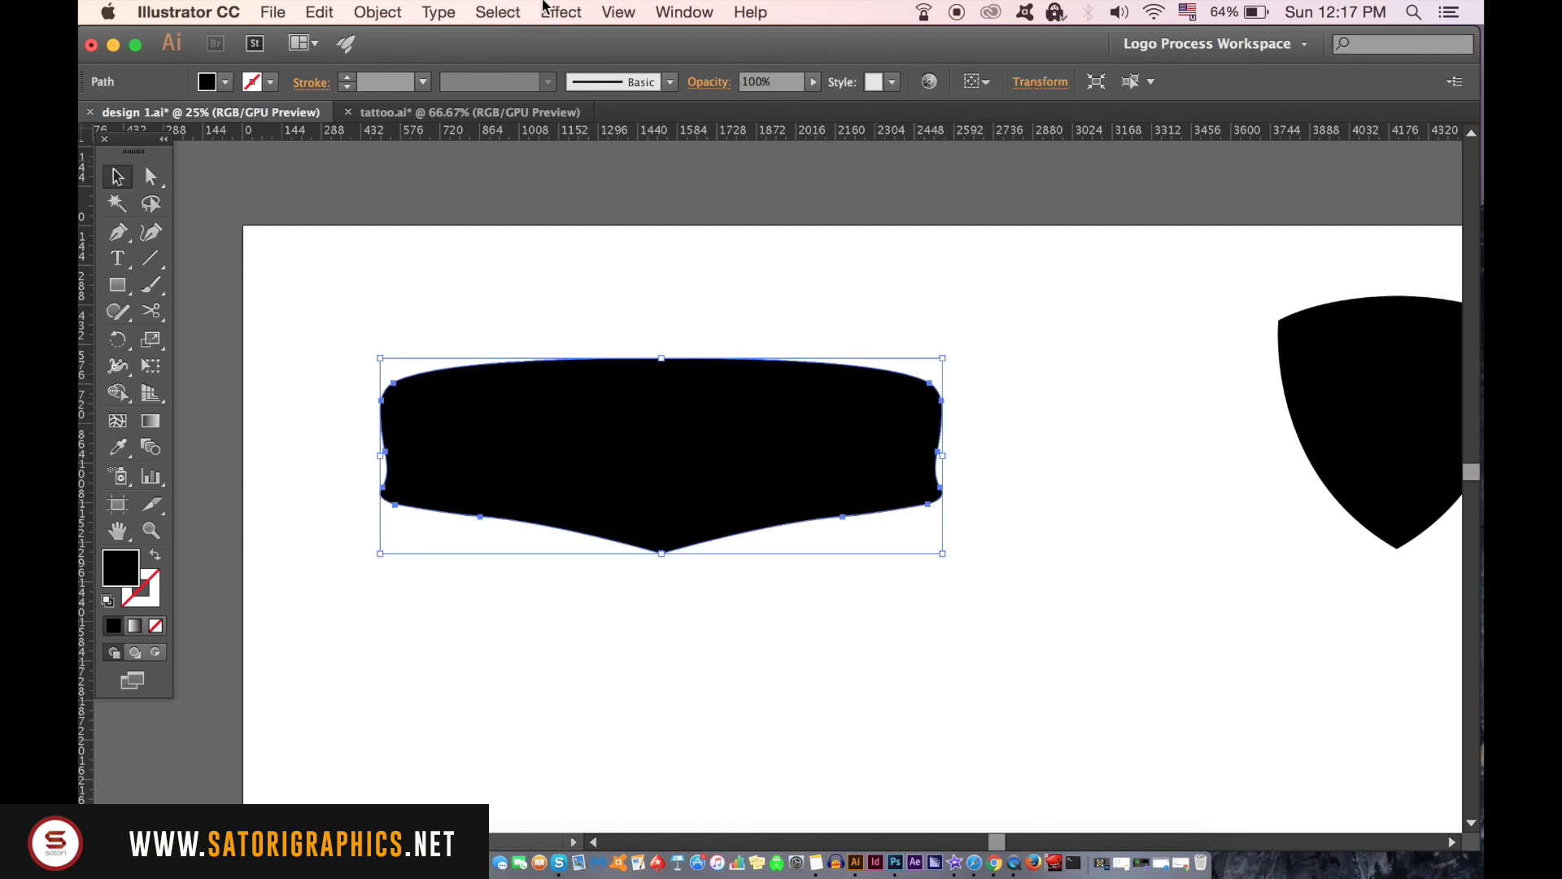
# - Open the Appearance panel and set the banner's fill to white
pyautogui.click(622, 12)
pyautogui.scroll(-3, 782, 488)
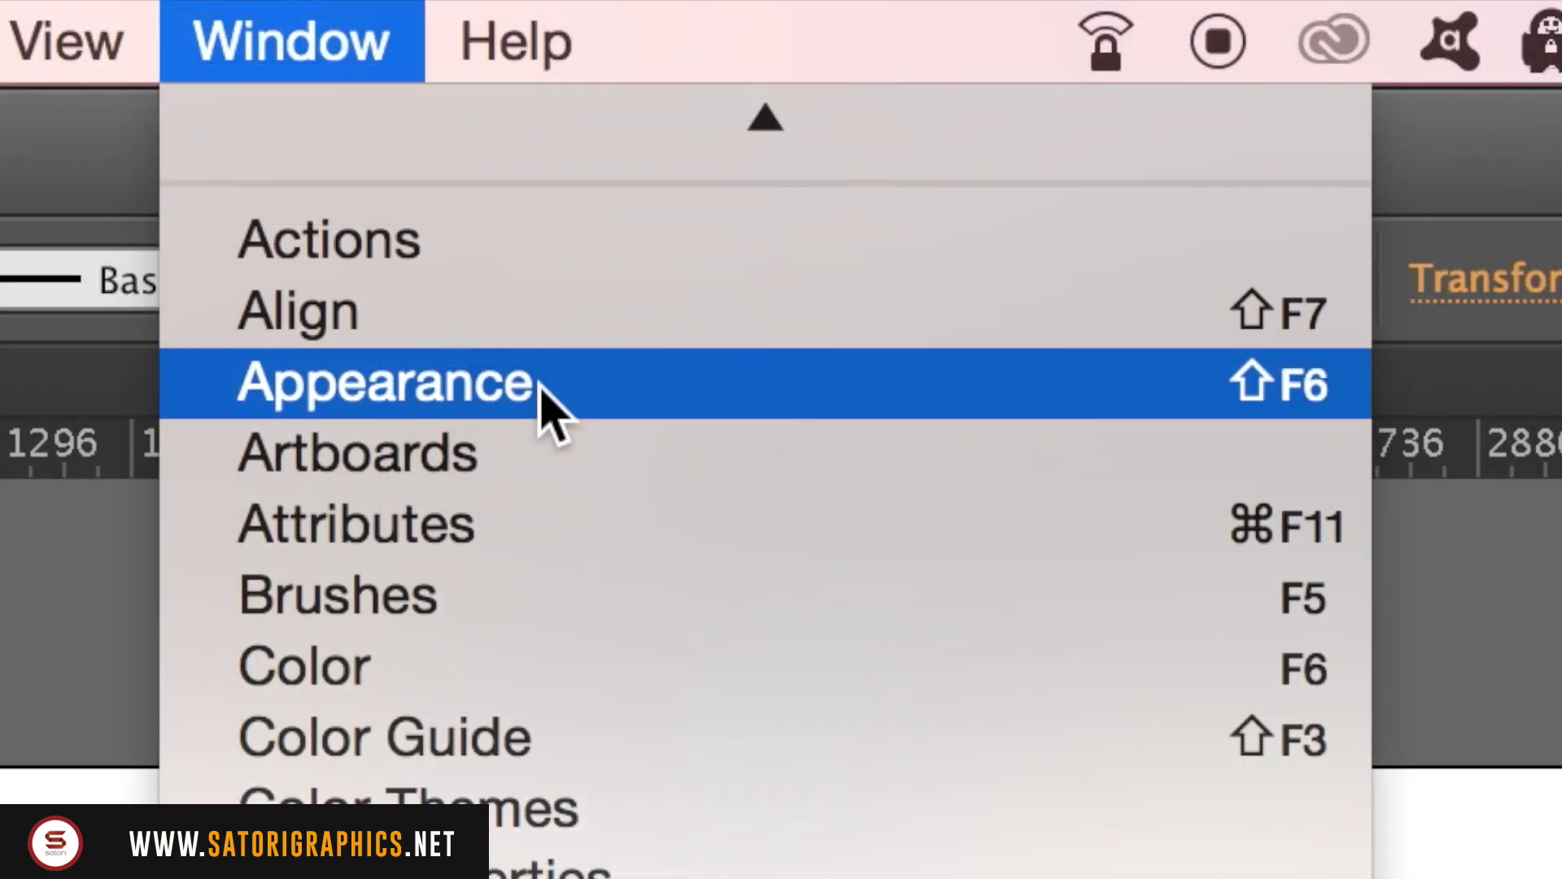
pyautogui.click(546, 403)
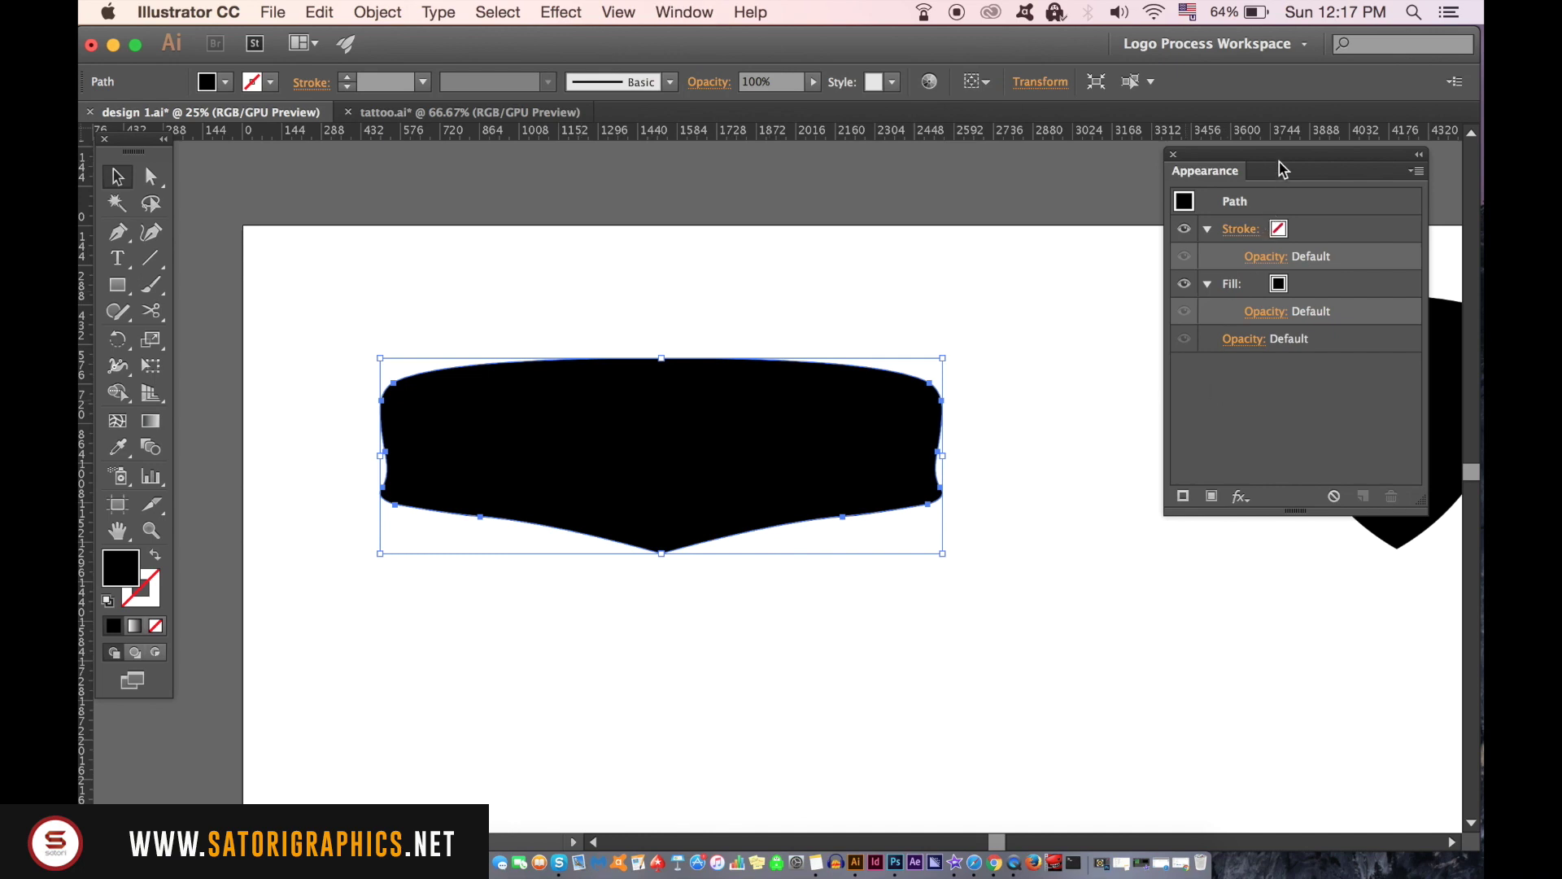
pyautogui.moveTo(1282, 168); pyautogui.dragTo(1133, 286)
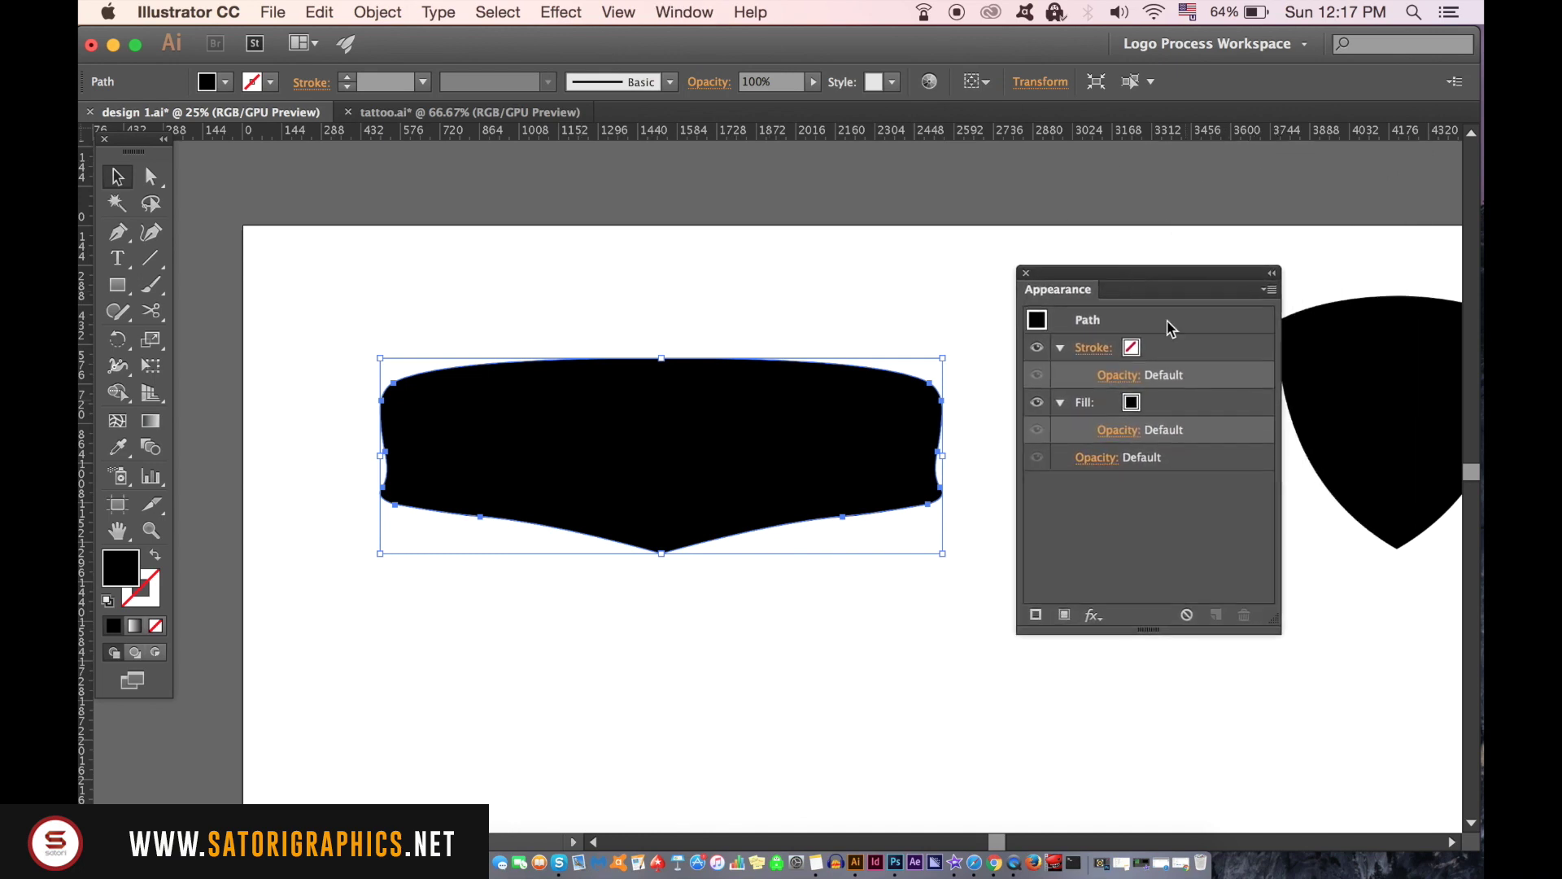
pyautogui.click(1136, 411)
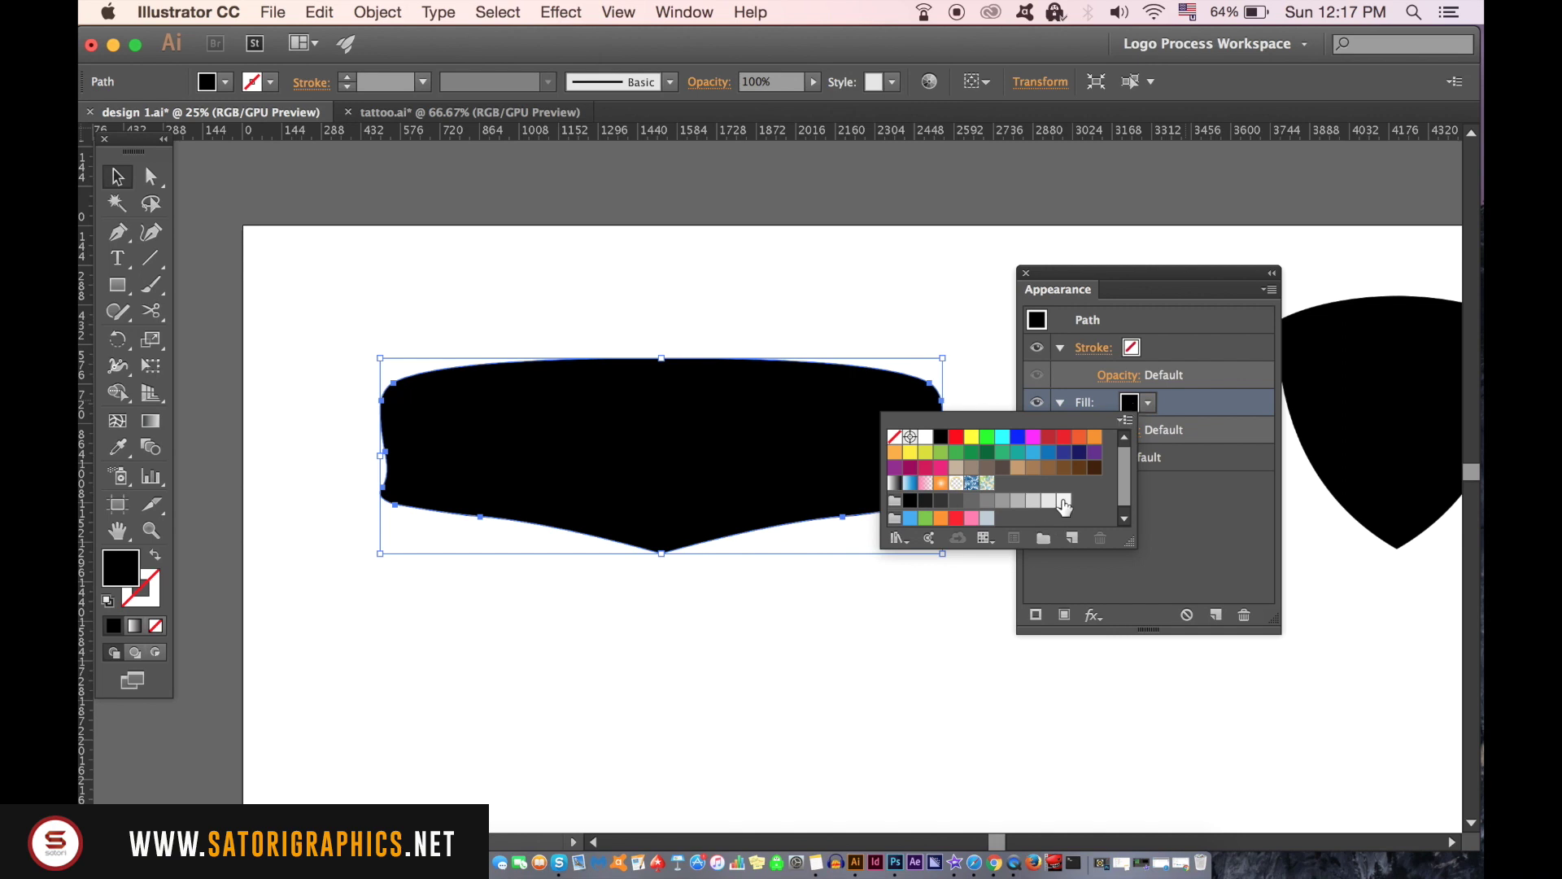
pyautogui.click(918, 443)
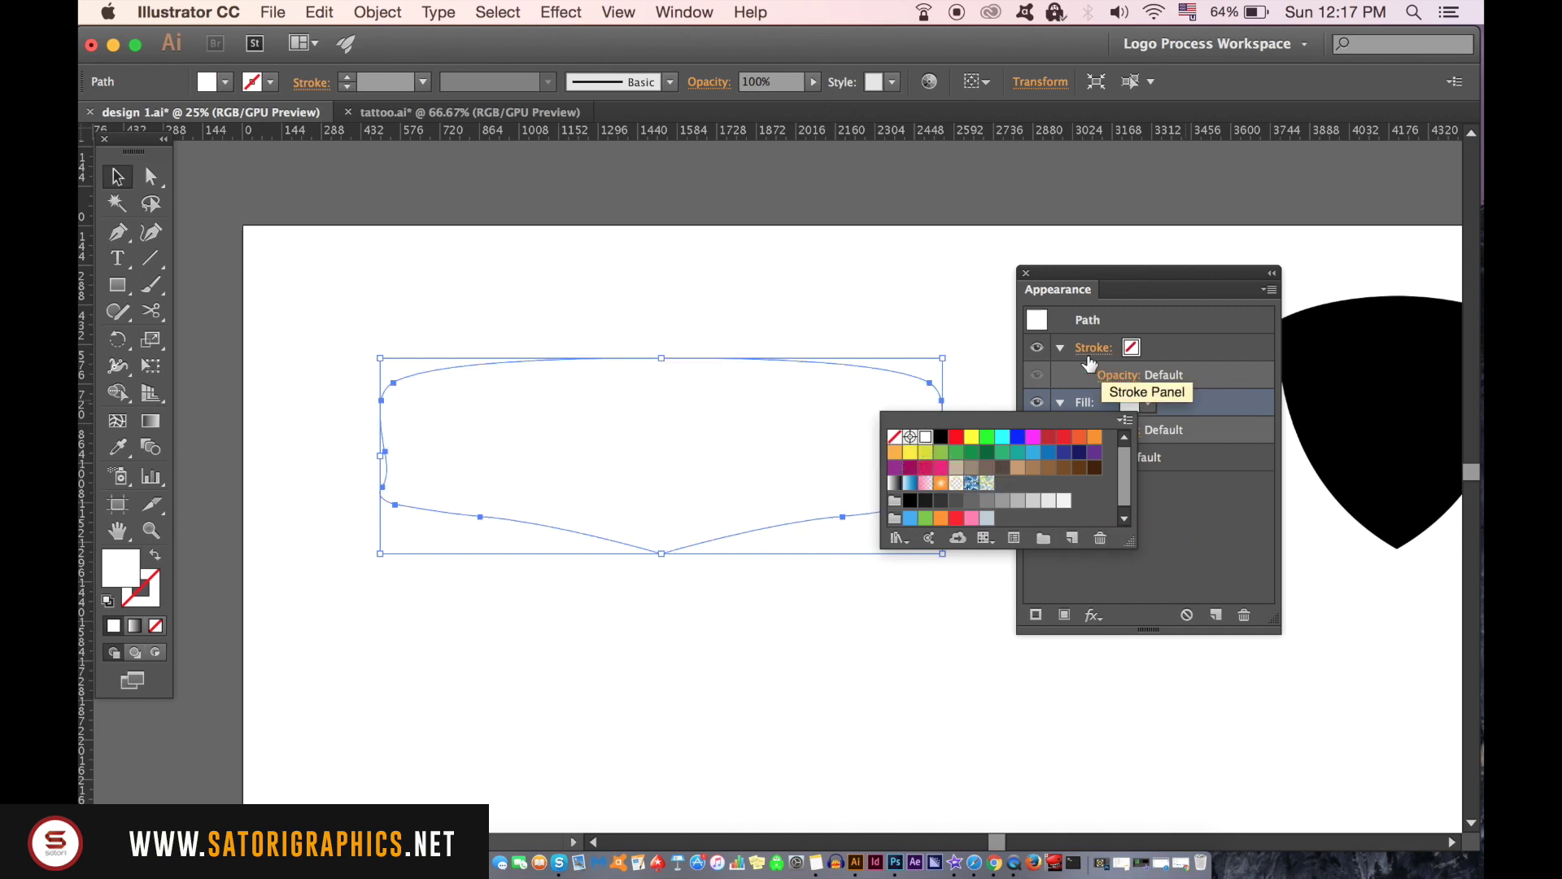
pyautogui.click(1180, 352)
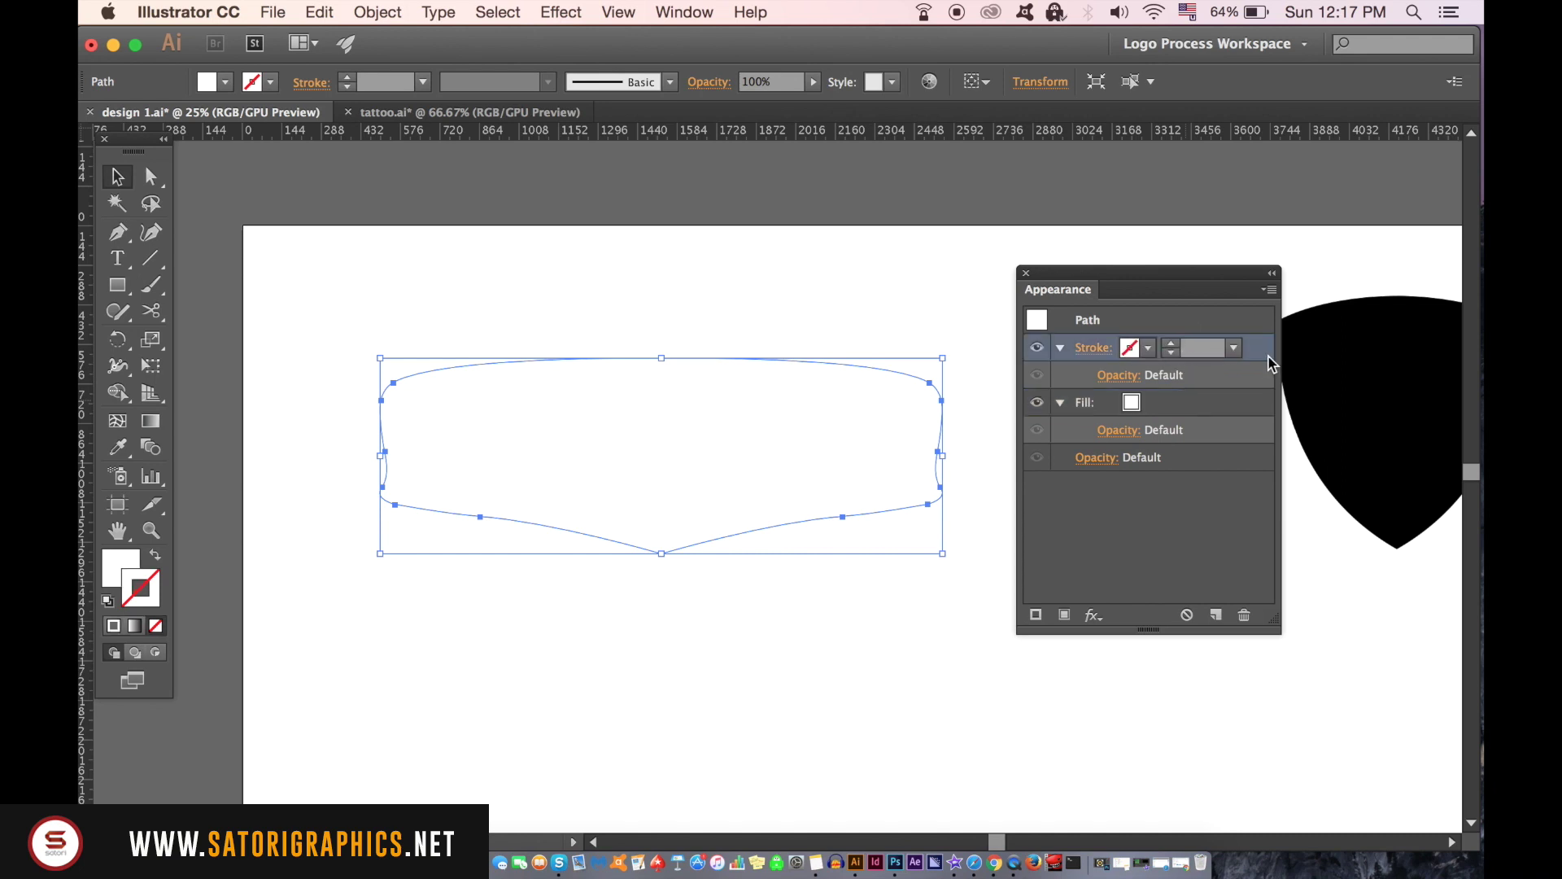
# - Place the stroke beneath the fill and make it black at 40 pt
pyautogui.moveTo(1270, 362); pyautogui.dragTo(1229, 449)
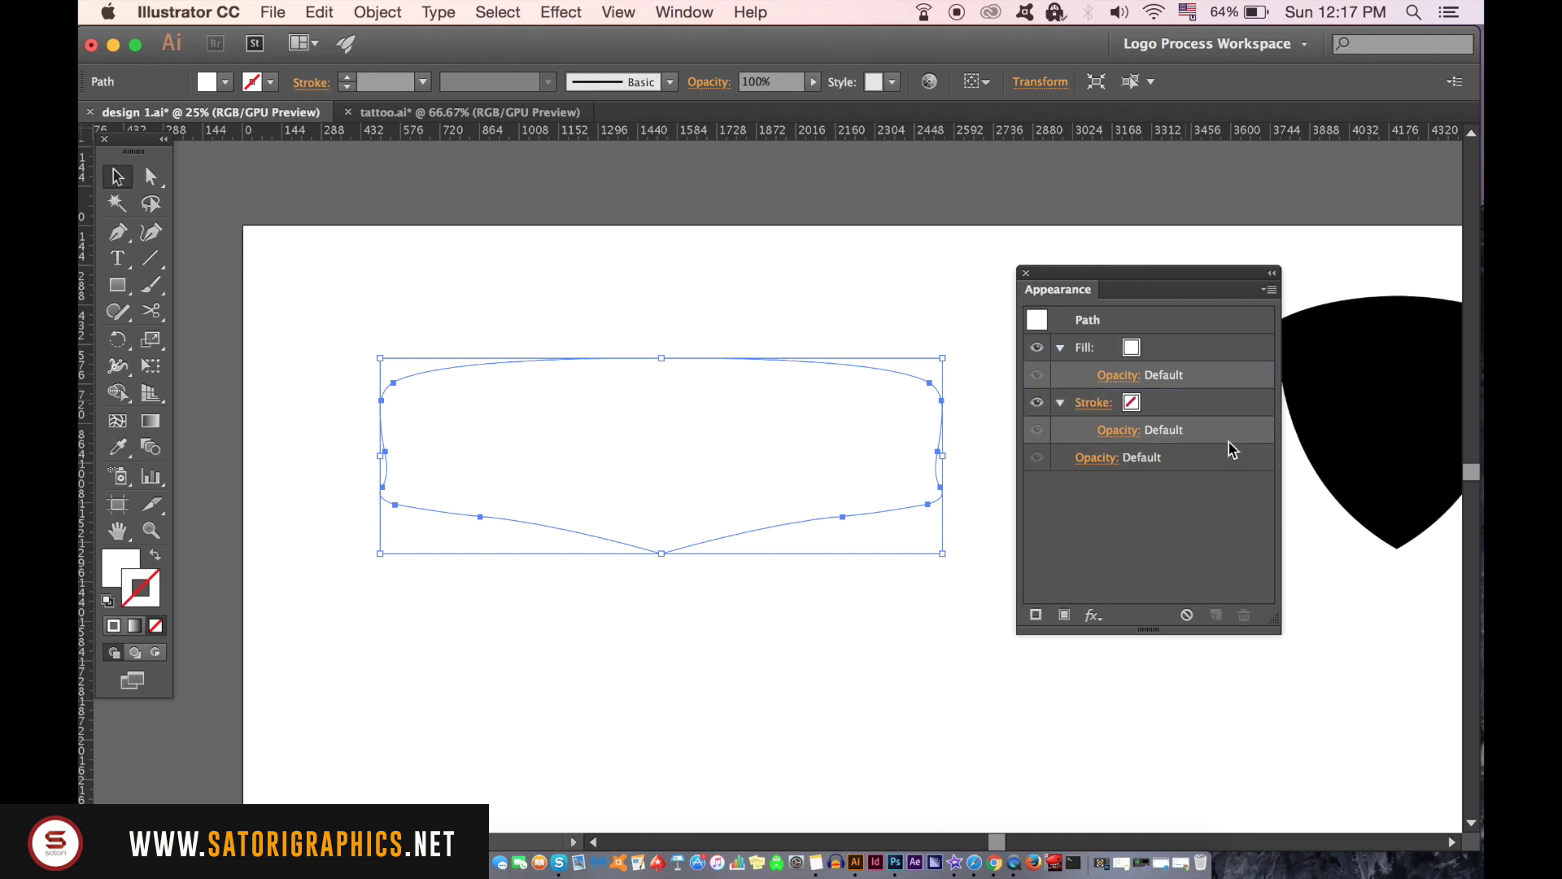
pyautogui.click(1133, 405)
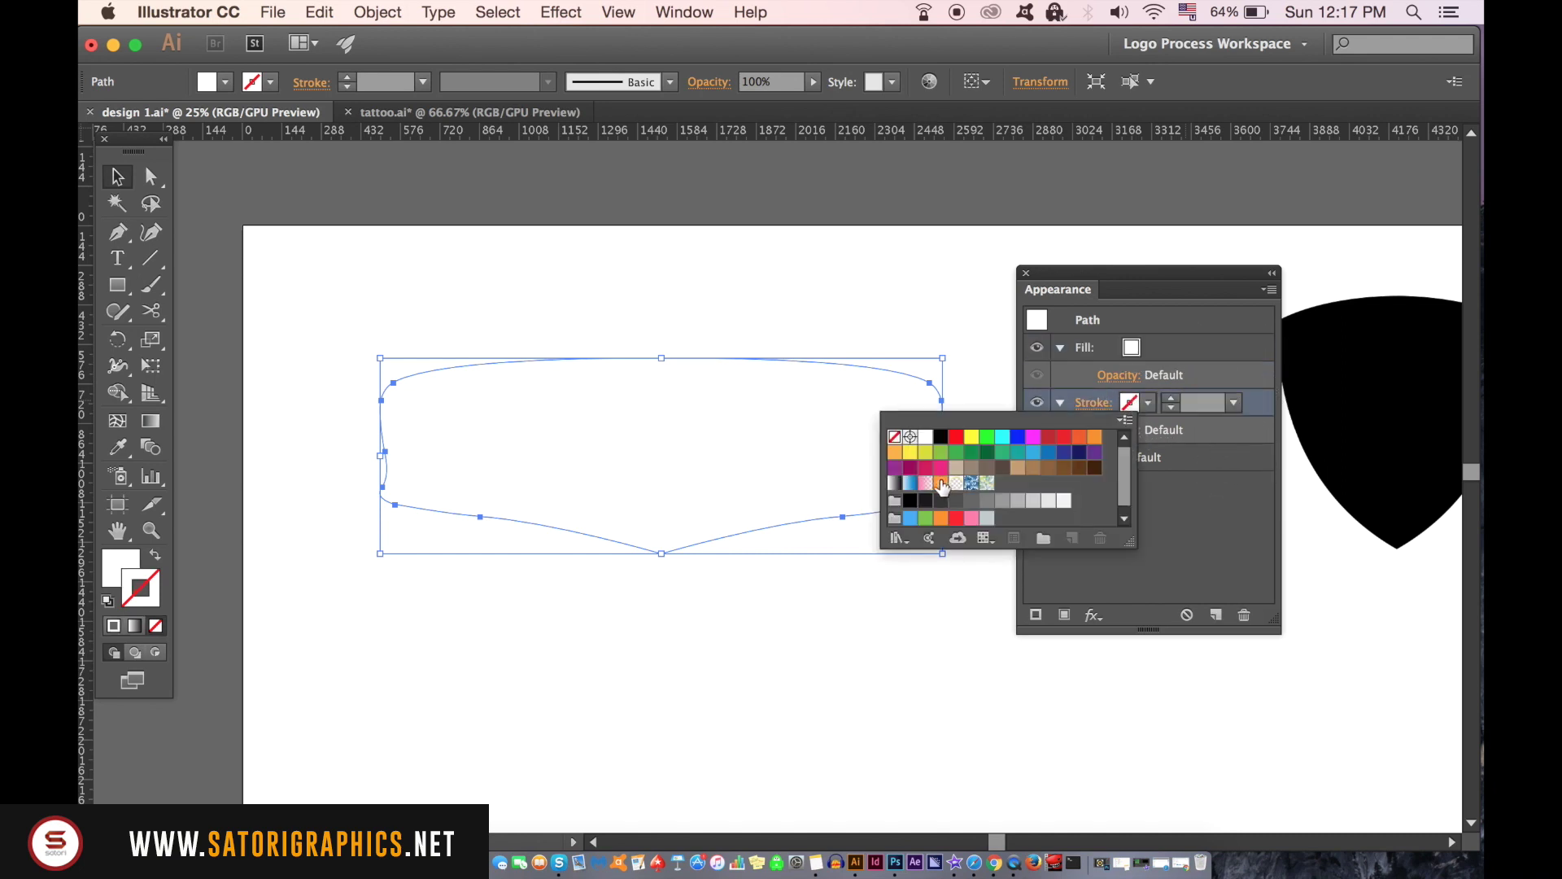
pyautogui.click(940, 438)
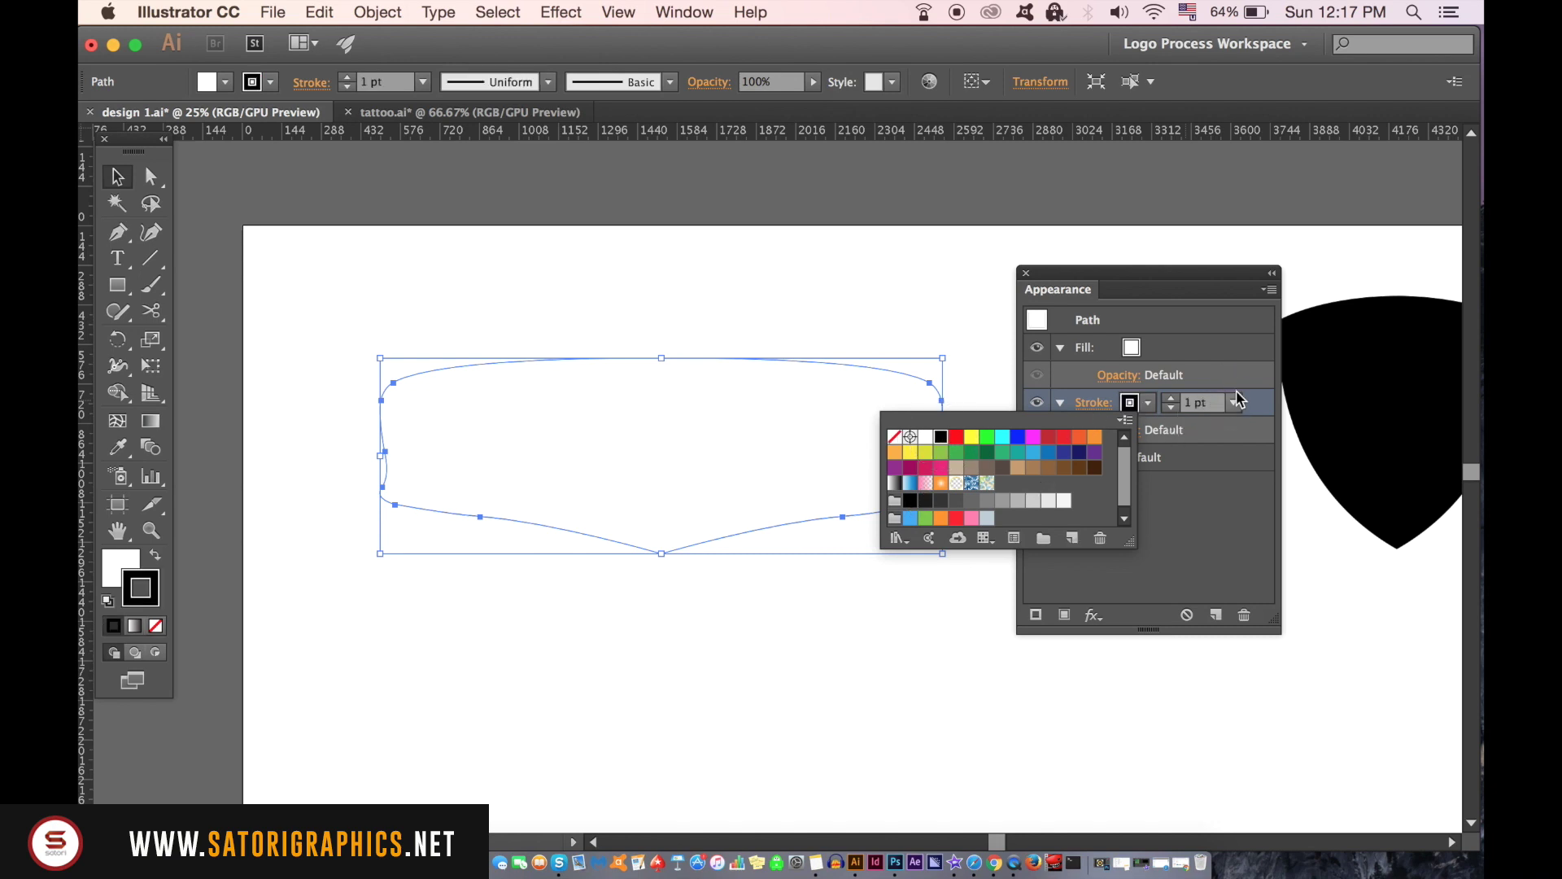
pyautogui.click(1235, 402)
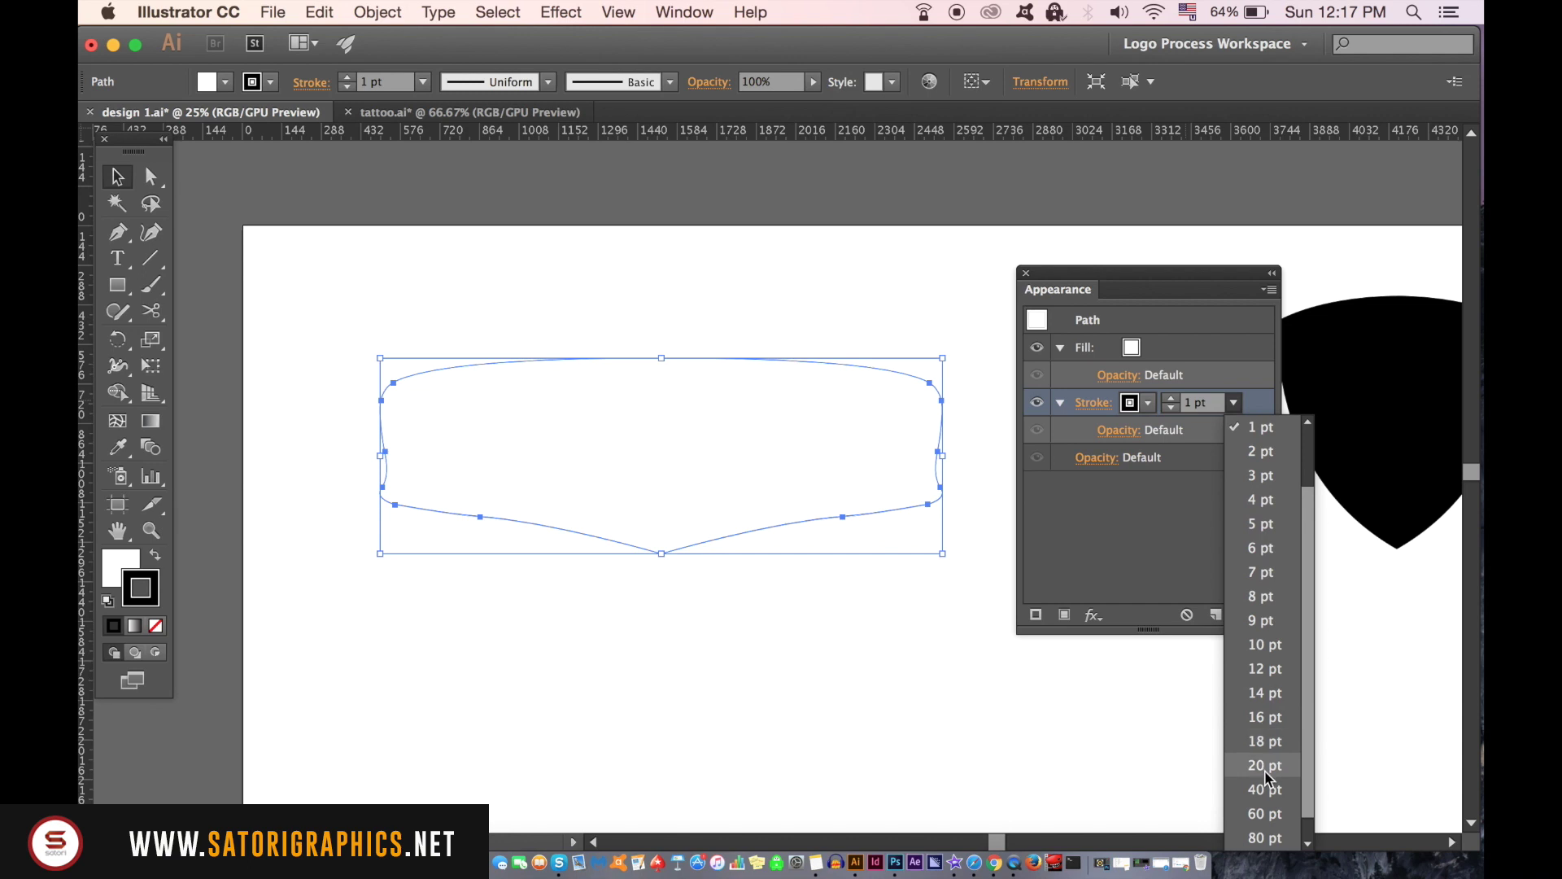
pyautogui.click(1265, 765)
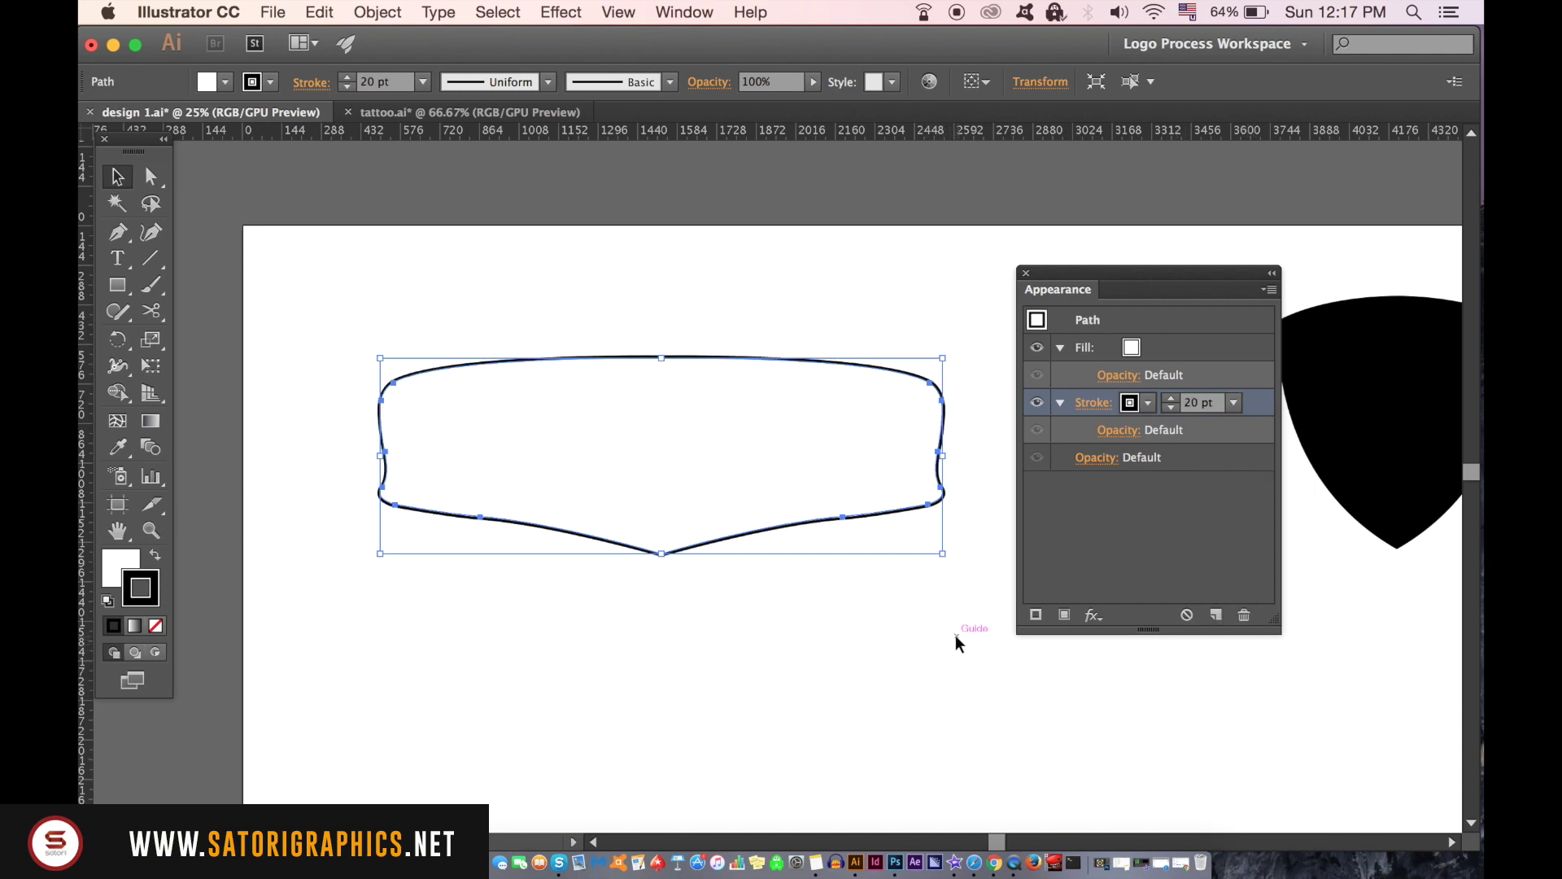
pyautogui.click(1235, 406)
pyautogui.click(1267, 768)
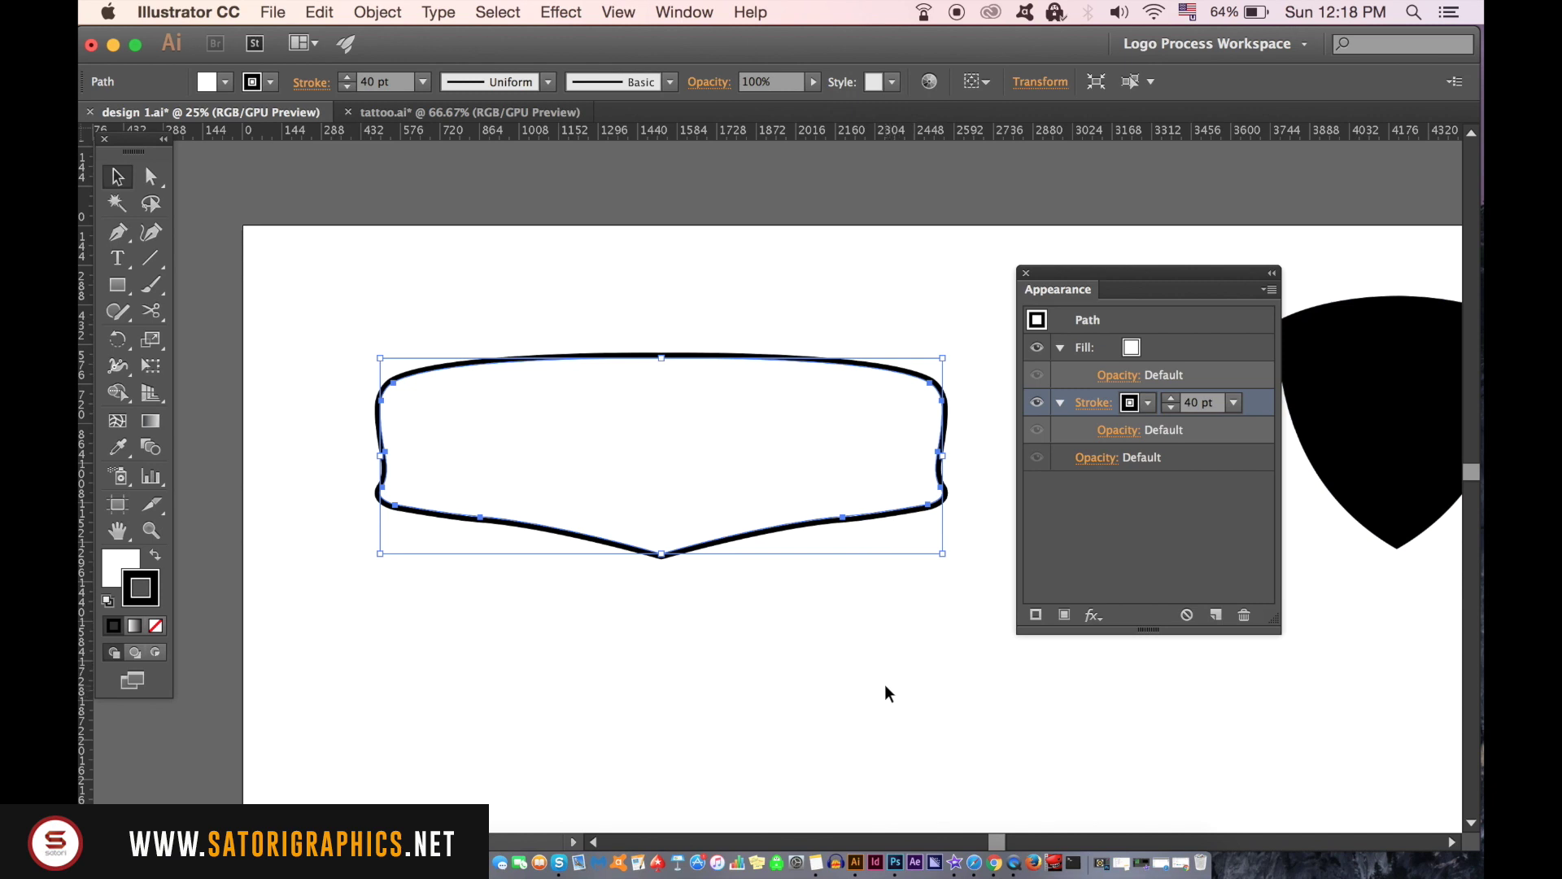
pyautogui.rightClick(885, 693)
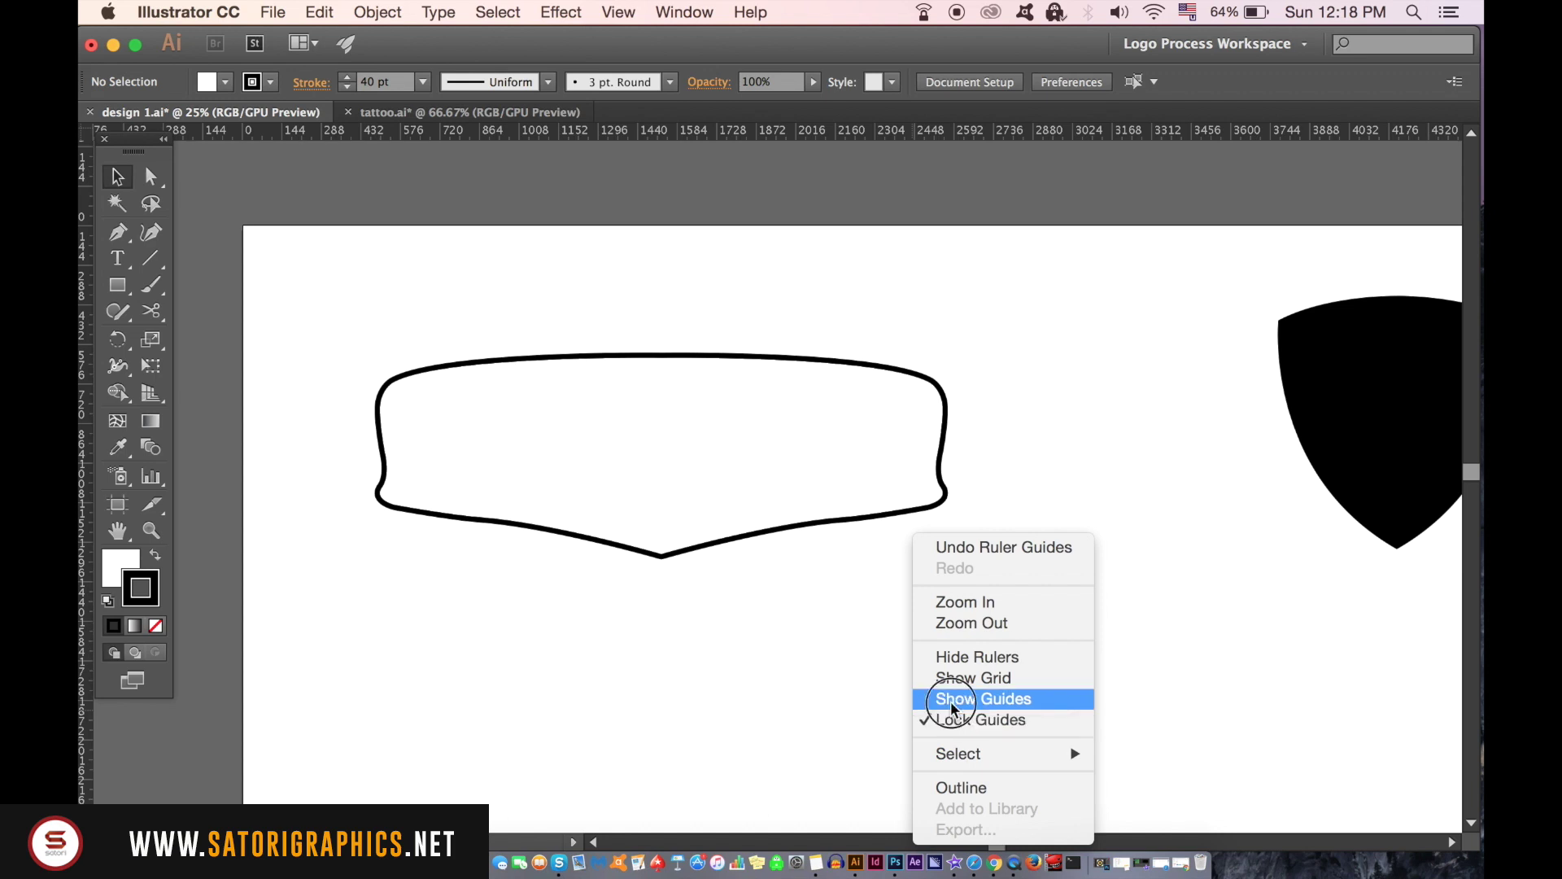
# - Show guides and draw a gentle arc from the banner's lower-left corner toward its centre
pyautogui.click(937, 700)
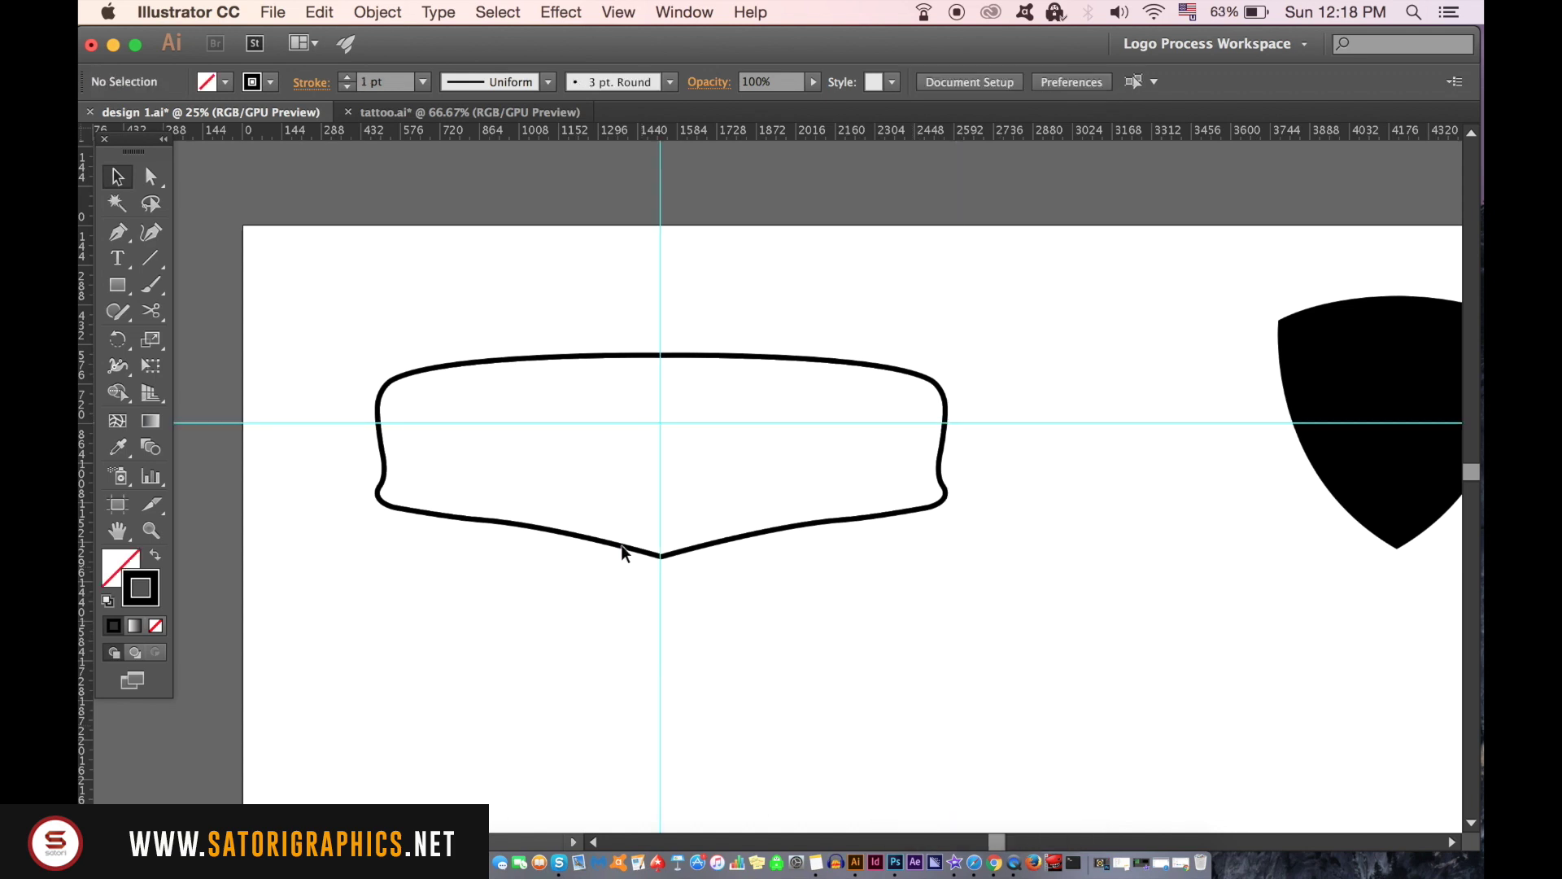
pyautogui.scroll(1, 620, 547)
pyautogui.scroll(1, 698, 548)
pyautogui.scroll(1, 736, 593)
pyautogui.scroll(-1, 1044, 602)
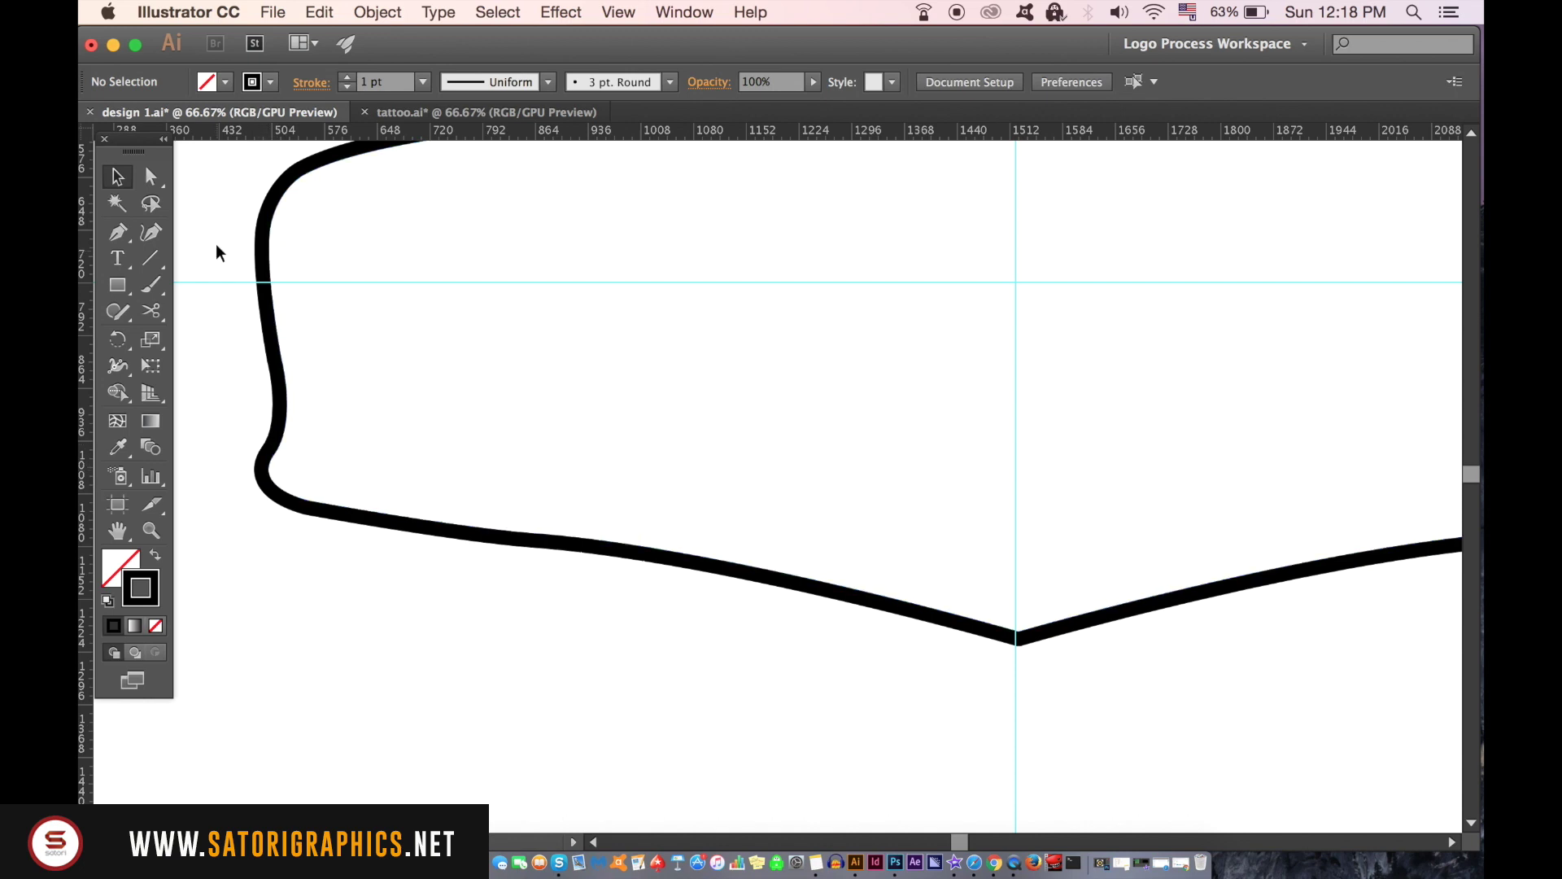
pyautogui.click(118, 232)
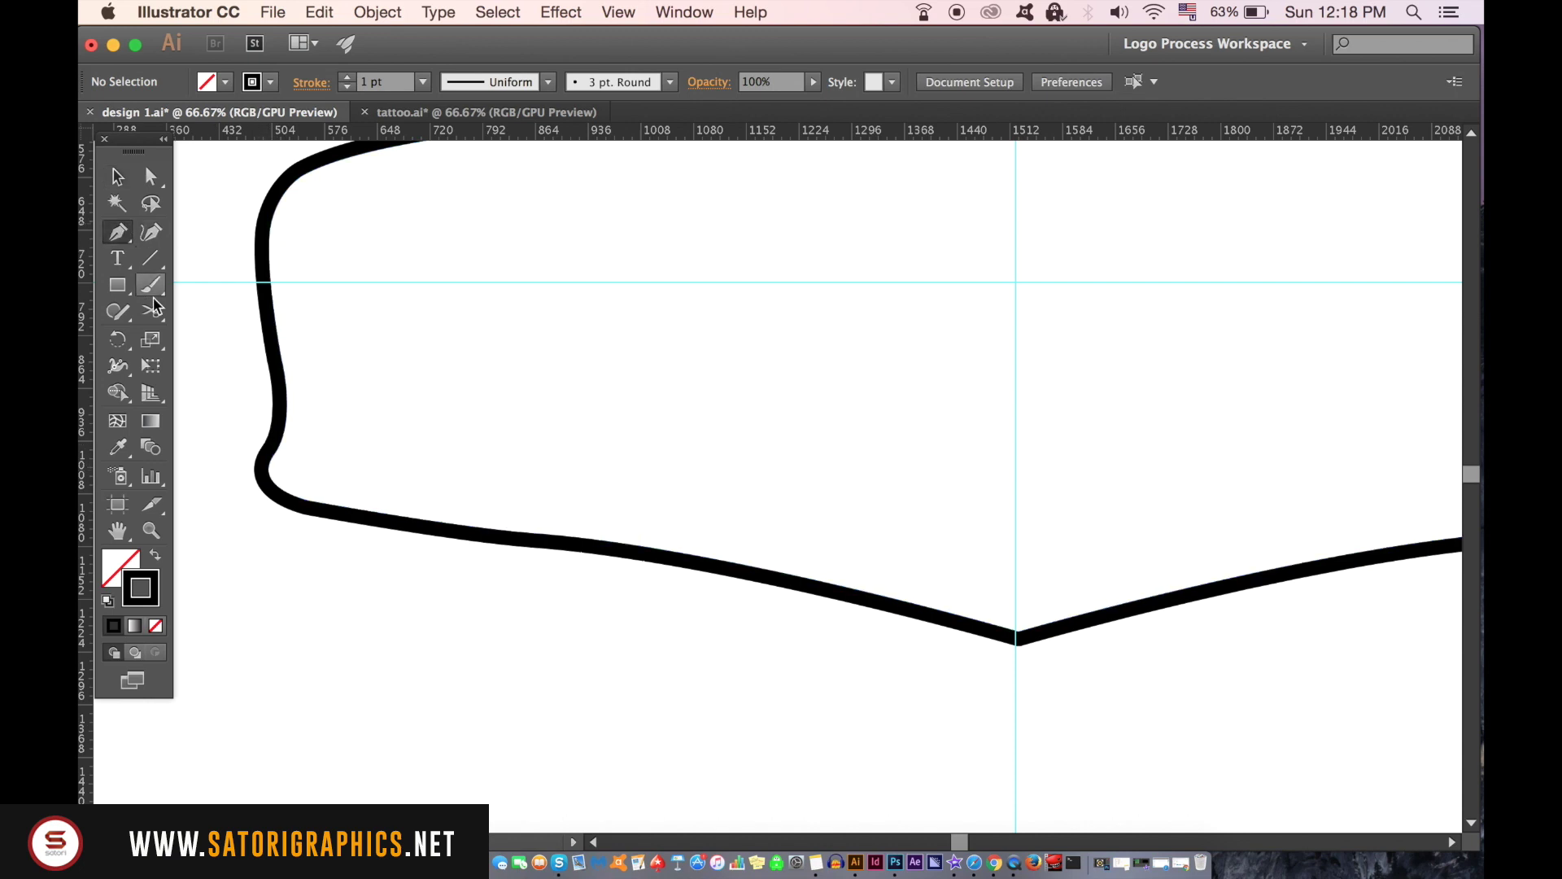
pyautogui.click(269, 473)
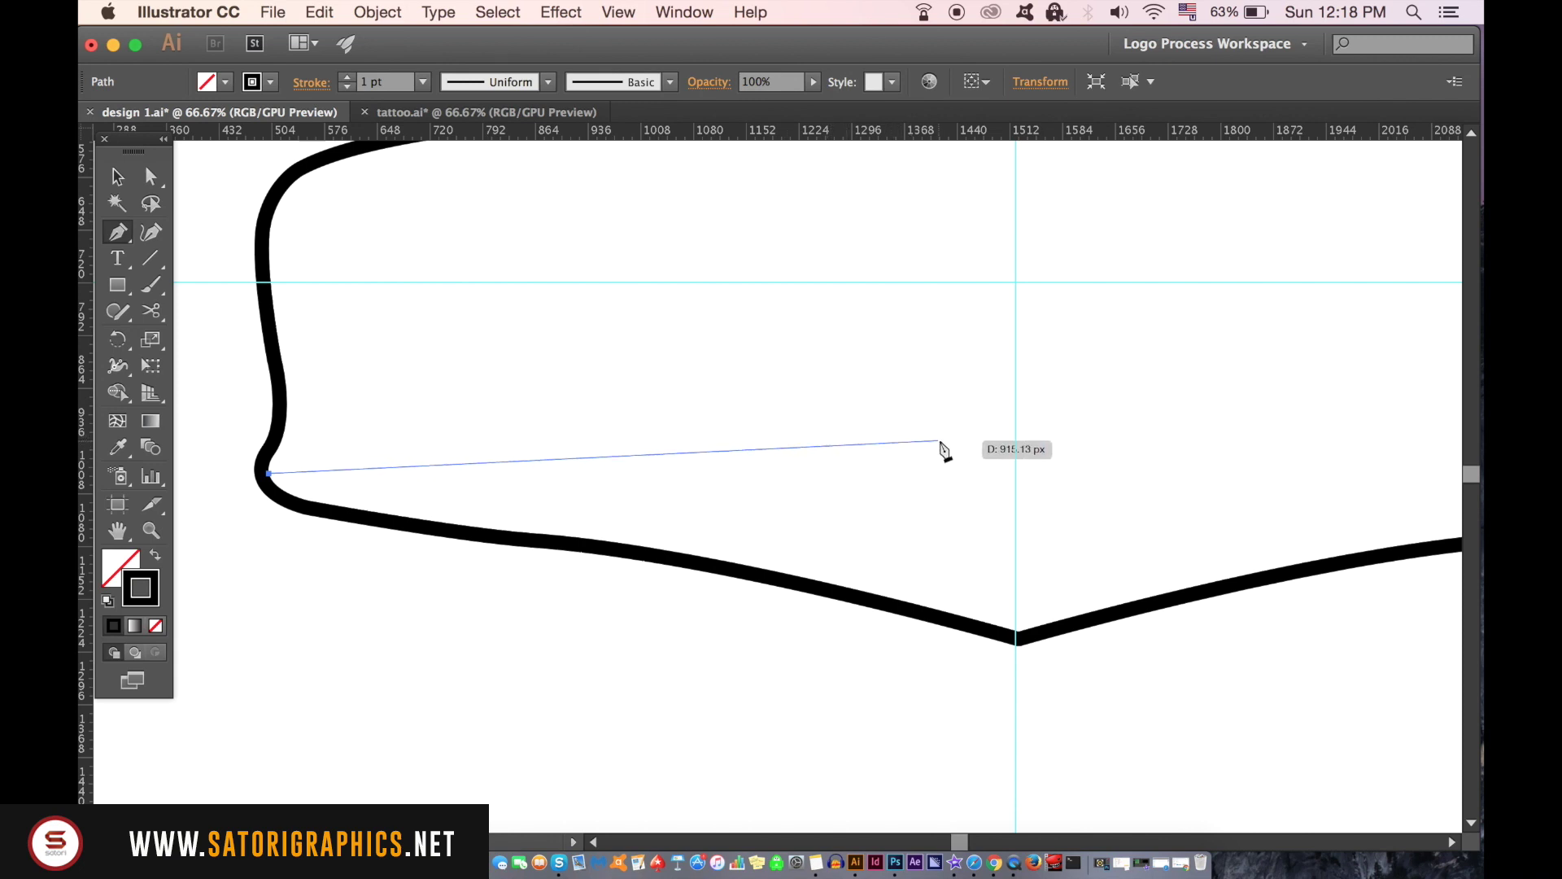
pyautogui.moveTo(873, 444); pyautogui.dragTo(1180, 459)
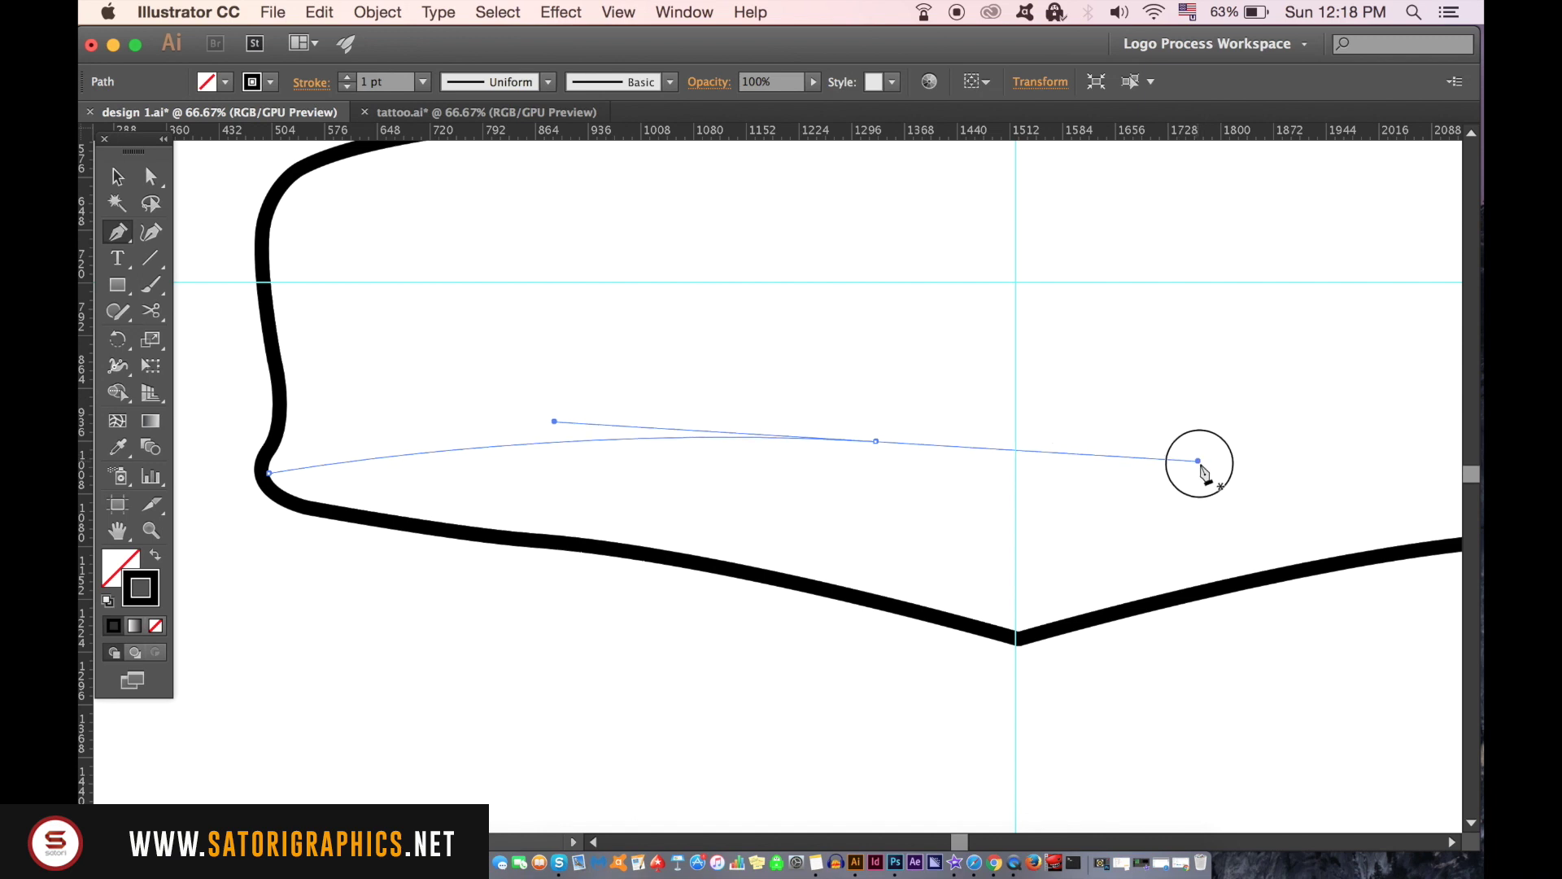
pyautogui.moveTo(1180, 459); pyautogui.dragTo(1203, 469)
pyautogui.click(151, 176)
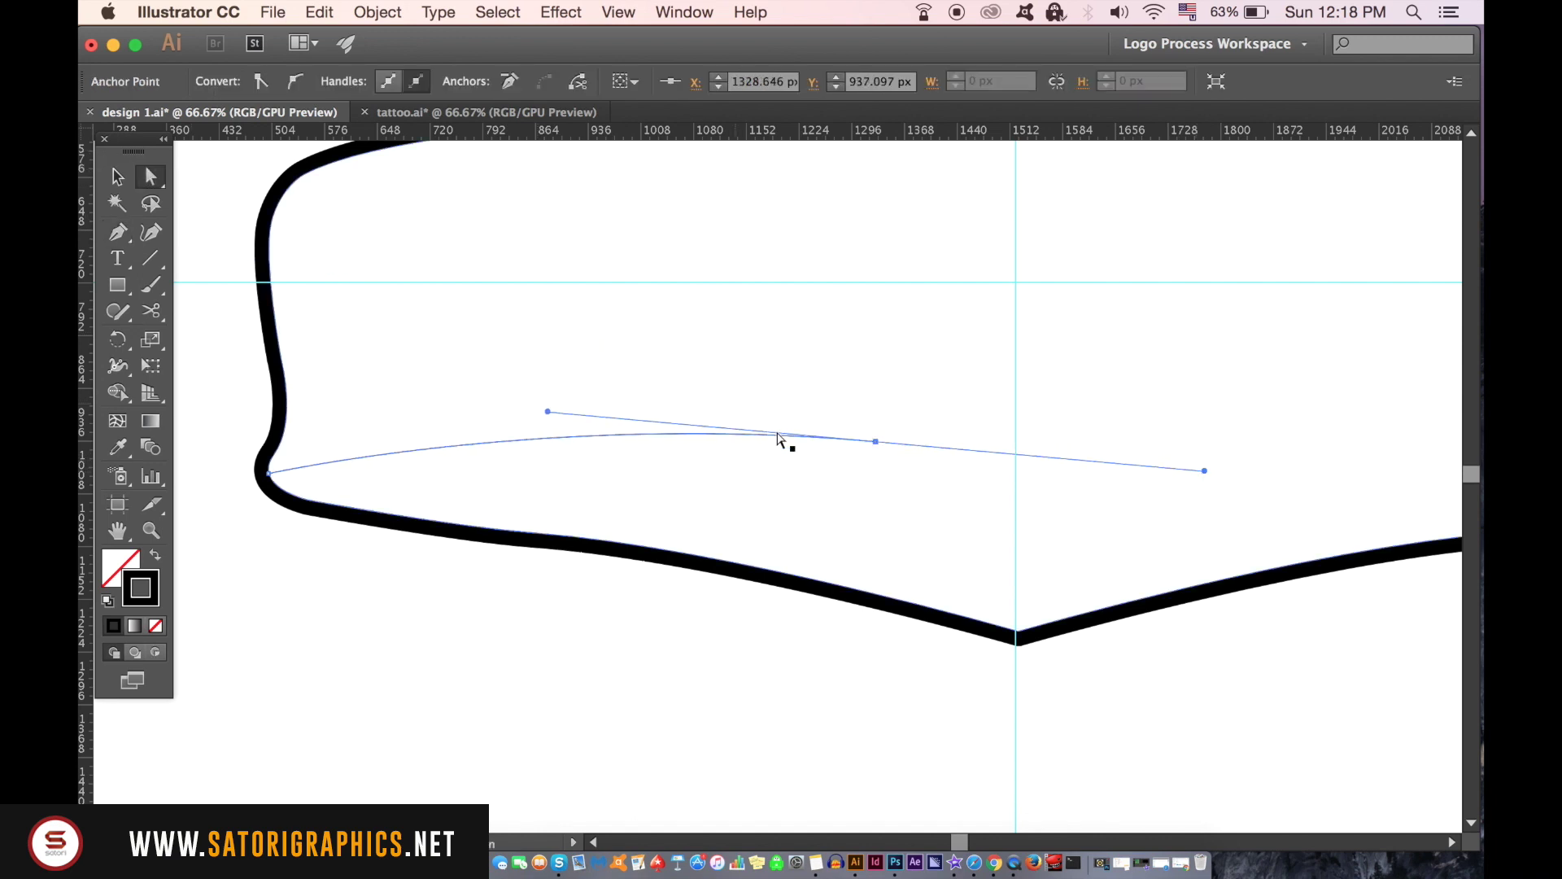
pyautogui.moveTo(874, 444); pyautogui.dragTo(873, 405)
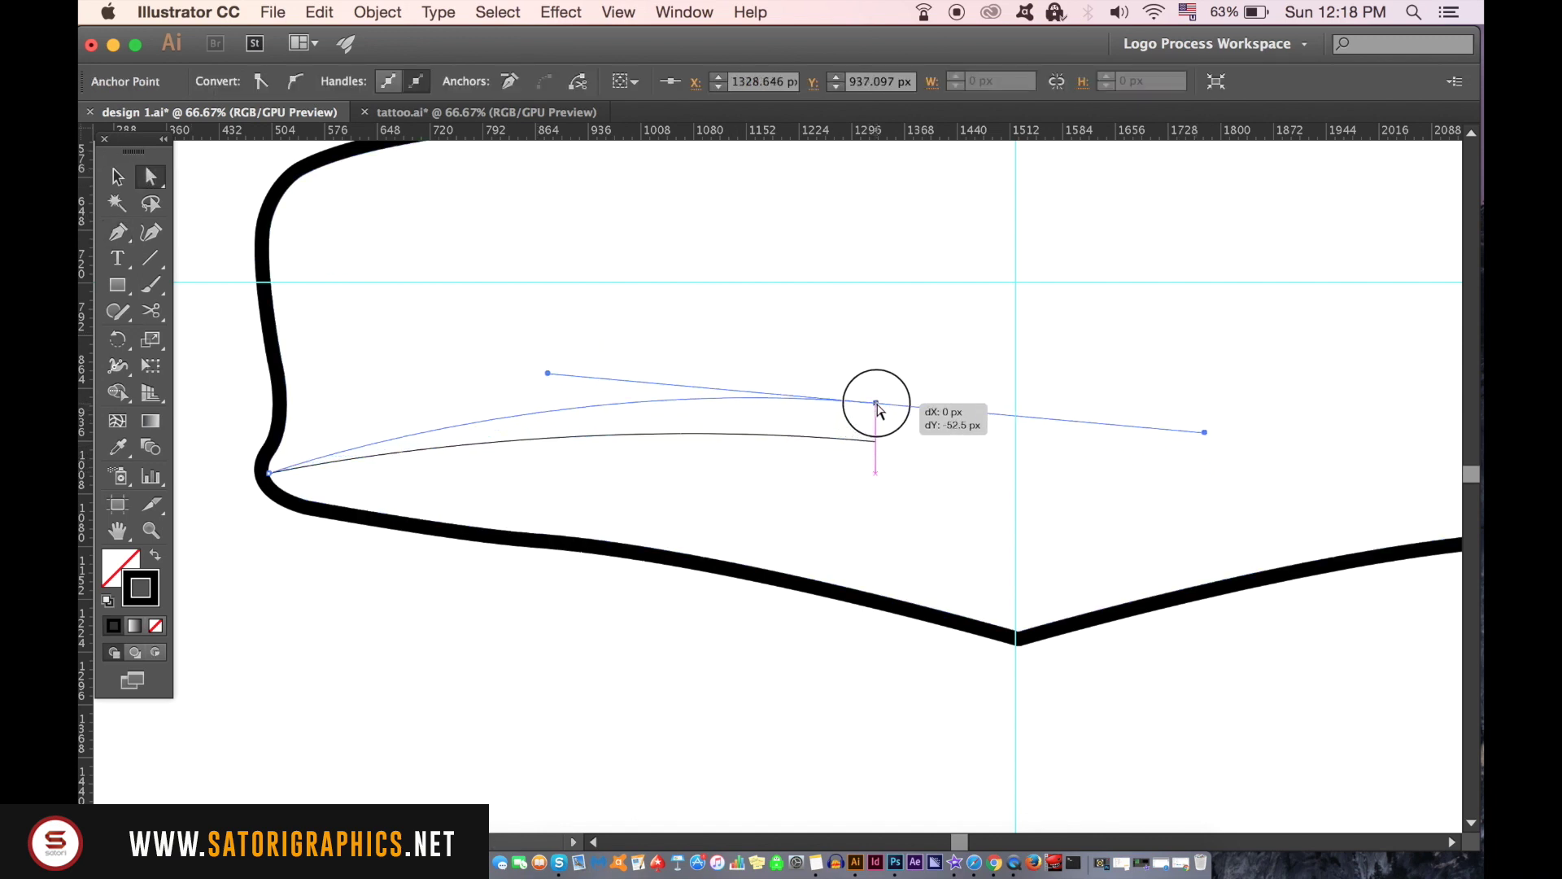
pyautogui.moveTo(538, 397); pyautogui.dragTo(526, 415)
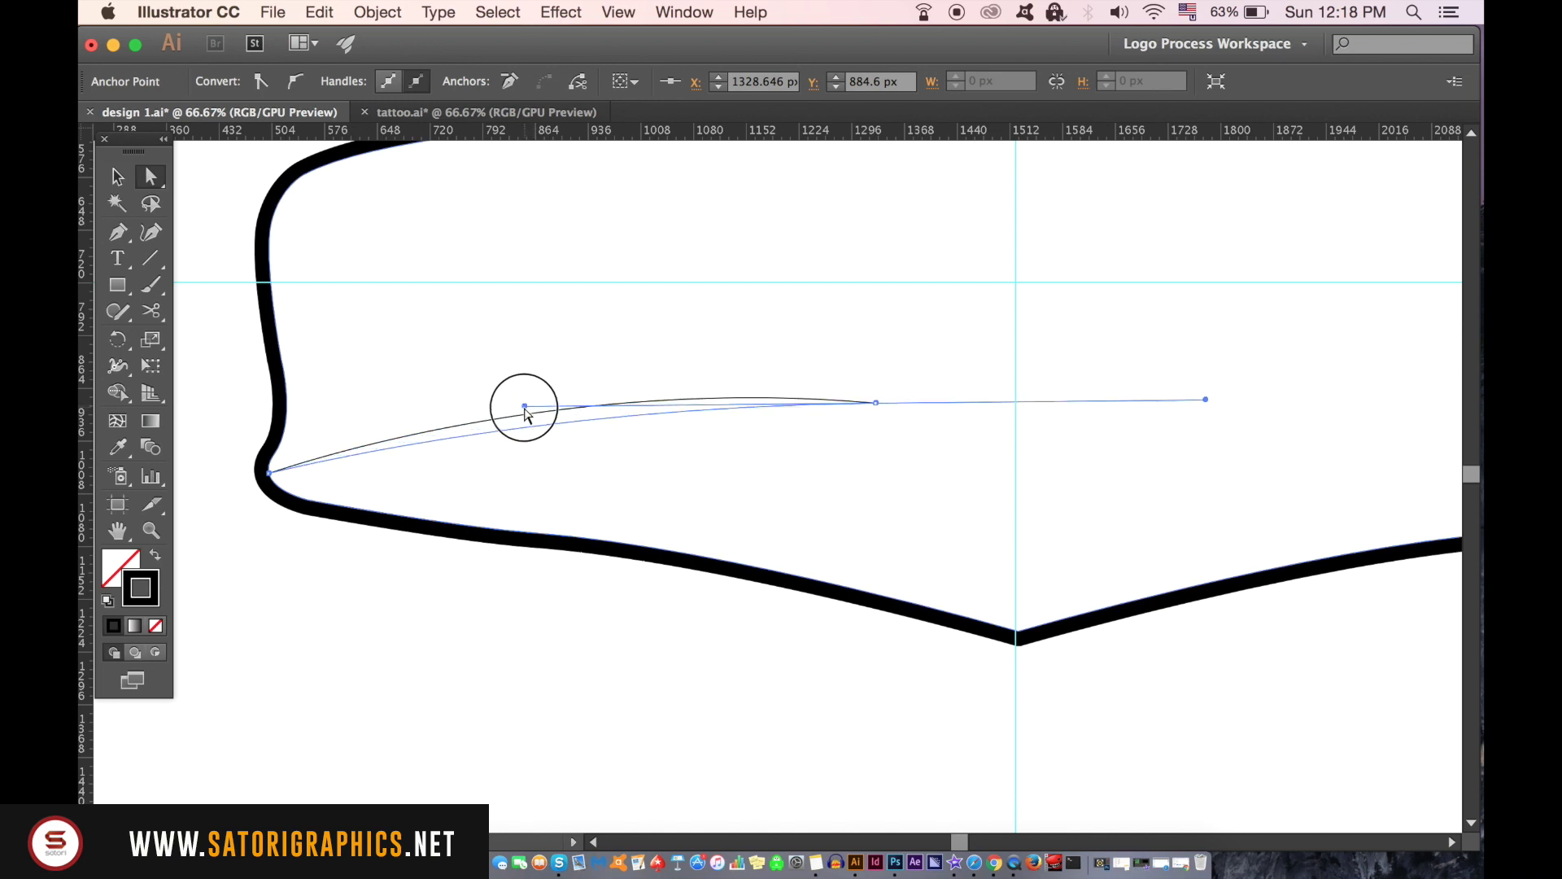
pyautogui.click(356, 654)
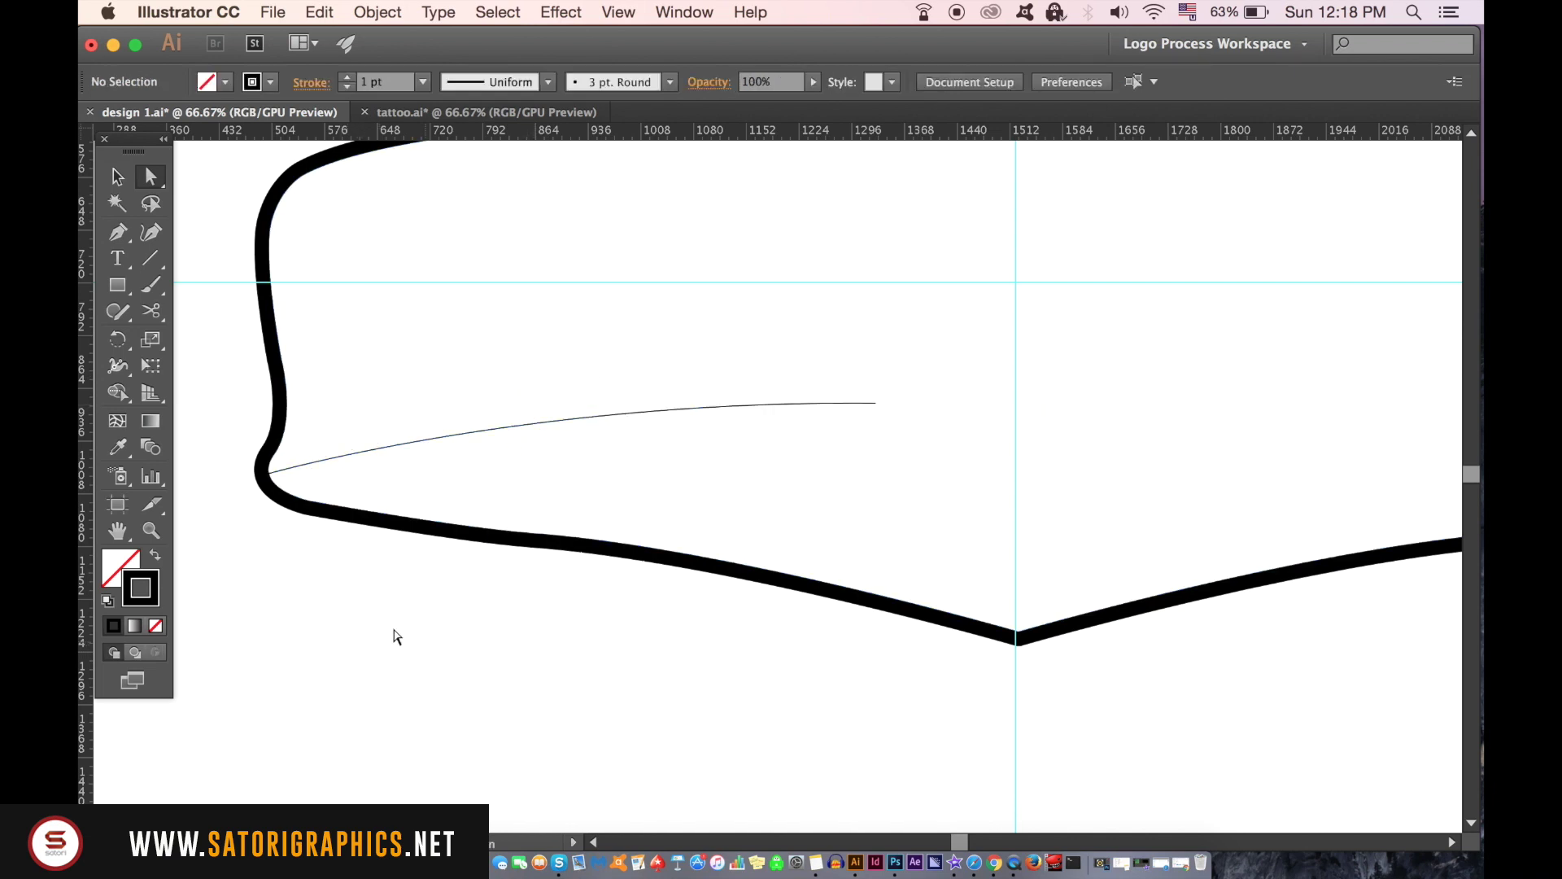
# - Give the curved line a 20 pt stroke with the tapered width profile
pyautogui.click(118, 176)
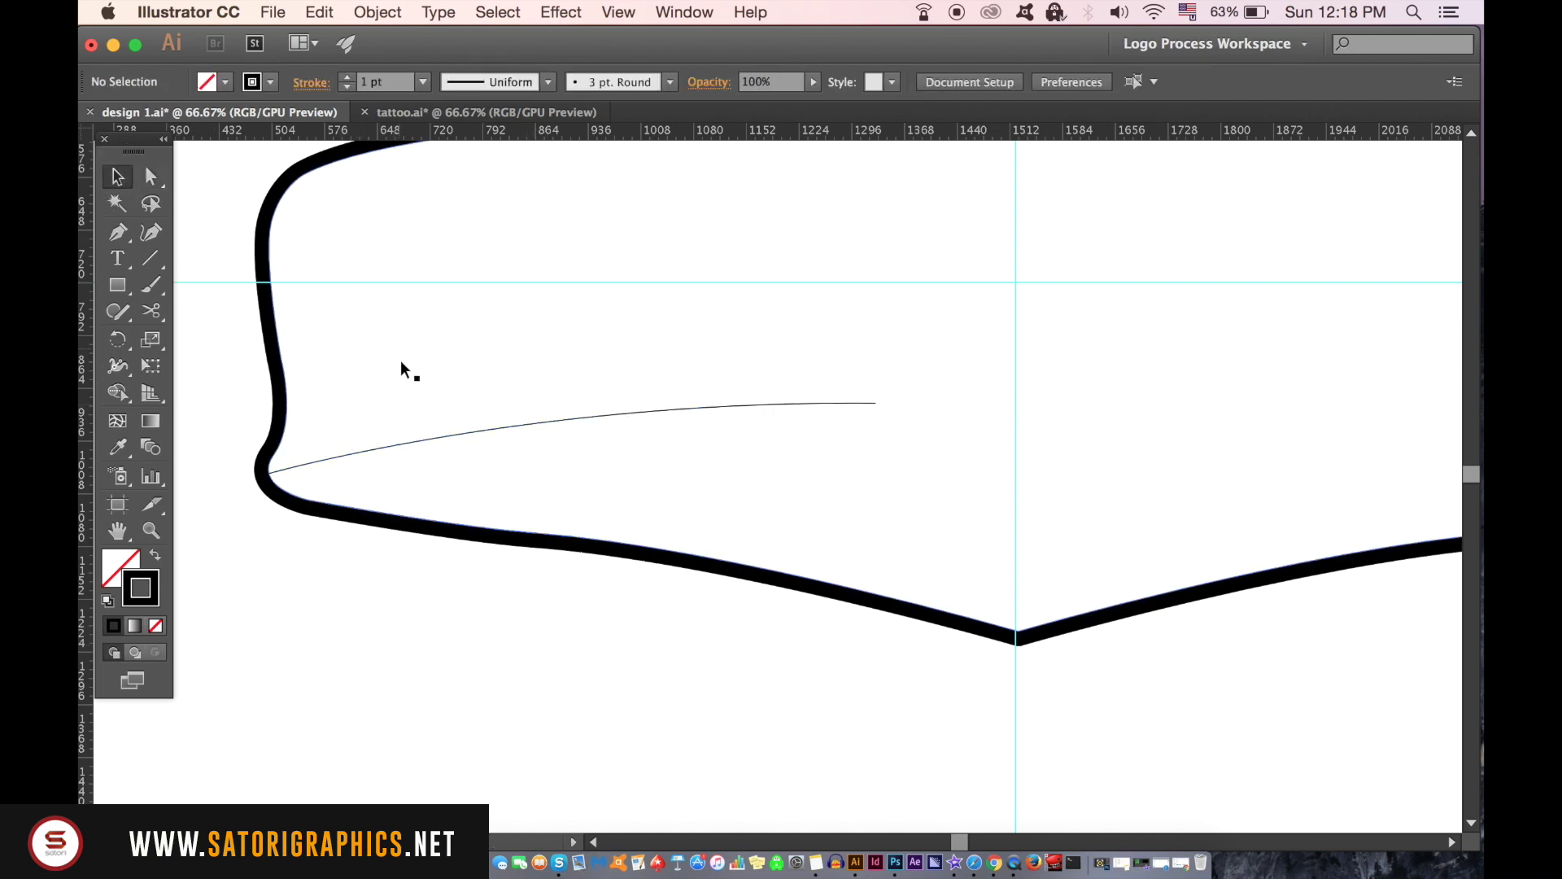
pyautogui.click(437, 447)
pyautogui.click(424, 82)
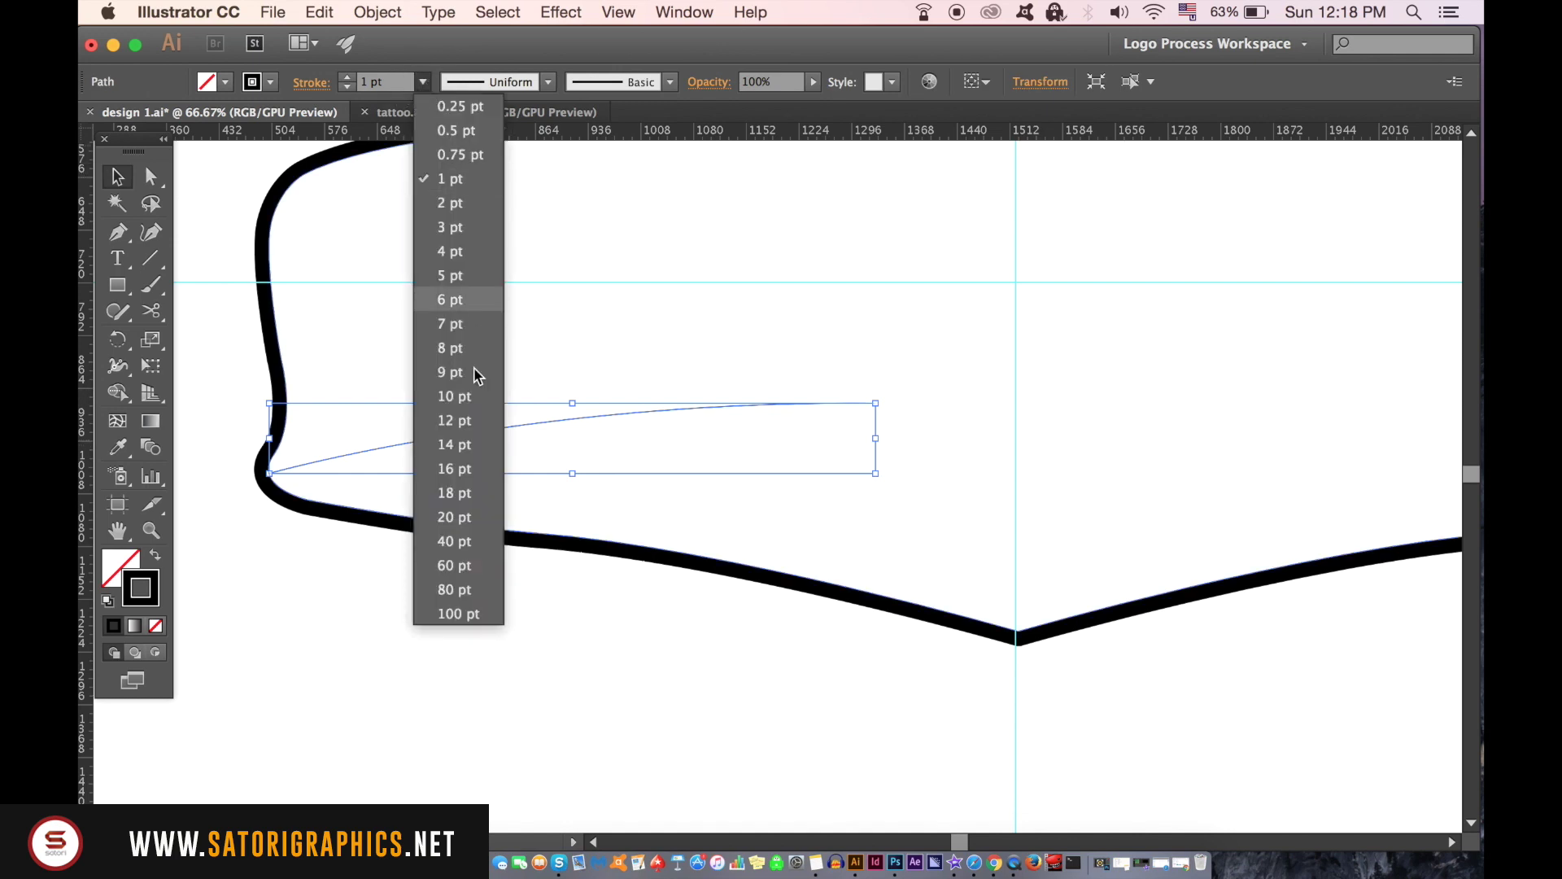
pyautogui.click(461, 546)
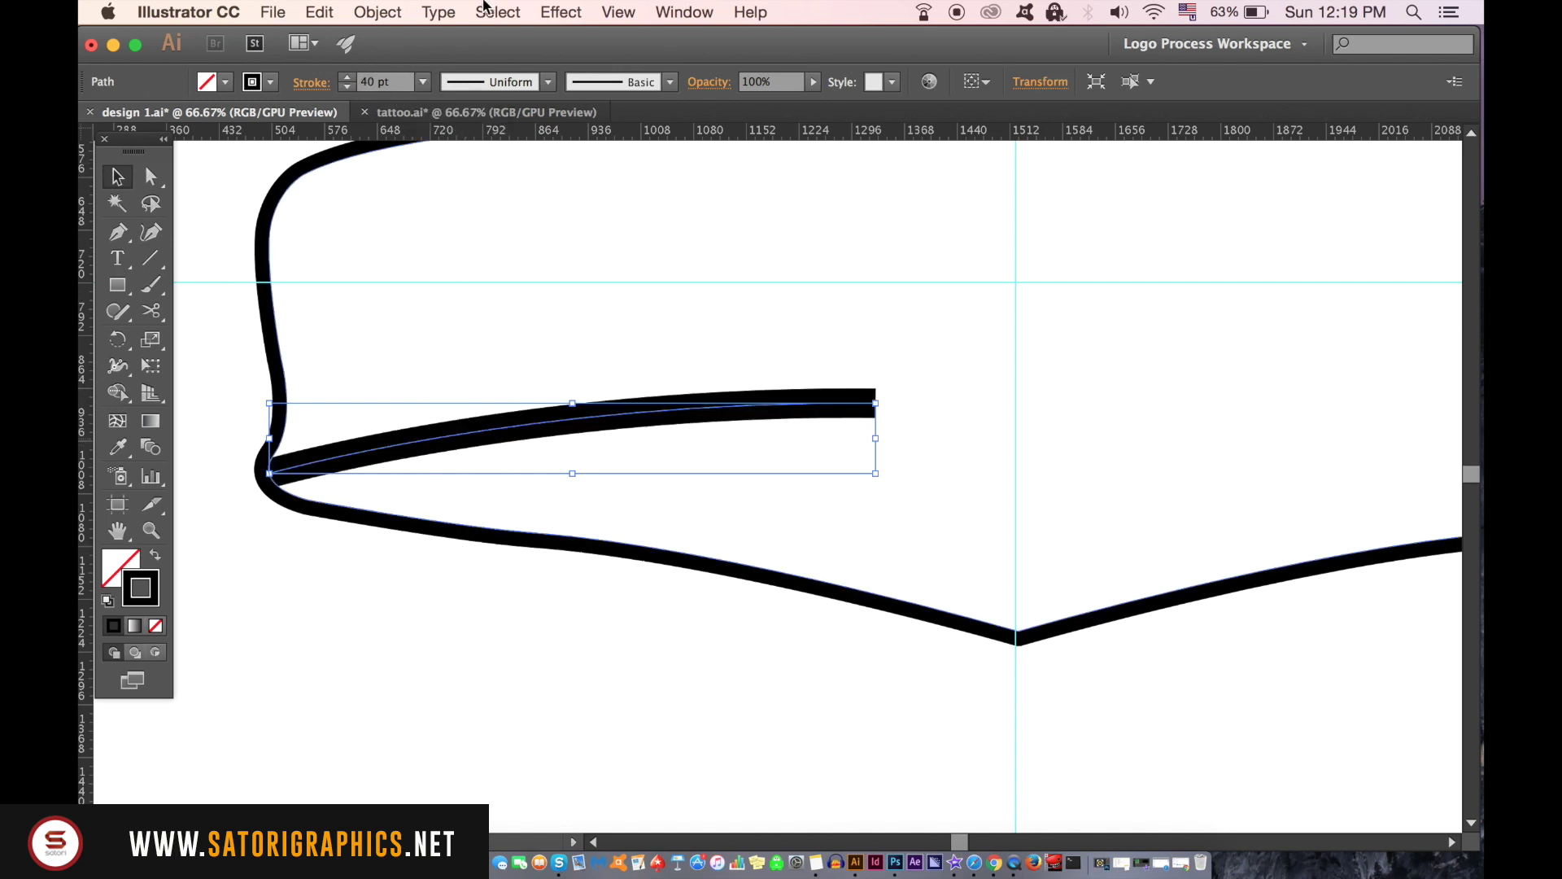
pyautogui.click(424, 83)
pyautogui.click(465, 516)
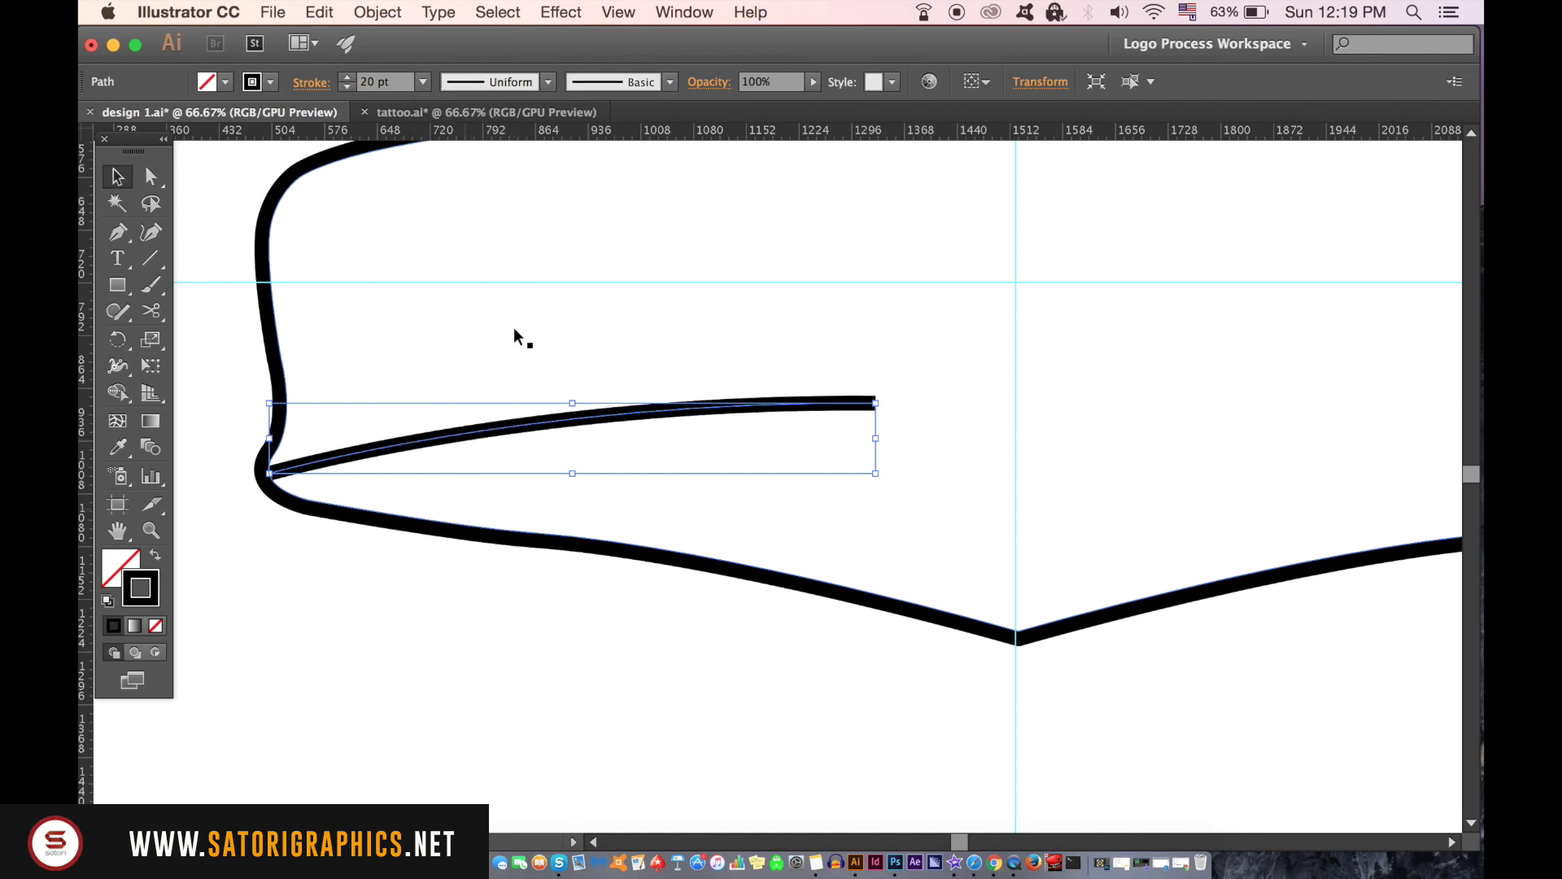
pyautogui.click(548, 83)
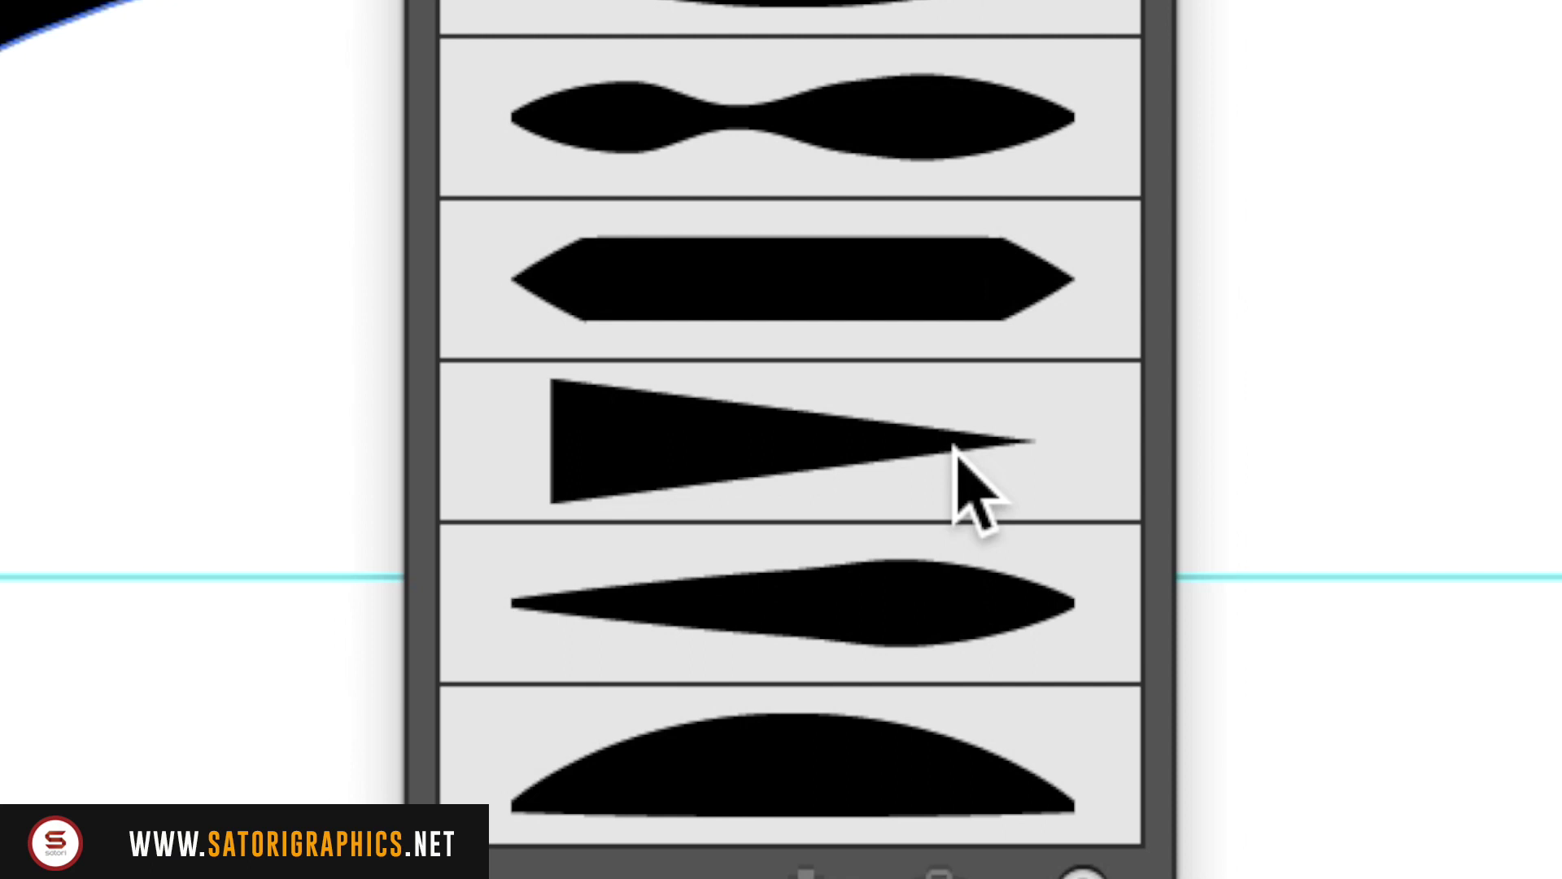
pyautogui.click(956, 451)
pyautogui.click(390, 679)
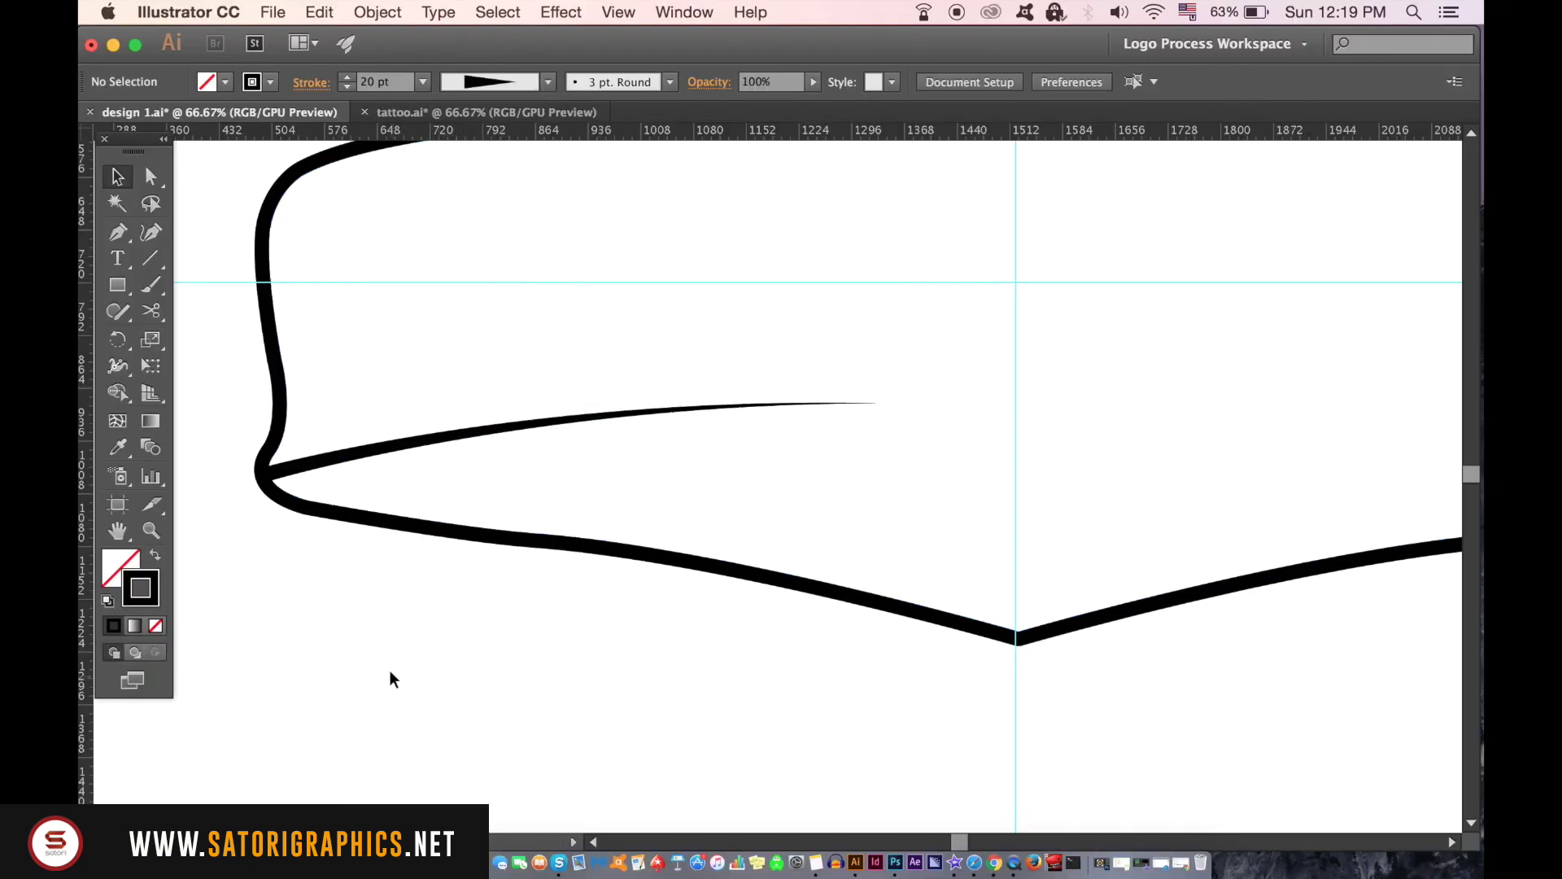
pyautogui.scroll(-3, 399, 636)
pyautogui.scroll(-2, 558, 639)
pyautogui.scroll(2, 505, 611)
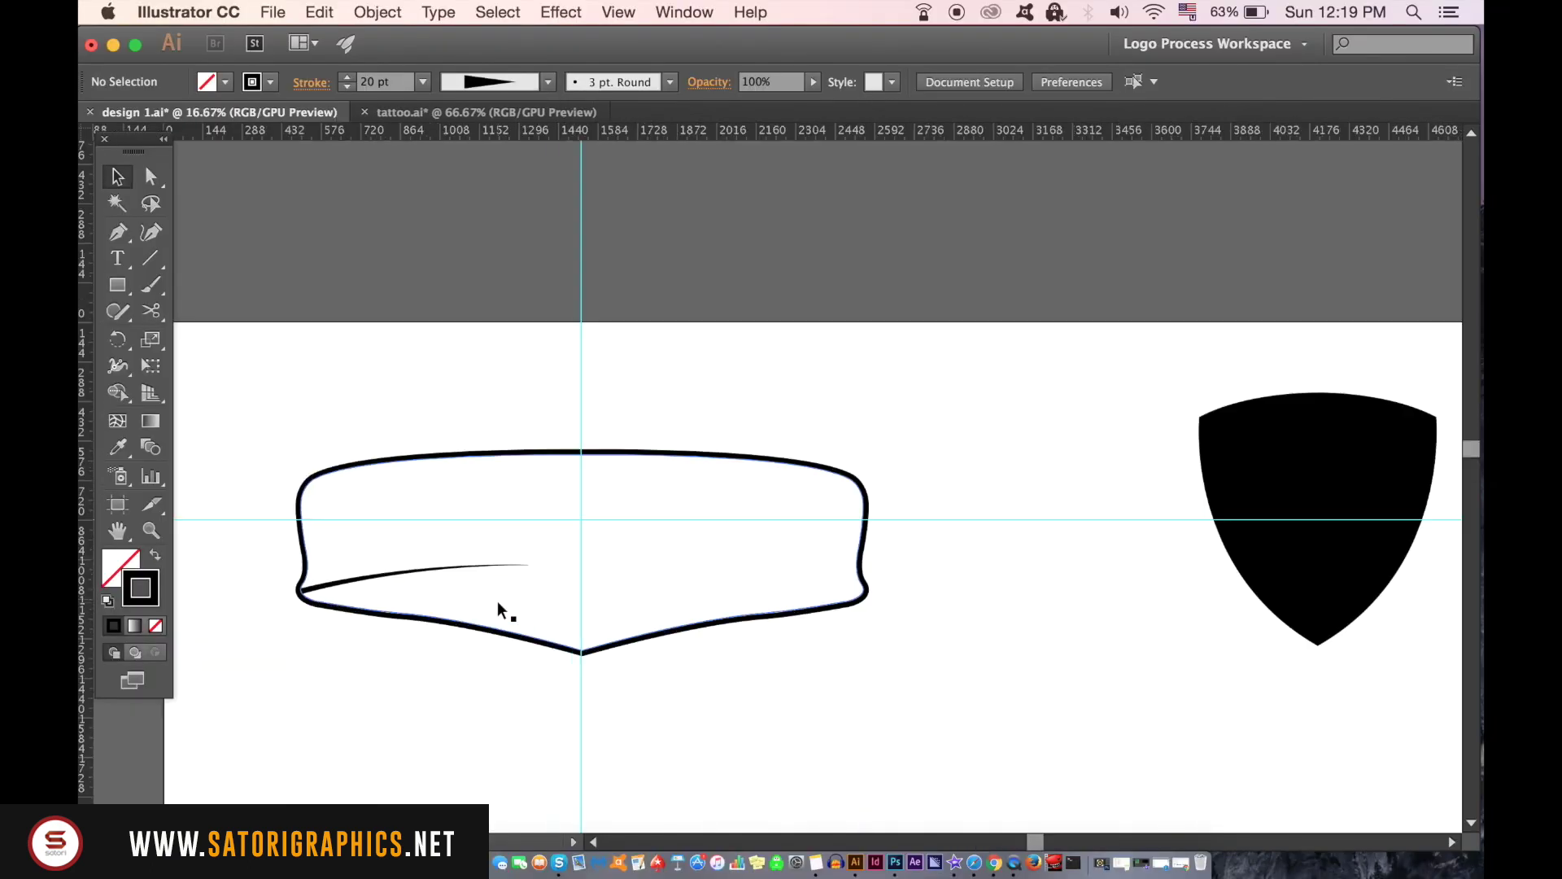
pyautogui.scroll(1, 459, 589)
# - Nudge the tapered curve's end point right and refine its left bend
pyautogui.moveTo(459, 590); pyautogui.dragTo(575, 548)
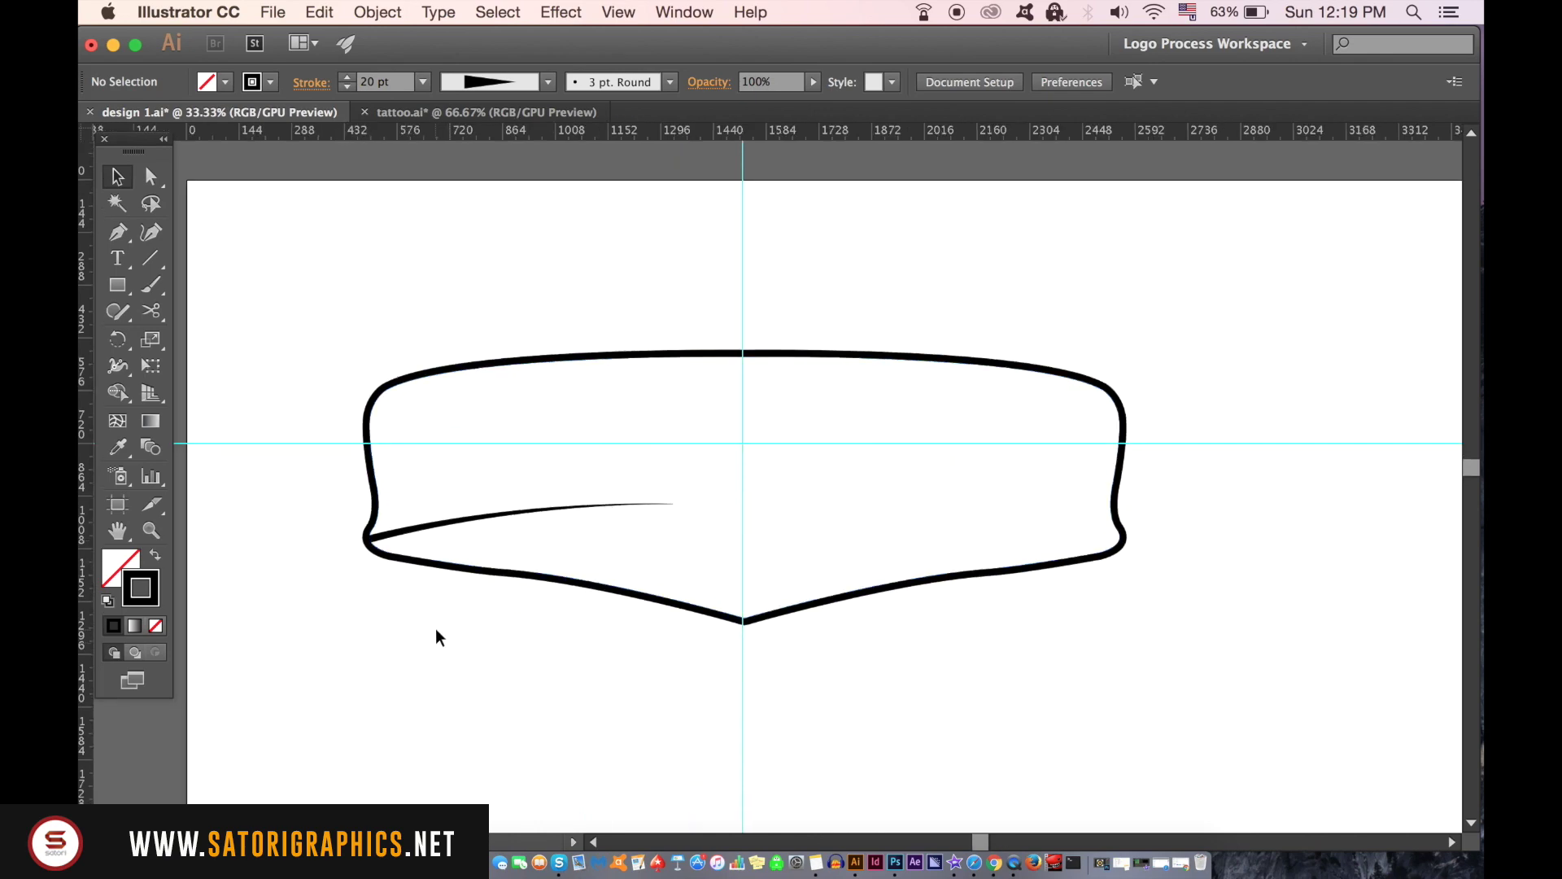
pyautogui.scroll(1, 436, 636)
pyautogui.click(152, 175)
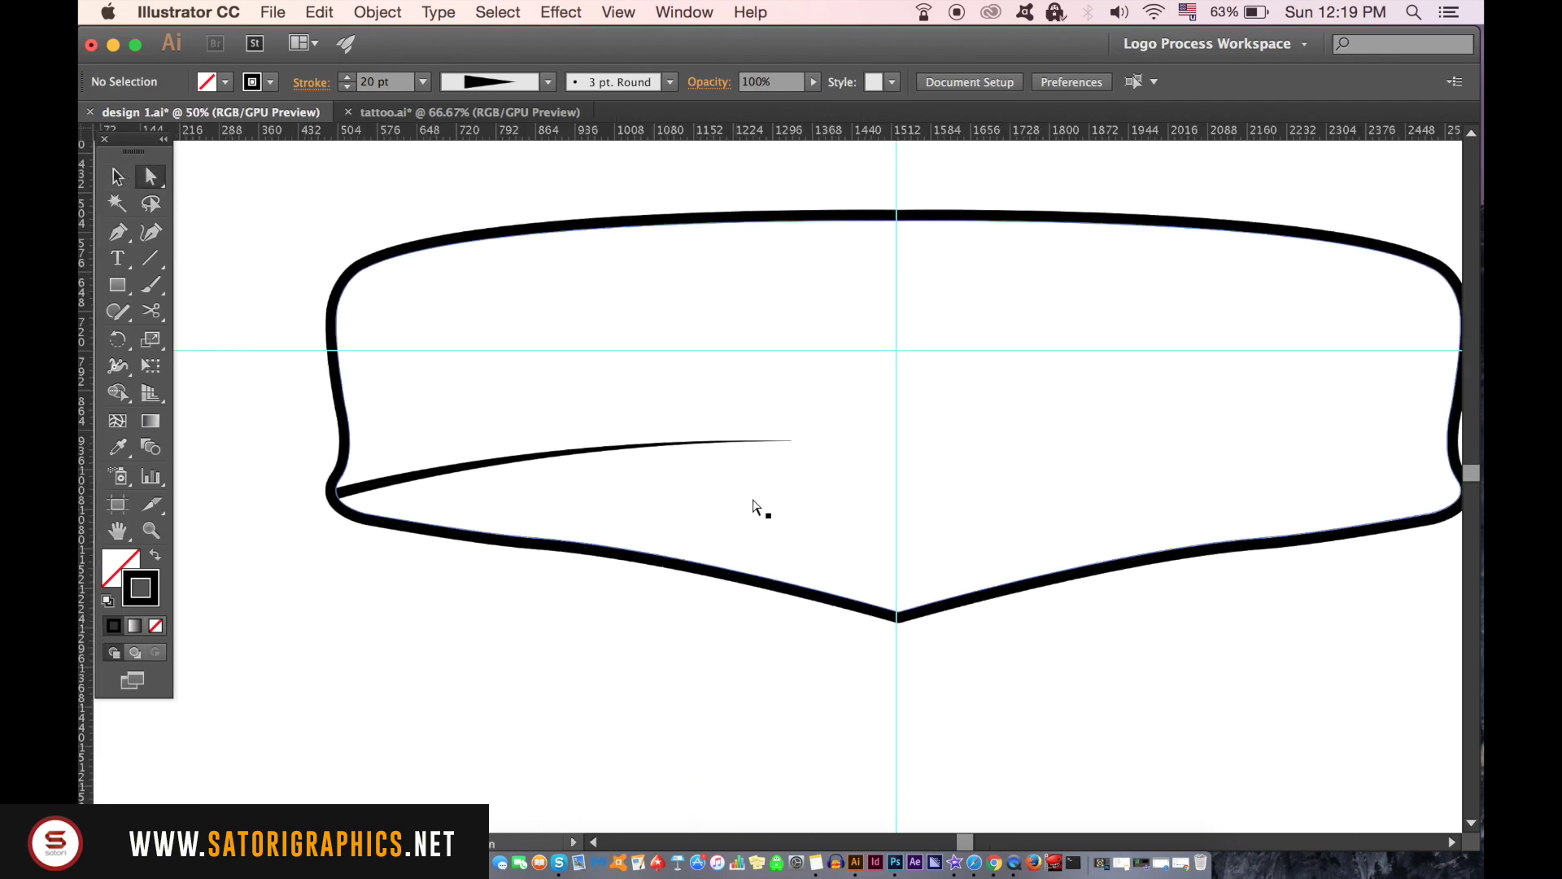
pyautogui.moveTo(794, 440); pyautogui.dragTo(808, 442)
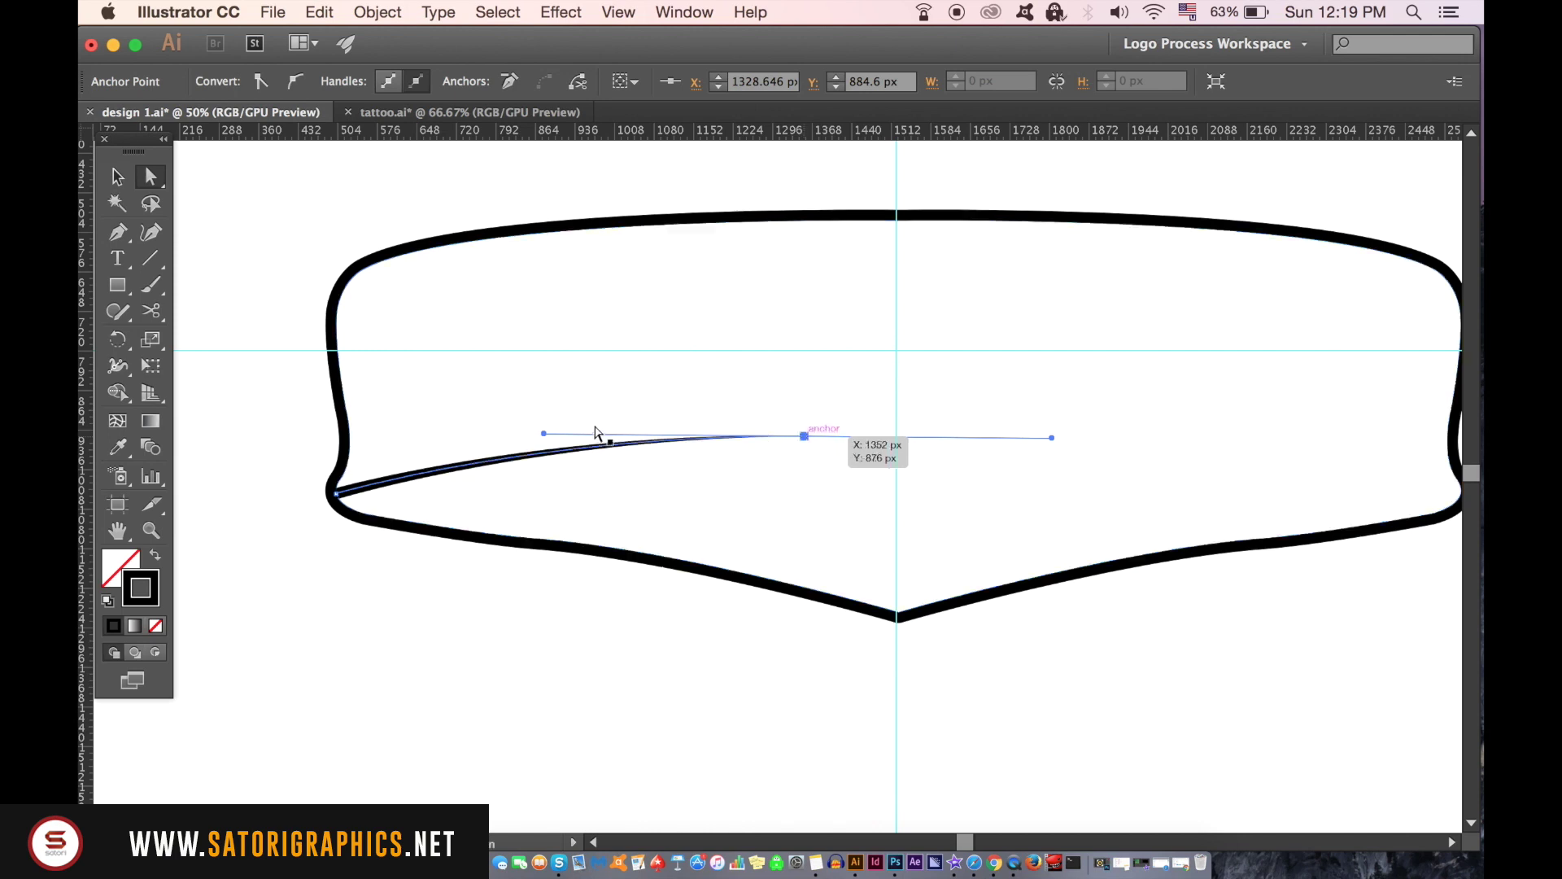
pyautogui.moveTo(537, 435); pyautogui.dragTo(515, 442)
pyautogui.click(454, 619)
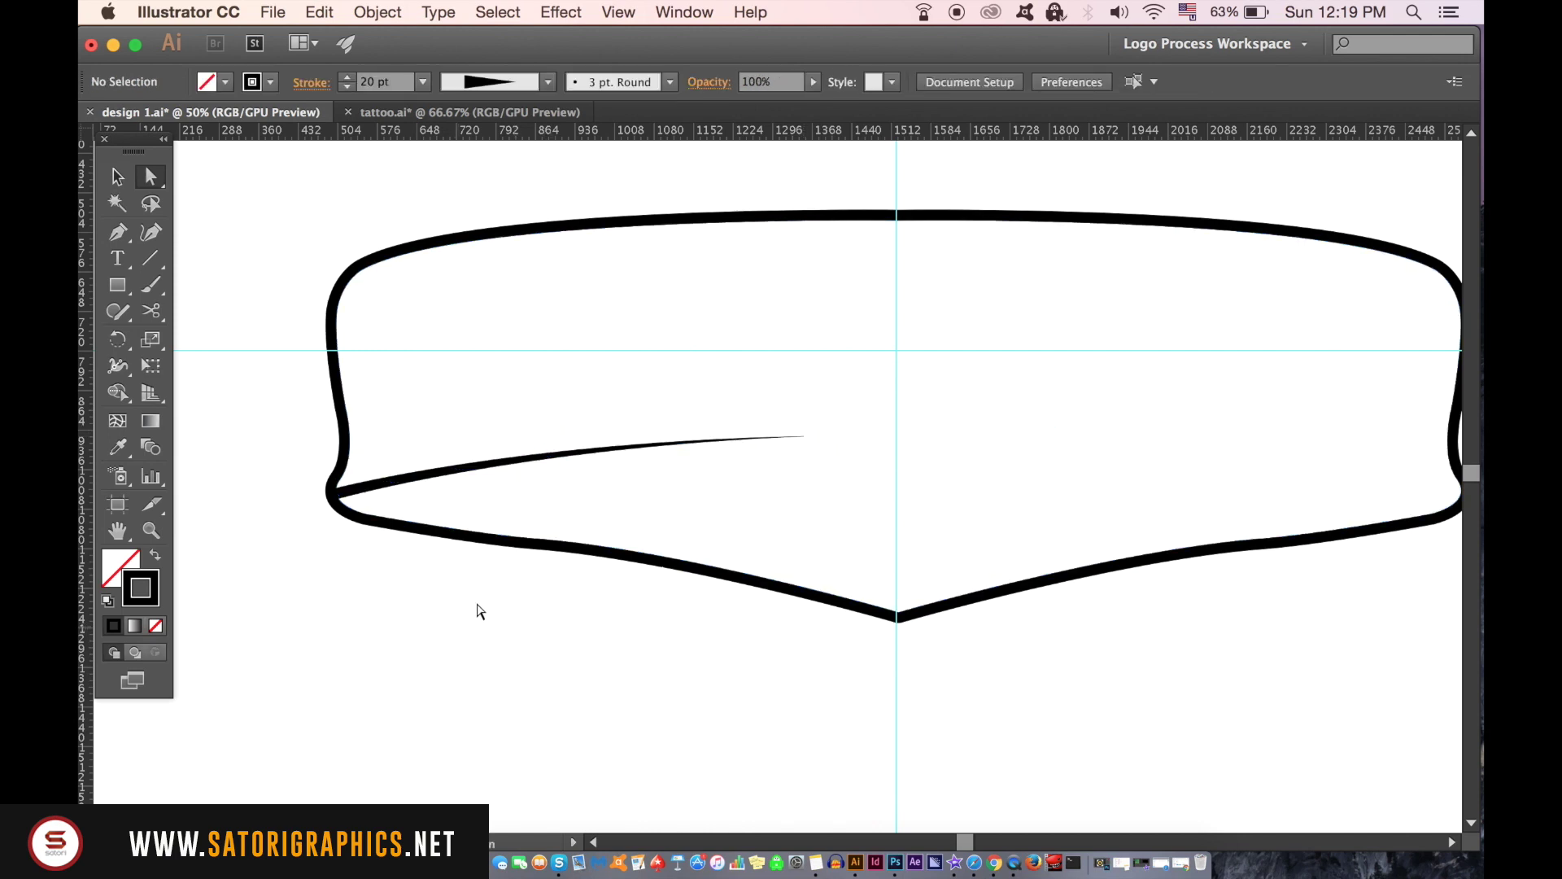
pyautogui.scroll(-1, 517, 586)
pyautogui.scroll(-1, 526, 587)
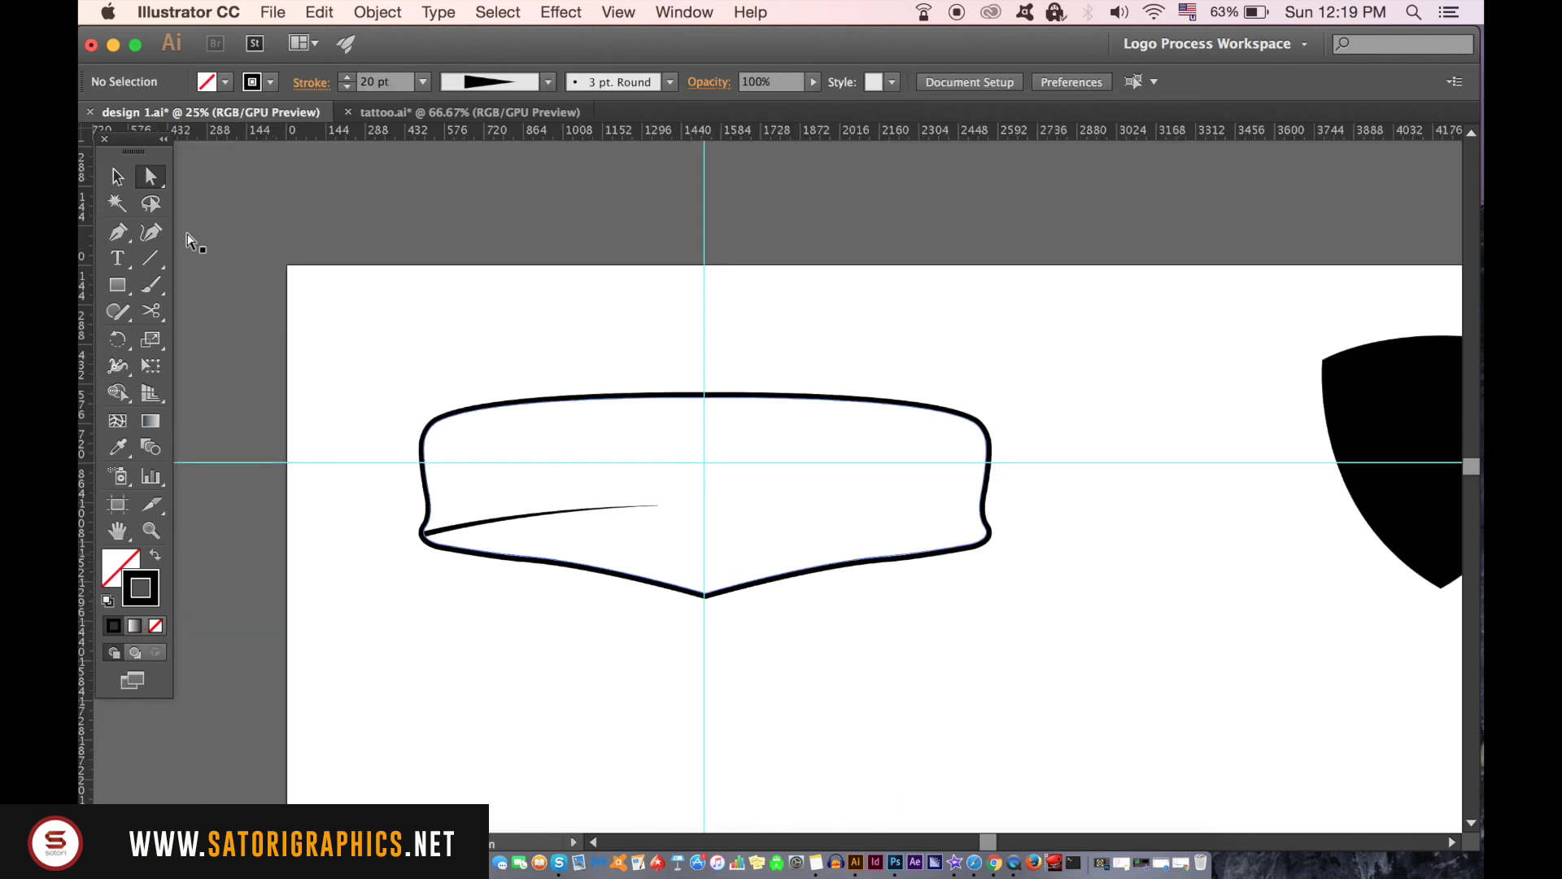
# - Alt-drag the tapered curve to the right, reflect it vertically, and set it in the right corner
pyautogui.click(117, 175)
pyautogui.click(514, 522)
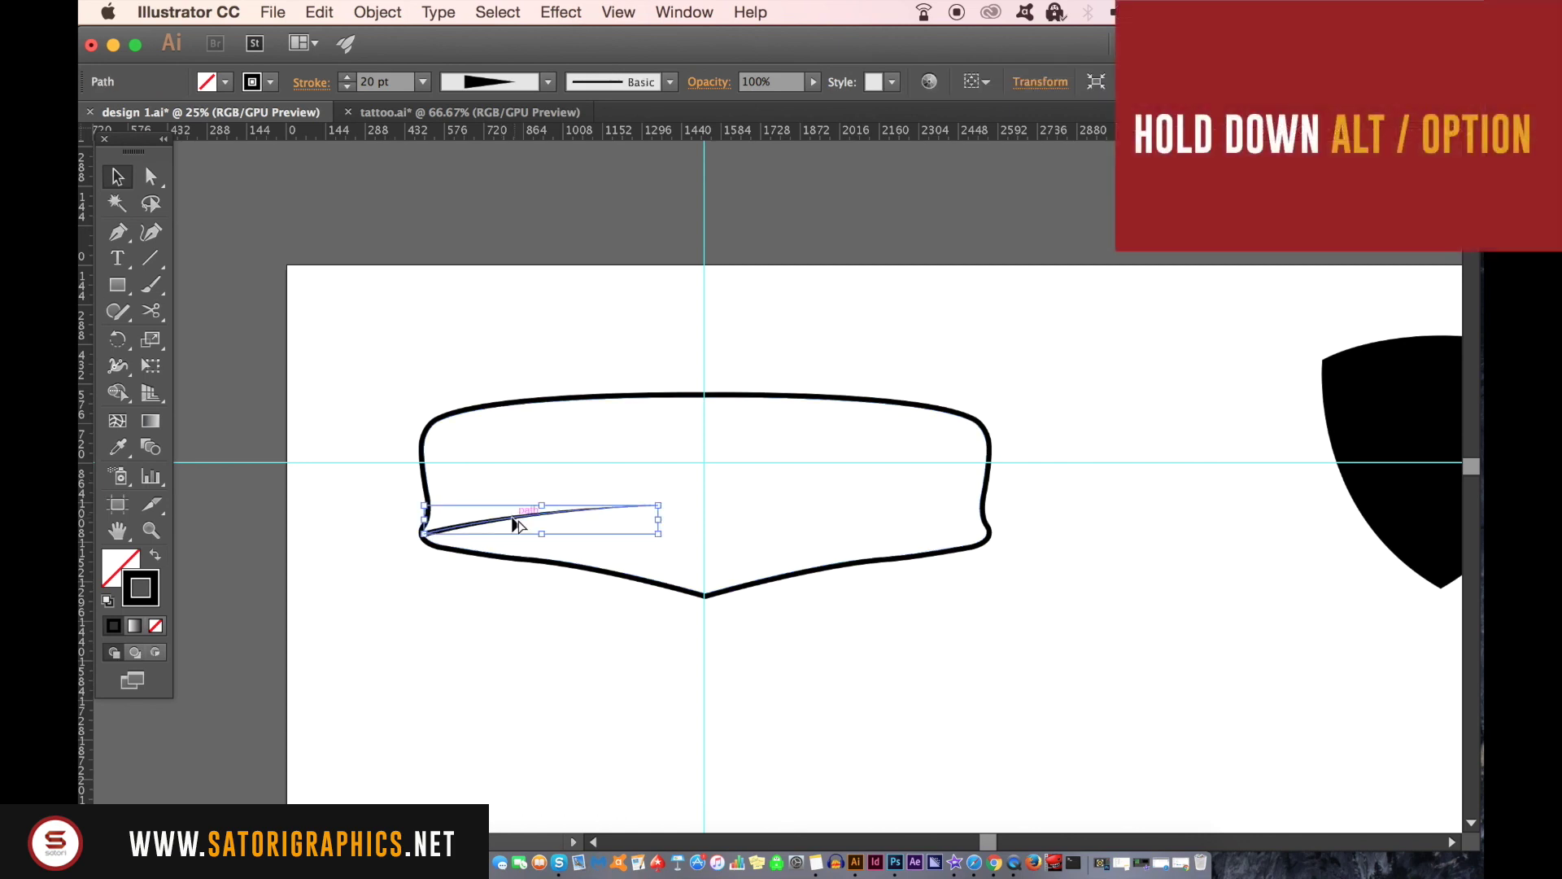
pyautogui.moveTo(515, 523); pyautogui.dragTo(842, 520)
pyautogui.click(378, 13)
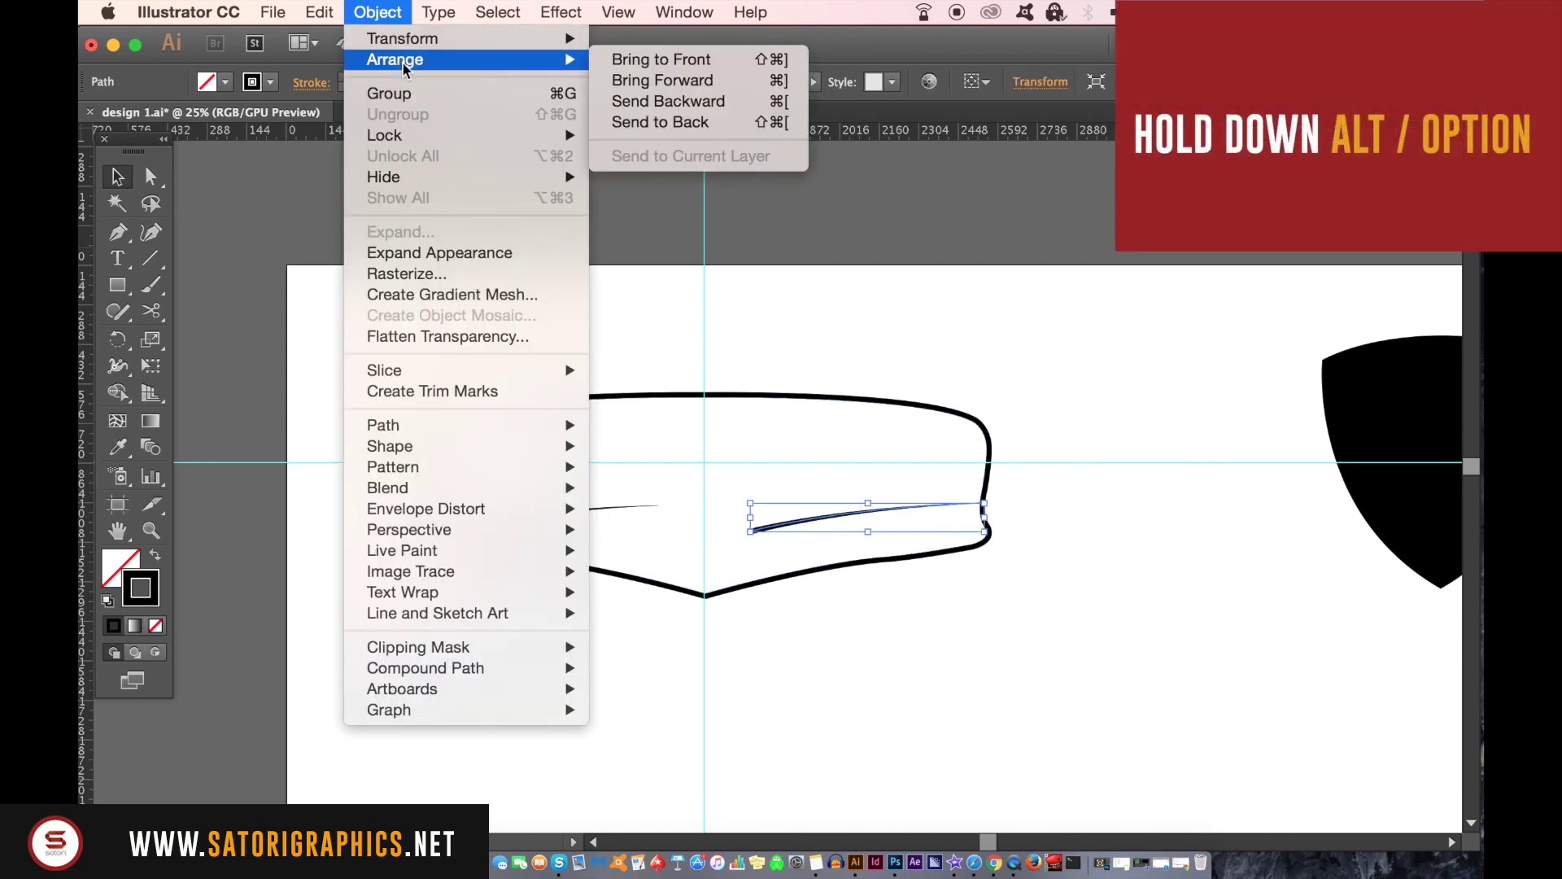
pyautogui.moveTo(403, 38)
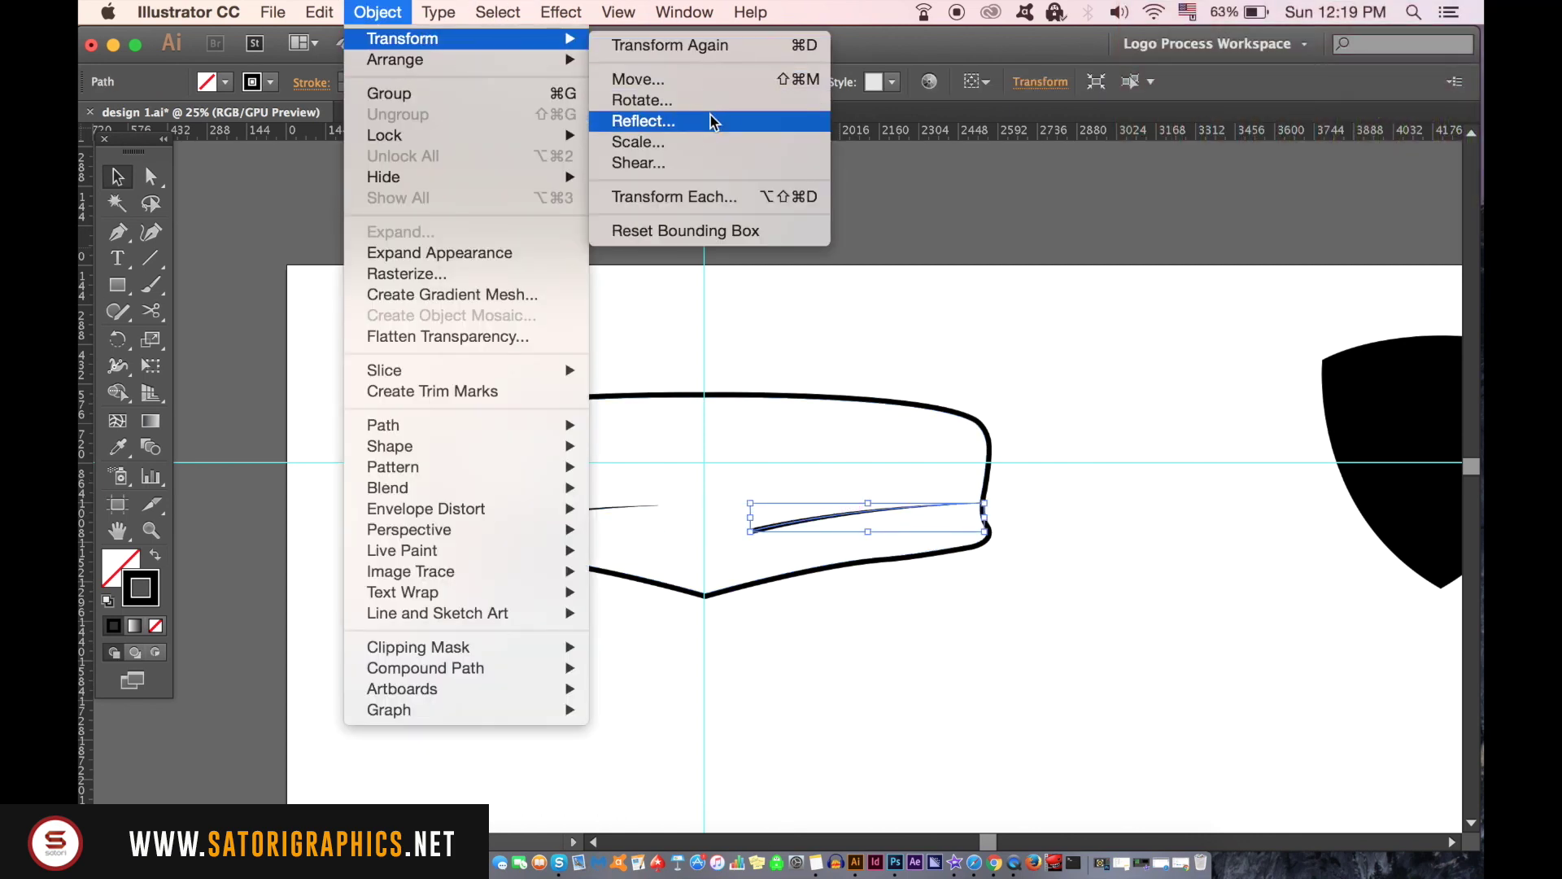
pyautogui.click(713, 121)
pyautogui.click(1352, 665)
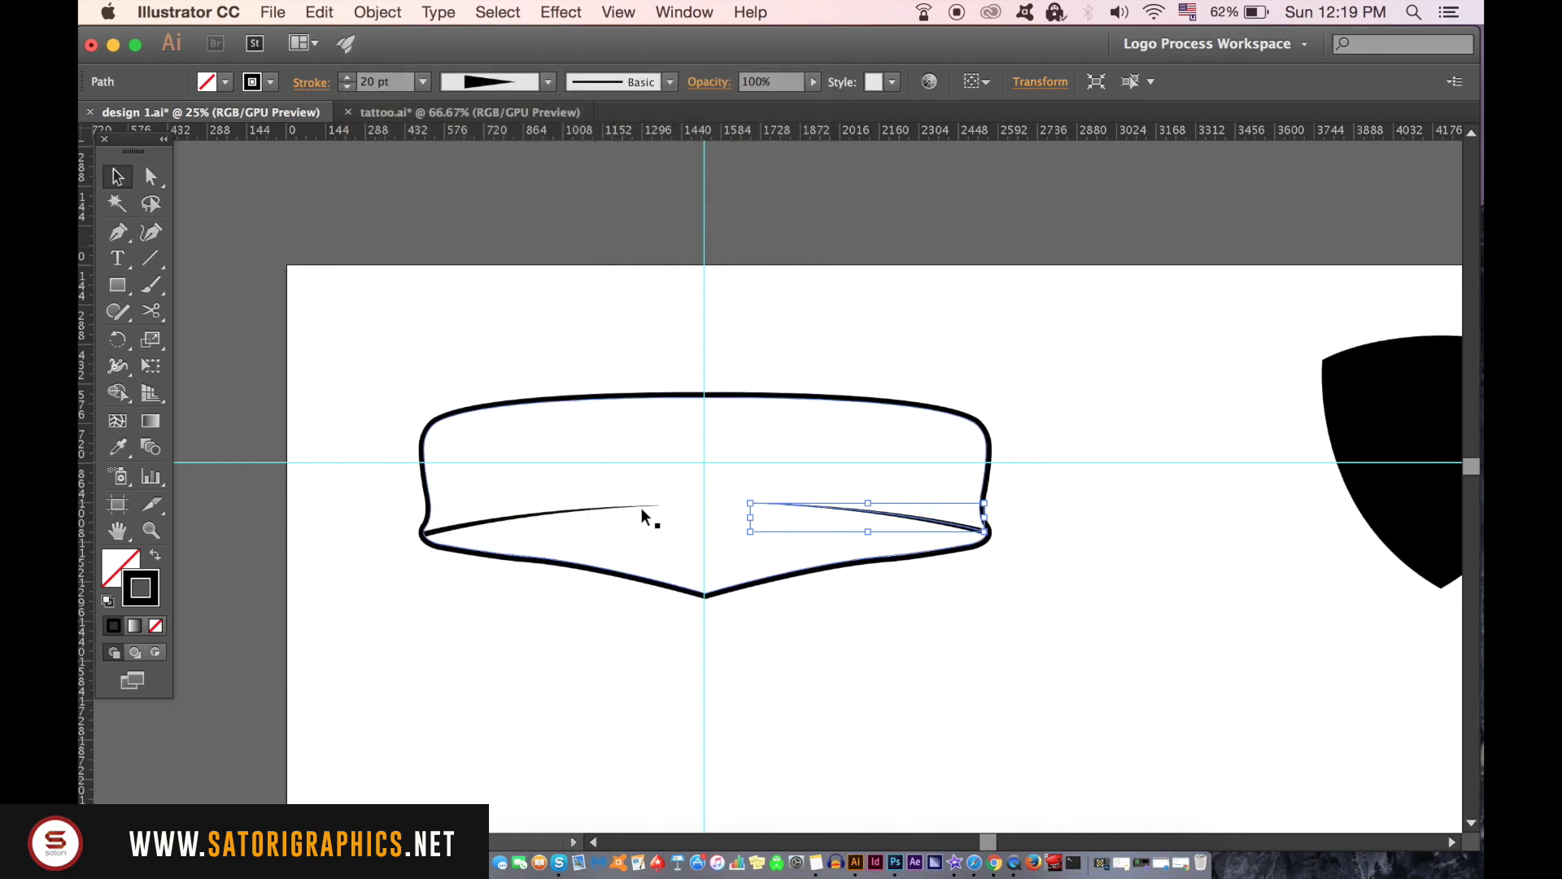
pyautogui.click(916, 520)
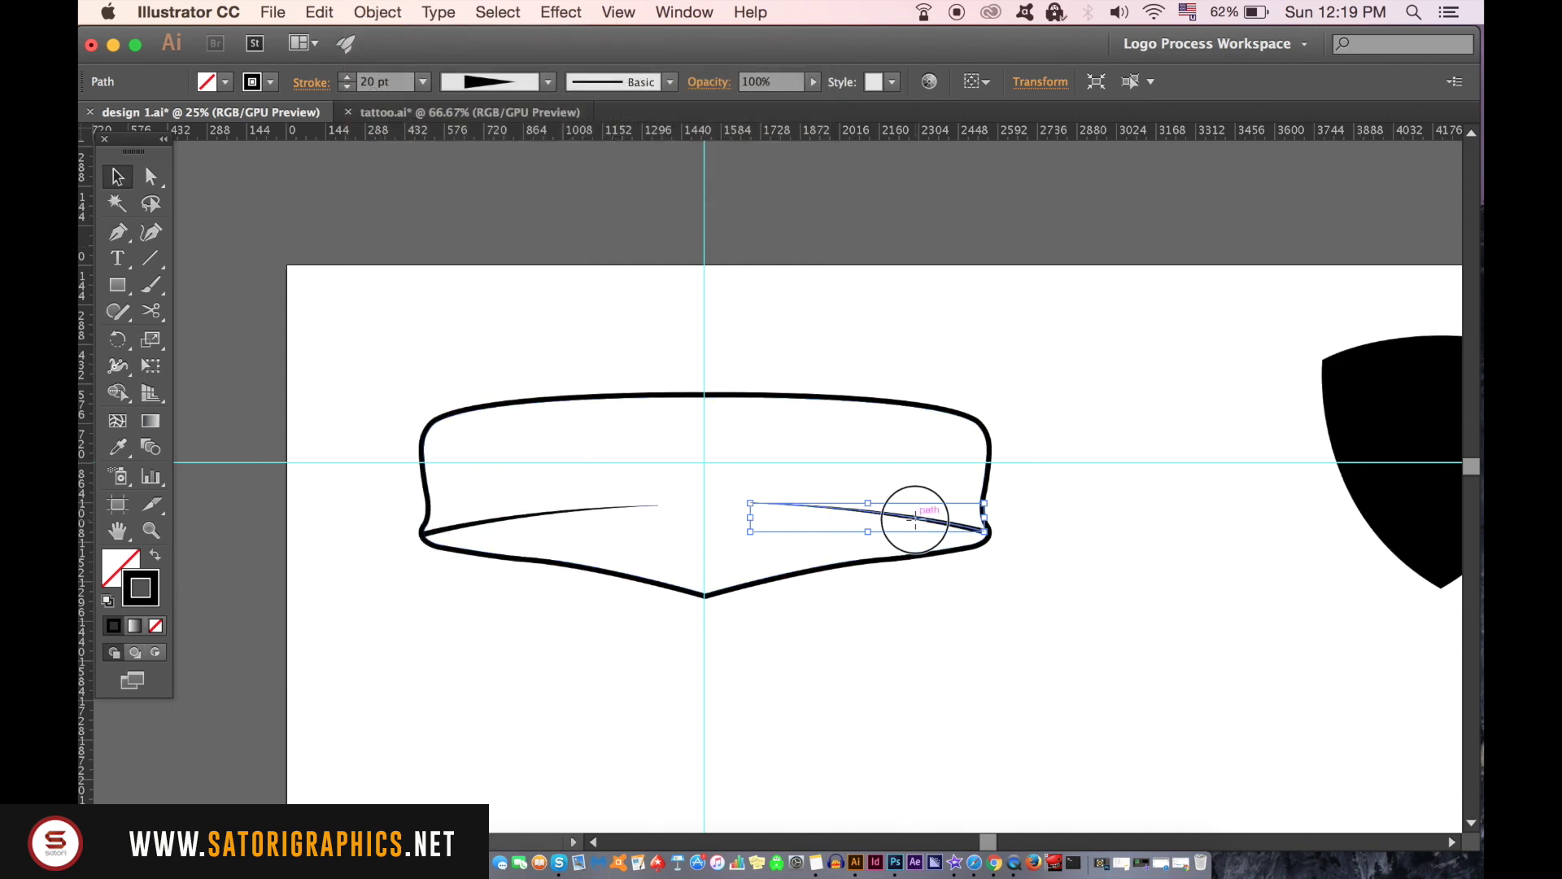
pyautogui.moveTo(916, 520); pyautogui.dragTo(922, 522)
pyautogui.click(648, 550)
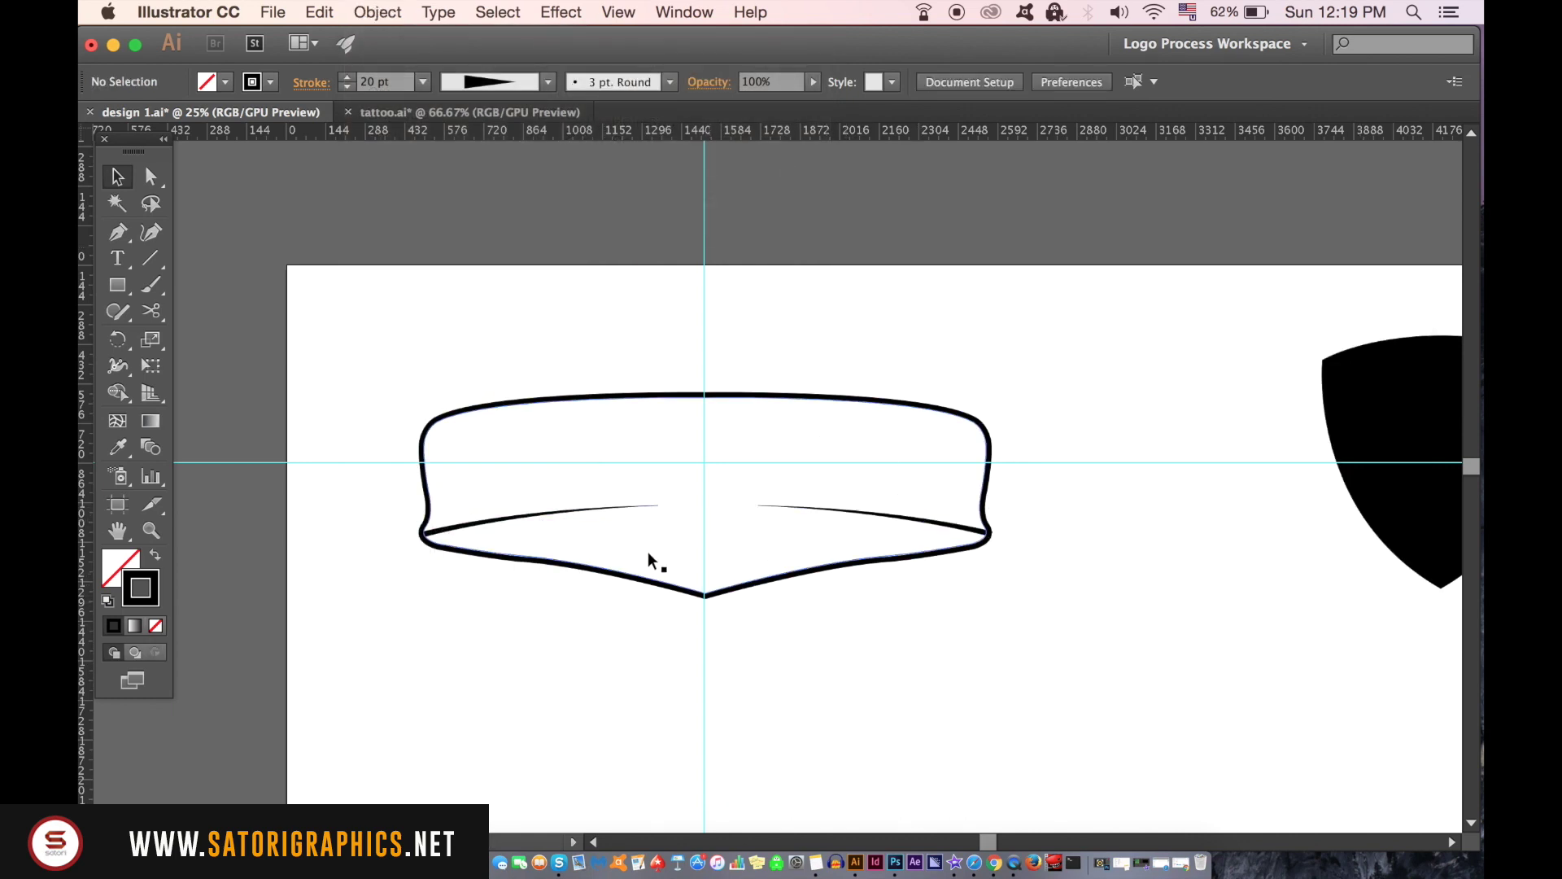
# - Select both curves and align them to the same height
pyautogui.click(870, 511)
pyautogui.keyDown('shift'); pyautogui.click(630, 511); pyautogui.keyUp('shift')
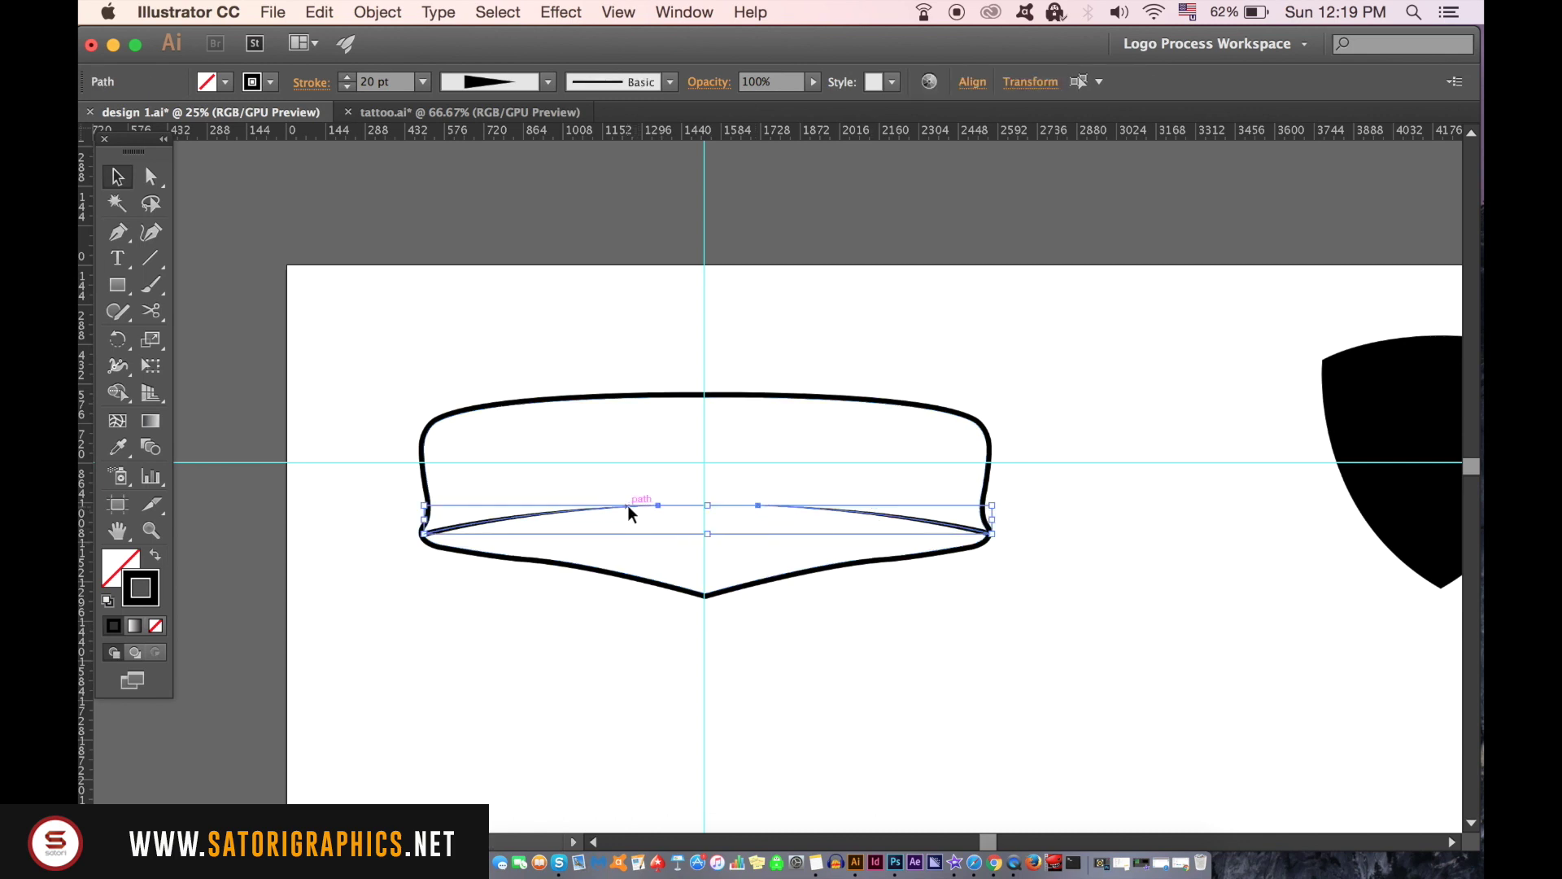
pyautogui.click(973, 83)
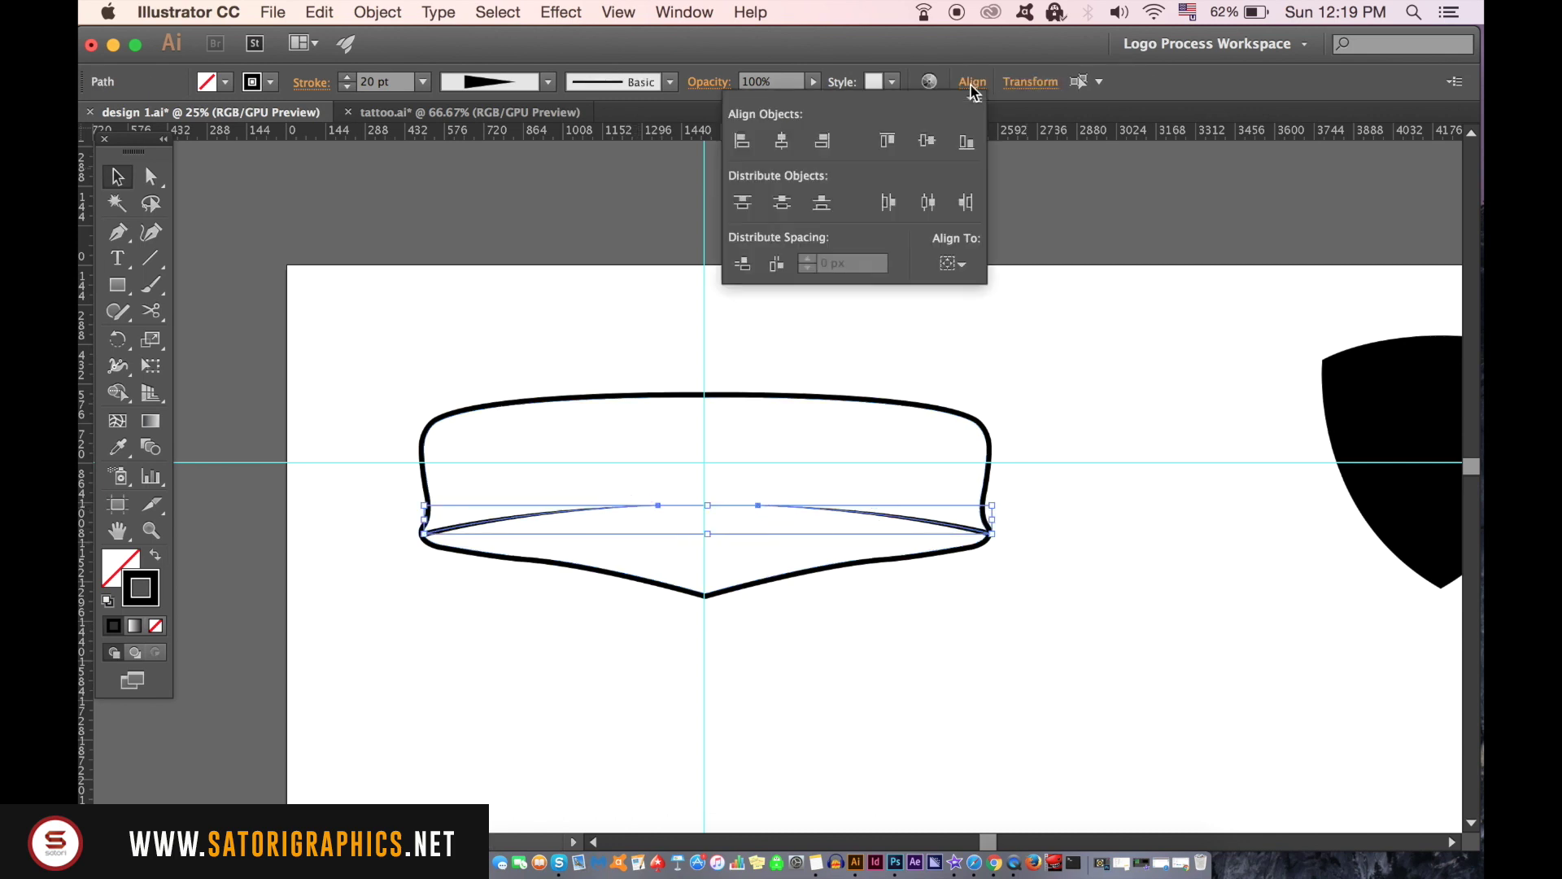
pyautogui.click(1138, 552)
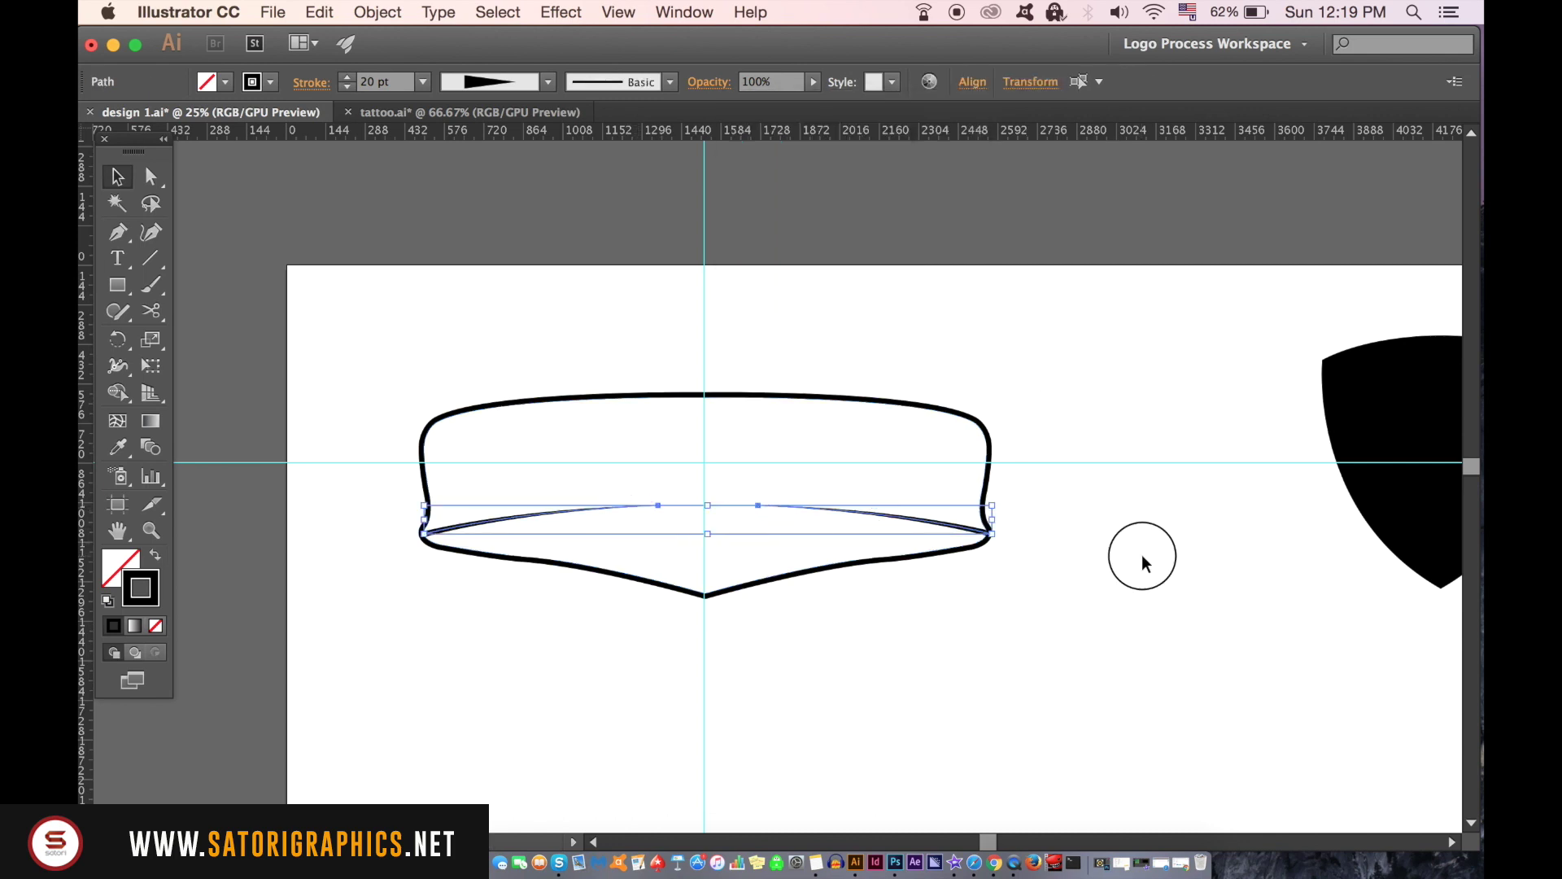
pyautogui.click(932, 524)
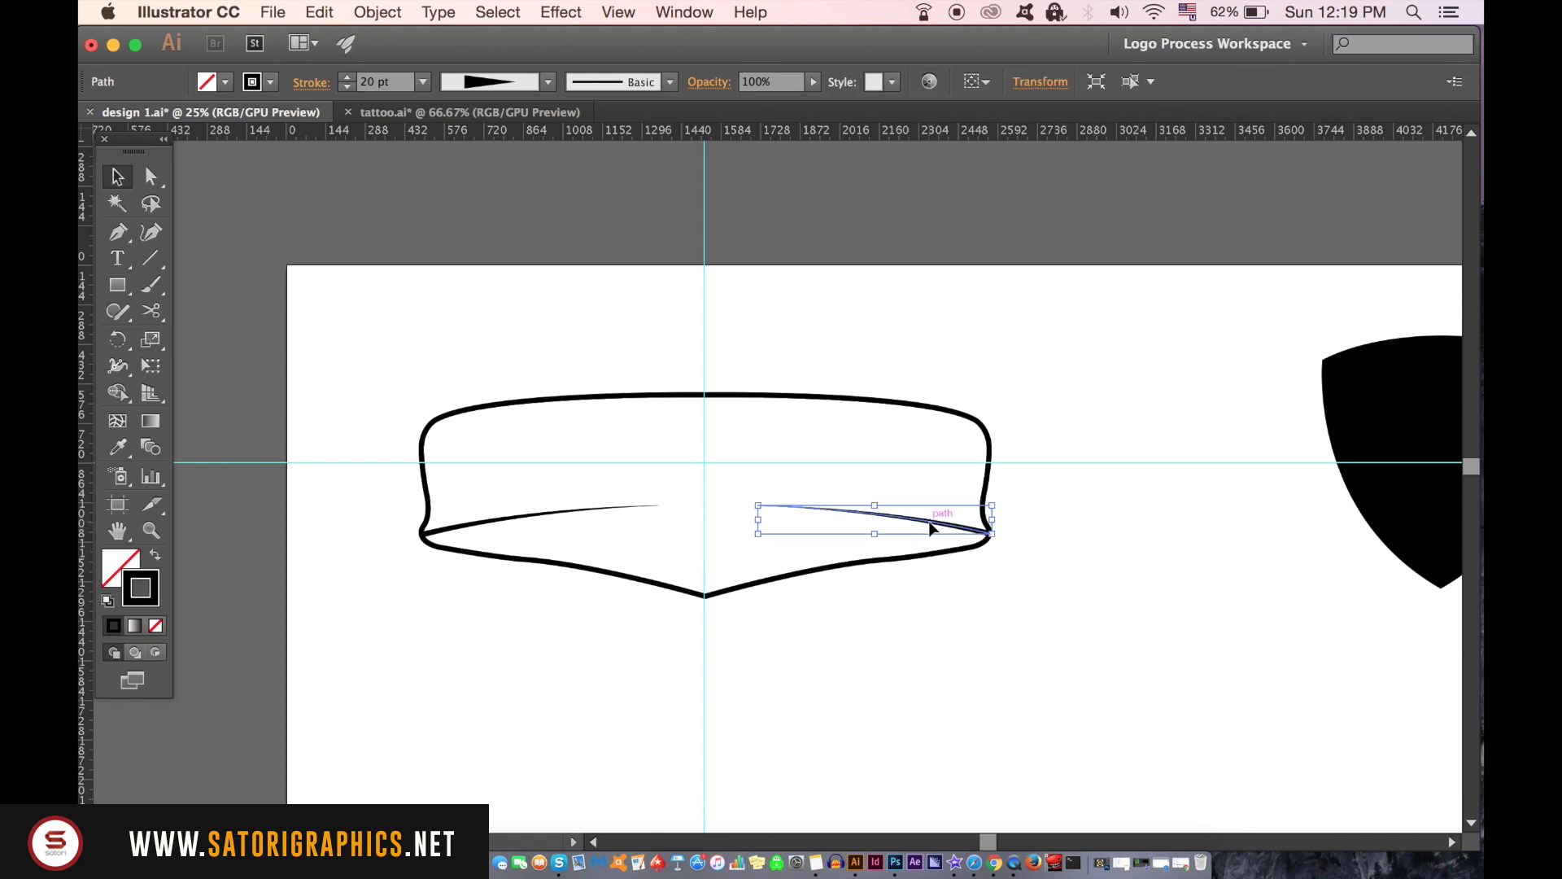
pyautogui.click(1150, 545)
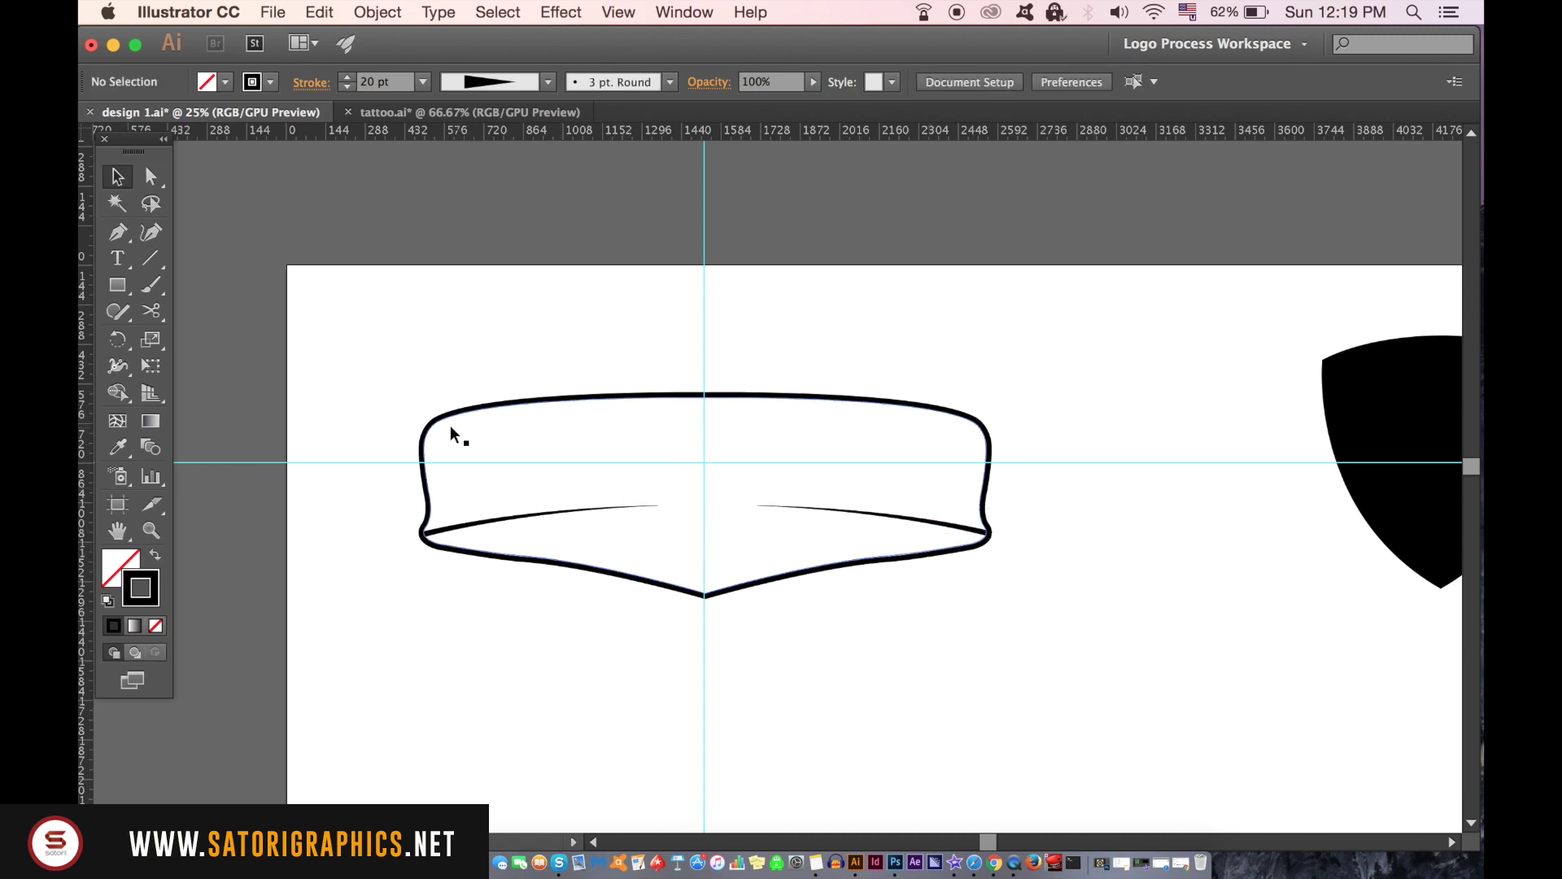
pyautogui.click(579, 566)
# - Show the Appearance panel and set the banner outline stroke to 20 pt
pyautogui.click(720, 12)
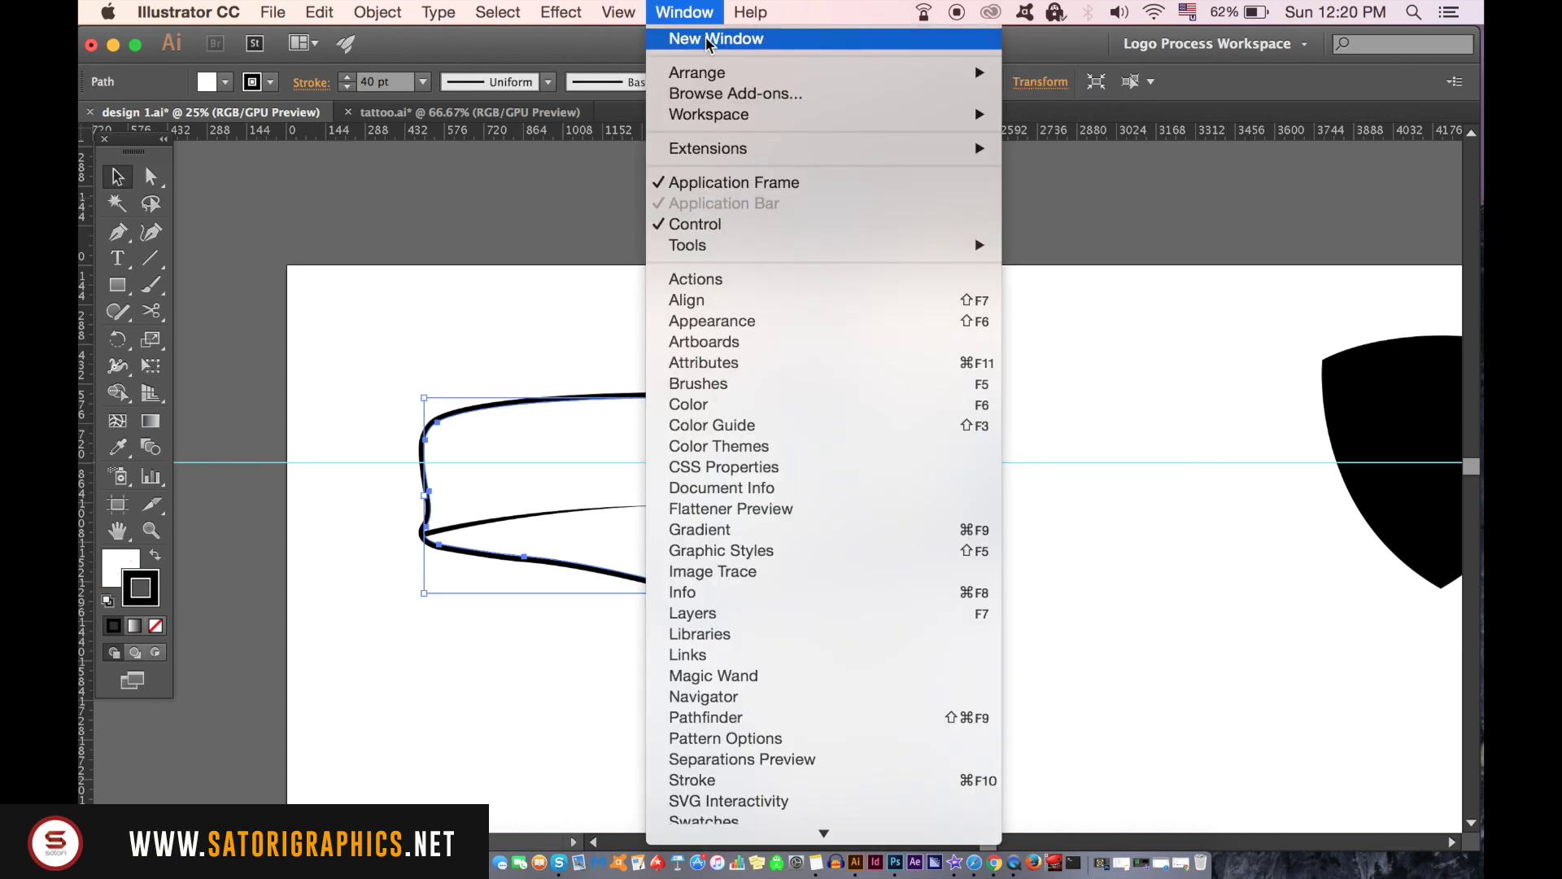
pyautogui.click(773, 344)
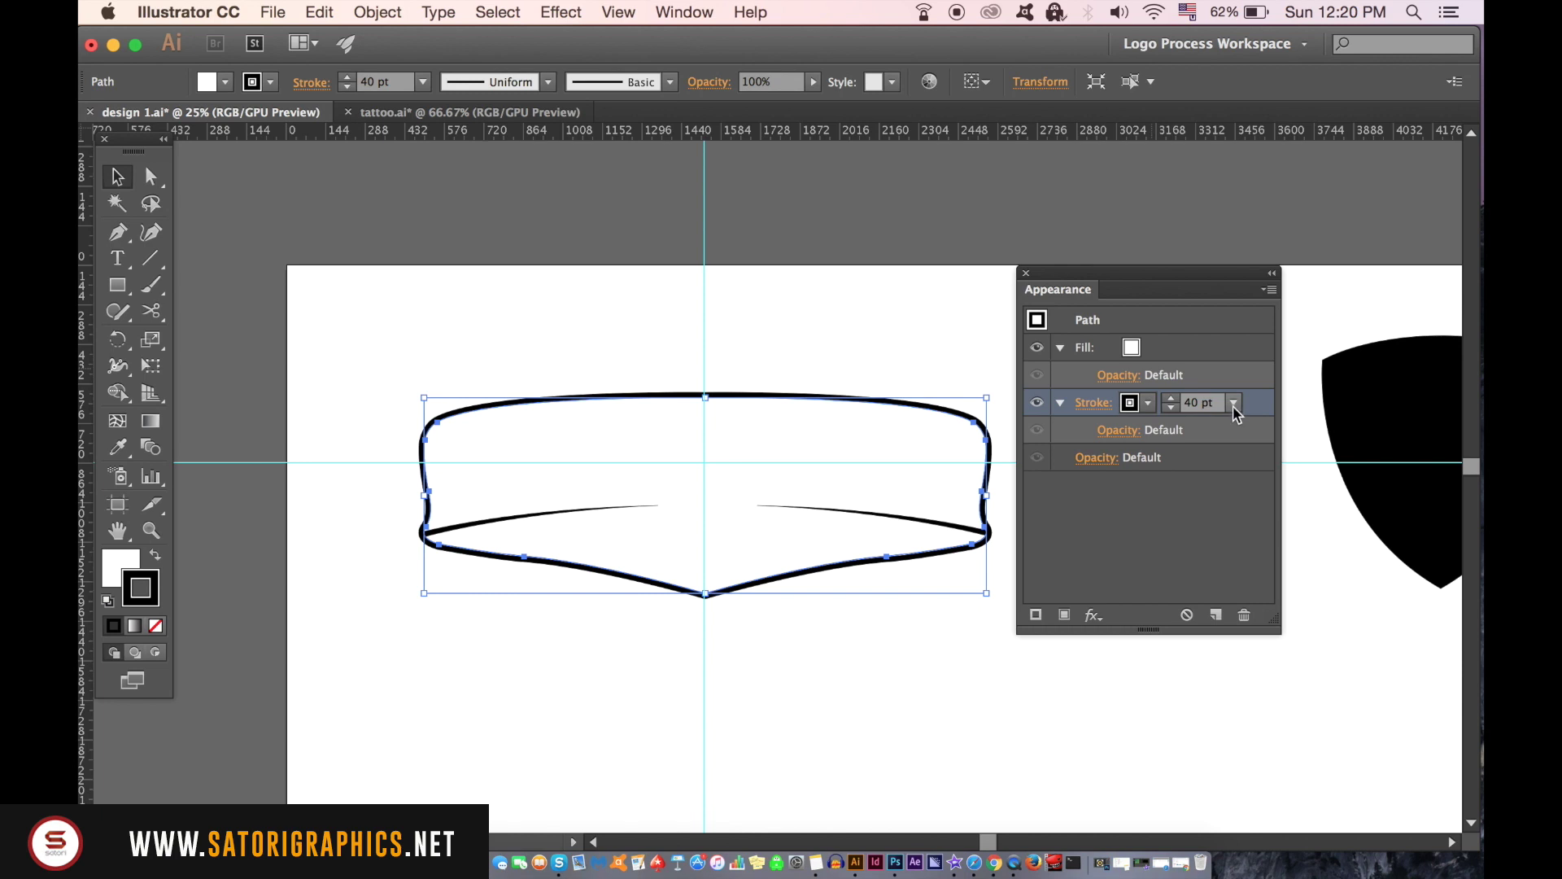
pyautogui.click(1234, 405)
pyautogui.click(1257, 718)
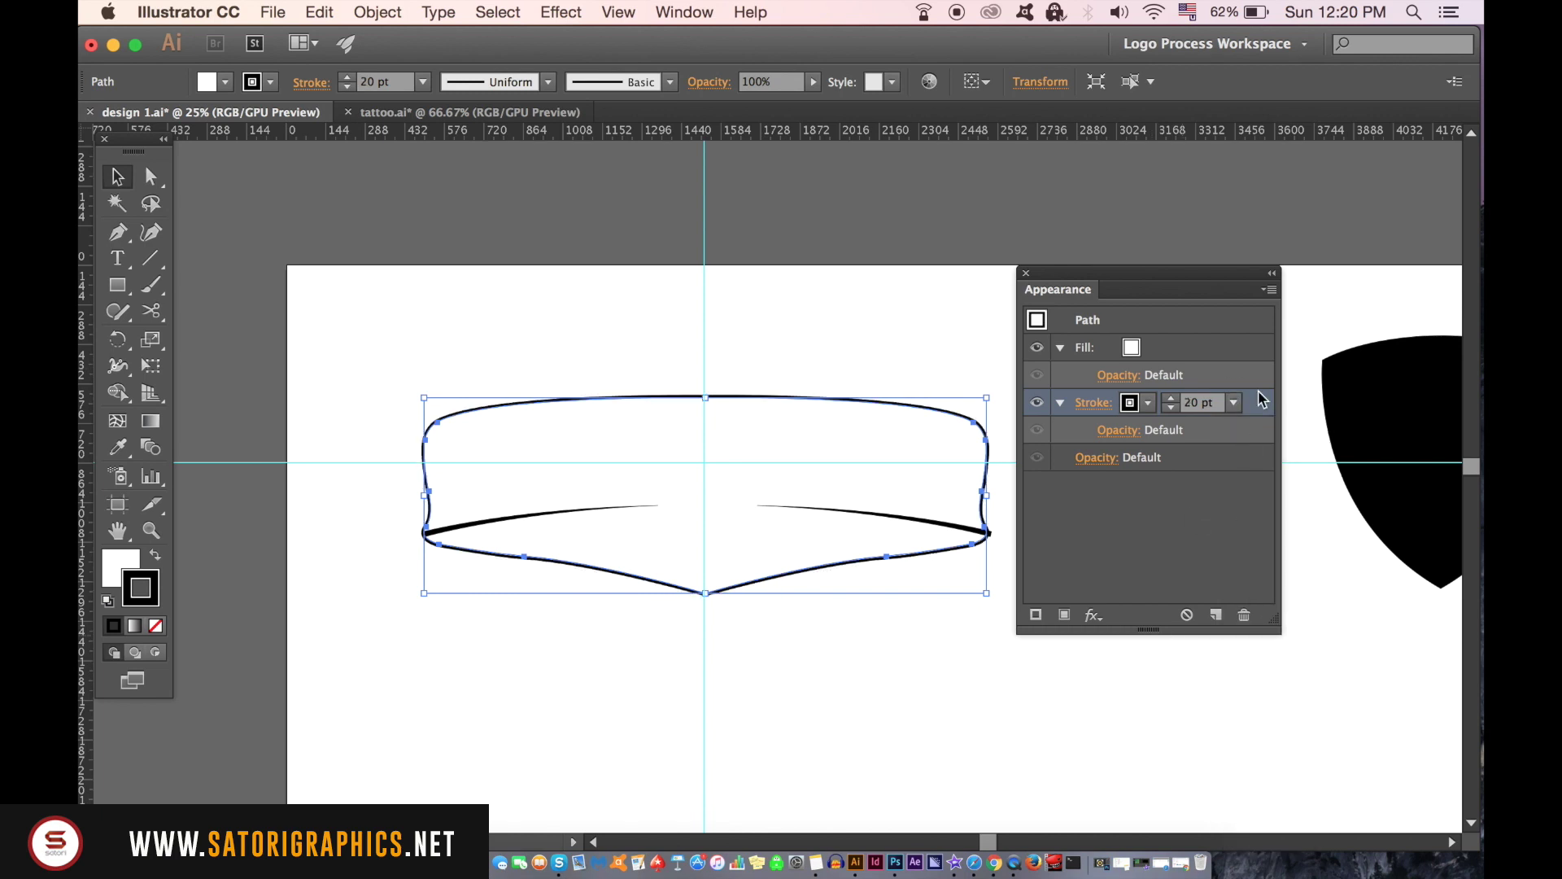
# - Add a second, white 35 pt stroke to the banner outline
pyautogui.click(1271, 289)
pyautogui.click(1209, 309)
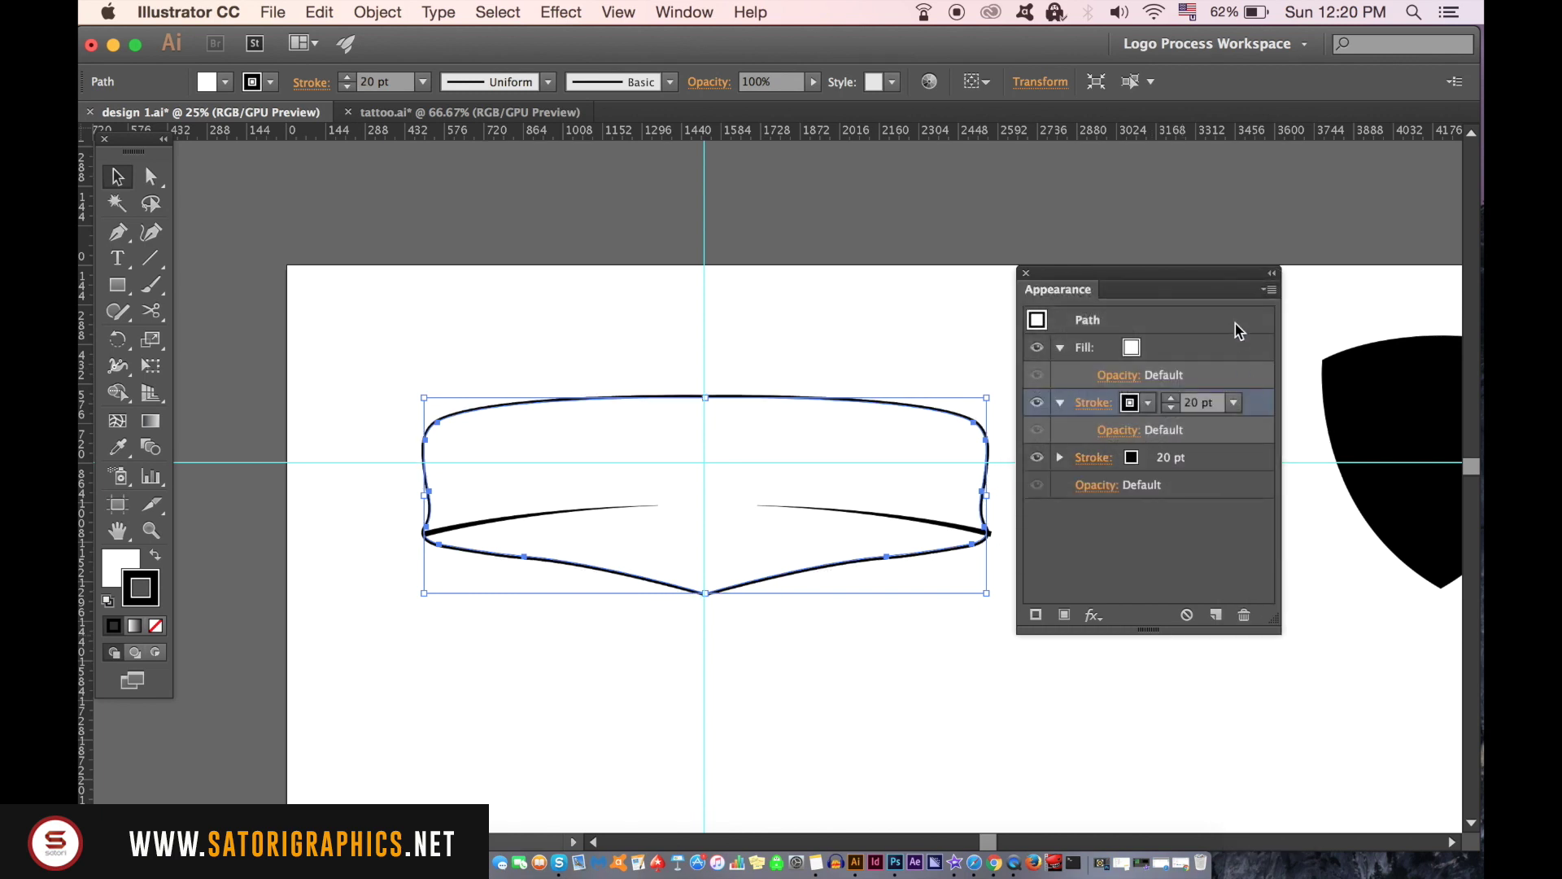
pyautogui.click(1221, 456)
pyautogui.click(1146, 457)
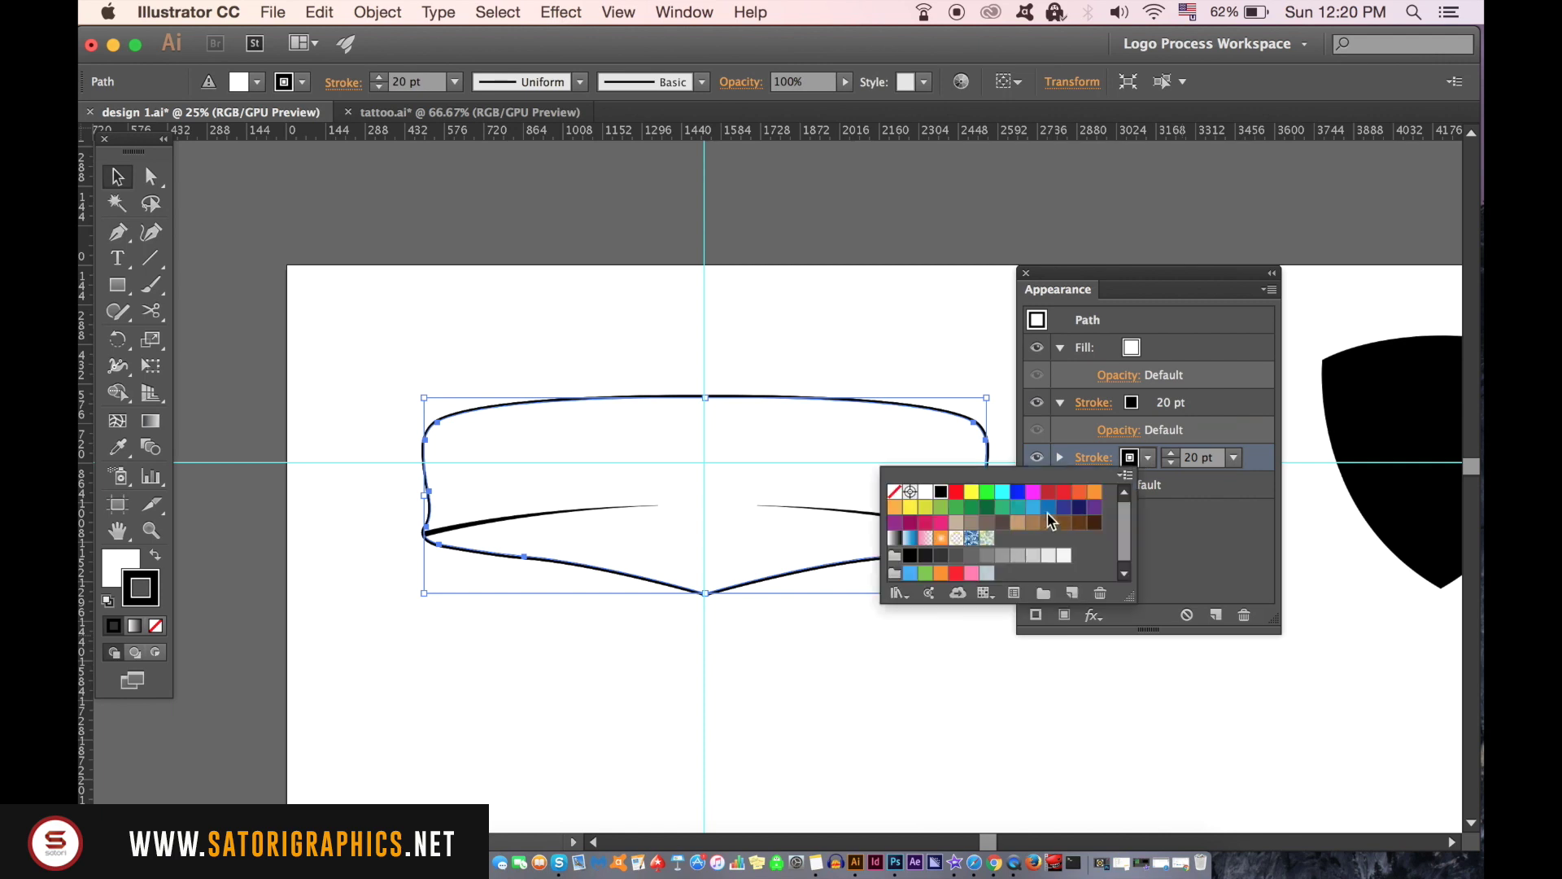
pyautogui.click(932, 494)
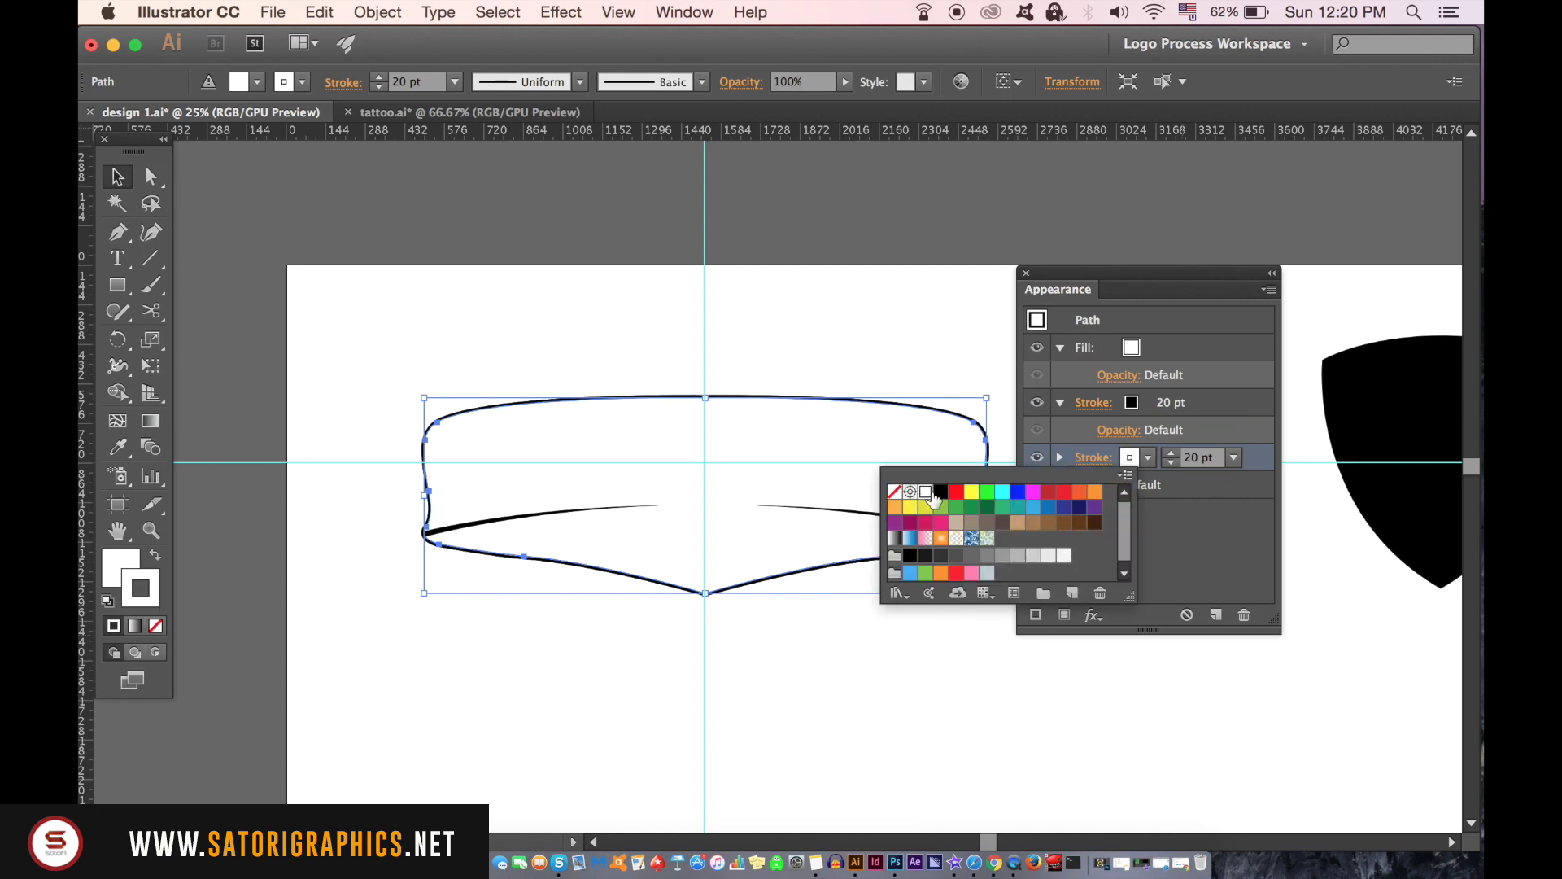
pyautogui.click(1196, 456)
pyautogui.write('35')
pyautogui.press('Return')
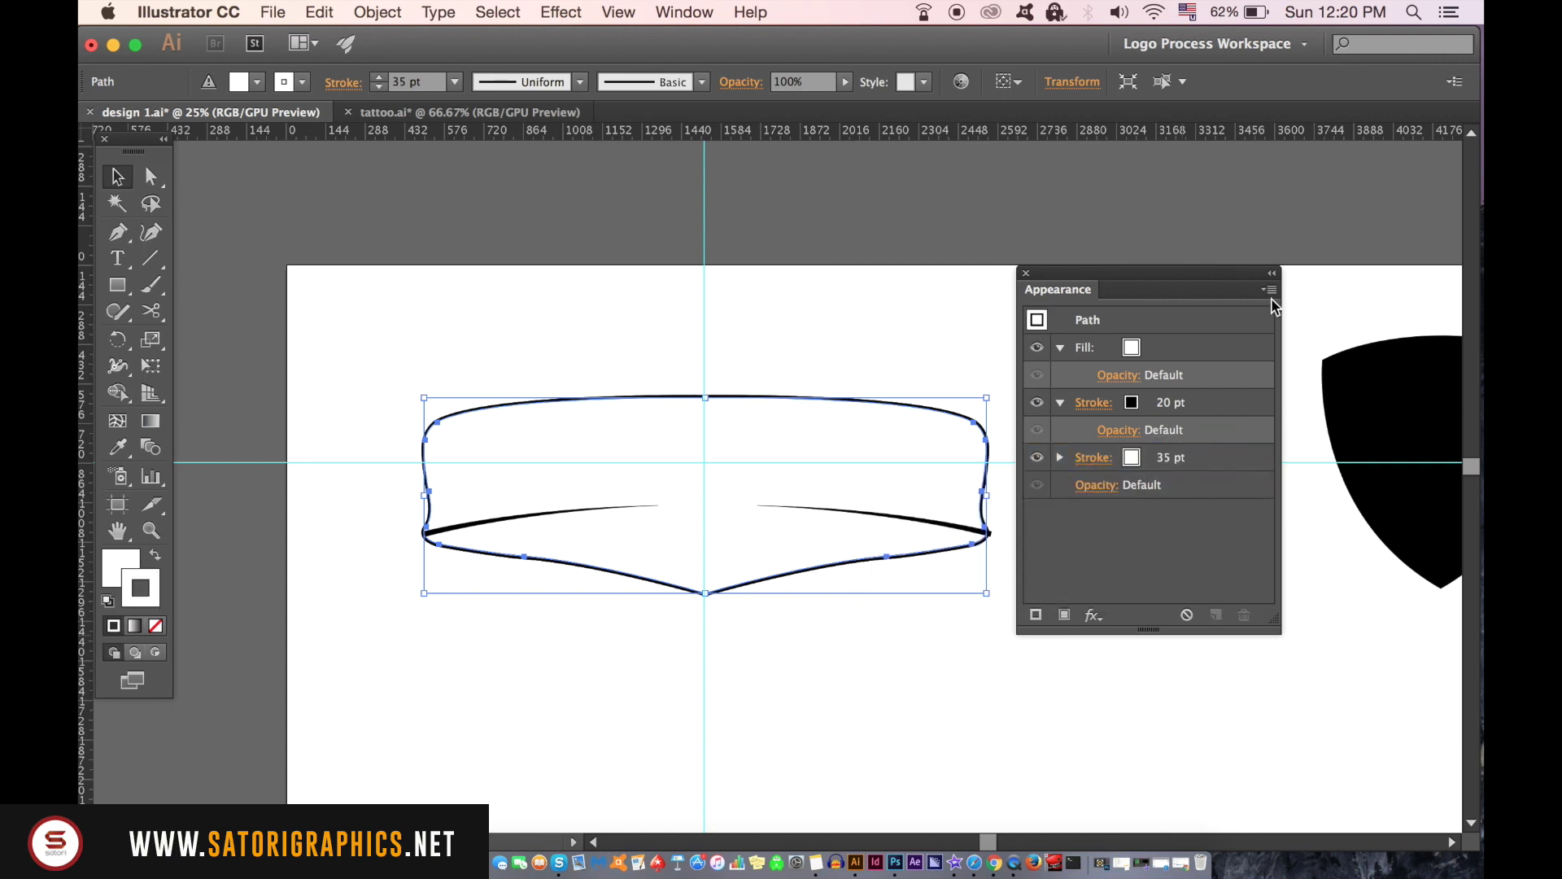
# - Add a third stroke at the bottom of the stack, black at 60 pt
pyautogui.click(1270, 297)
pyautogui.click(1150, 305)
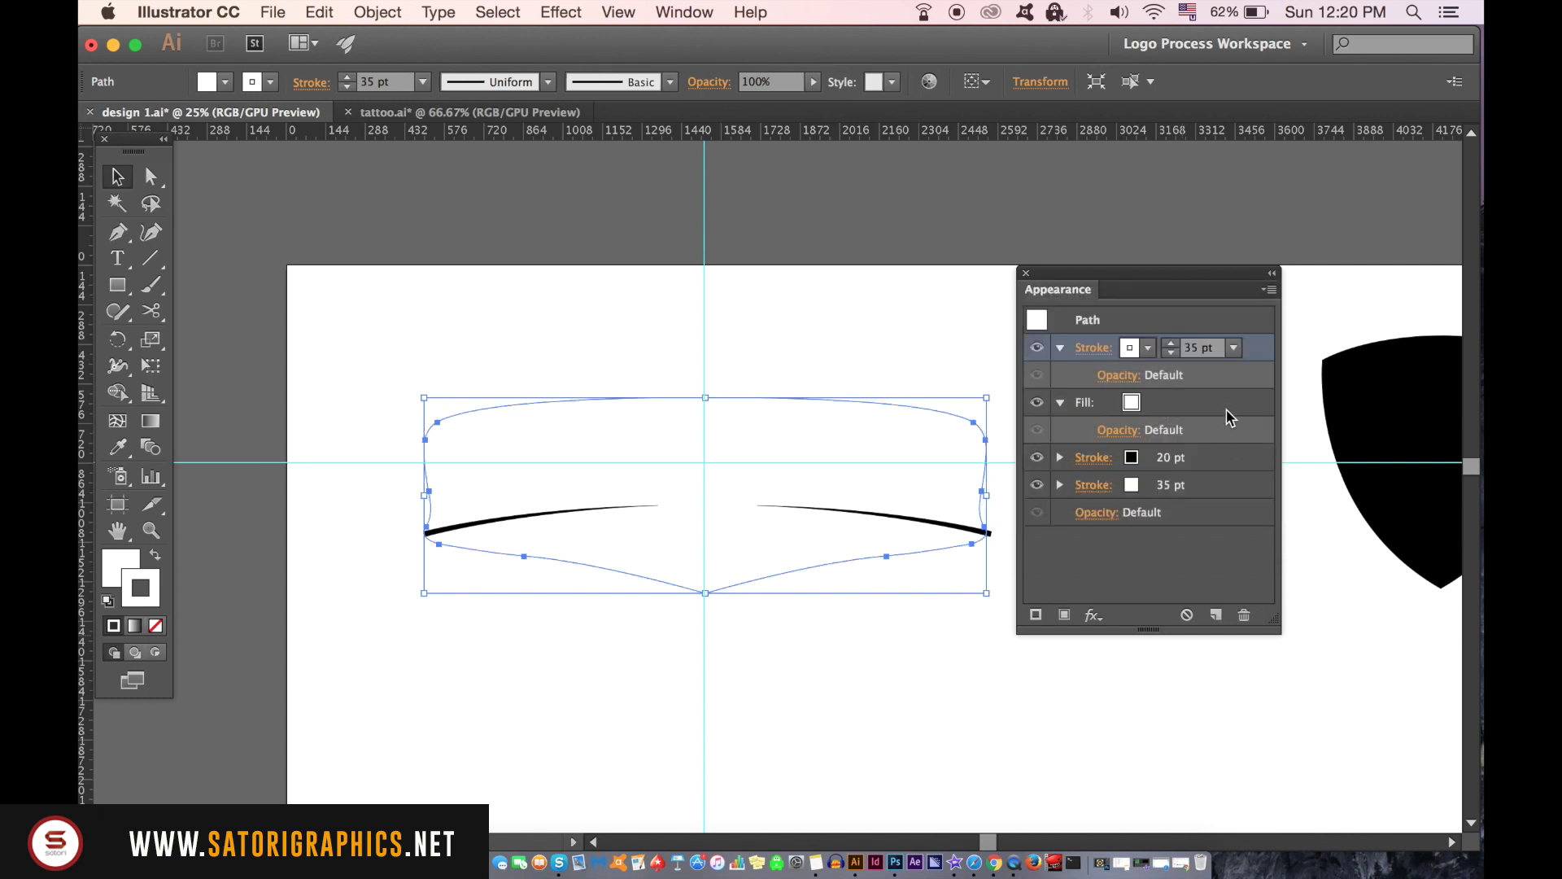
pyautogui.moveTo(1220, 347); pyautogui.dragTo(1228, 503)
pyautogui.click(1187, 490)
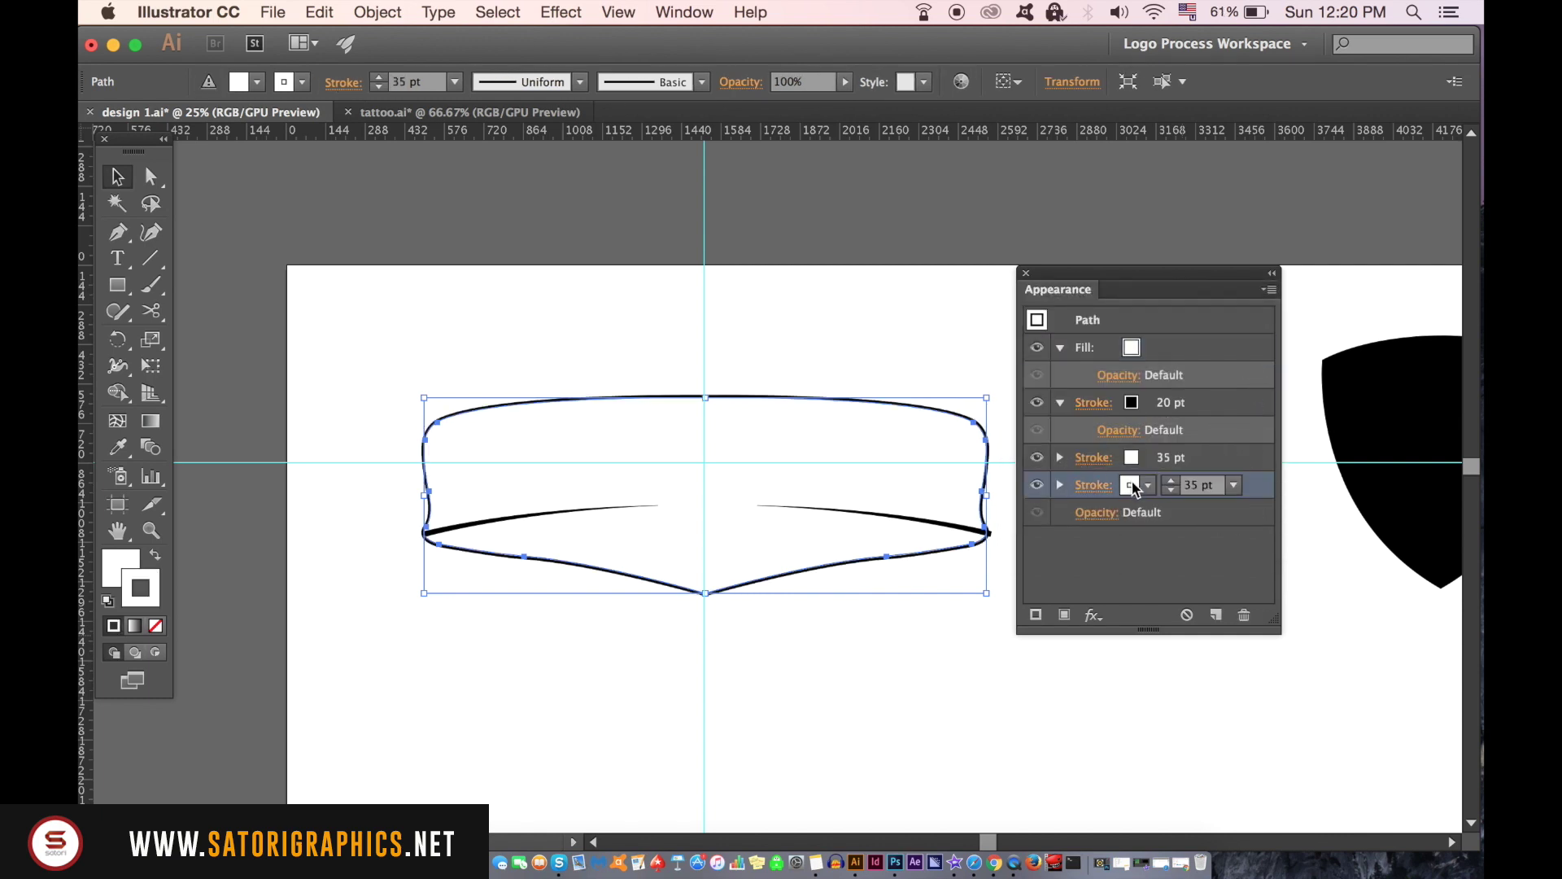
pyautogui.click(1134, 487)
pyautogui.click(1234, 486)
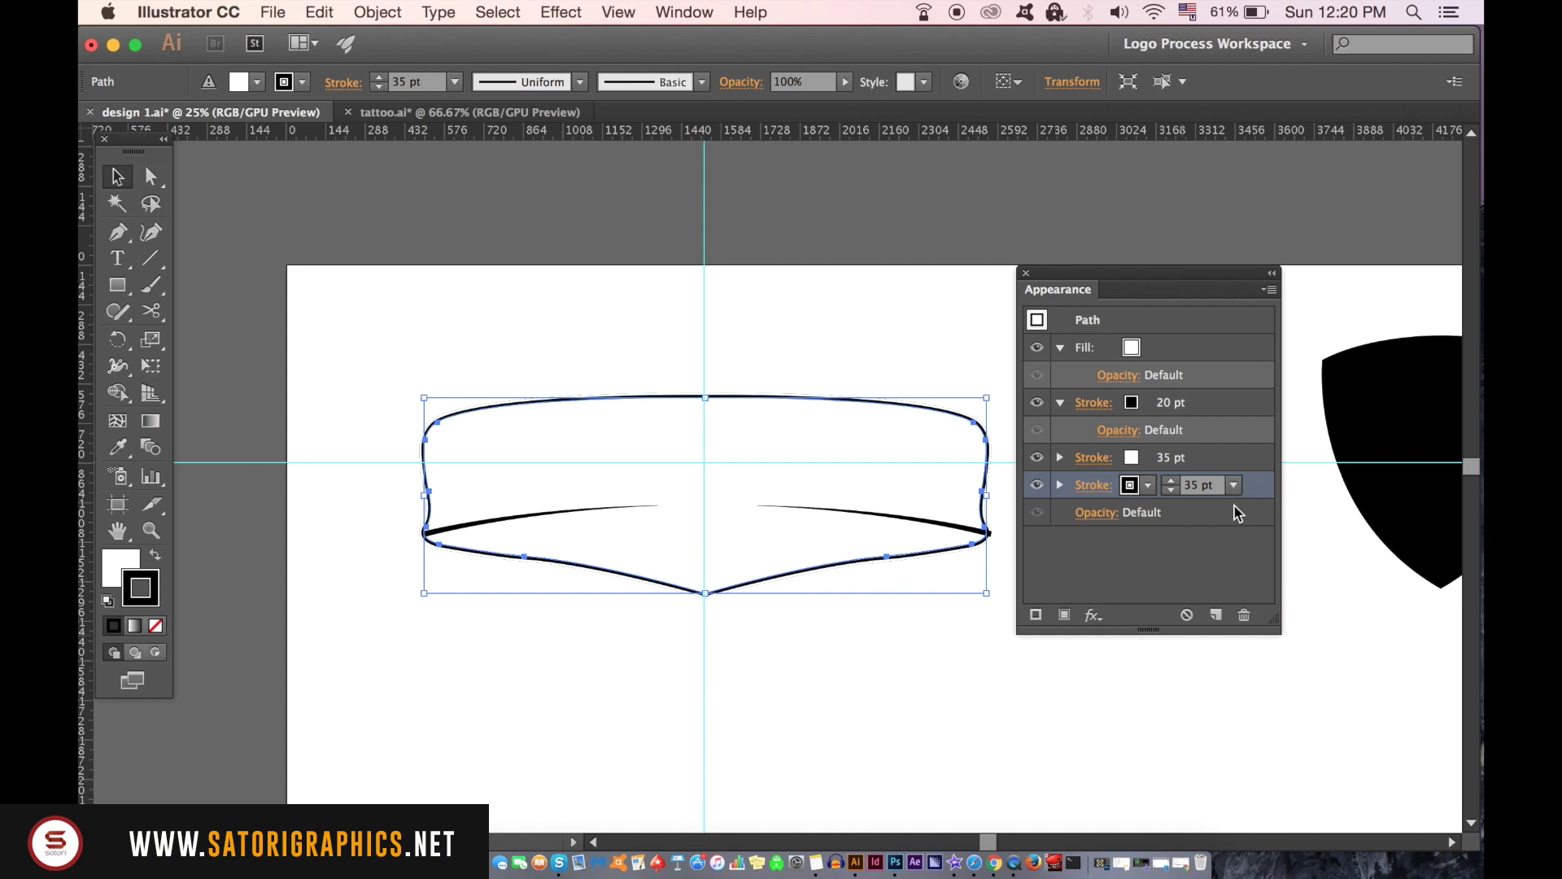
pyautogui.click(1270, 450)
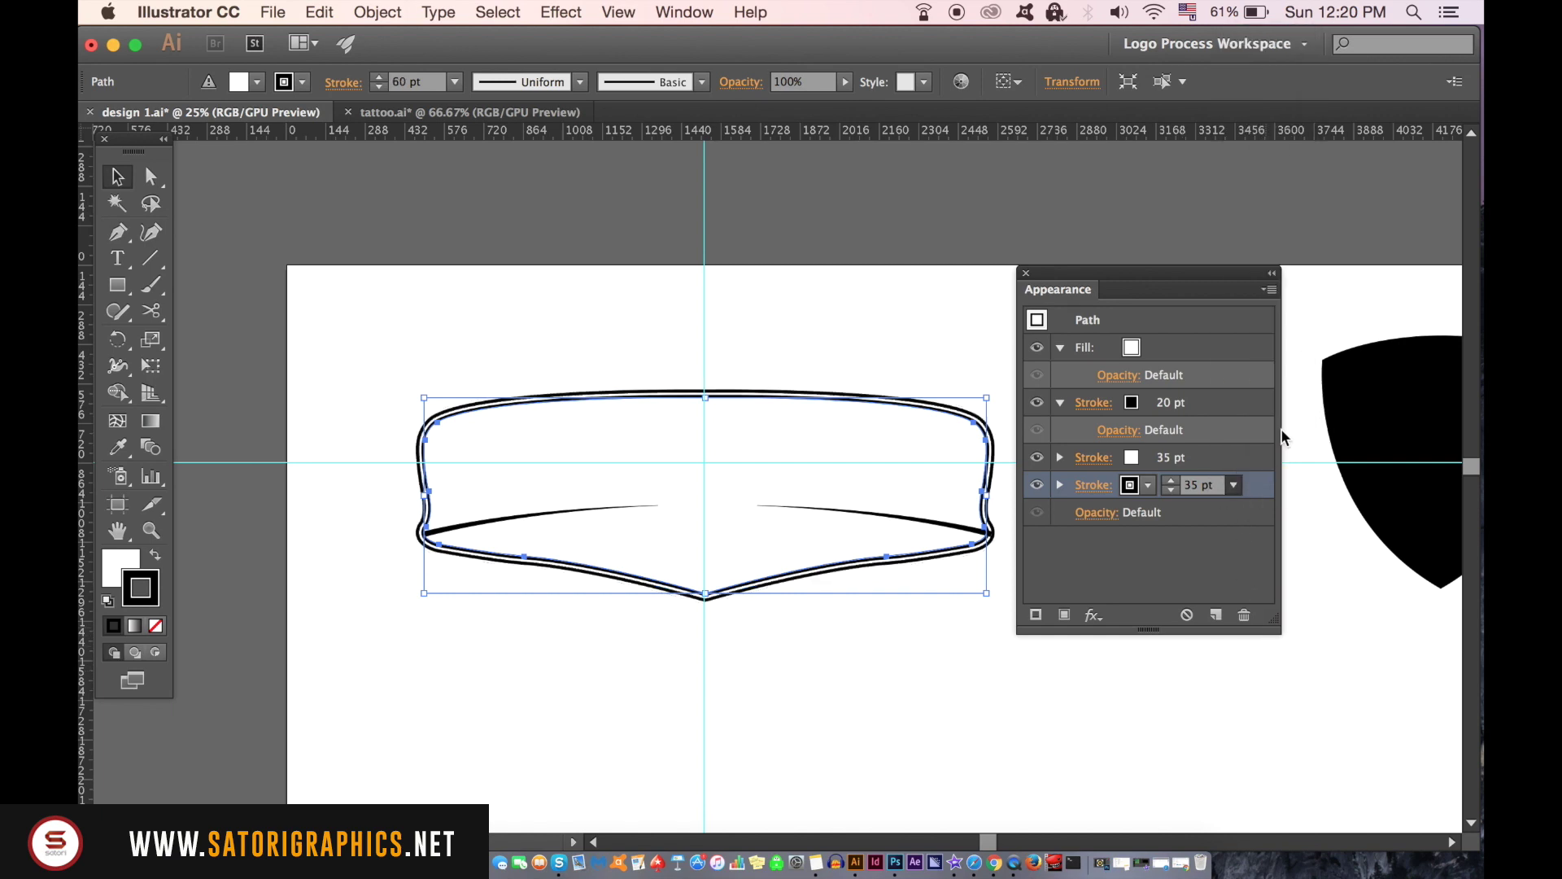
# - Widen the white stroke to 60 pt and the bottom black stroke to 80 pt
pyautogui.click(913, 679)
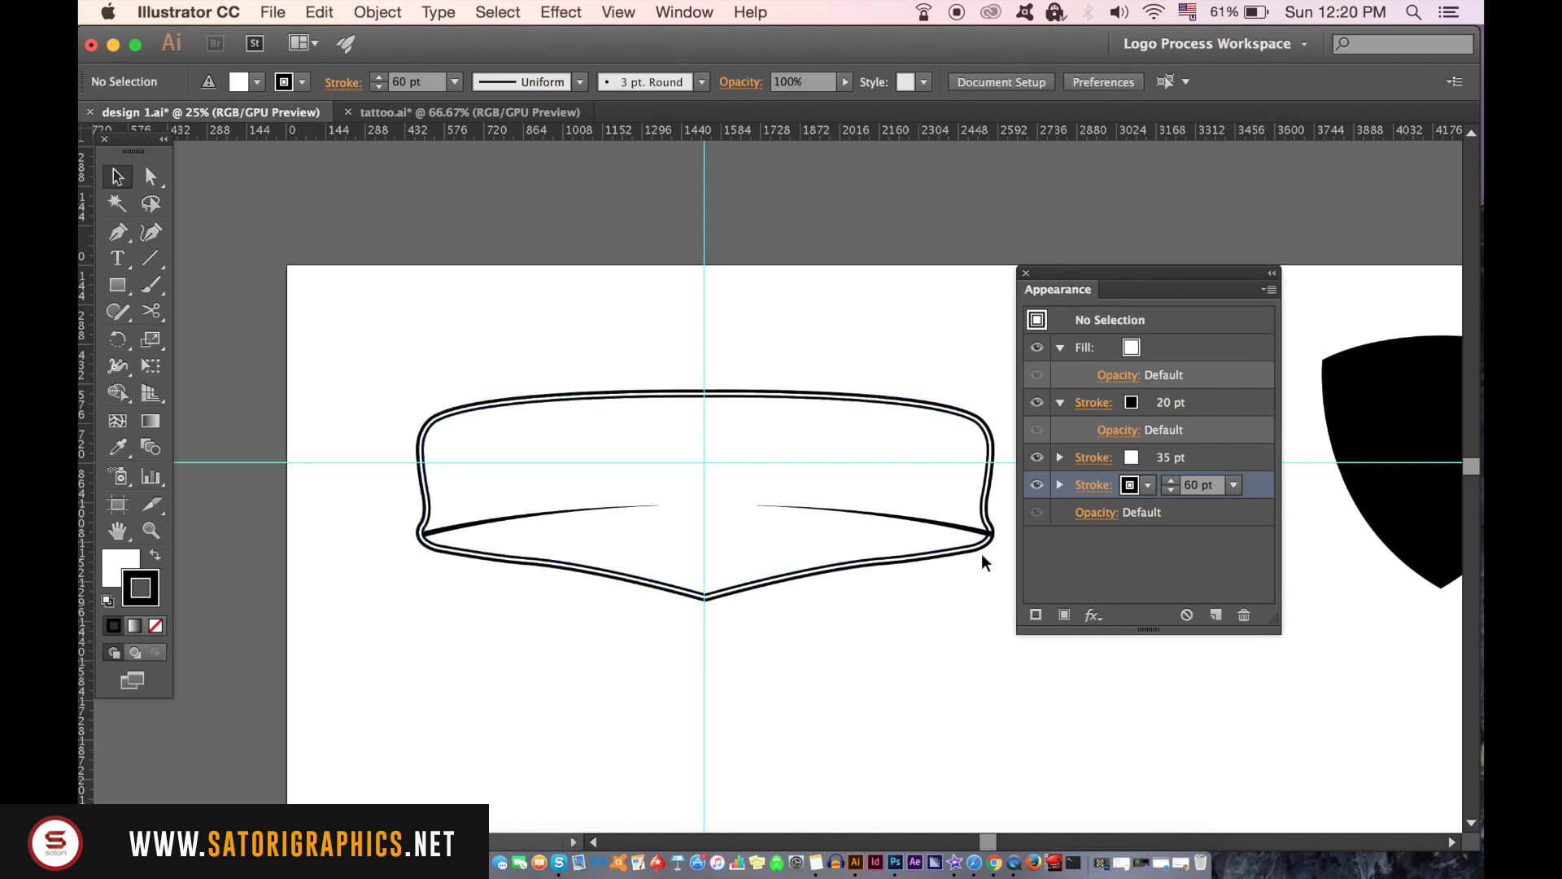
pyautogui.click(944, 414)
pyautogui.click(1174, 458)
pyautogui.click(1234, 458)
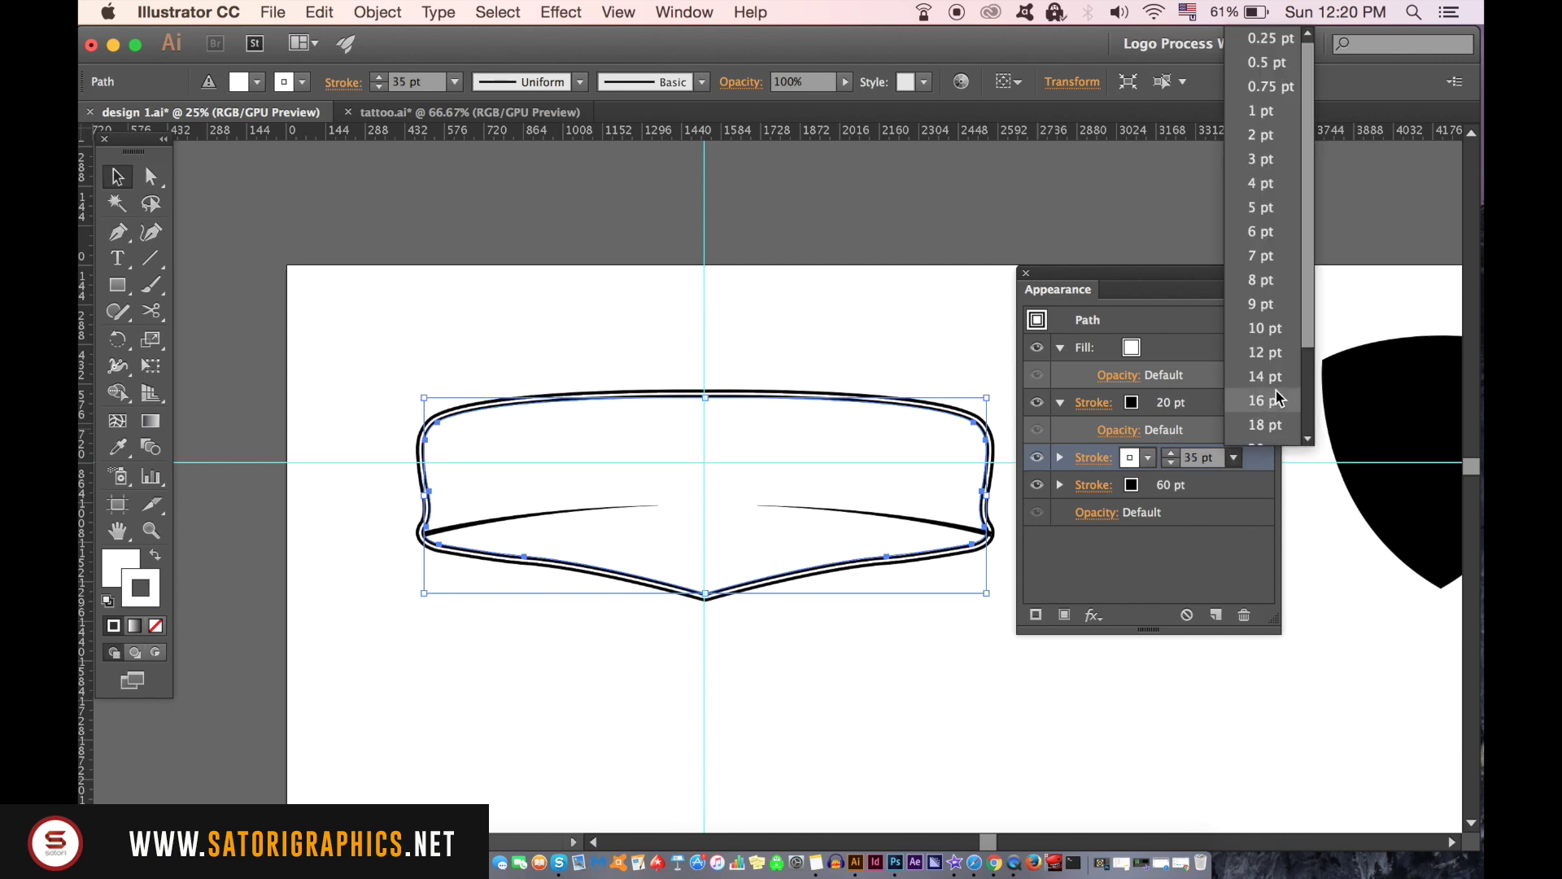
pyautogui.scroll(-3, 1276, 399)
pyautogui.click(1269, 397)
pyautogui.click(1235, 459)
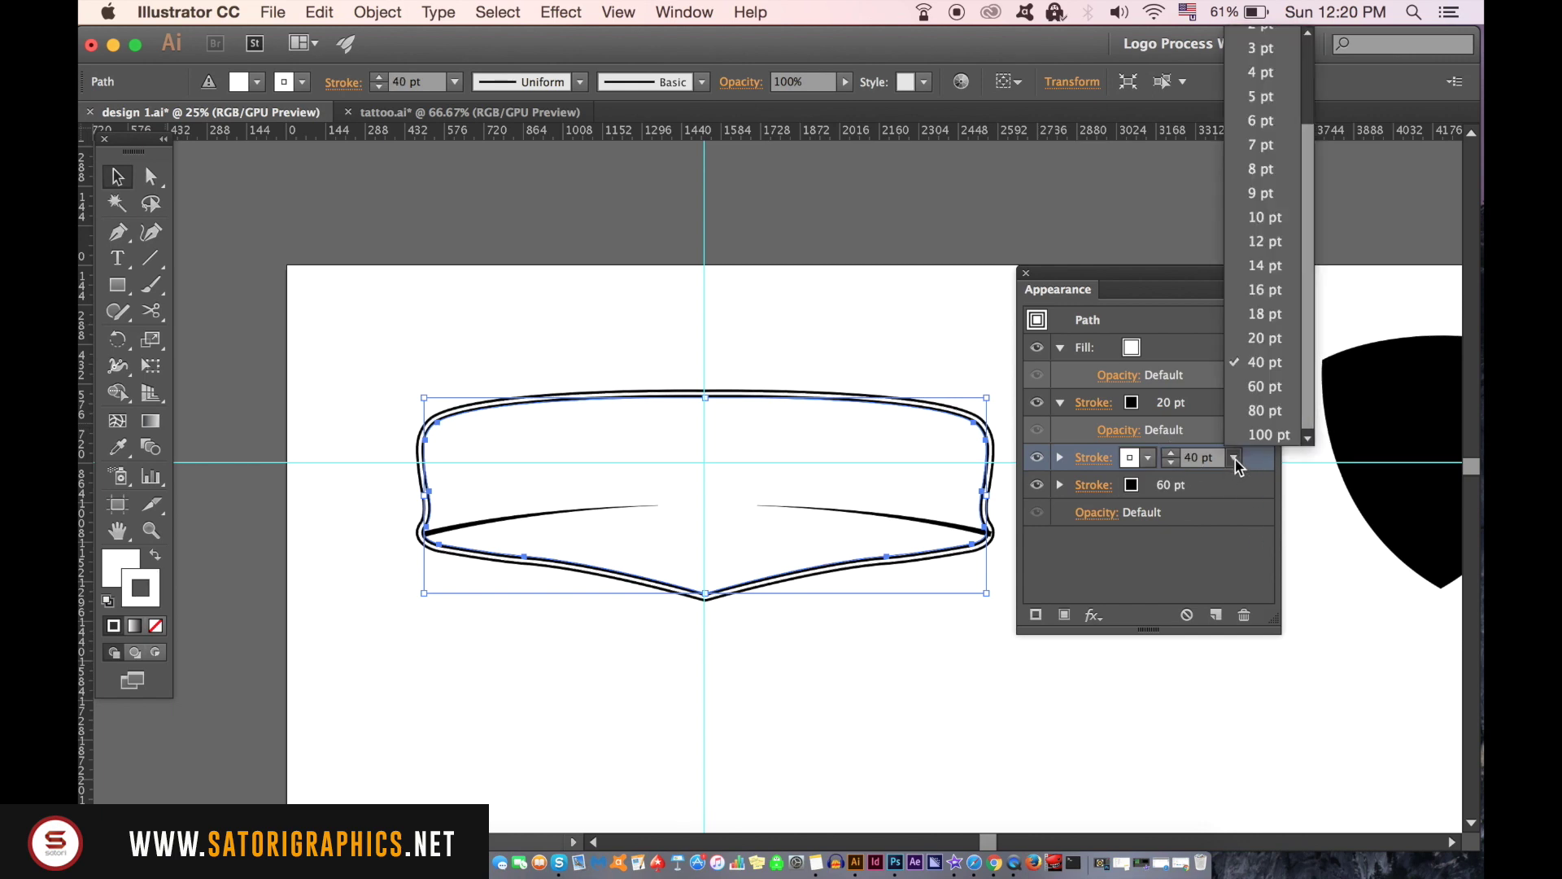
pyautogui.click(1273, 386)
pyautogui.click(1195, 486)
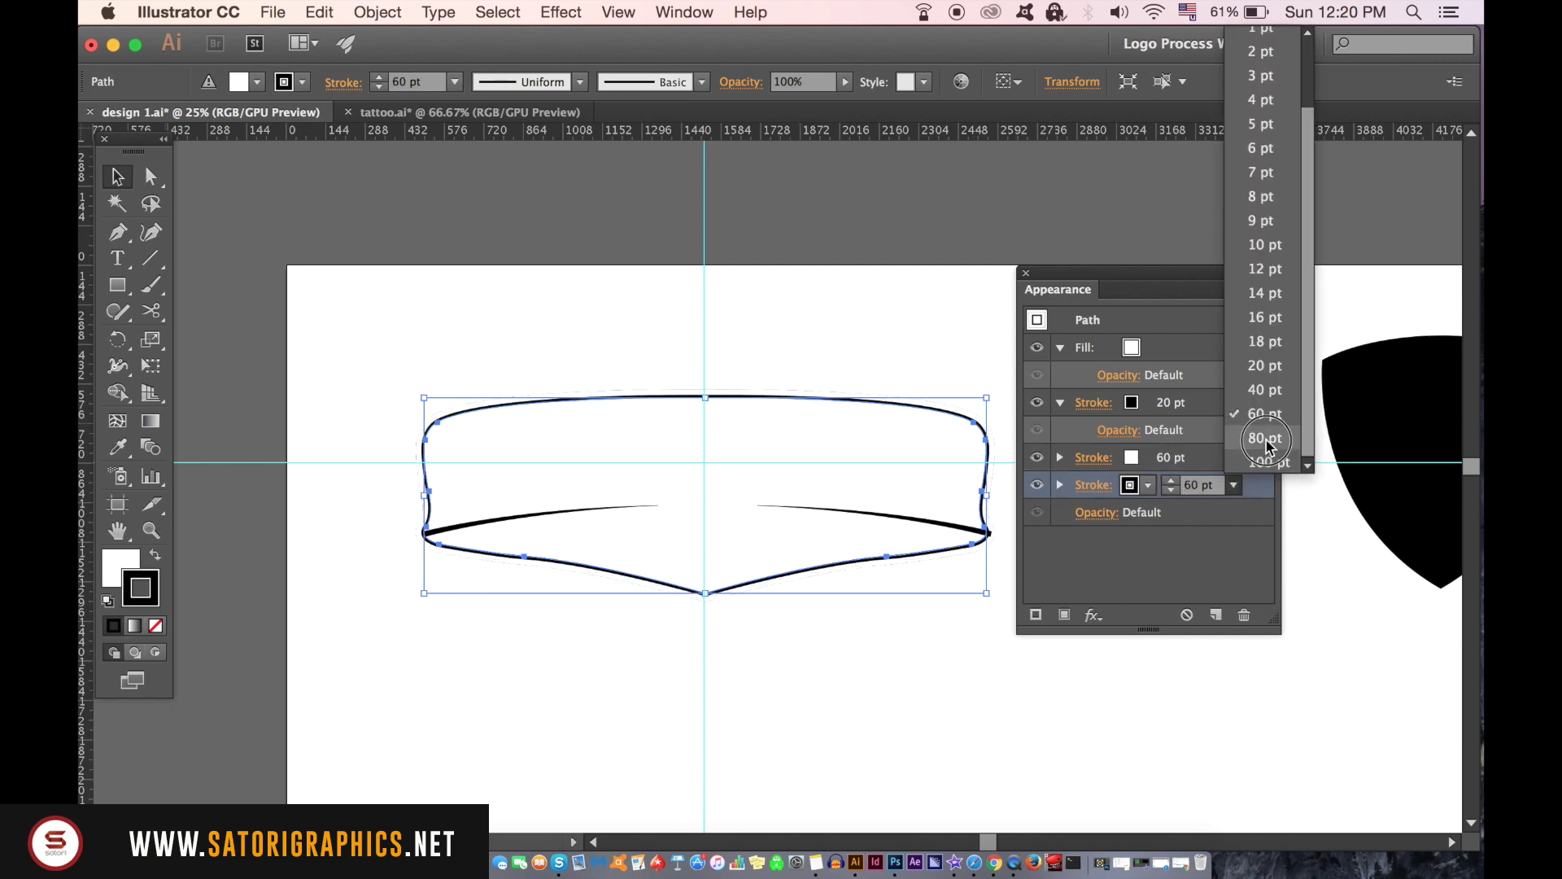
pyautogui.click(1265, 438)
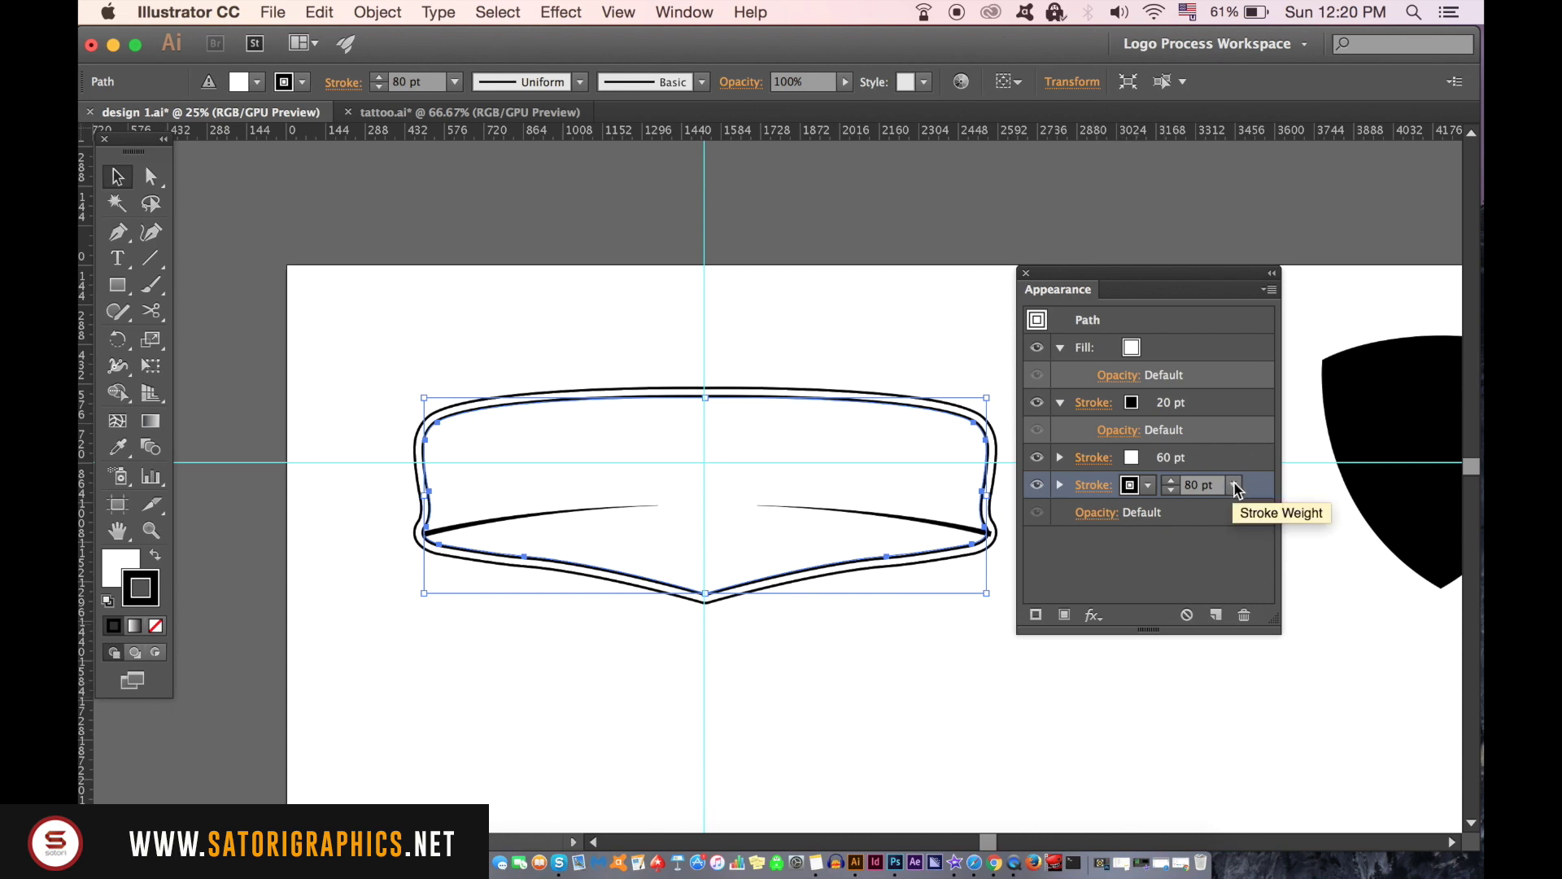
# - Raise the top black stroke to 27 pt and preview the double border
pyautogui.click(1196, 404)
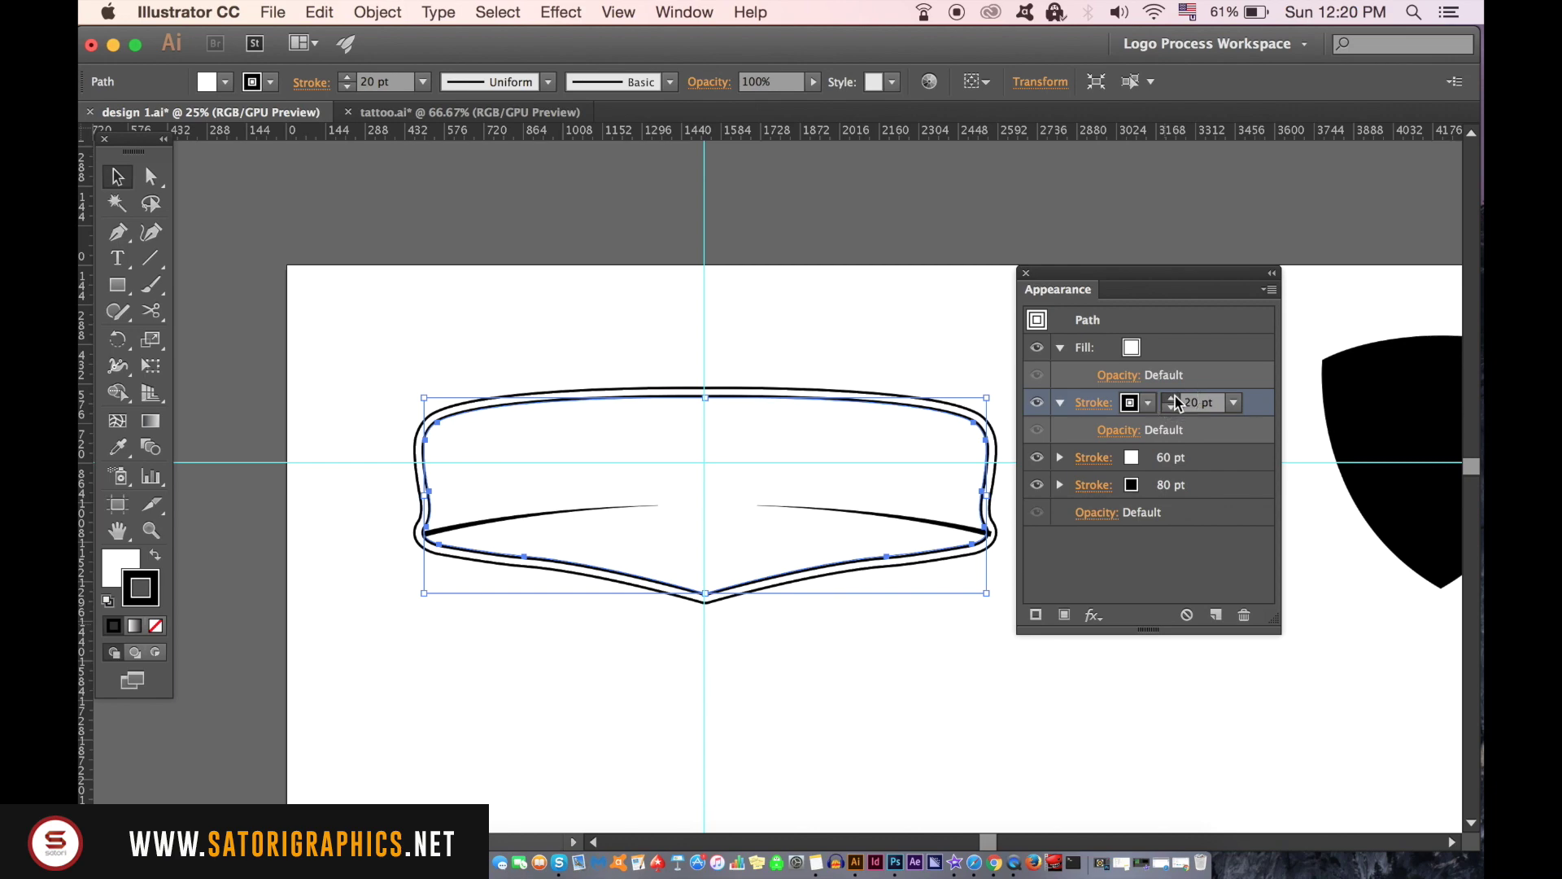
pyautogui.click(1174, 396)
pyautogui.click(1173, 397)
pyautogui.click(862, 734)
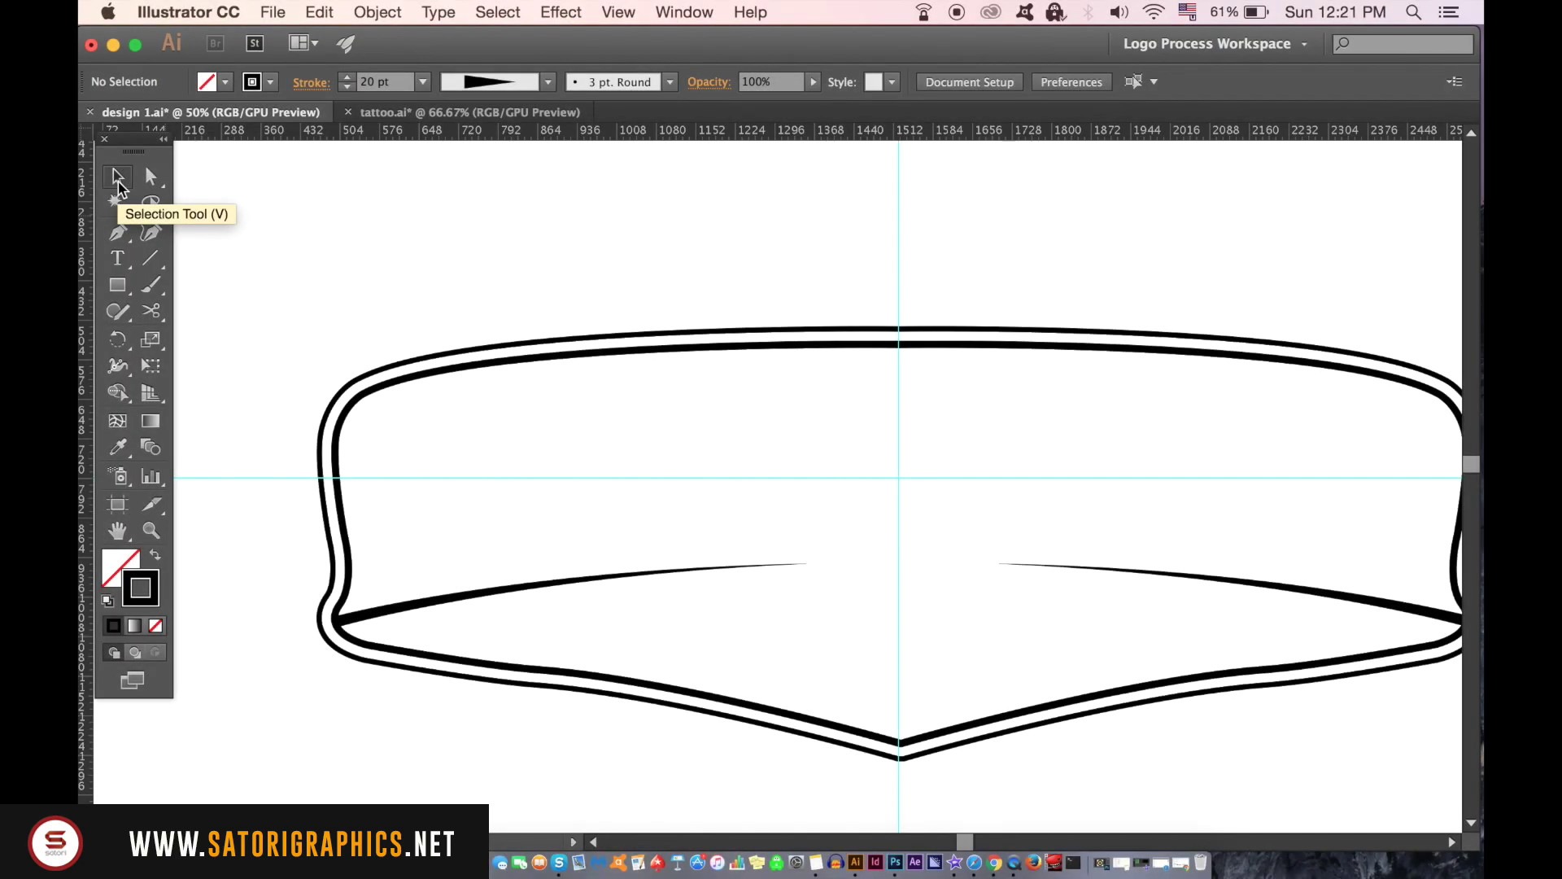
# - Duplicate the left tapered curve near the banner's top edge and reshape it into a swoosh
pyautogui.click(118, 180)
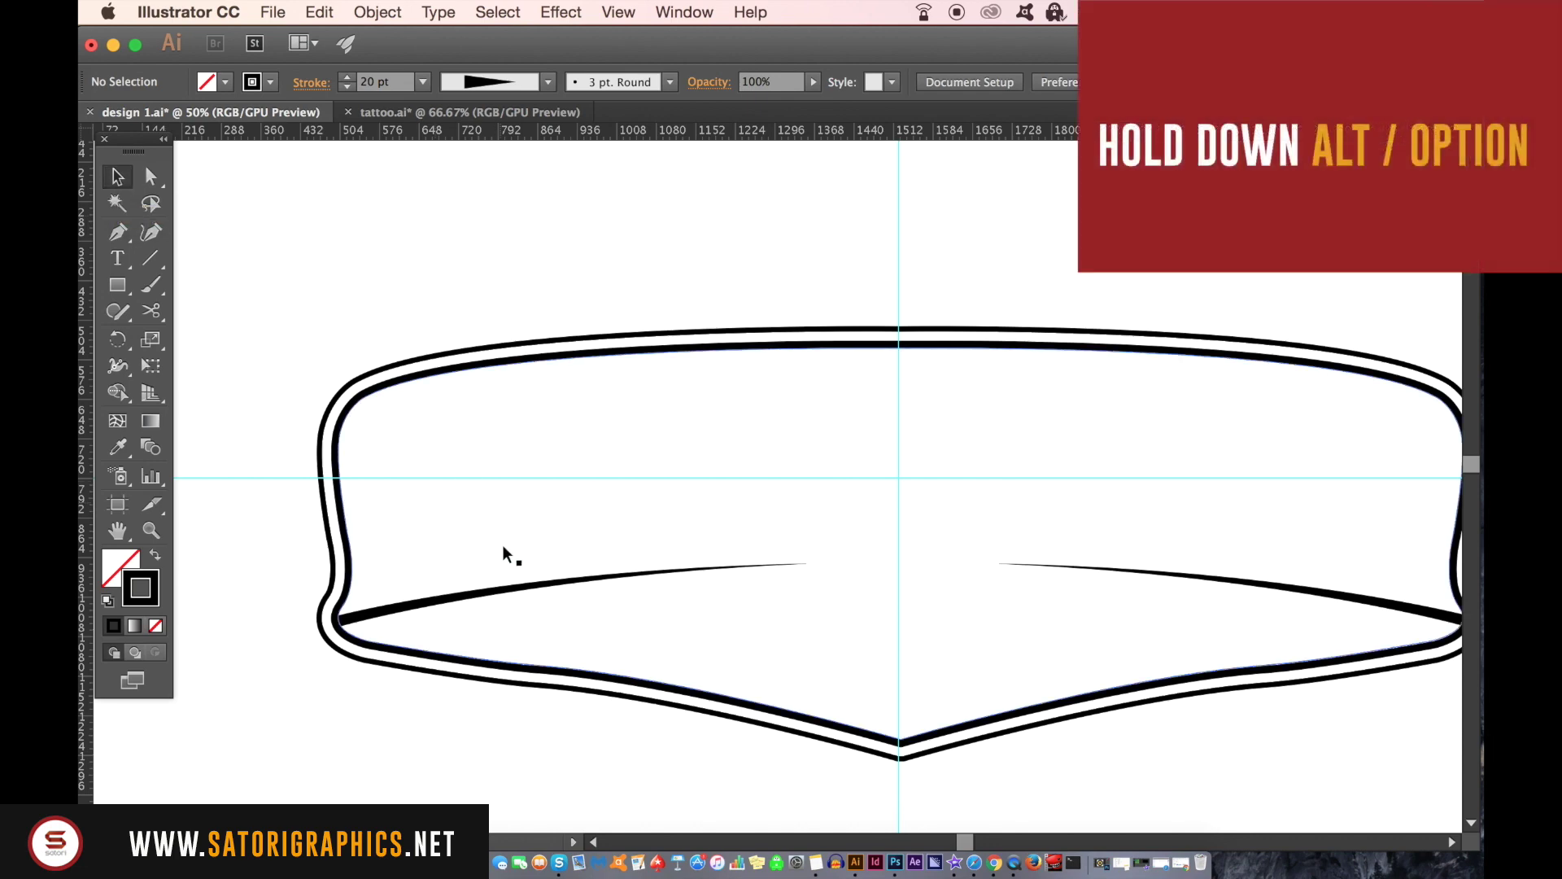
pyautogui.click(505, 587)
pyautogui.moveTo(504, 592); pyautogui.dragTo(524, 384)
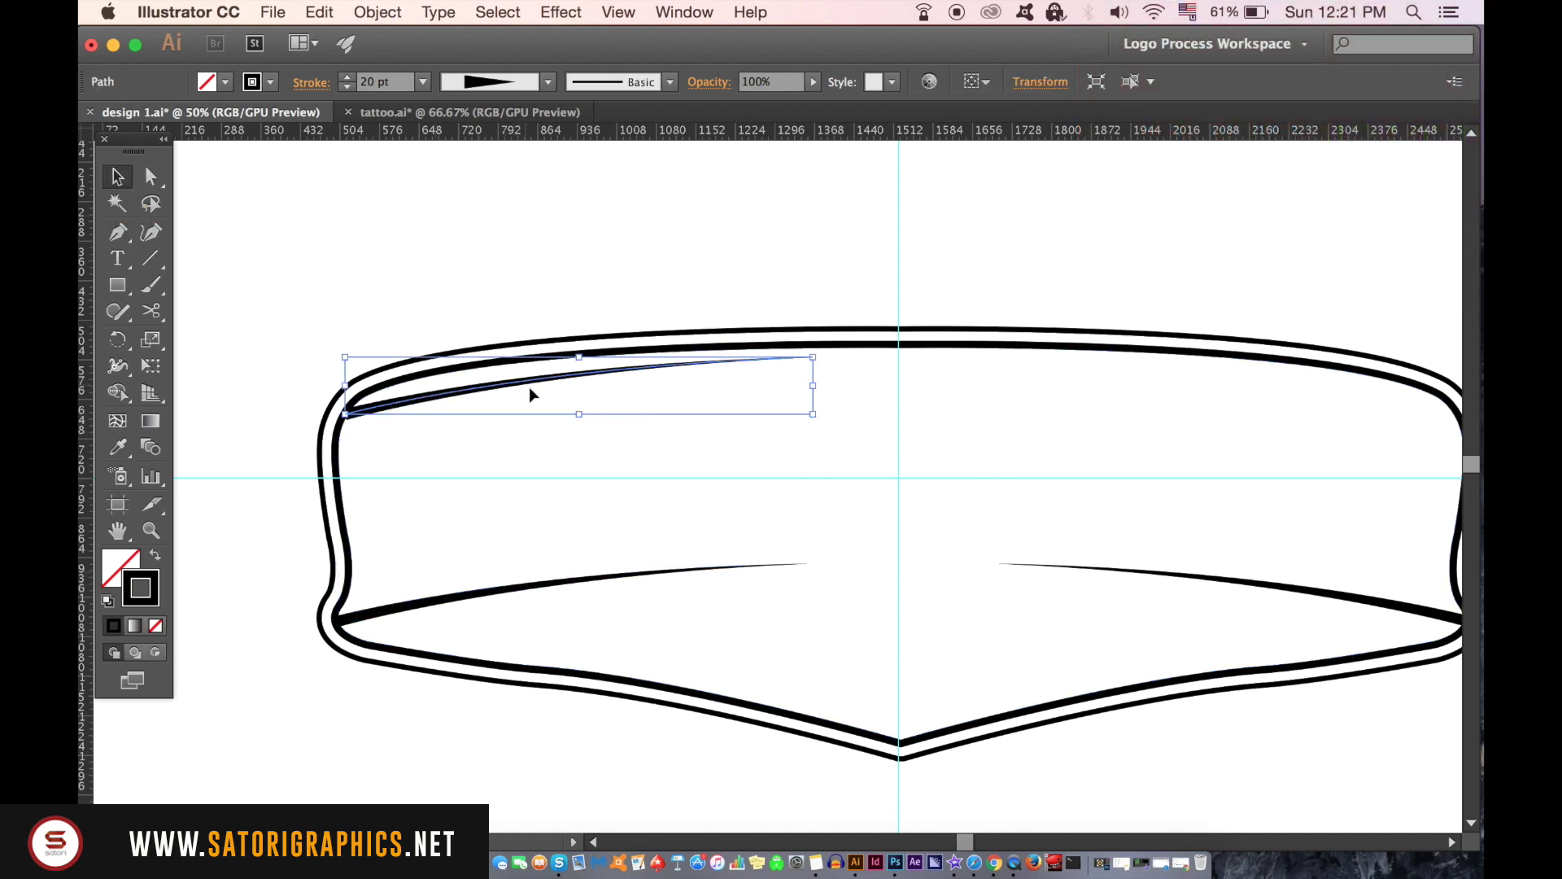
pyautogui.click(153, 178)
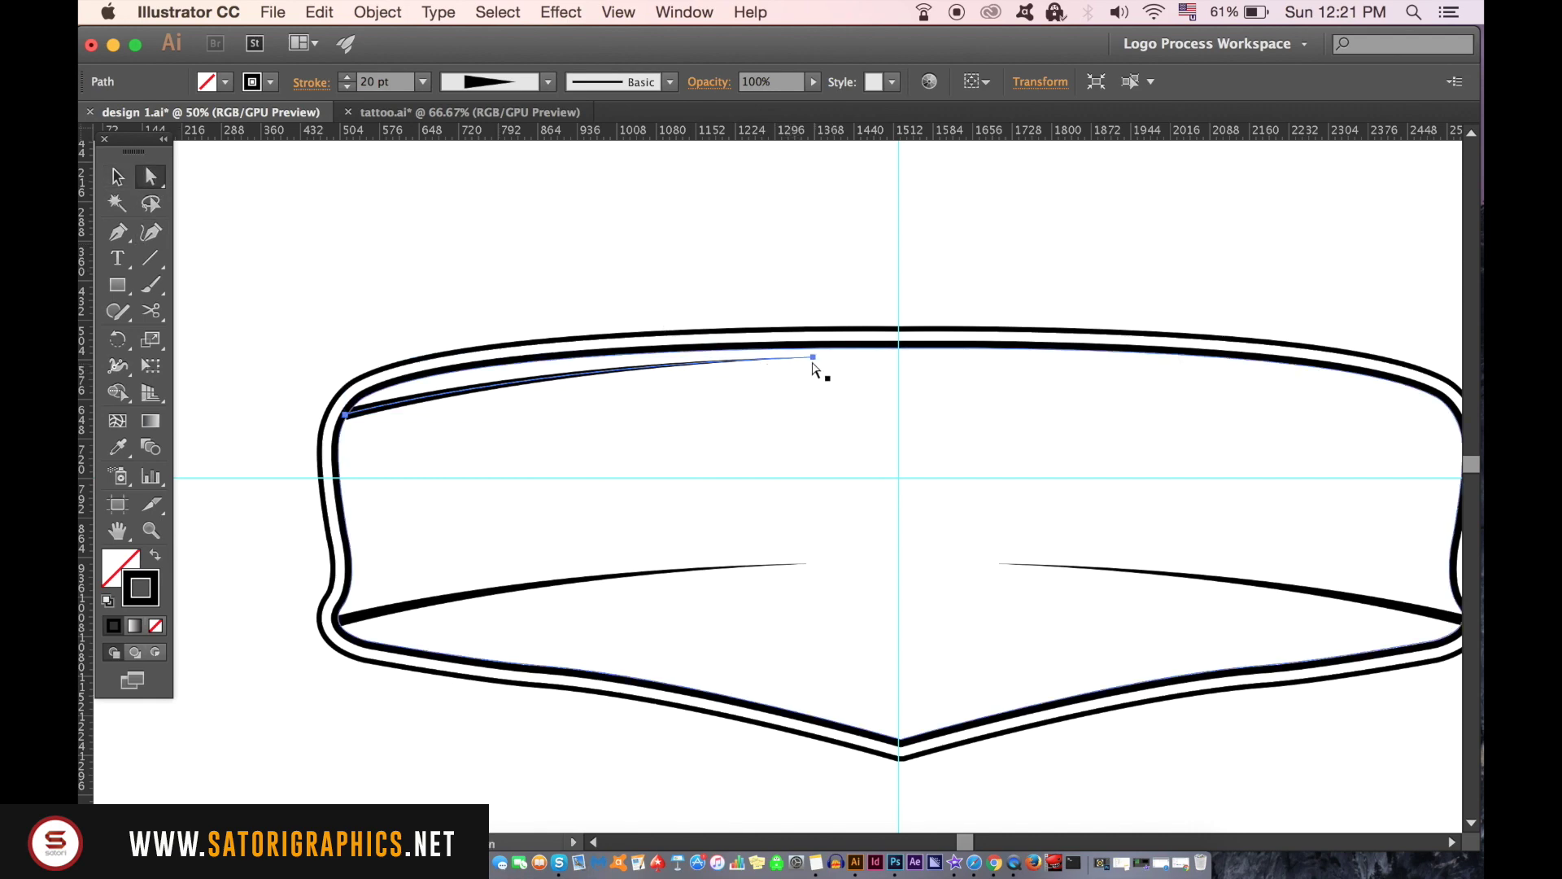
pyautogui.moveTo(812, 364); pyautogui.dragTo(578, 381)
pyautogui.moveTo(285, 382); pyautogui.dragTo(430, 391)
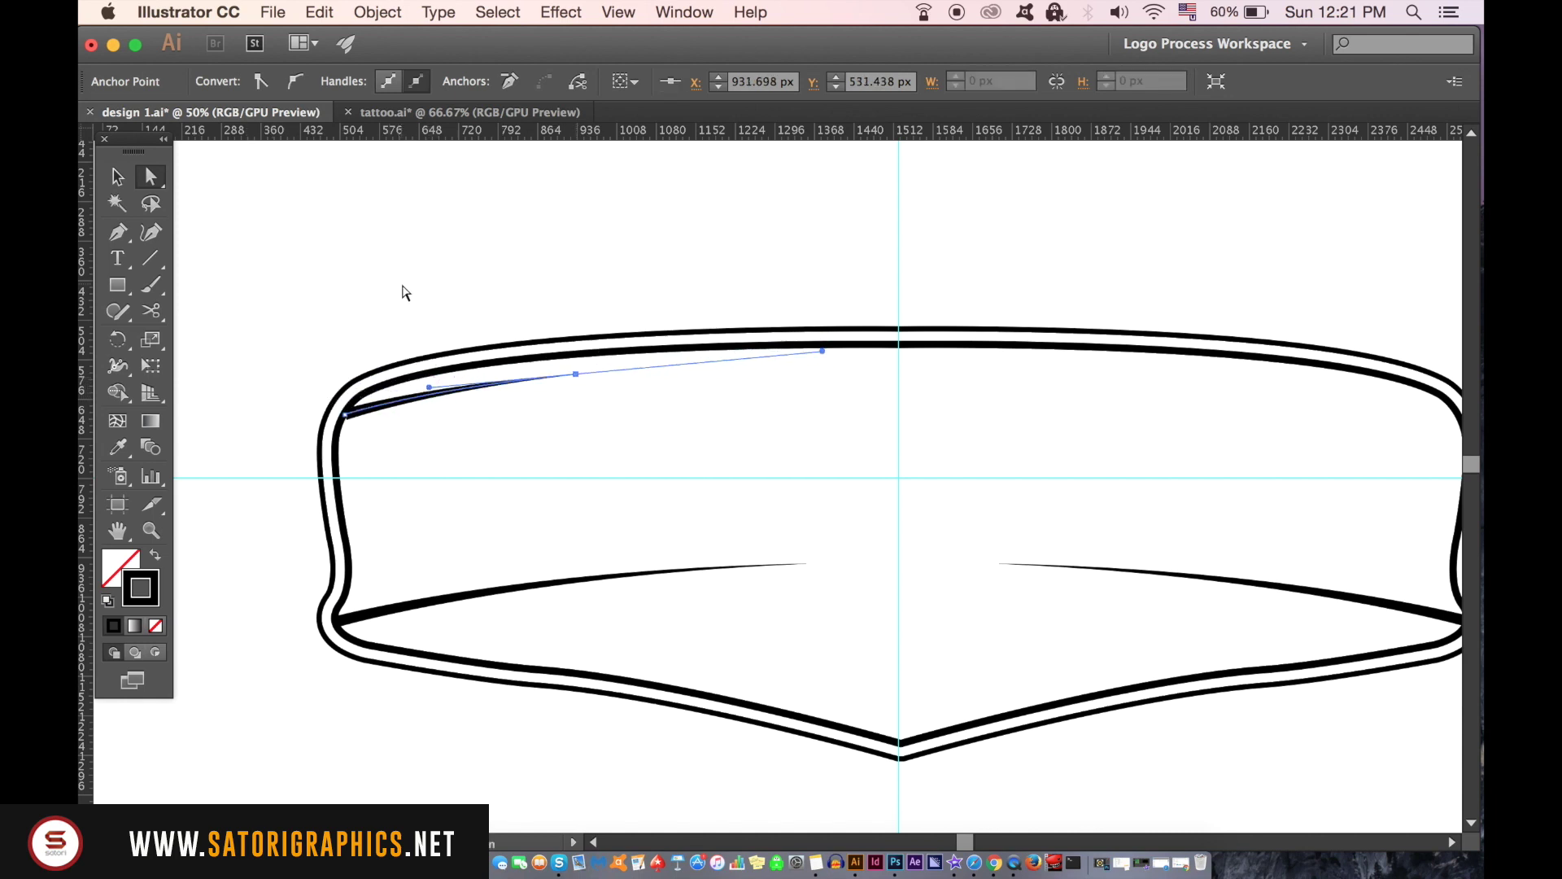
pyautogui.click(351, 271)
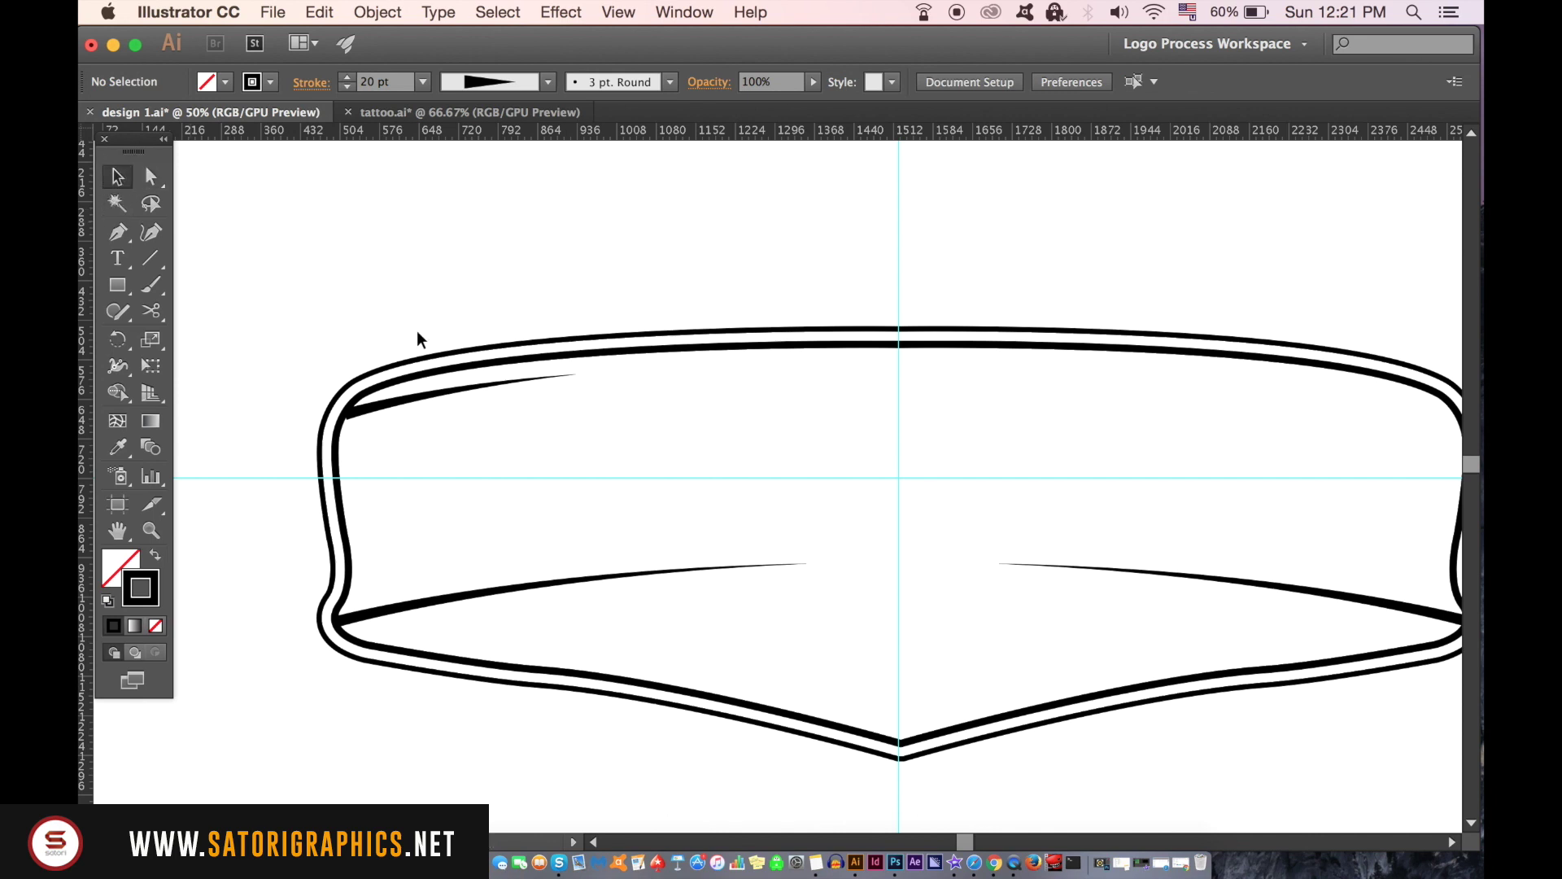
# - Set the top-left swoosh's stroke weight to 14 pt
pyautogui.click(445, 391)
pyautogui.click(423, 83)
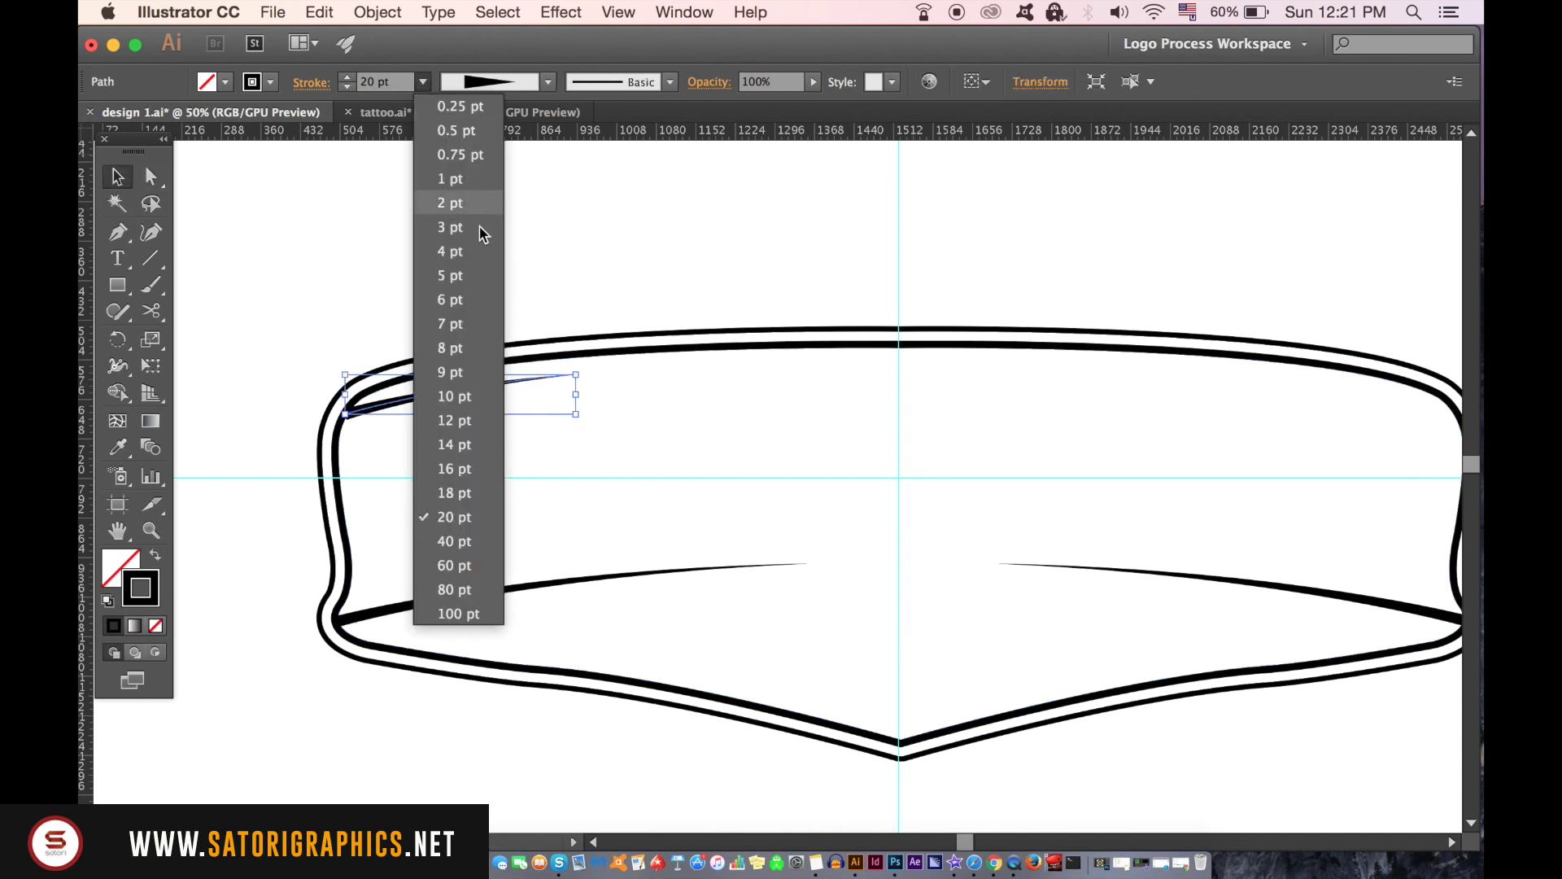
pyautogui.click(469, 443)
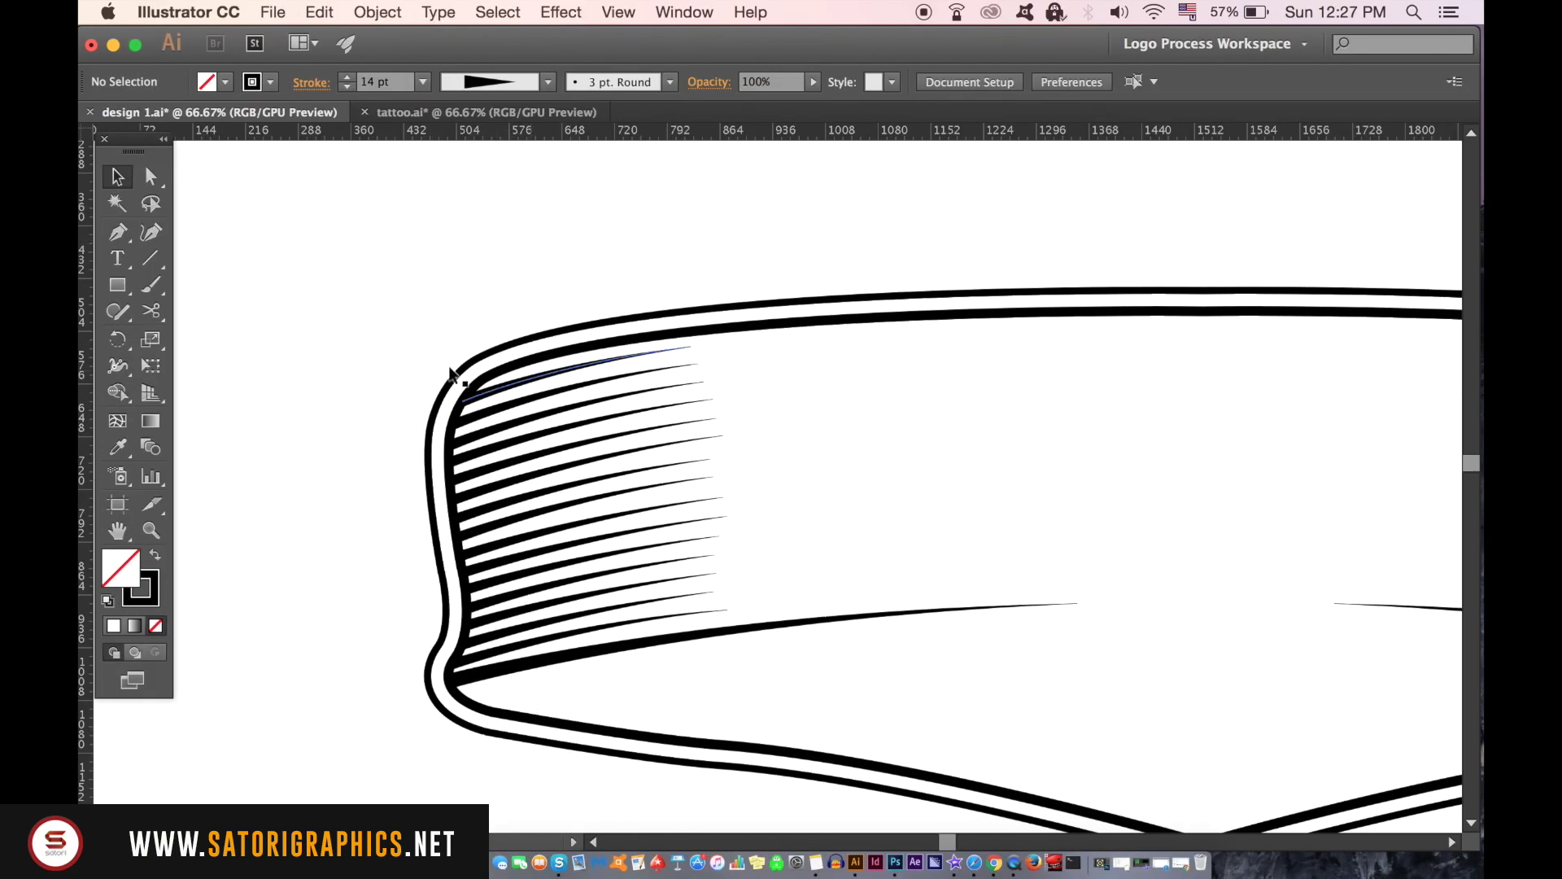
pyautogui.scroll(2, 549, 388)
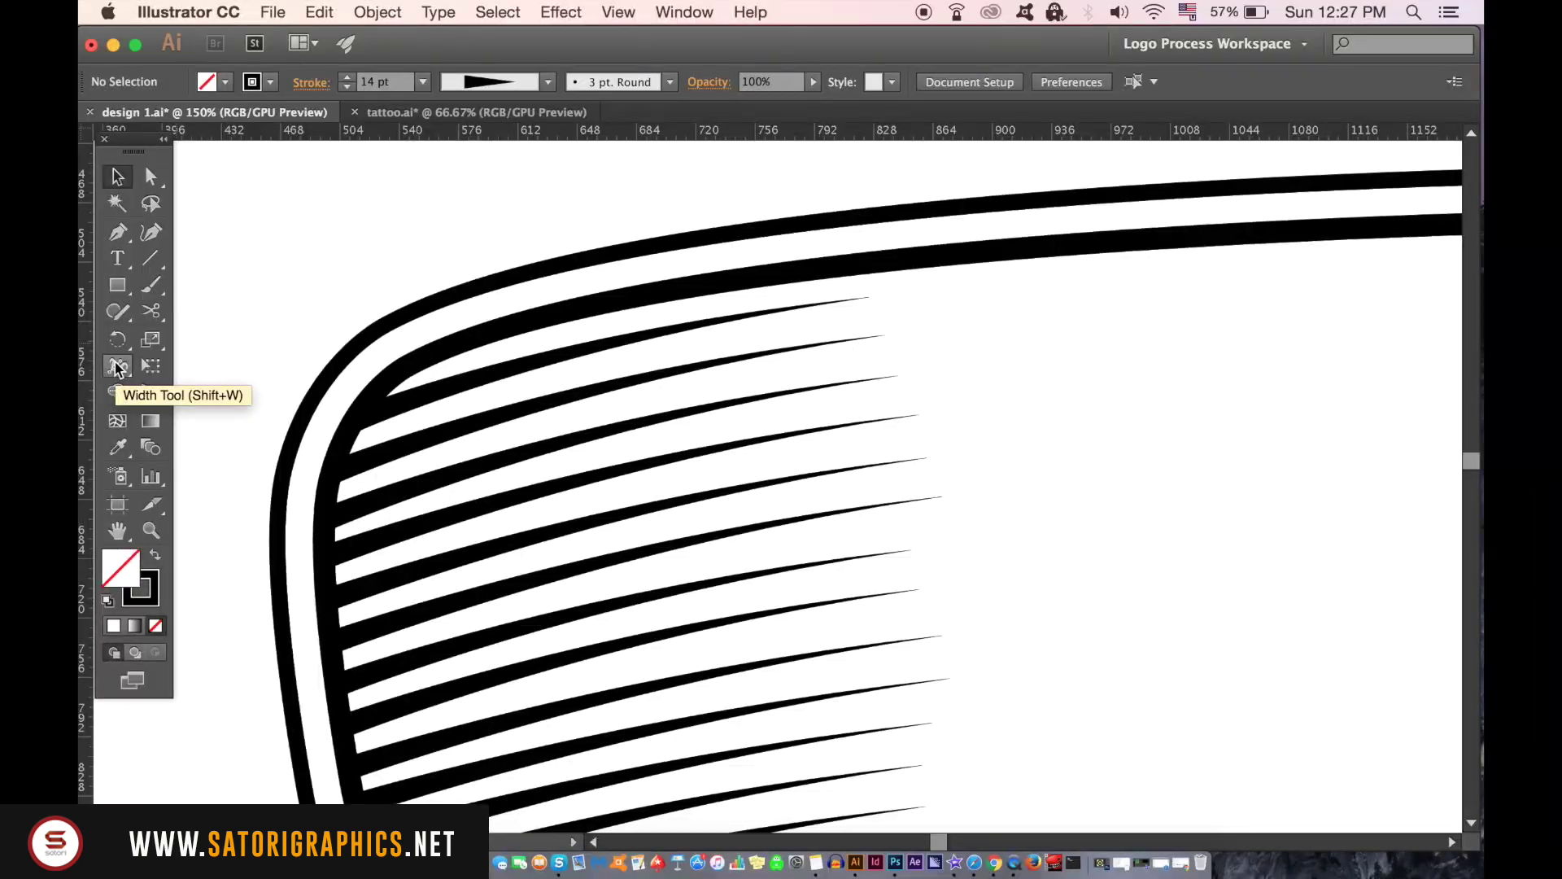
# - Adjust the top hatch line's left-end width with the Width Tool so it tapers
pyautogui.click(118, 364)
pyautogui.moveTo(439, 381); pyautogui.dragTo(397, 406)
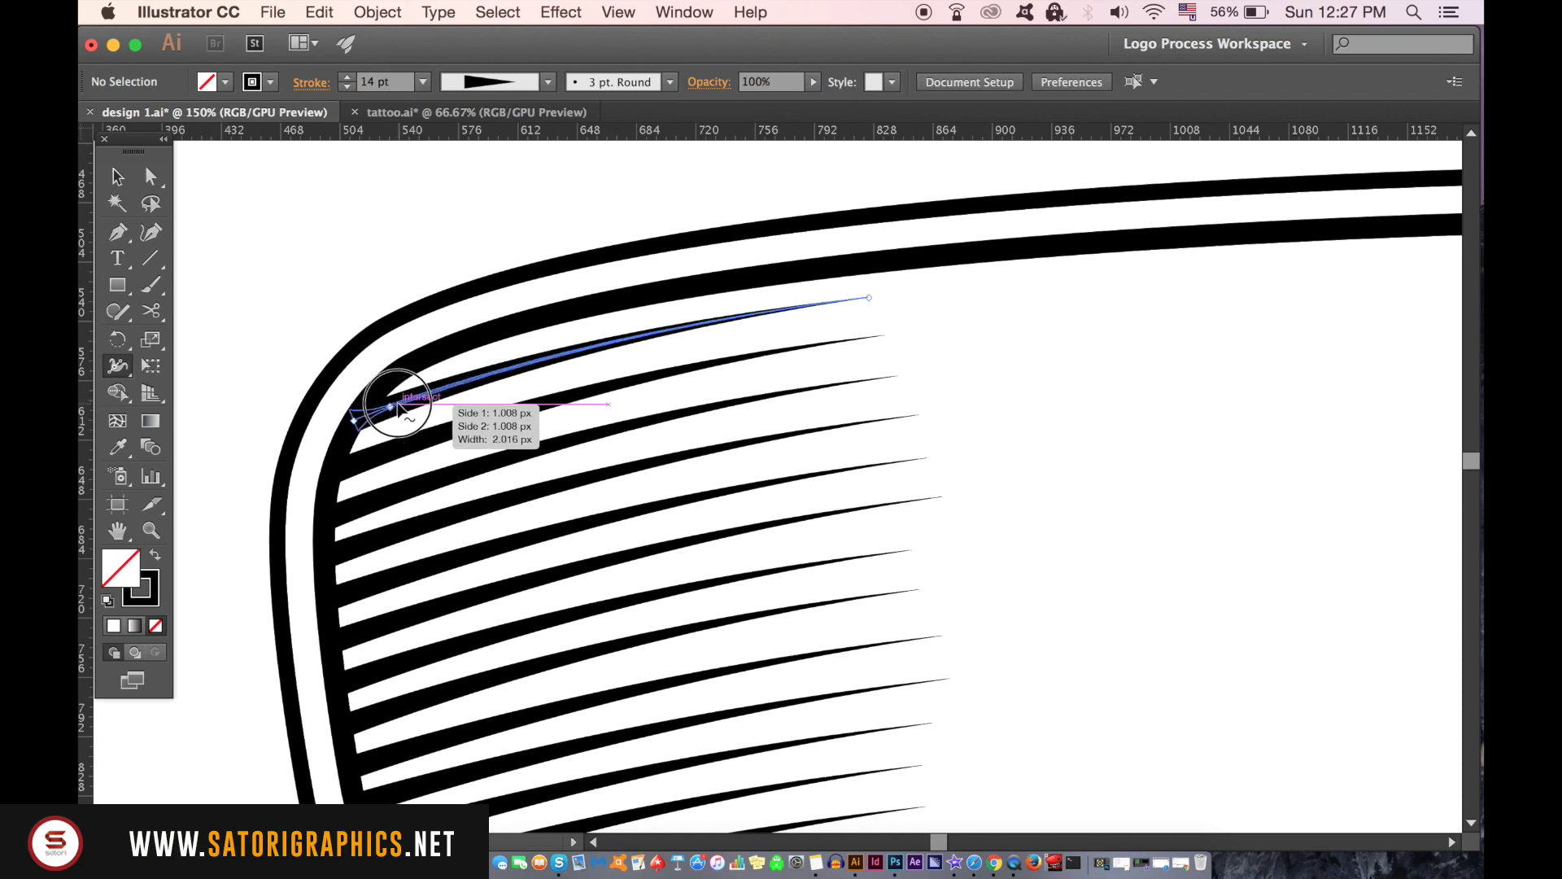
pyautogui.moveTo(399, 409); pyautogui.dragTo(398, 369)
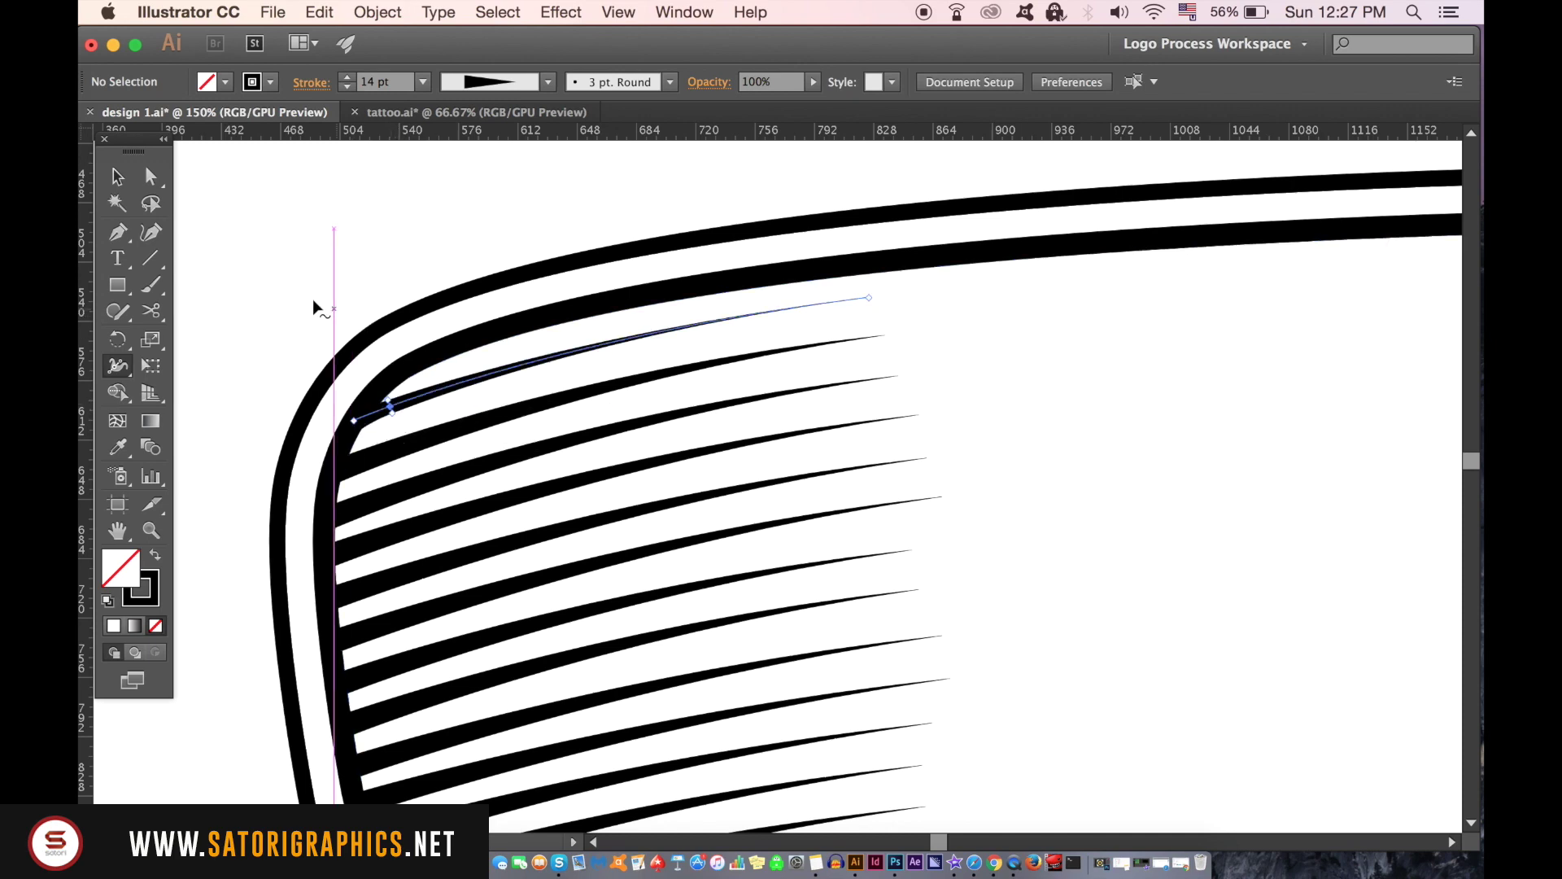
pyautogui.click(127, 181)
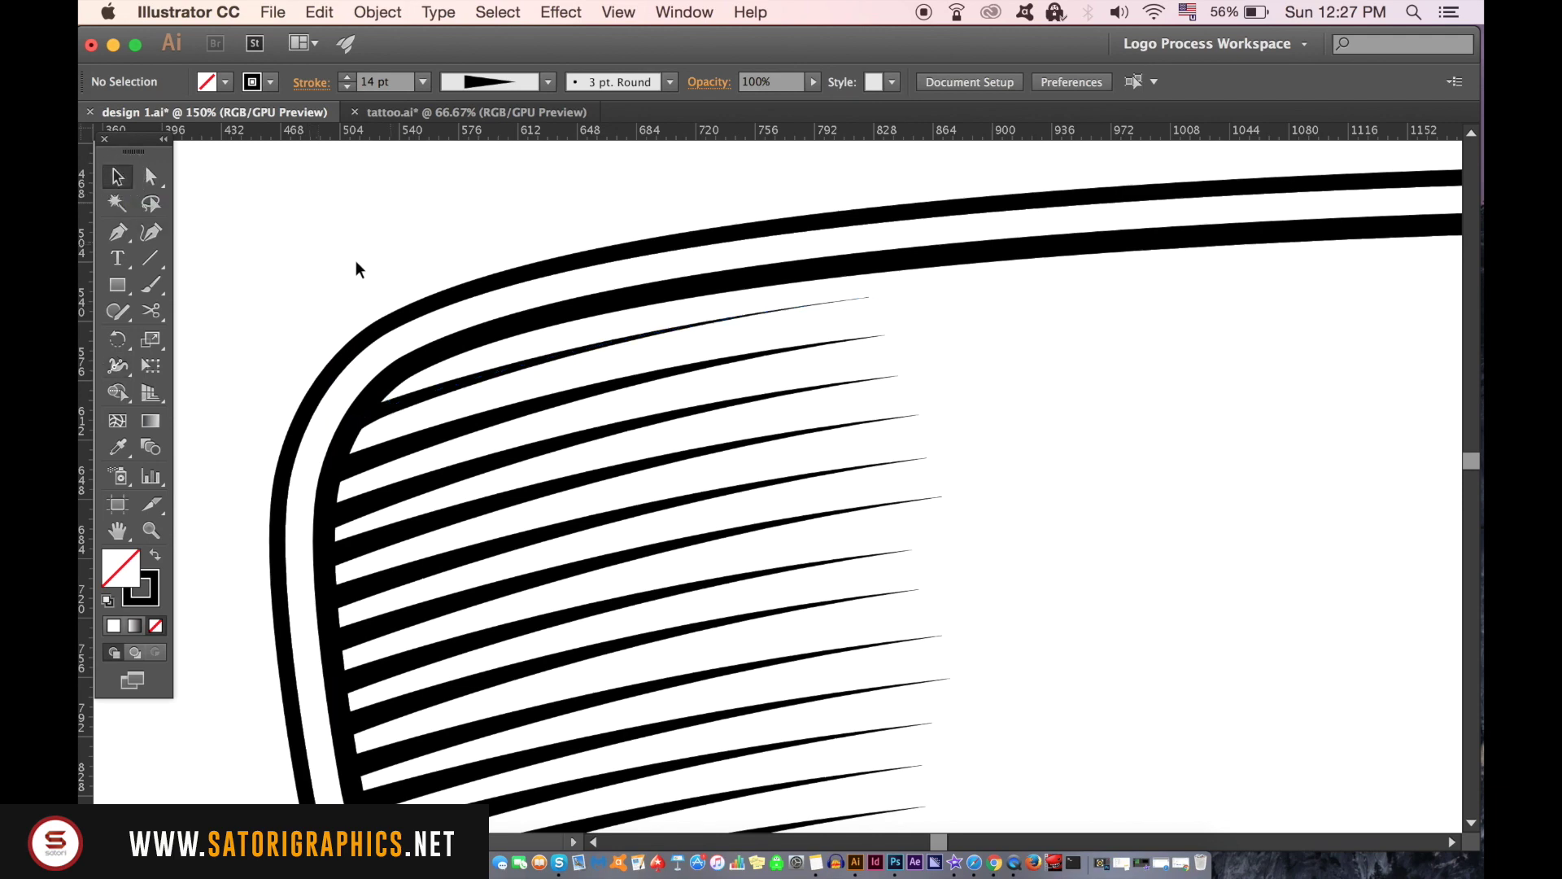
pyautogui.scroll(-1, 516, 412)
pyautogui.scroll(-1, 614, 432)
pyautogui.scroll(-1, 892, 475)
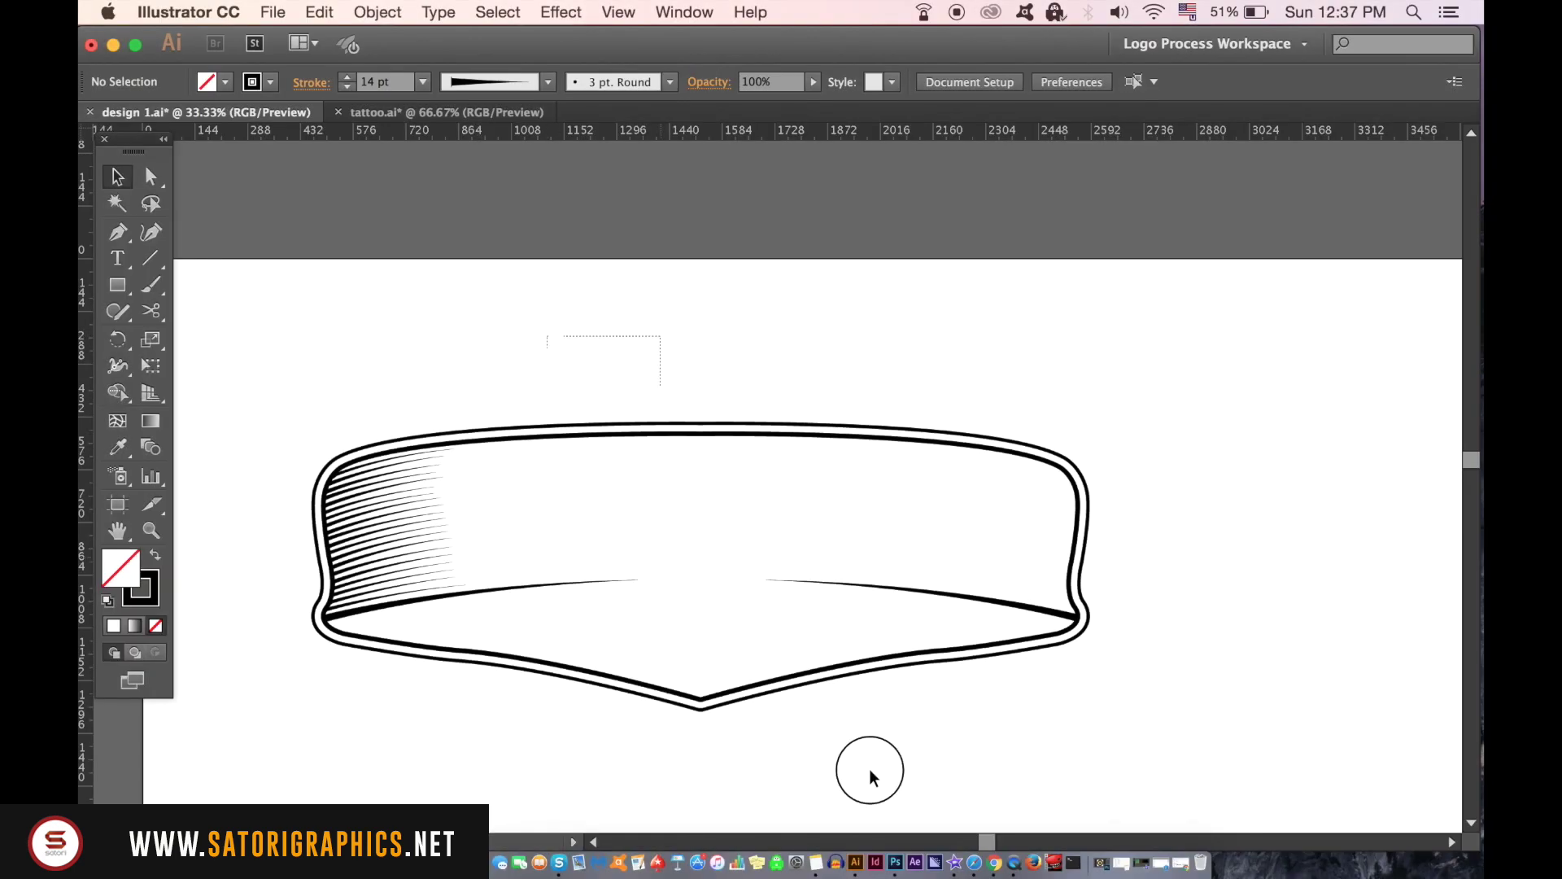
# - Lock the banner outline in place
pyautogui.moveTo(551, 341); pyautogui.dragTo(924, 786)
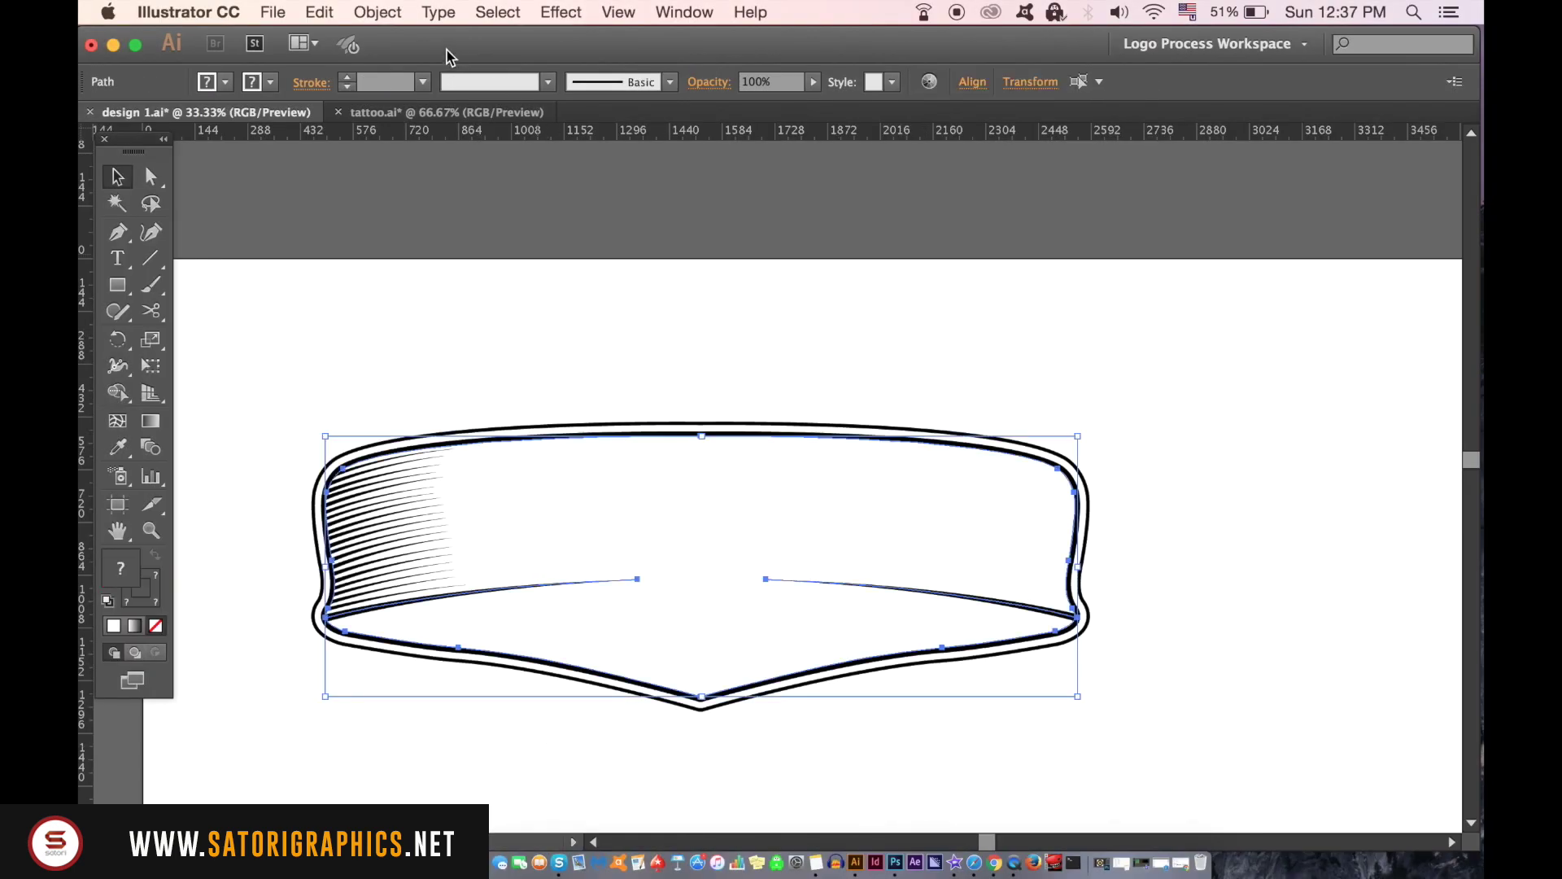
pyautogui.click(379, 11)
pyautogui.moveTo(384, 134)
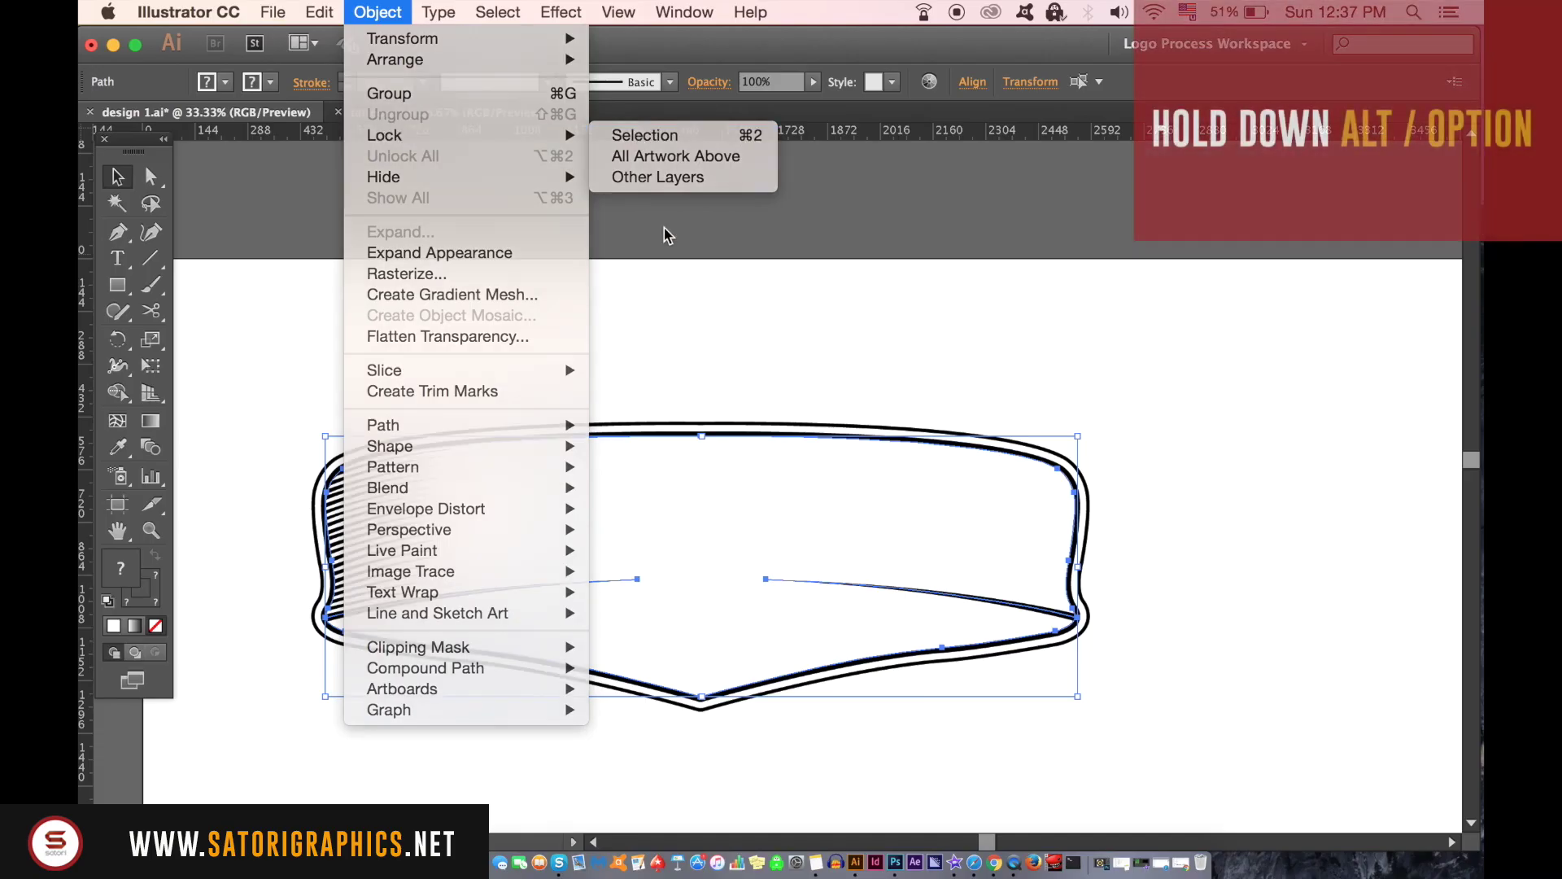
pyautogui.click(715, 131)
# - Copy the left hatch group, reflect it horizontally, and place it at the banner's right end
pyautogui.click(452, 573)
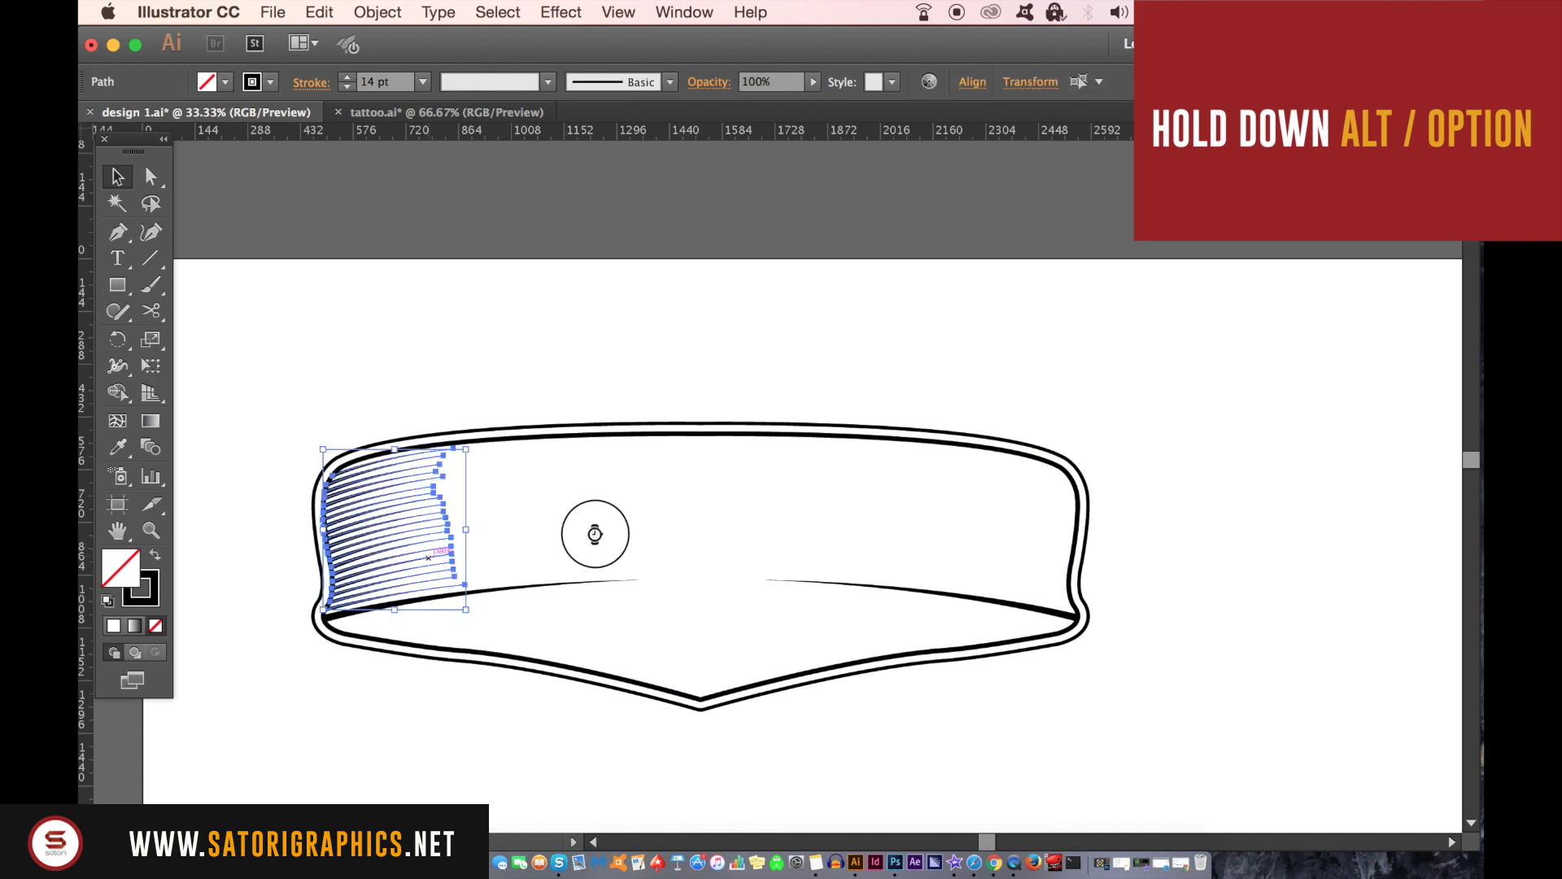
pyautogui.moveTo(439, 558); pyautogui.dragTo(754, 528)
pyautogui.click(378, 11)
pyautogui.moveTo(401, 39)
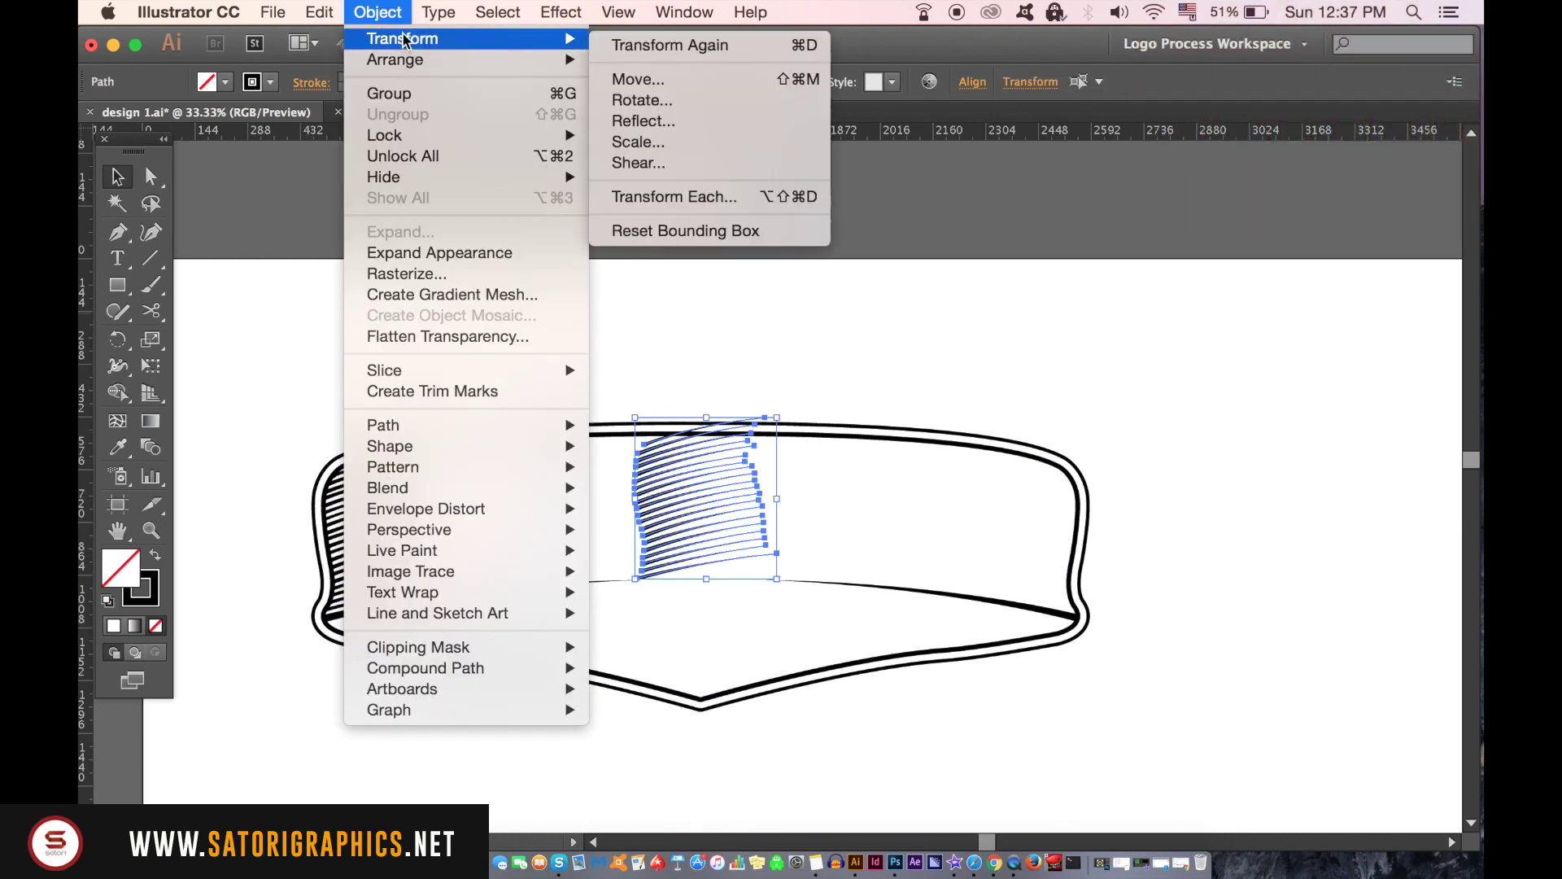
pyautogui.click(648, 115)
pyautogui.click(1301, 655)
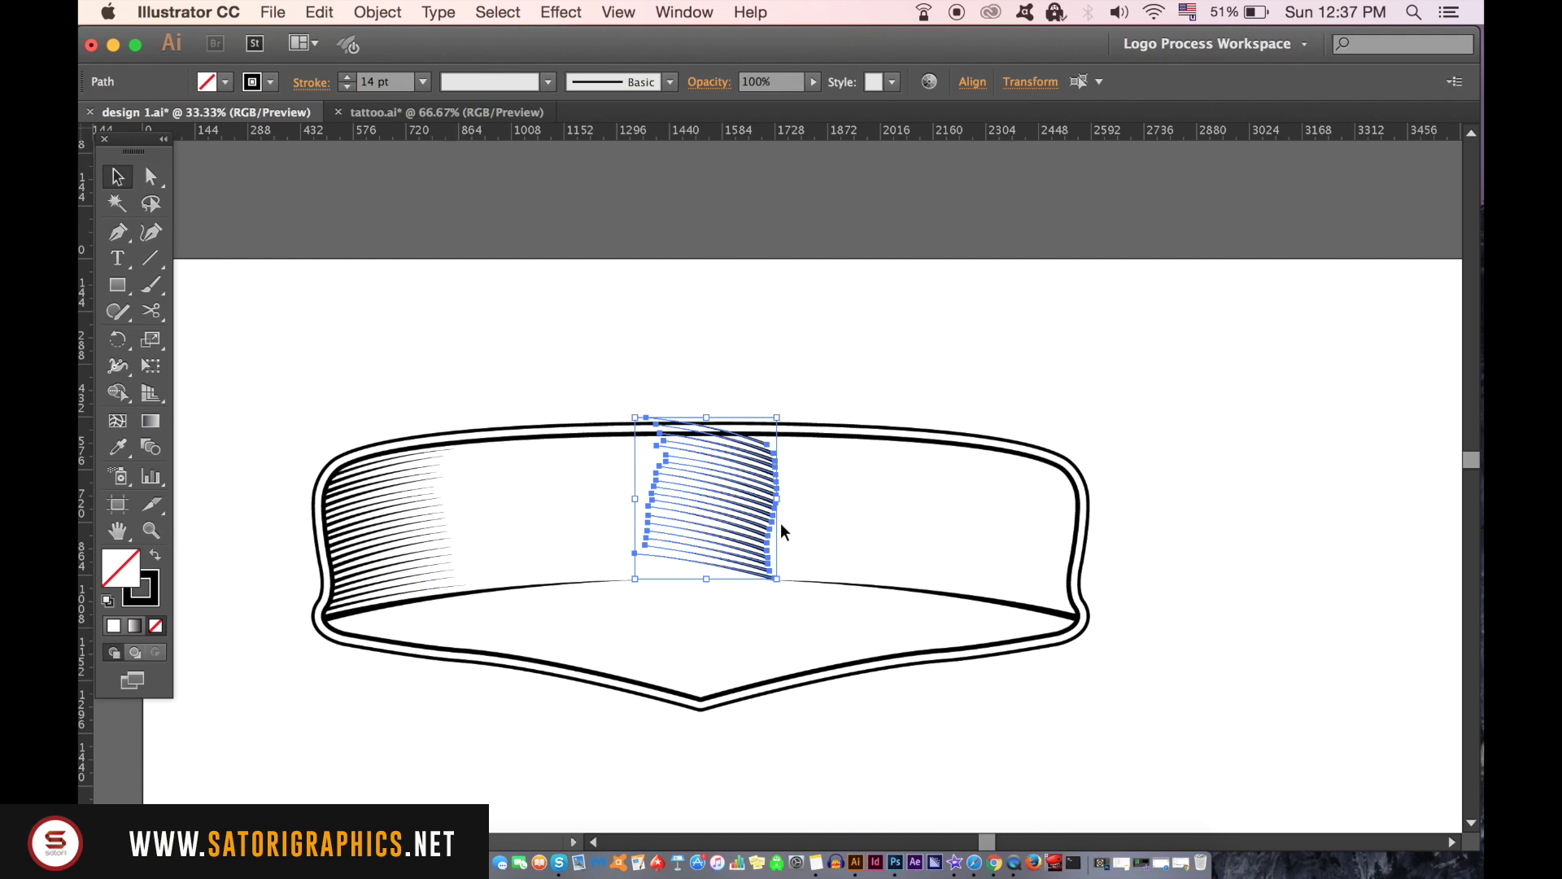
pyautogui.moveTo(781, 523); pyautogui.dragTo(1040, 555)
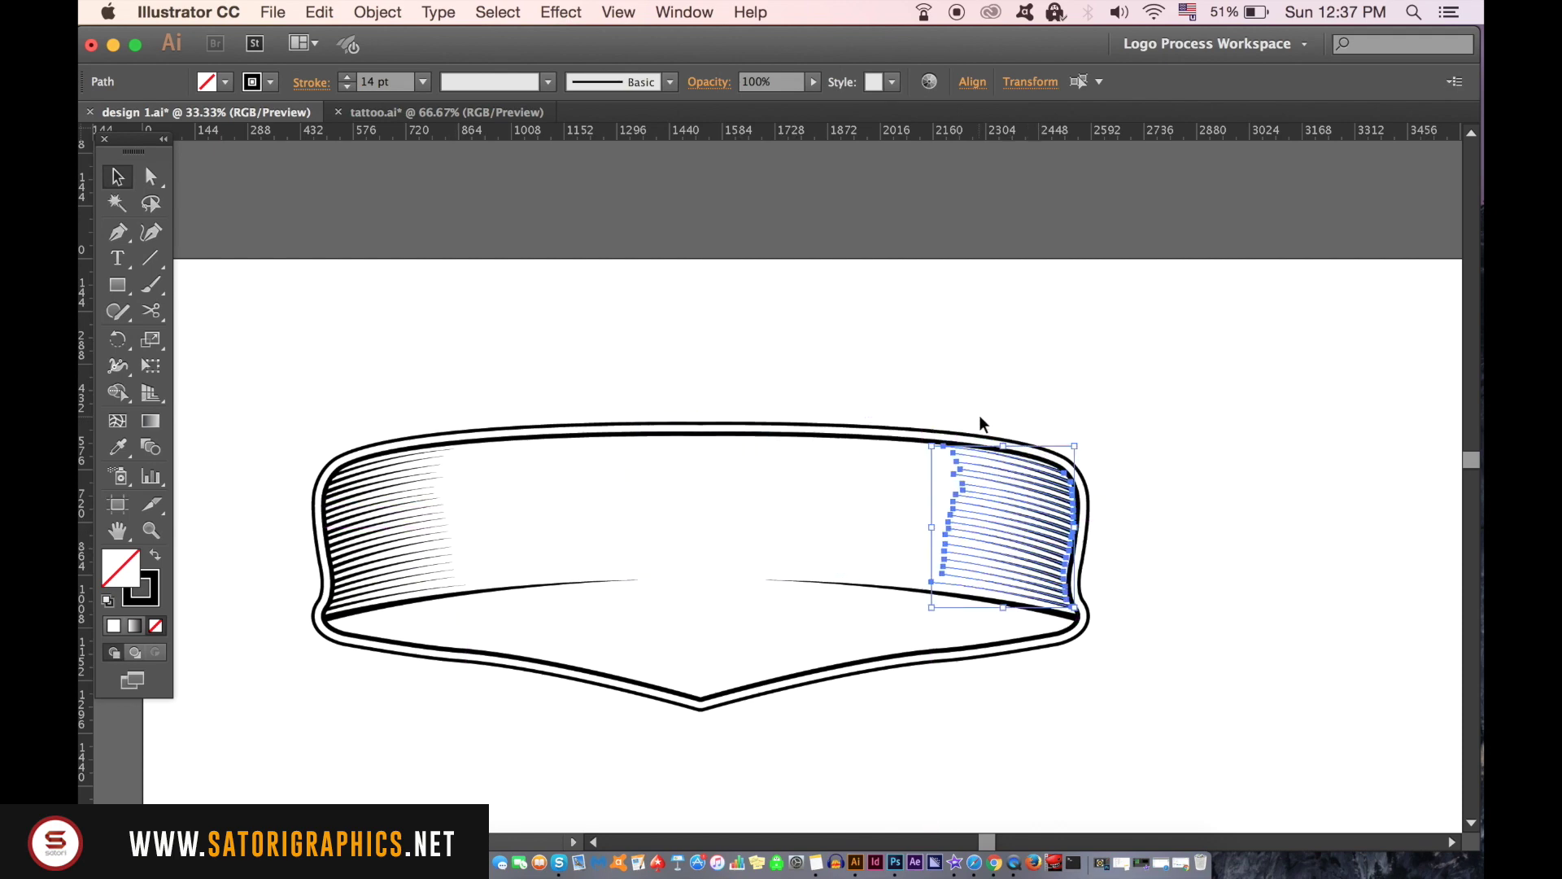
pyautogui.press('Right')
pyautogui.press('Right')
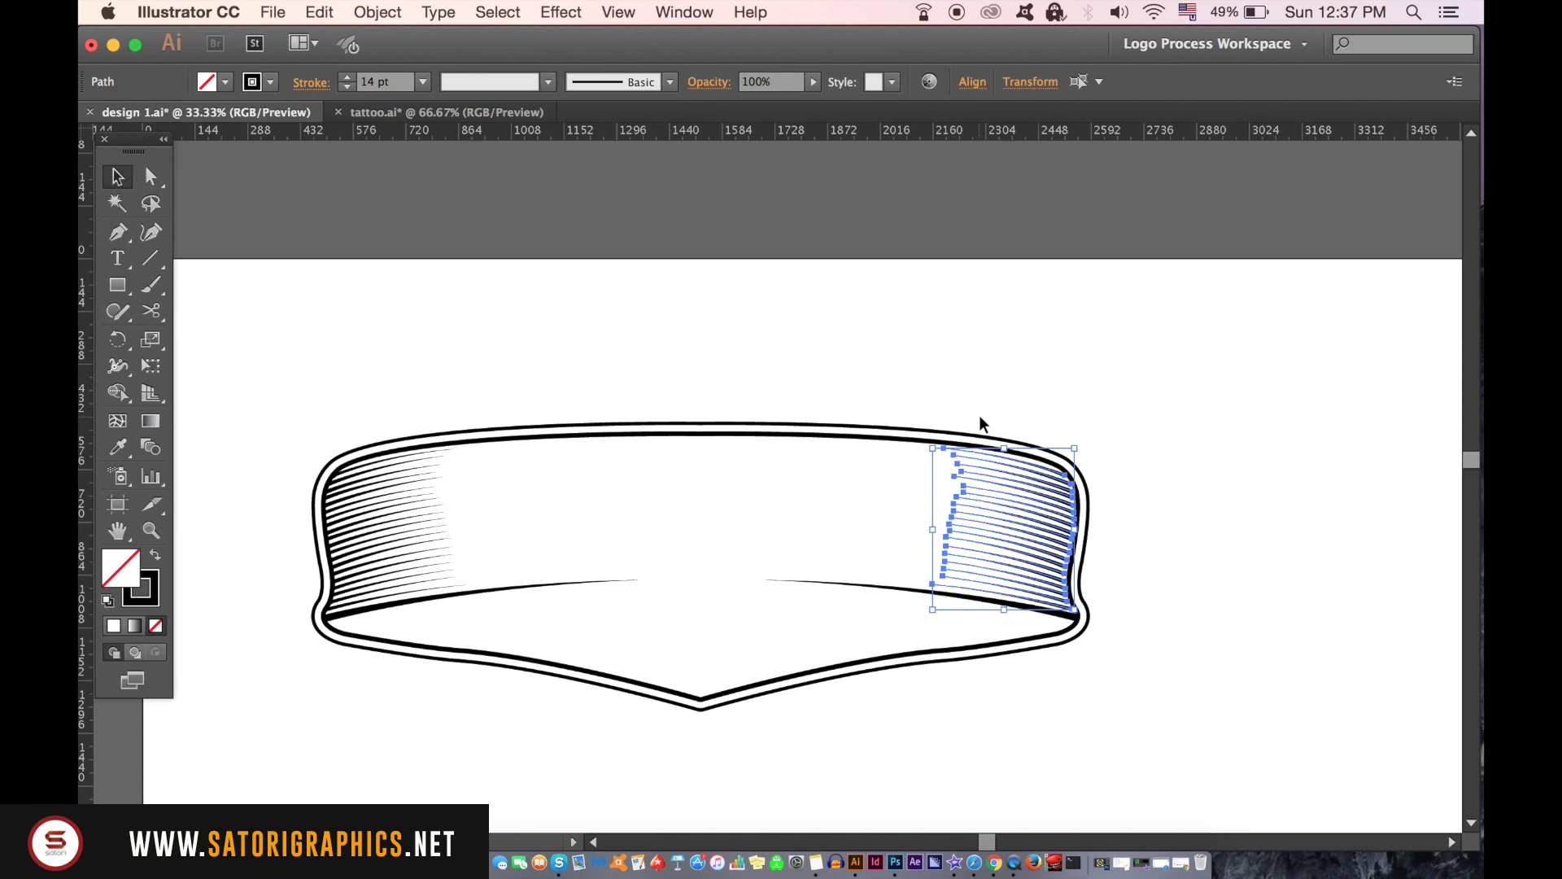
pyautogui.press('Right')
pyautogui.click(1230, 353)
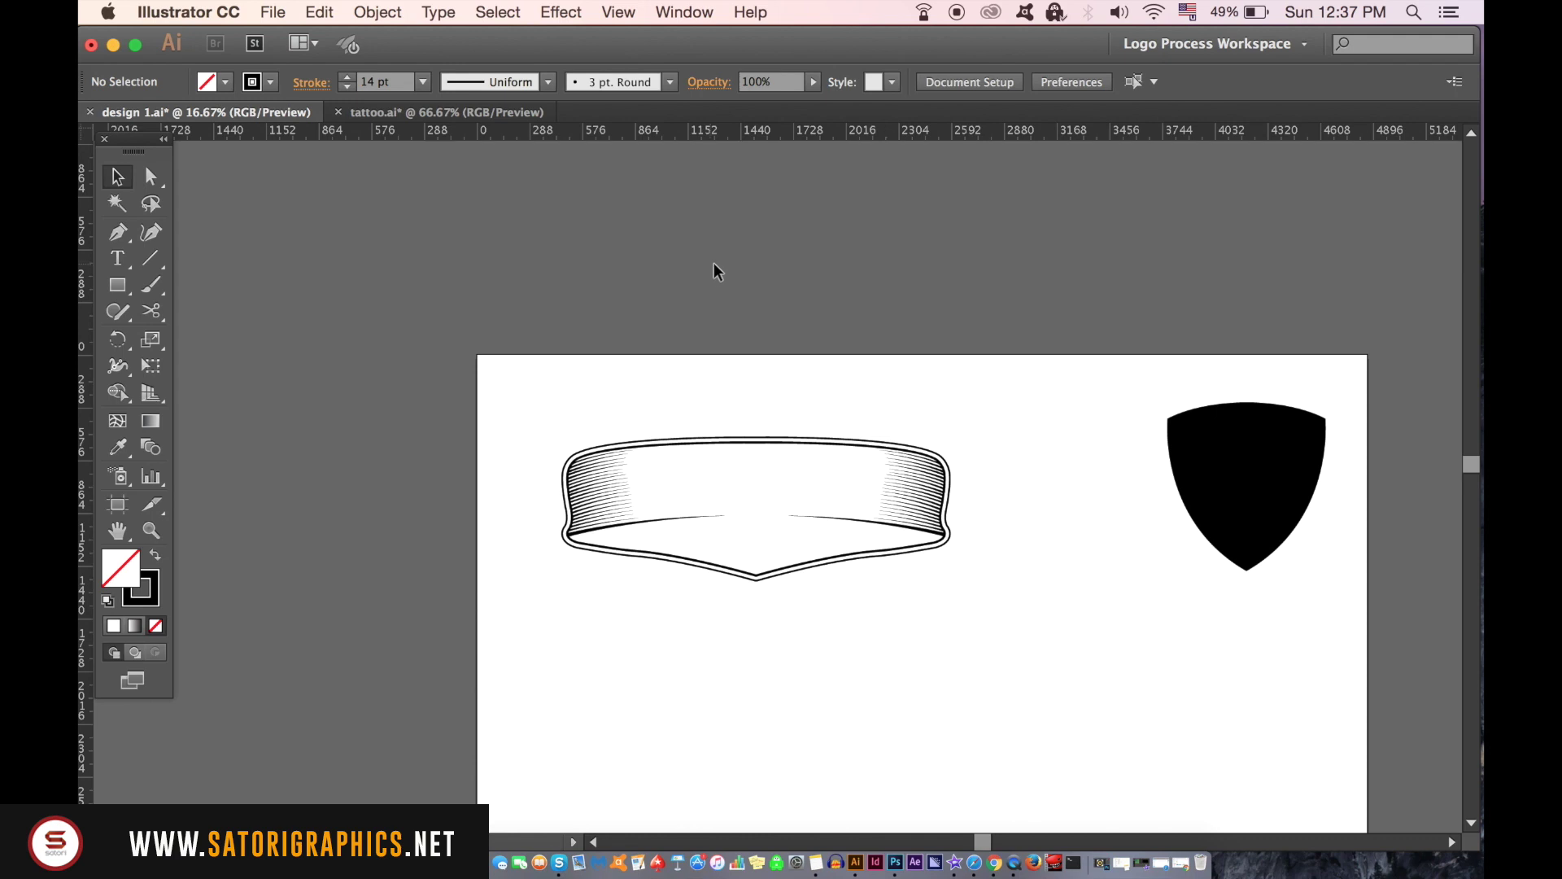
# - Unlock all artwork, freeing the banner outline
pyautogui.click(378, 13)
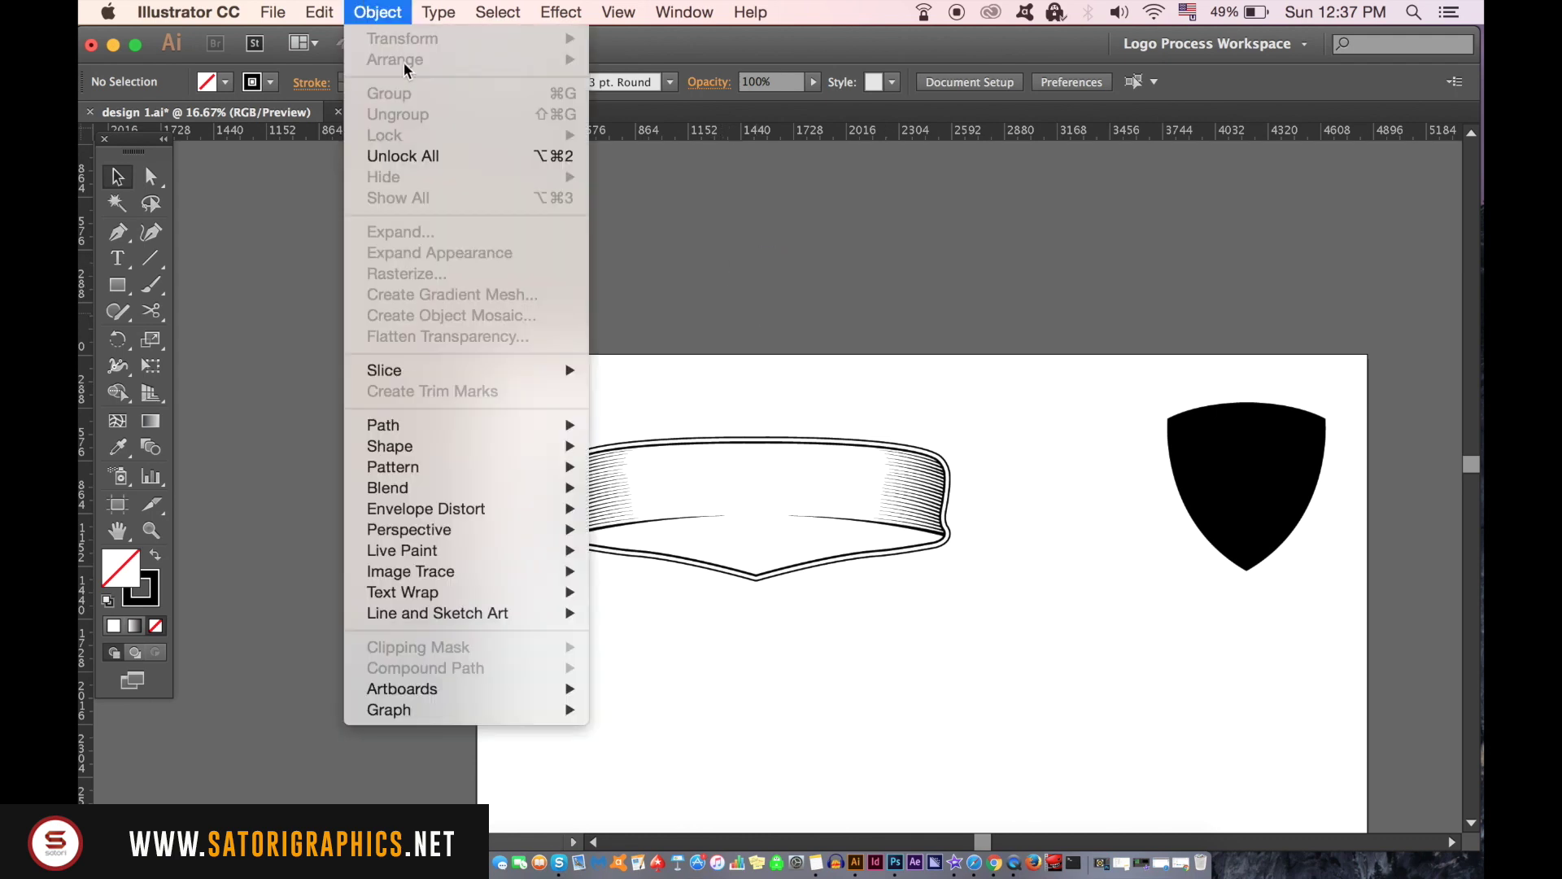
pyautogui.click(442, 159)
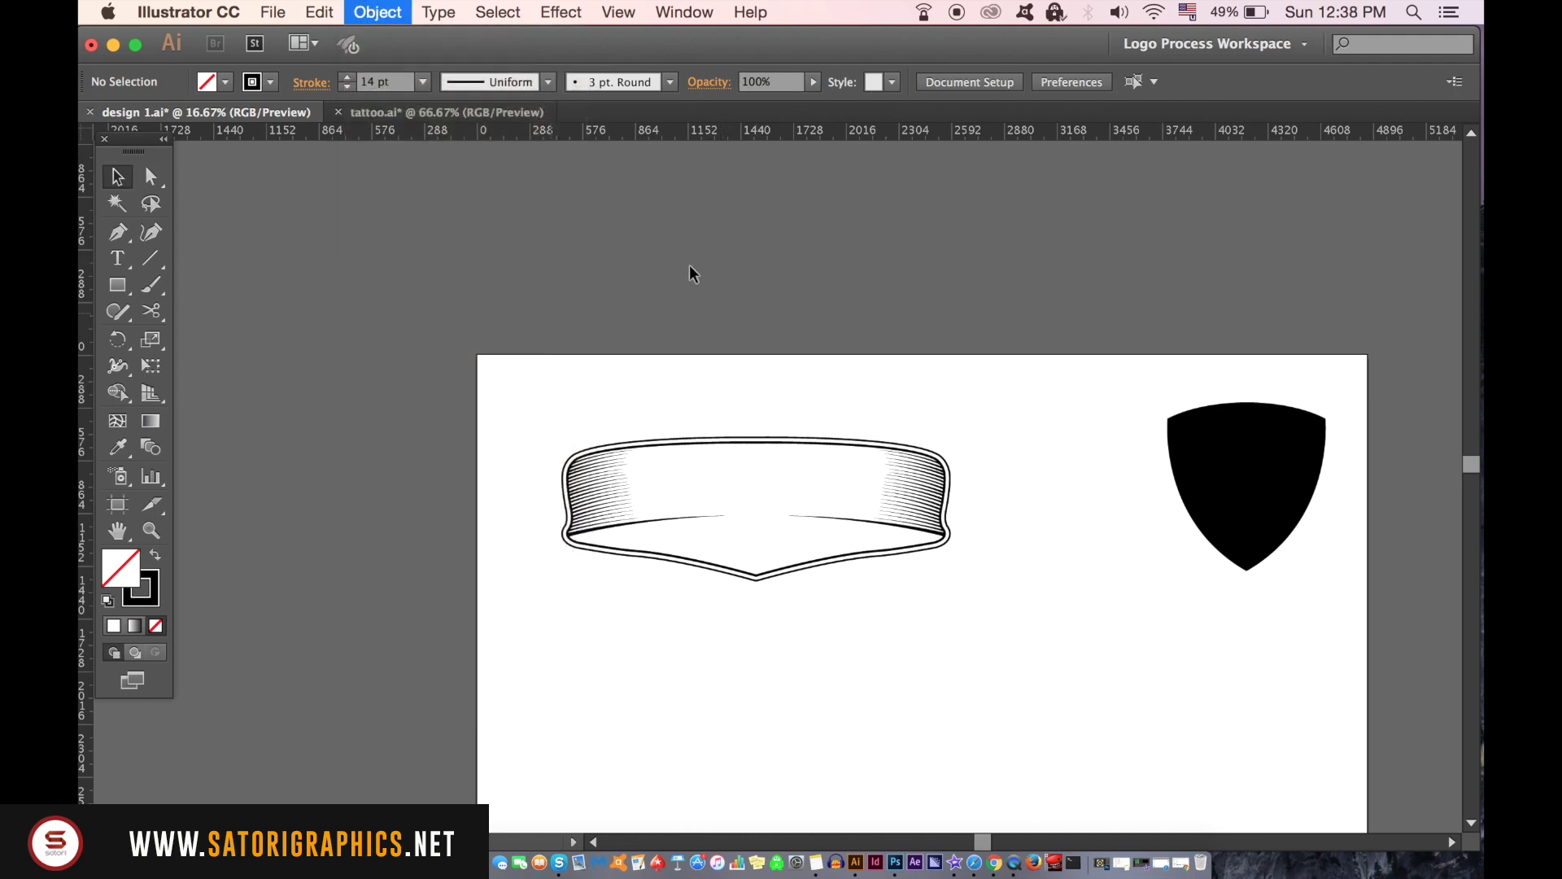
pyautogui.click(604, 352)
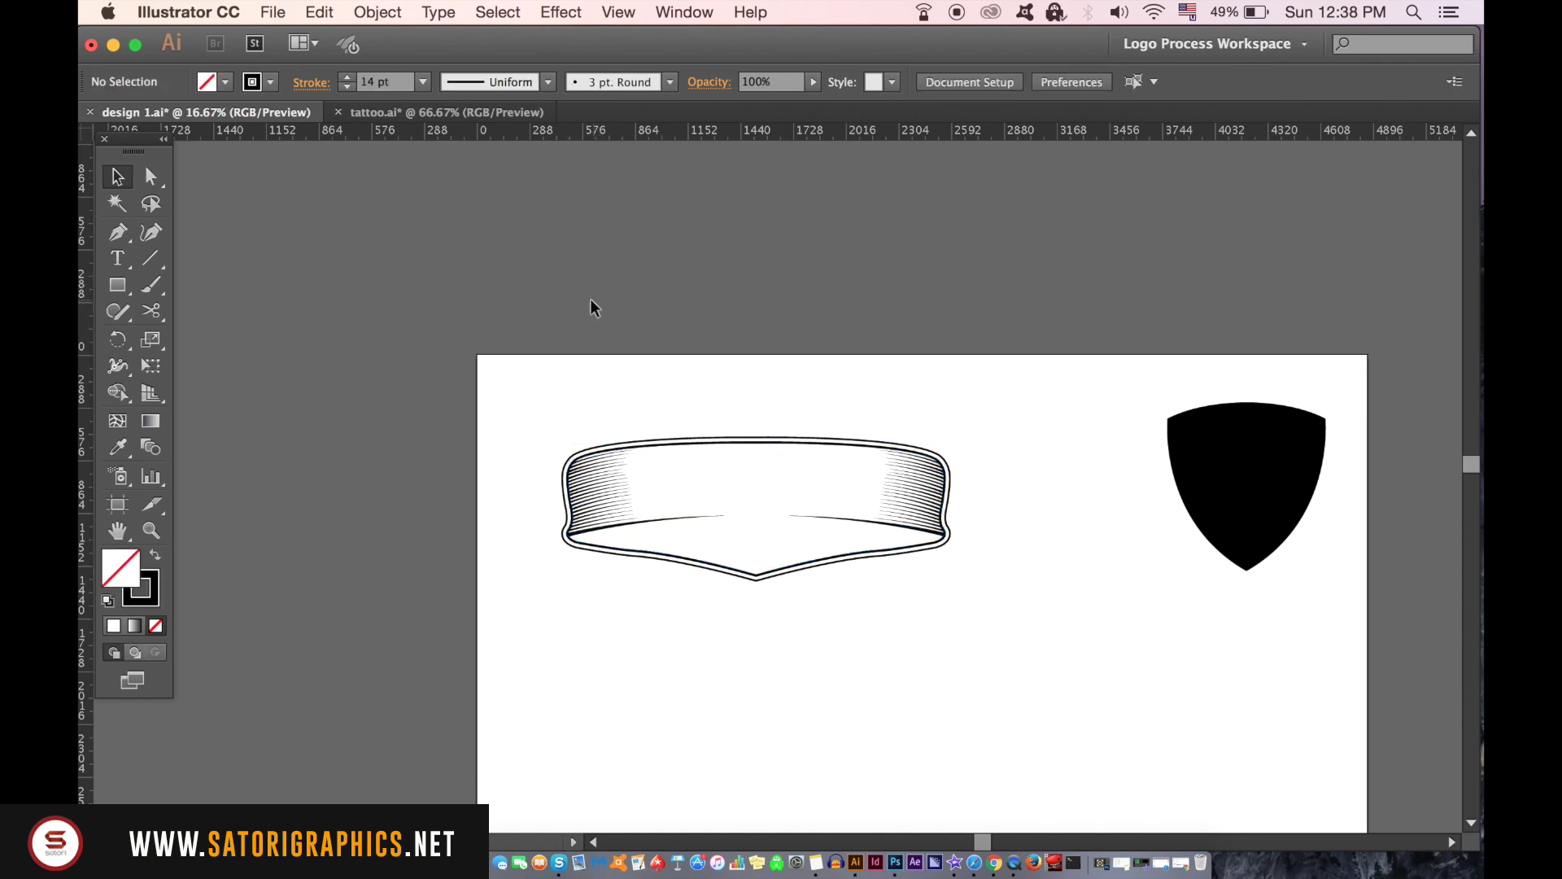
# - Convert the whole banner's strokes to filled shapes with Outline Stroke
pyautogui.moveTo(516, 388); pyautogui.dragTo(1058, 648)
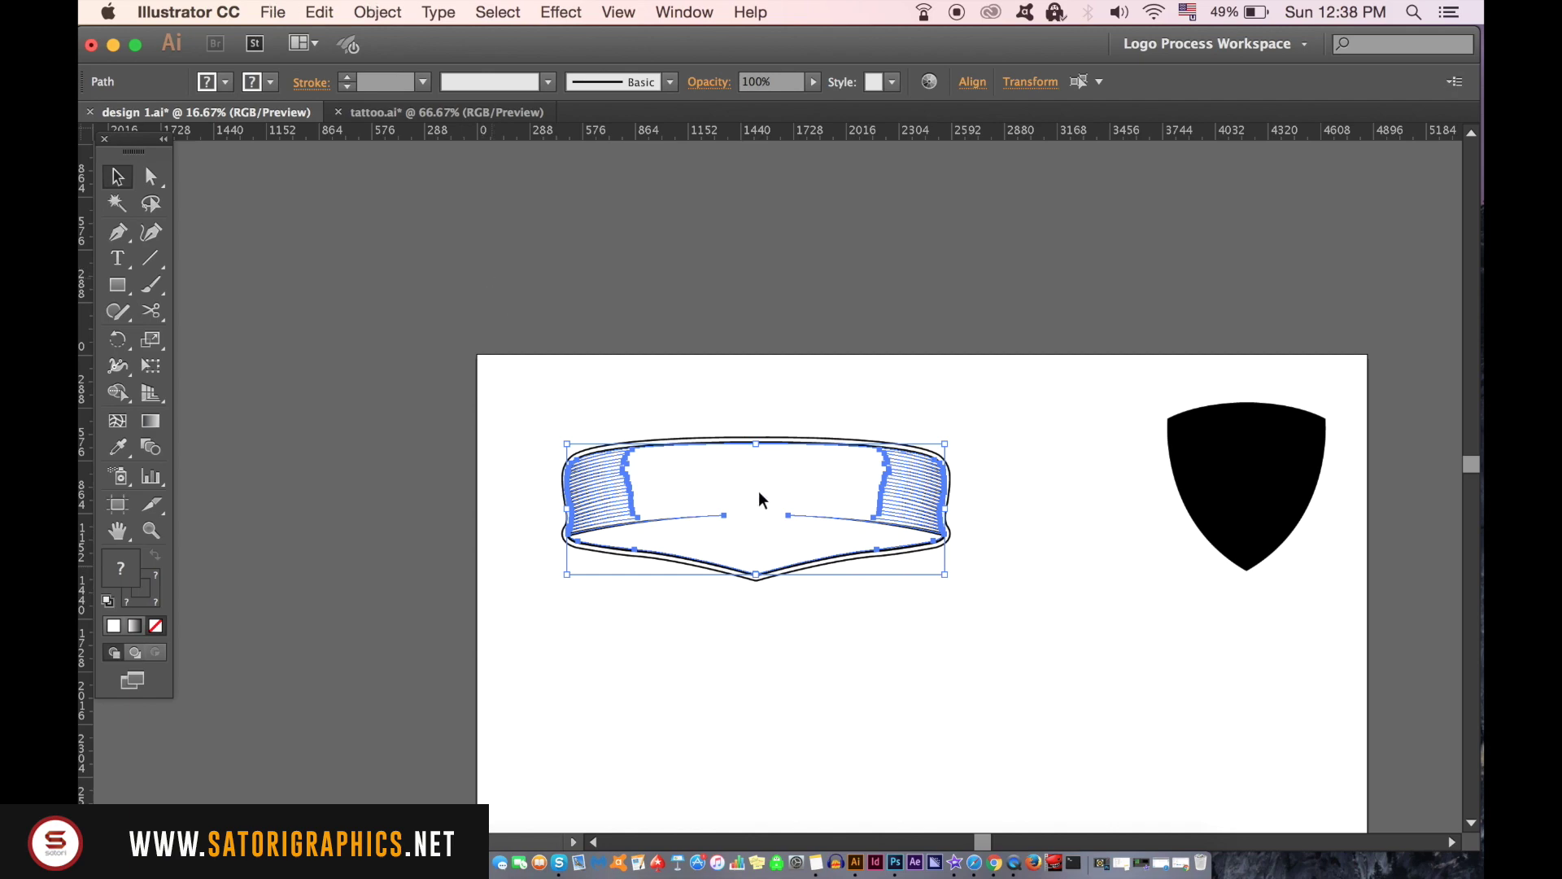
pyautogui.click(765, 559)
pyautogui.click(381, 12)
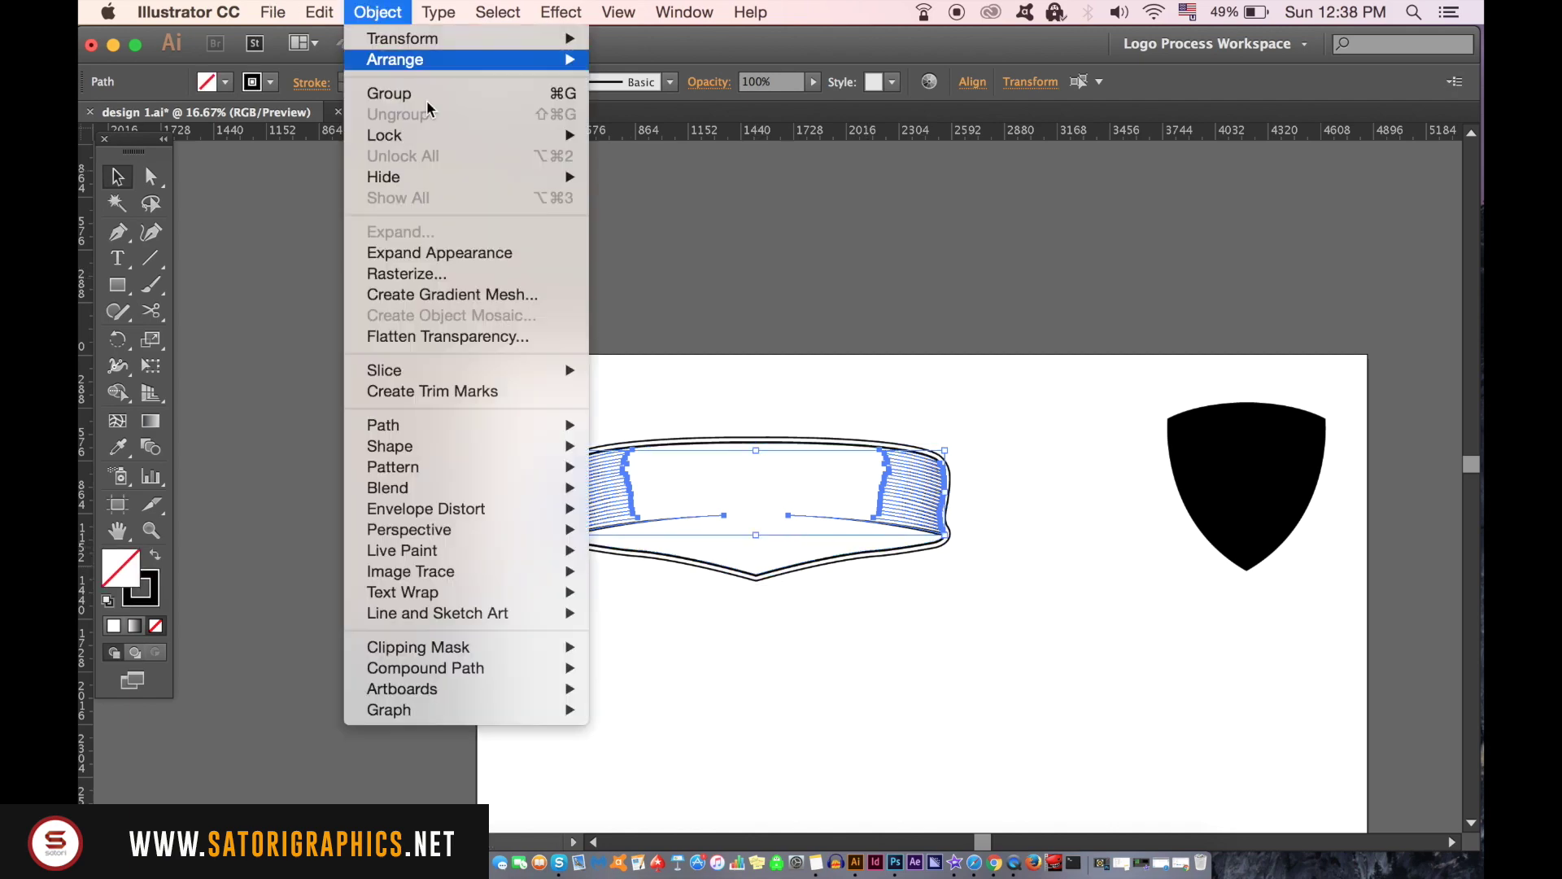
pyautogui.moveTo(486, 209)
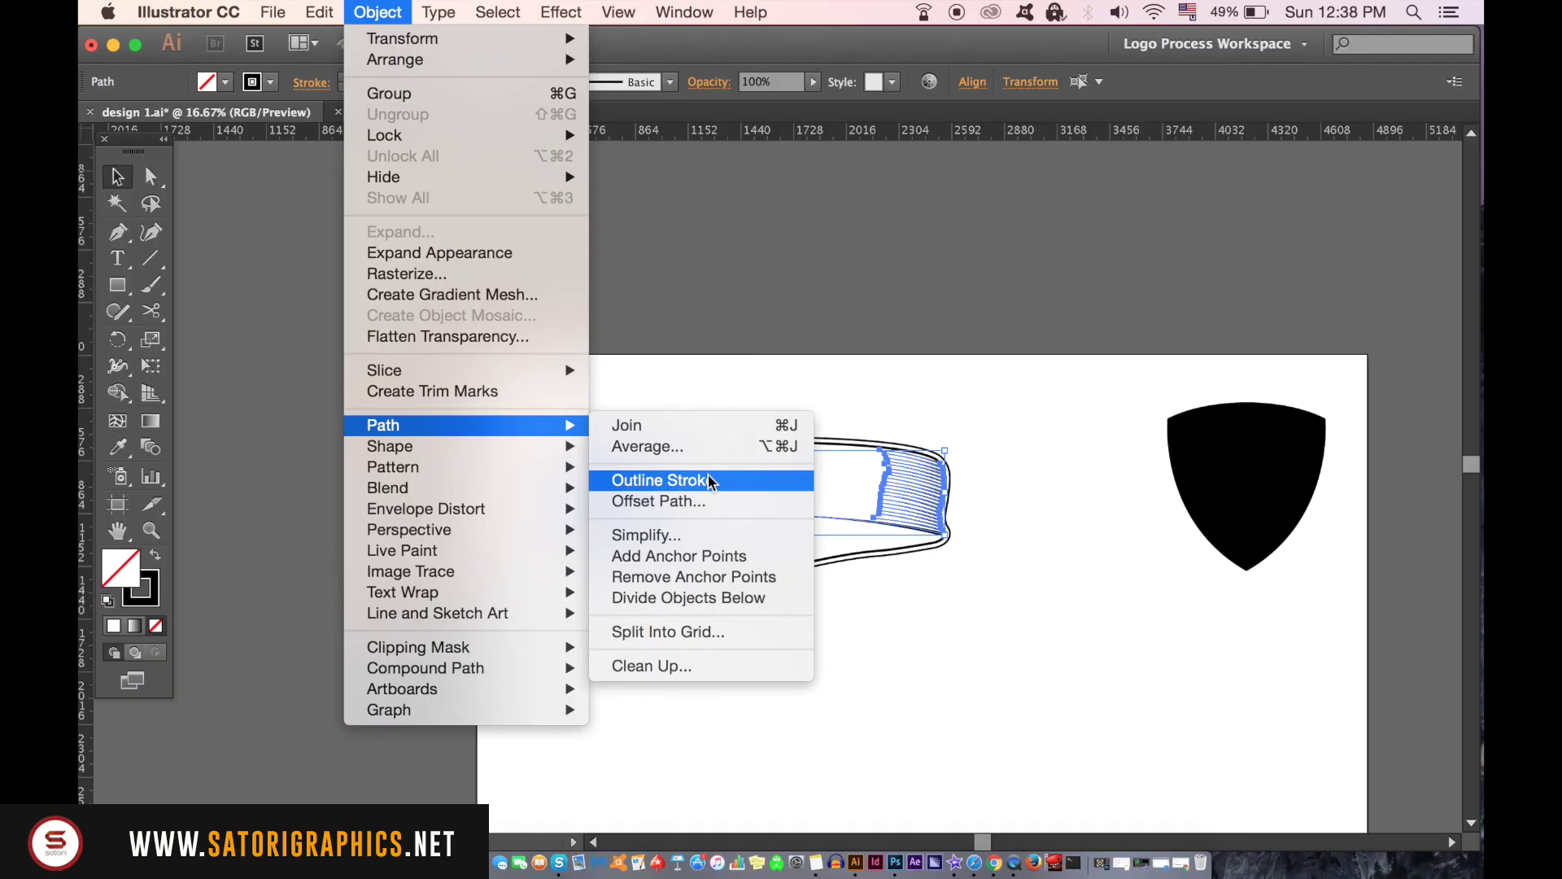
pyautogui.click(712, 482)
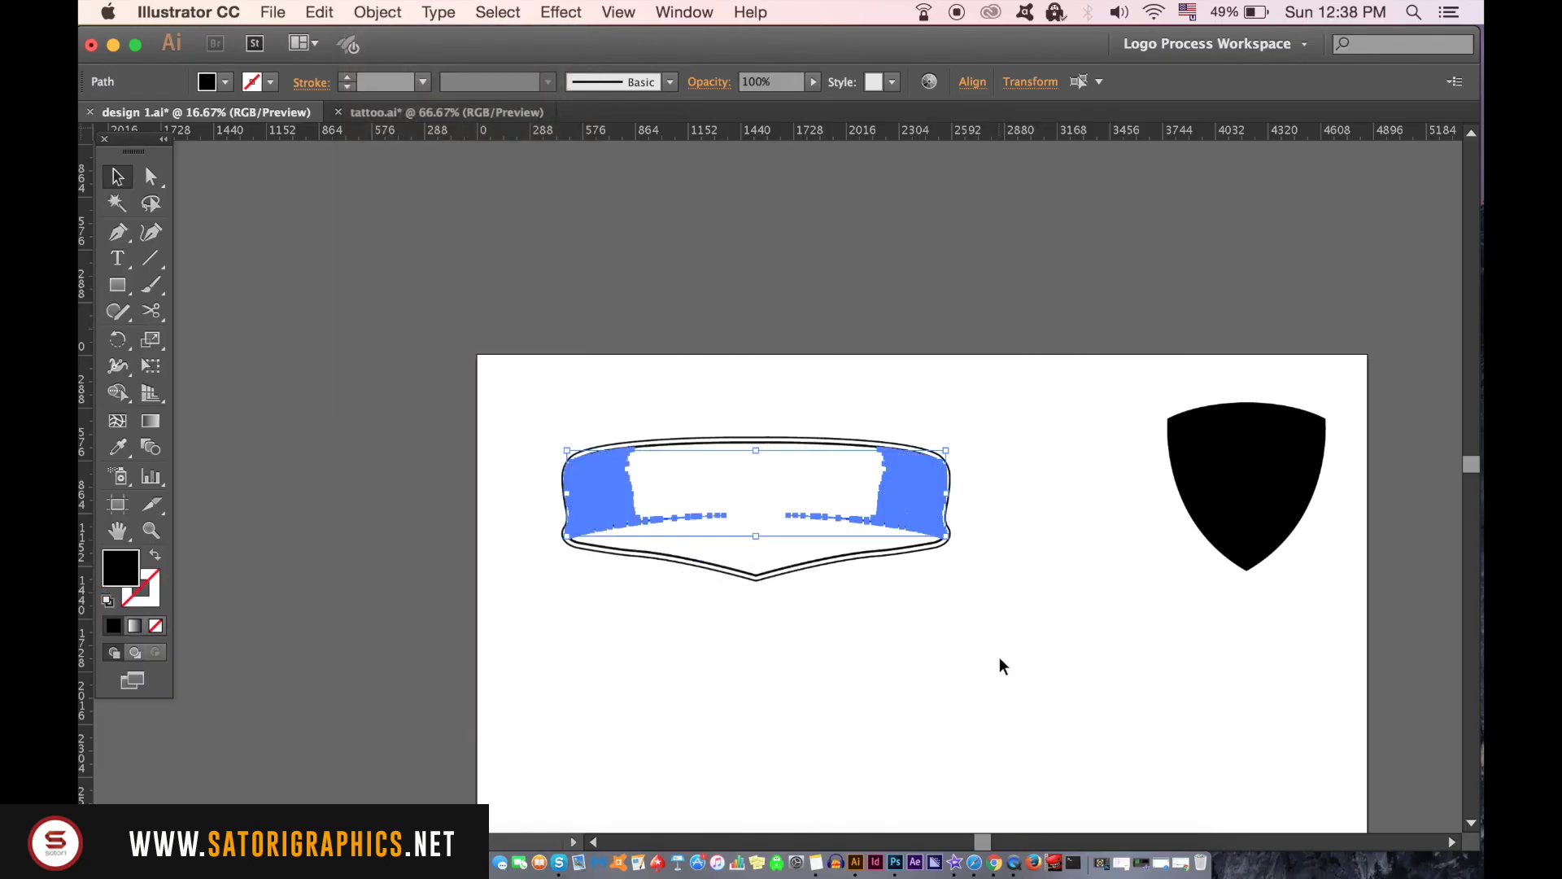
pyautogui.click(1000, 656)
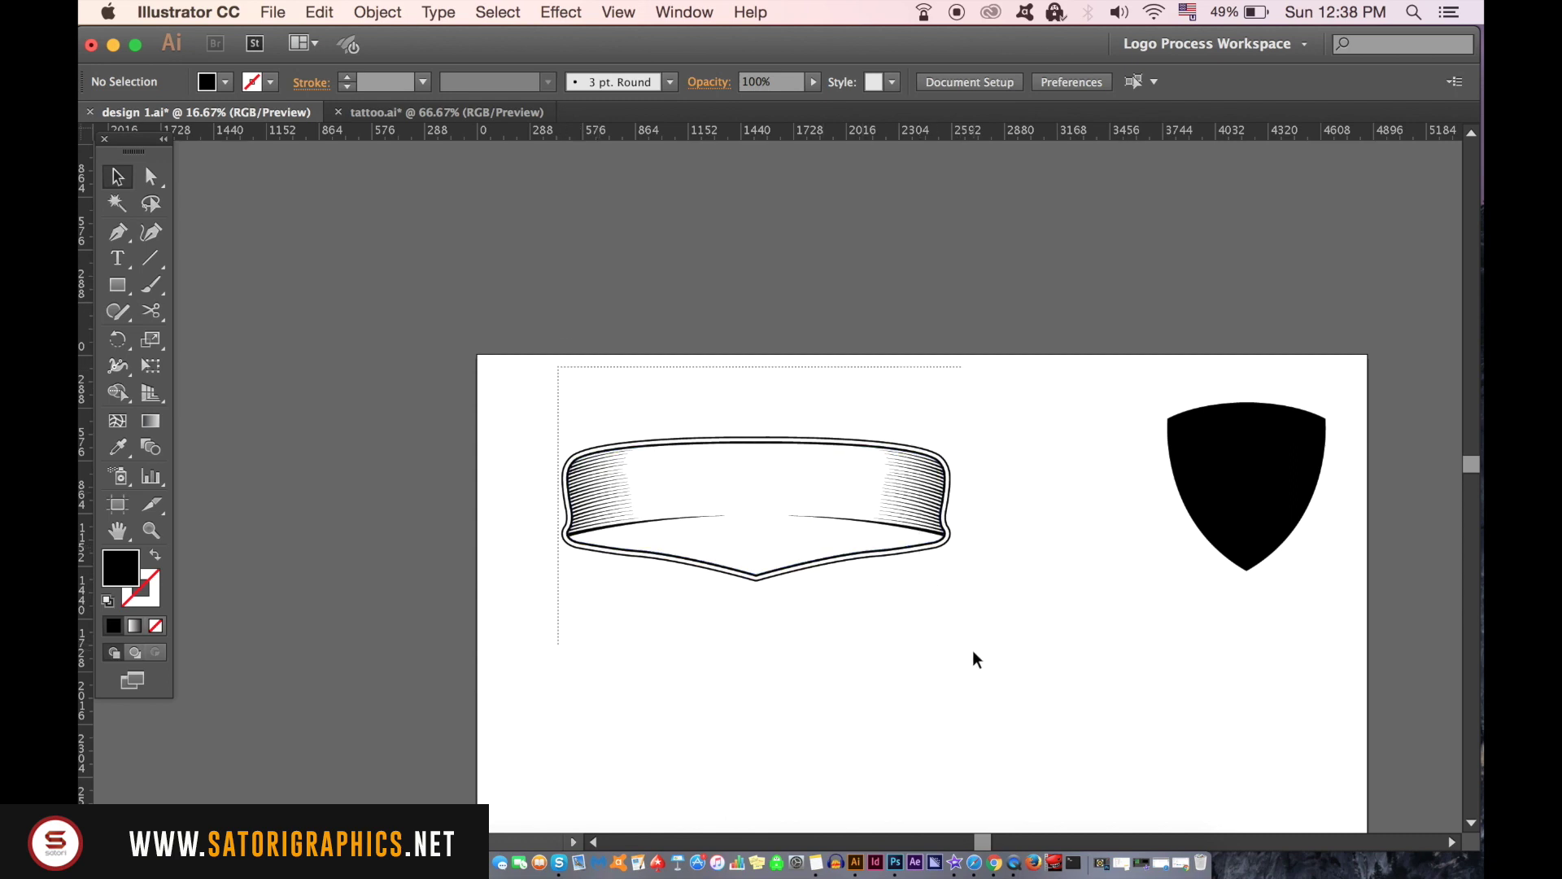
# - Scale the whole banner down slightly from a corner handle
pyautogui.moveTo(920, 612); pyautogui.dragTo(973, 651)
pyautogui.moveTo(949, 443); pyautogui.dragTo(892, 461)
pyautogui.click(1023, 472)
pyautogui.scroll(-2, 1000, 353)
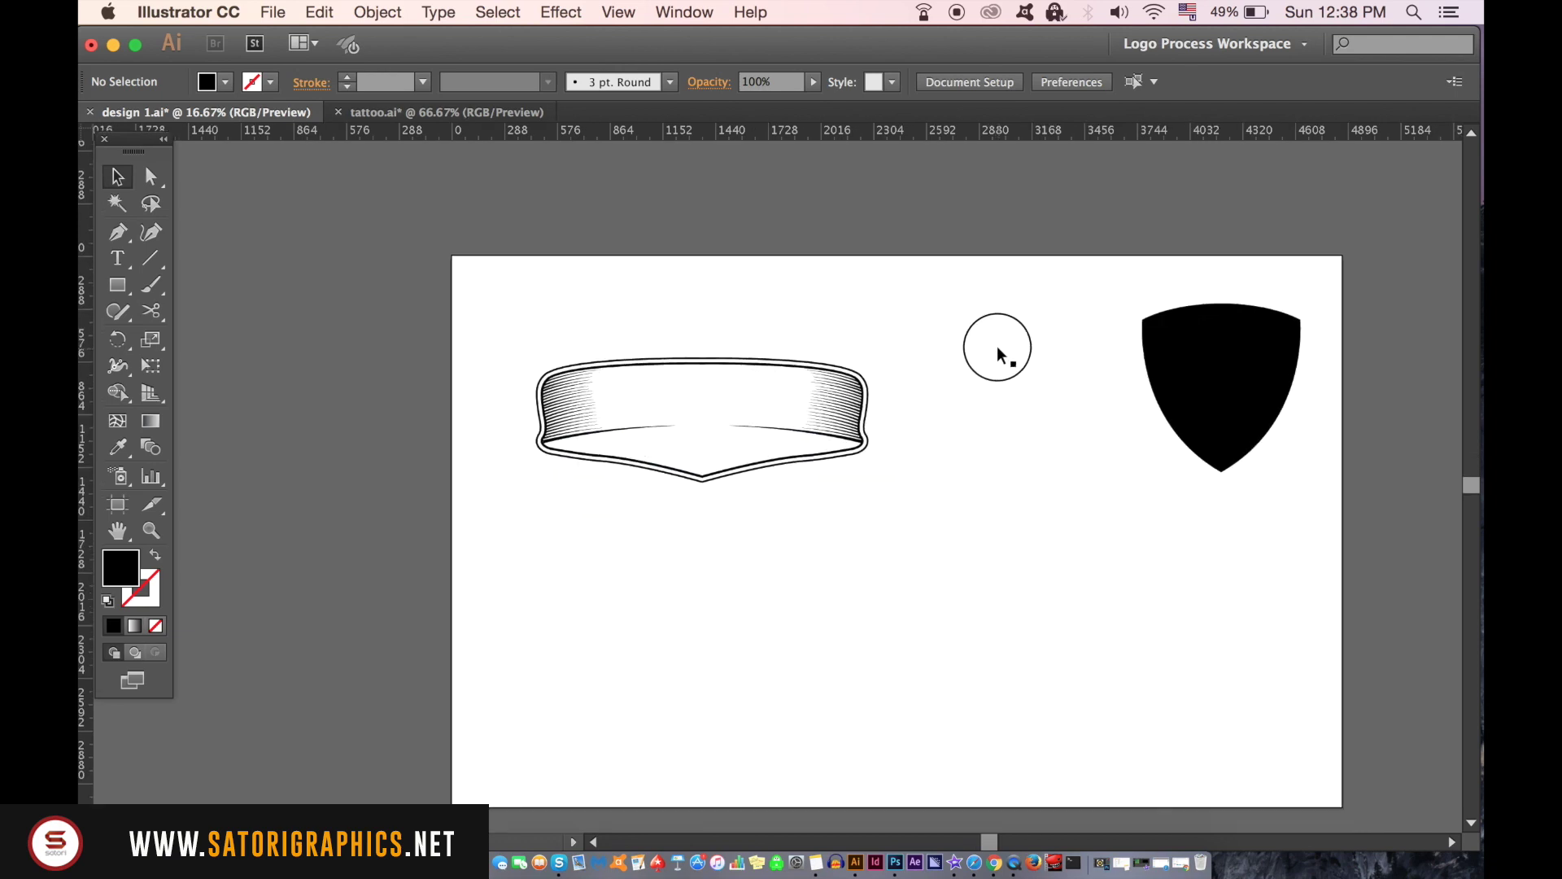
# - Copy the black shield onto the banner, centre it, and enlarge it to frame the ribbon
pyautogui.click(1233, 400)
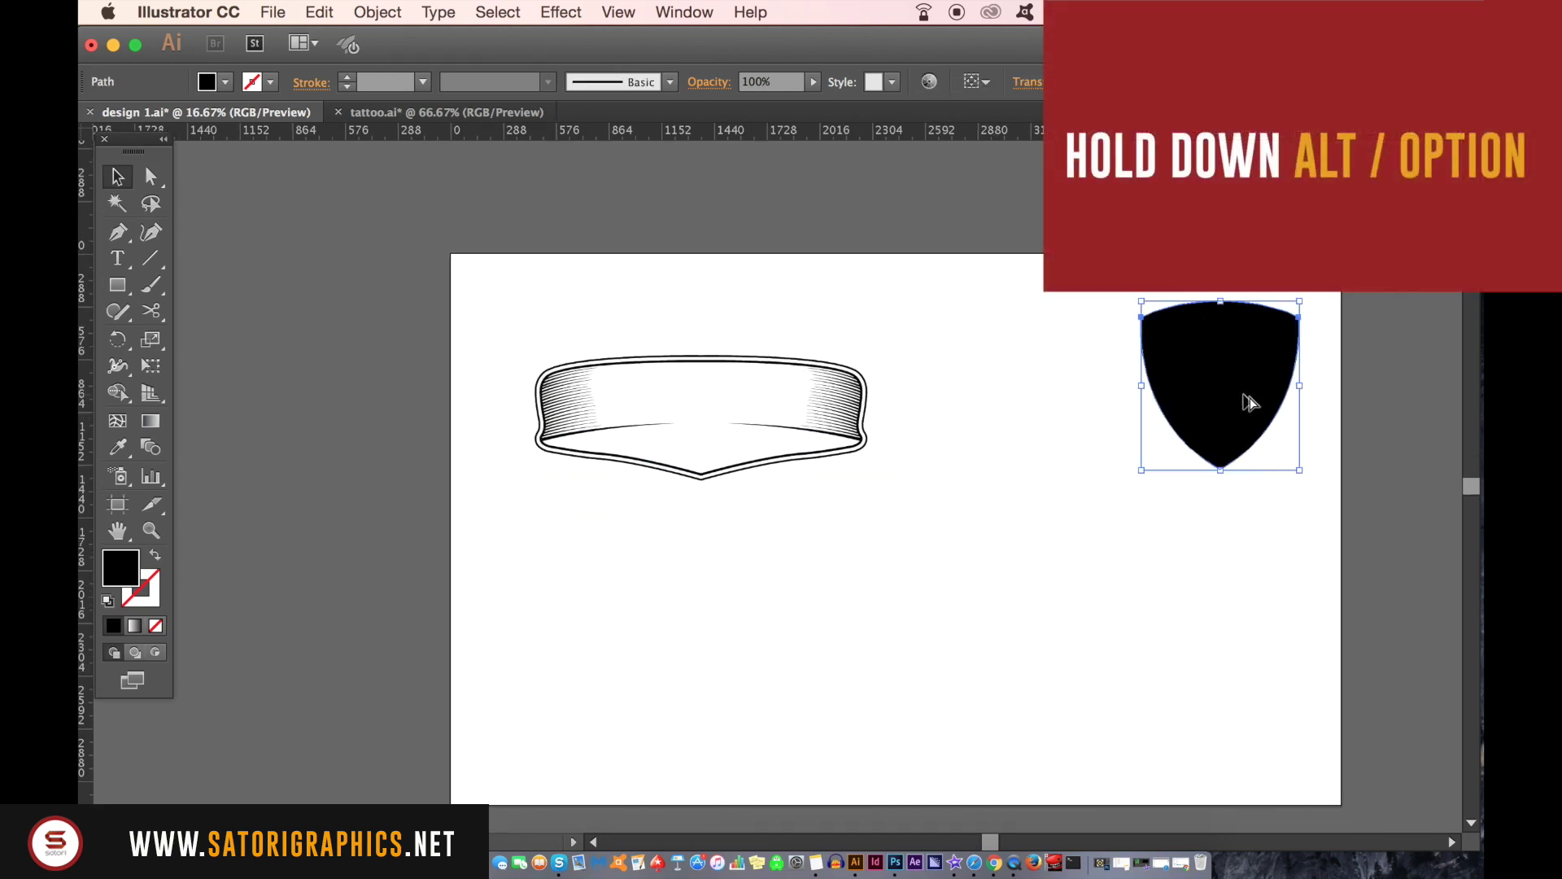
pyautogui.moveTo(1249, 404); pyautogui.dragTo(714, 427)
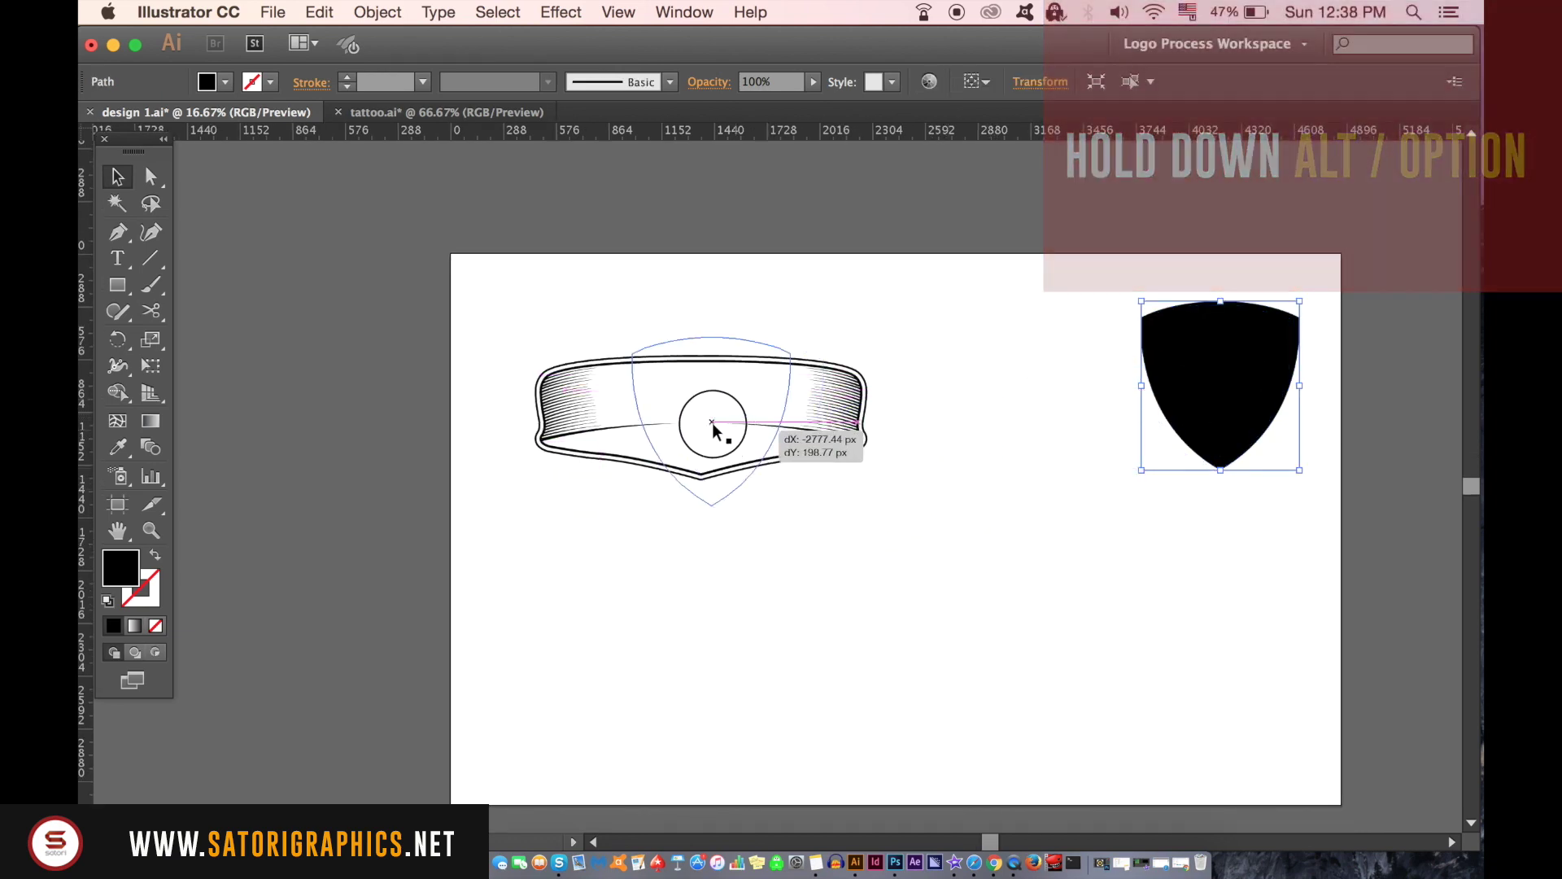
pyautogui.moveTo(713, 428); pyautogui.dragTo(729, 424)
pyautogui.moveTo(785, 329); pyautogui.dragTo(838, 296)
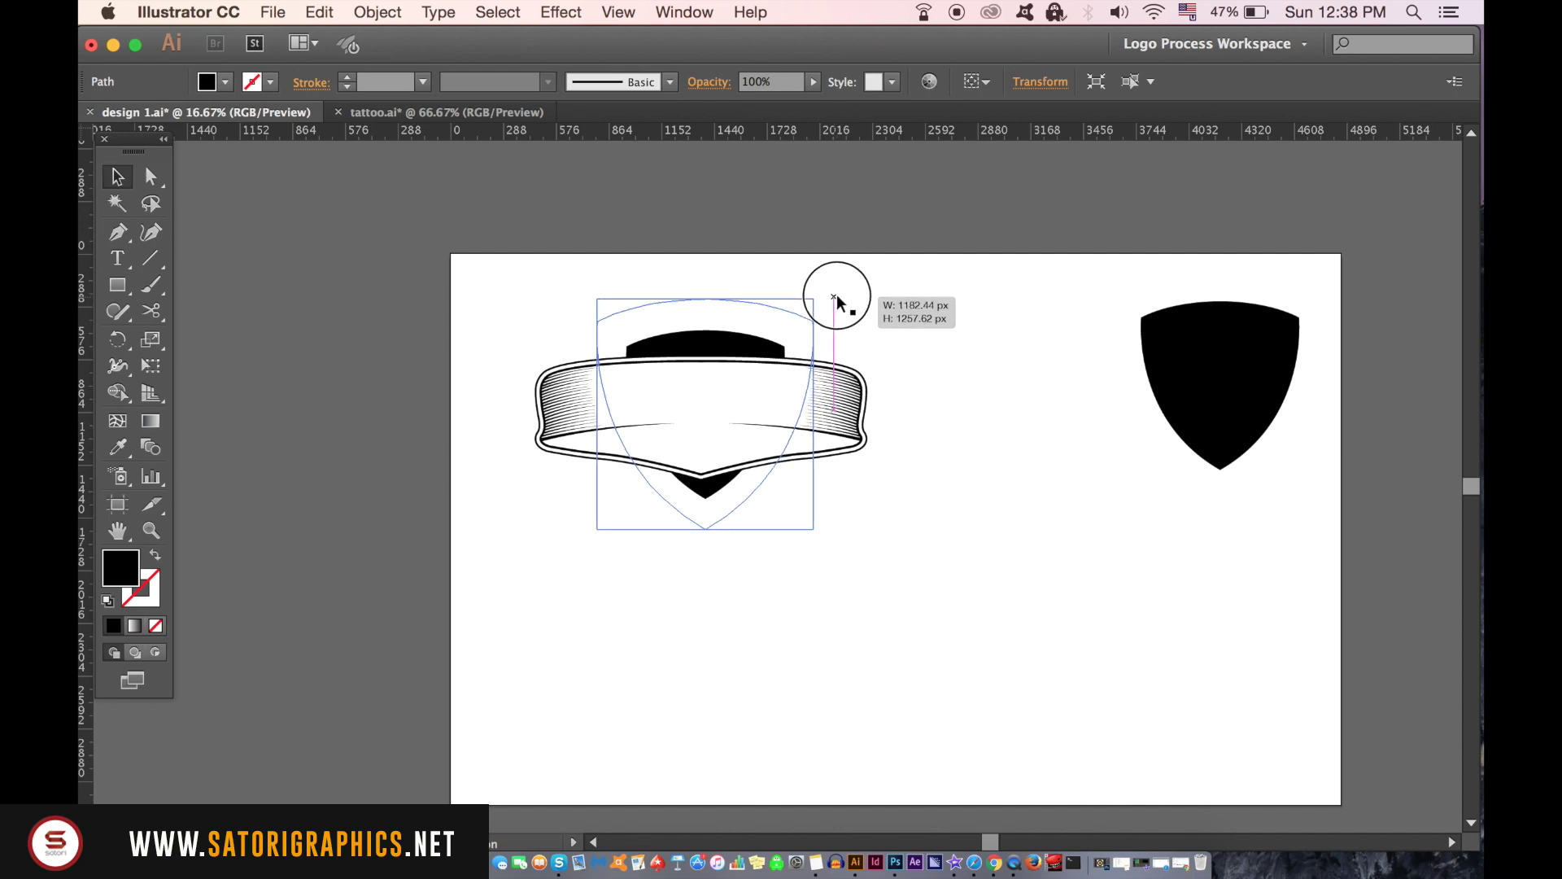
pyautogui.moveTo(837, 297); pyautogui.dragTo(839, 298)
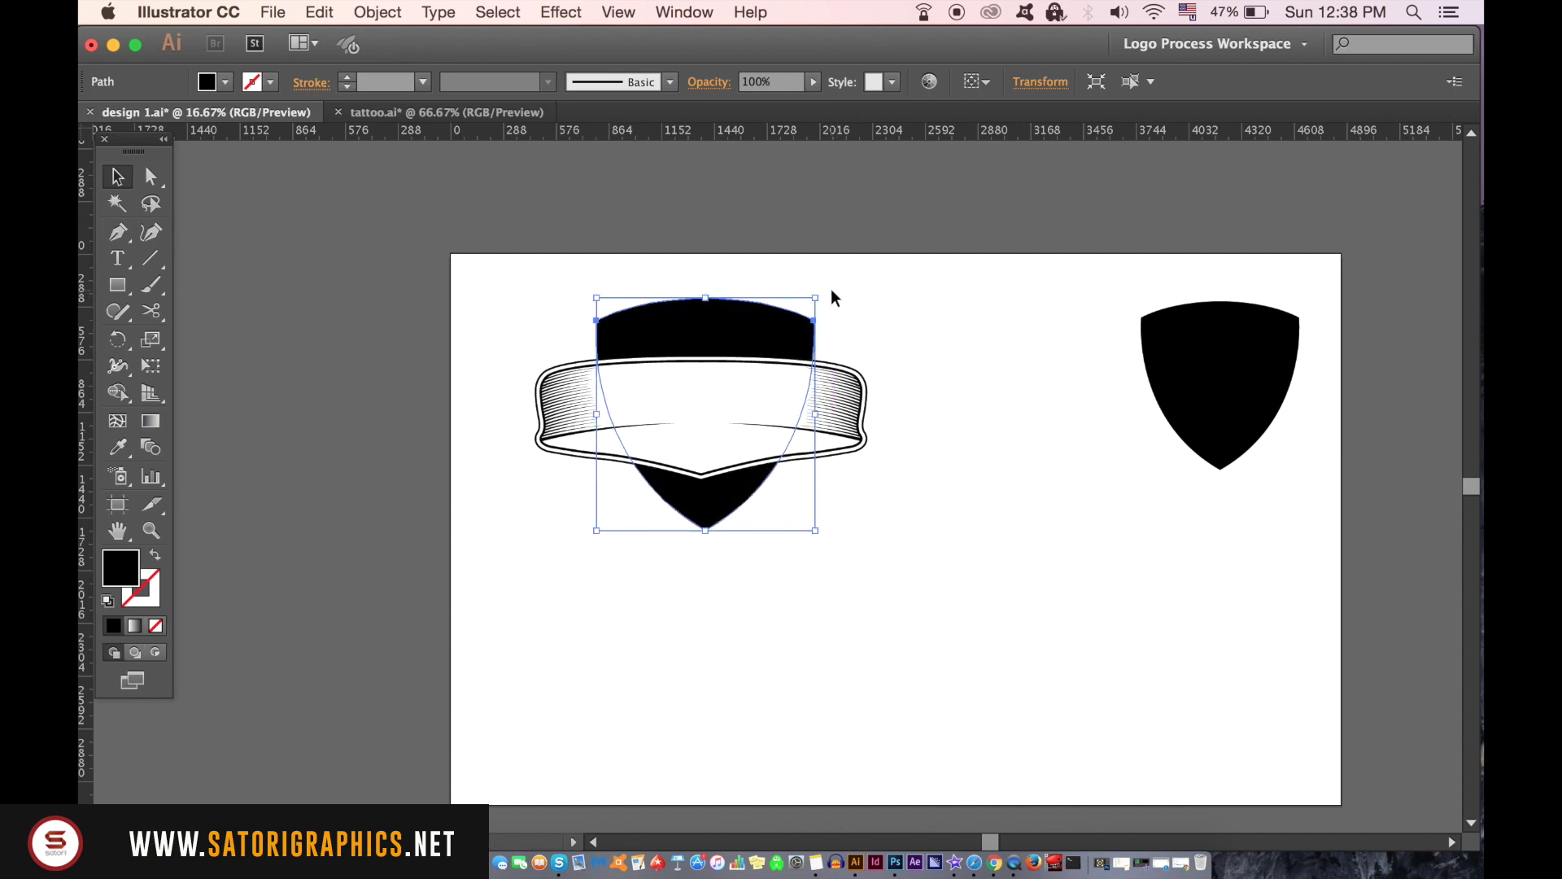
pyautogui.moveTo(816, 299); pyautogui.dragTo(844, 283)
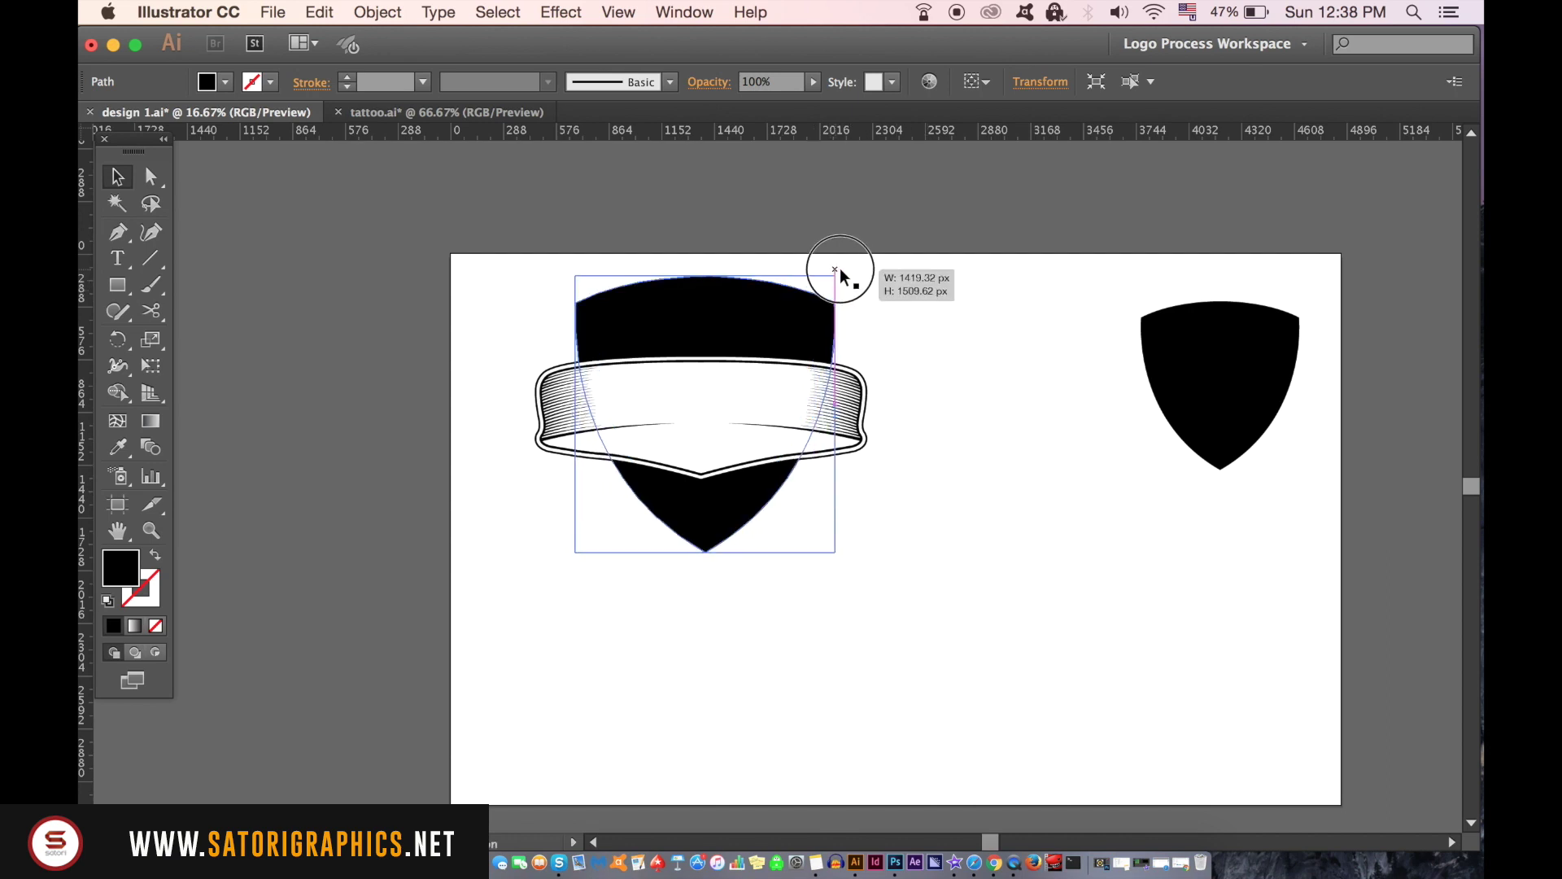
pyautogui.moveTo(834, 278); pyautogui.dragTo(829, 263)
pyautogui.click(924, 306)
pyautogui.scroll(1, 709, 480)
pyautogui.scroll(1, 708, 480)
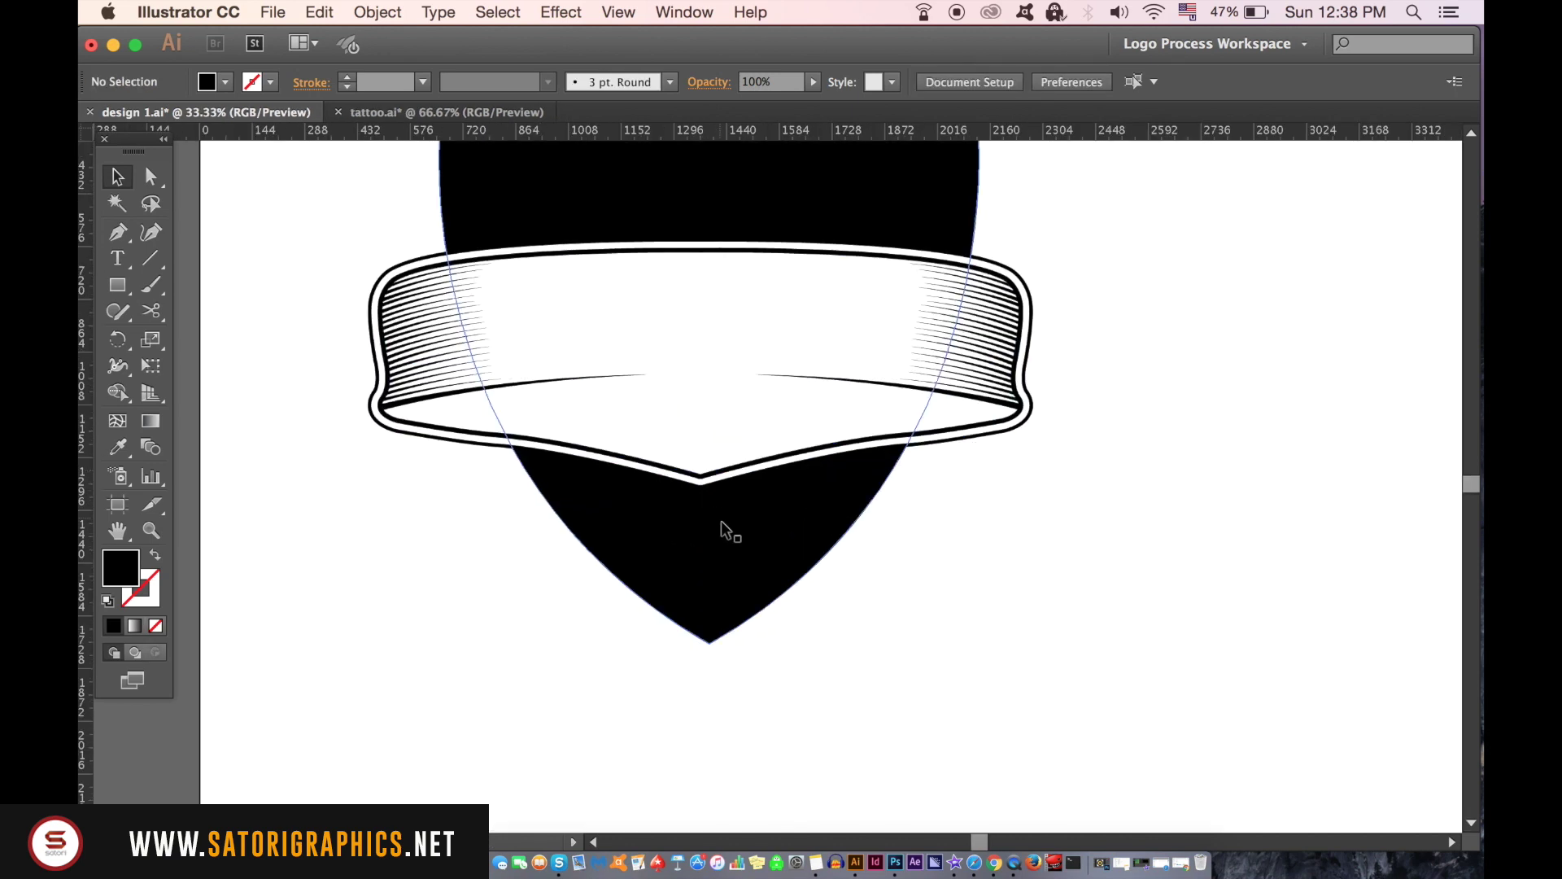
pyautogui.click(726, 533)
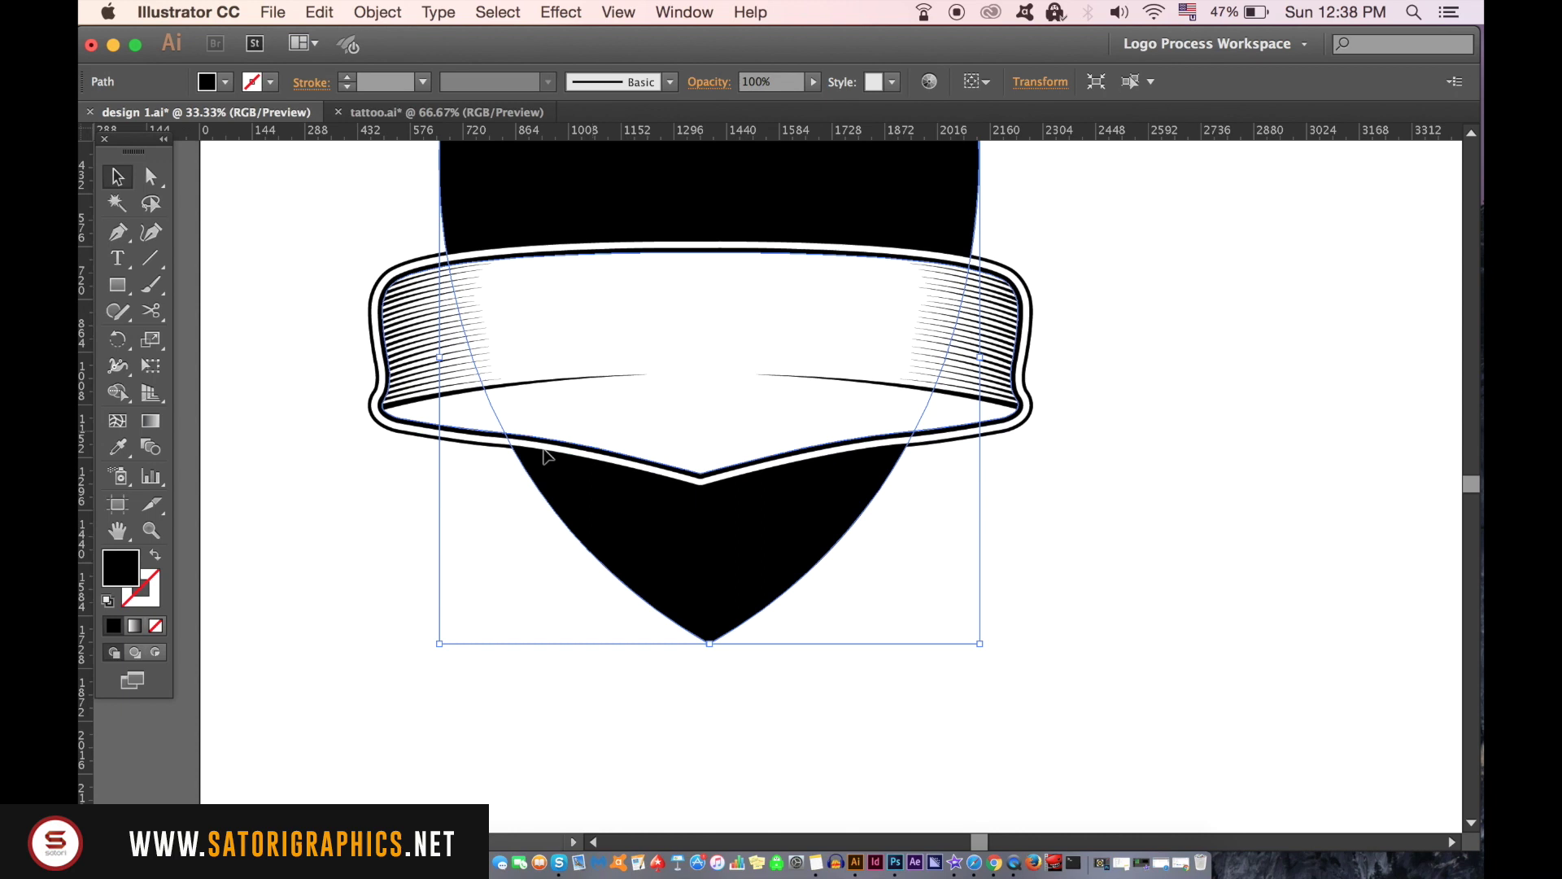
pyautogui.click(328, 473)
# - Pen-draw a closed shape enclosing the shield below the ribbon's curved underside
pyautogui.press('p')
pyautogui.hotkey('shift', 'x')
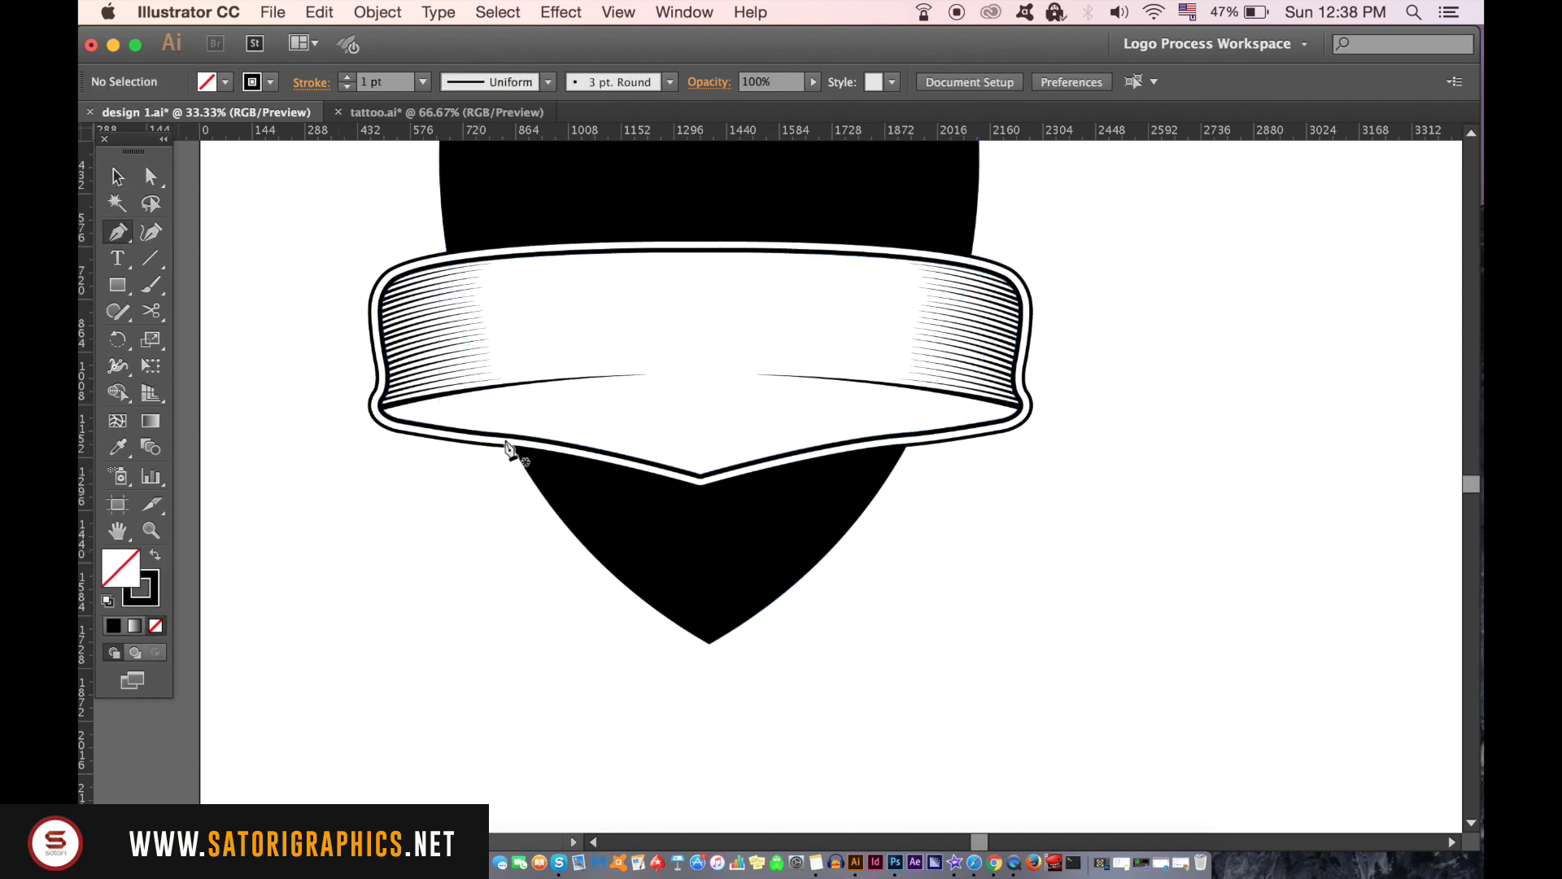
pyautogui.click(491, 406)
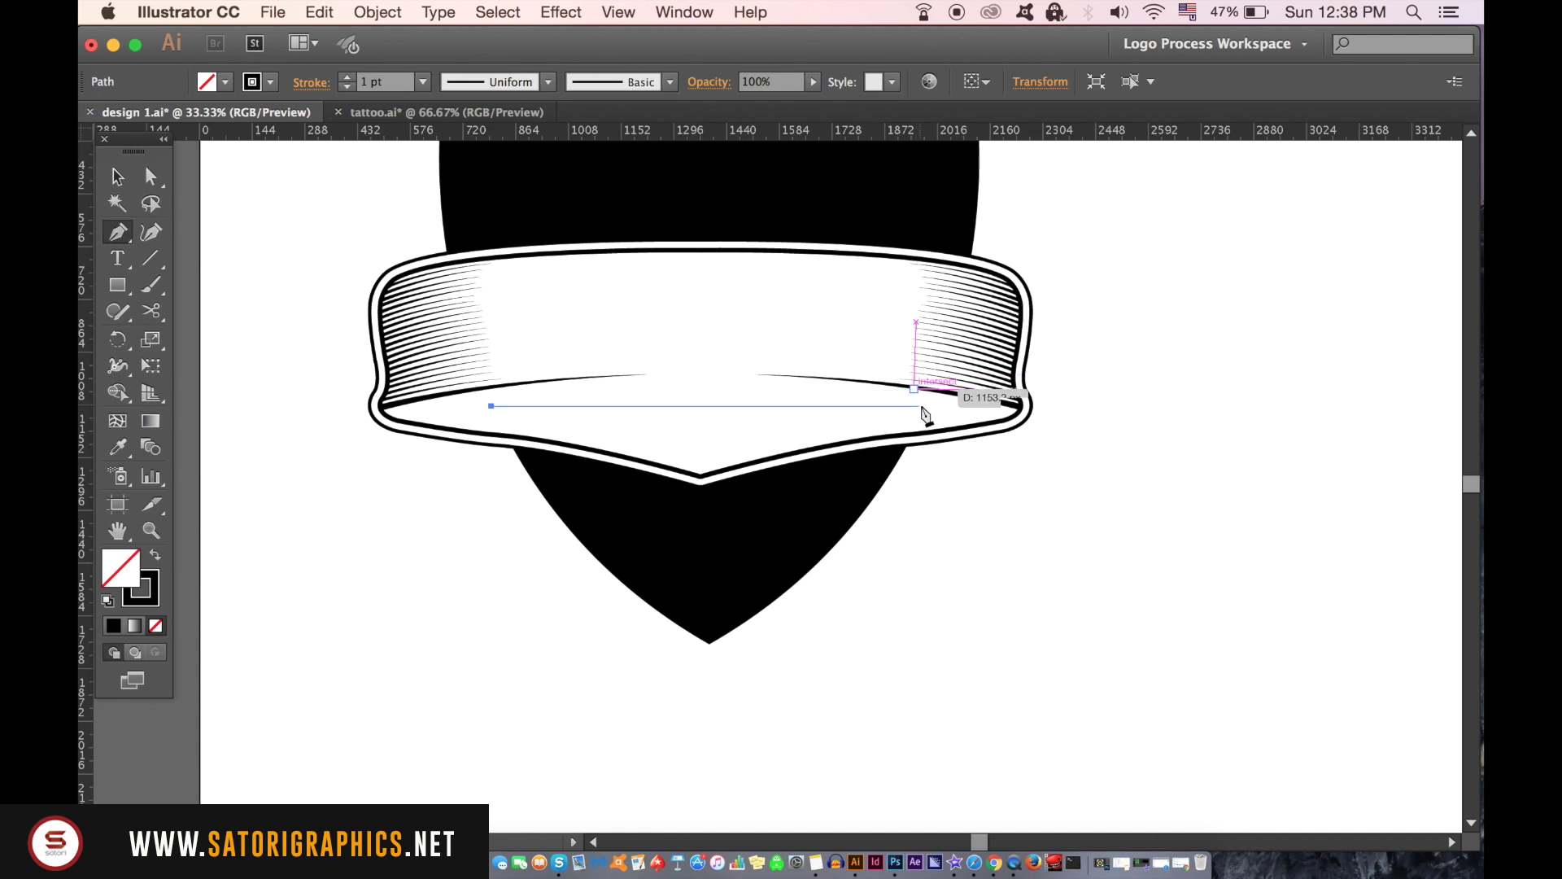
pyautogui.moveTo(929, 408); pyautogui.dragTo(1120, 436)
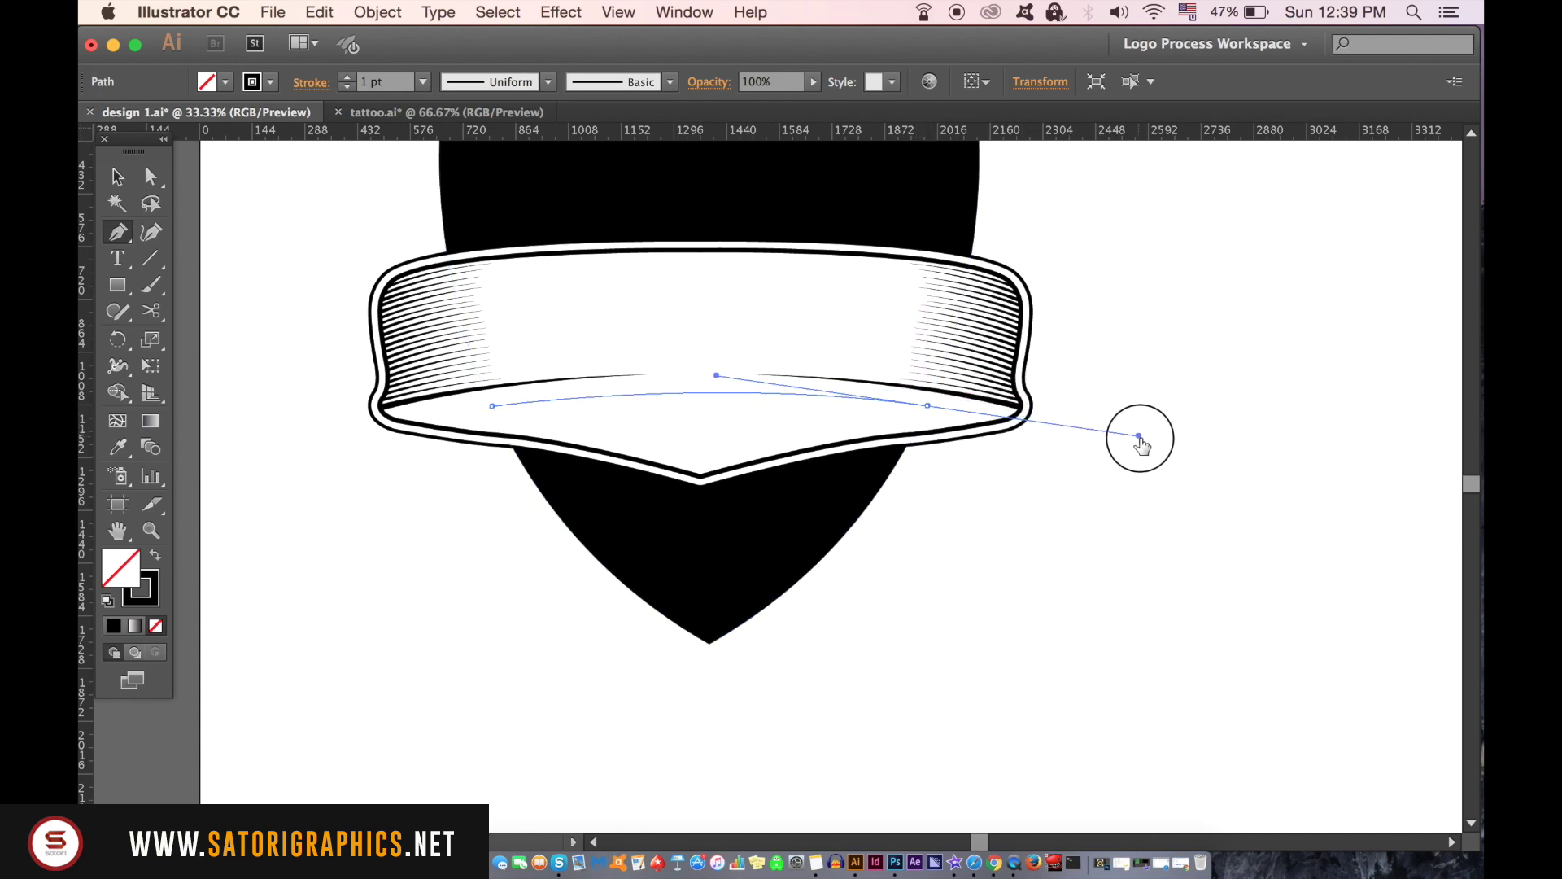
pyautogui.moveTo(1120, 438); pyautogui.dragTo(1151, 441)
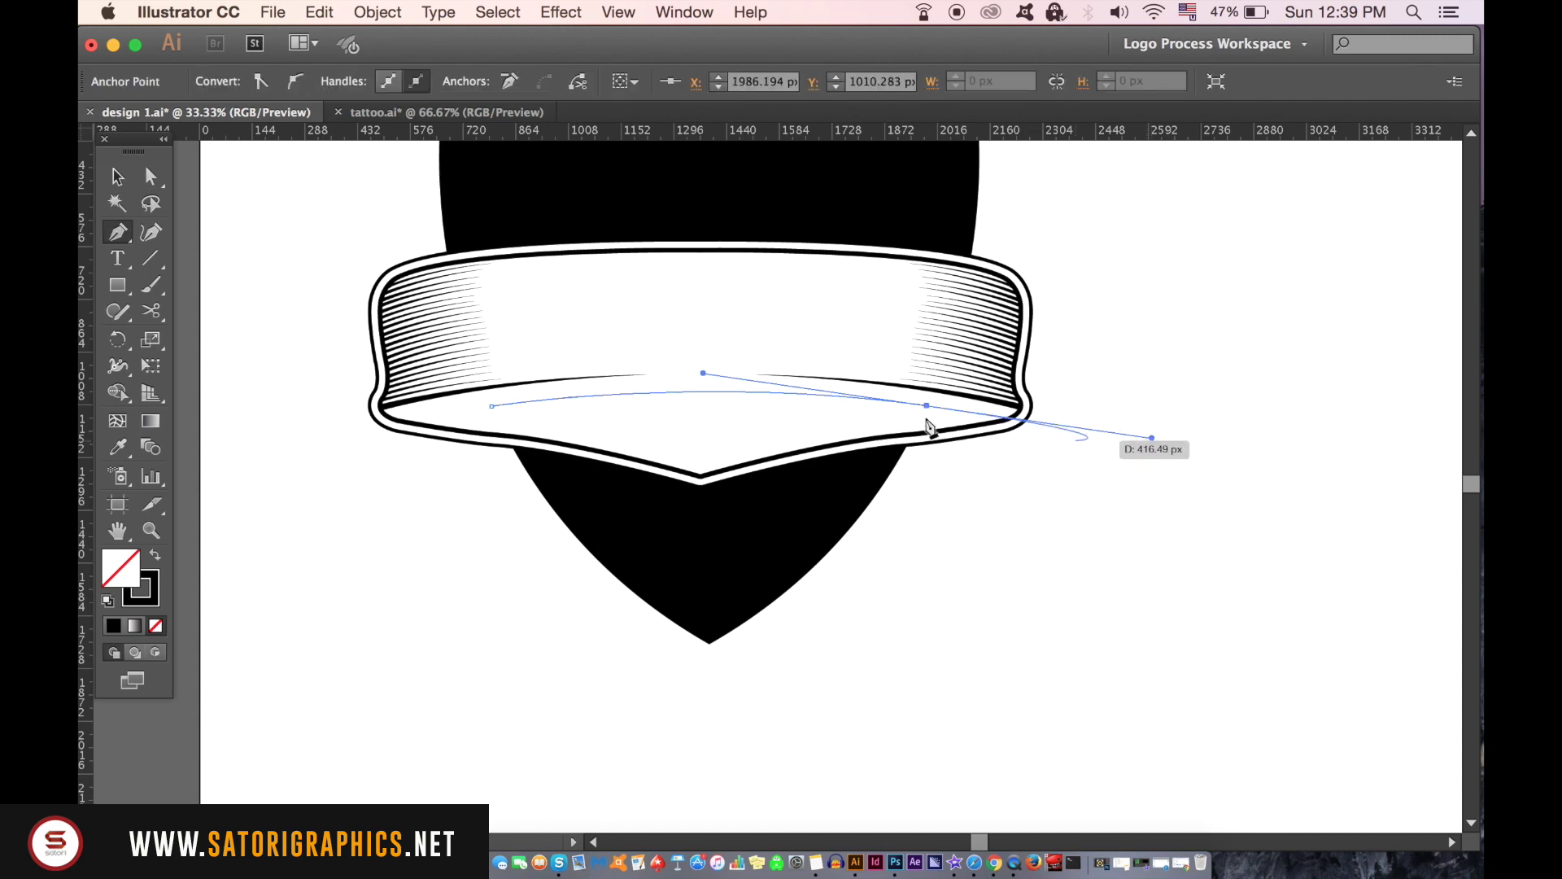
pyautogui.click(1070, 510)
pyautogui.click(849, 786)
pyautogui.click(462, 633)
pyautogui.click(411, 505)
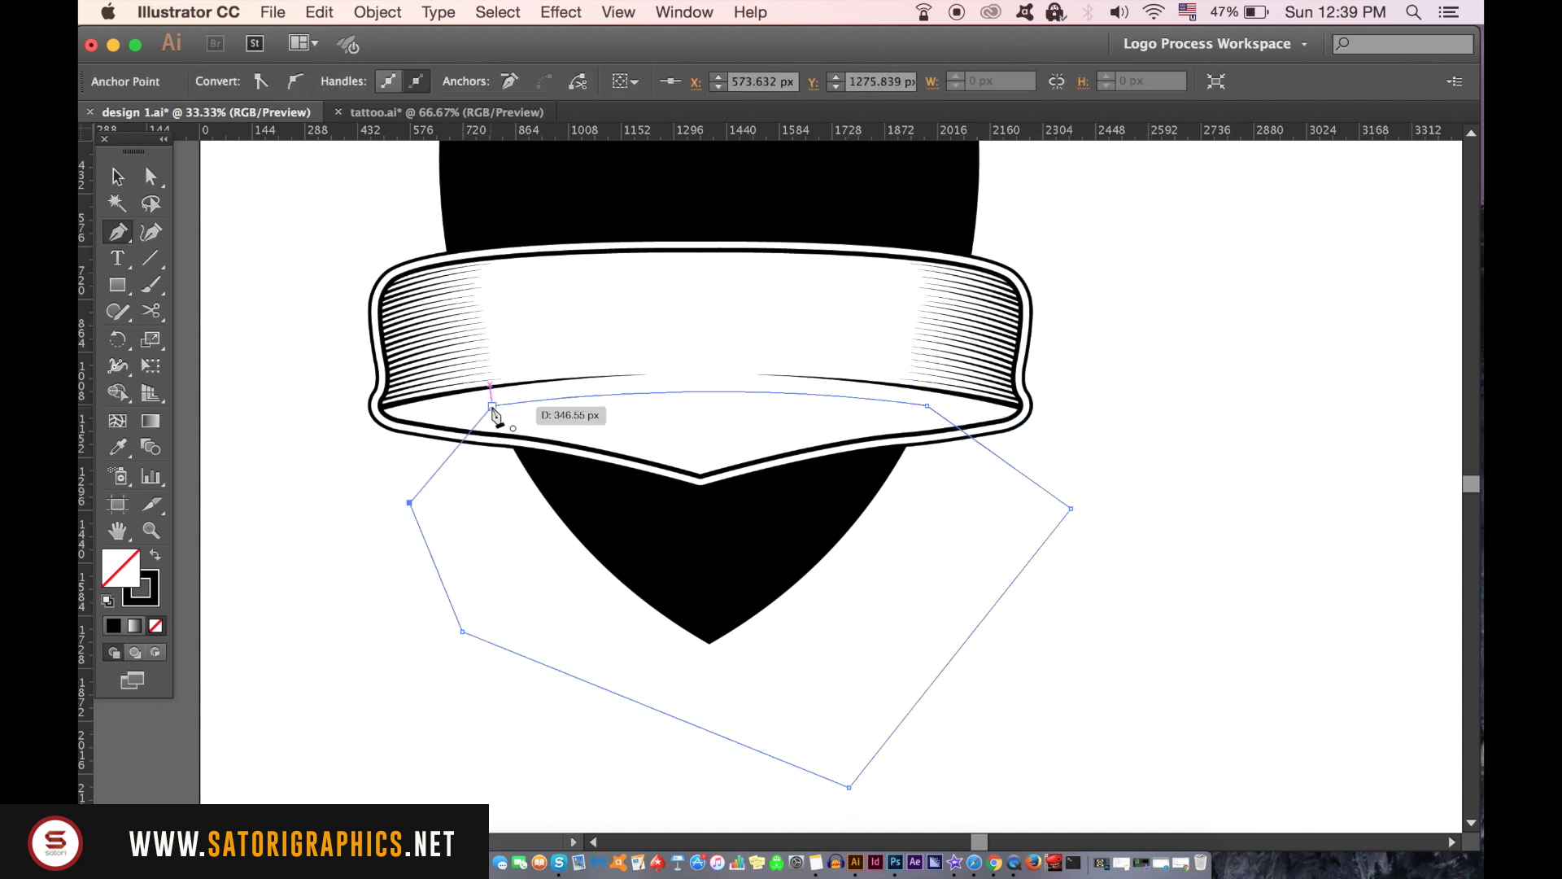
pyautogui.click(491, 405)
pyautogui.press('v')
# - Fill the shape black and intersect it with the shield using Pathfinder
pyautogui.click(156, 559)
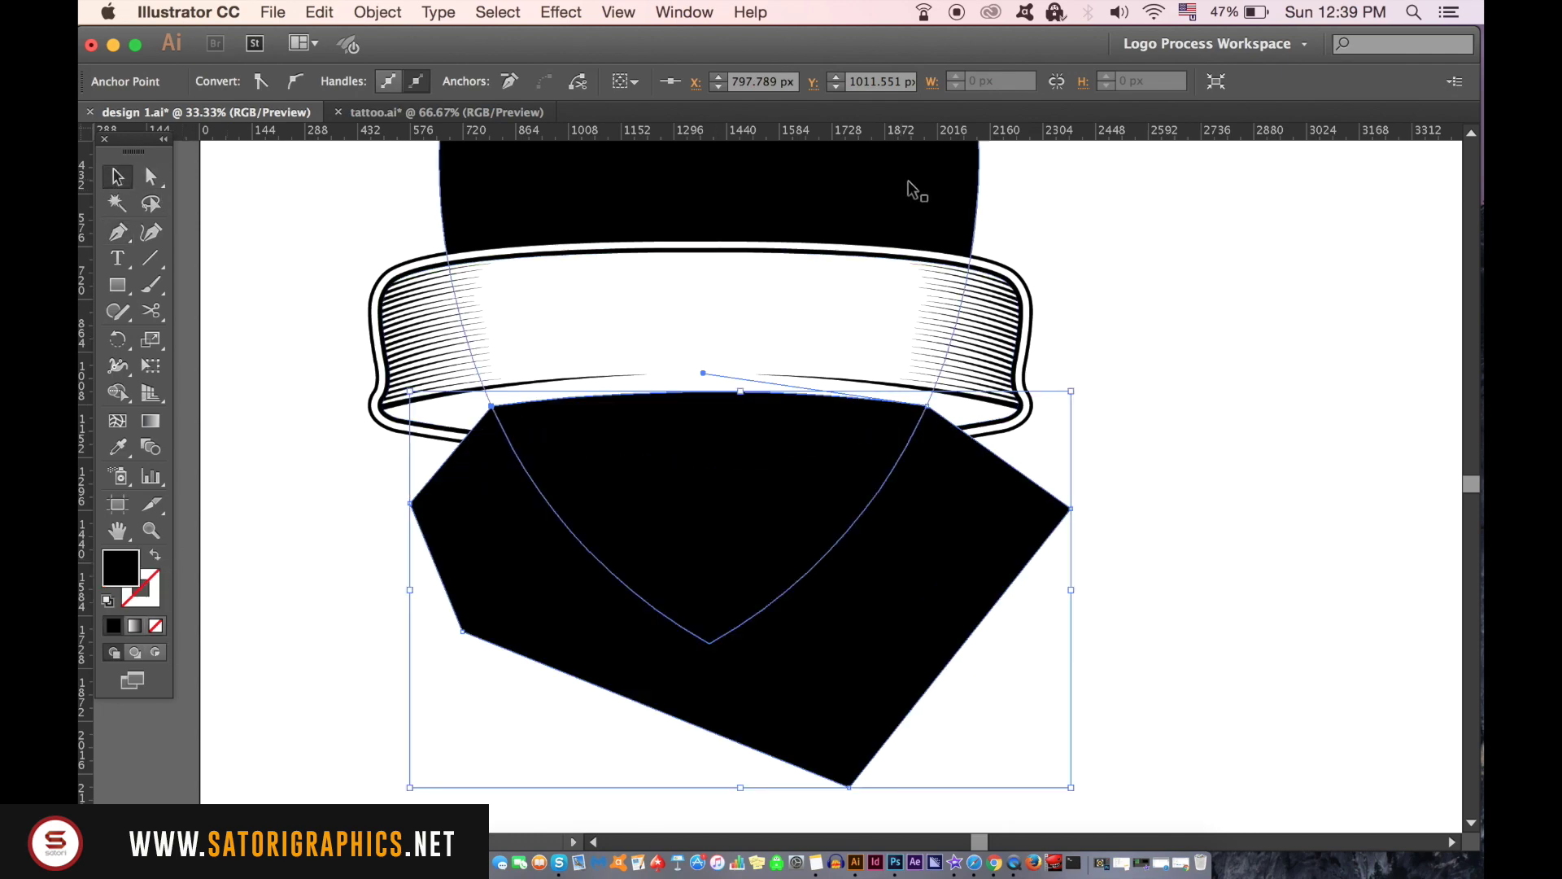
pyautogui.keyDown('shift'); pyautogui.click(893, 195); pyautogui.keyUp('shift')
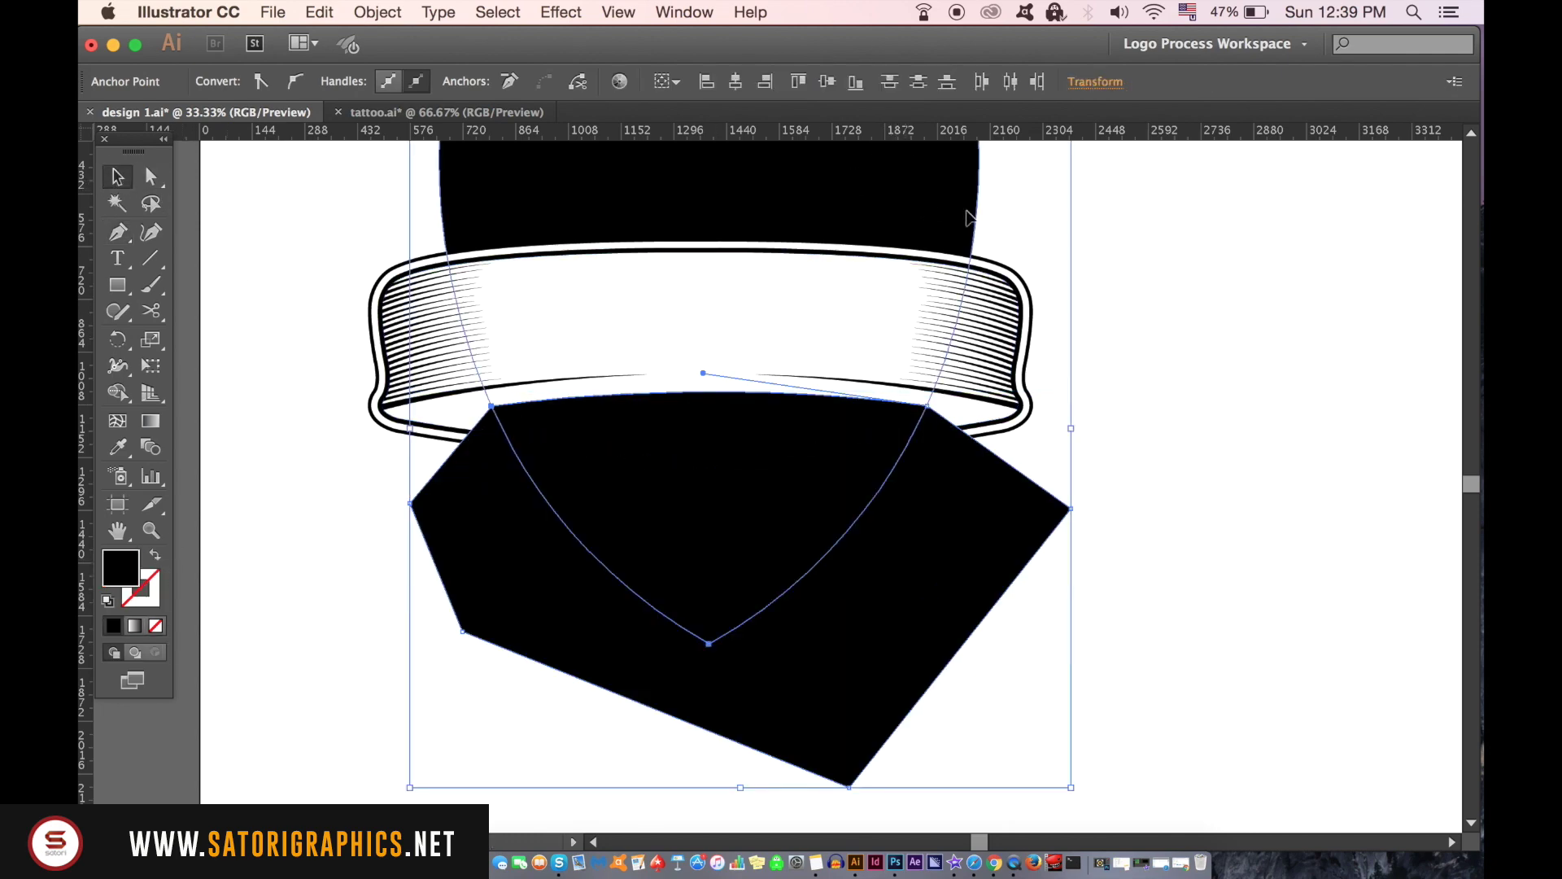
pyautogui.click(681, 12)
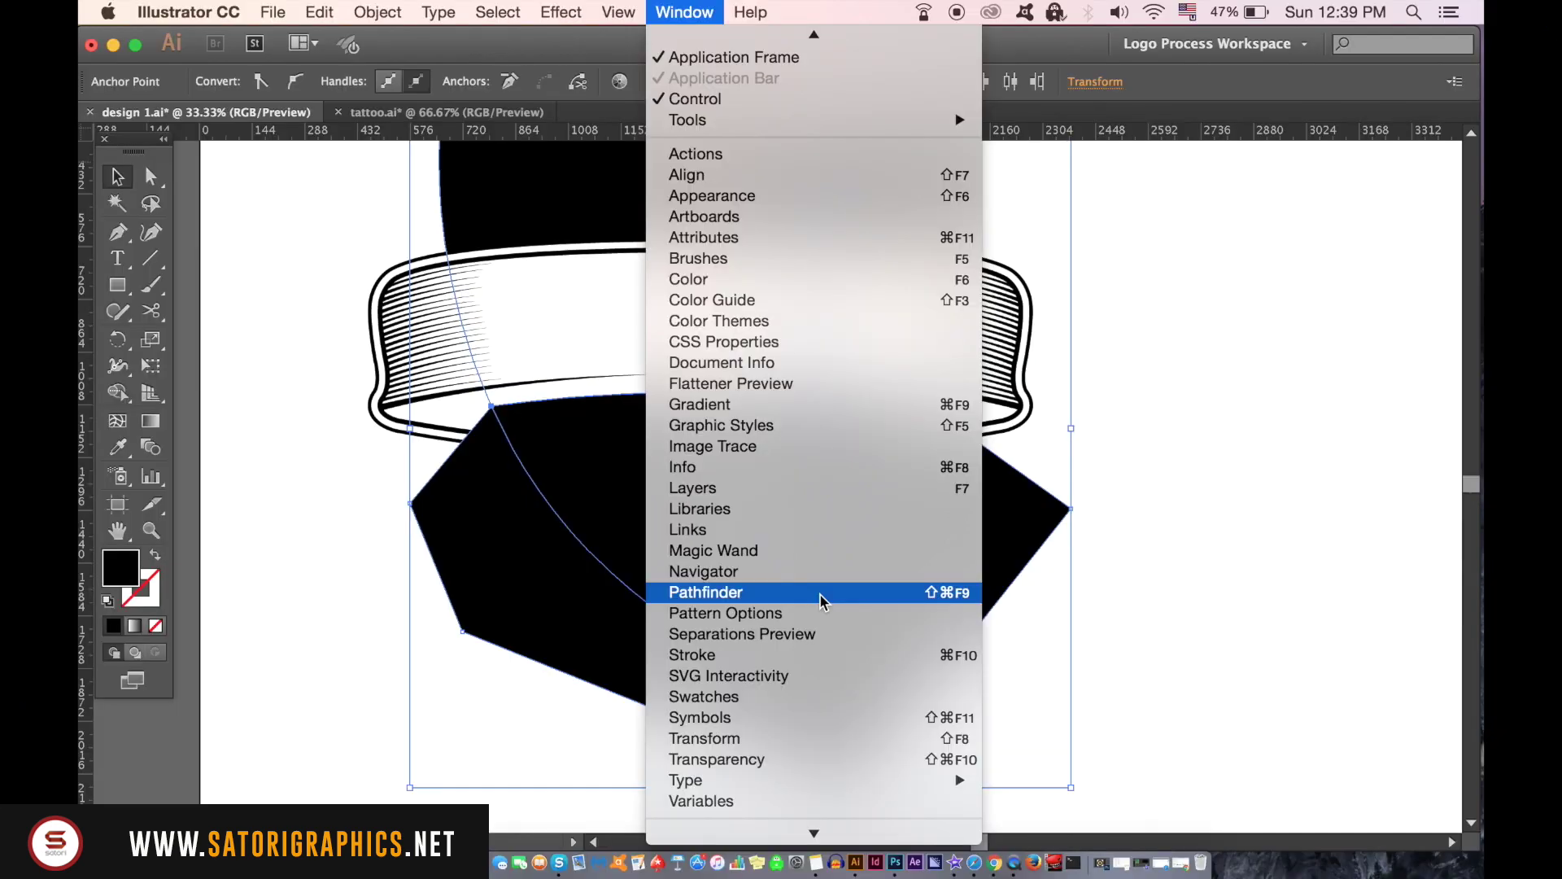
pyautogui.click(818, 594)
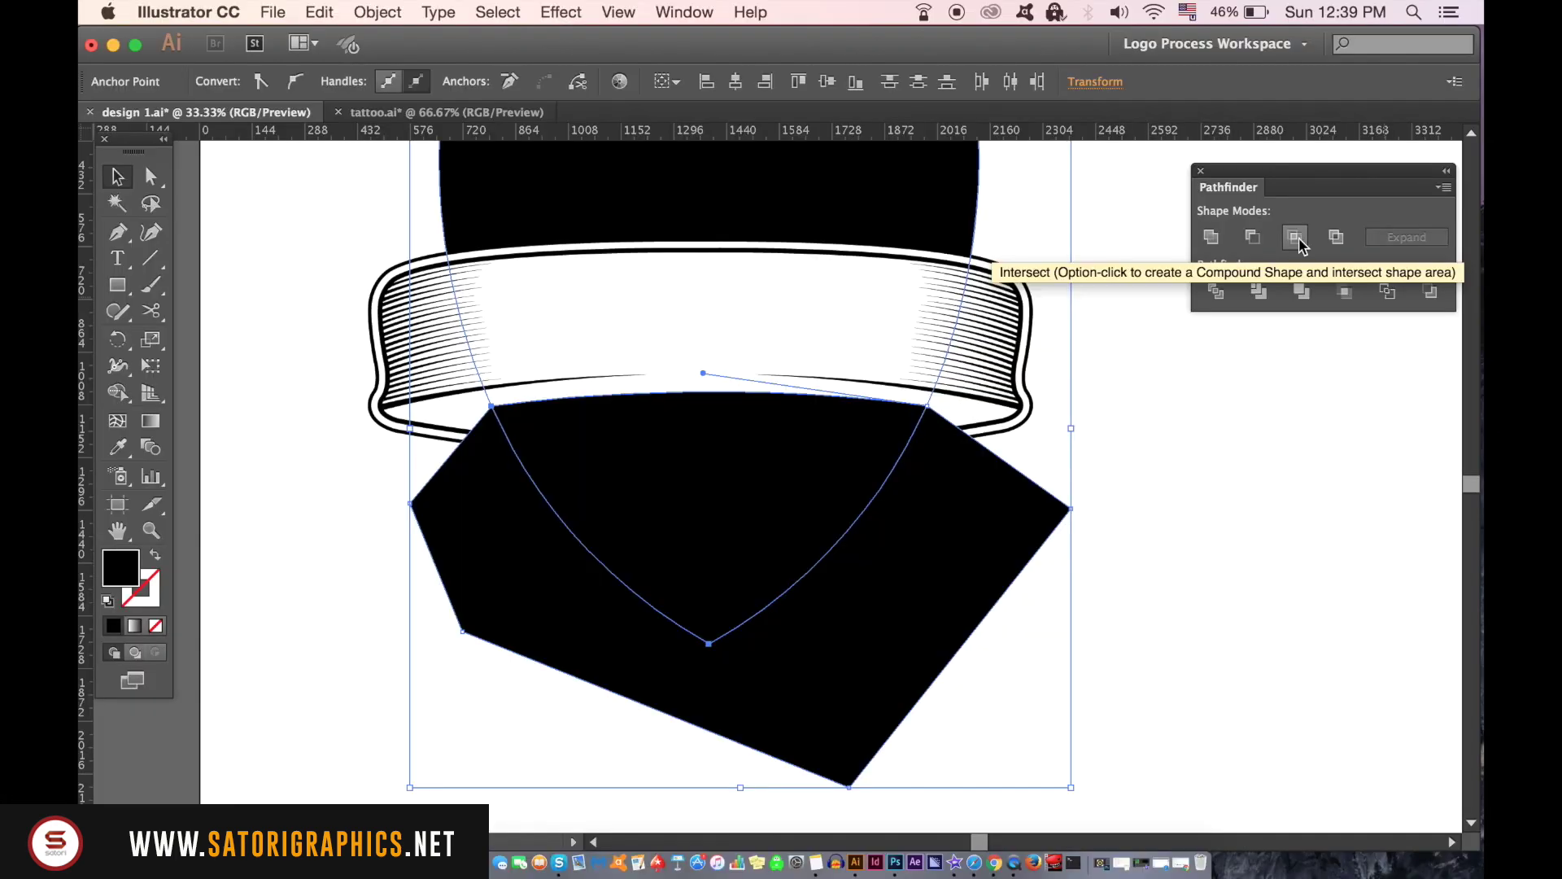
pyautogui.click(1298, 240)
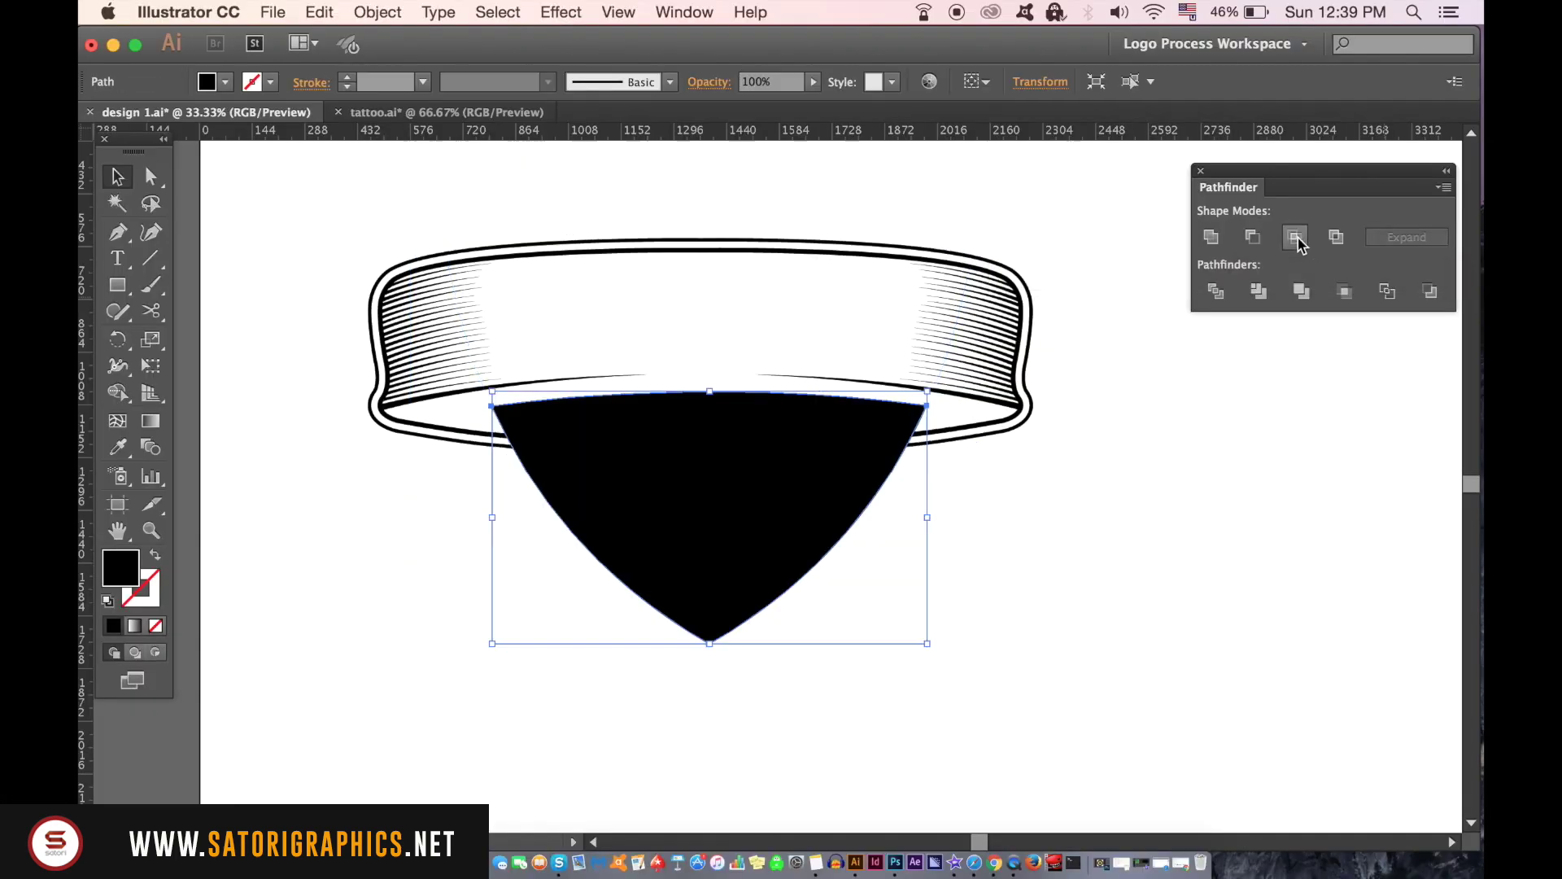
pyautogui.click(1230, 427)
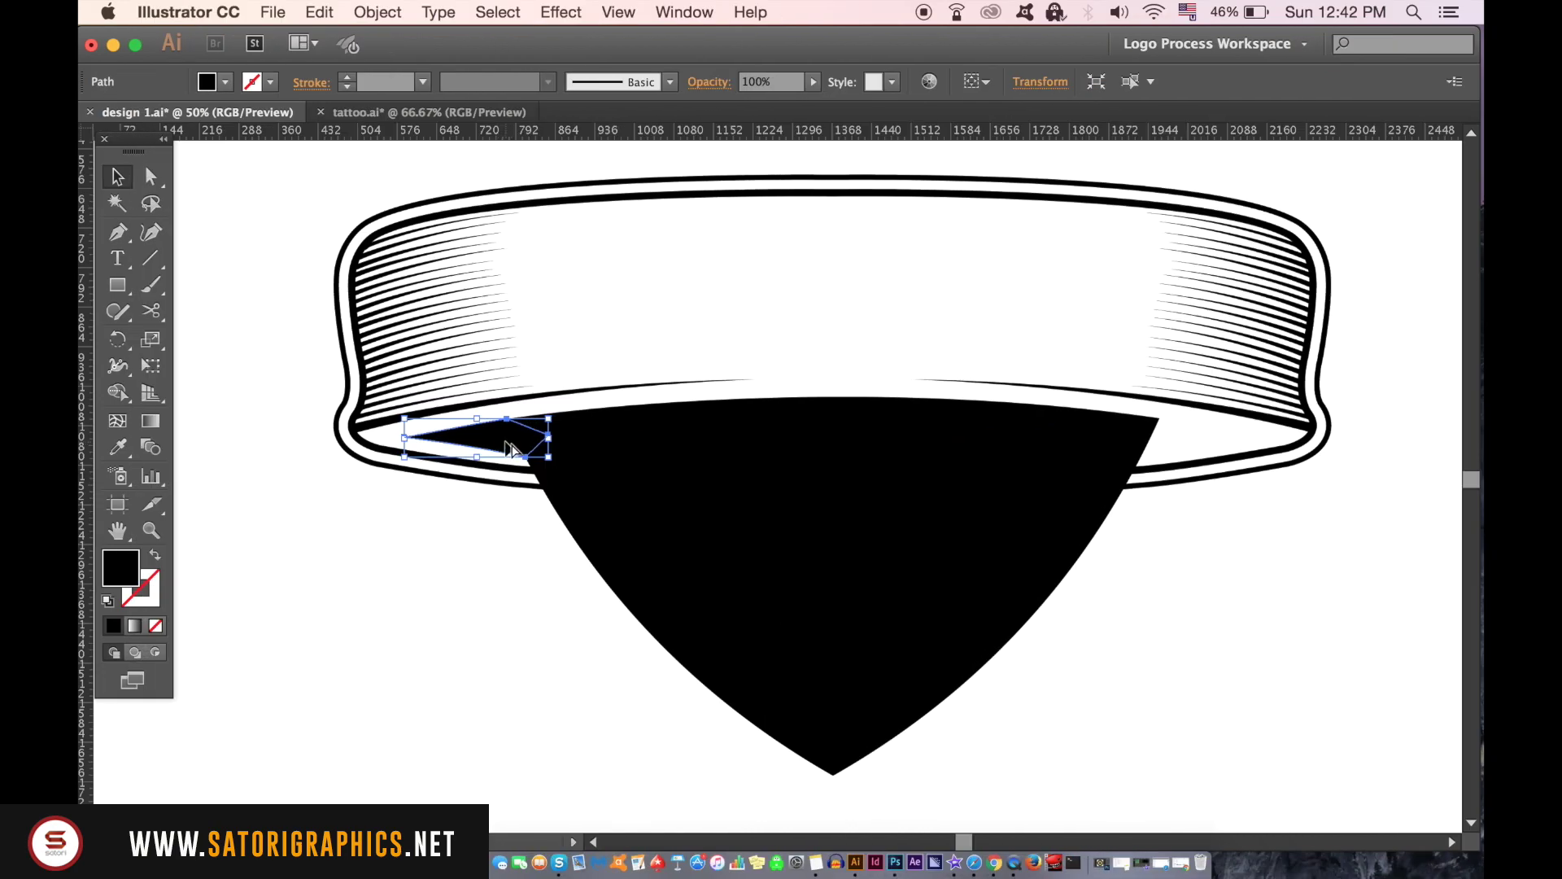
# - Copy the small wedge, reflect it, and move it to the ribbon's right end
pyautogui.moveTo(510, 448); pyautogui.dragTo(1134, 436)
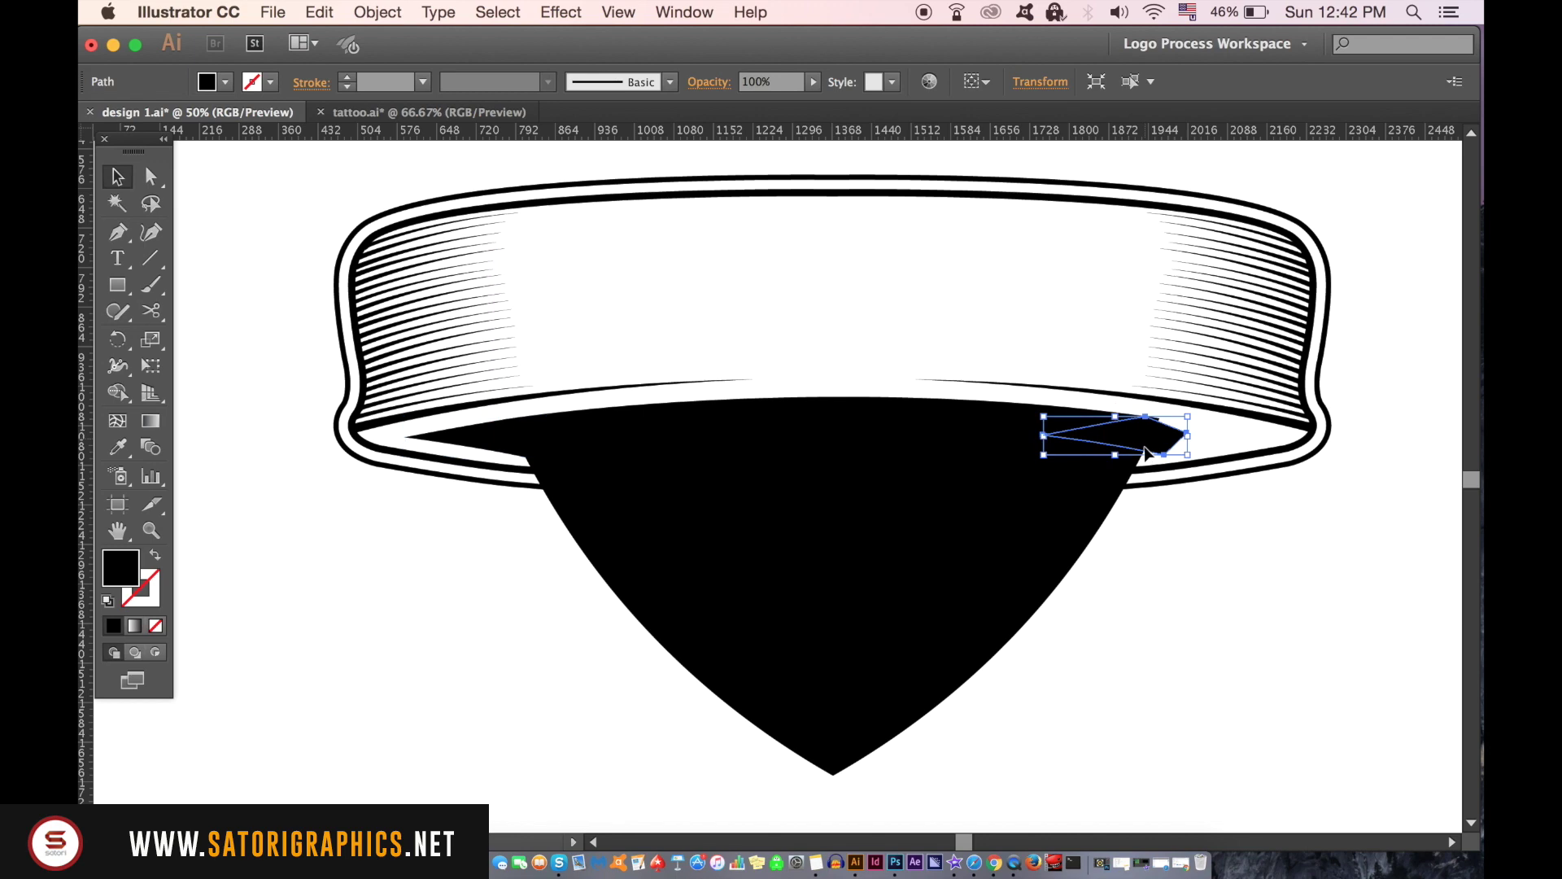
pyautogui.click(430, 13)
pyautogui.moveTo(403, 39)
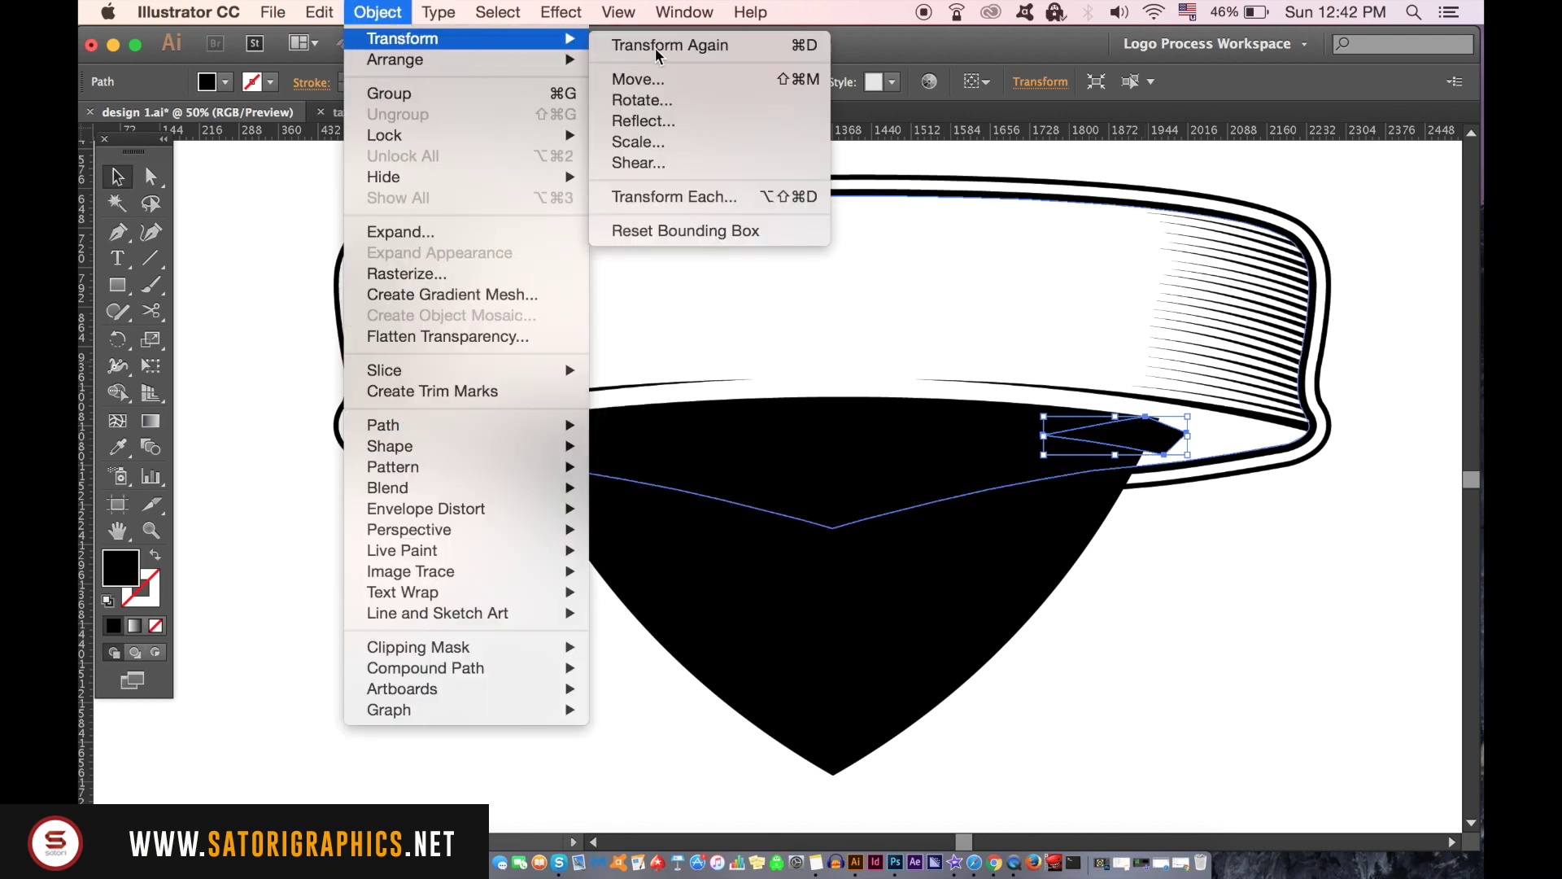
pyautogui.click(704, 121)
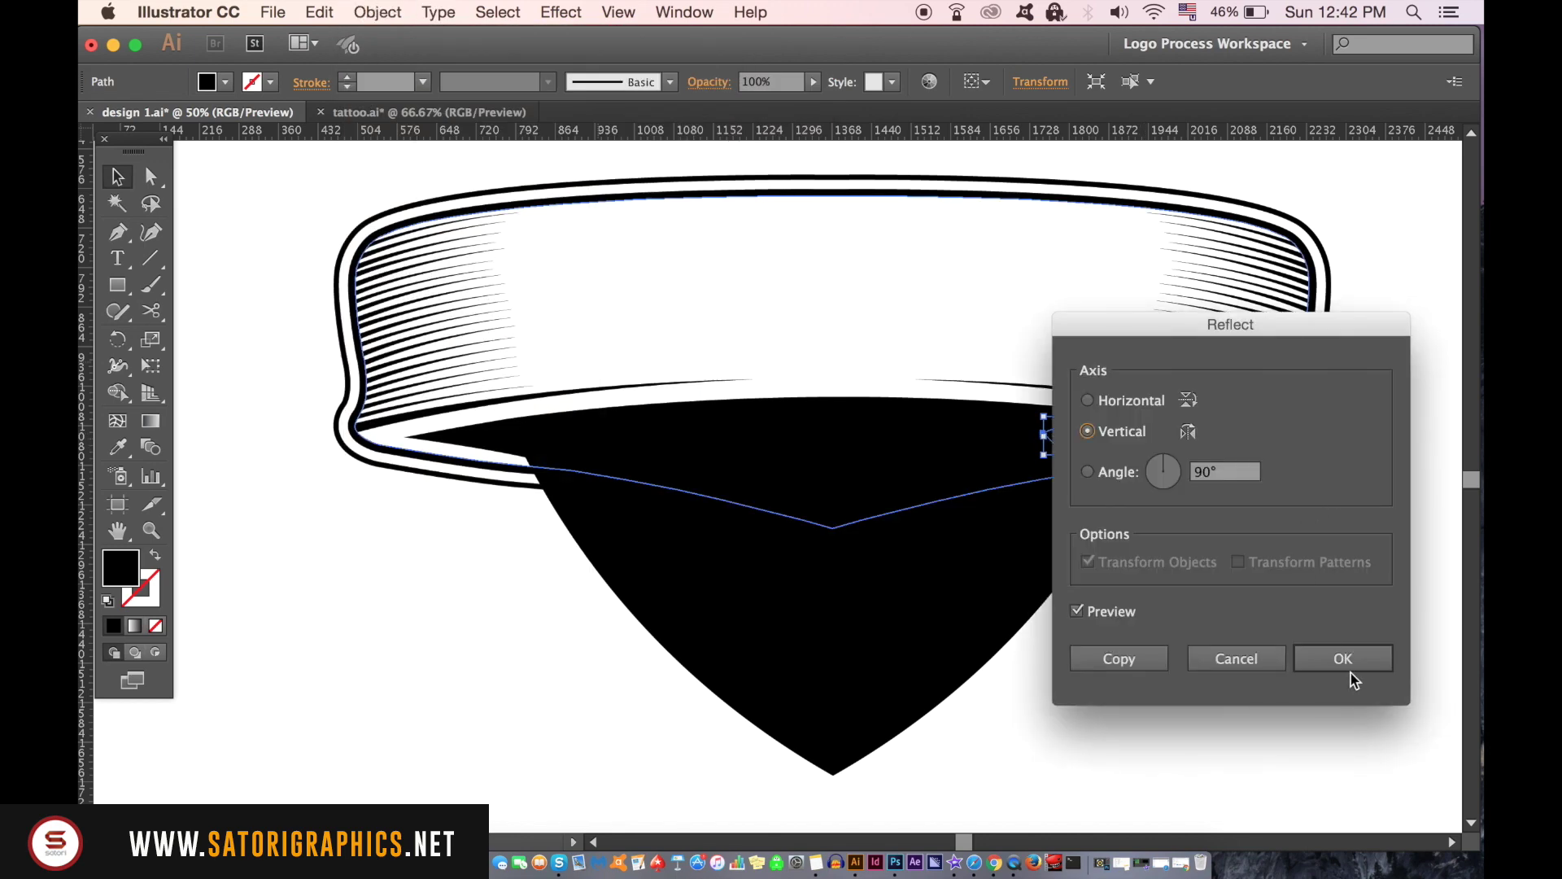
pyautogui.click(1342, 659)
pyautogui.moveTo(1084, 427)
pyautogui.mouseDown()
pyautogui.moveTo(1203, 427)
pyautogui.moveTo(1170, 439)
pyautogui.mouseUp()
pyautogui.click(1229, 542)
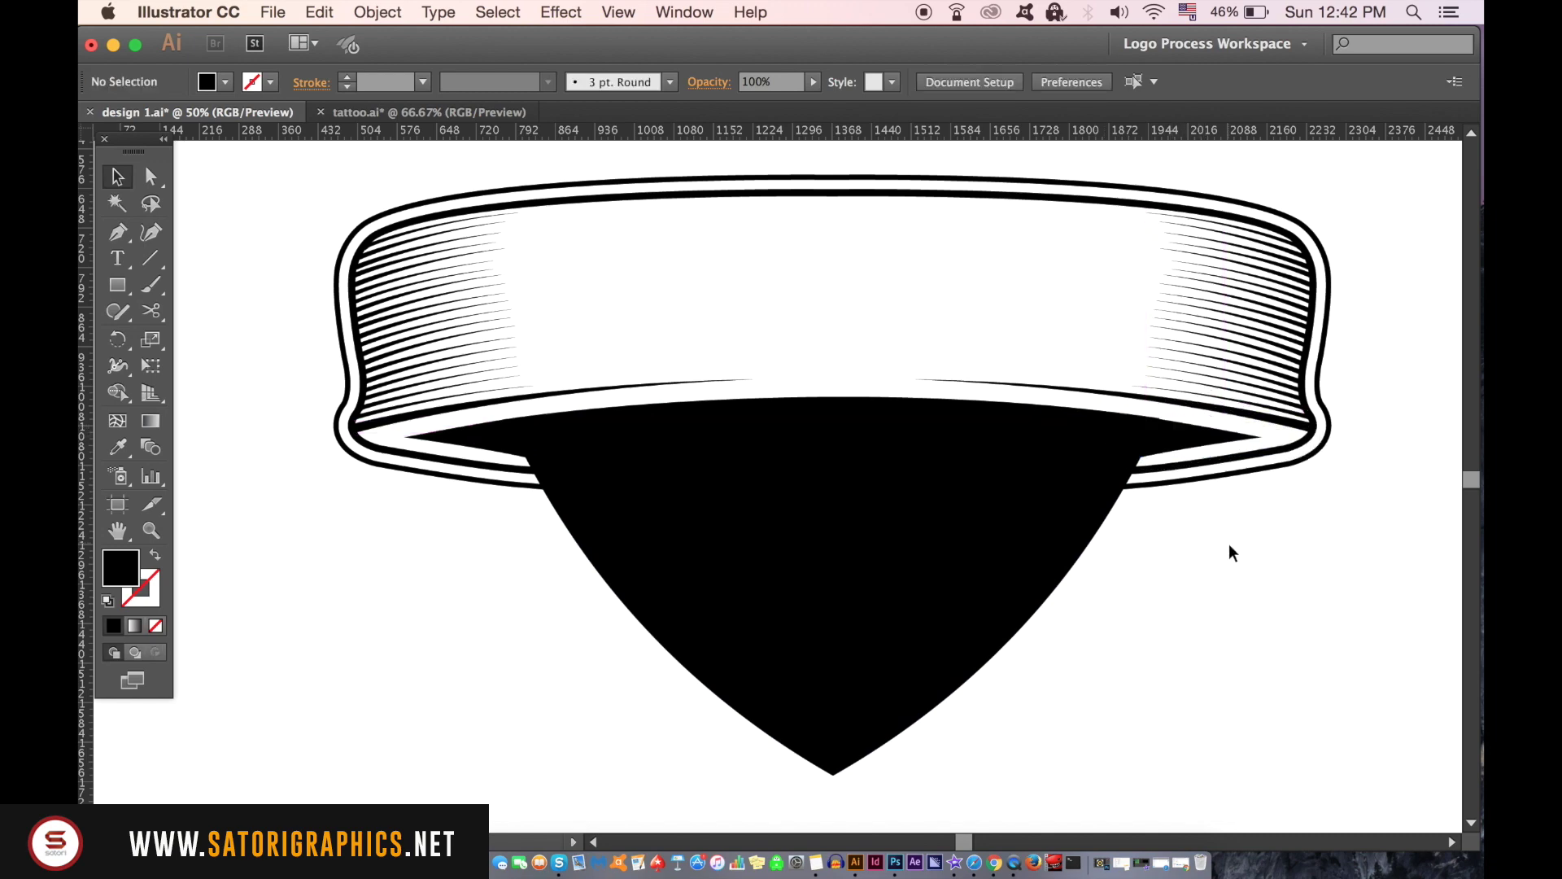
pyautogui.scroll(4, 1212, 473)
# - Reposition the right wedge so its point sits on the ribbon edge
pyautogui.moveTo(1108, 397); pyautogui.dragTo(1035, 378)
pyautogui.moveTo(1084, 345); pyautogui.dragTo(1084, 342)
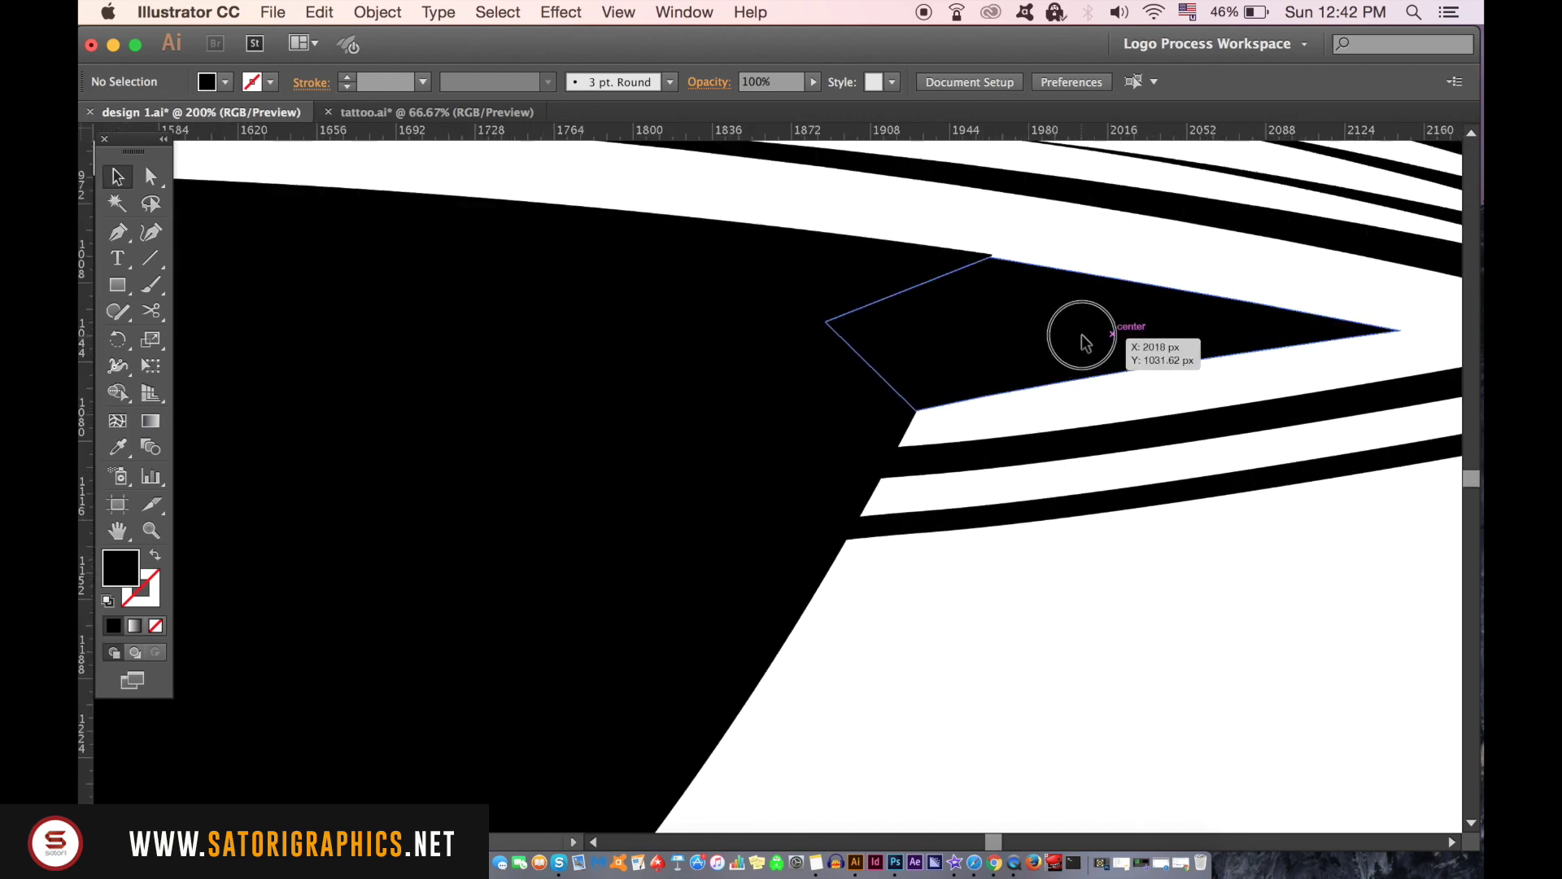
pyautogui.scroll(2, 1053, 305)
pyautogui.scroll(4, 1022, 460)
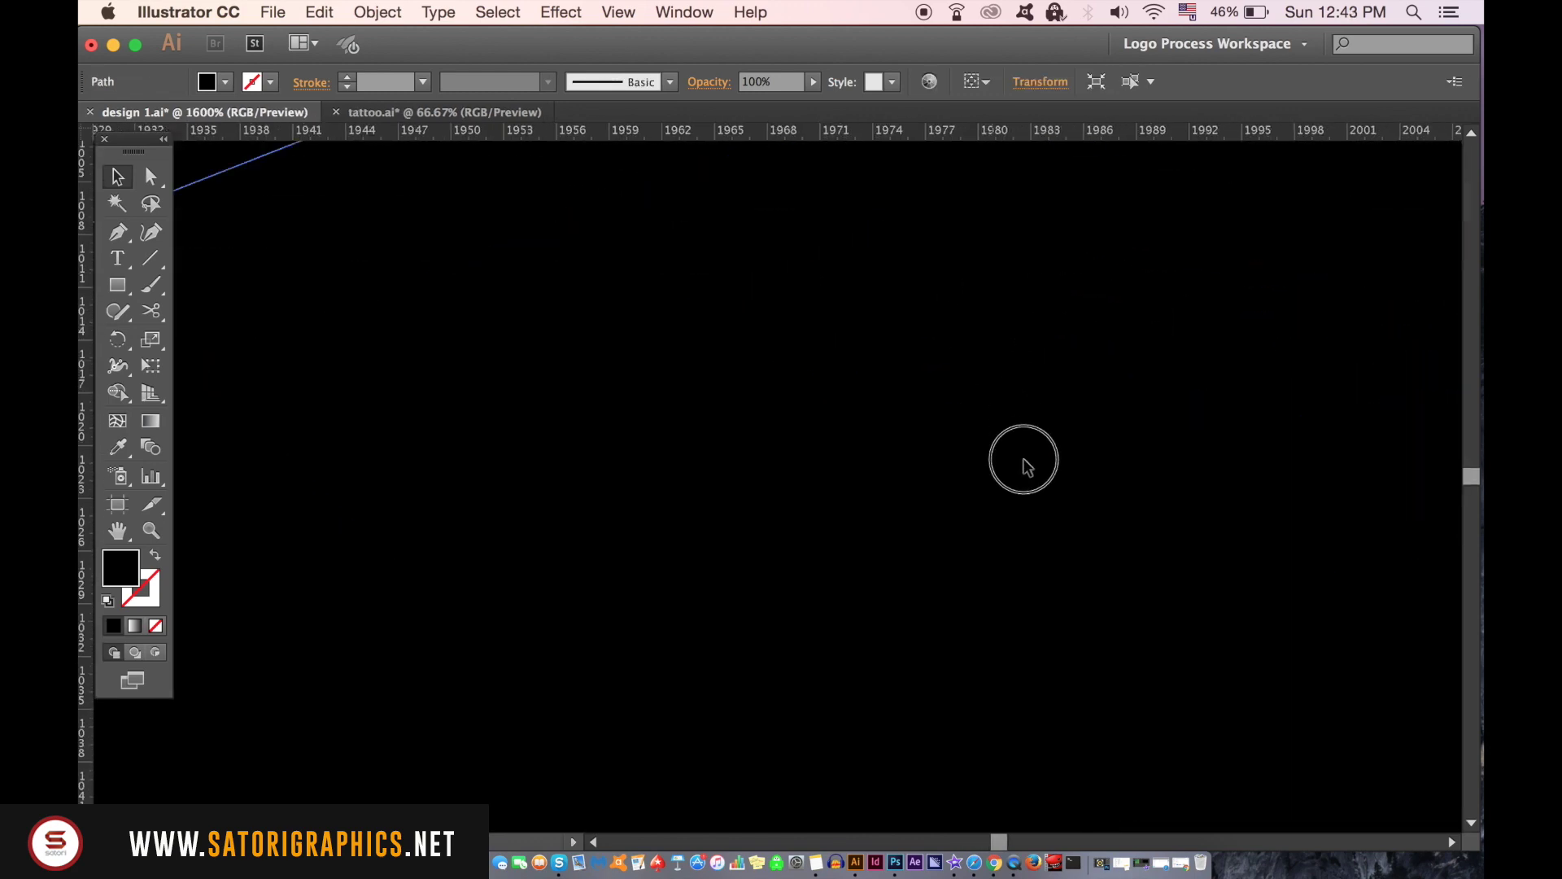
pyautogui.moveTo(1084, 342)
pyautogui.mouseDown()
pyautogui.moveTo(855, 418)
pyautogui.moveTo(862, 400)
pyautogui.mouseUp()
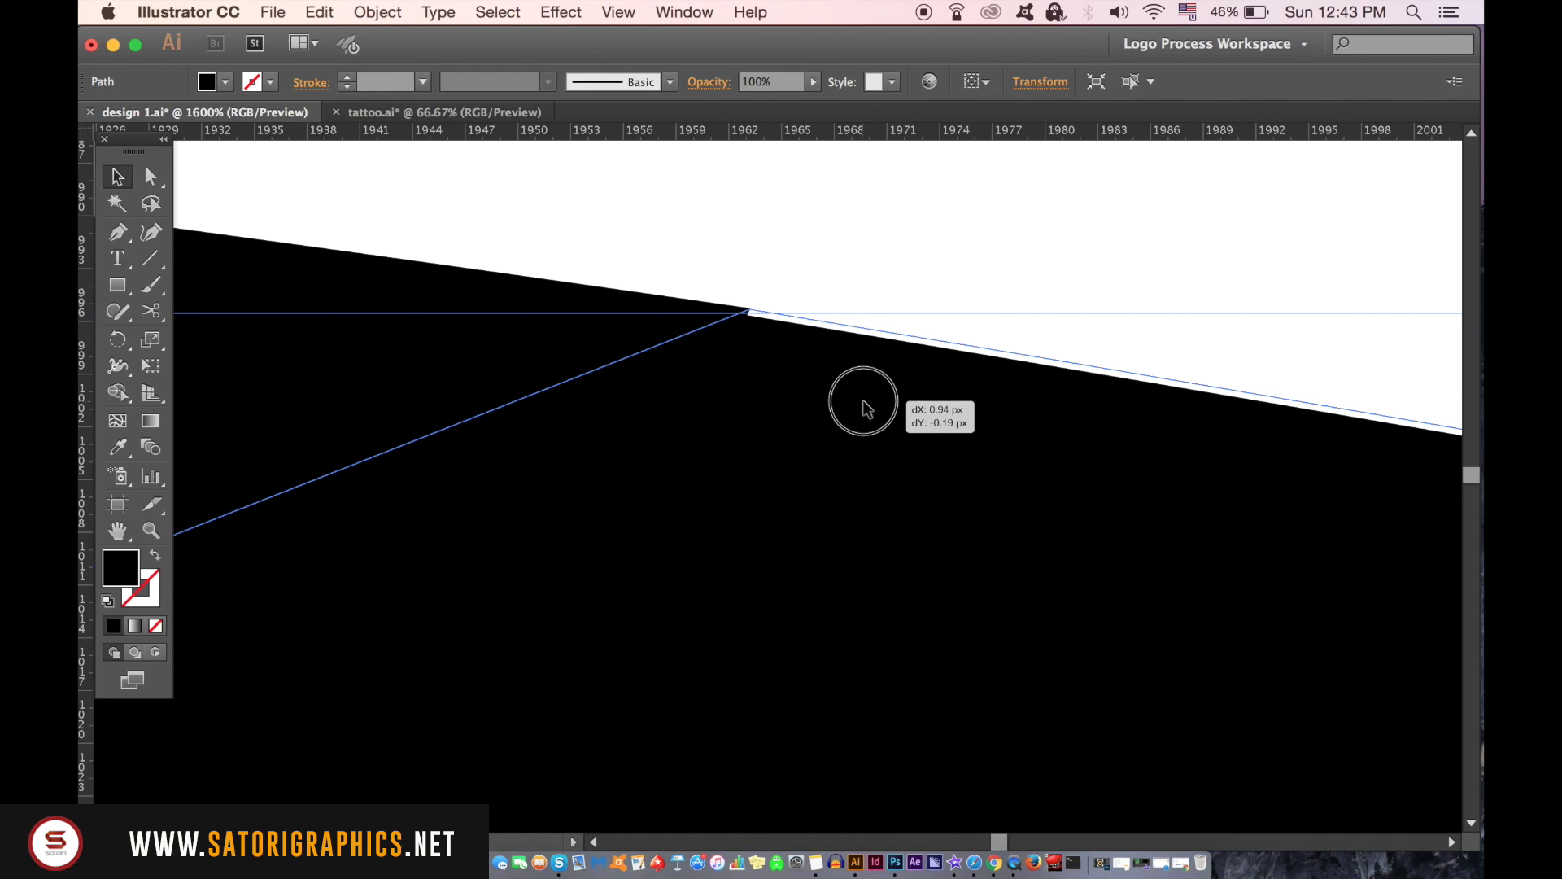
pyautogui.click(877, 241)
pyautogui.scroll(2, 751, 323)
pyautogui.scroll(-6, 751, 323)
pyautogui.scroll(-7, 611, 332)
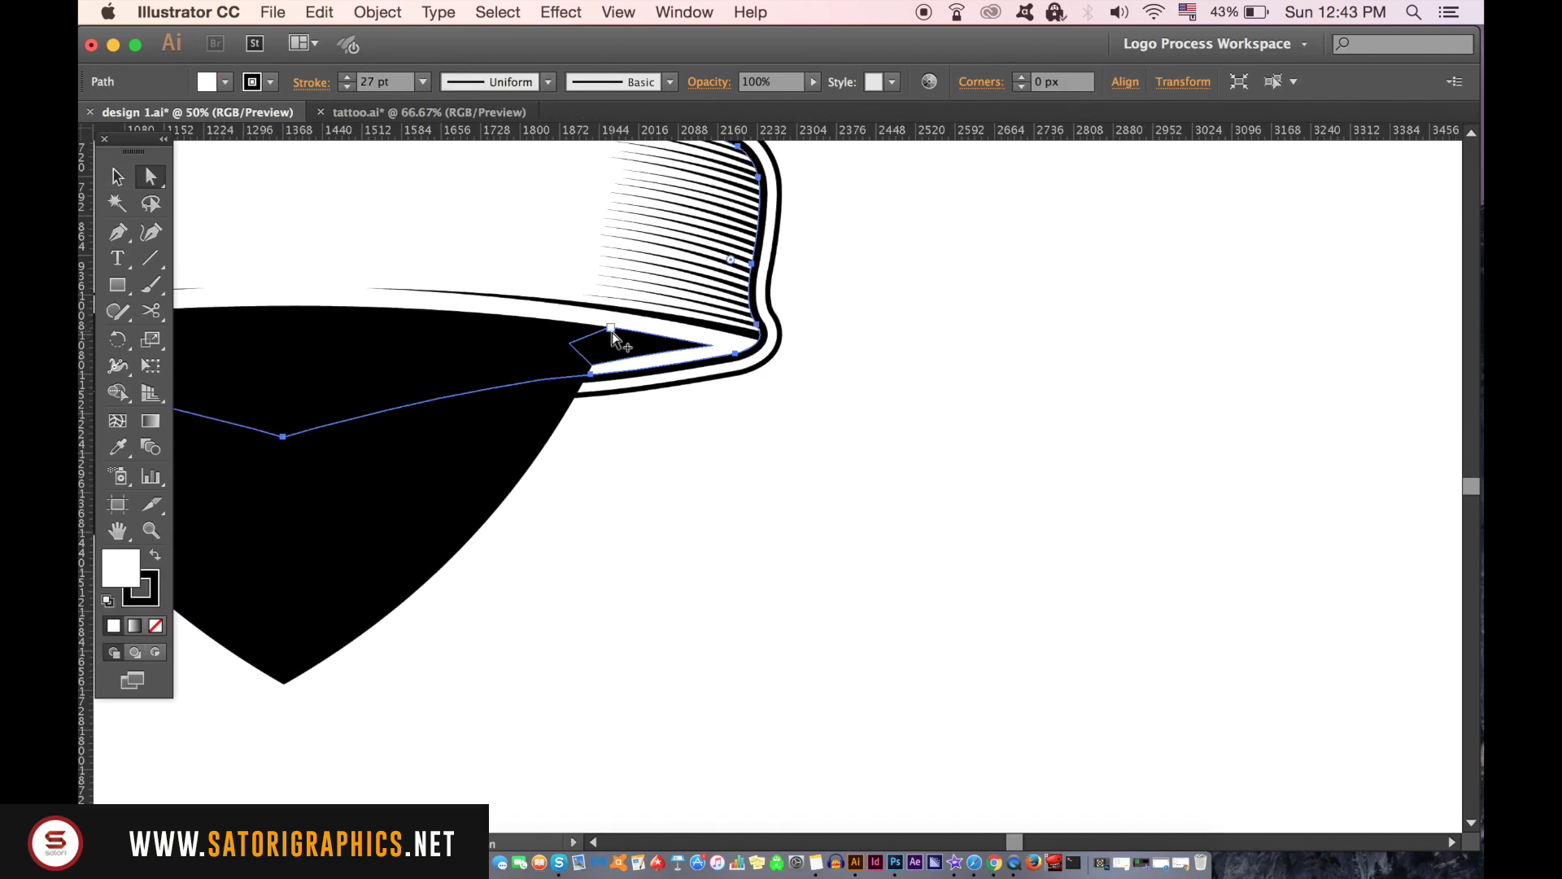
pyautogui.hscroll(-4, 891, 578)
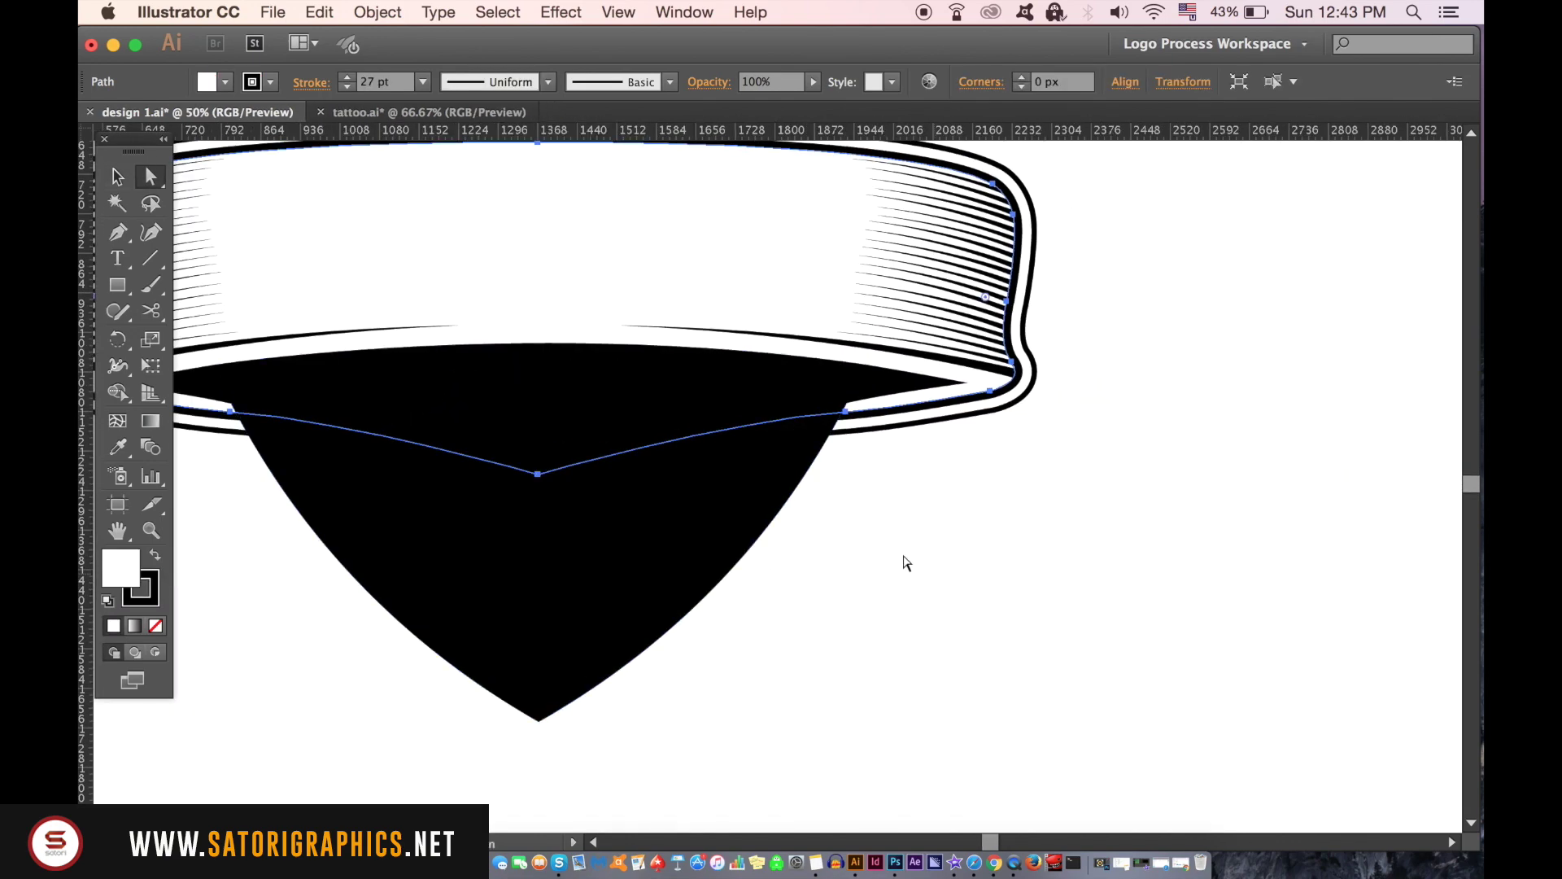
pyautogui.scroll(-1, 904, 563)
pyautogui.scroll(-1, 900, 551)
pyautogui.scroll(-1, 917, 558)
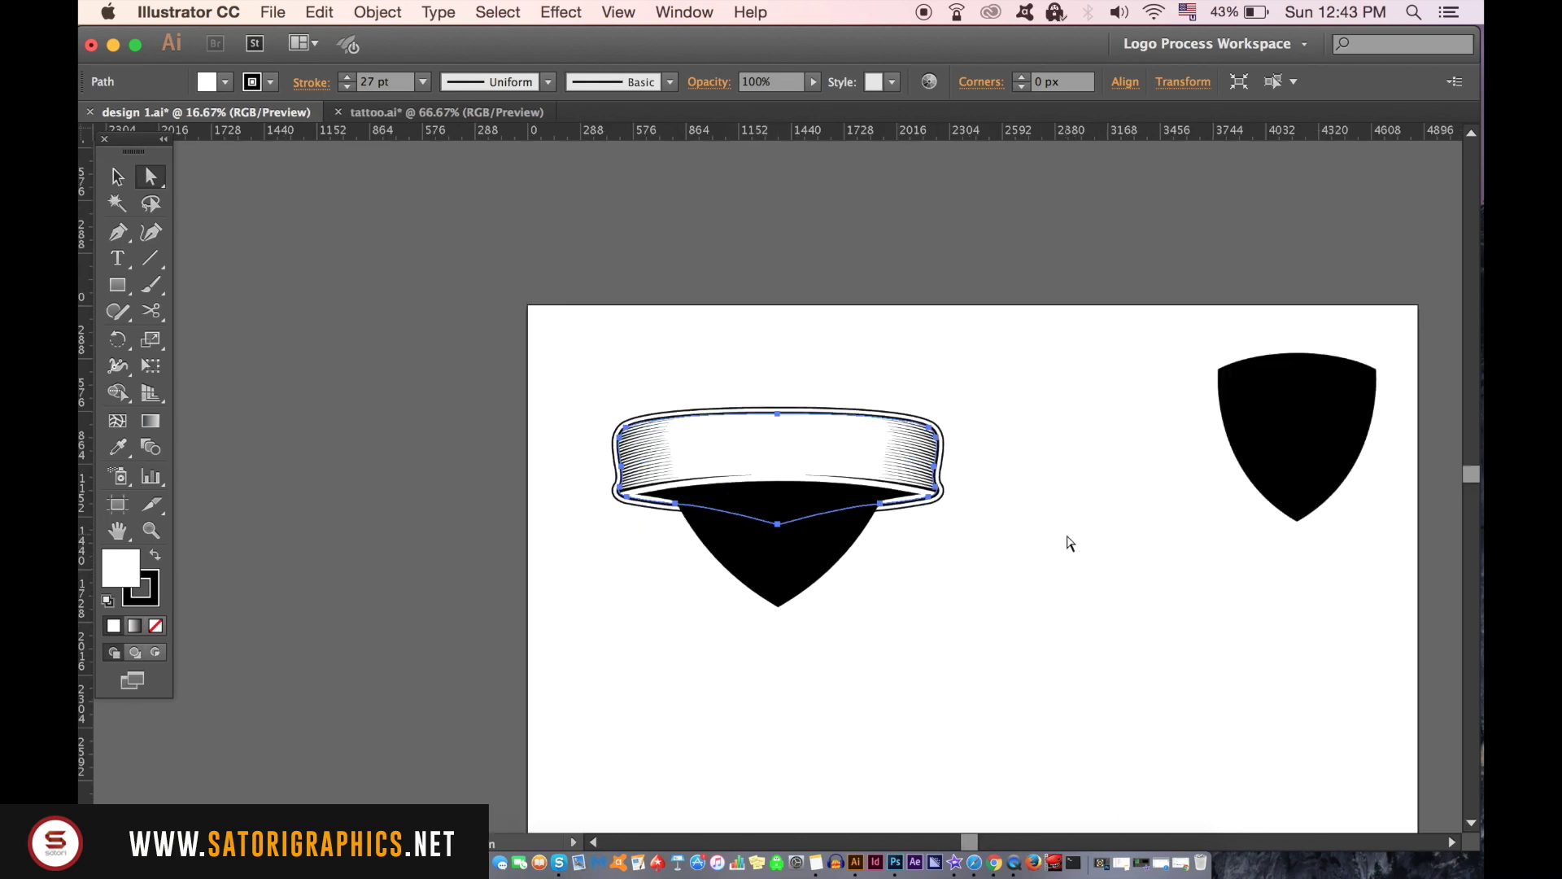
pyautogui.click(1069, 542)
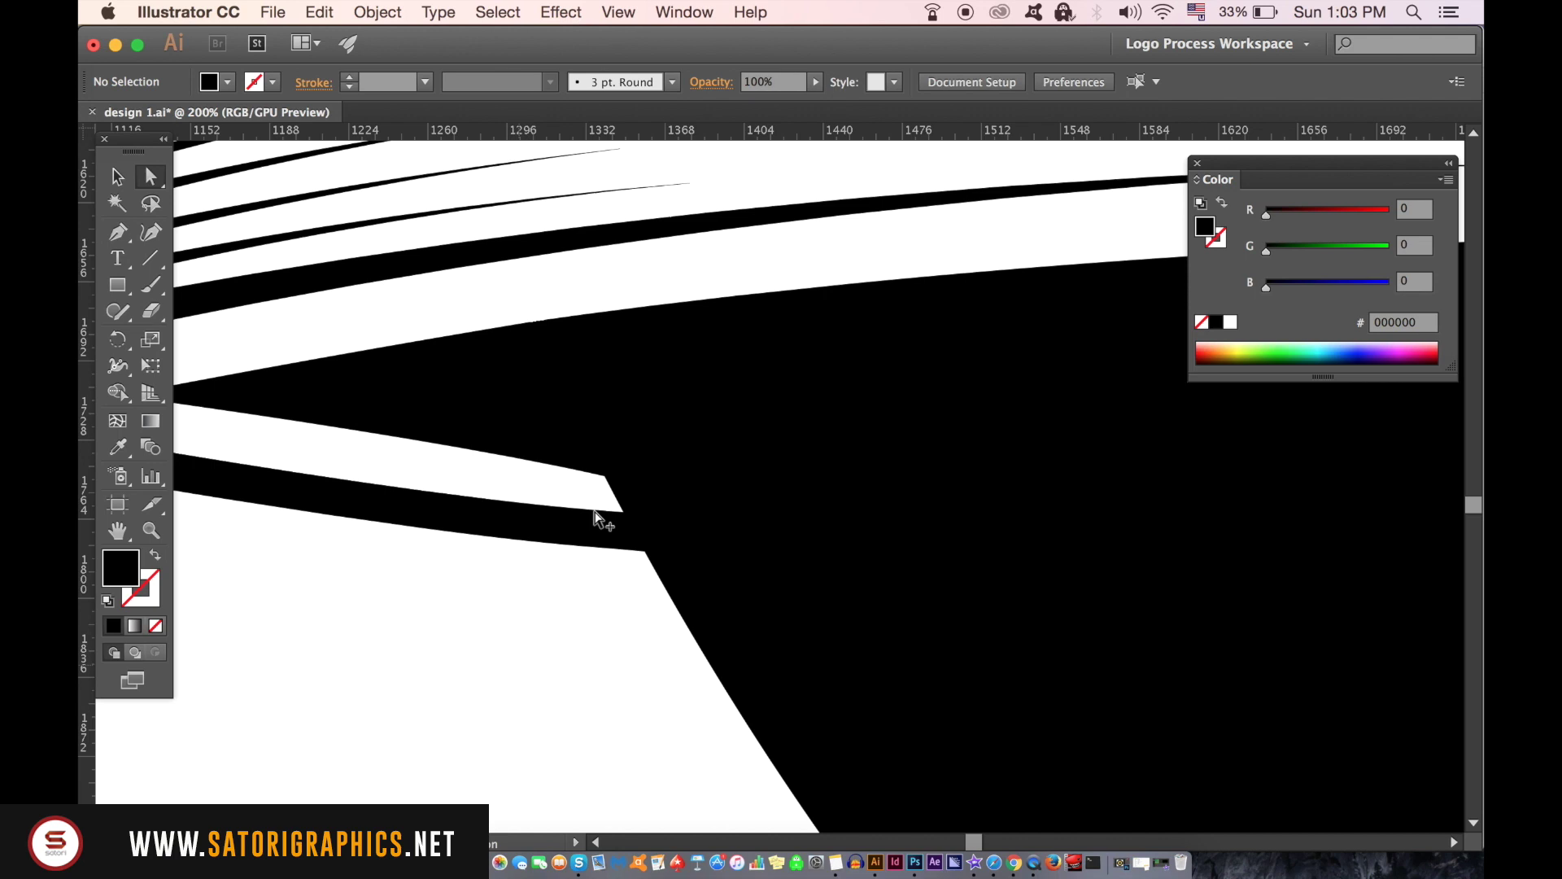
# - Drag the wedge's inner corner anchor onto the ribbon-edge intersection
pyautogui.moveTo(607, 477); pyautogui.dragTo(605, 466)
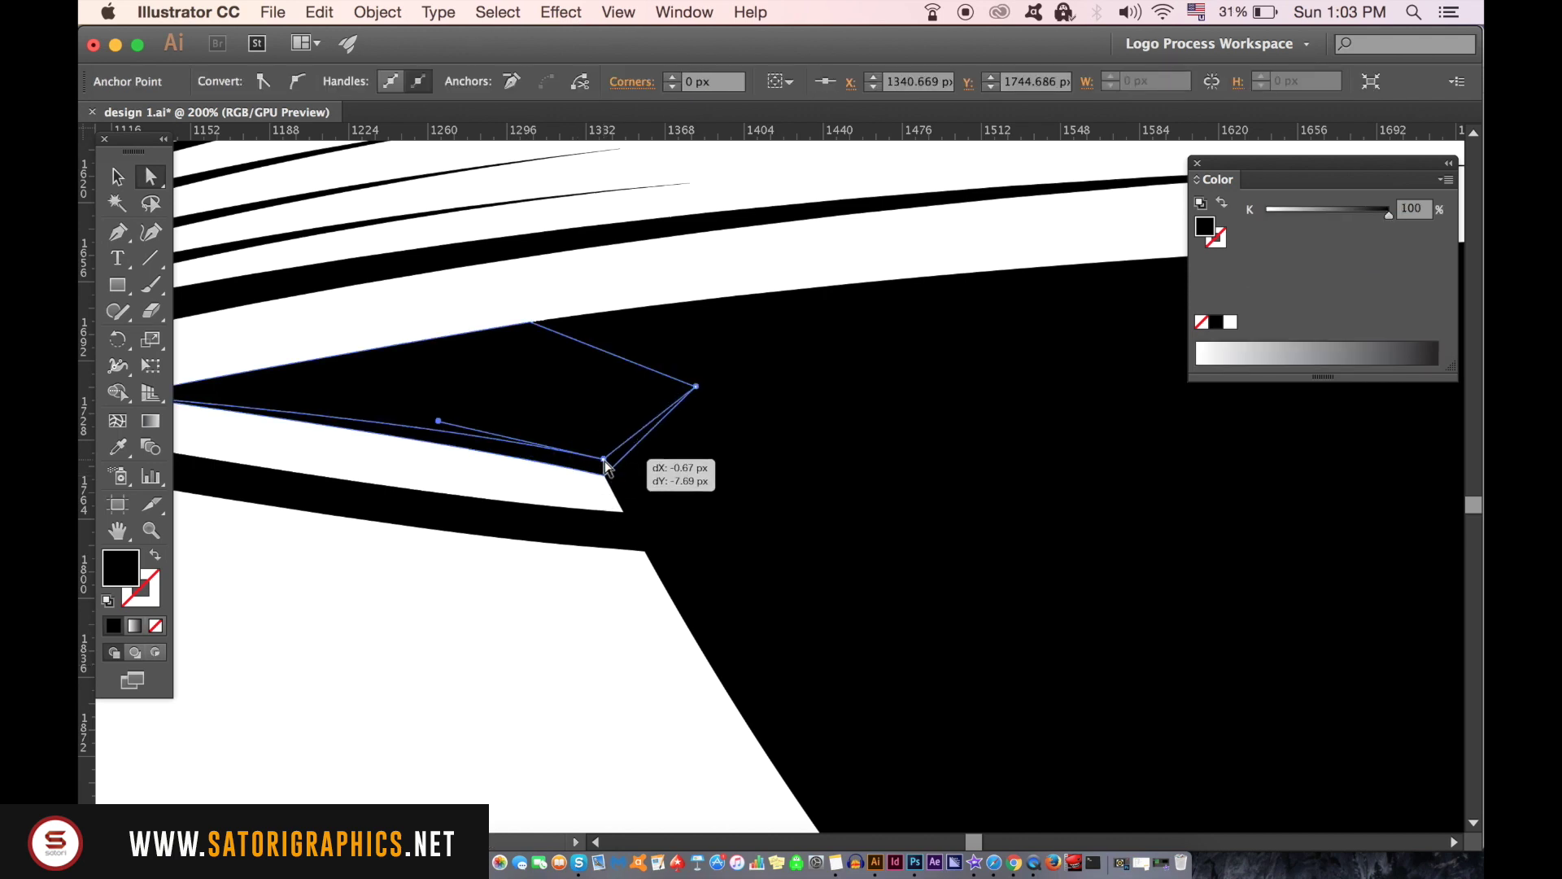
pyautogui.moveTo(607, 468); pyautogui.dragTo(599, 472)
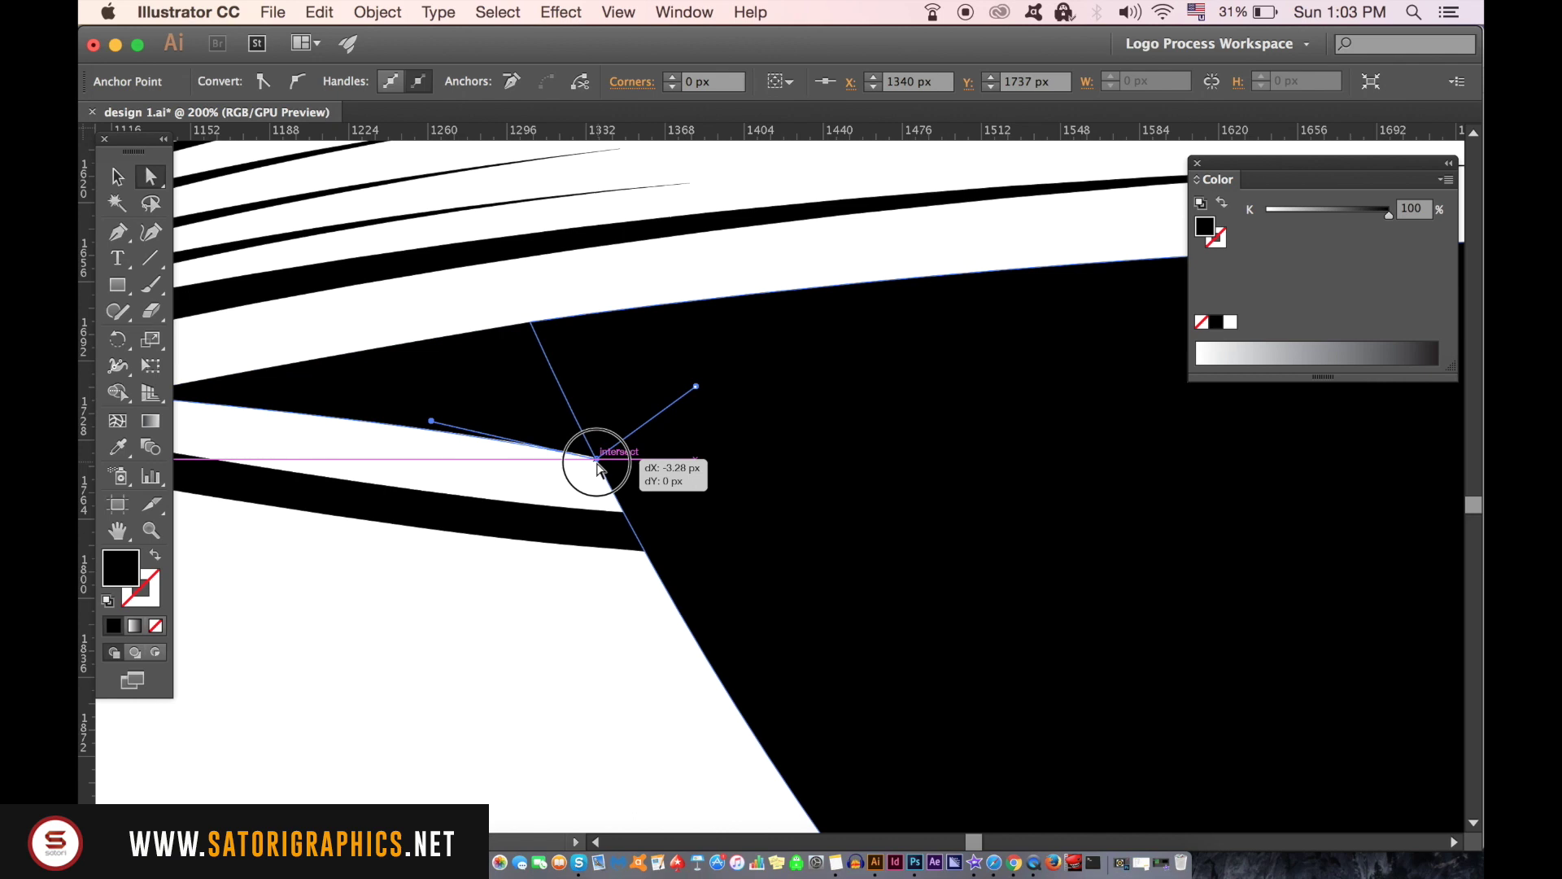
pyautogui.click(586, 600)
pyautogui.hscroll(-5, 642, 622)
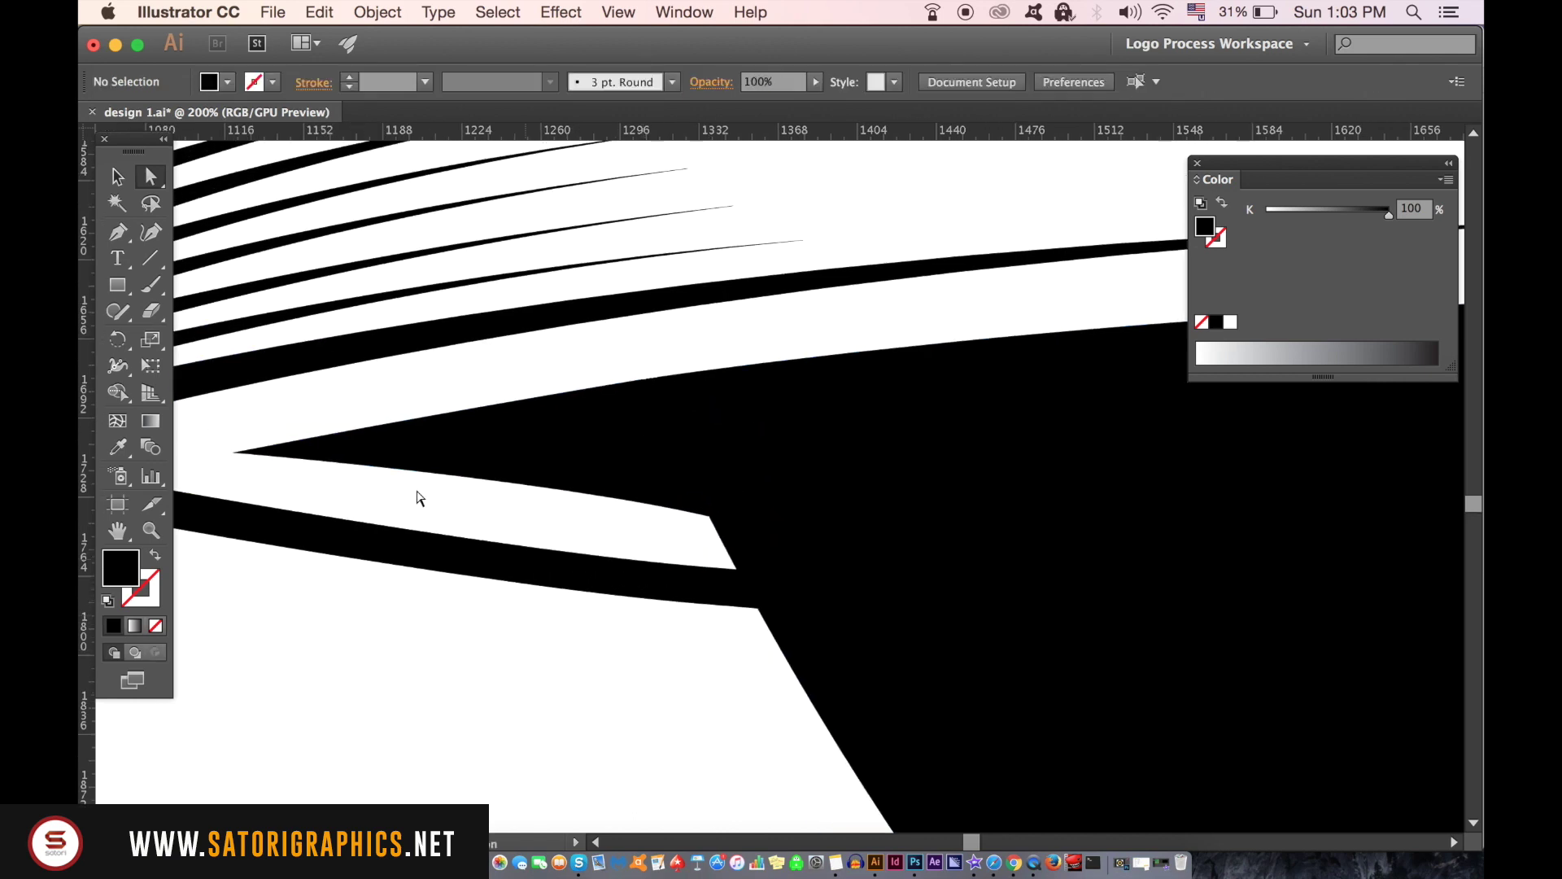
# - Draw a curved, unfilled hatch line on the ribbon fold with a 3 pt tapered stroke
pyautogui.click(117, 231)
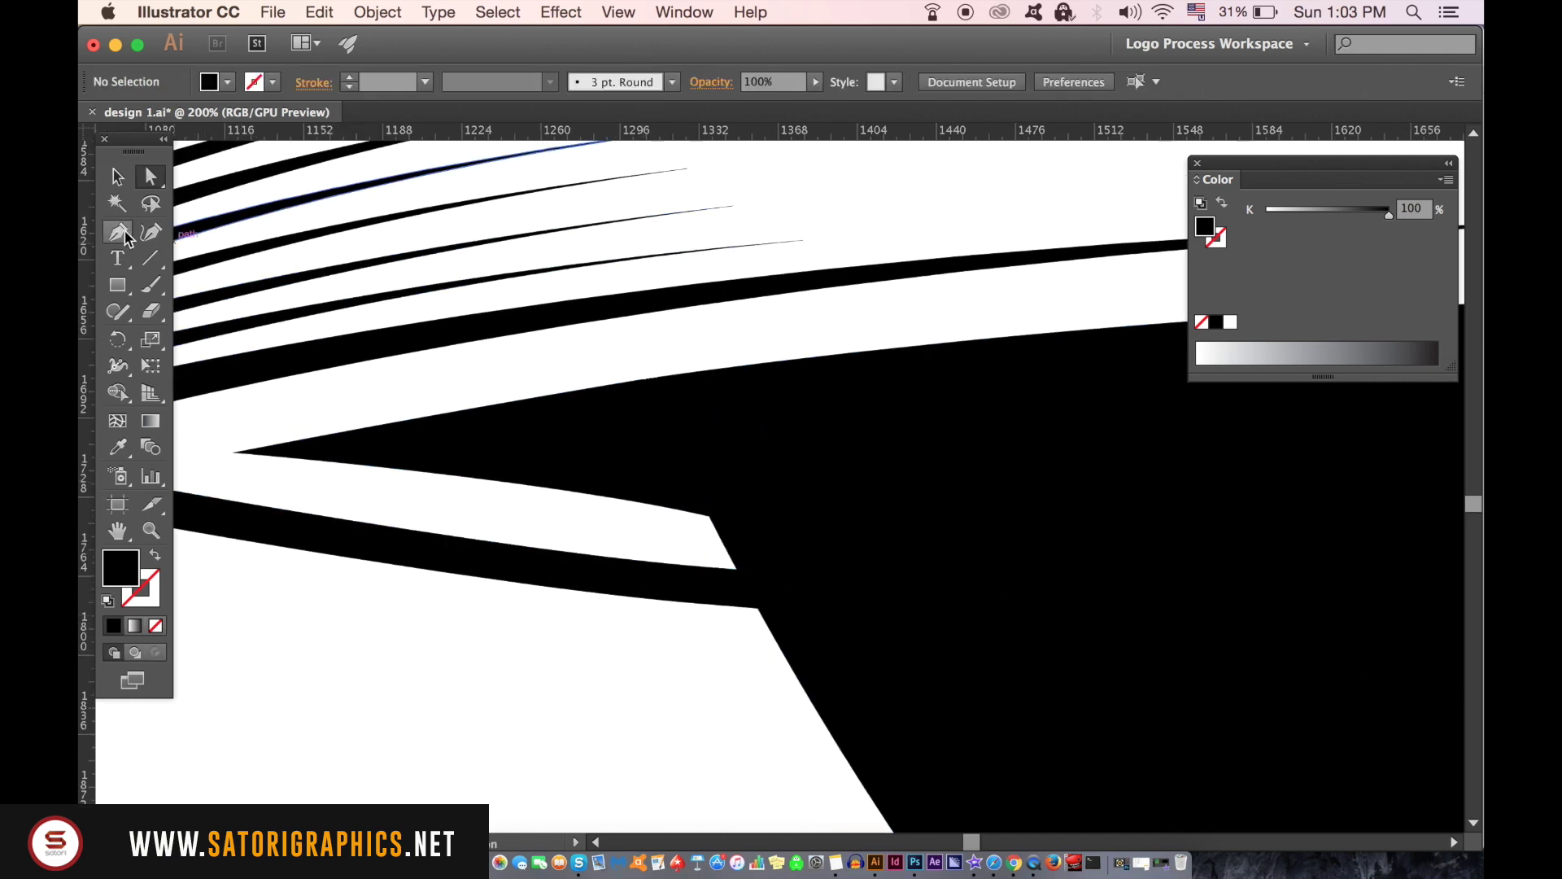
pyautogui.click(159, 558)
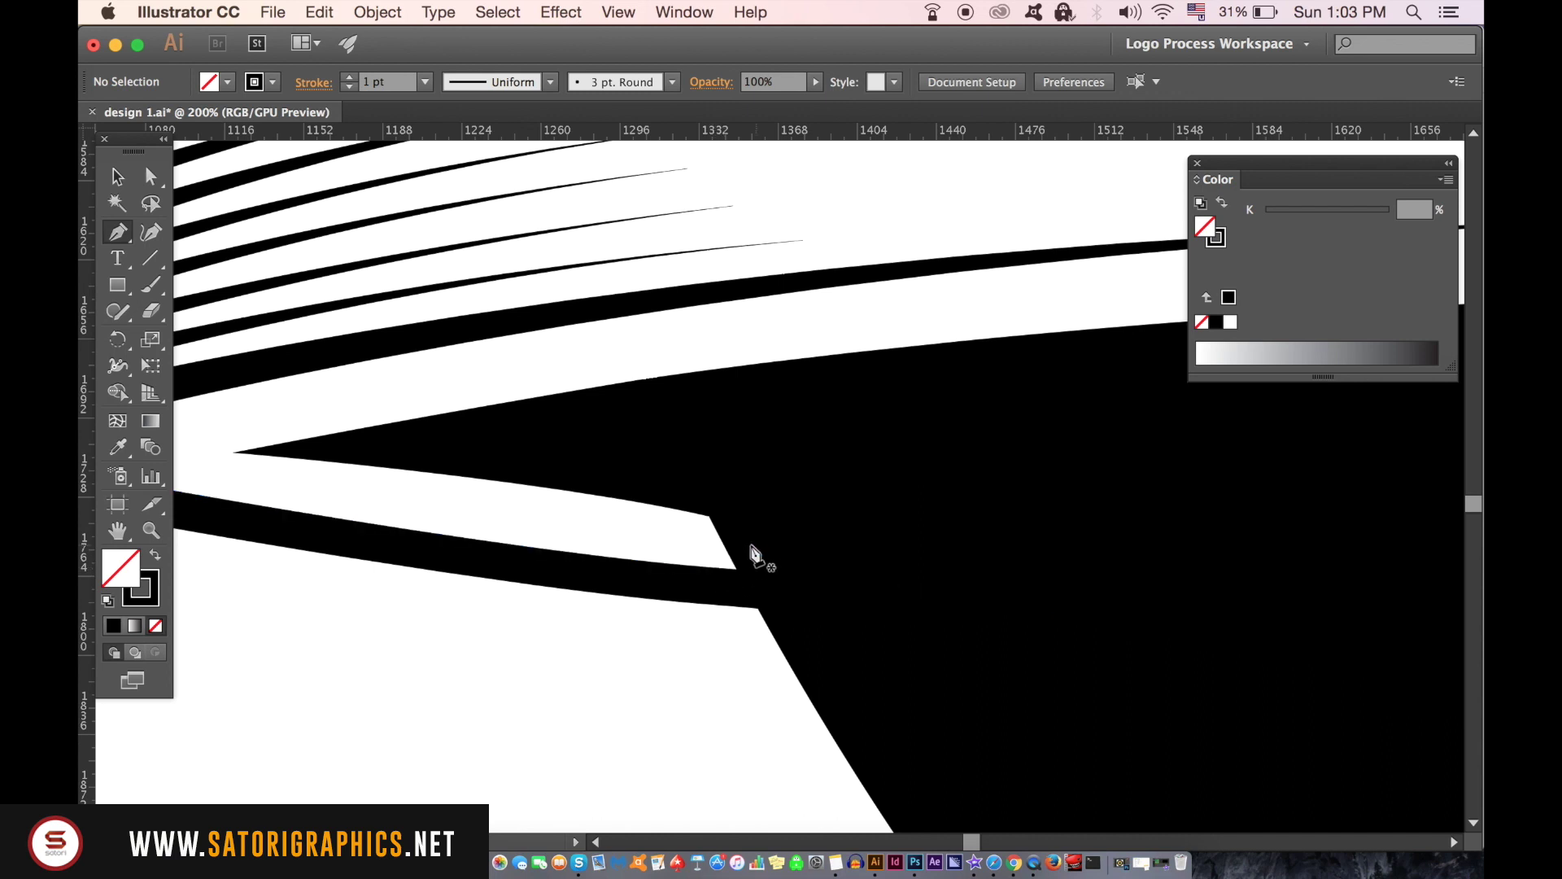
pyautogui.click(733, 561)
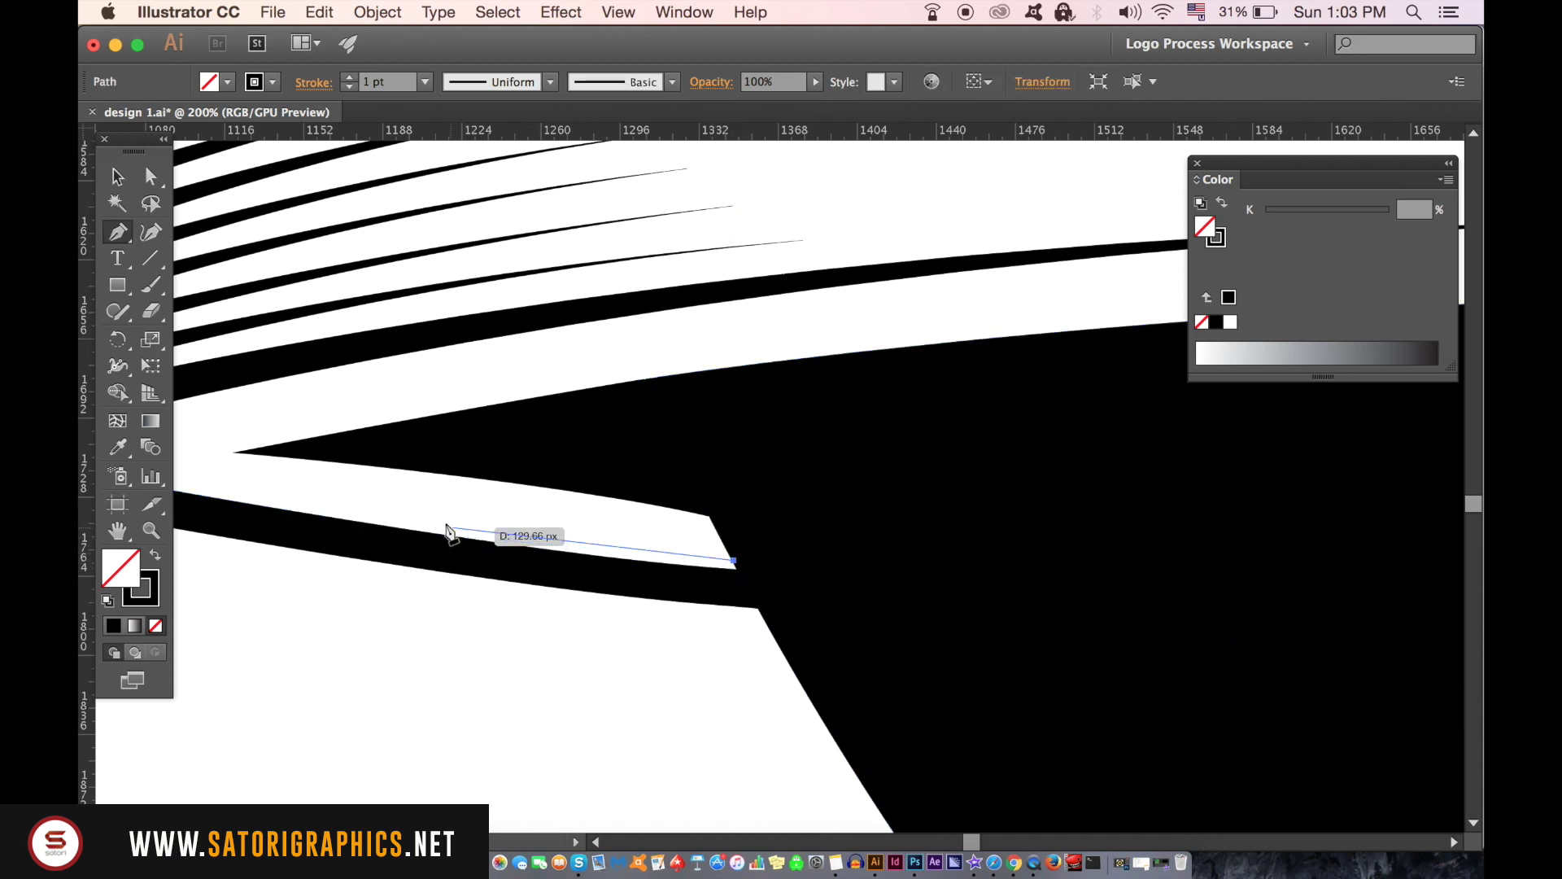
pyautogui.moveTo(437, 519); pyautogui.dragTo(361, 507)
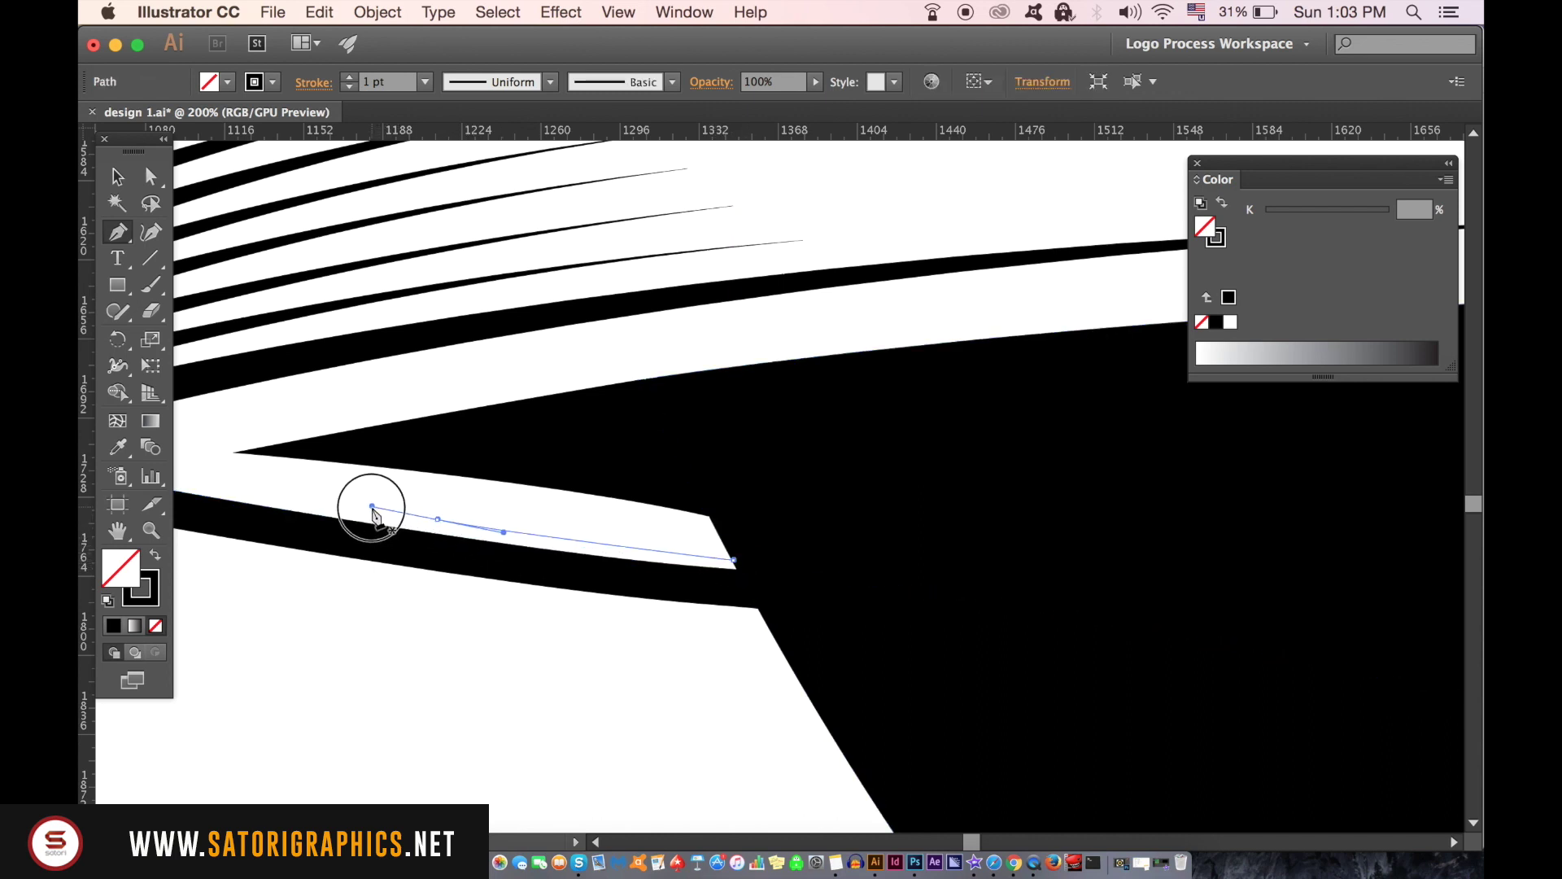
pyautogui.press('v')
pyautogui.click(501, 528)
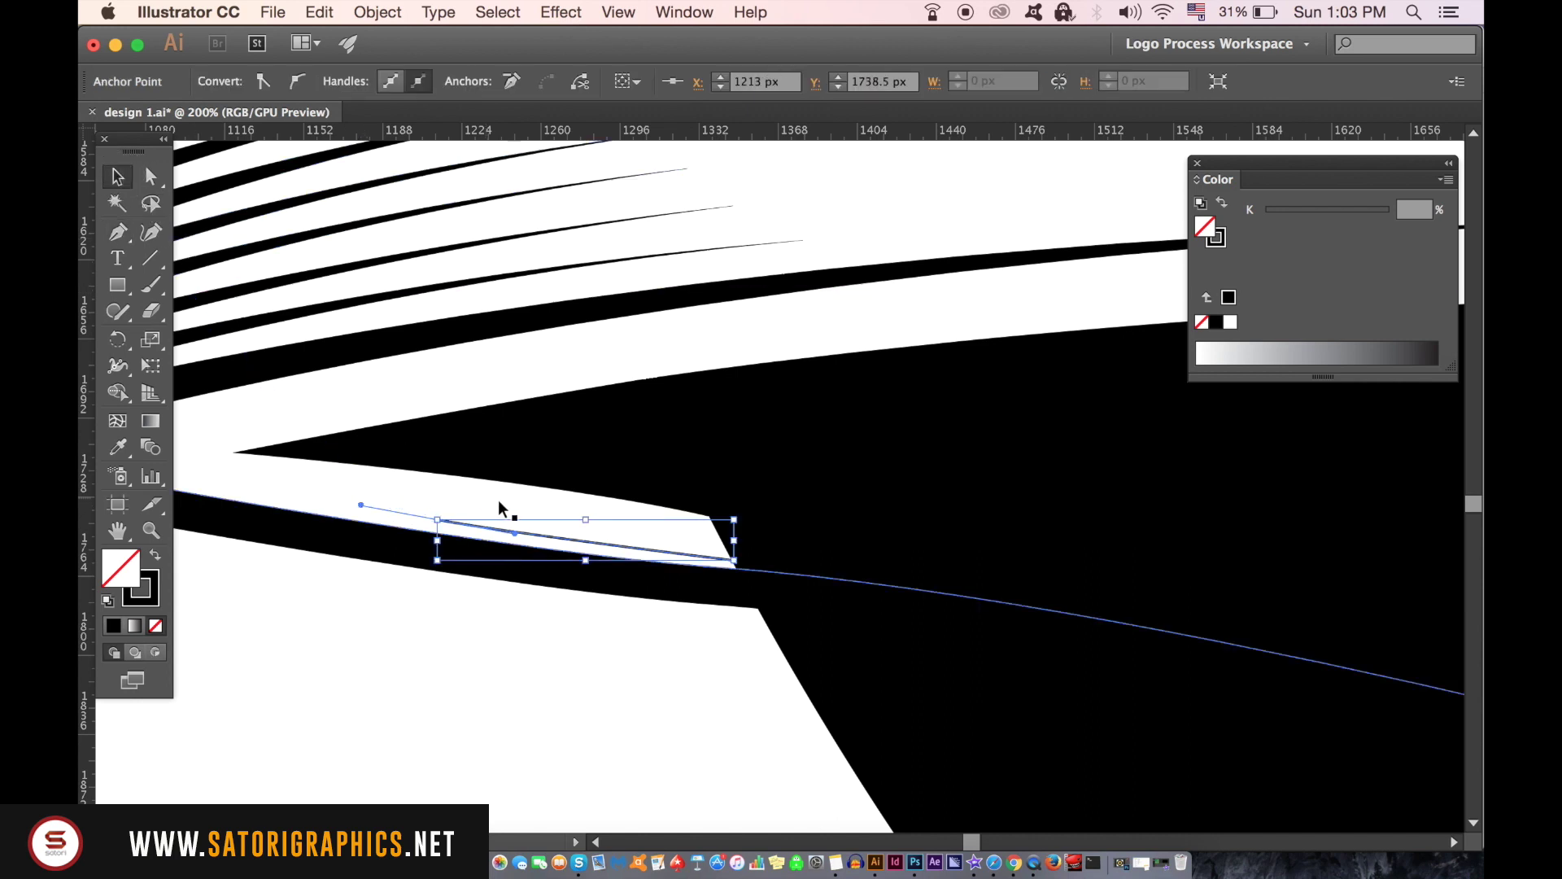
pyautogui.click(425, 81)
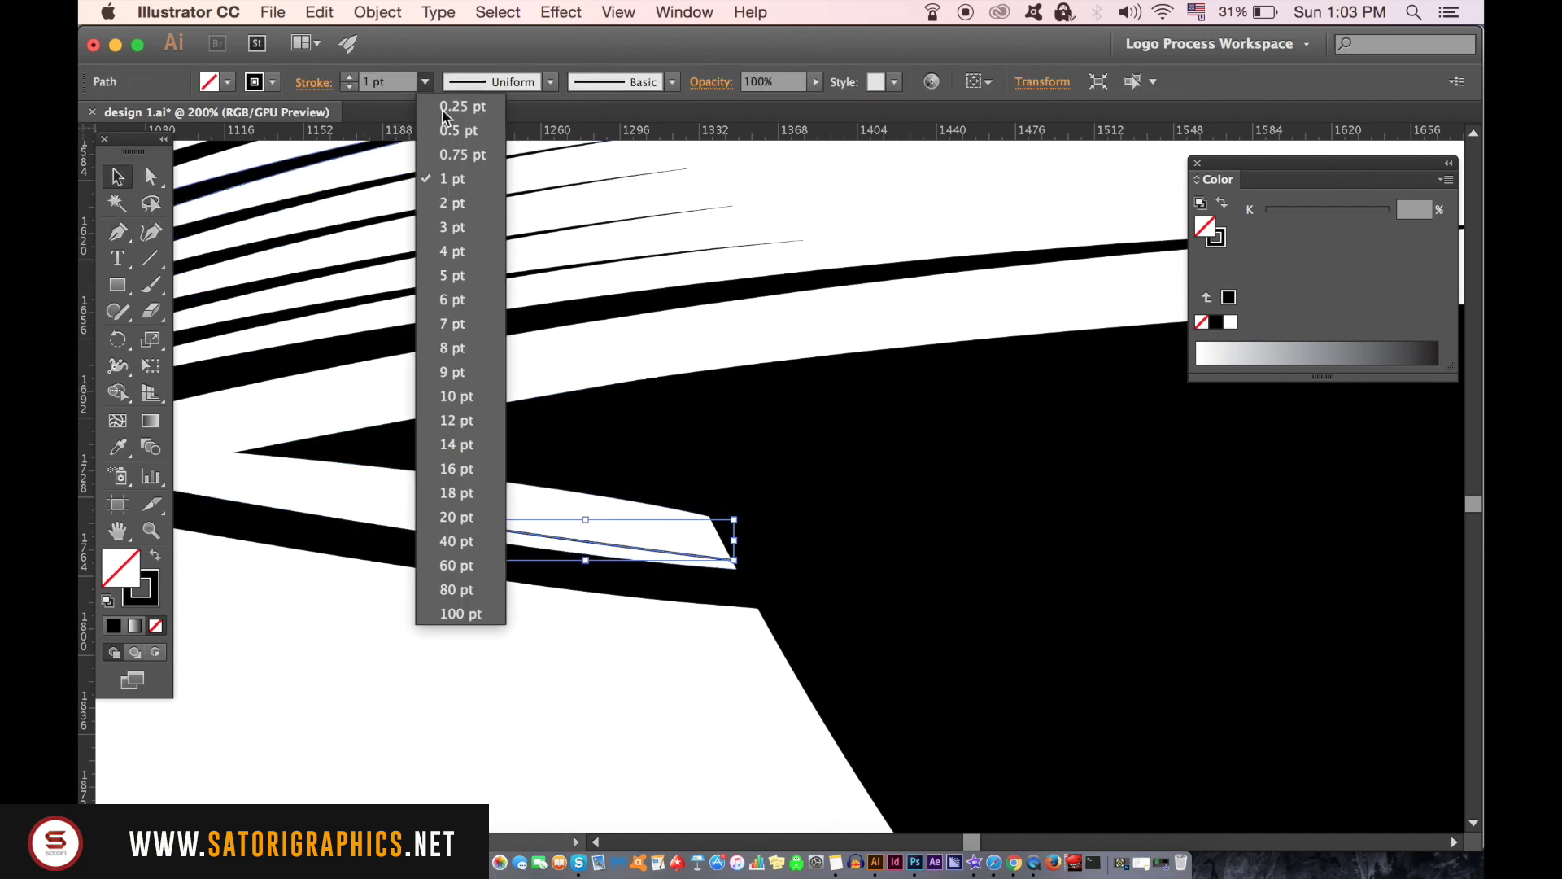
pyautogui.click(451, 227)
pyautogui.click(550, 82)
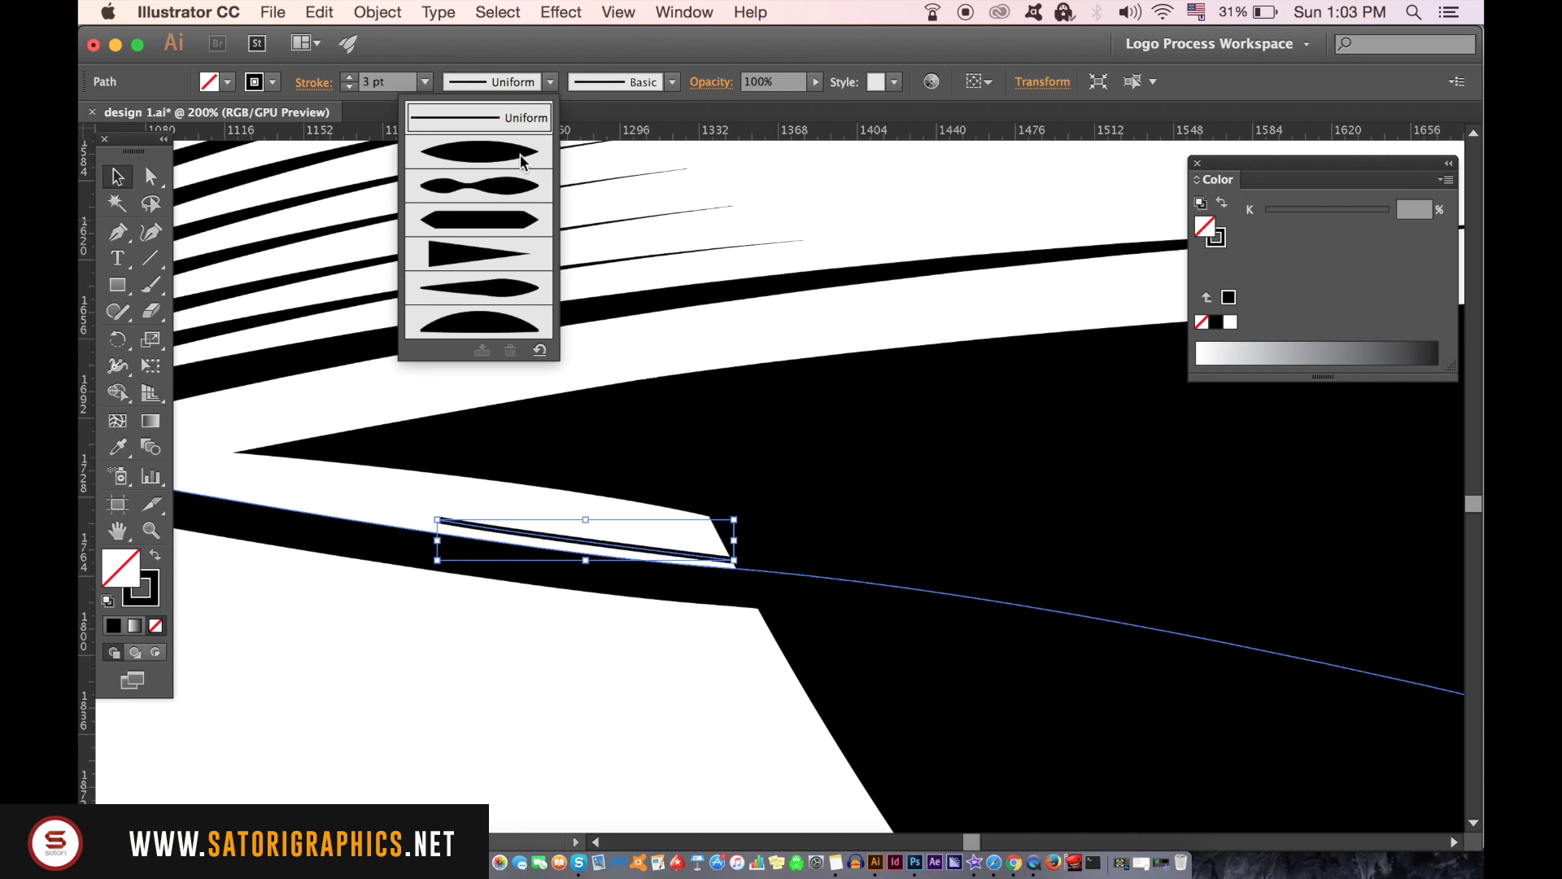
pyautogui.click(505, 247)
pyautogui.click(479, 696)
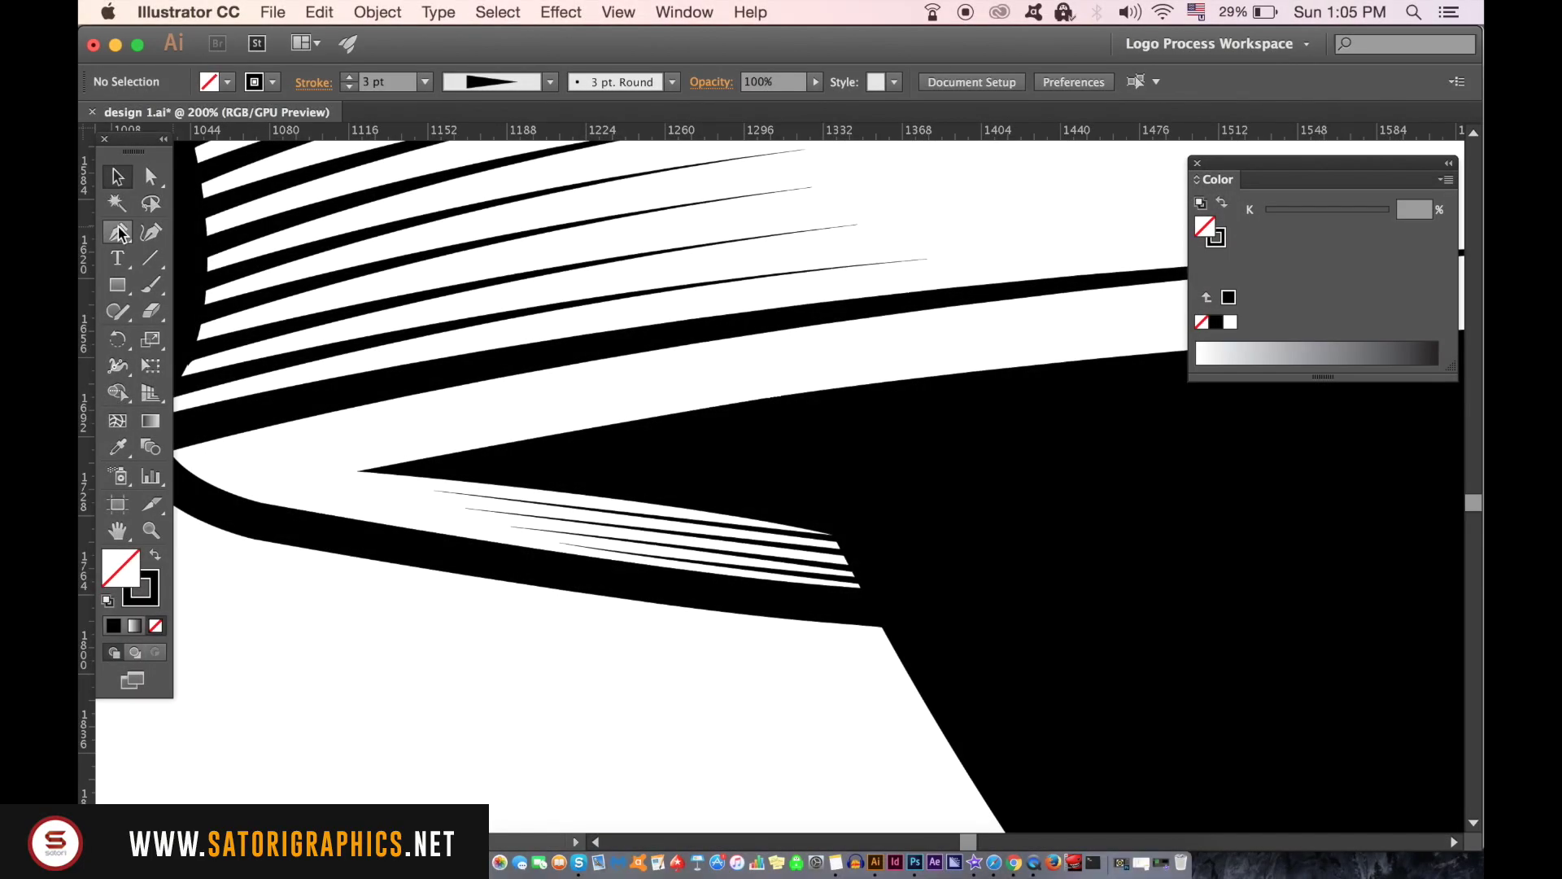
# - Draw a black-filled sliver shape at the ribbon's black tip
pyautogui.click(119, 233)
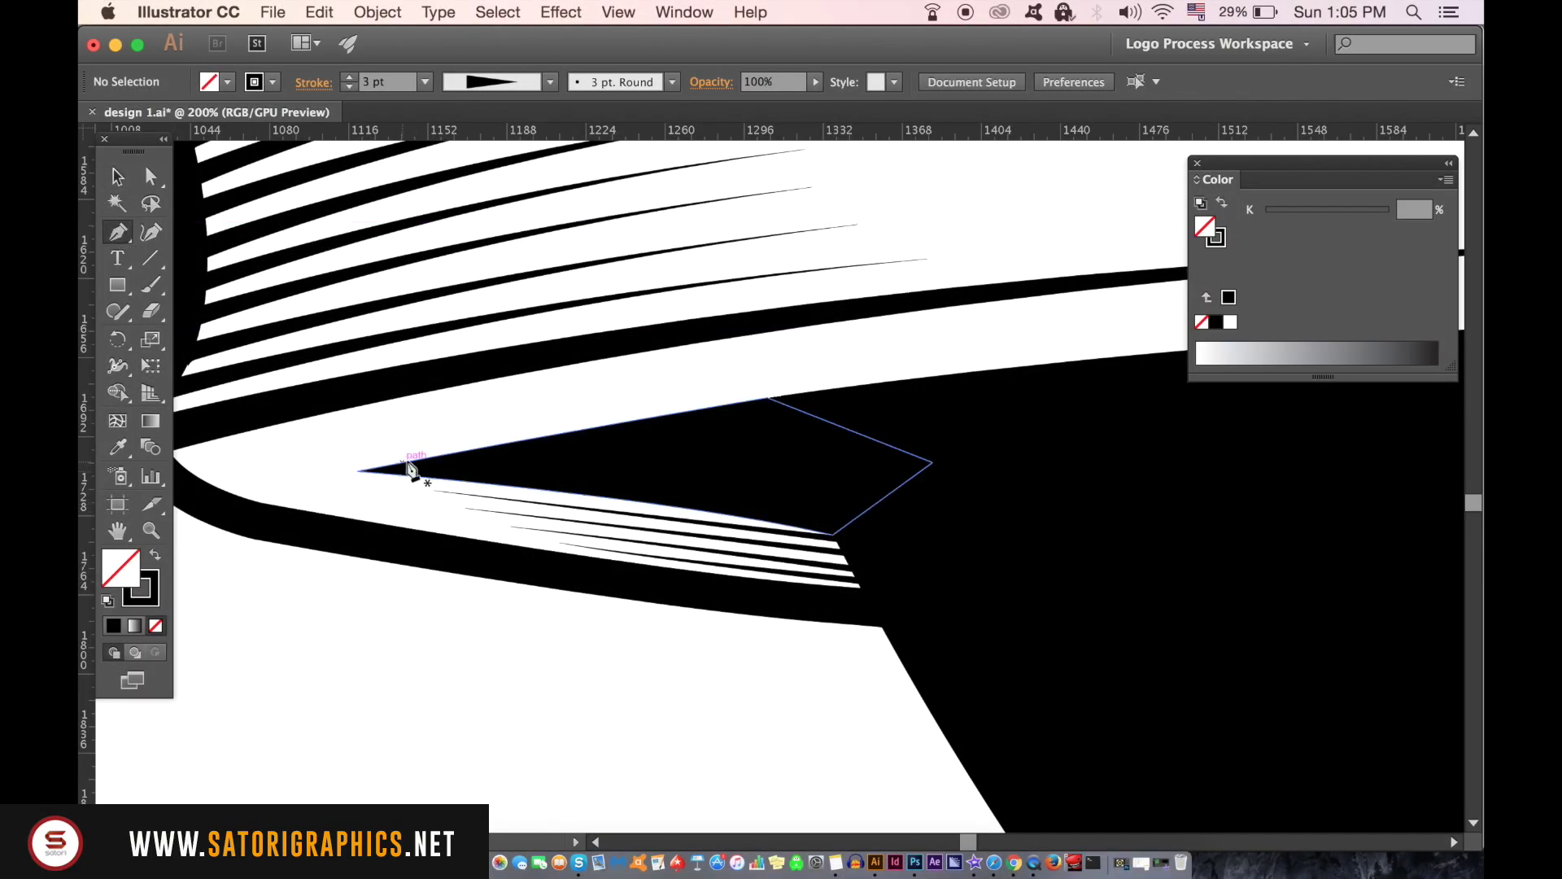
pyautogui.moveTo(410, 465); pyautogui.dragTo(297, 488)
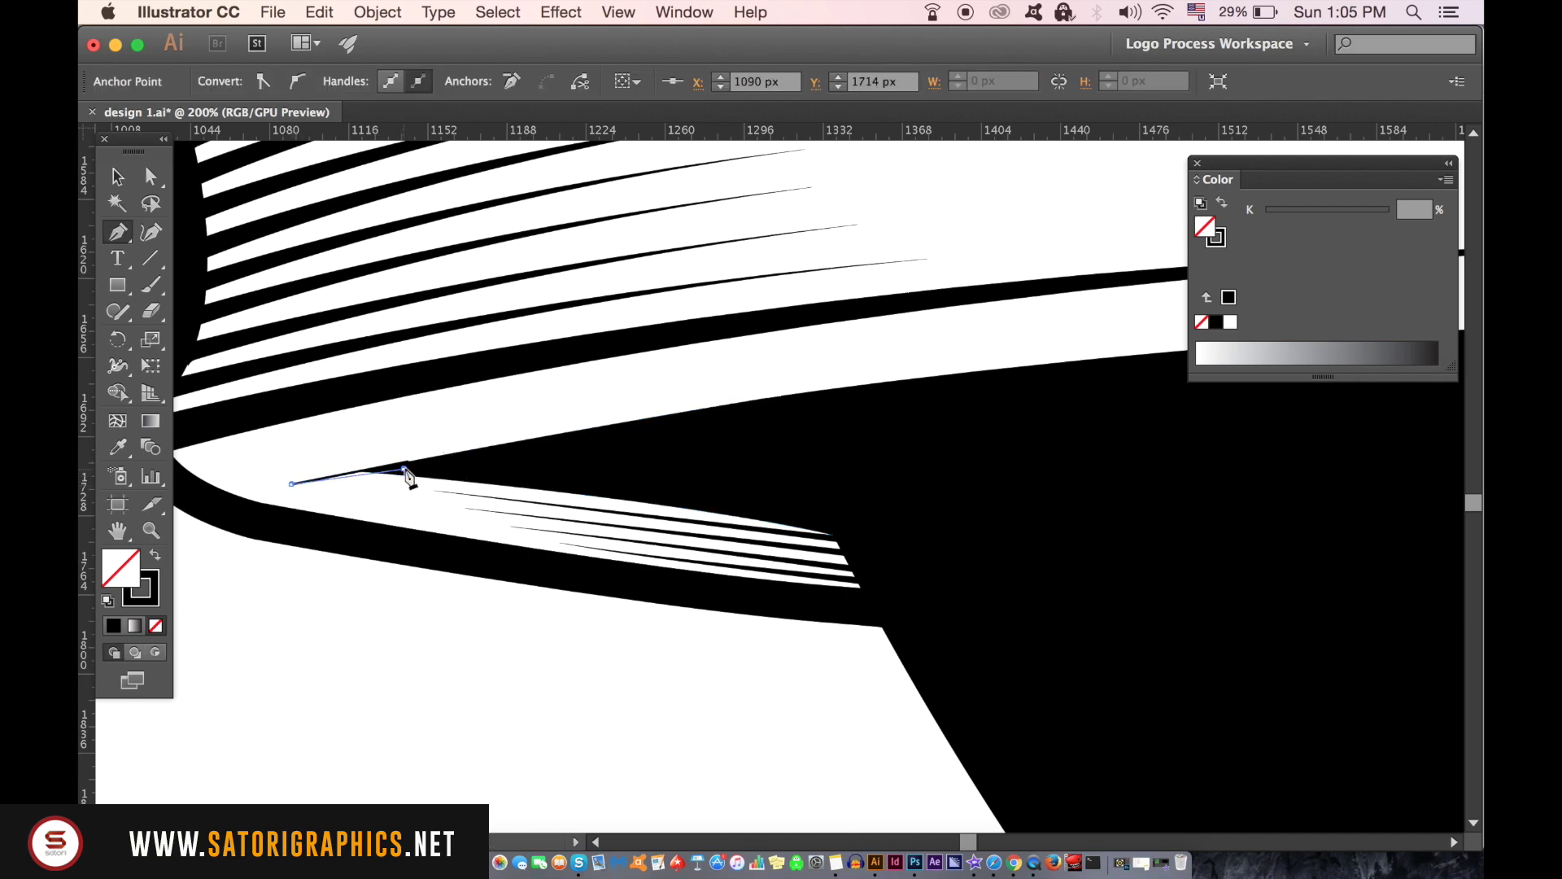
pyautogui.press('v')
pyautogui.hotkey('shift', 'x')
pyautogui.click(322, 667)
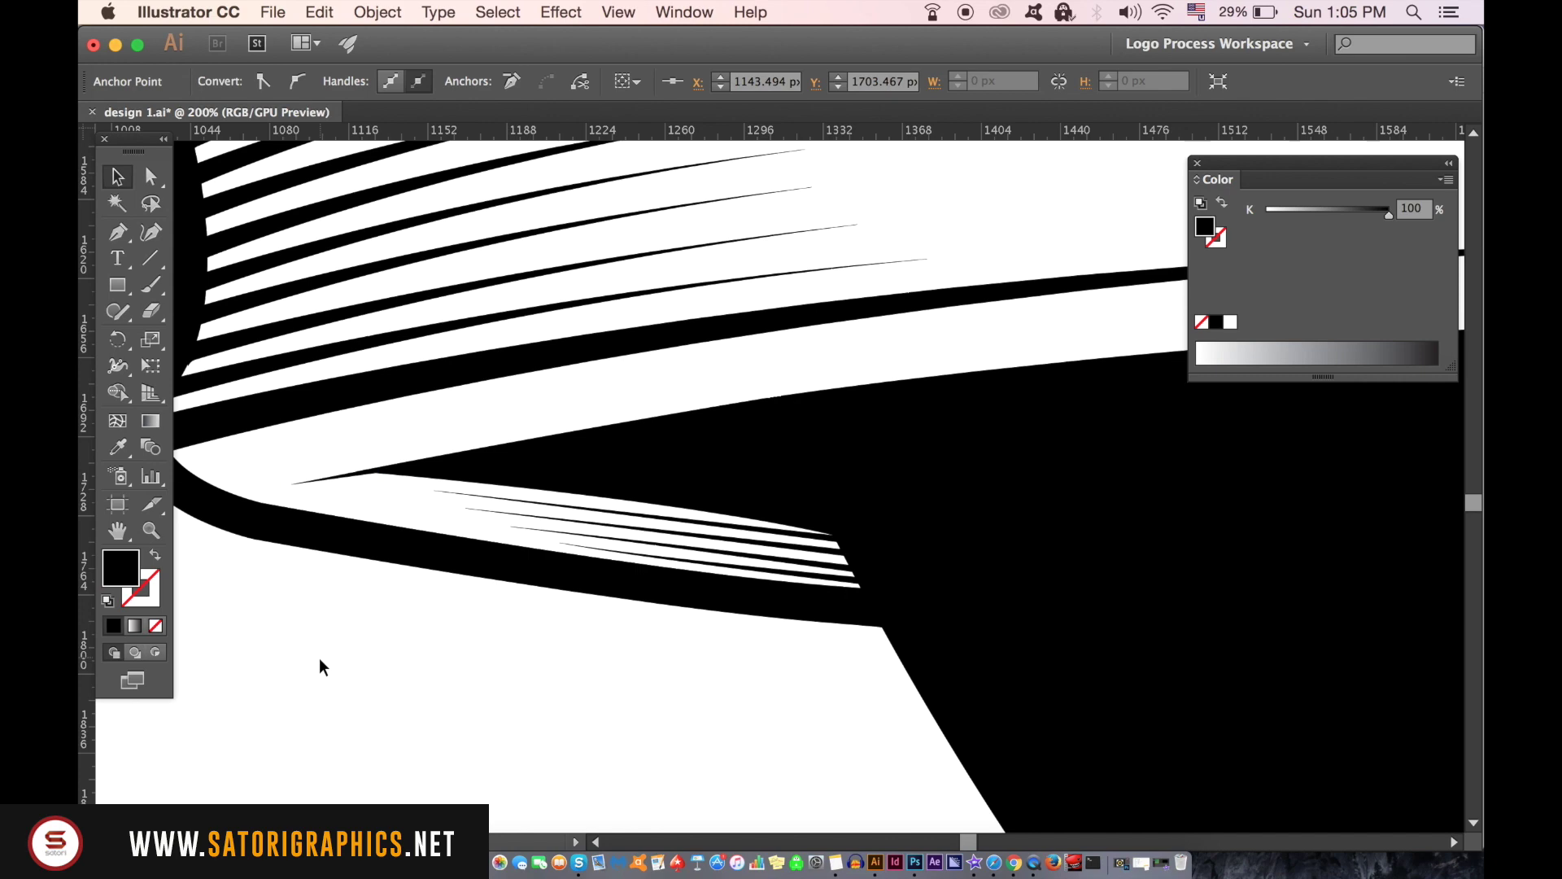
pyautogui.keyDown('alt'); pyautogui.keyDown('super'); pyautogui.click(379, 676); pyautogui.keyUp('super'); pyautogui.keyUp('alt')
pyautogui.keyDown('alt'); pyautogui.keyDown('super'); pyautogui.click(575, 687); pyautogui.keyUp('super'); pyautogui.keyUp('alt')
pyautogui.keyDown('alt'); pyautogui.keyDown('super'); pyautogui.click(602, 614); pyautogui.keyUp('super'); pyautogui.keyUp('alt')
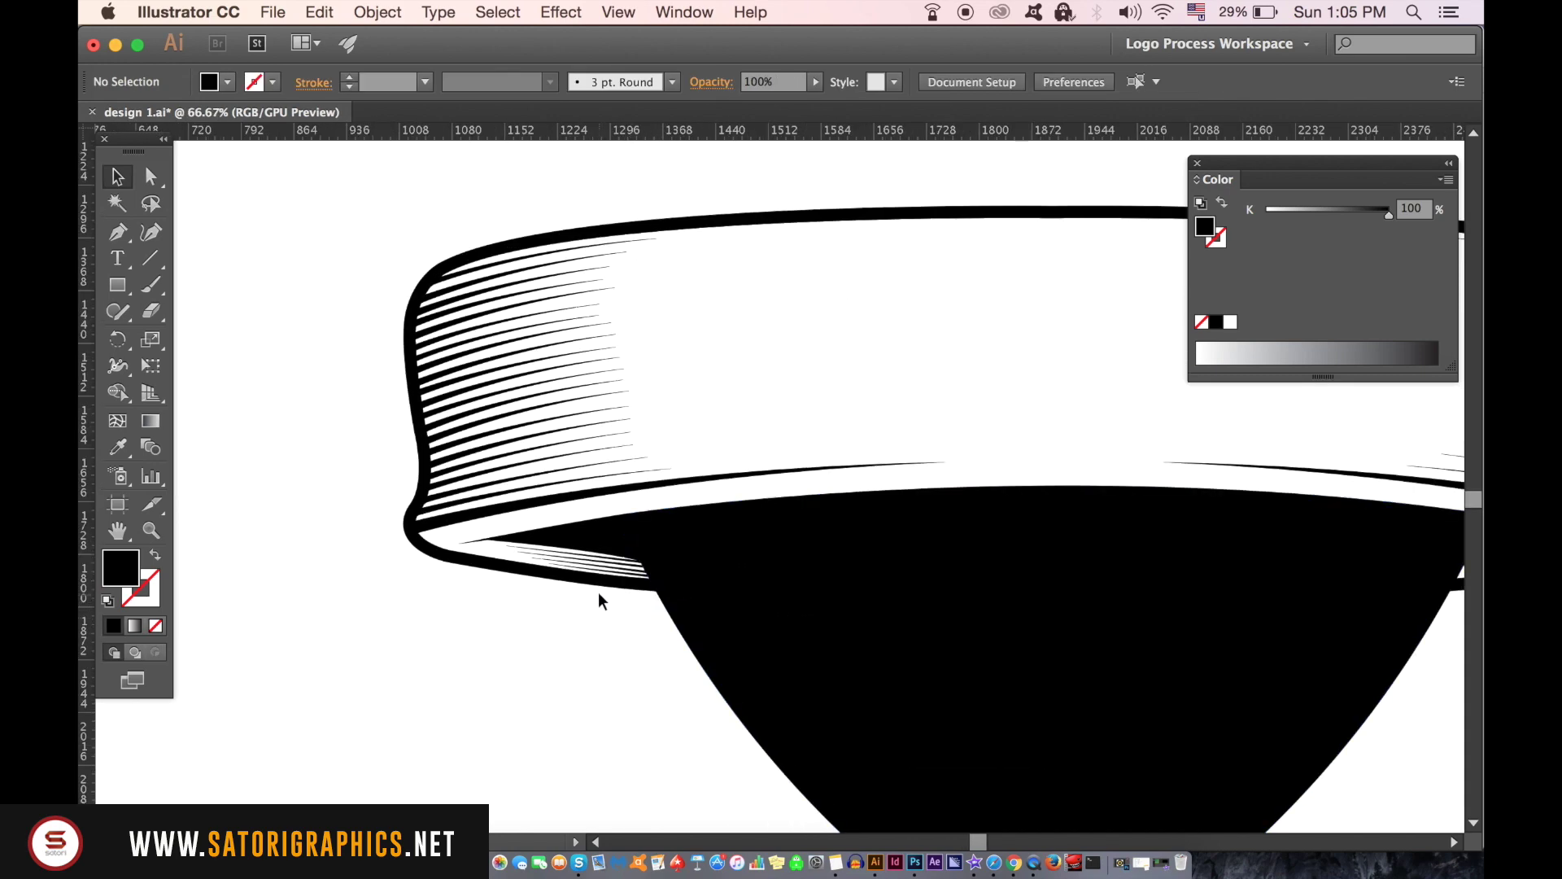
pyautogui.keyDown('super'); pyautogui.click(471, 541); pyautogui.keyUp('super')
pyautogui.keyDown('super'); pyautogui.click(472, 540); pyautogui.keyUp('super')
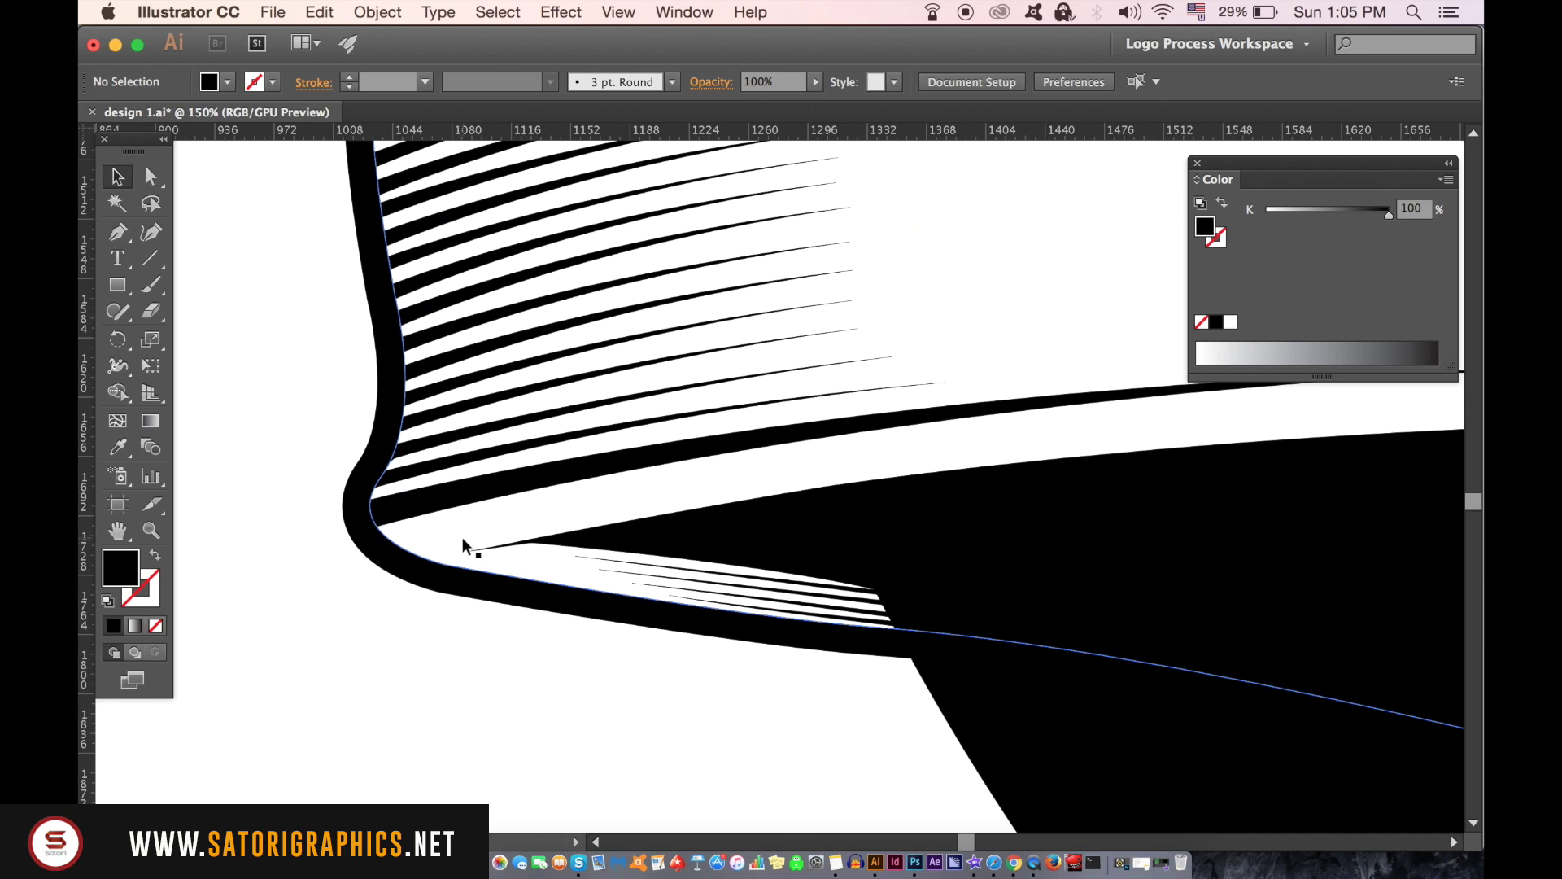
# - Draw a 5 pt tapered hatch line along the ribbon's curled corner
pyautogui.press('p')
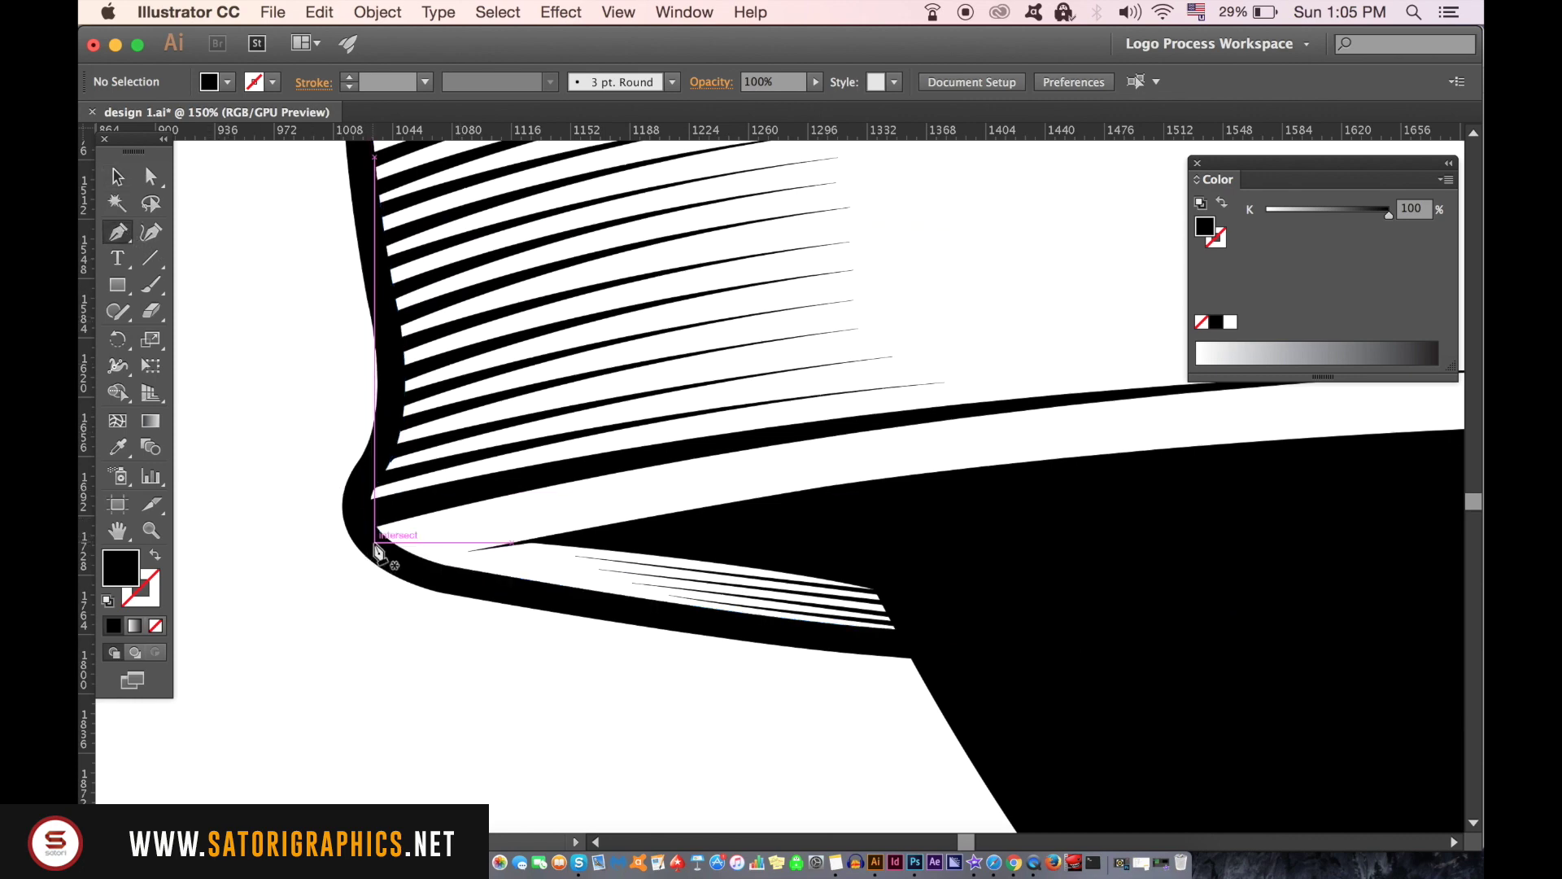
pyautogui.click(373, 541)
pyautogui.moveTo(535, 502); pyautogui.dragTo(609, 490)
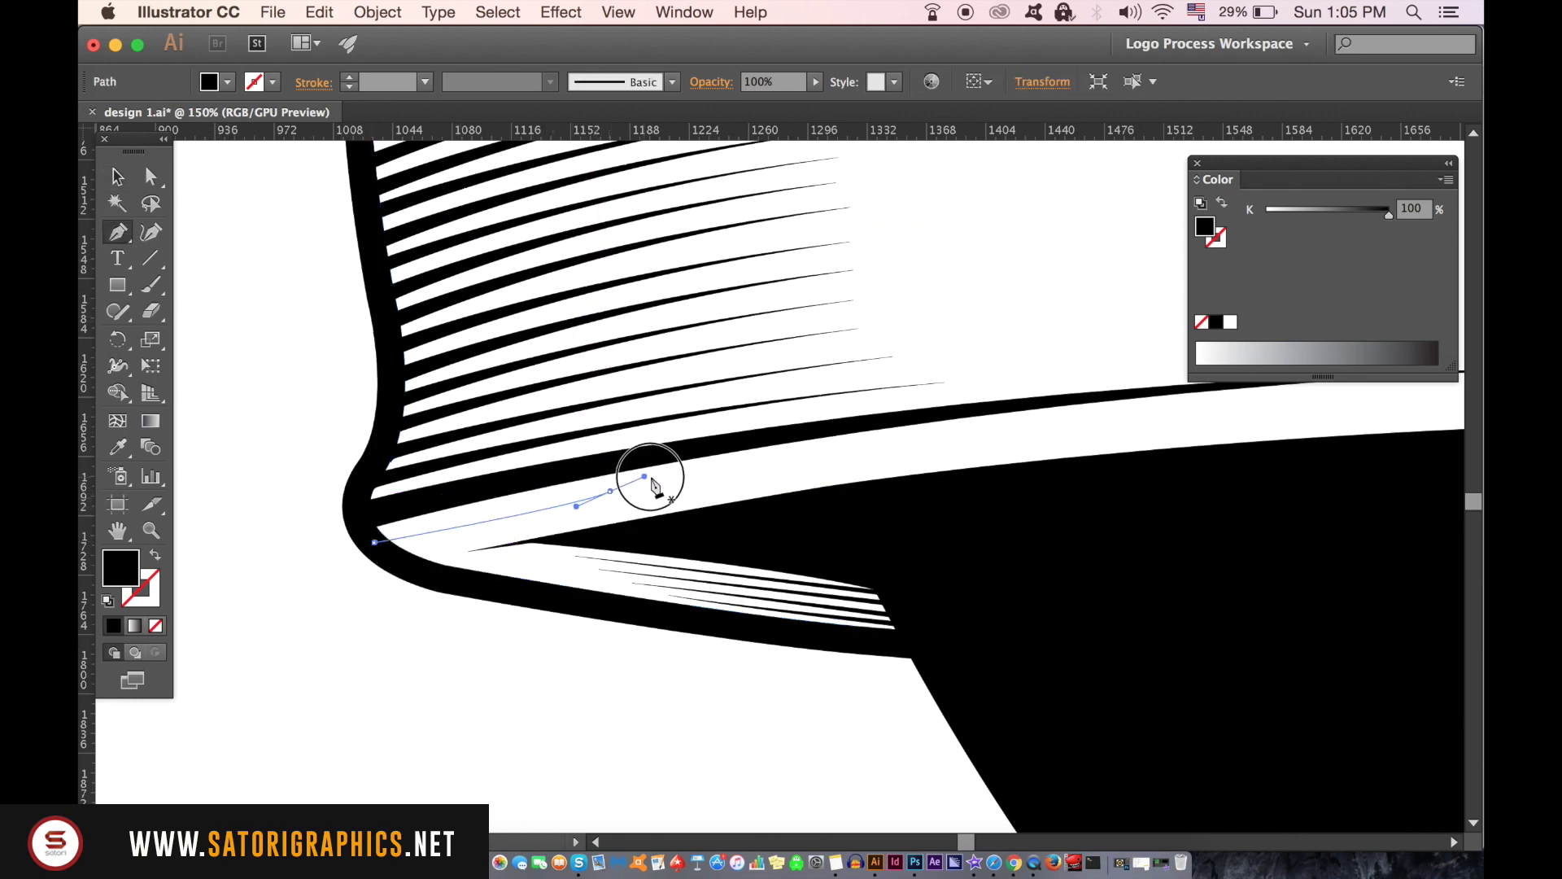
pyautogui.click(686, 483)
pyautogui.click(117, 176)
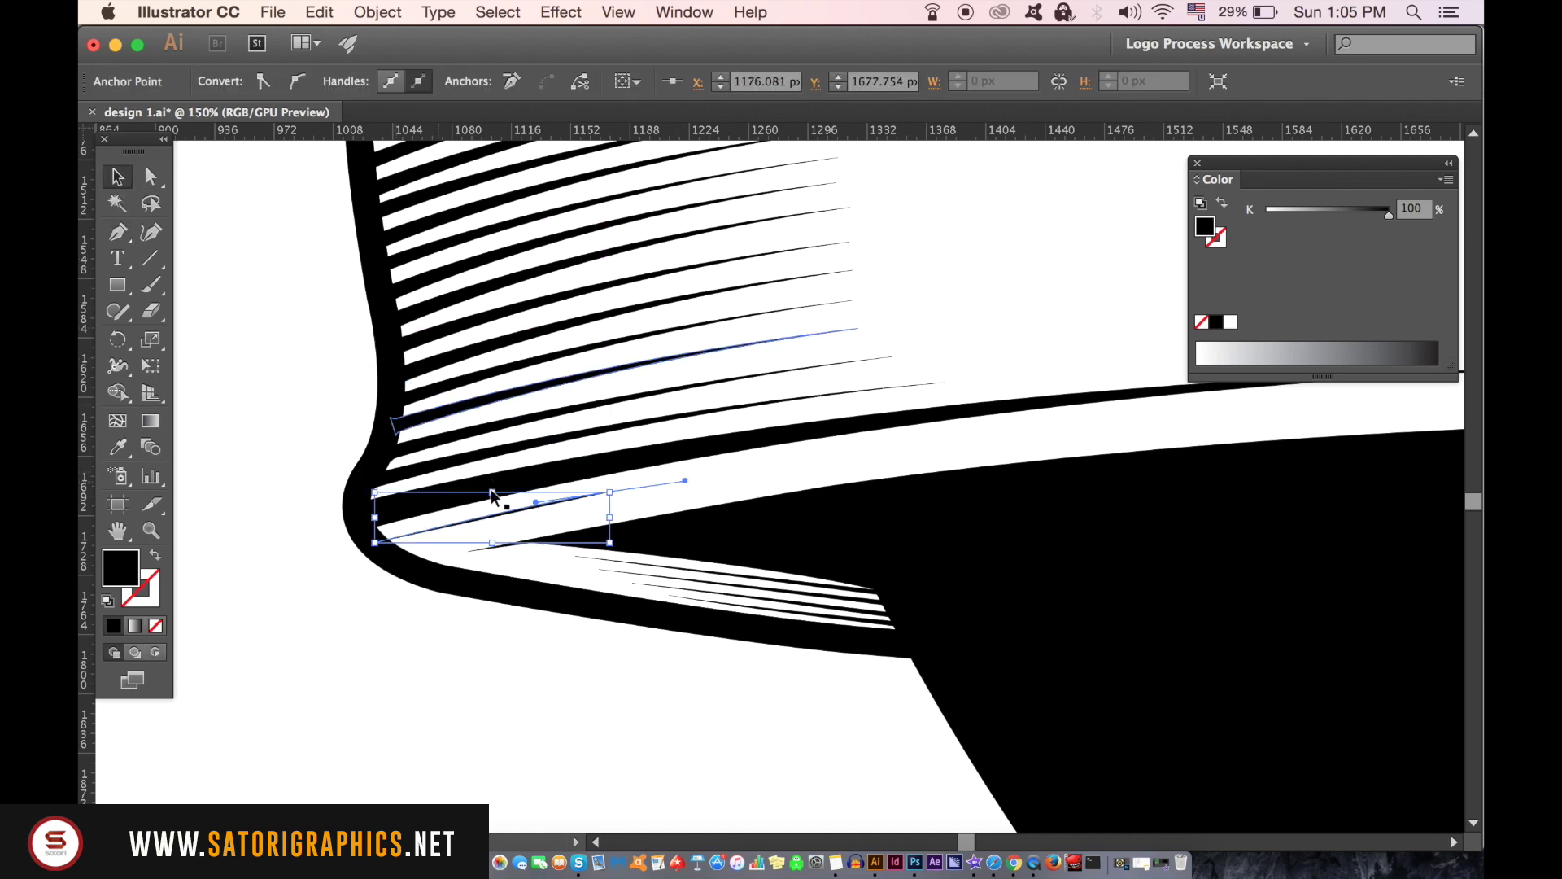
pyautogui.click(671, 83)
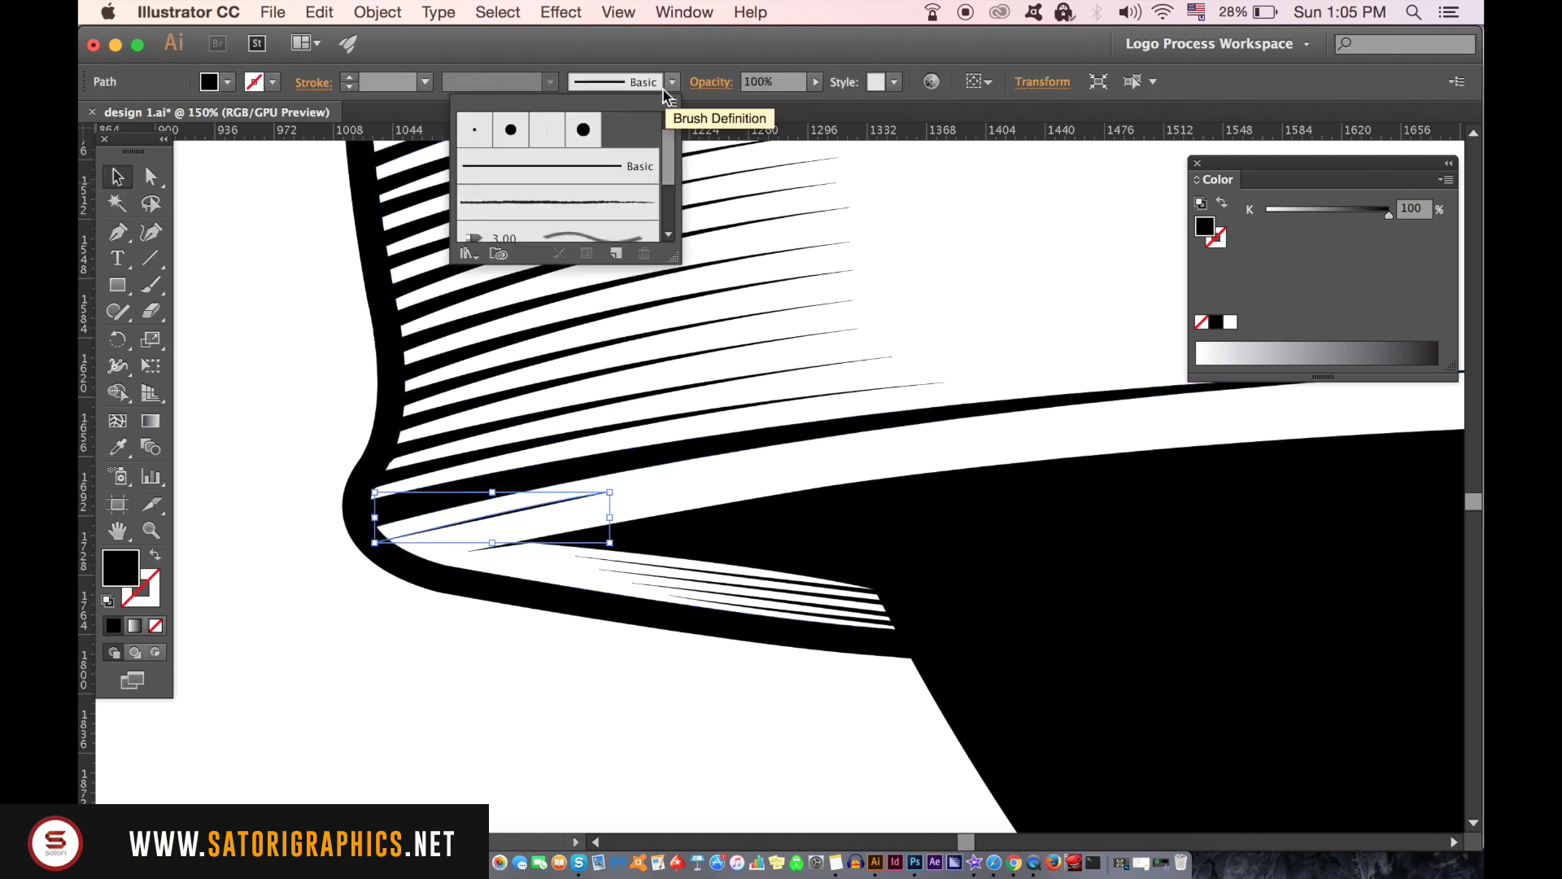
pyautogui.click(420, 81)
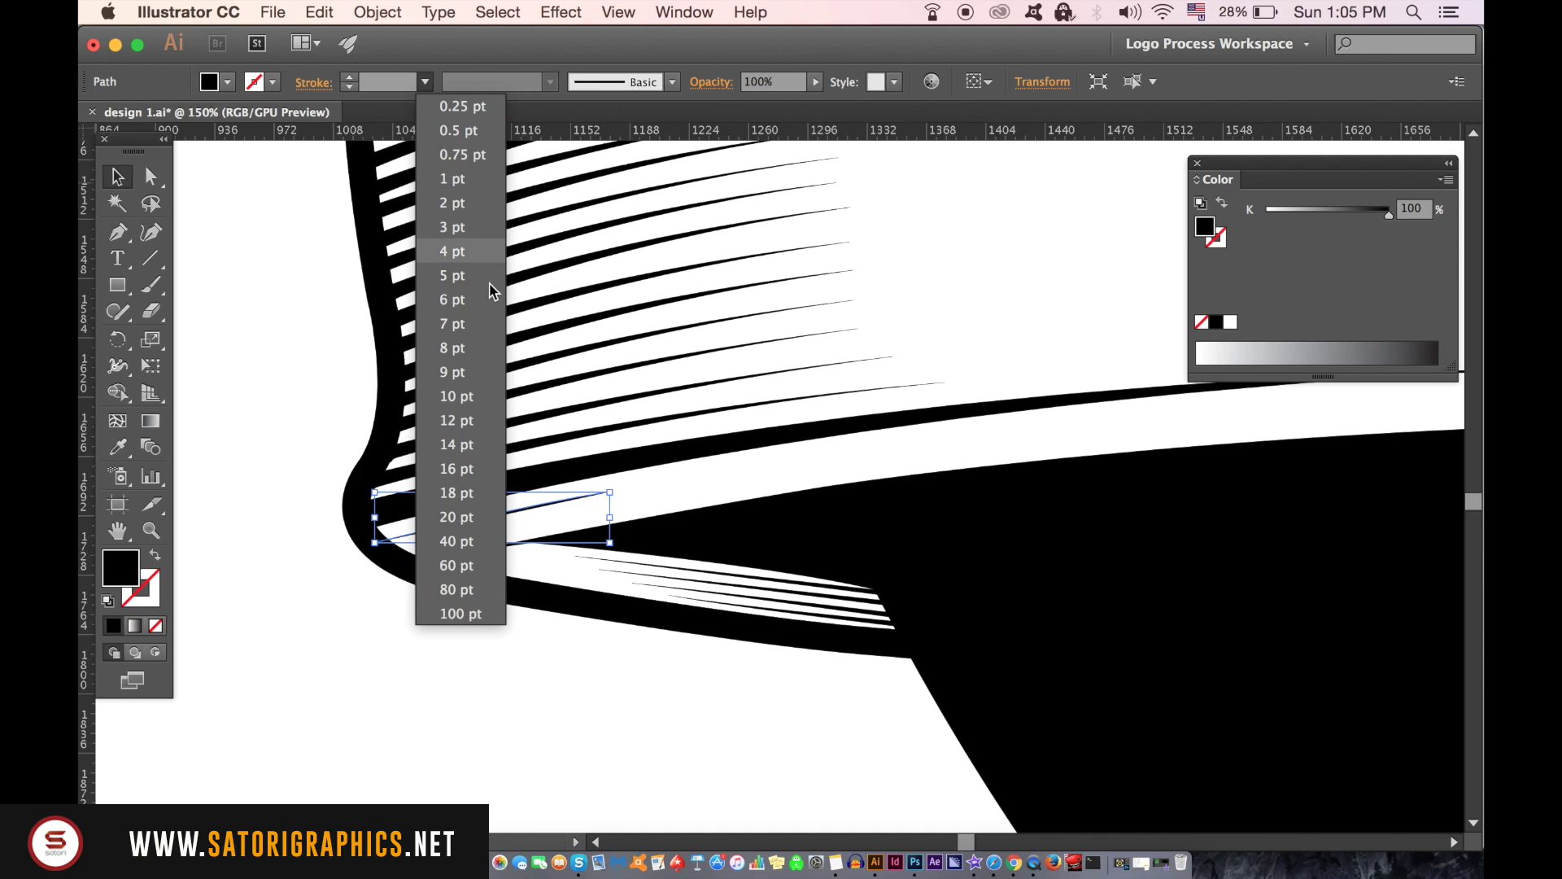
pyautogui.click(462, 279)
pyautogui.click(549, 82)
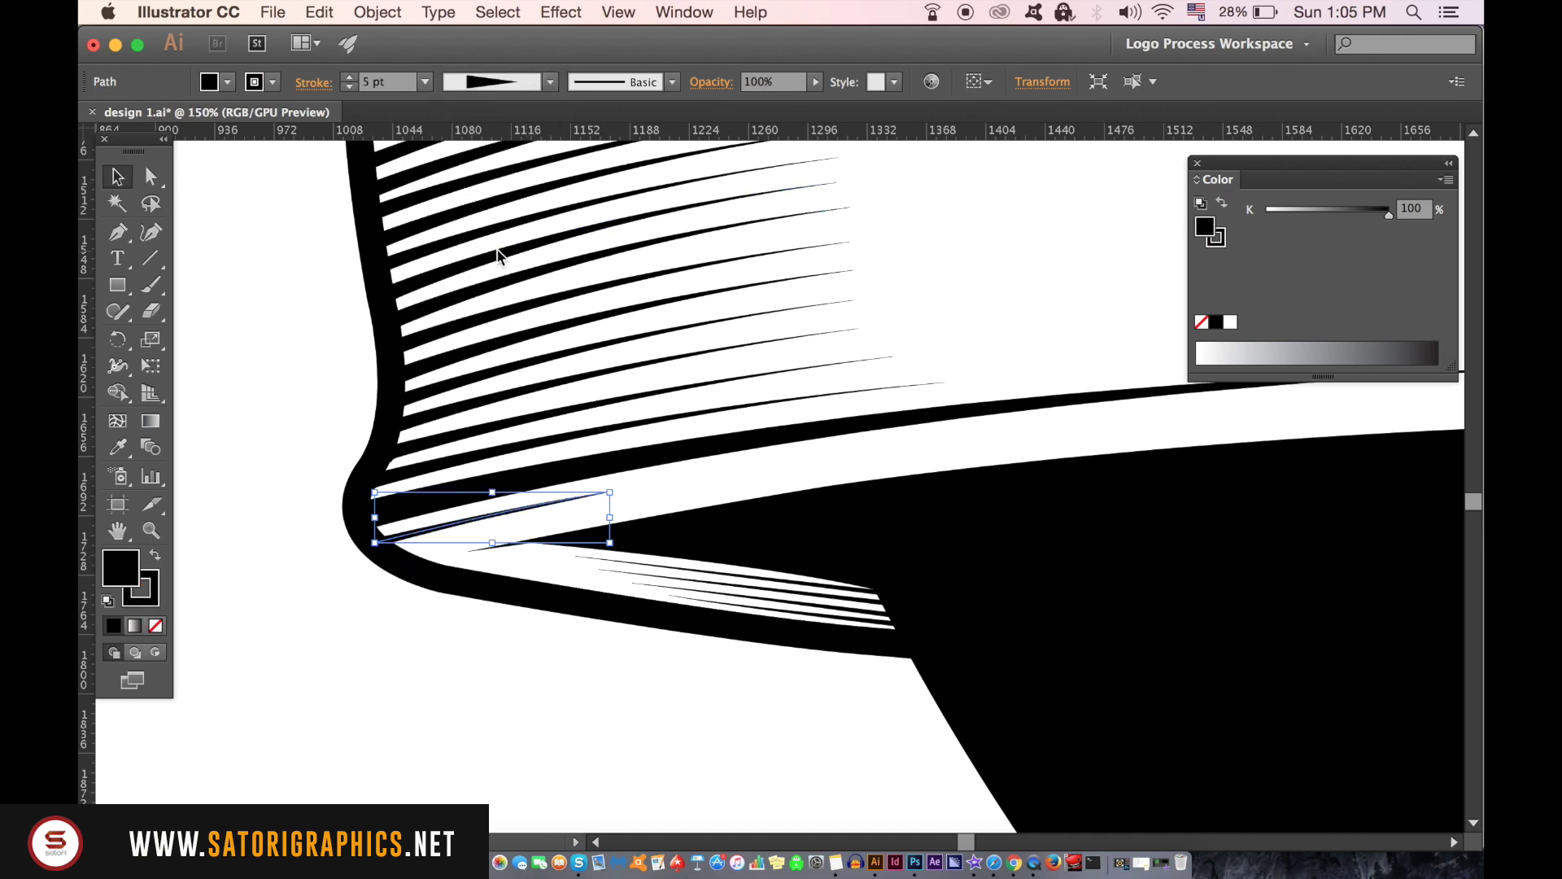
pyautogui.click(308, 672)
# - Reshape the new hatch line's curve by adjusting its anchor points
pyautogui.click(151, 179)
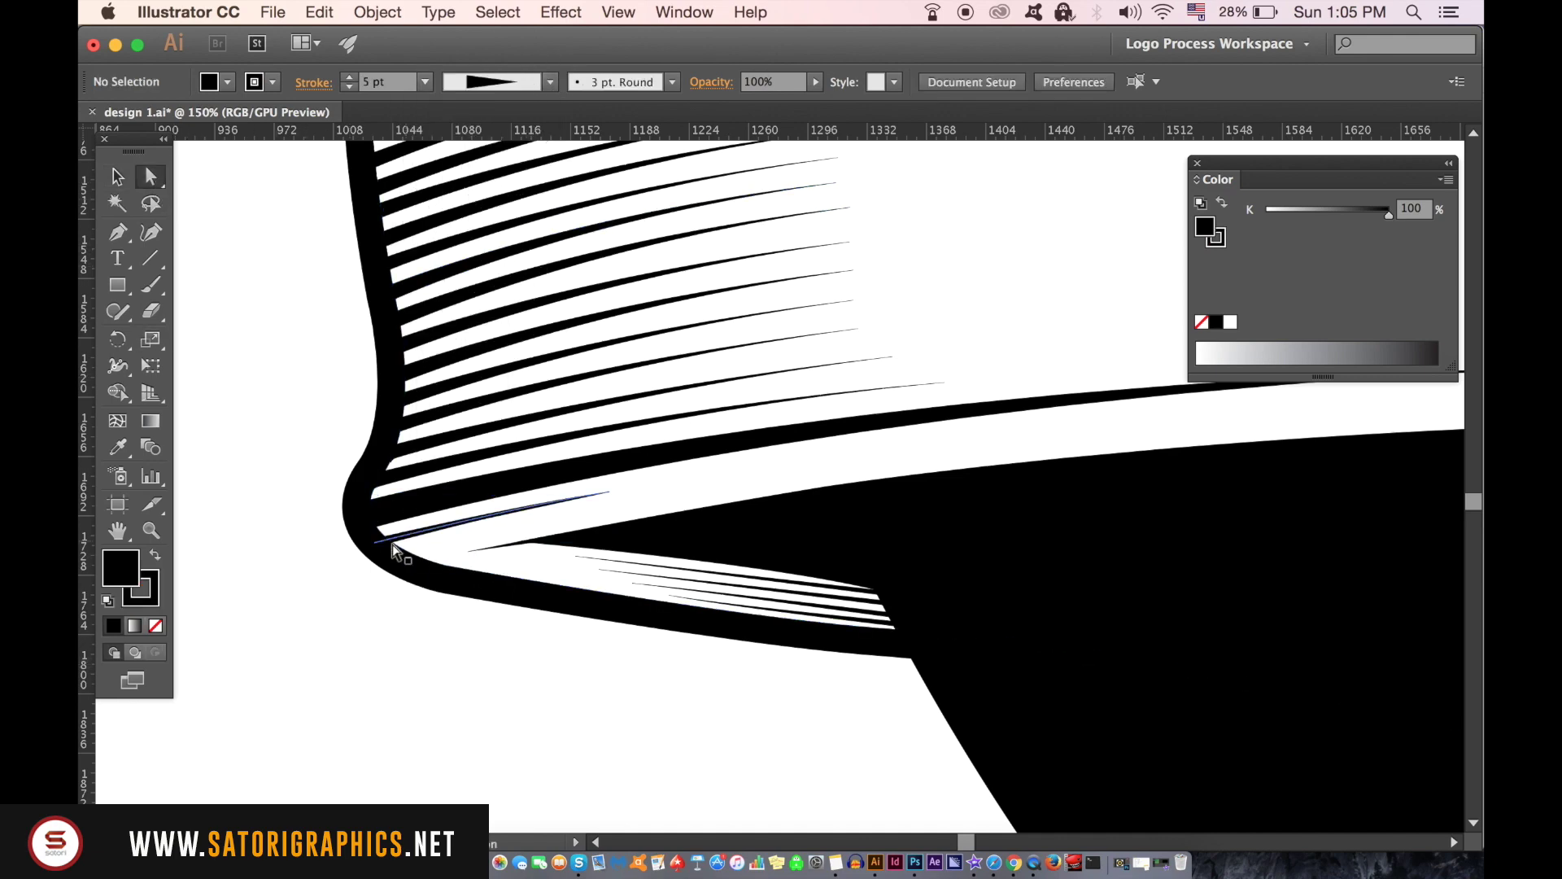
pyautogui.click(370, 537)
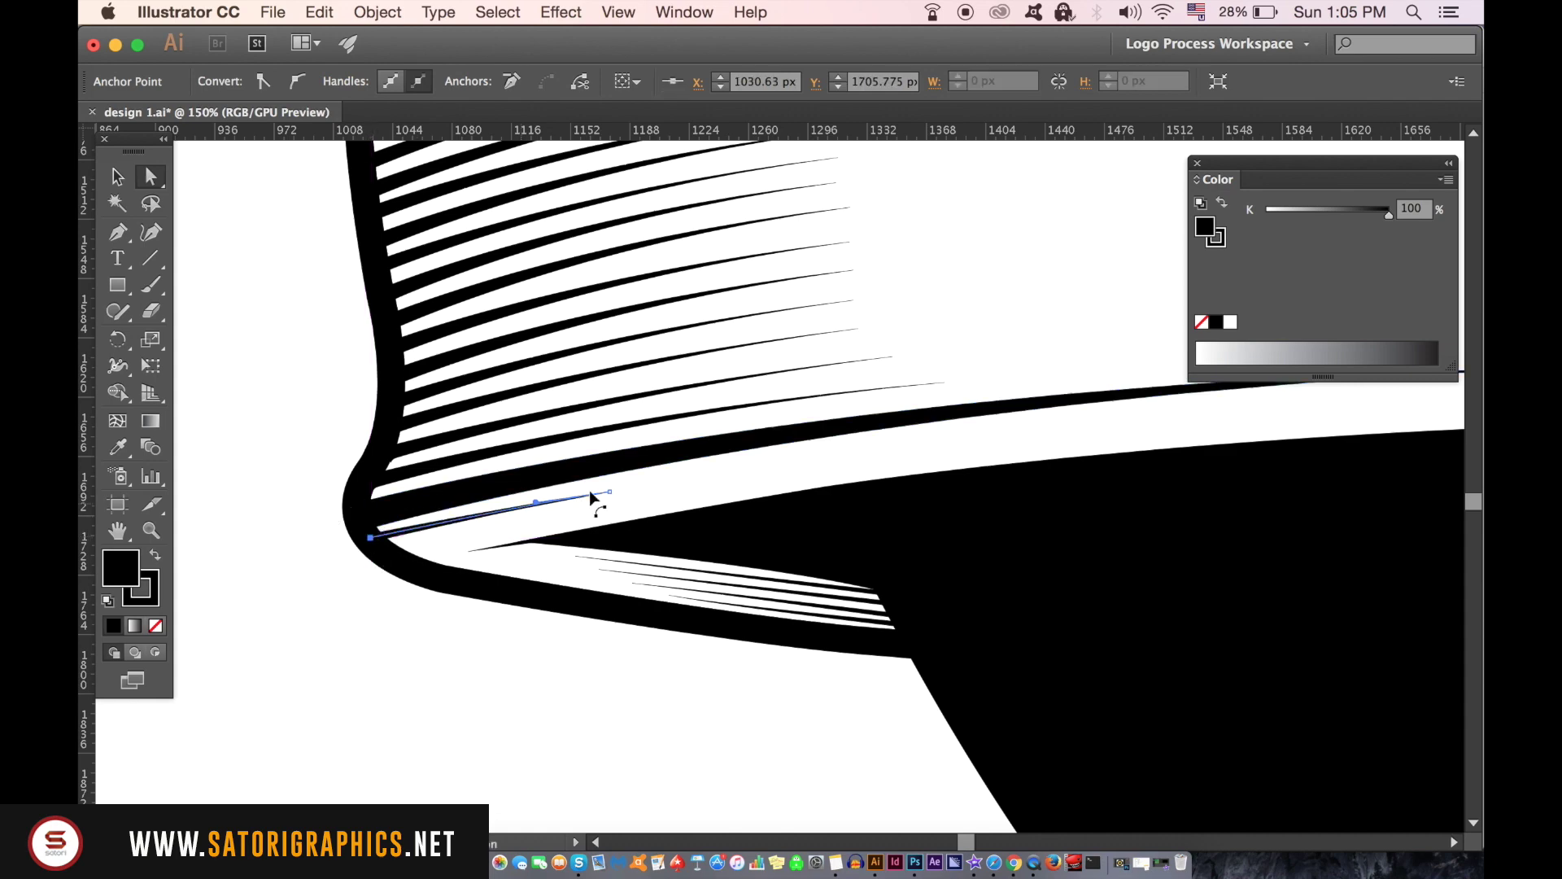
pyautogui.moveTo(614, 498); pyautogui.dragTo(620, 487)
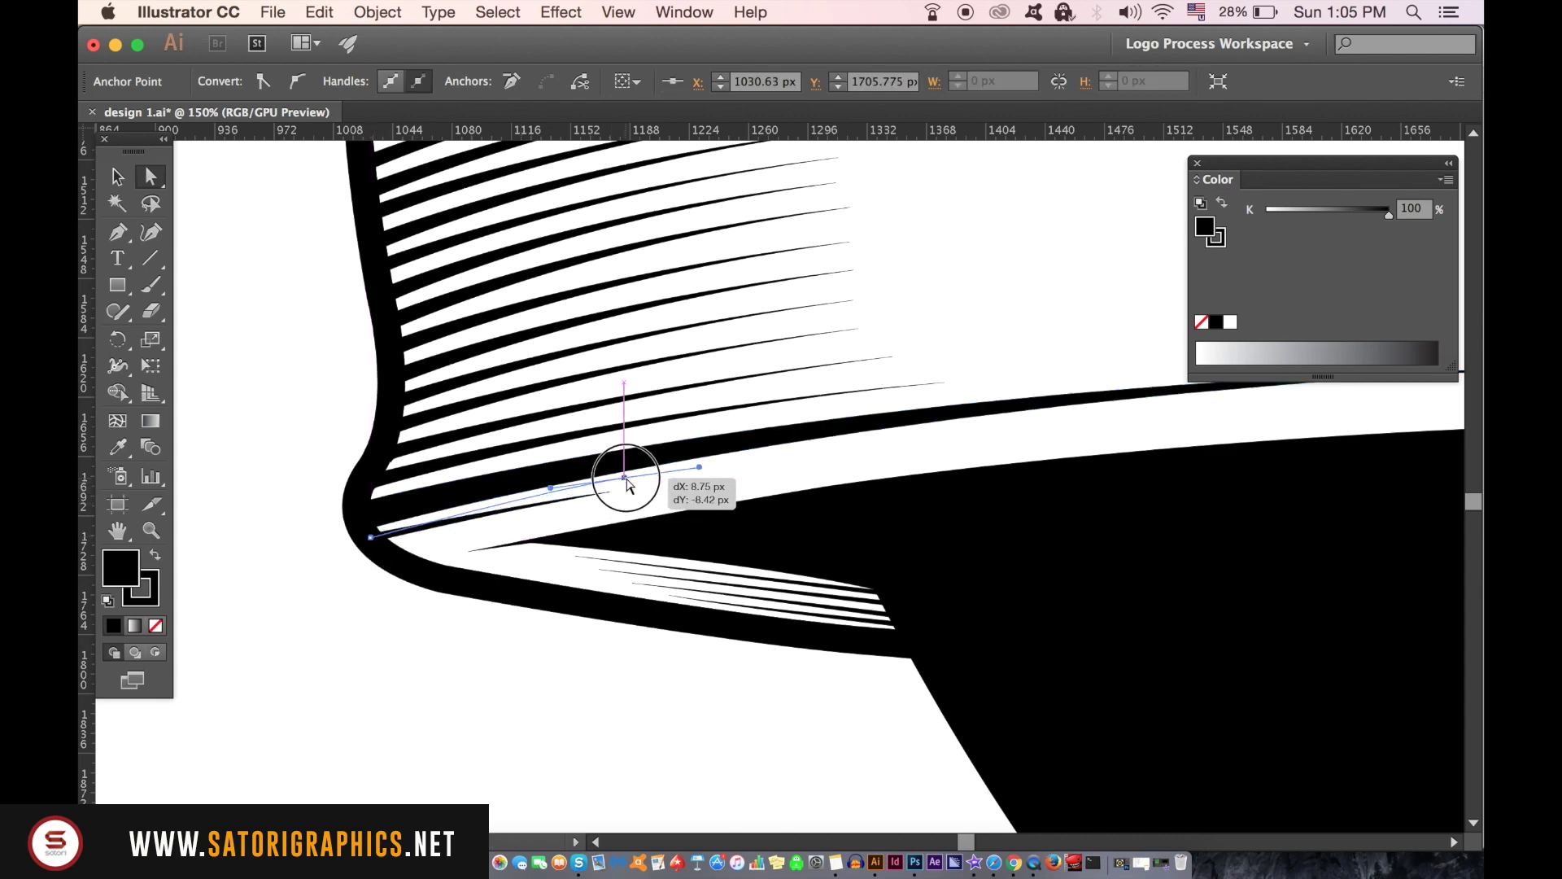
pyautogui.click(466, 694)
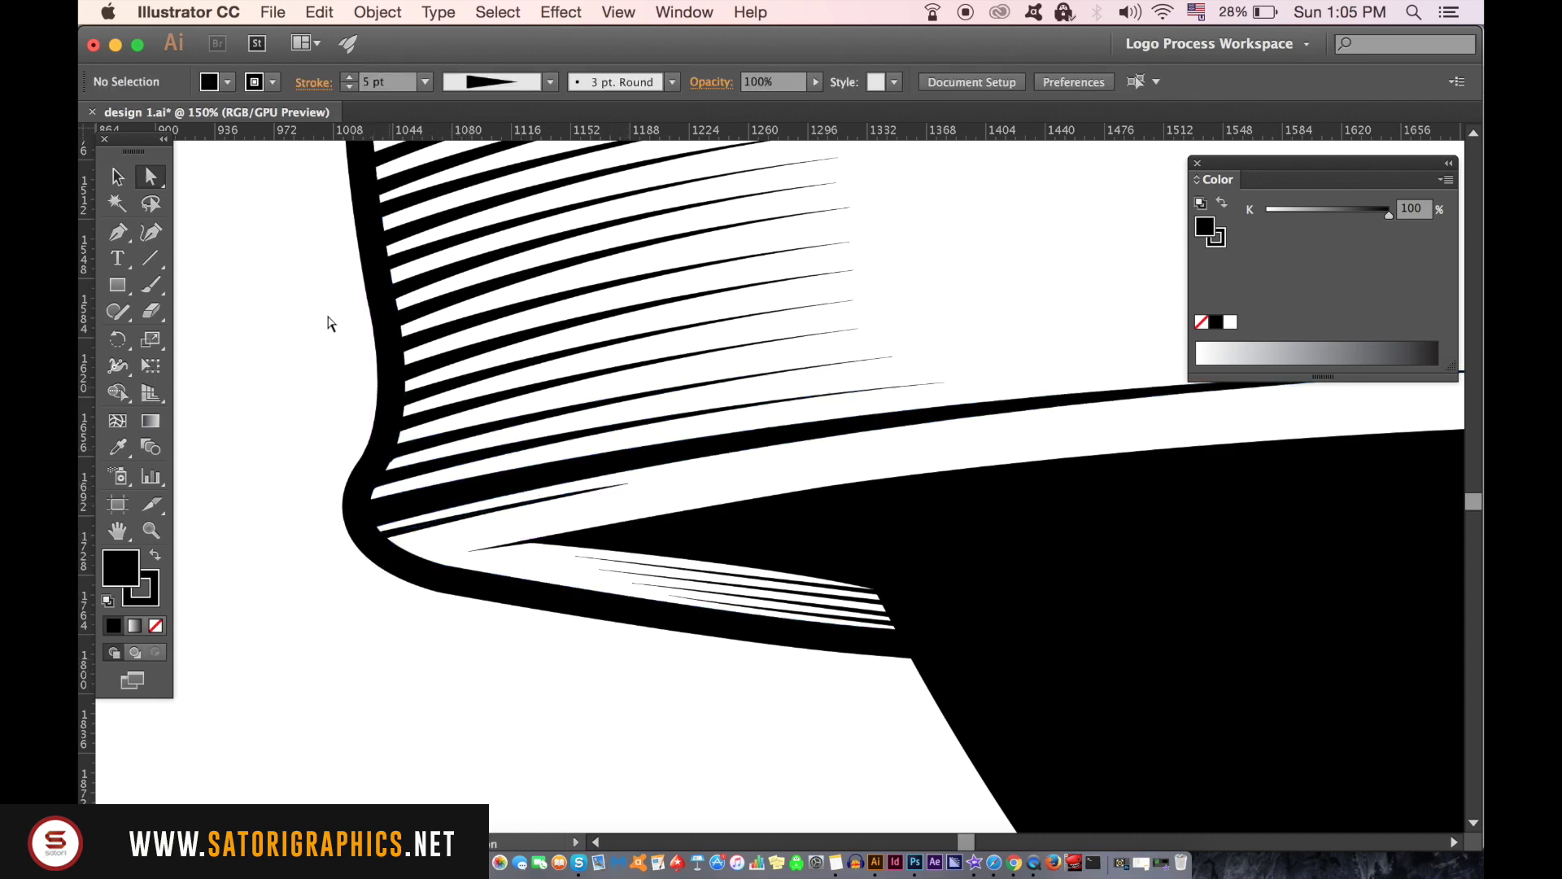
pyautogui.scroll(-1, 481, 496)
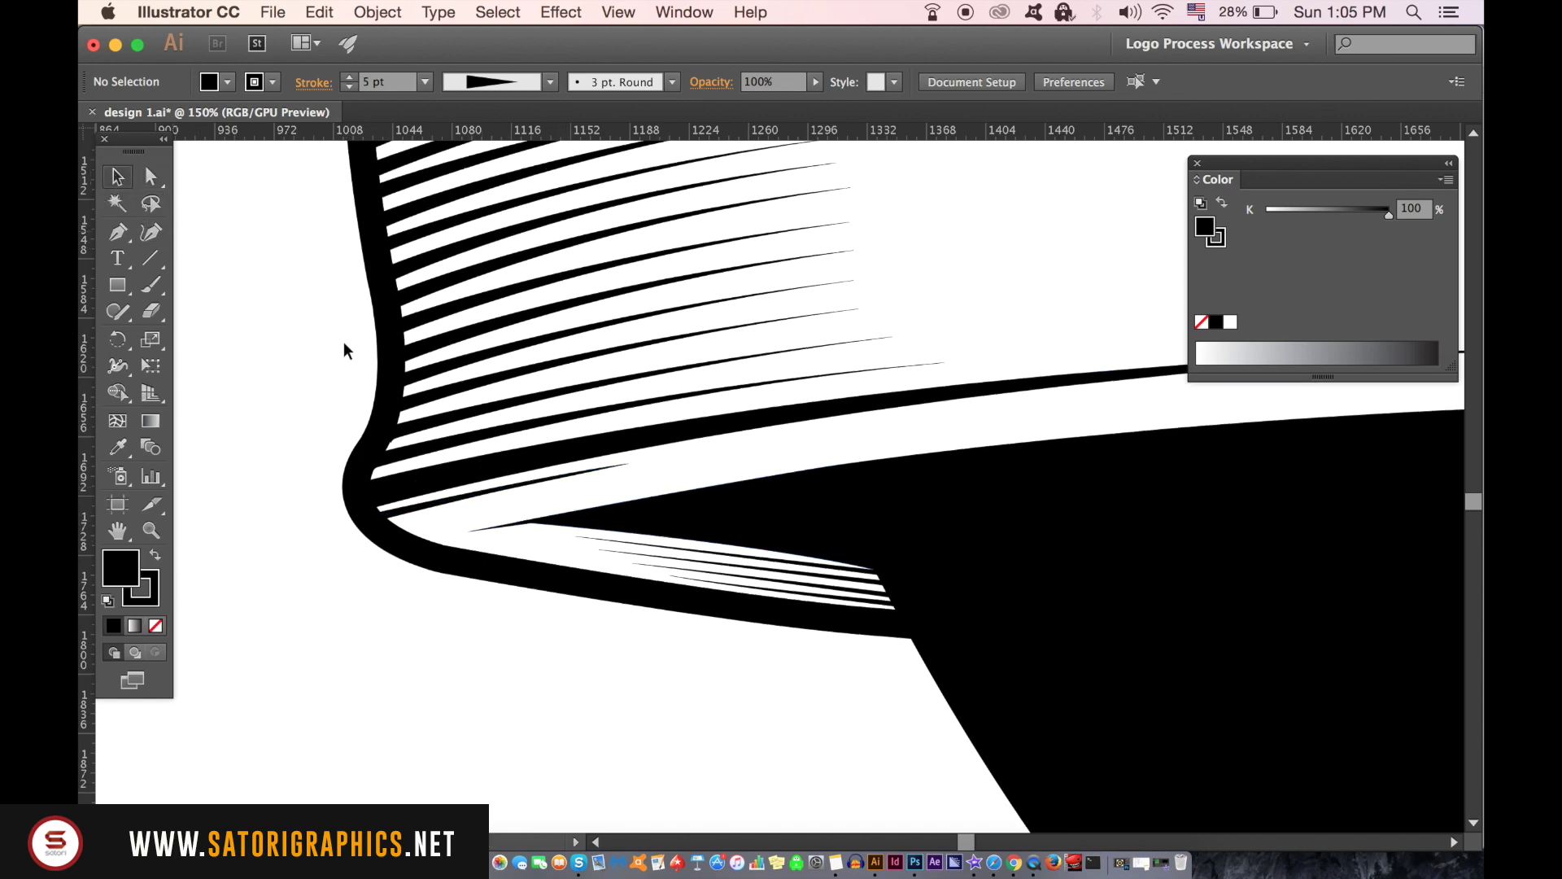
# - Thin the end of the stripe near the curled corner to a fine point with the Width tool
pyautogui.click(495, 501)
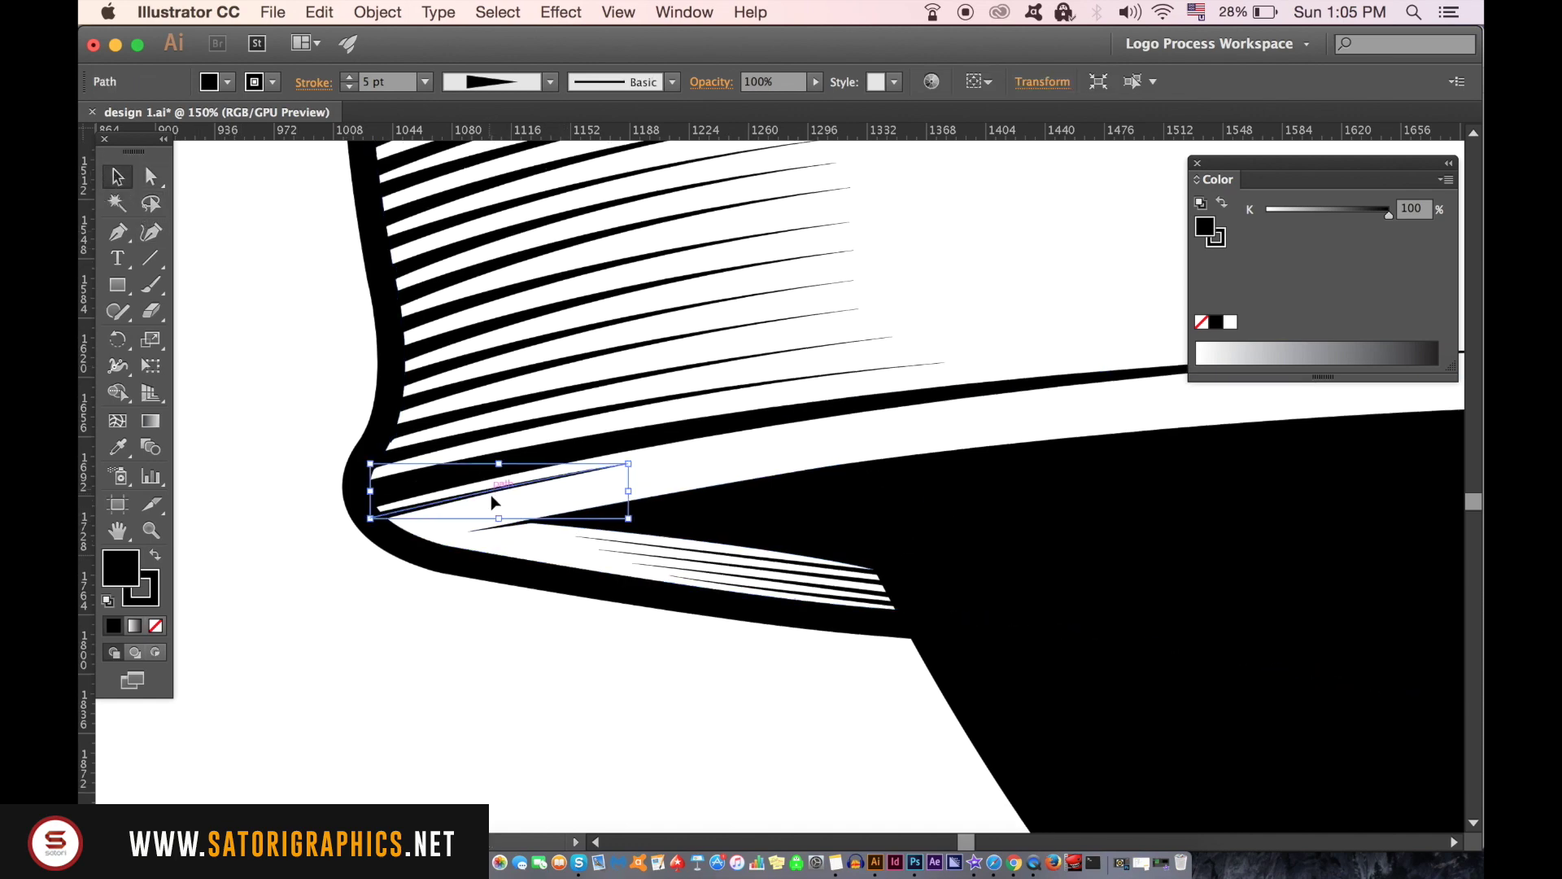
pyautogui.click(118, 367)
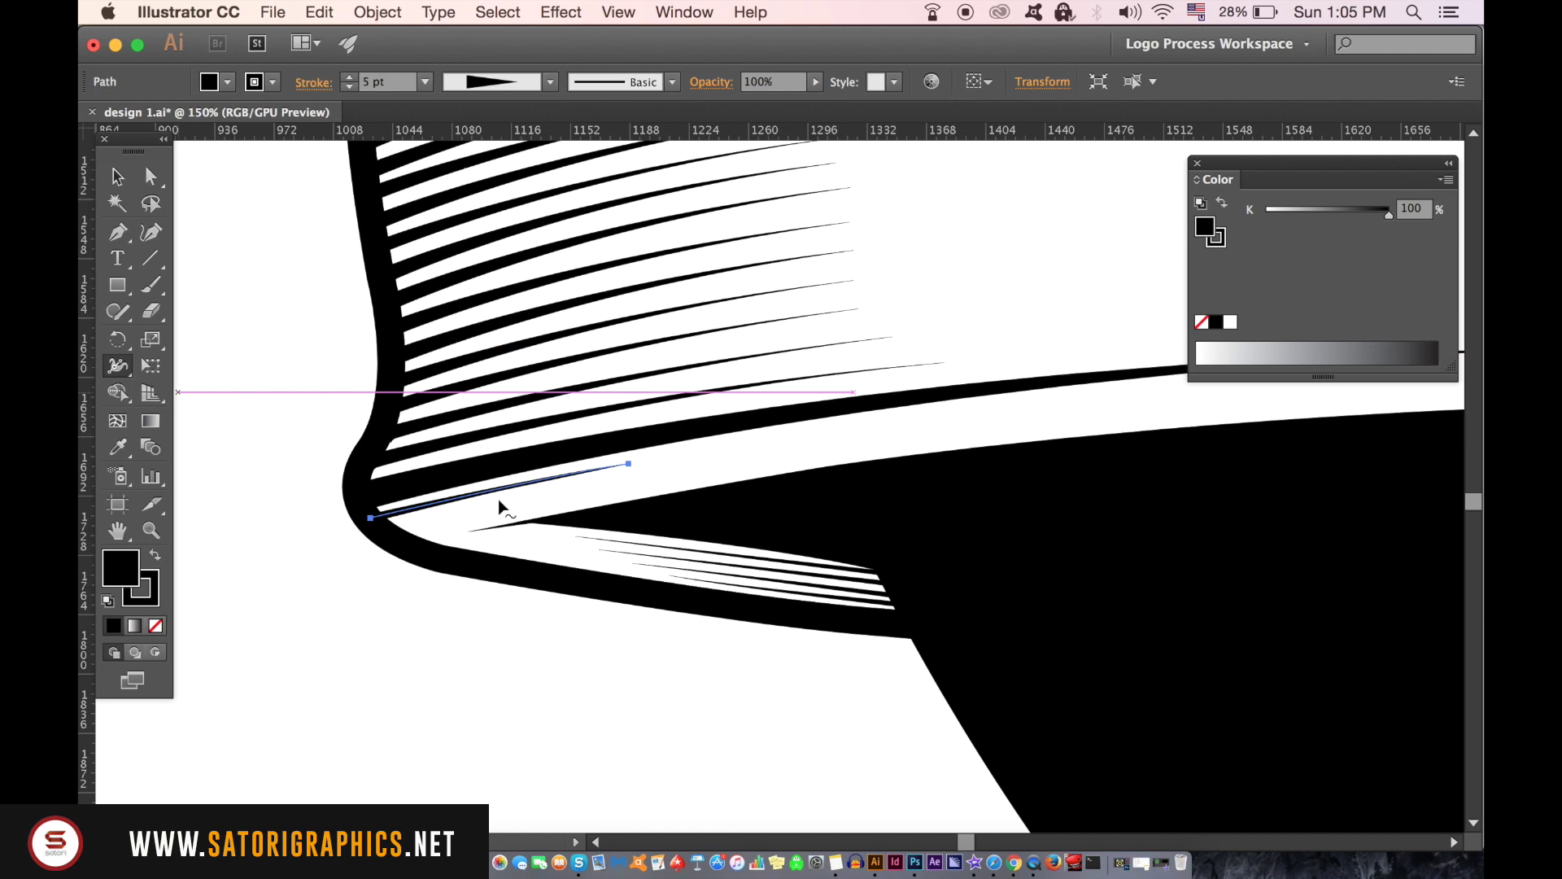
pyautogui.scroll(1, 454, 495)
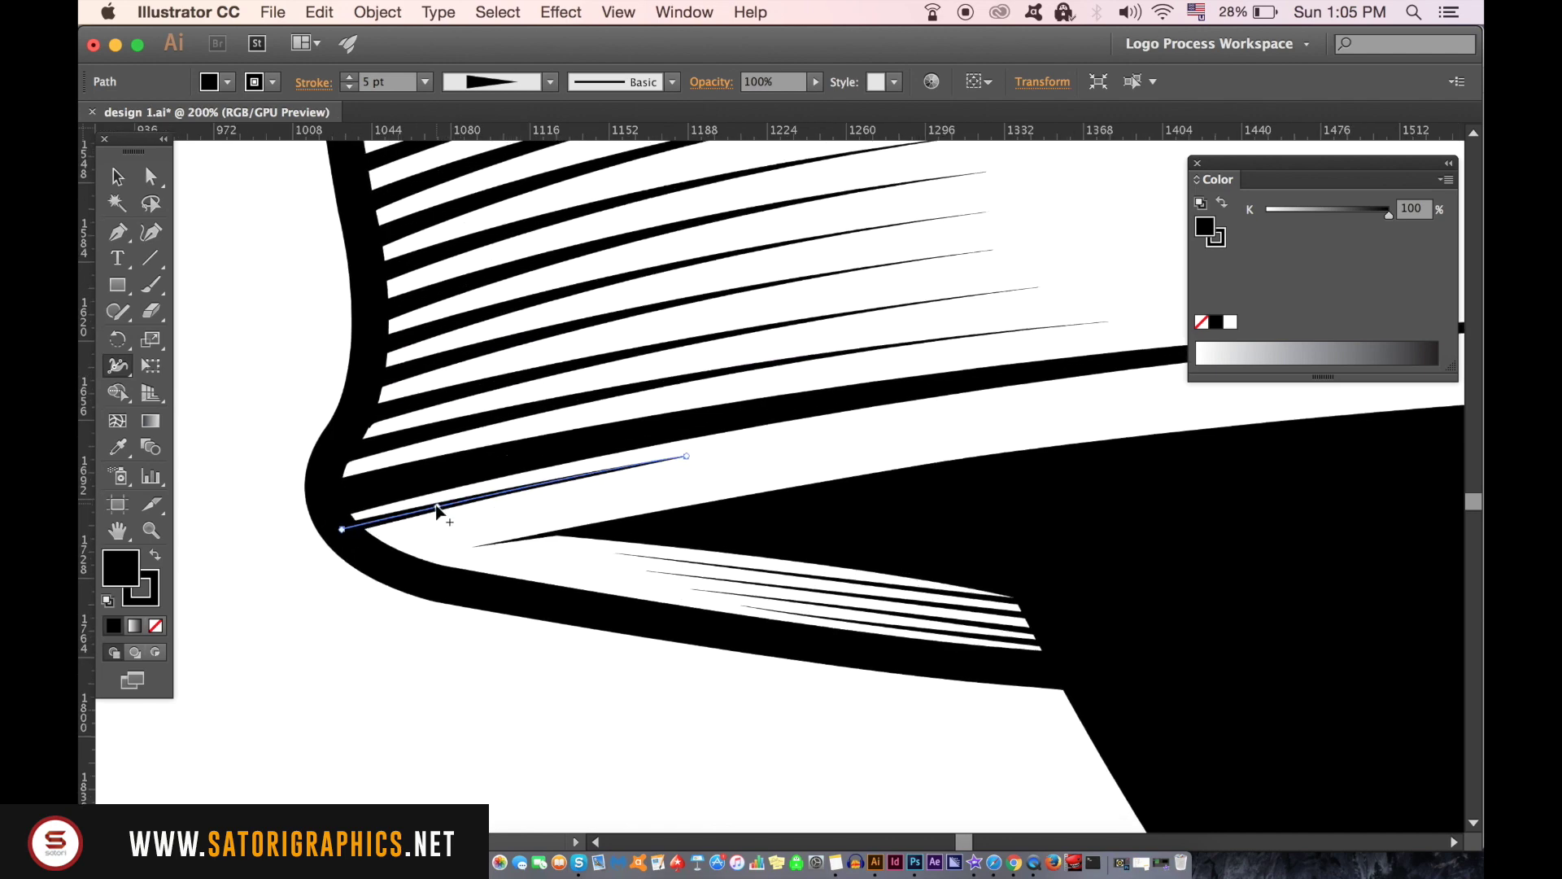
pyautogui.scroll(2, 440, 513)
pyautogui.scroll(1, 446, 522)
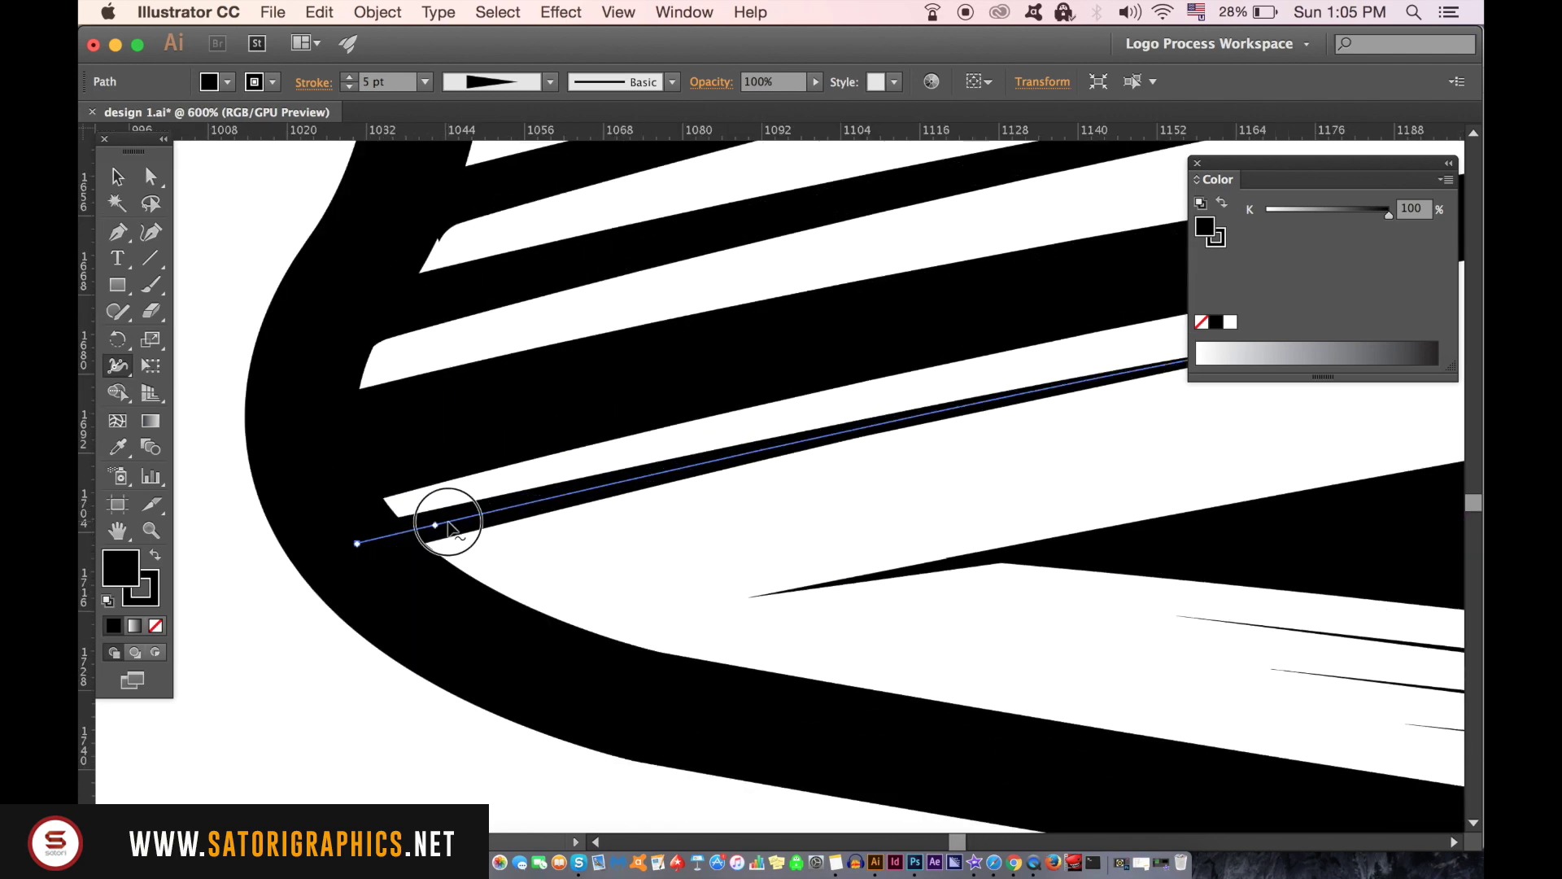
pyautogui.moveTo(389, 538); pyautogui.dragTo(390, 540)
pyautogui.press('v')
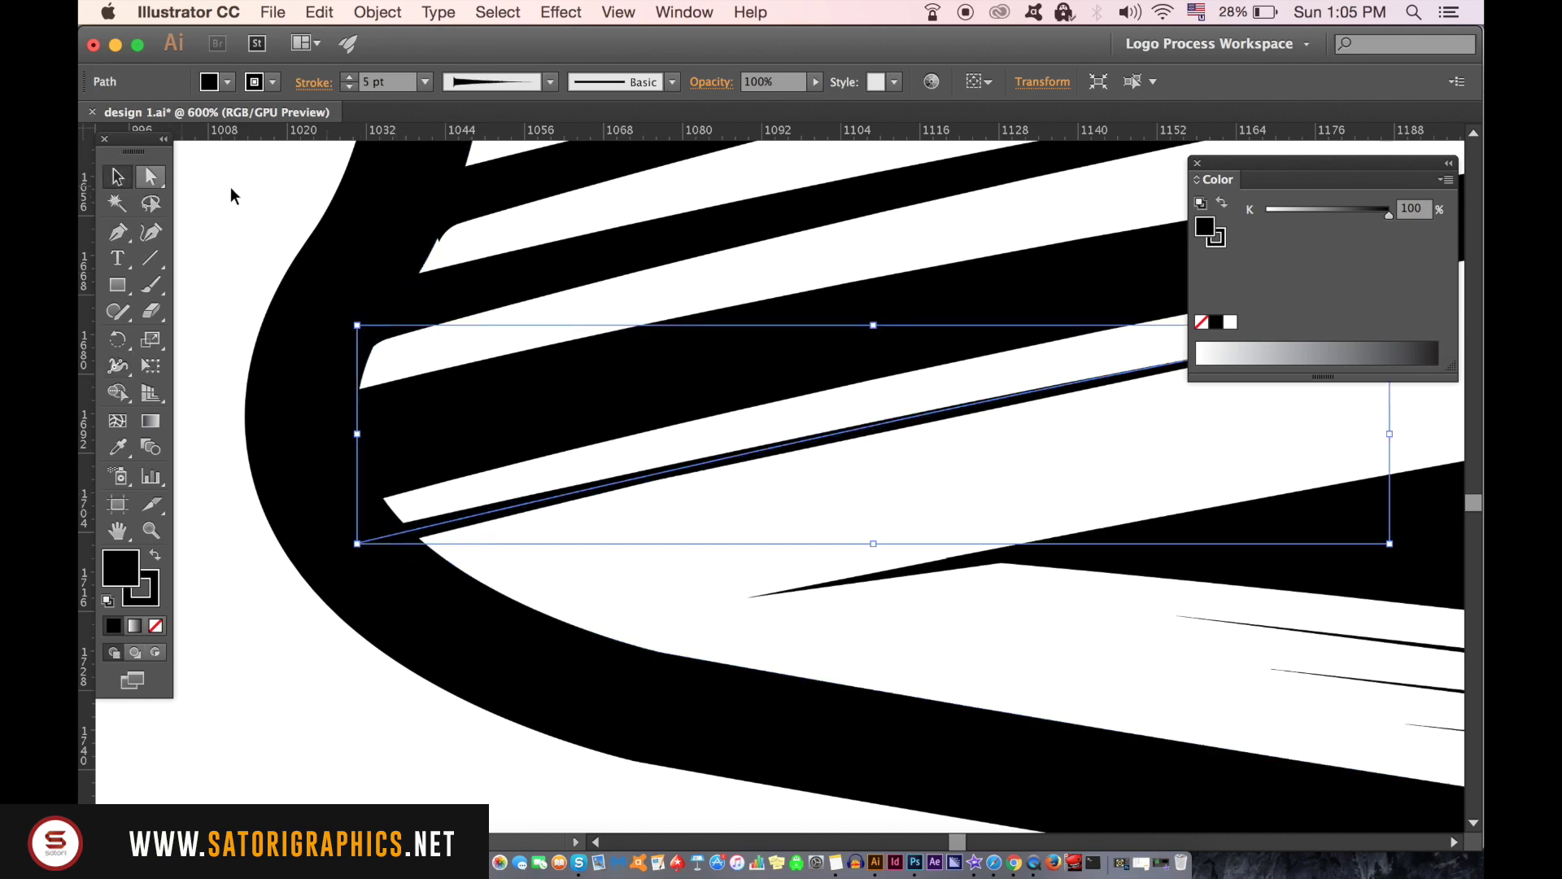
pyautogui.click(232, 195)
pyautogui.scroll(-3, 314, 349)
pyautogui.scroll(-3, 359, 395)
pyautogui.scroll(-3, 507, 519)
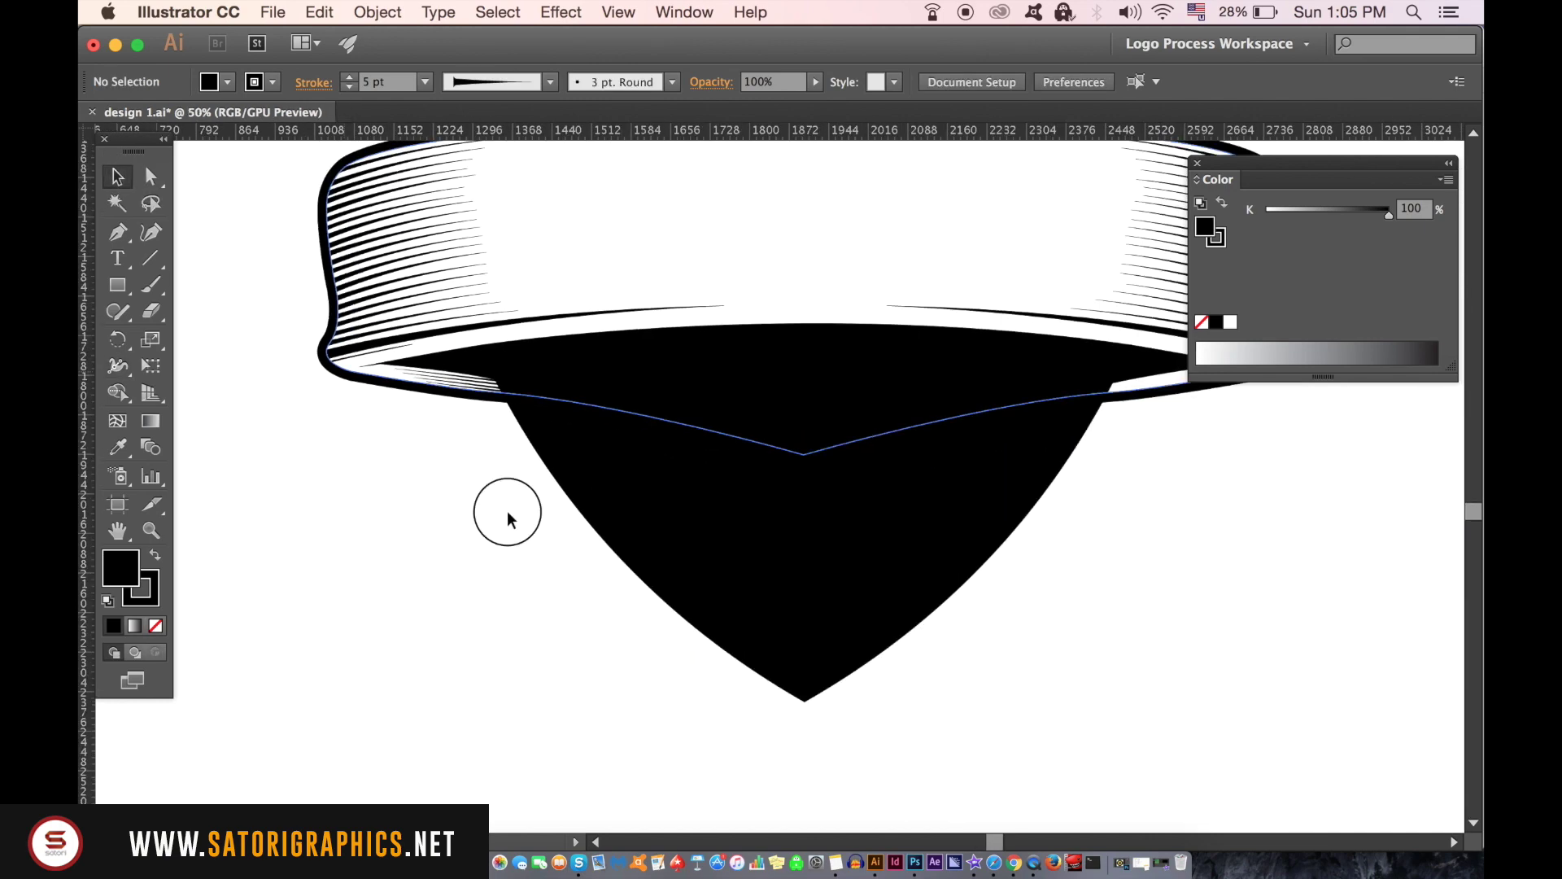
pyautogui.scroll(2, 507, 519)
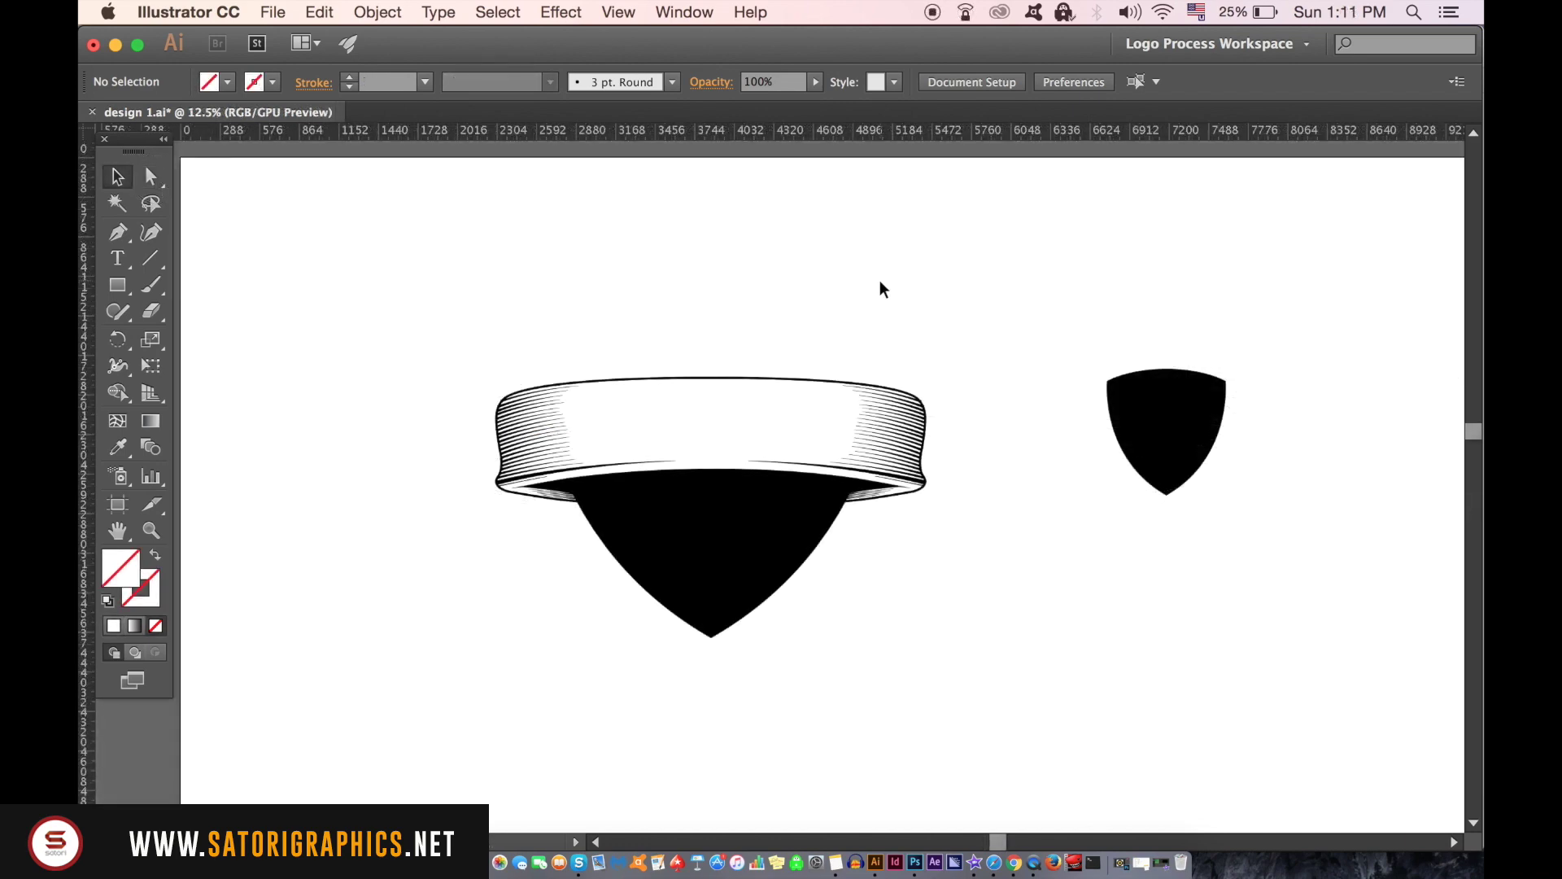
# - Unlock guides, delete the horizontal guide, and Alt-drag a copy of the small shield below
pyautogui.rightClick(874, 281)
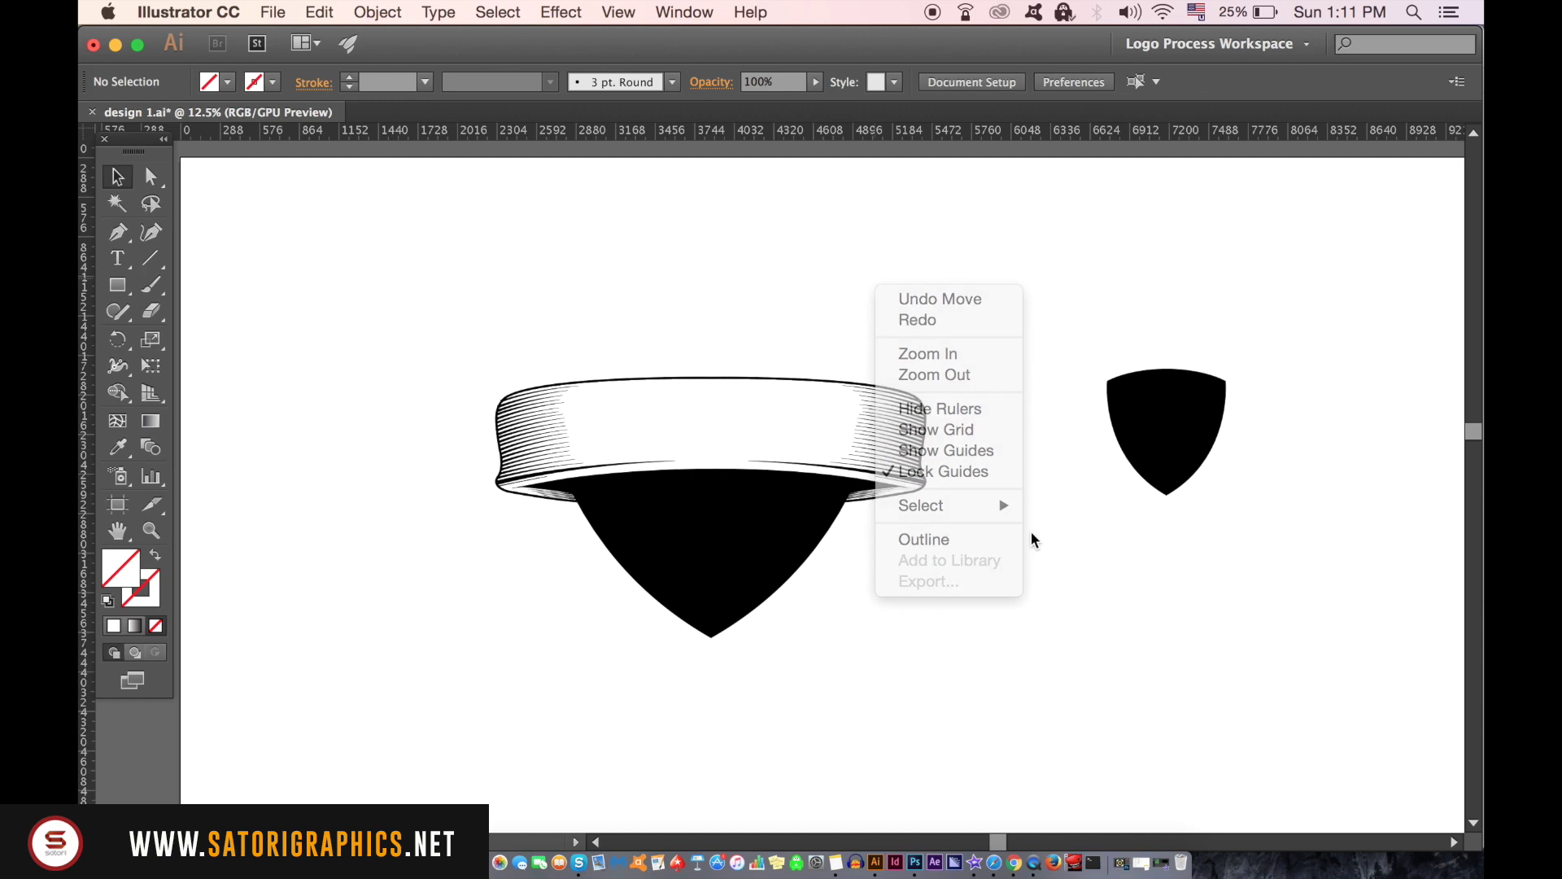
pyautogui.rightClick(1026, 588)
pyautogui.click(1105, 718)
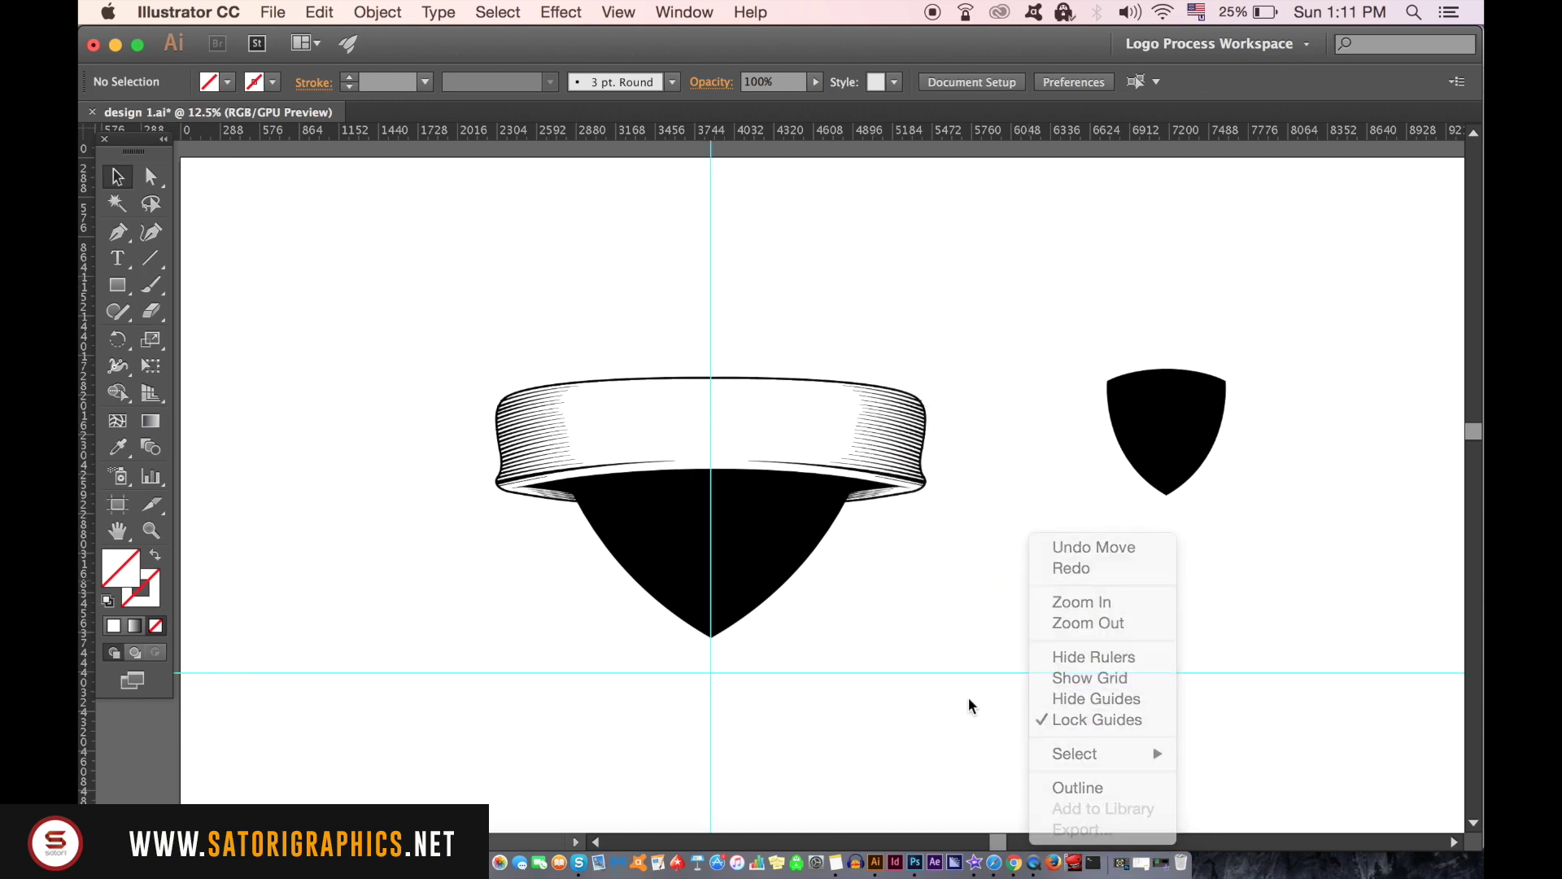
pyautogui.scroll(3, 758, 659)
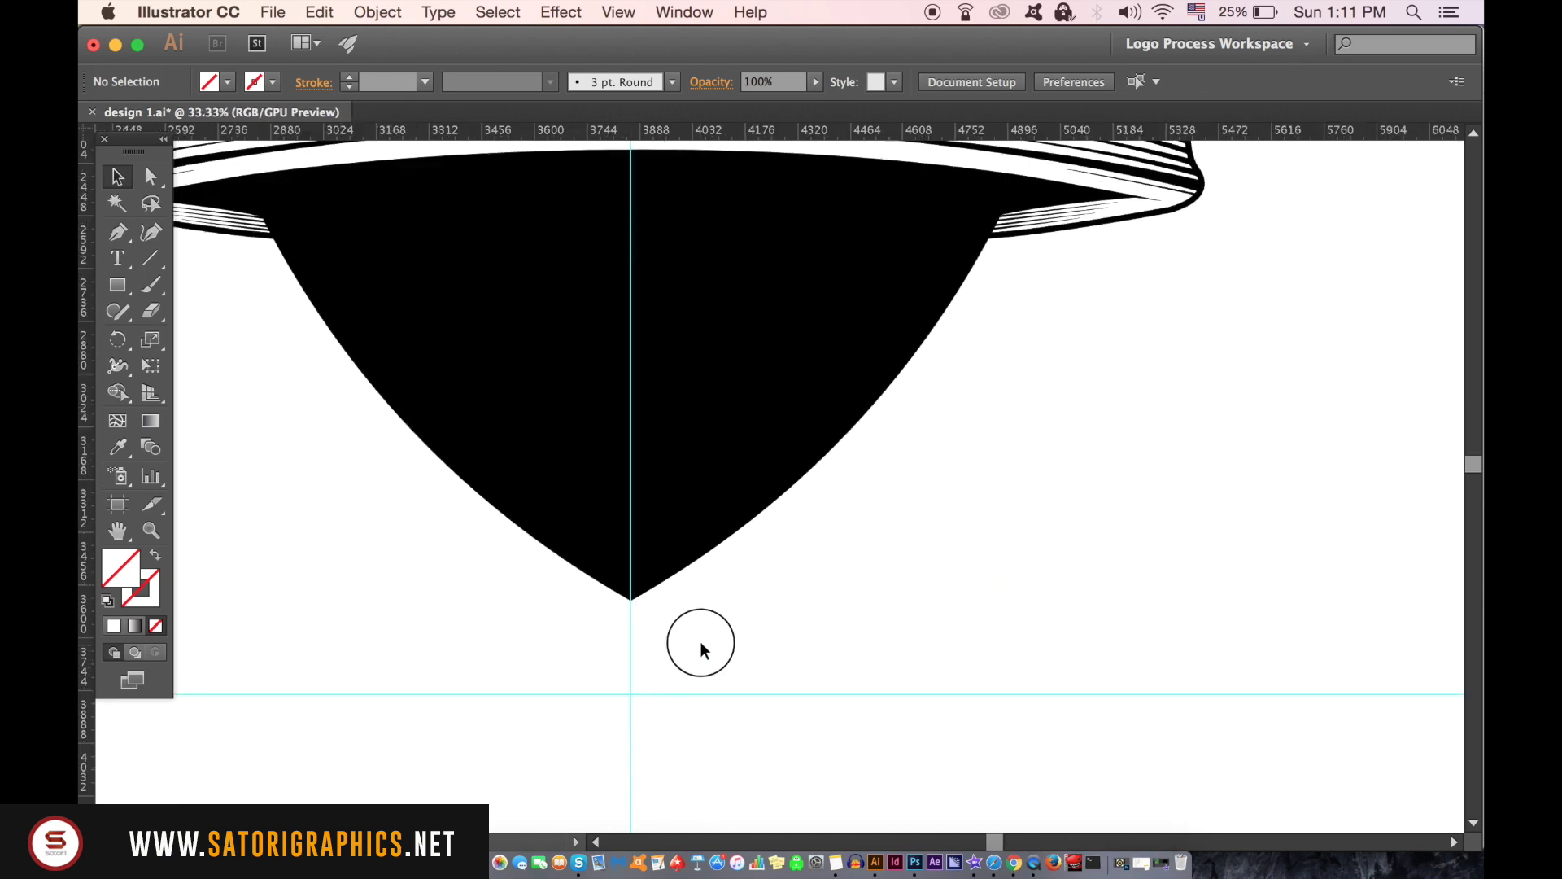
pyautogui.moveTo(701, 641); pyautogui.dragTo(956, 720)
pyautogui.press('Delete')
pyautogui.scroll(-2, 822, 517)
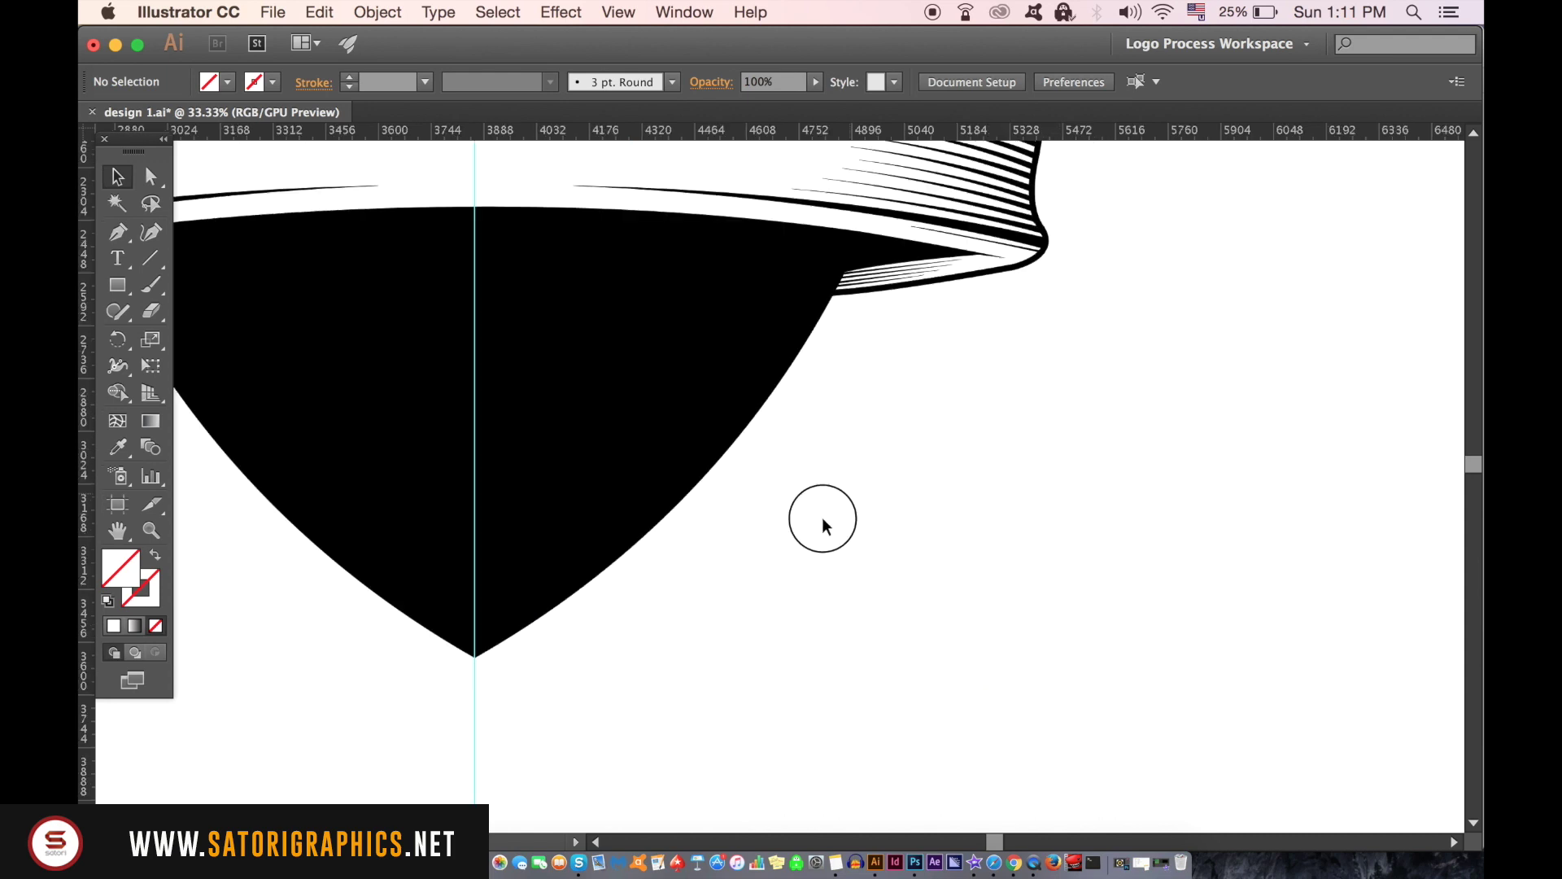
pyautogui.scroll(-1, 936, 489)
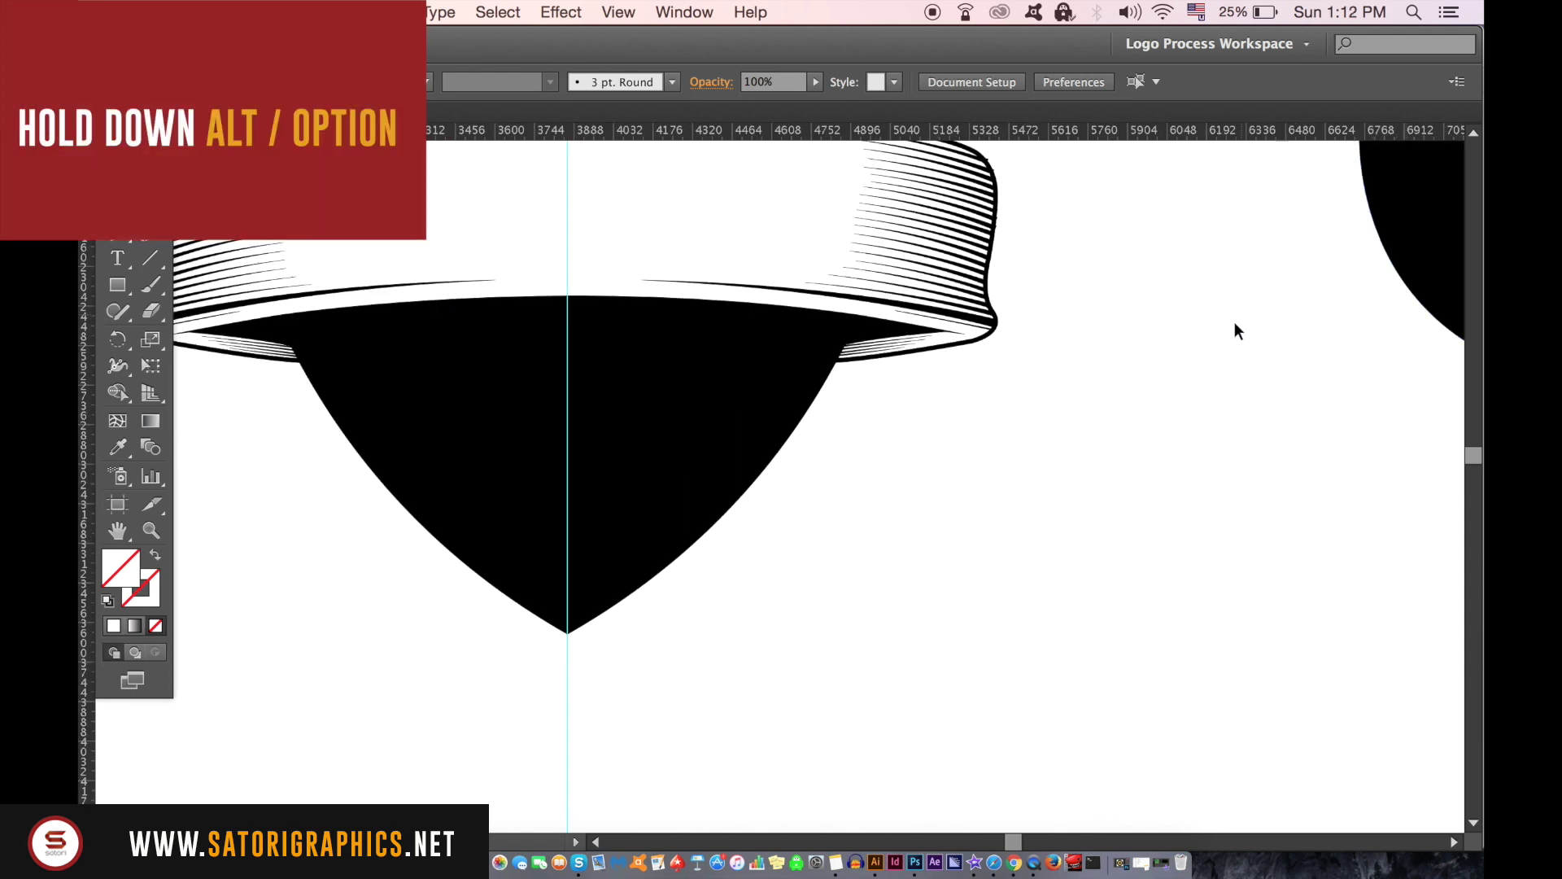
pyautogui.scroll(-2, 1235, 327)
pyautogui.moveTo(1350, 283); pyautogui.dragTo(1093, 539)
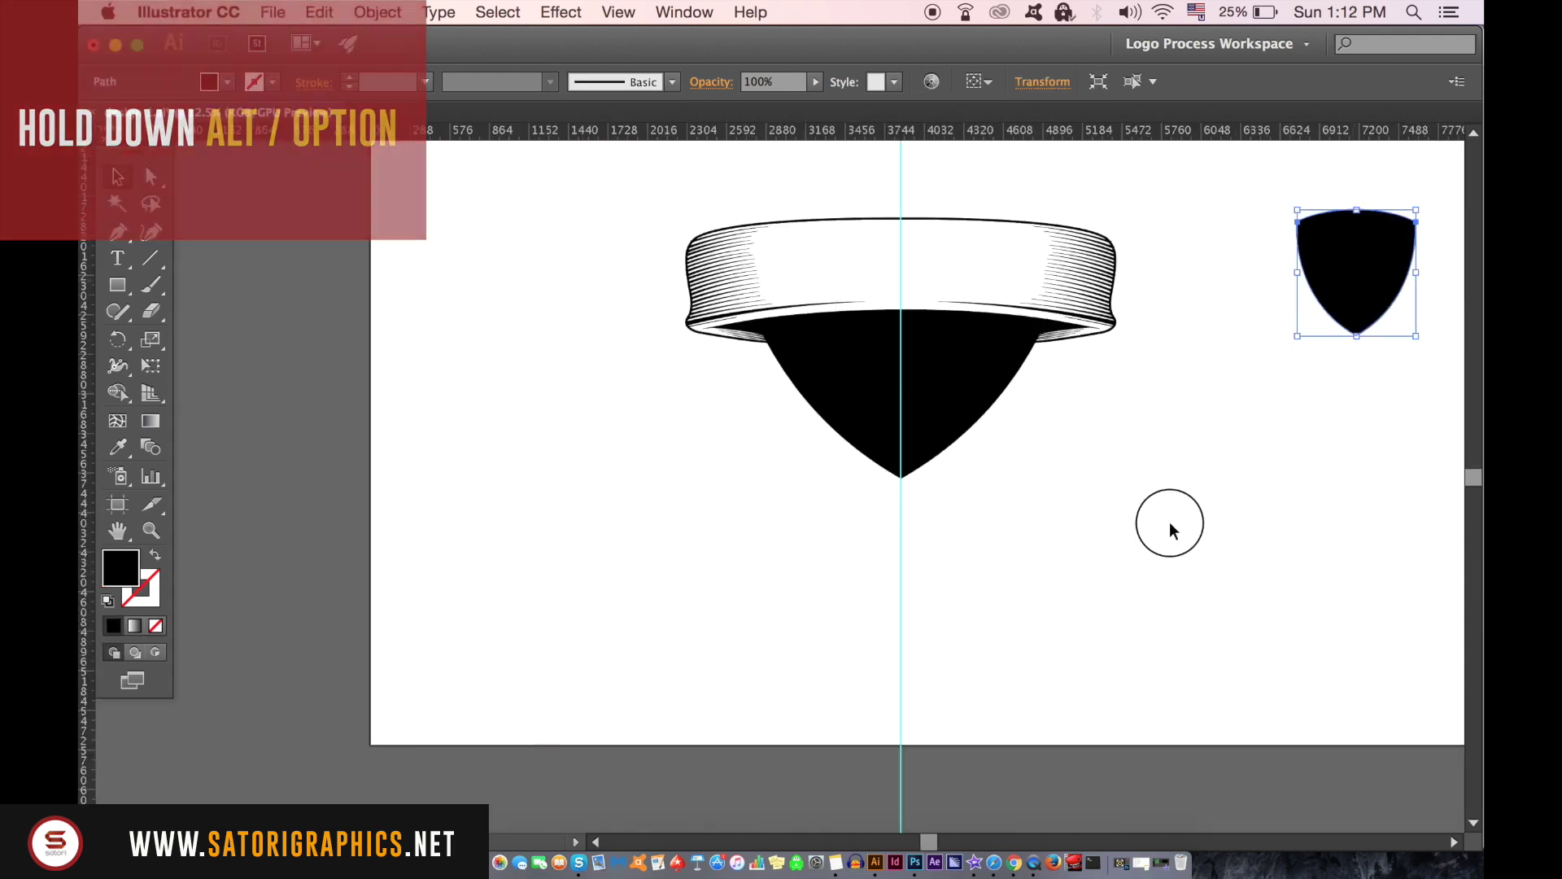
pyautogui.click(1305, 534)
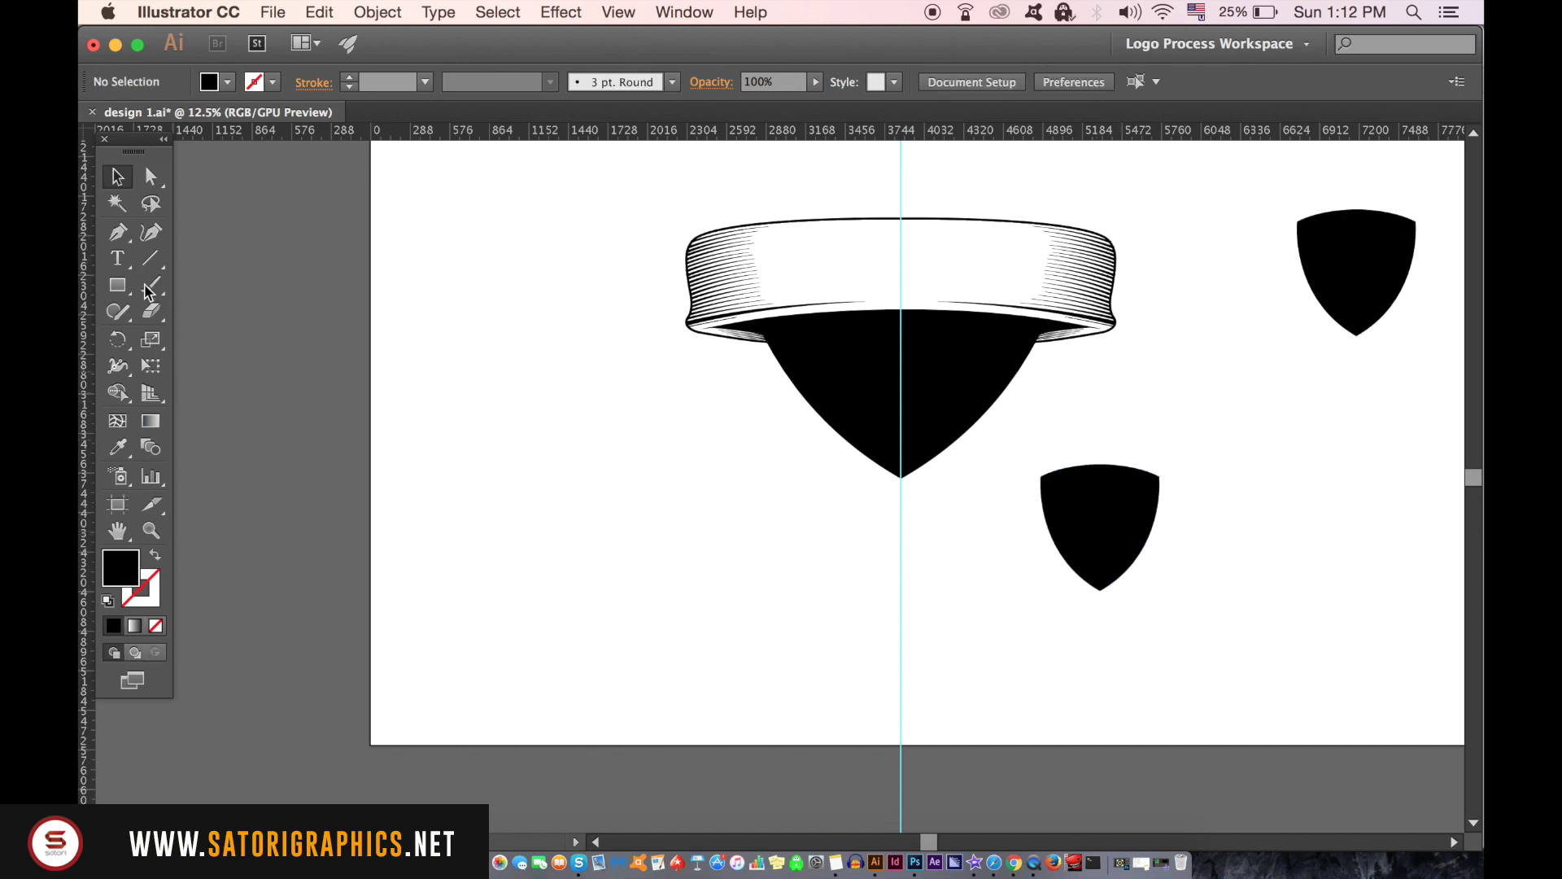
# - Draw a closed trapezoid over the top of the shield copy
pyautogui.click(117, 232)
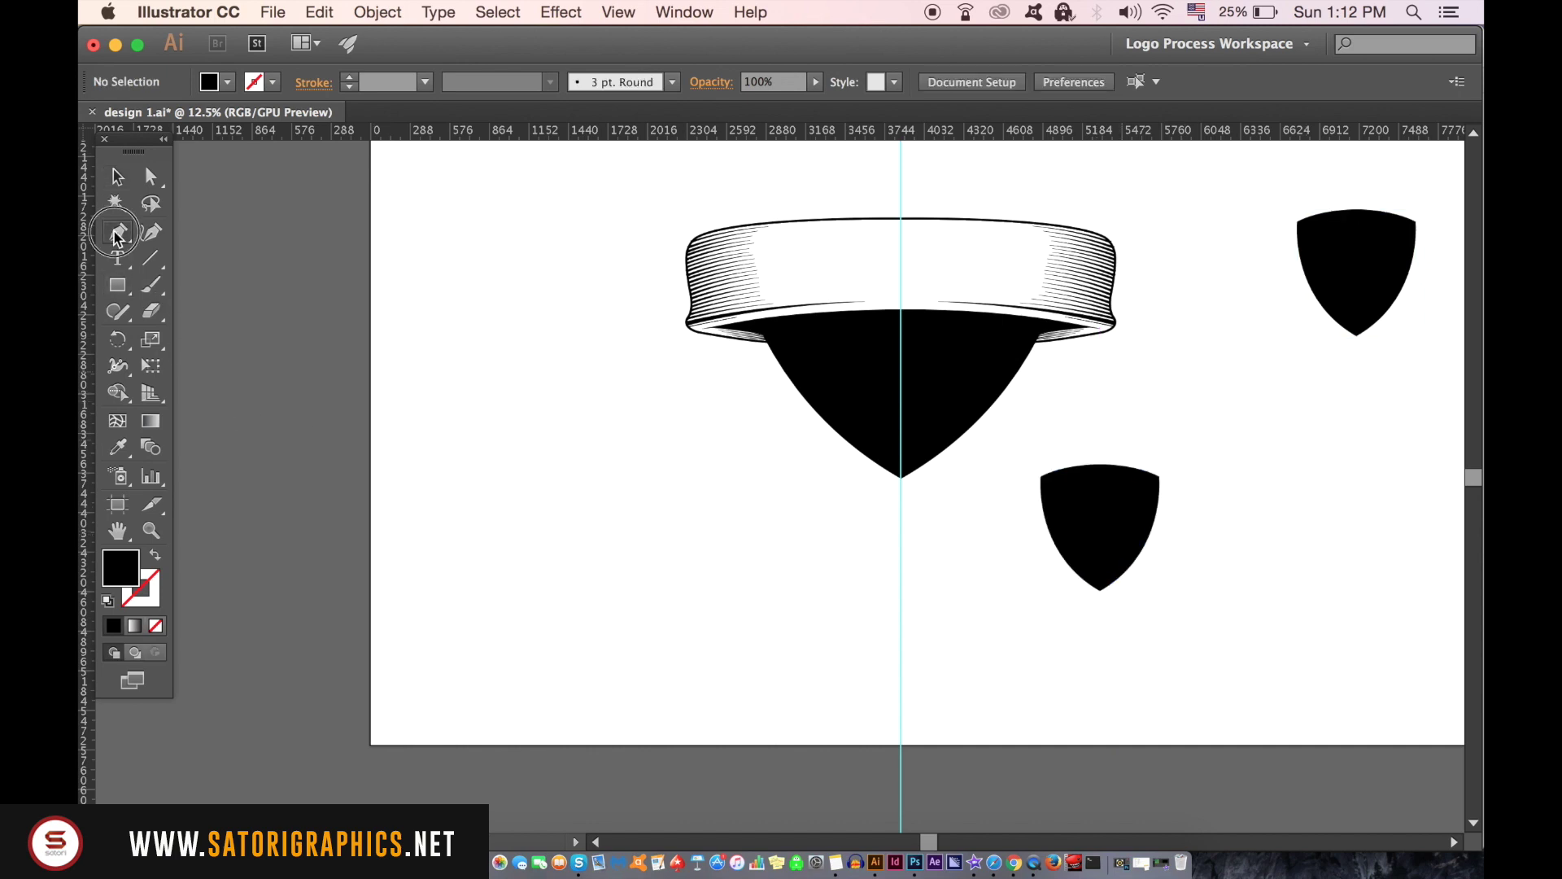
pyautogui.click(1009, 536)
pyautogui.click(1239, 535)
pyautogui.click(1191, 430)
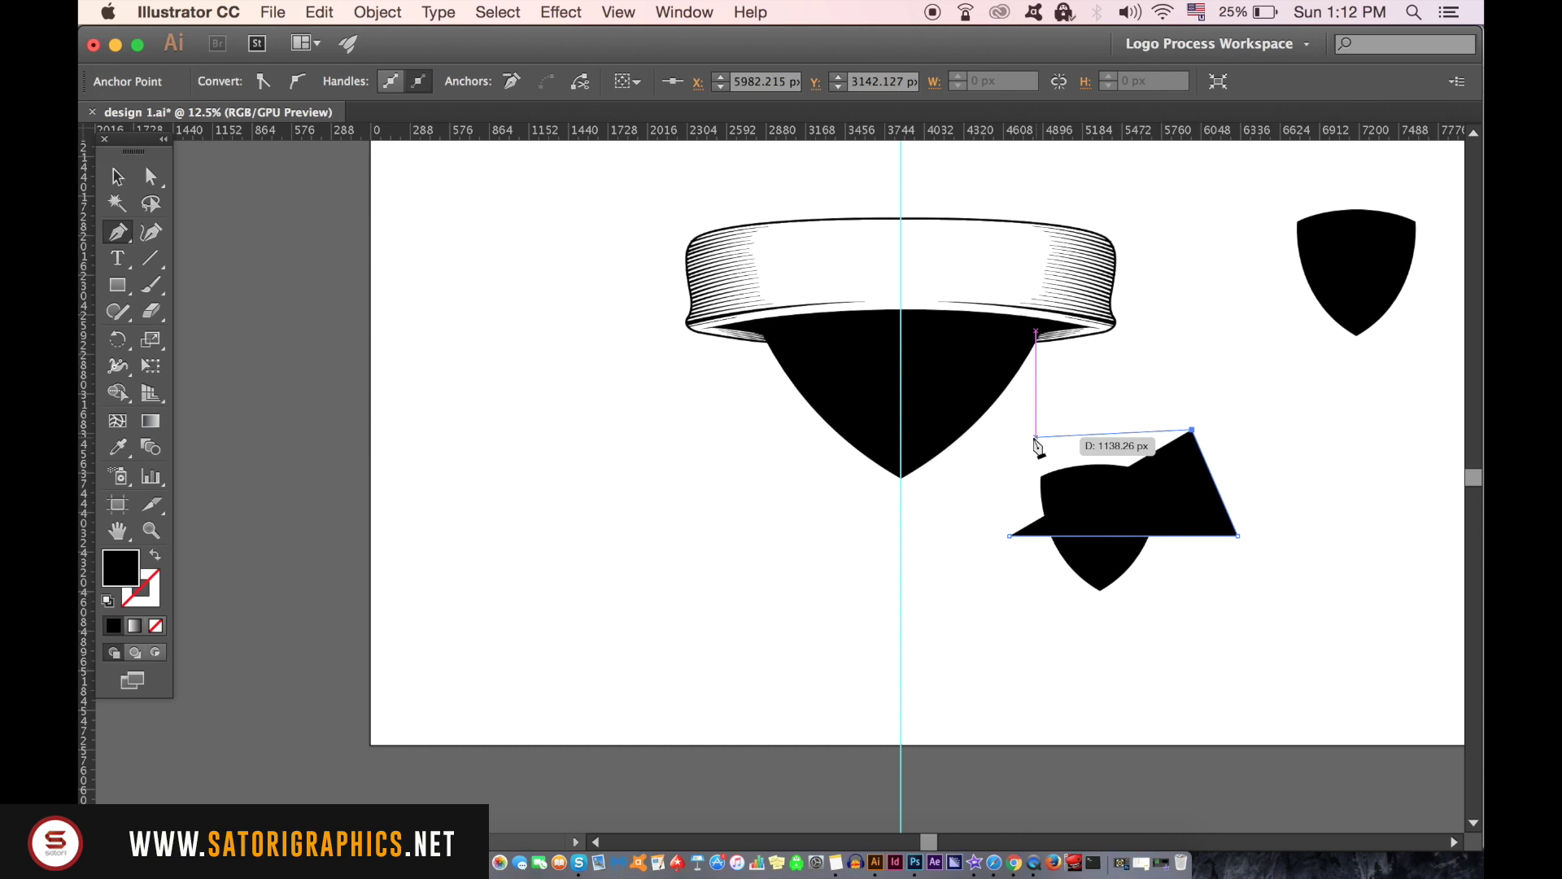
pyautogui.click(1034, 438)
pyautogui.click(1011, 533)
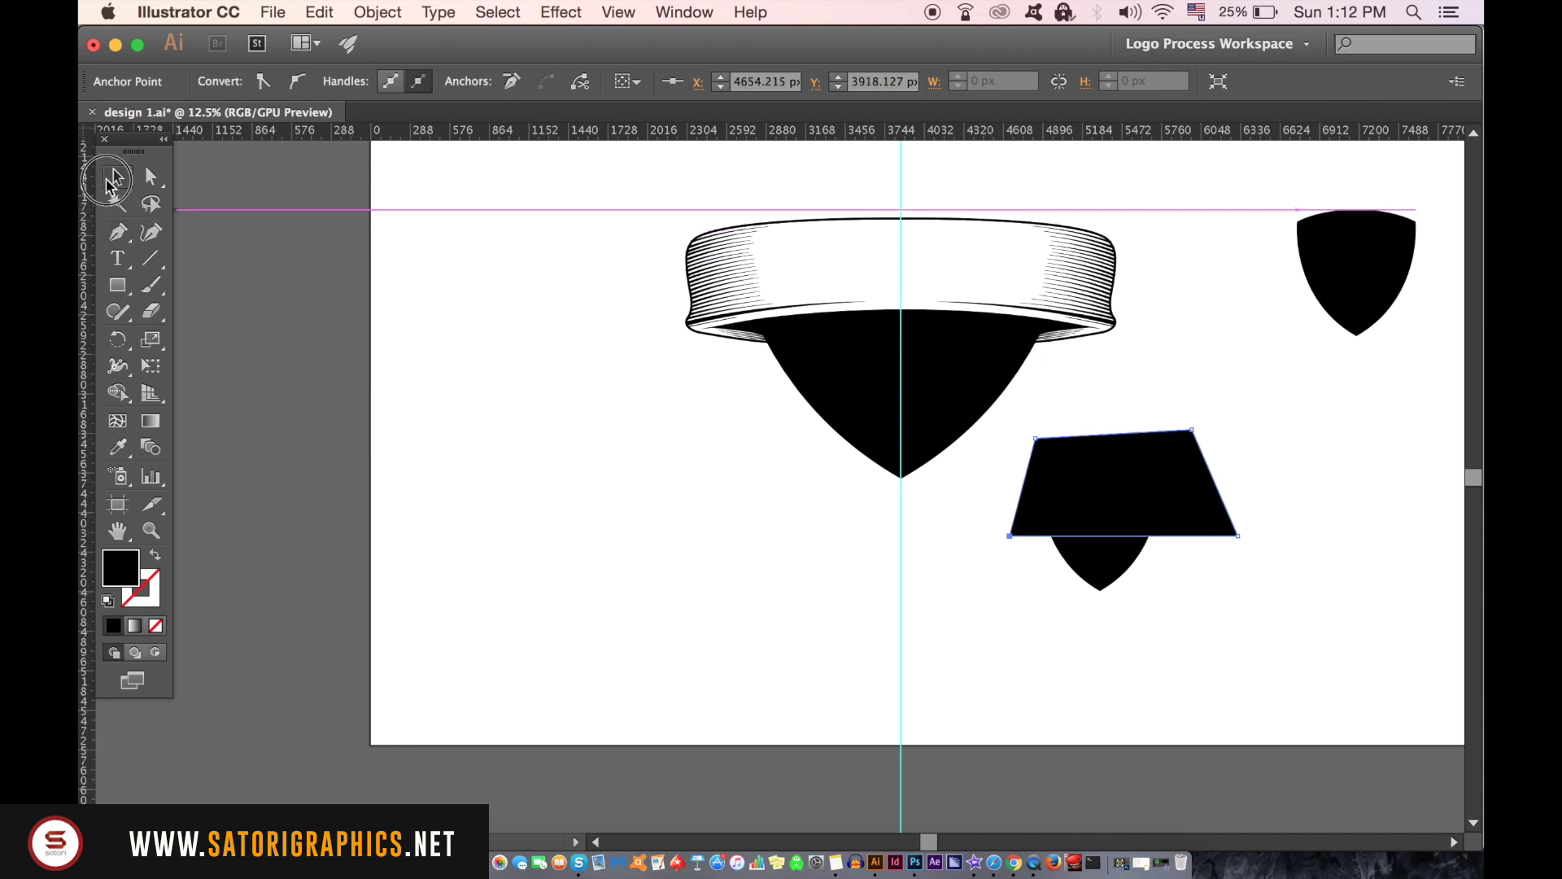
# - Subtract the trapezoid from the shield copy with Pathfinder's Minus Front
pyautogui.click(110, 180)
pyautogui.keyDown('shift'); pyautogui.click(1099, 574); pyautogui.keyUp('shift')
pyautogui.click(681, 11)
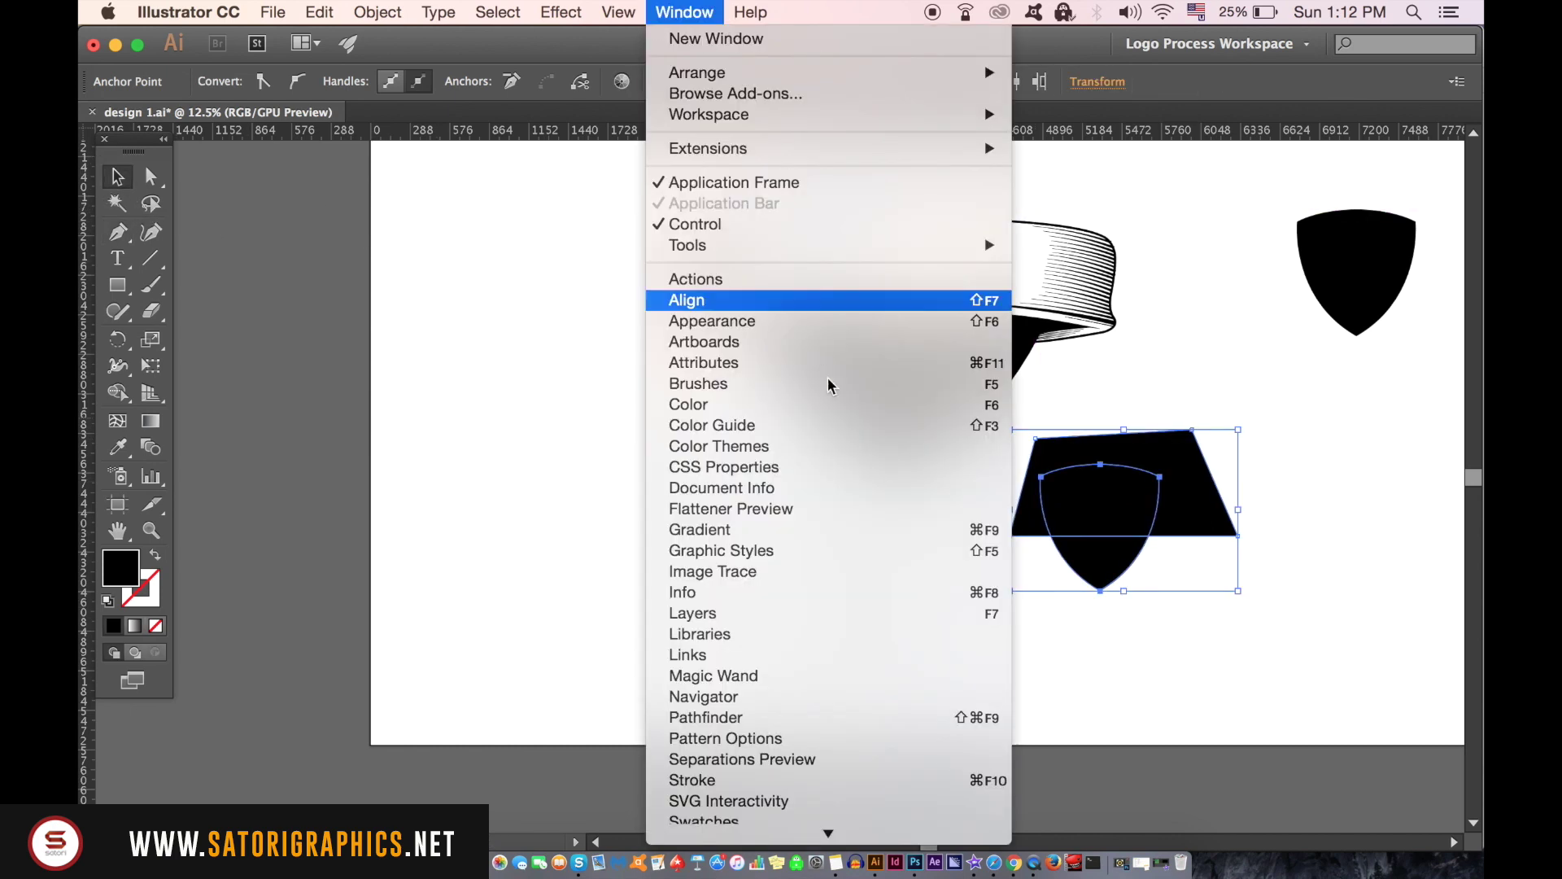
pyautogui.click(903, 718)
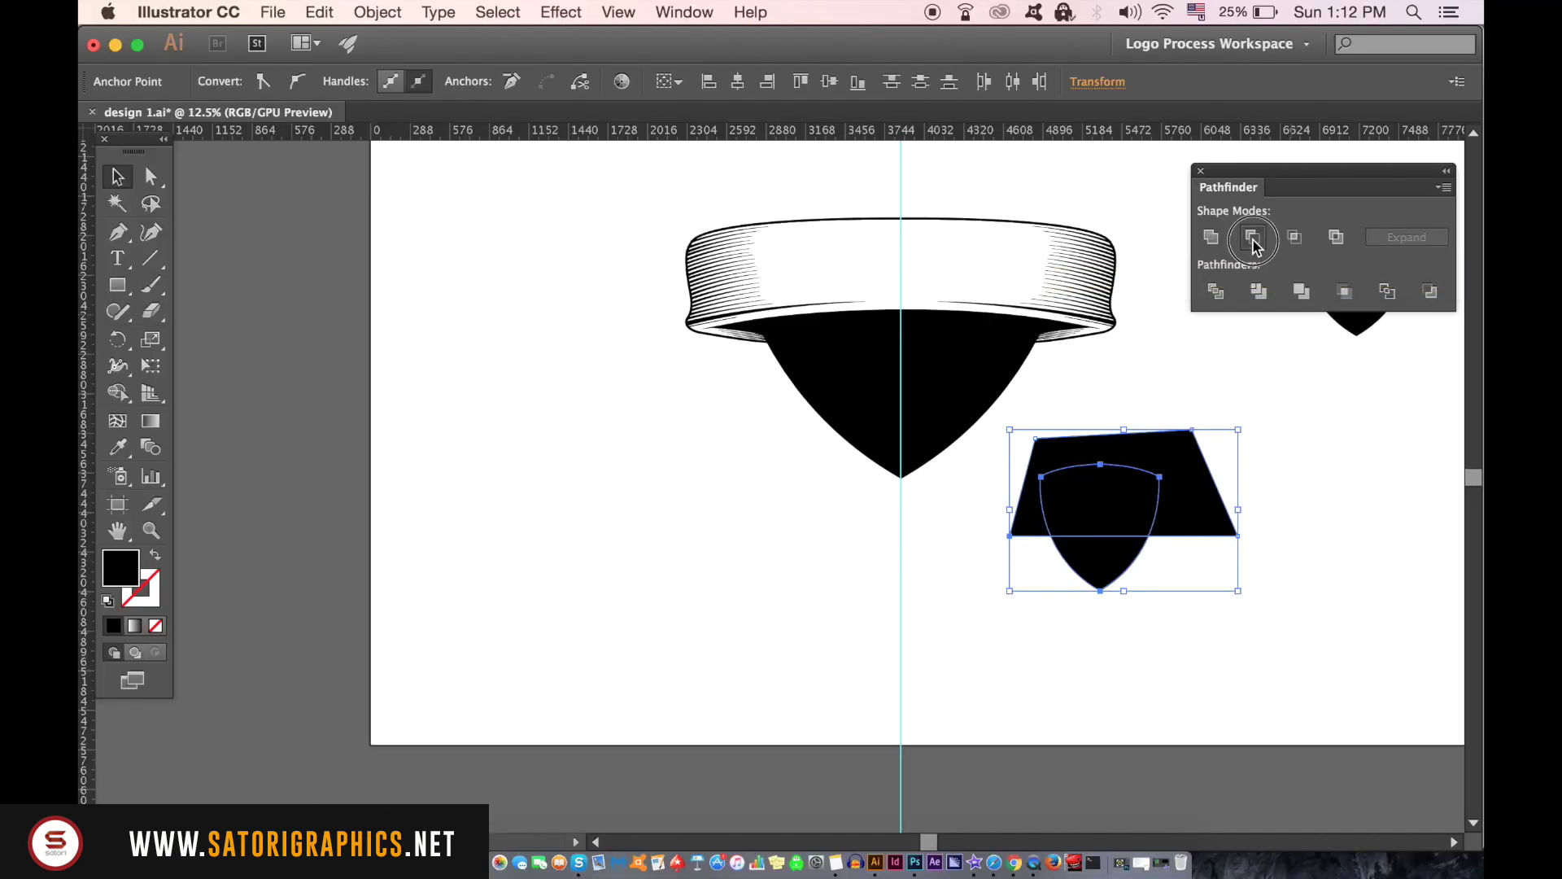
pyautogui.click(1254, 241)
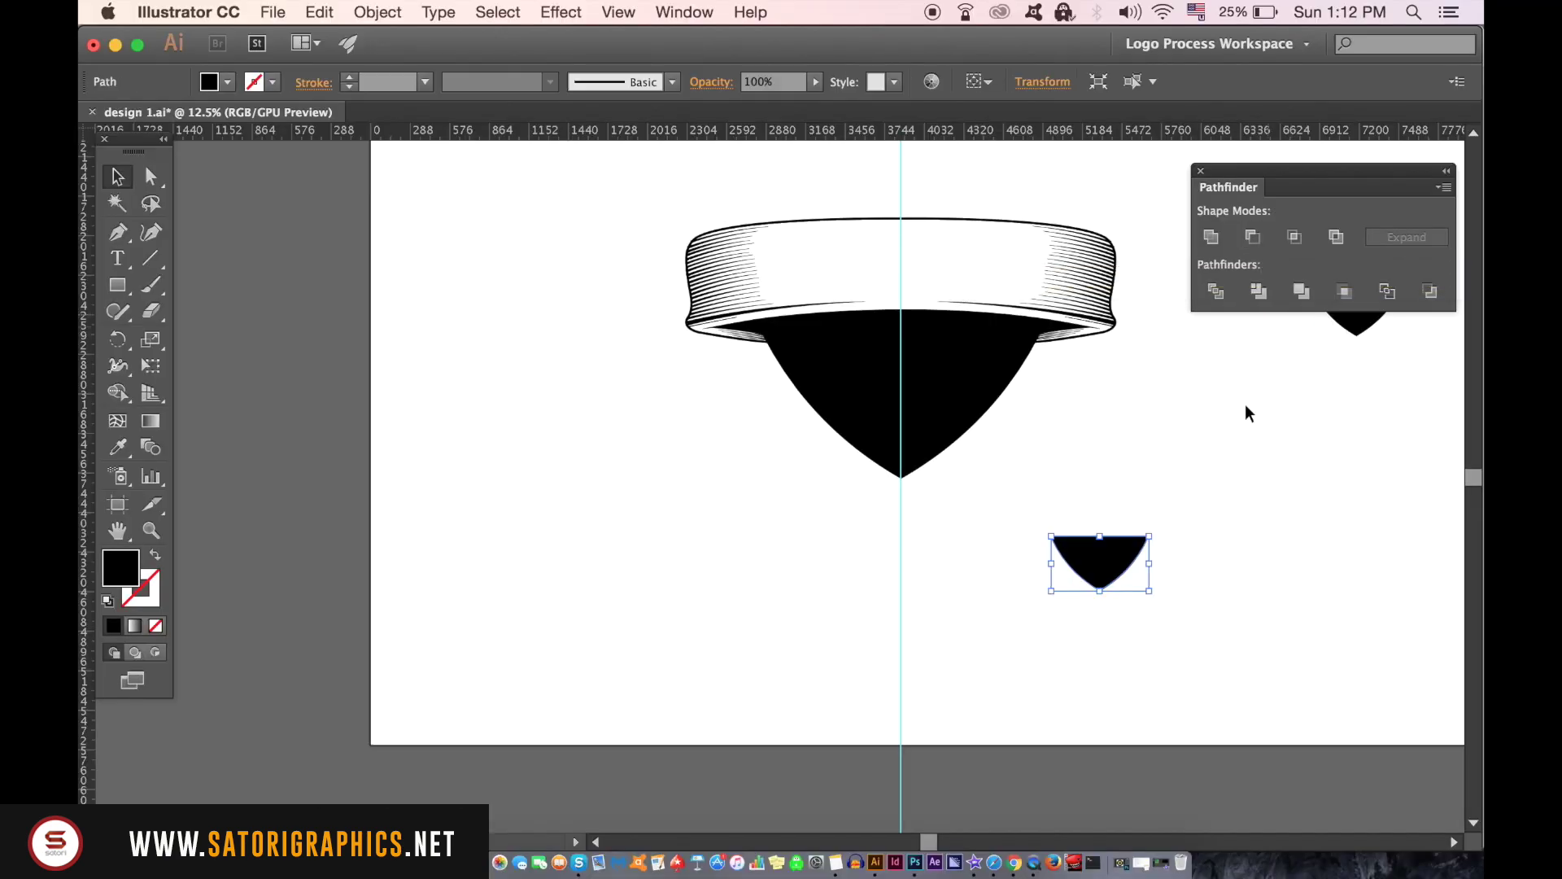
pyautogui.click(1201, 174)
pyautogui.scroll(2, 1227, 582)
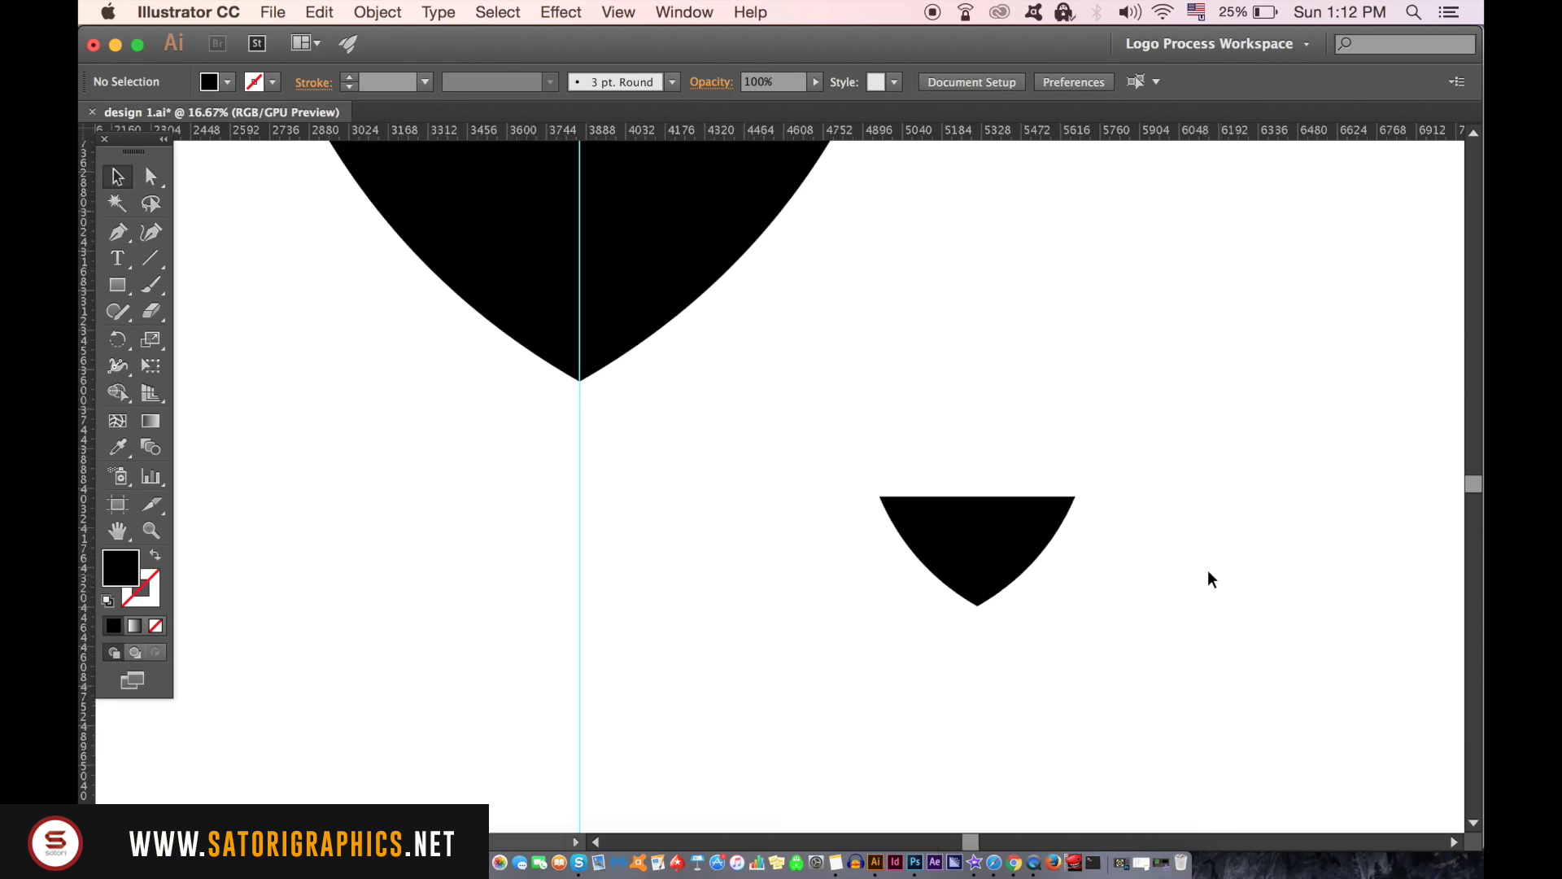
pyautogui.scroll(1, 1209, 549)
# - Turn the shield tip into an unfilled shape with a white stroke
pyautogui.click(962, 528)
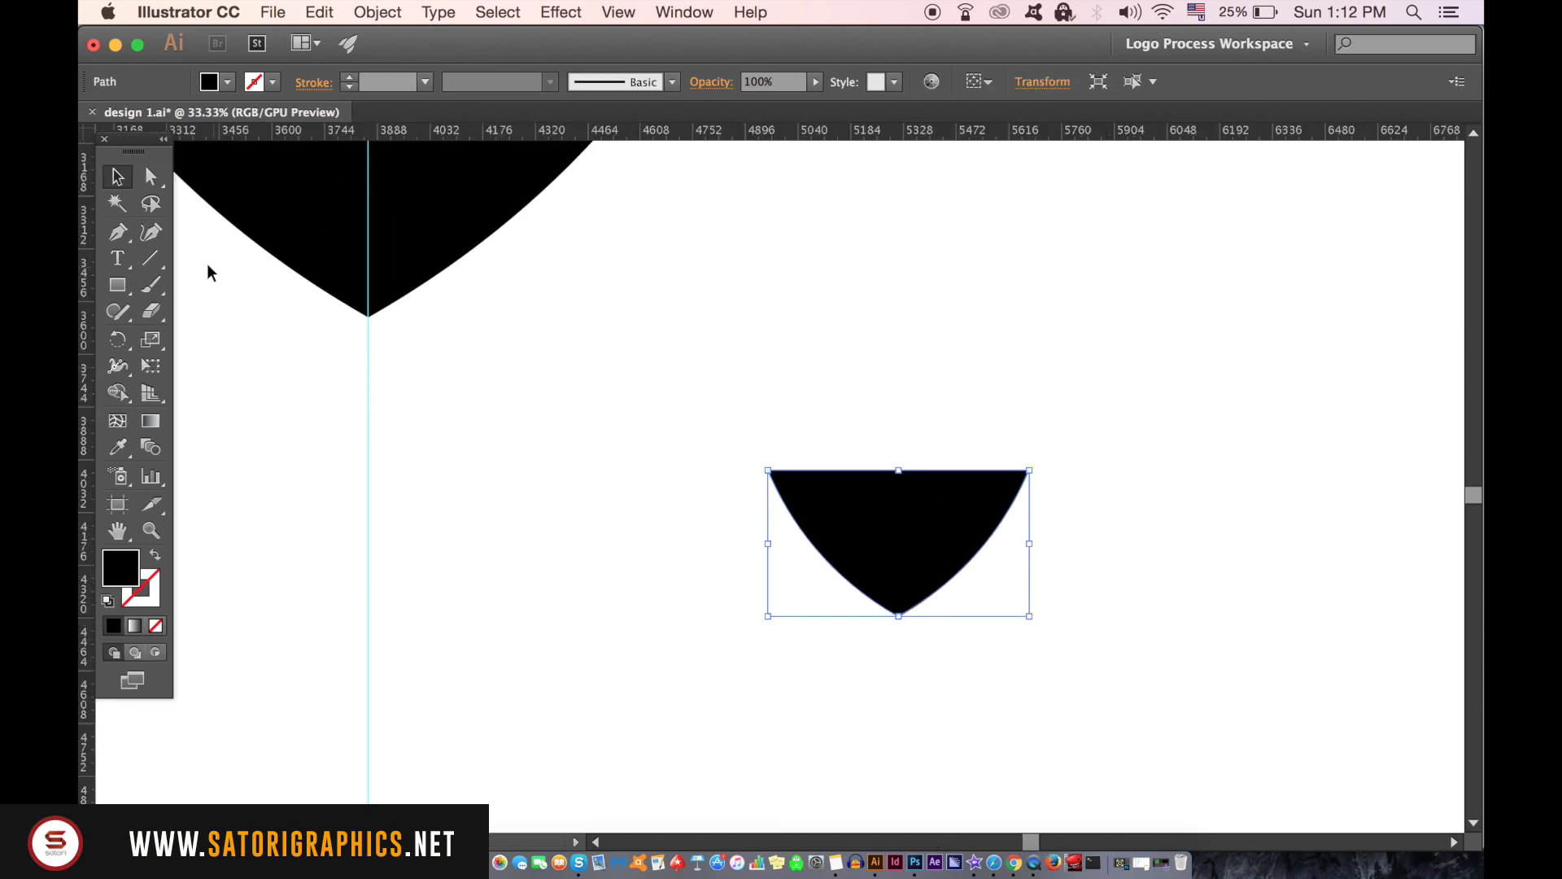
pyautogui.click(153, 557)
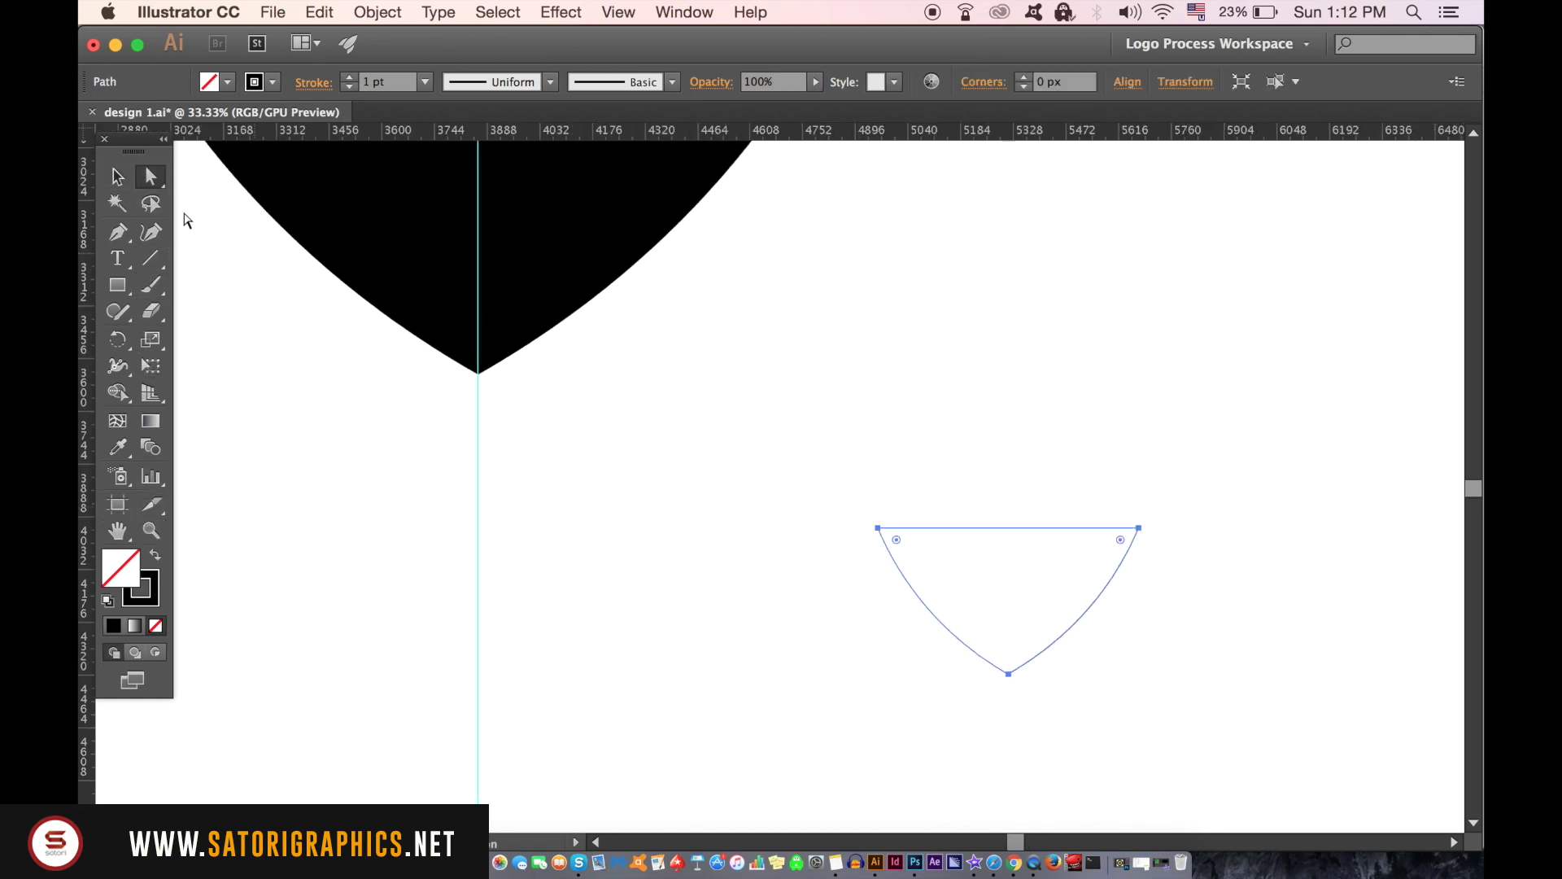
pyautogui.click(121, 179)
pyautogui.doubleClick(141, 587)
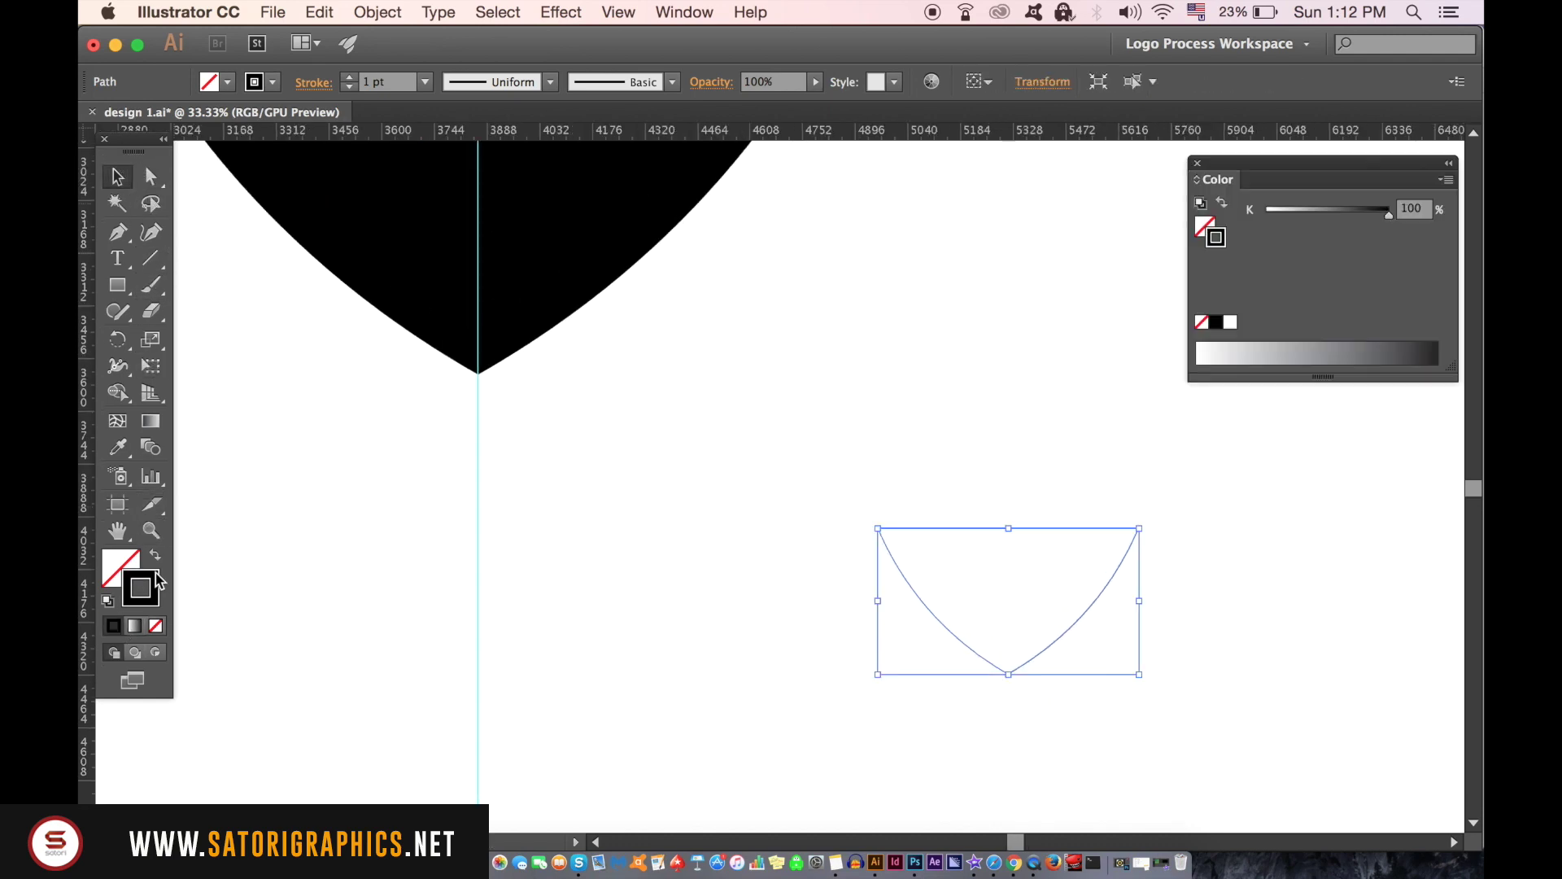
pyautogui.moveTo(767, 452); pyautogui.dragTo(734, 424)
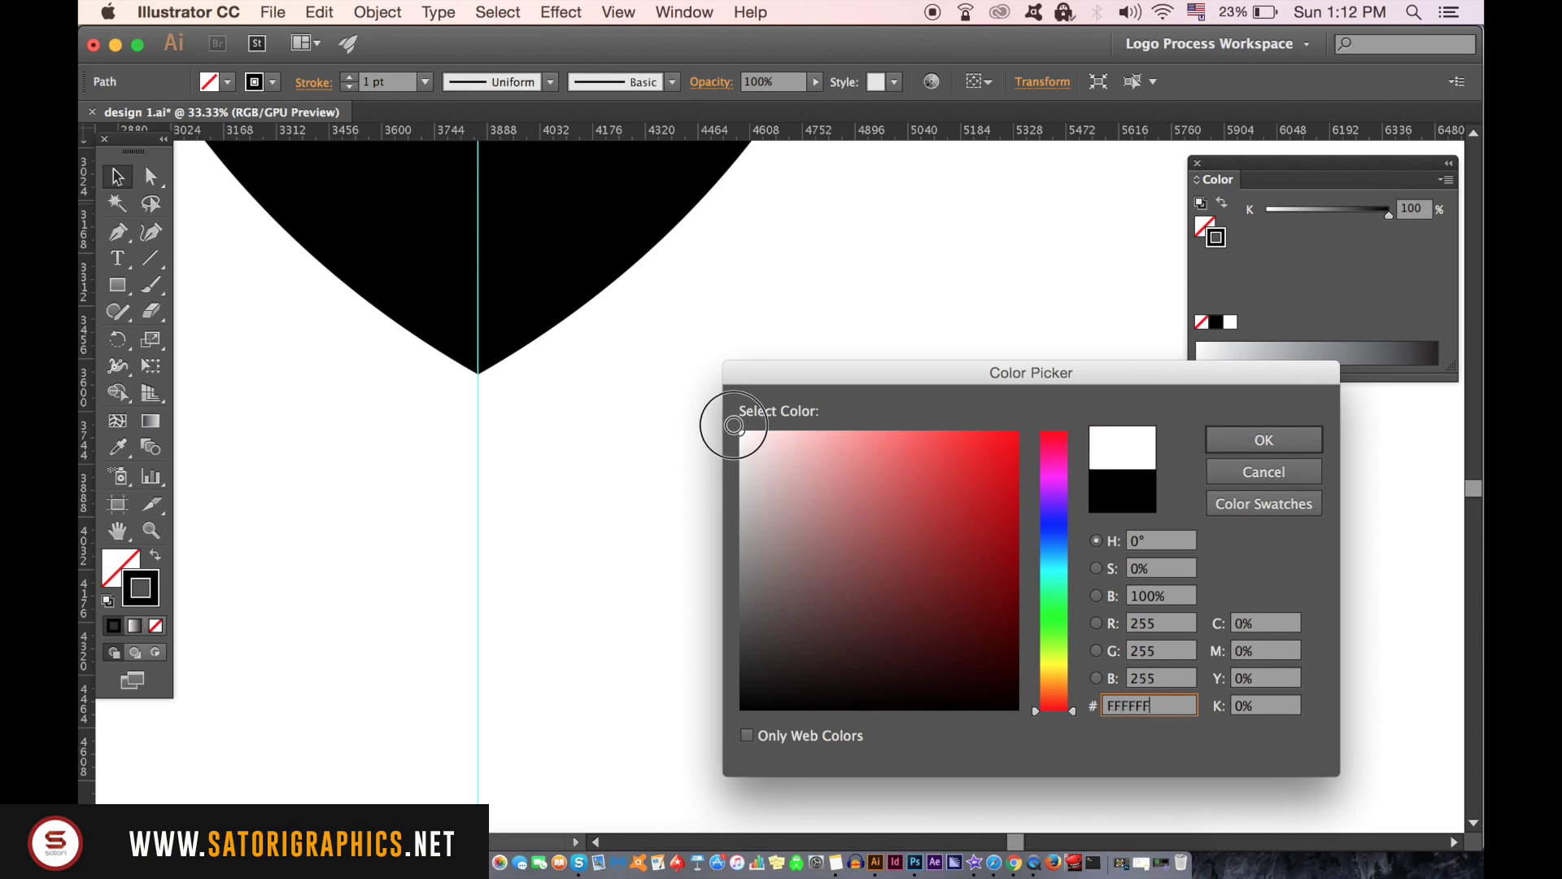
pyautogui.click(1227, 434)
pyautogui.click(1196, 162)
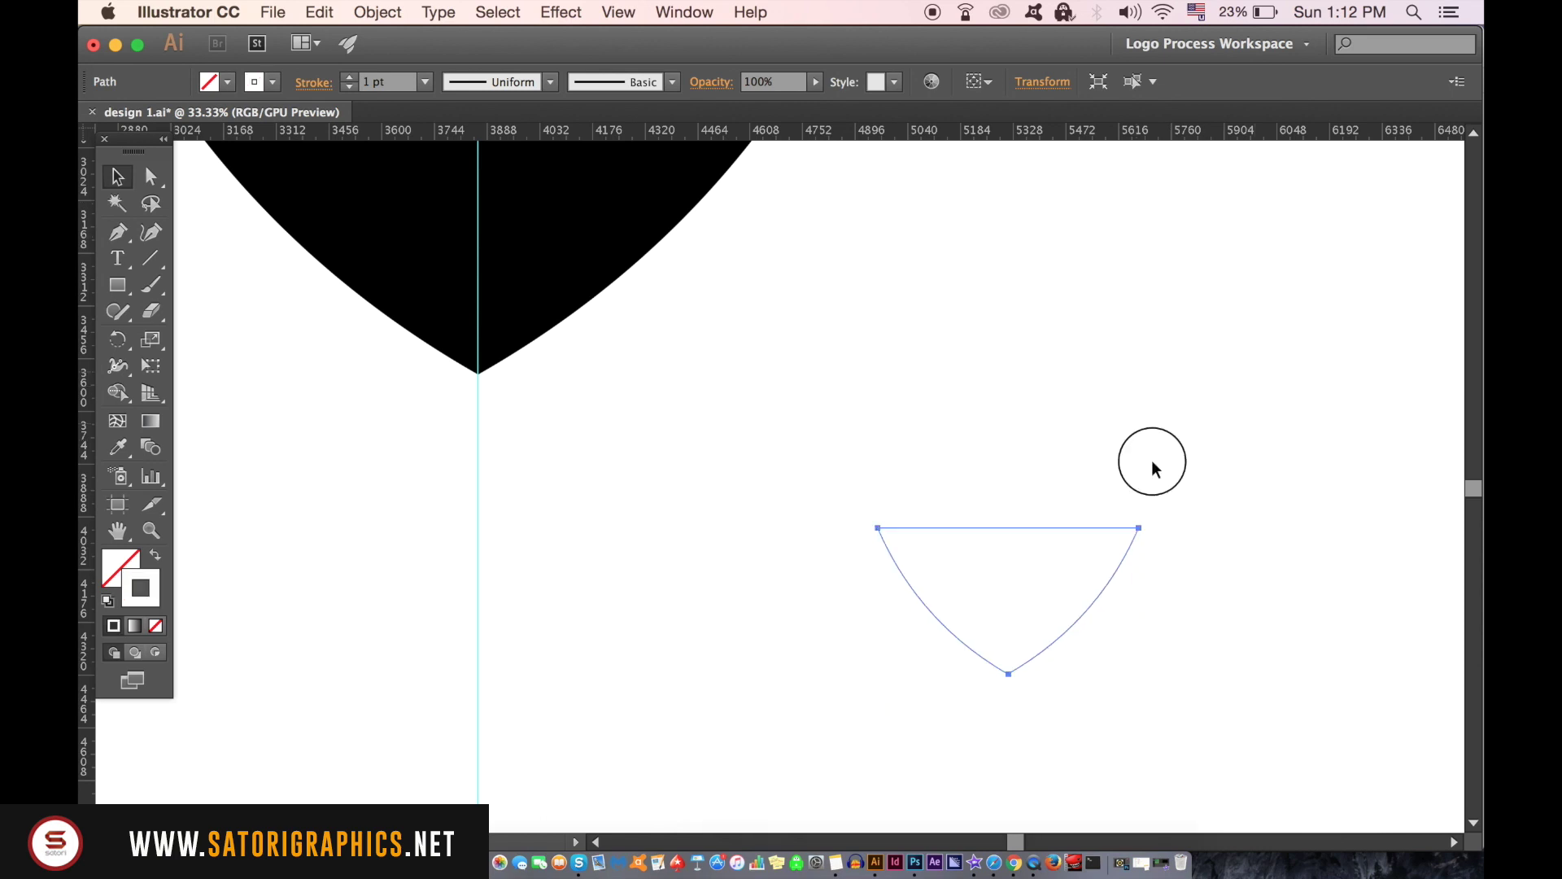
# - Place the white outline on the black shield at 12 pt, enlarge it, and nudge it up
pyautogui.moveTo(1150, 465)
pyautogui.mouseDown()
pyautogui.moveTo(1238, 637)
pyautogui.moveTo(713, 268)
pyautogui.mouseUp()
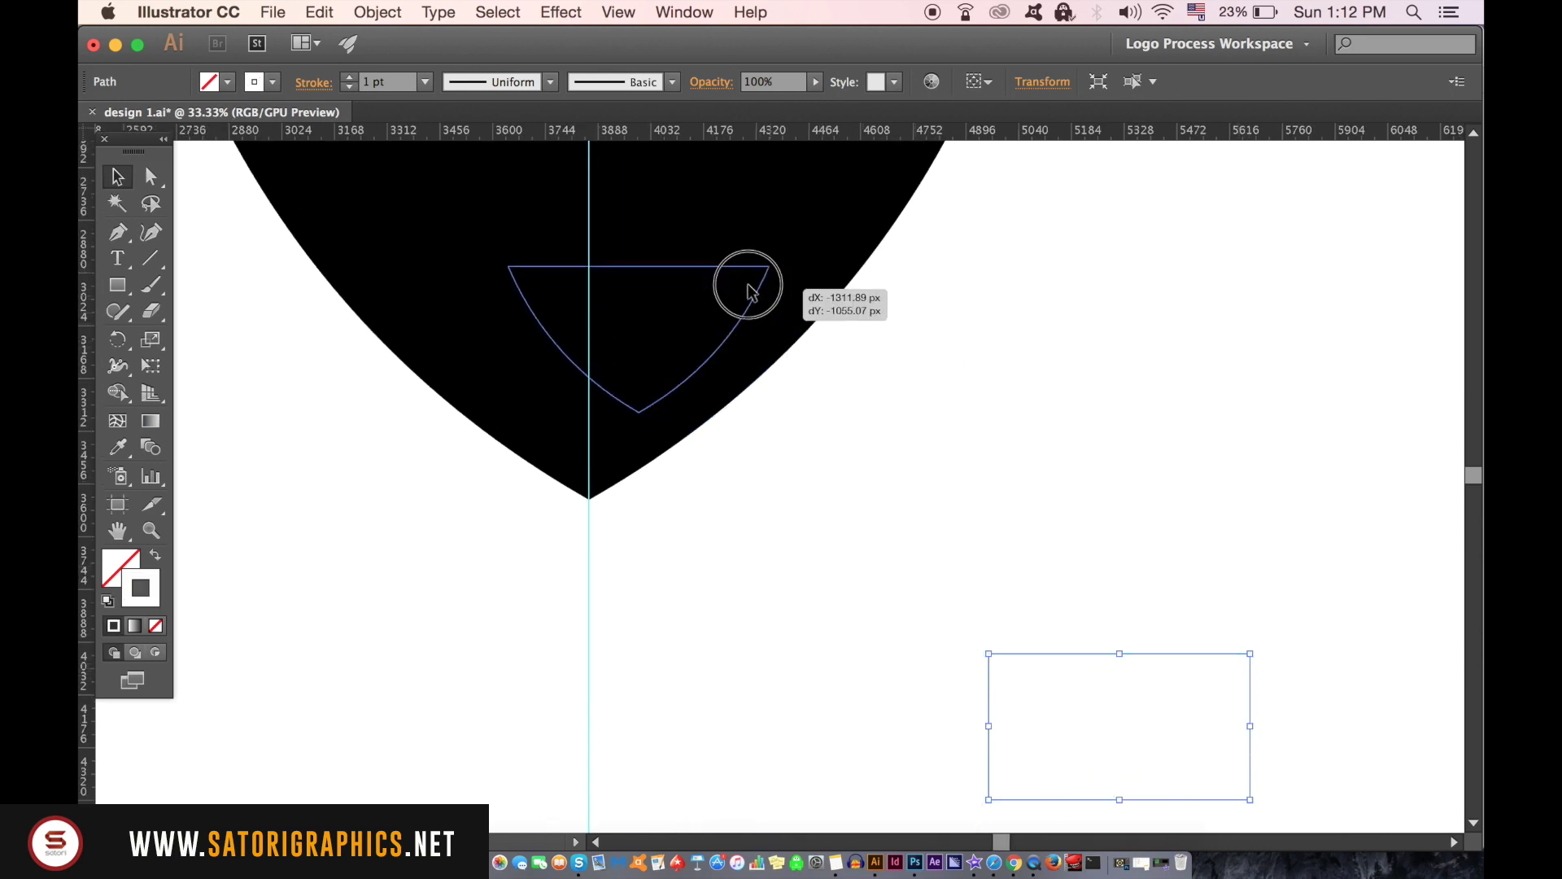
pyautogui.moveTo(714, 268); pyautogui.dragTo(721, 250)
pyautogui.scroll(4, 720, 251)
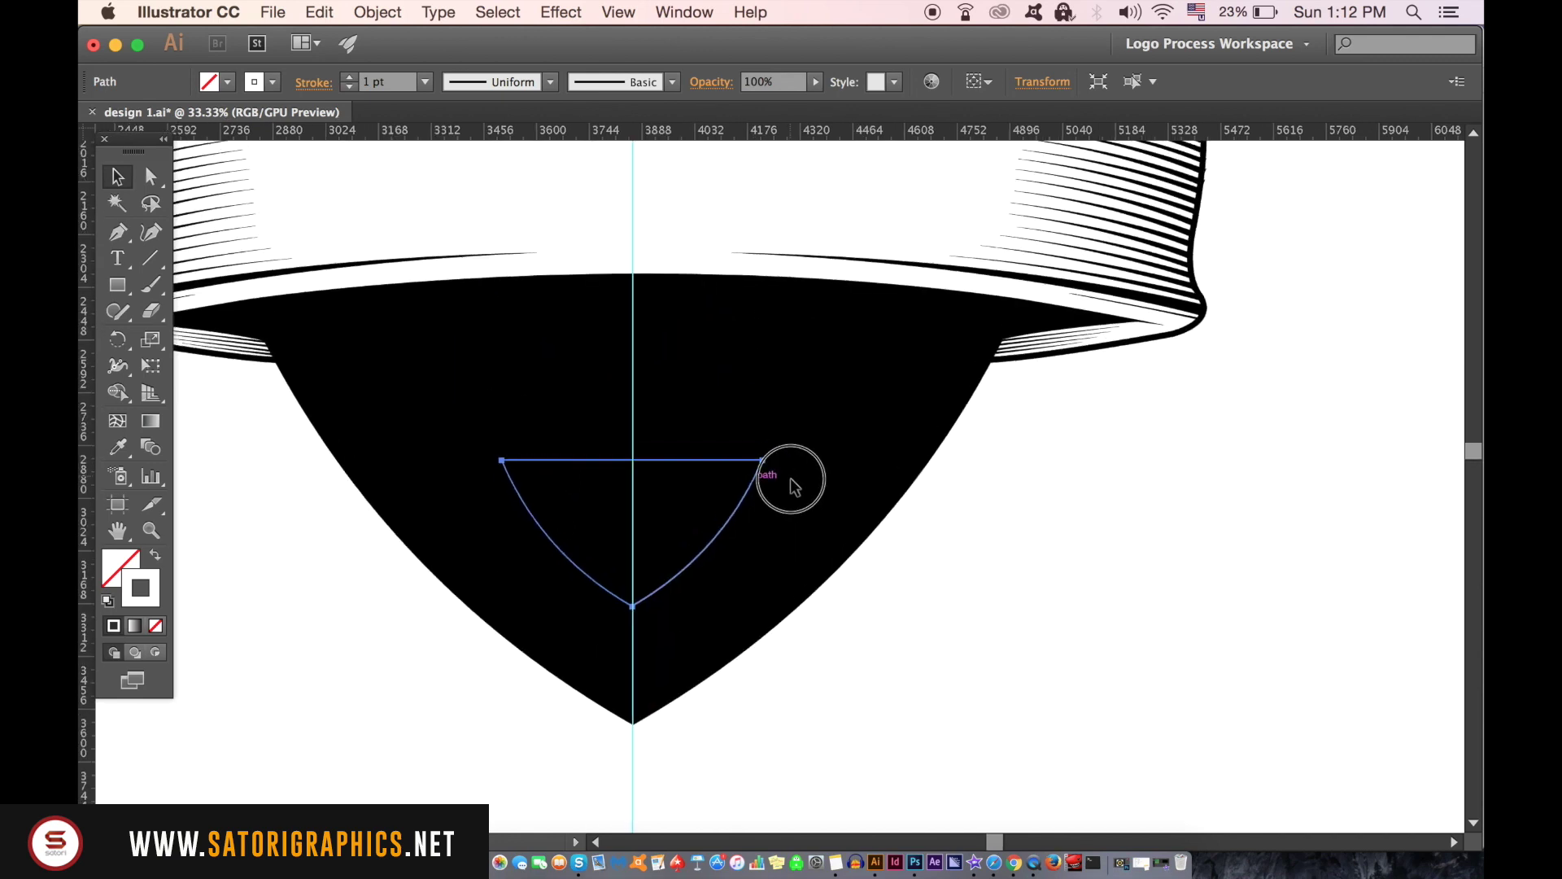
pyautogui.moveTo(771, 471); pyautogui.dragTo(763, 462)
pyautogui.click(422, 81)
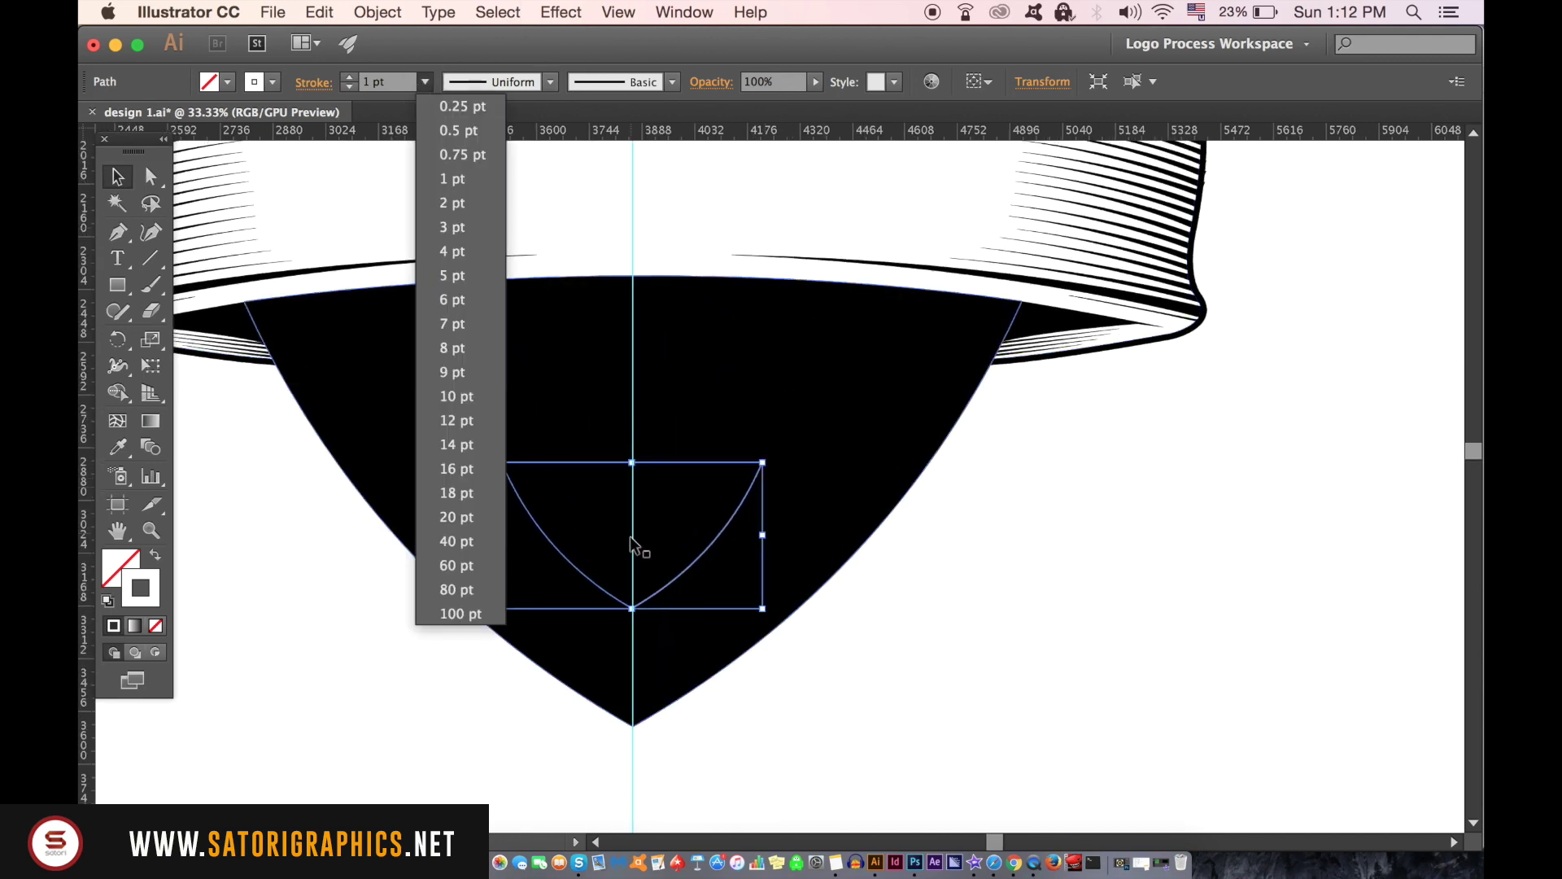
pyautogui.click(457, 385)
pyautogui.moveTo(763, 462); pyautogui.dragTo(837, 364)
pyautogui.moveTo(771, 415); pyautogui.dragTo(775, 336)
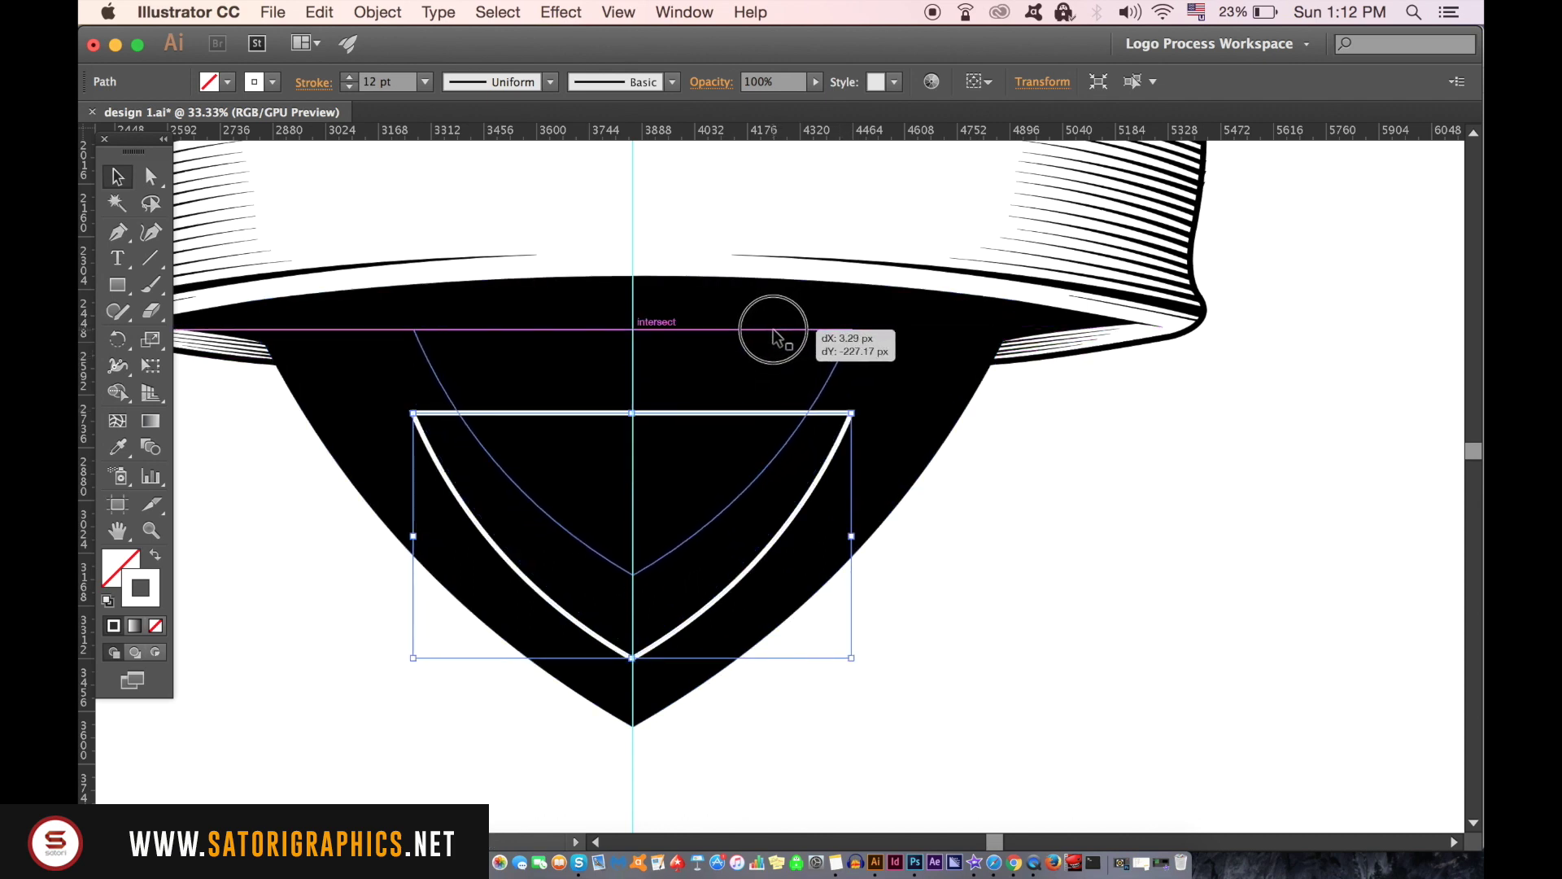
pyautogui.moveTo(773, 336); pyautogui.dragTo(902, 302)
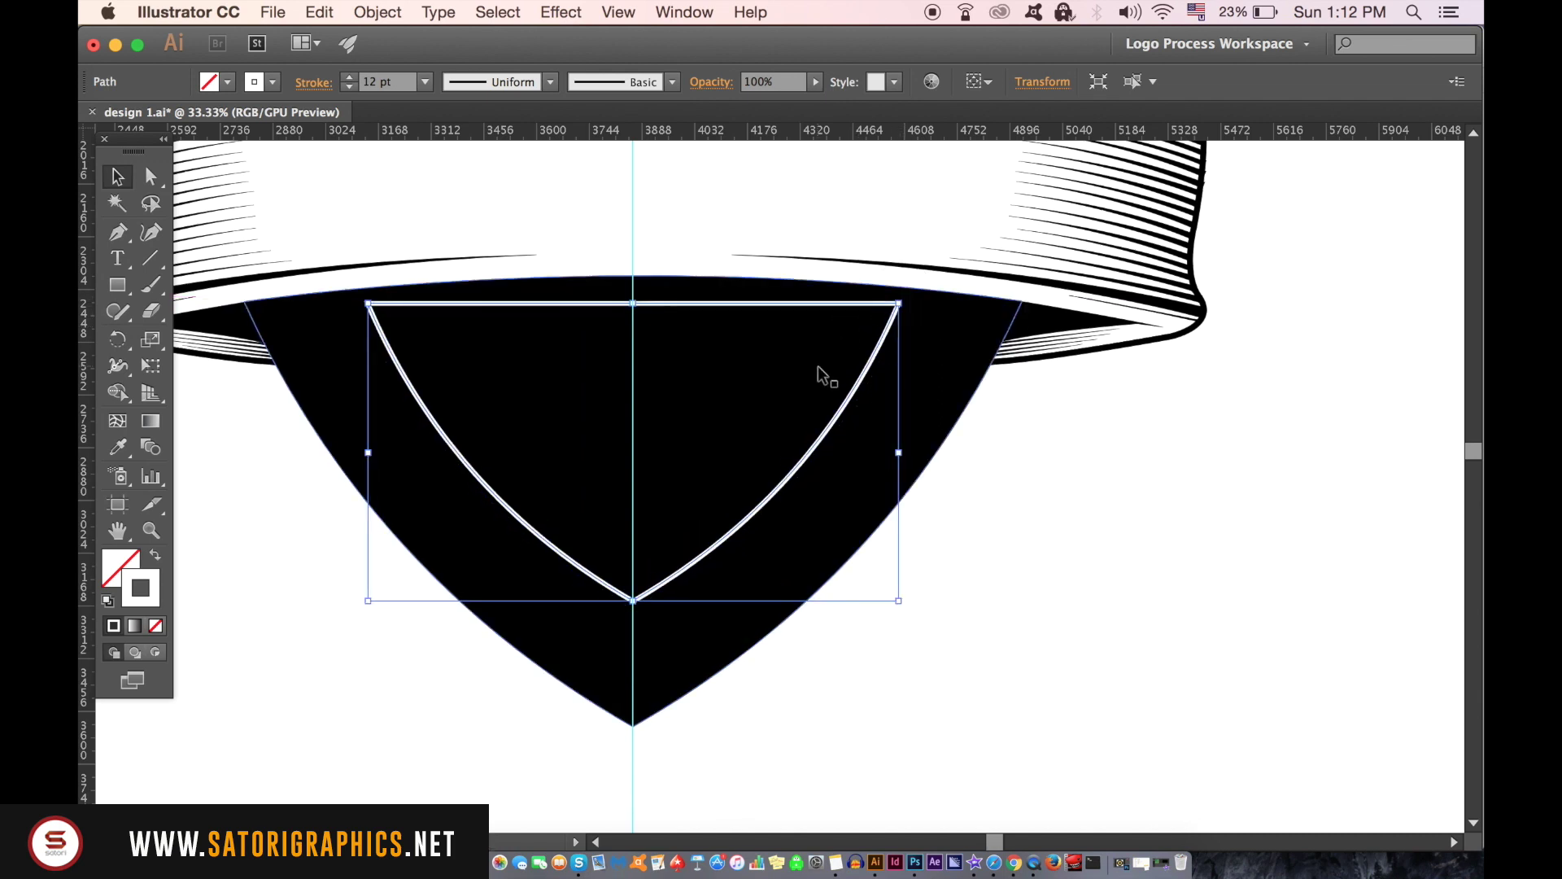
pyautogui.press('Up')
pyautogui.press('Up')
pyautogui.press('Up')
pyautogui.press('Up')
pyautogui.press('Up')
pyautogui.press('Up')
pyautogui.press('Up')
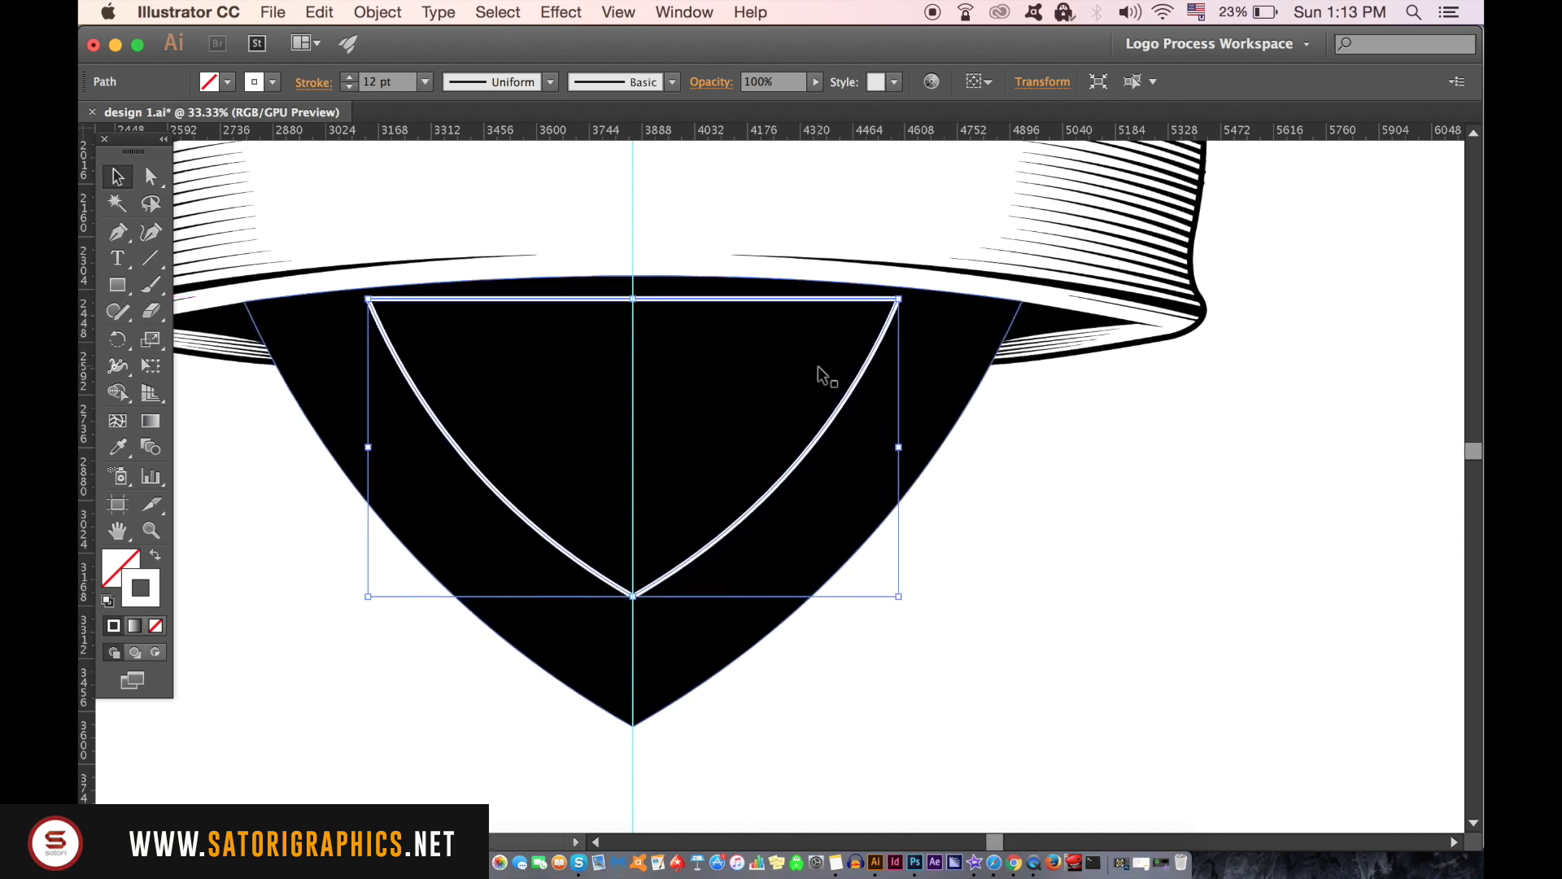
pyautogui.press('Up')
pyautogui.press('Up')
pyautogui.press('Up')
pyautogui.press('Up')
pyautogui.press('Up')
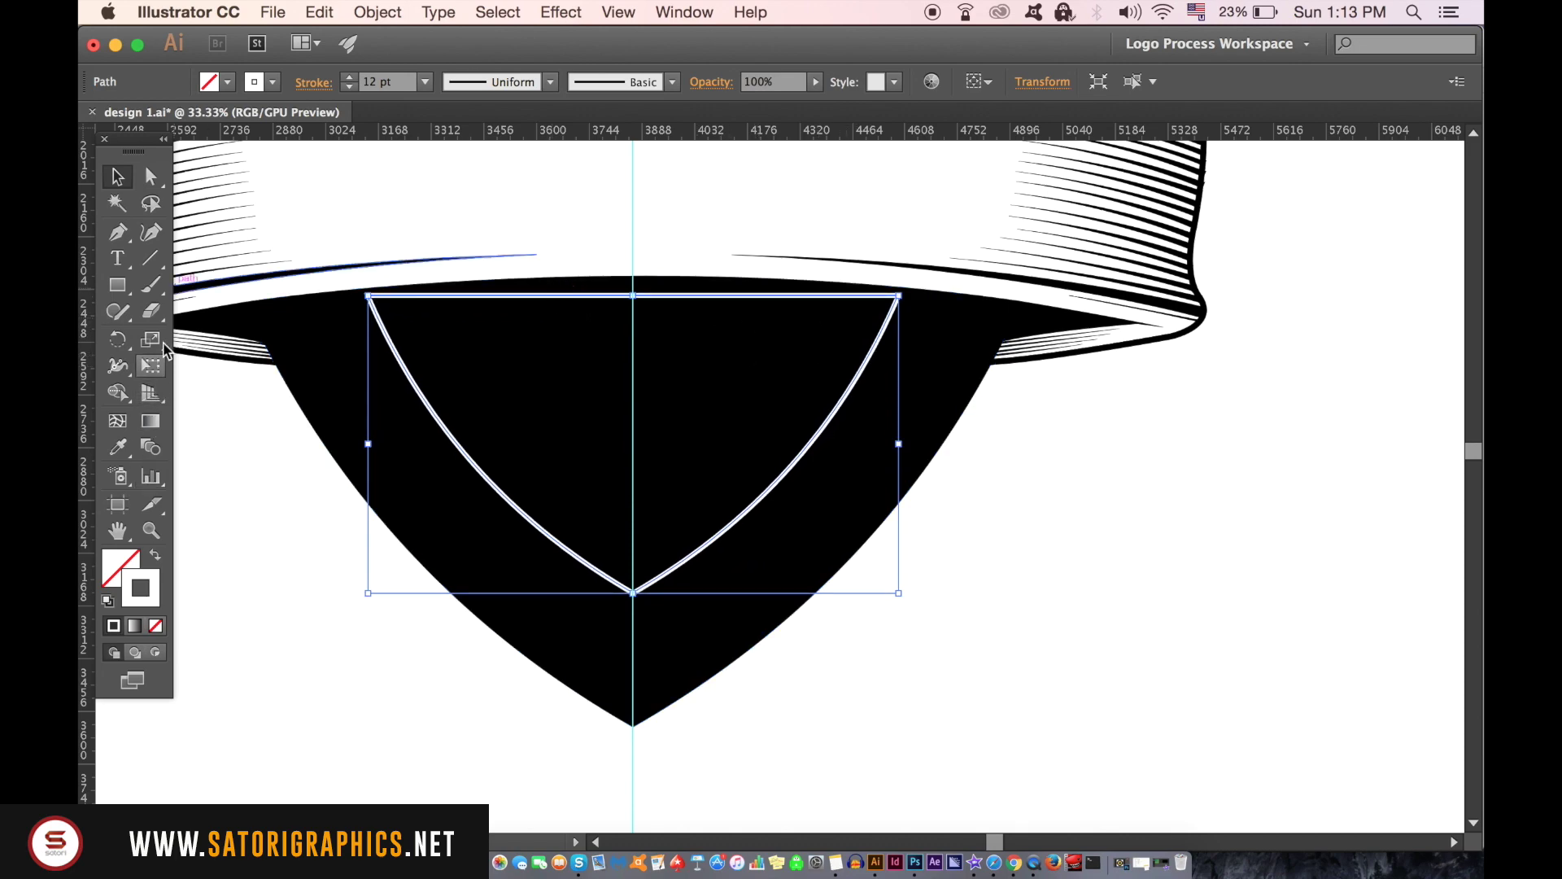
pyautogui.click(151, 314)
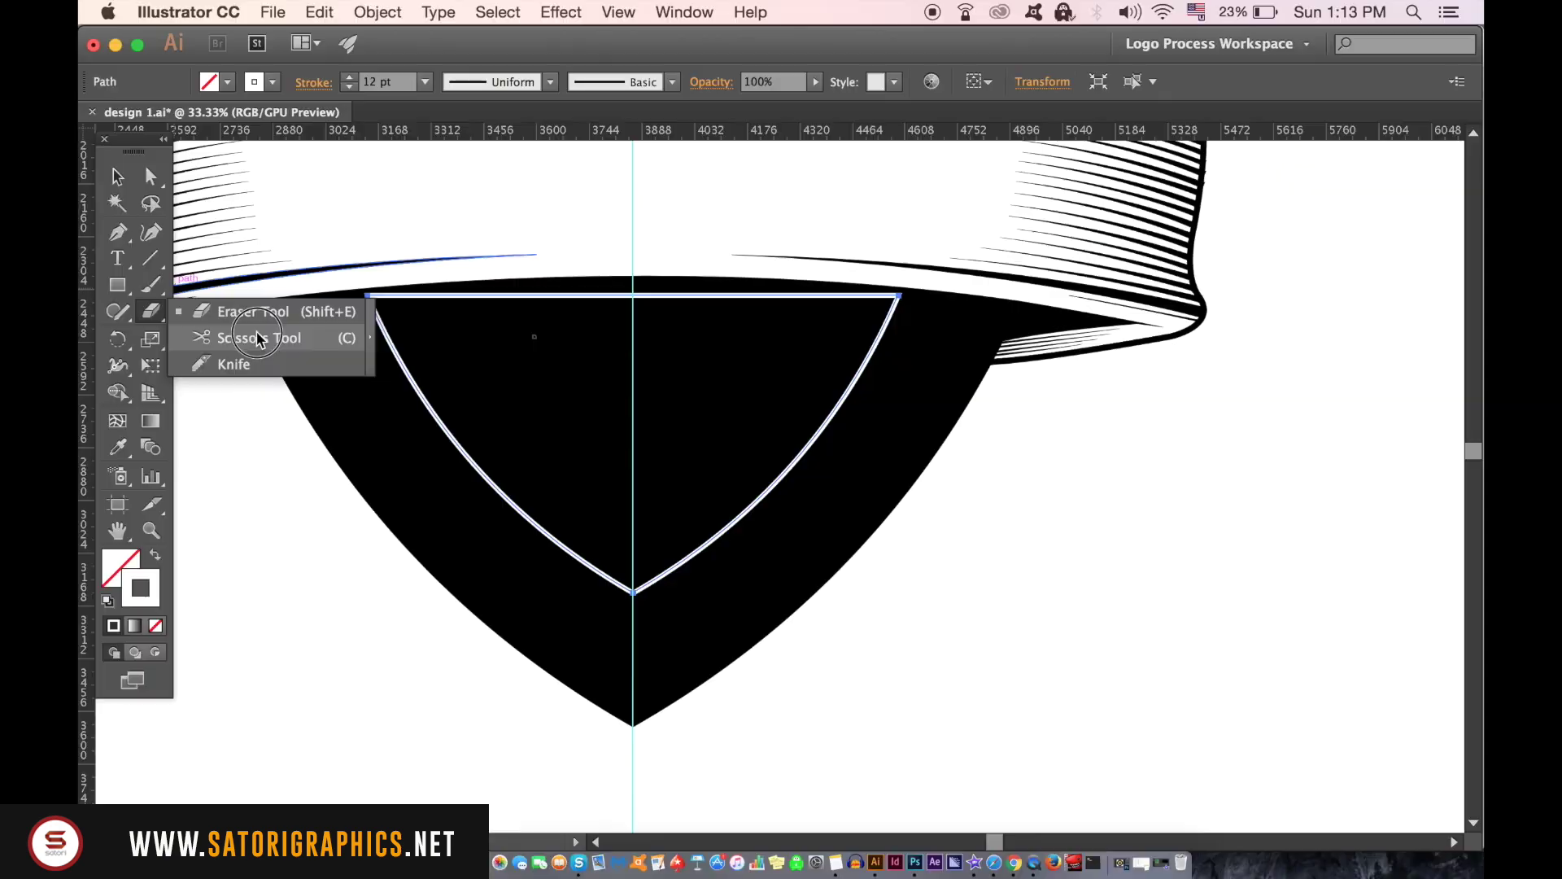
# - Cut the white outline's top edge at two points and delete the short segment between
pyautogui.click(923, 446)
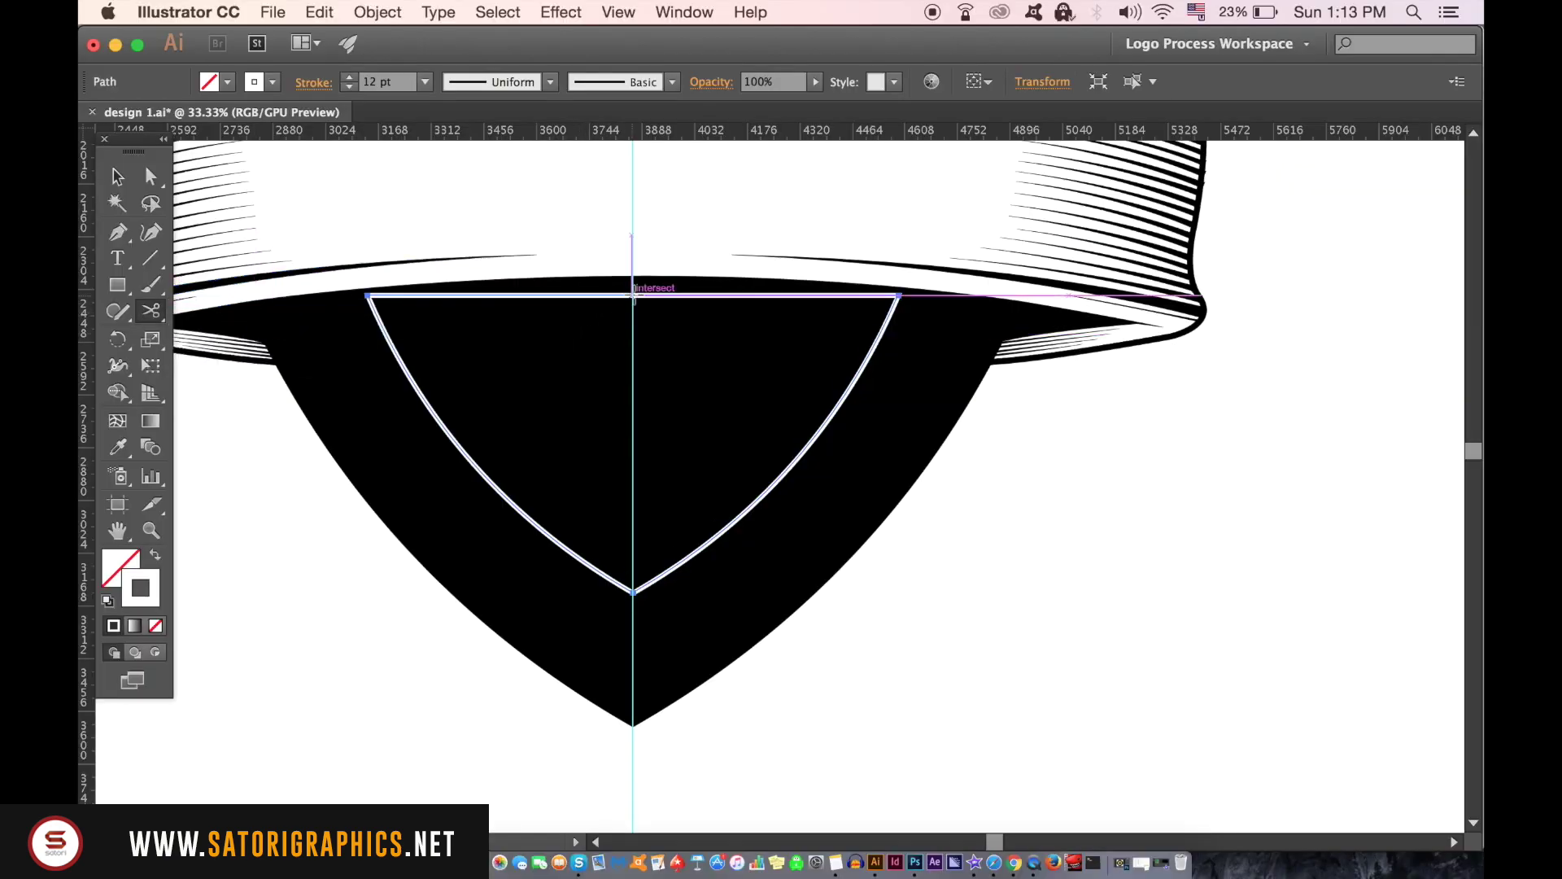
pyautogui.click(596, 294)
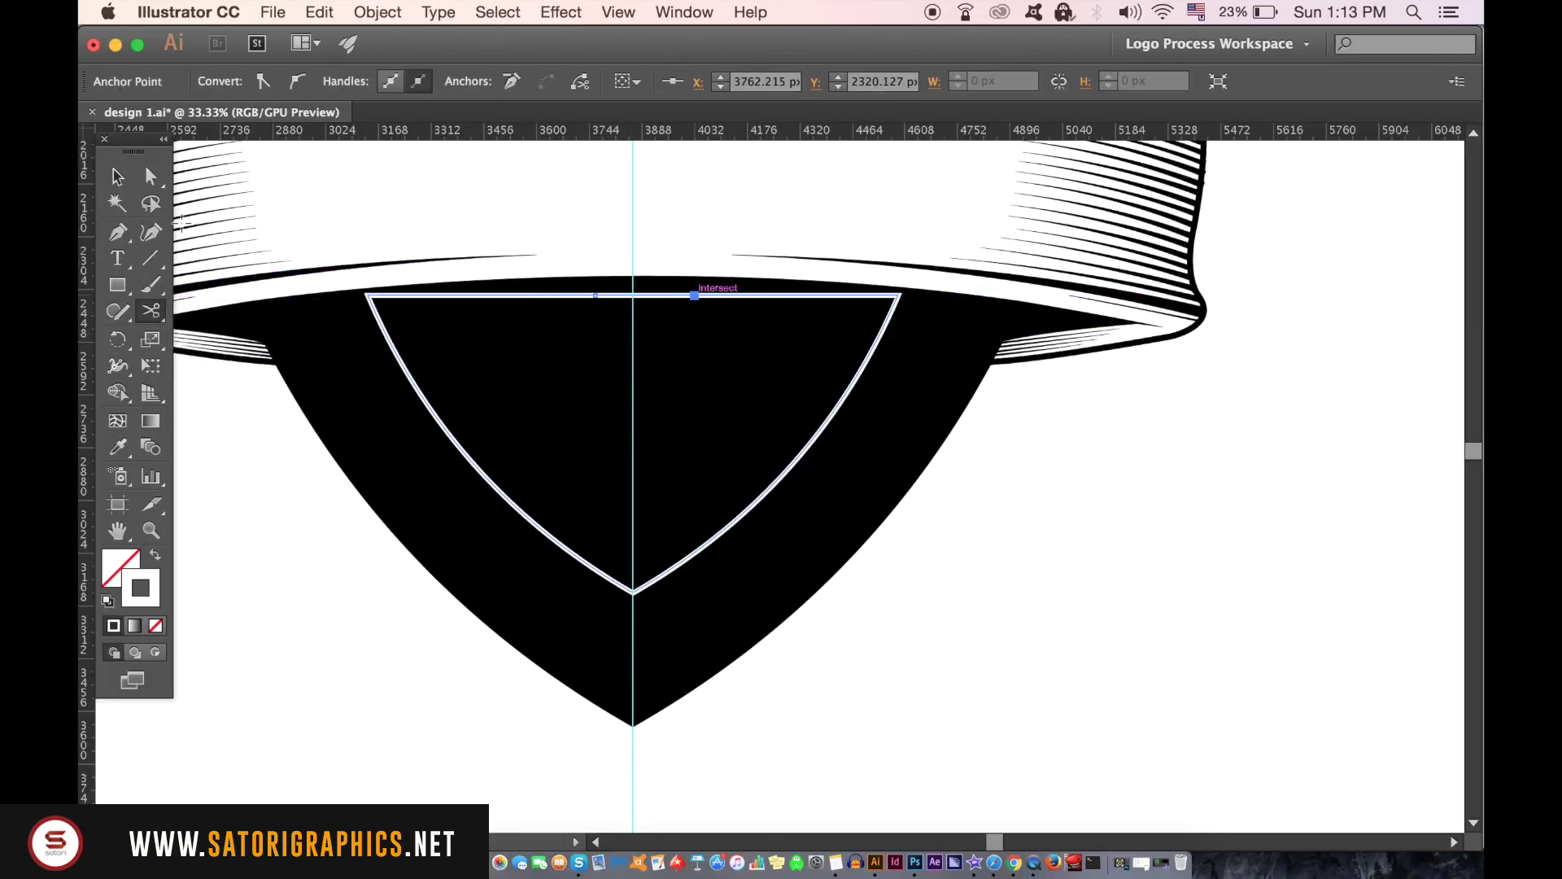
pyautogui.click(694, 295)
pyautogui.click(148, 178)
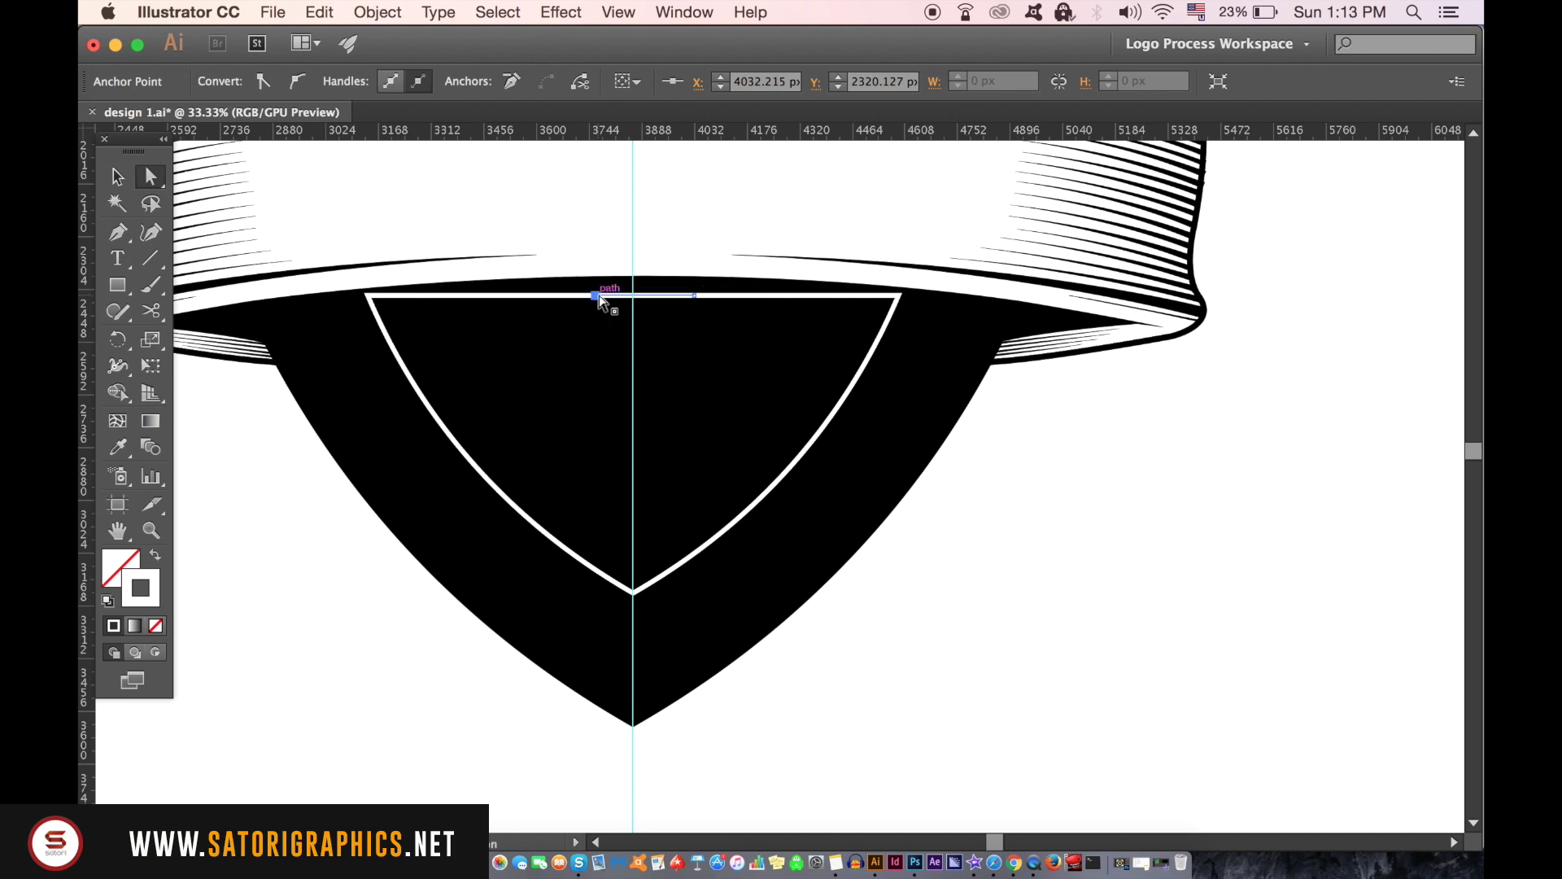
pyautogui.press('Delete')
pyautogui.press('super+shift+a')
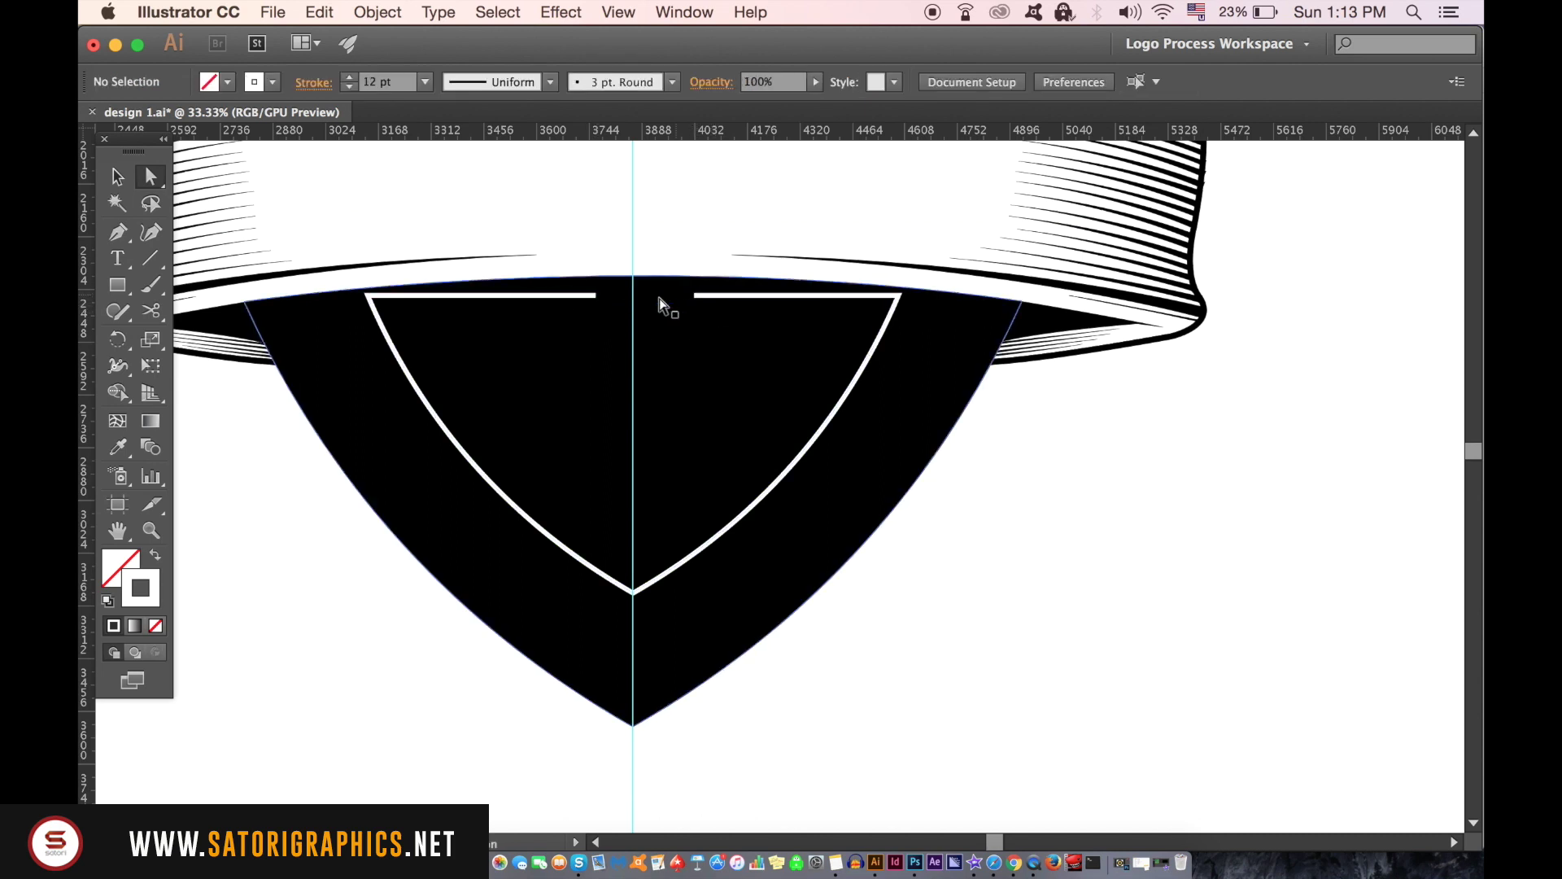
# - Delete the remaining straight top segments, leaving an open white V
pyautogui.moveTo(701, 306); pyautogui.dragTo(696, 305)
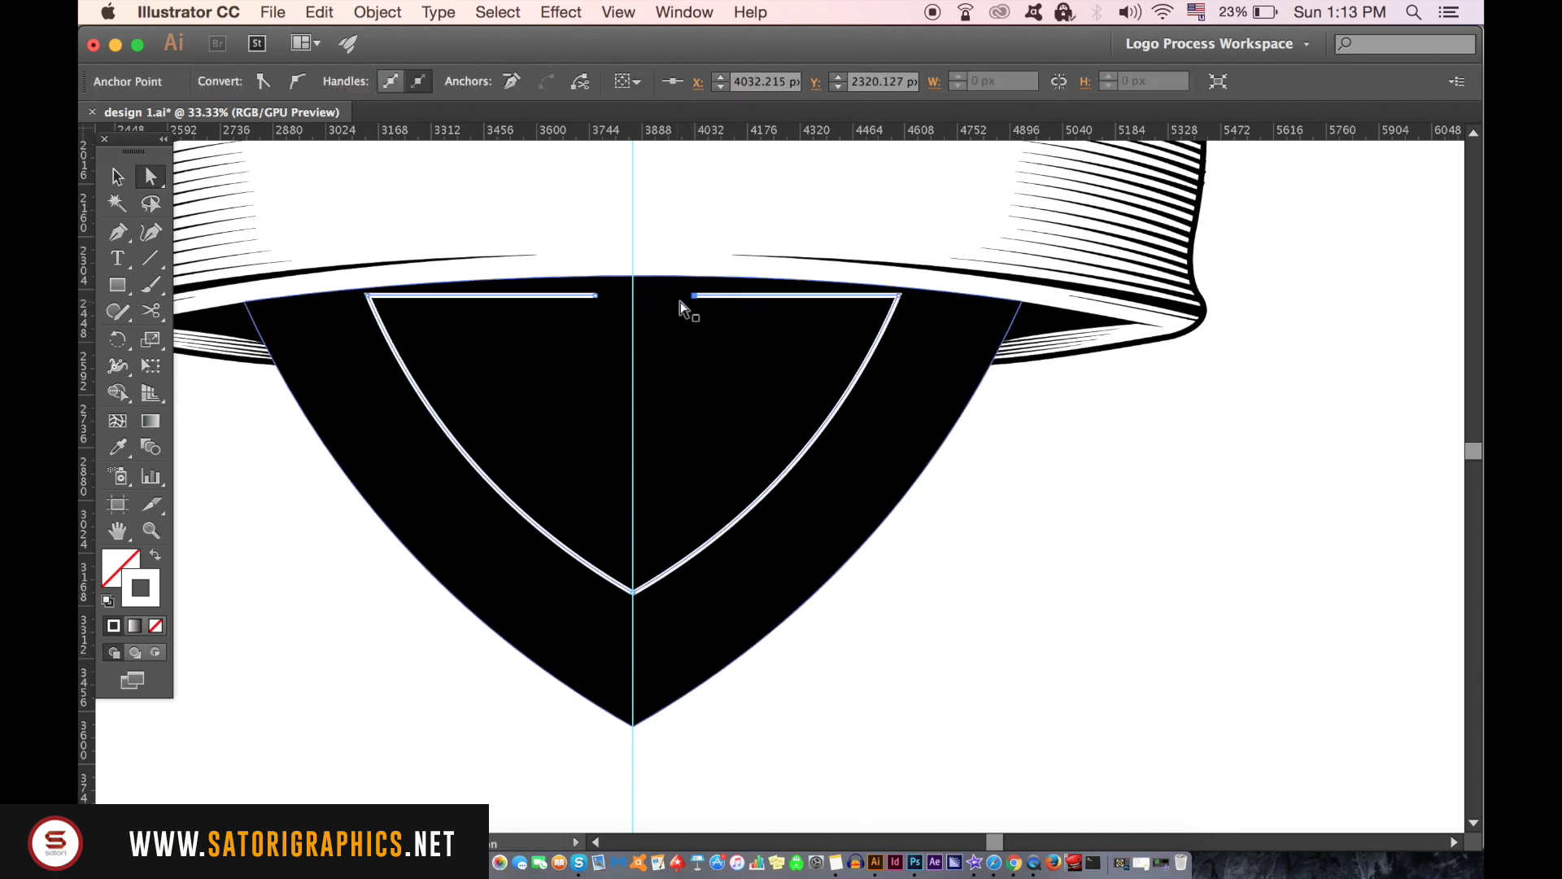
pyautogui.press('Delete')
pyautogui.click(980, 582)
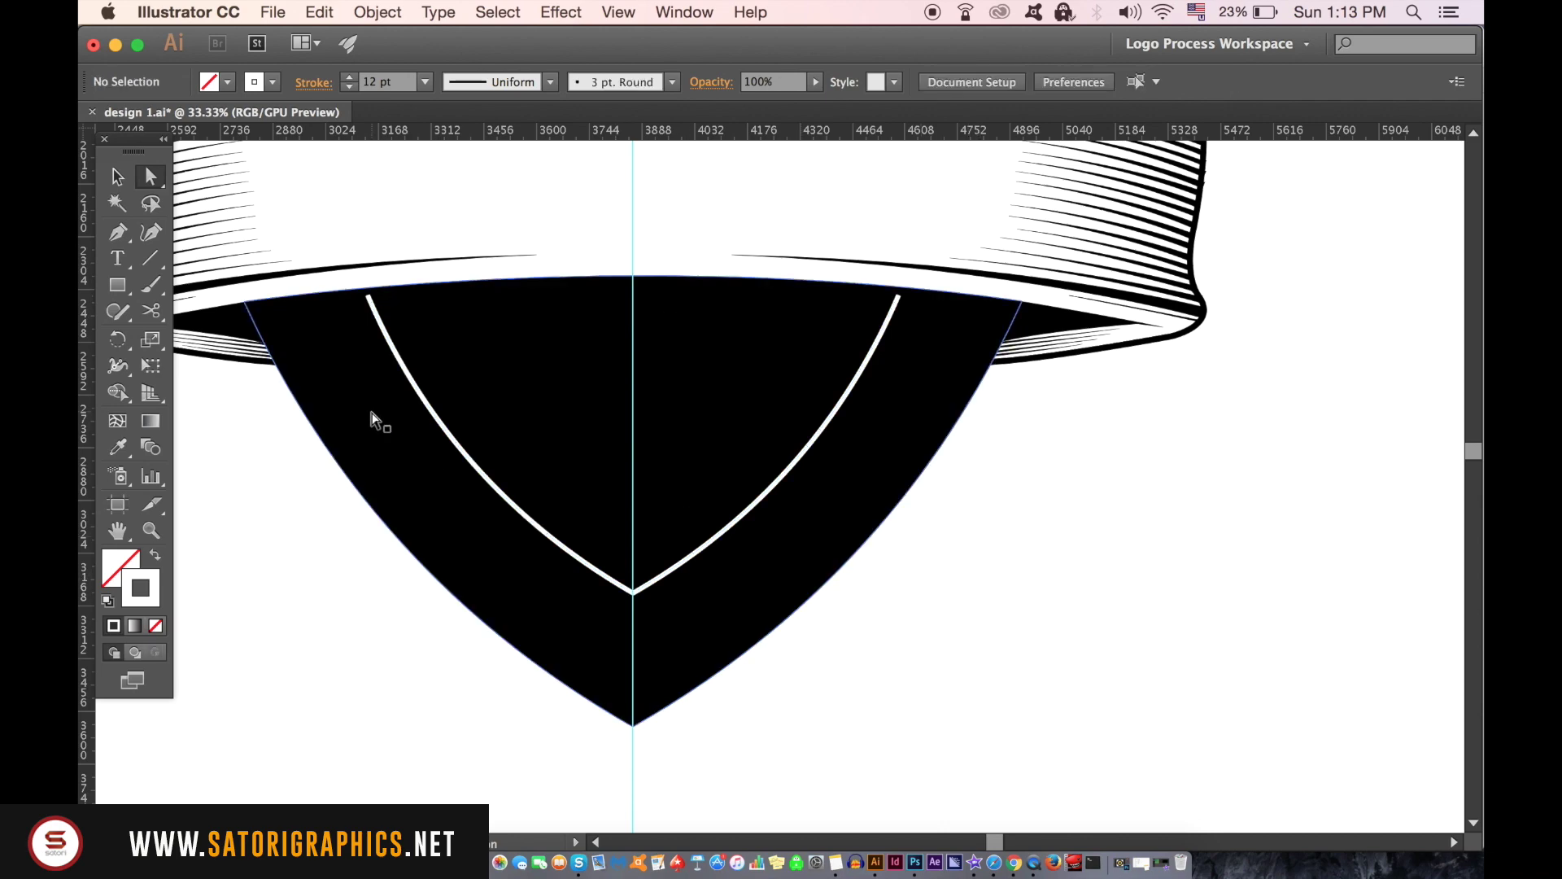
pyautogui.press('super+minus')
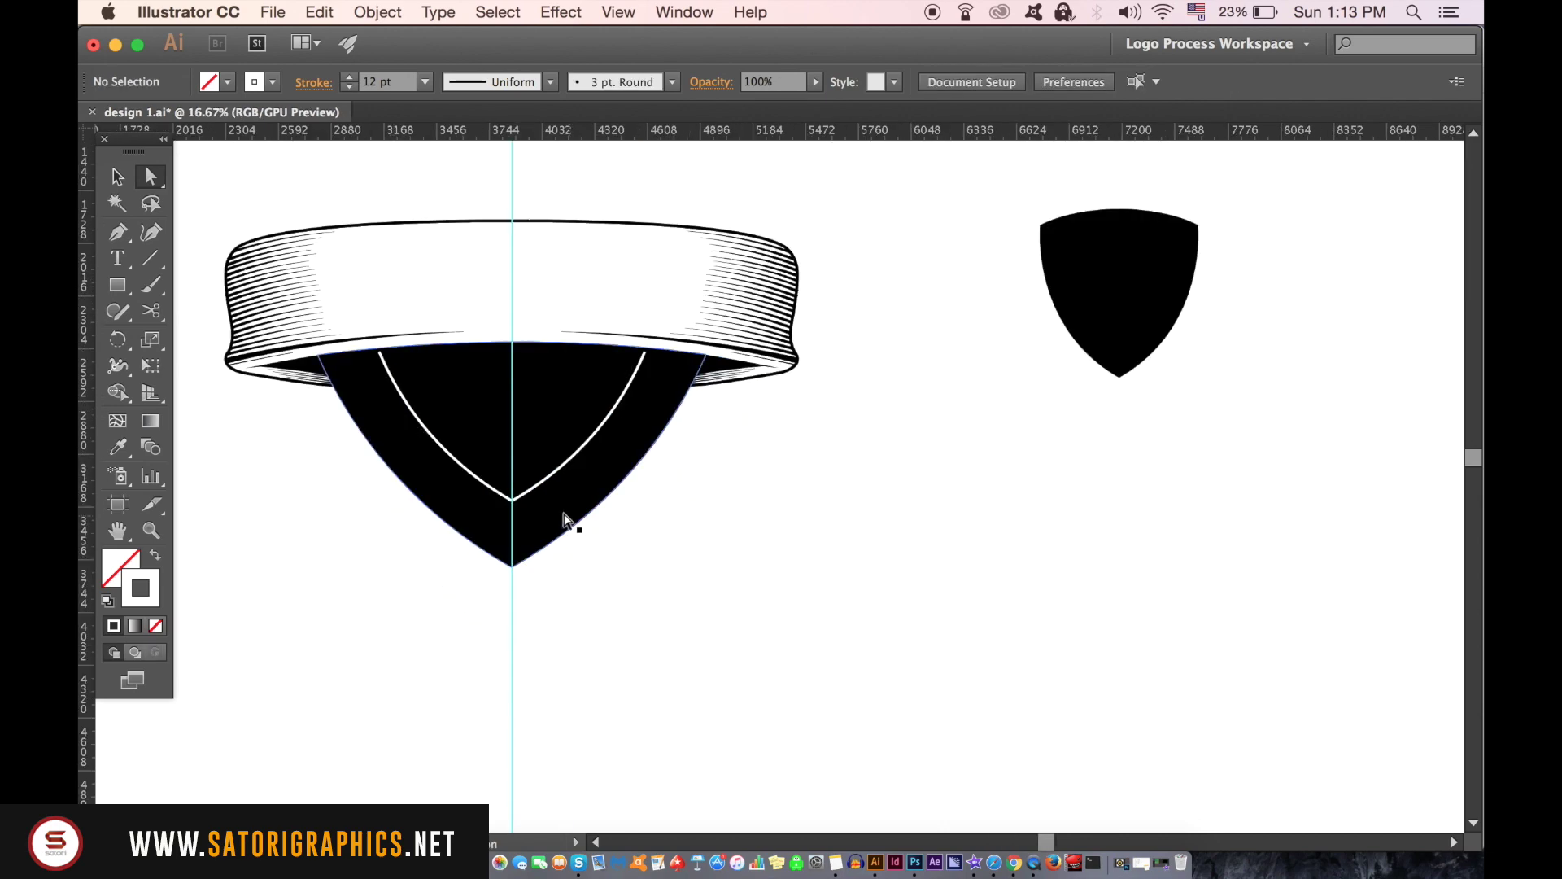
pyautogui.moveTo(566, 524); pyautogui.dragTo(720, 568)
pyautogui.scroll(1, 638, 512)
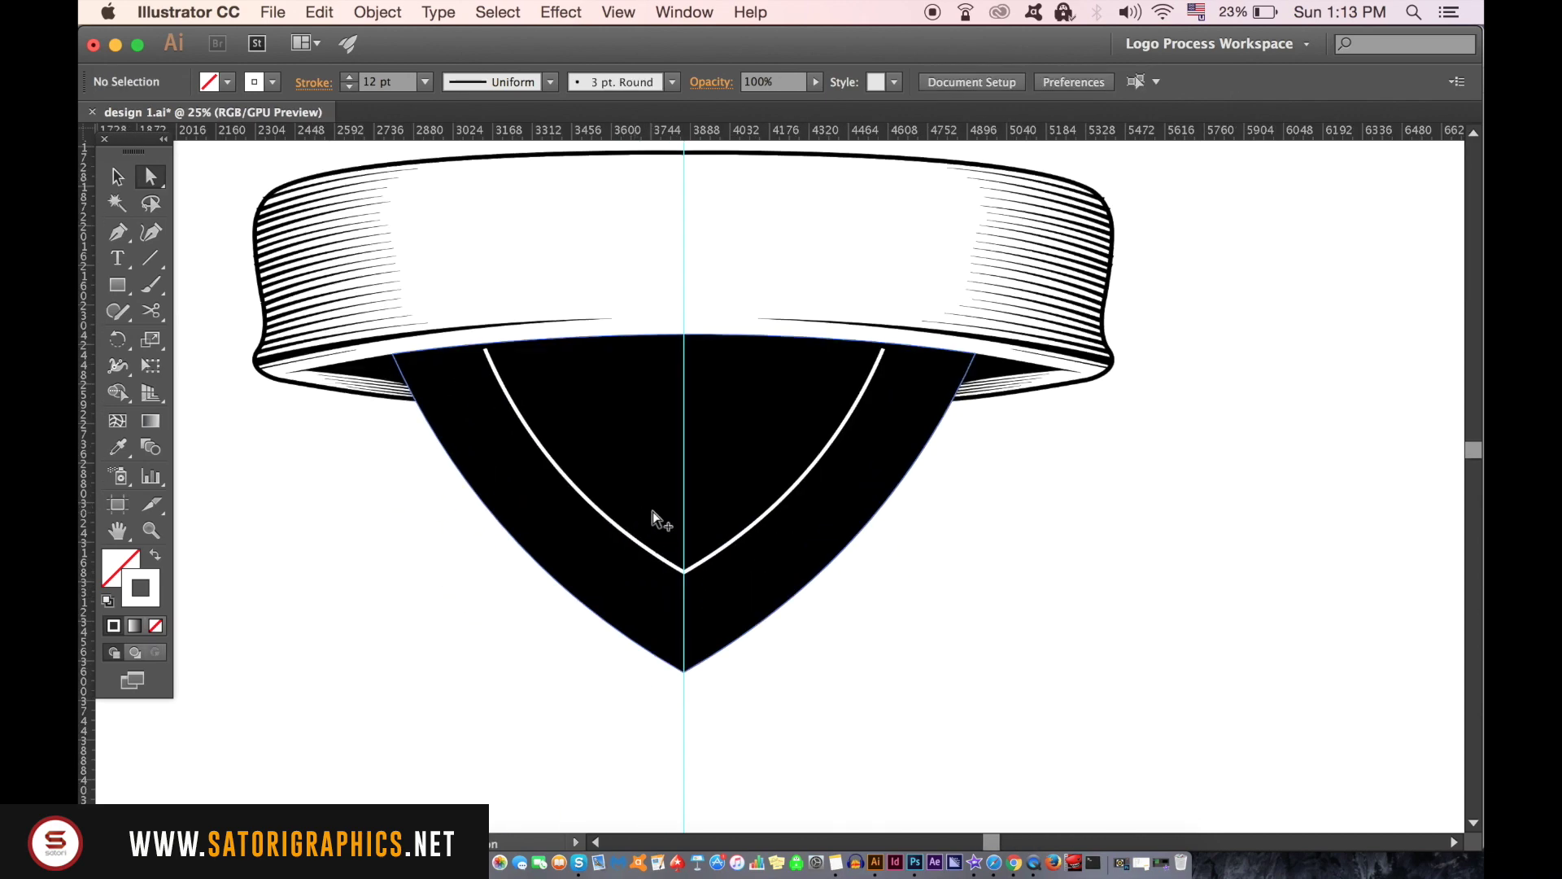
pyautogui.scroll(1, 653, 517)
pyautogui.press('super+shift+a')
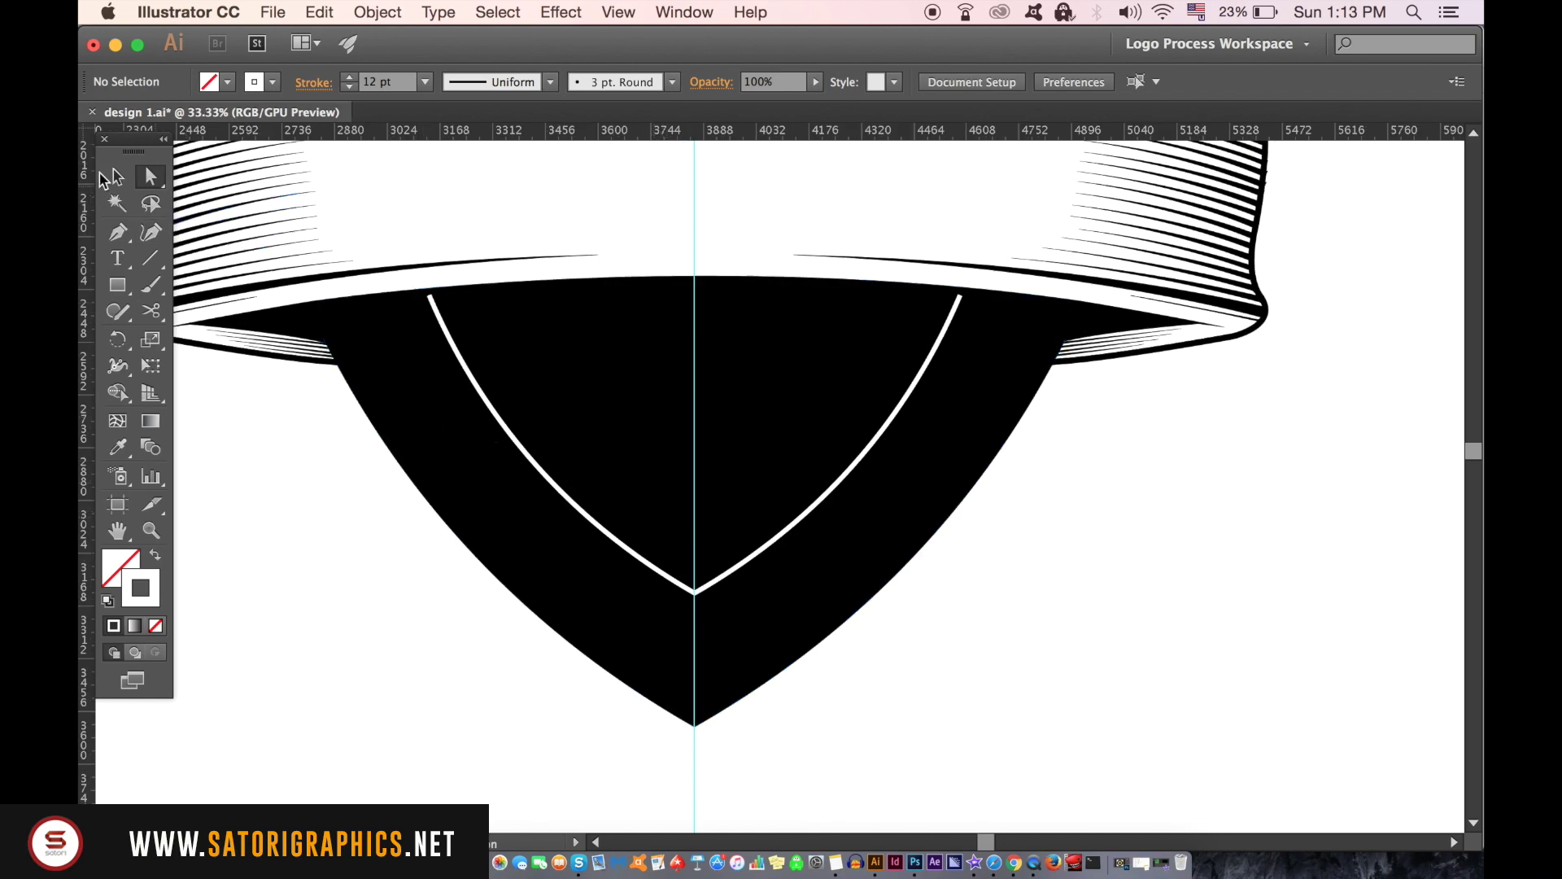
pyautogui.click(117, 177)
# - Thicken the white V highlight to an 18 pt stroke and delete the vertical guide
pyautogui.click(458, 353)
pyautogui.click(423, 82)
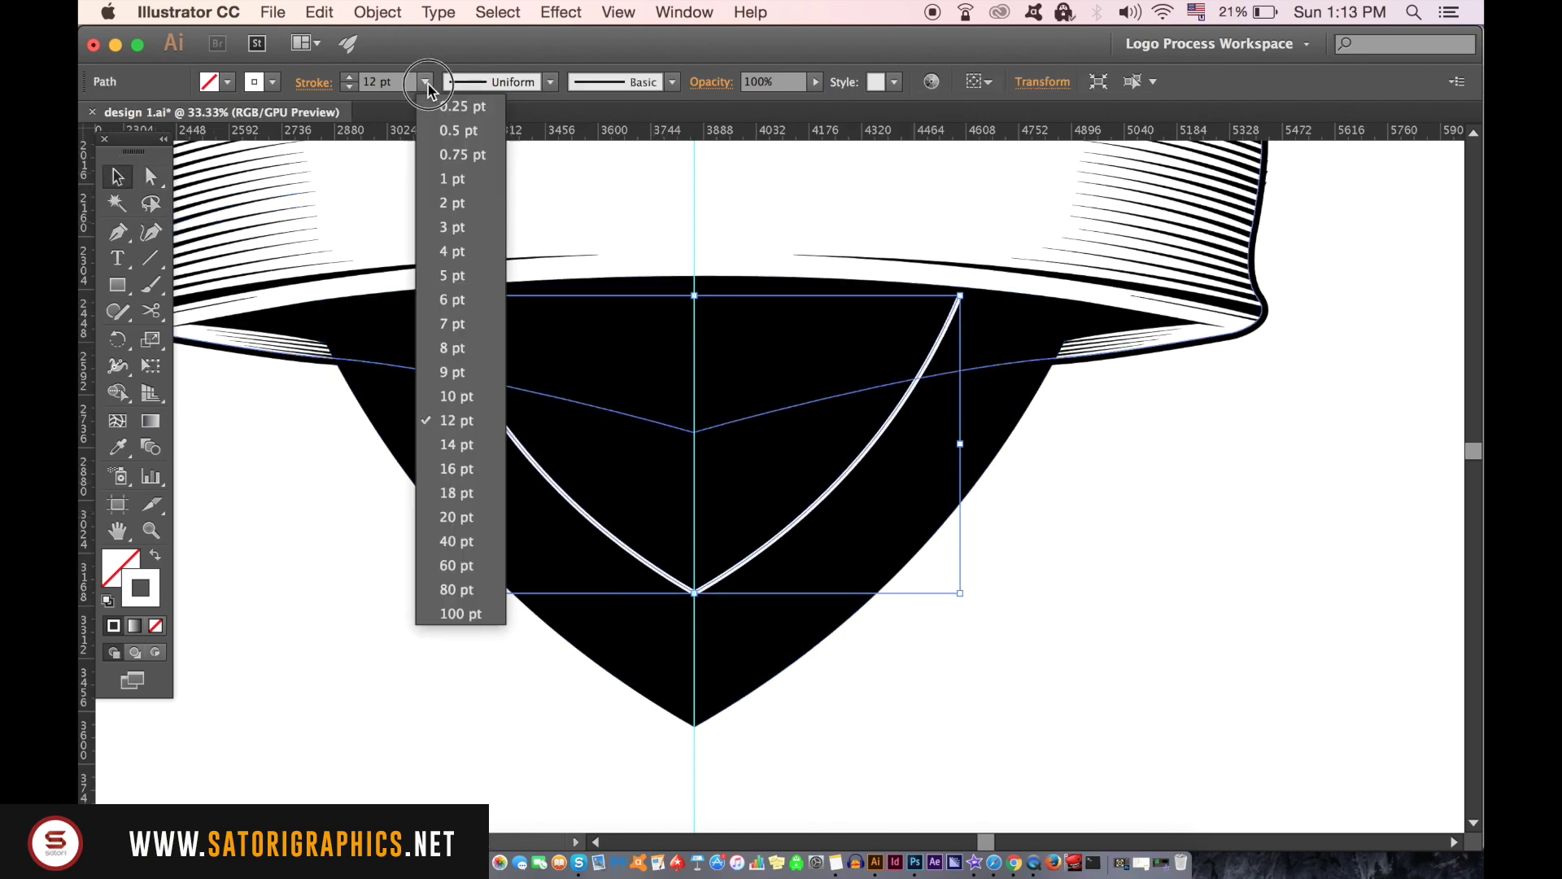
pyautogui.click(462, 492)
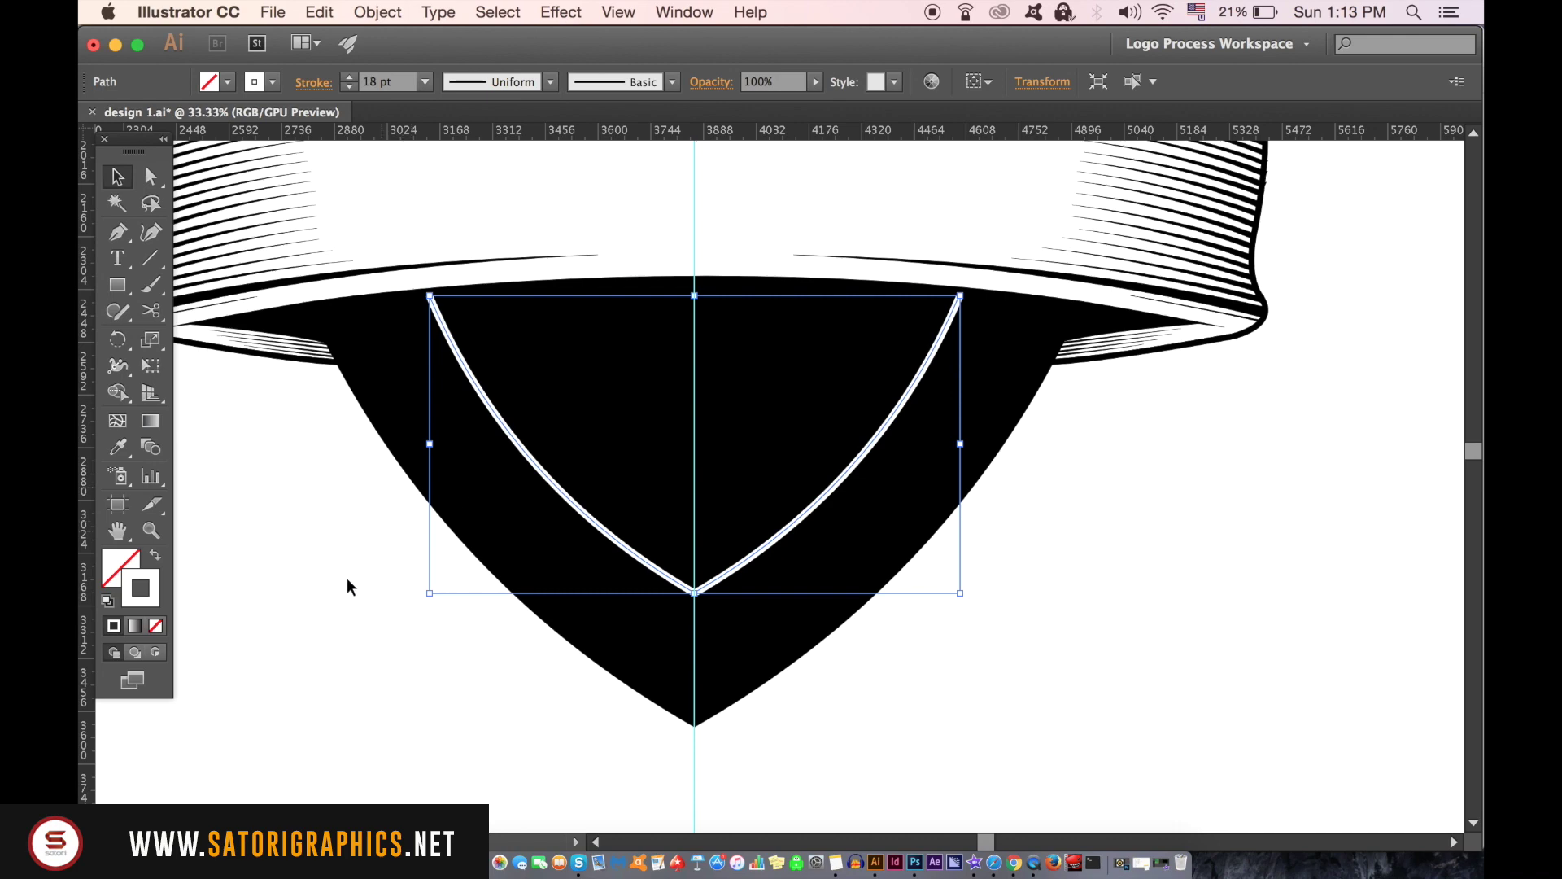
pyautogui.click(331, 516)
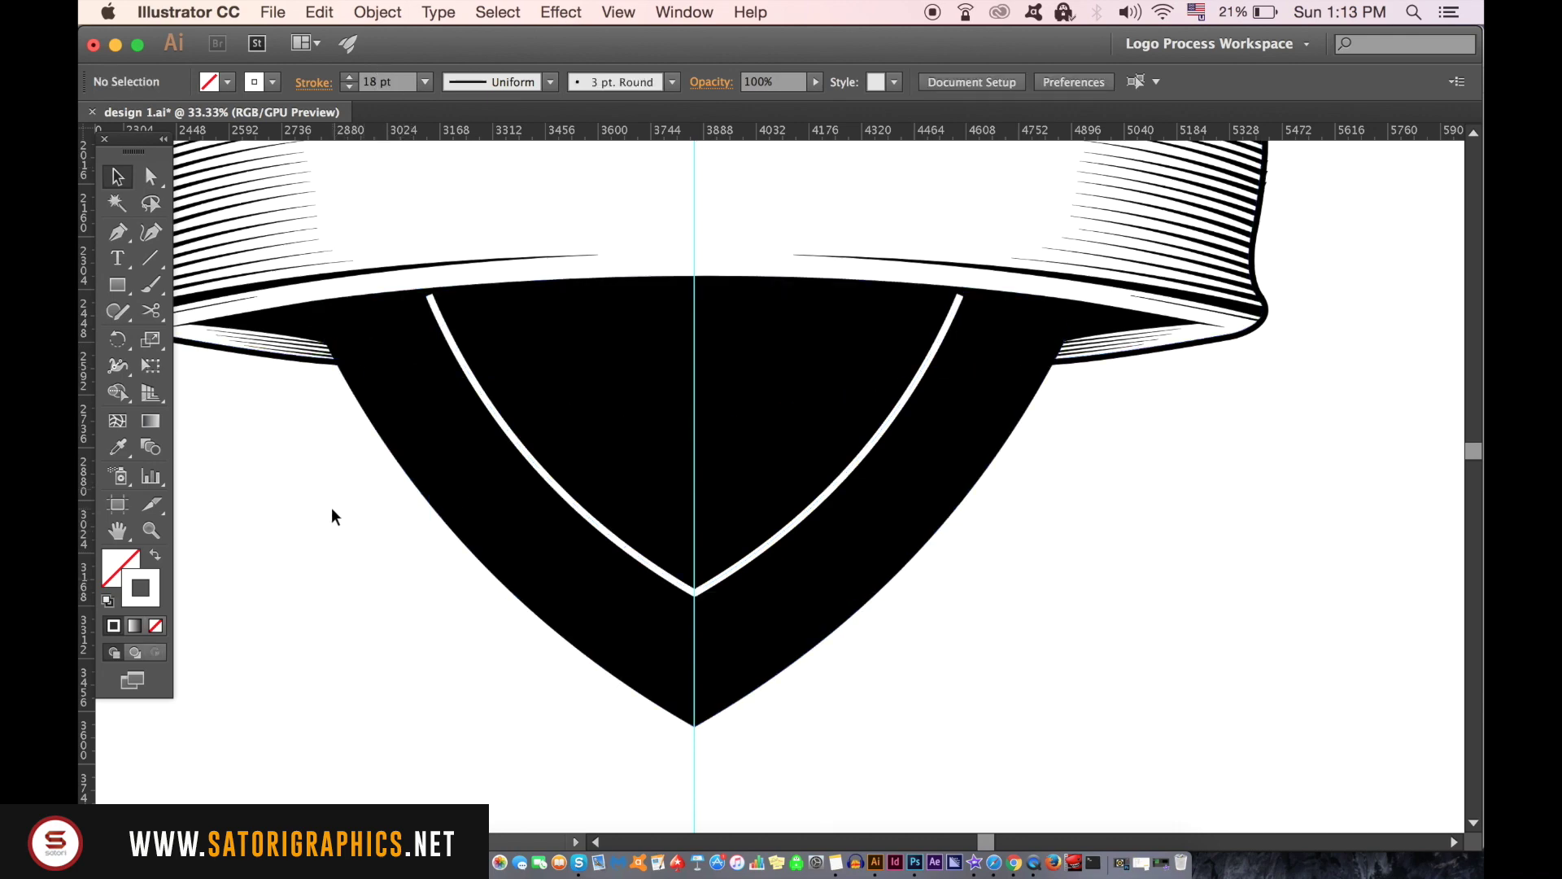
pyautogui.moveTo(678, 753)
pyautogui.mouseDown()
pyautogui.moveTo(720, 778)
pyautogui.moveTo(716, 758)
pyautogui.mouseUp()
pyautogui.press('Delete')
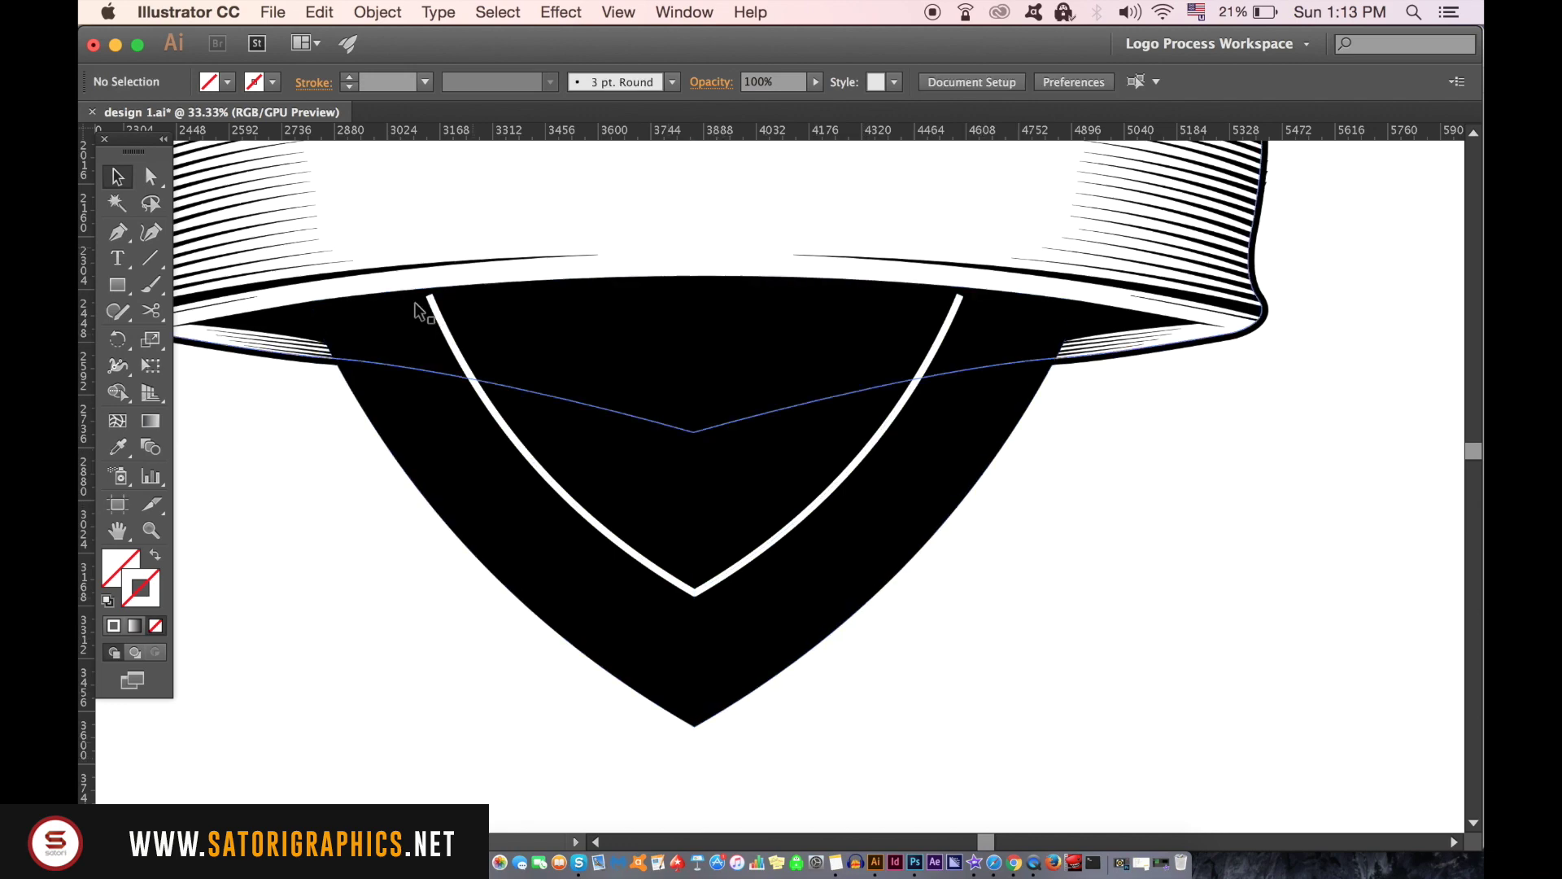
# - Outline the V's stroke, then drag anchors to angle its left and right tips
pyautogui.click(435, 316)
pyautogui.click(388, 10)
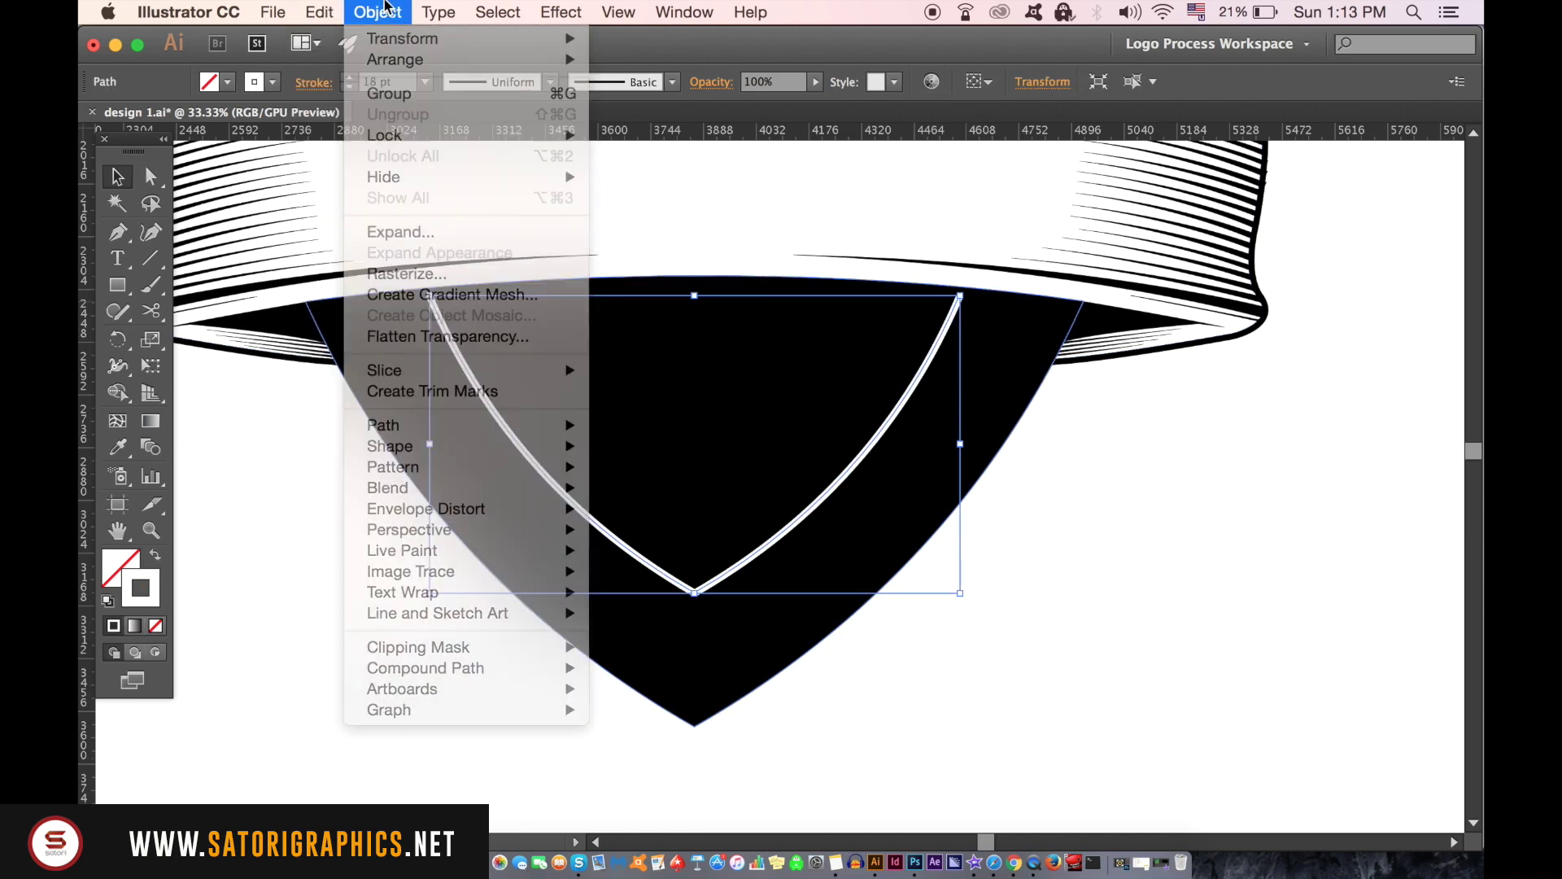
pyautogui.moveTo(468, 425)
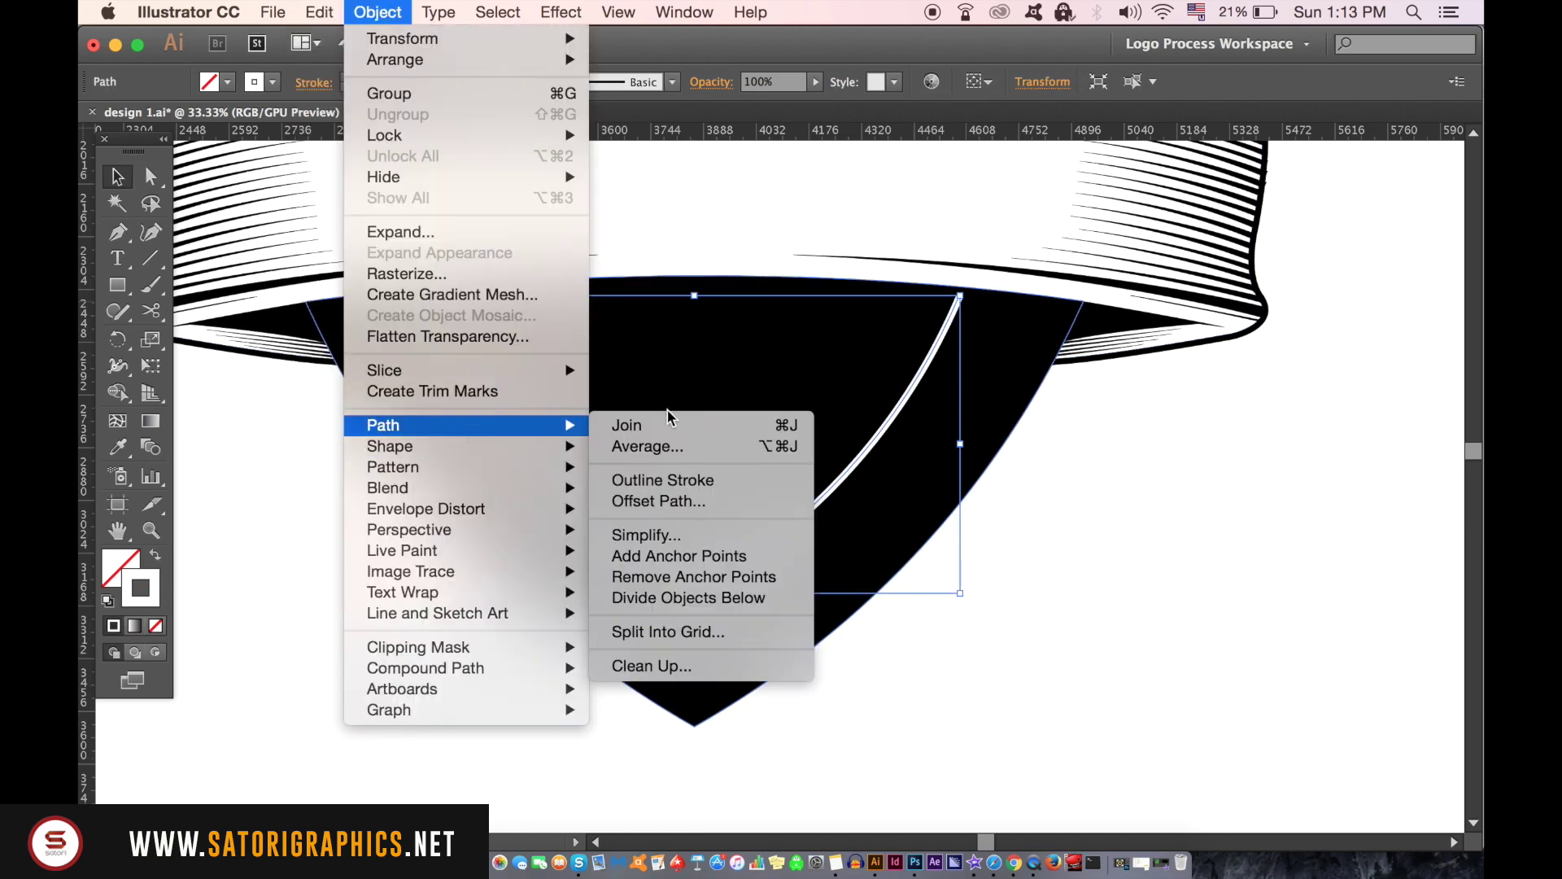
pyautogui.click(685, 481)
pyautogui.scroll(5, 437, 316)
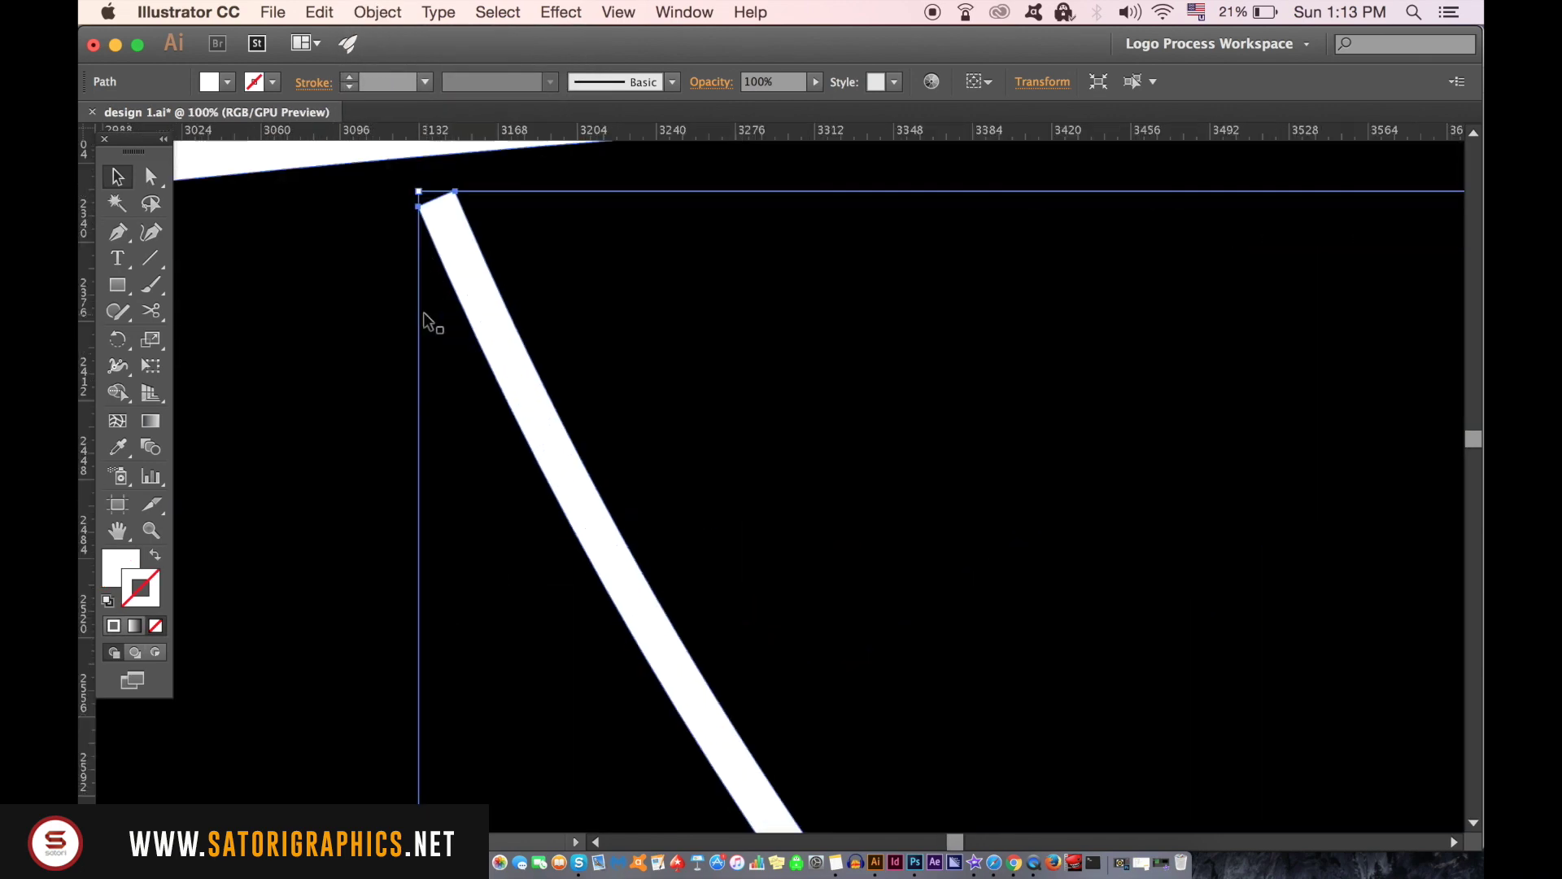
pyautogui.scroll(-2, 432, 304)
pyautogui.click(149, 177)
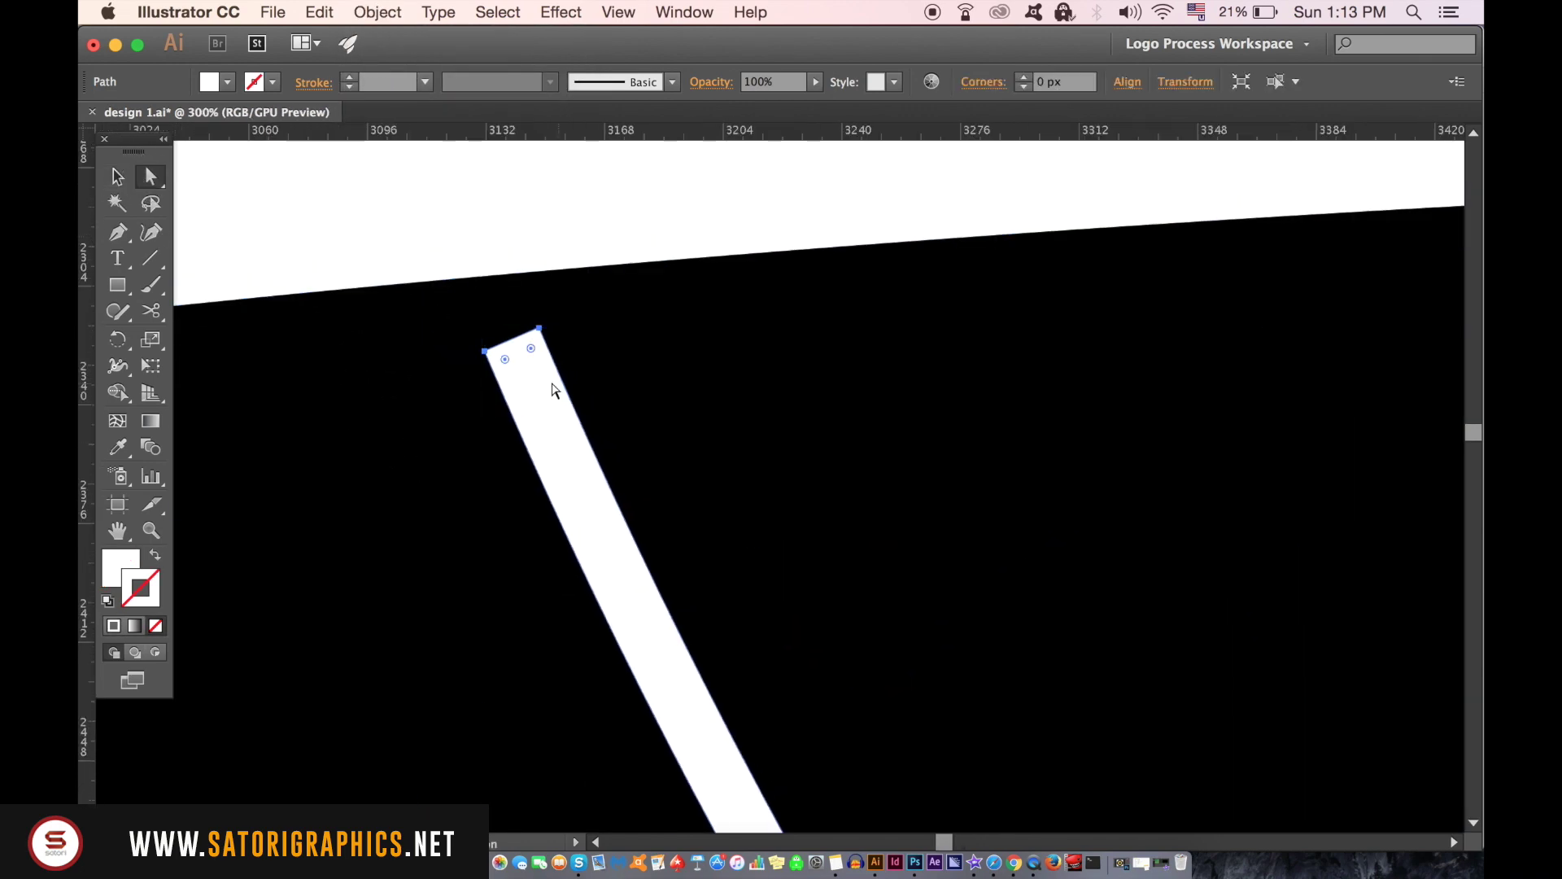
pyautogui.moveTo(493, 359); pyautogui.dragTo(479, 339)
pyautogui.hscroll(3, 895, 436)
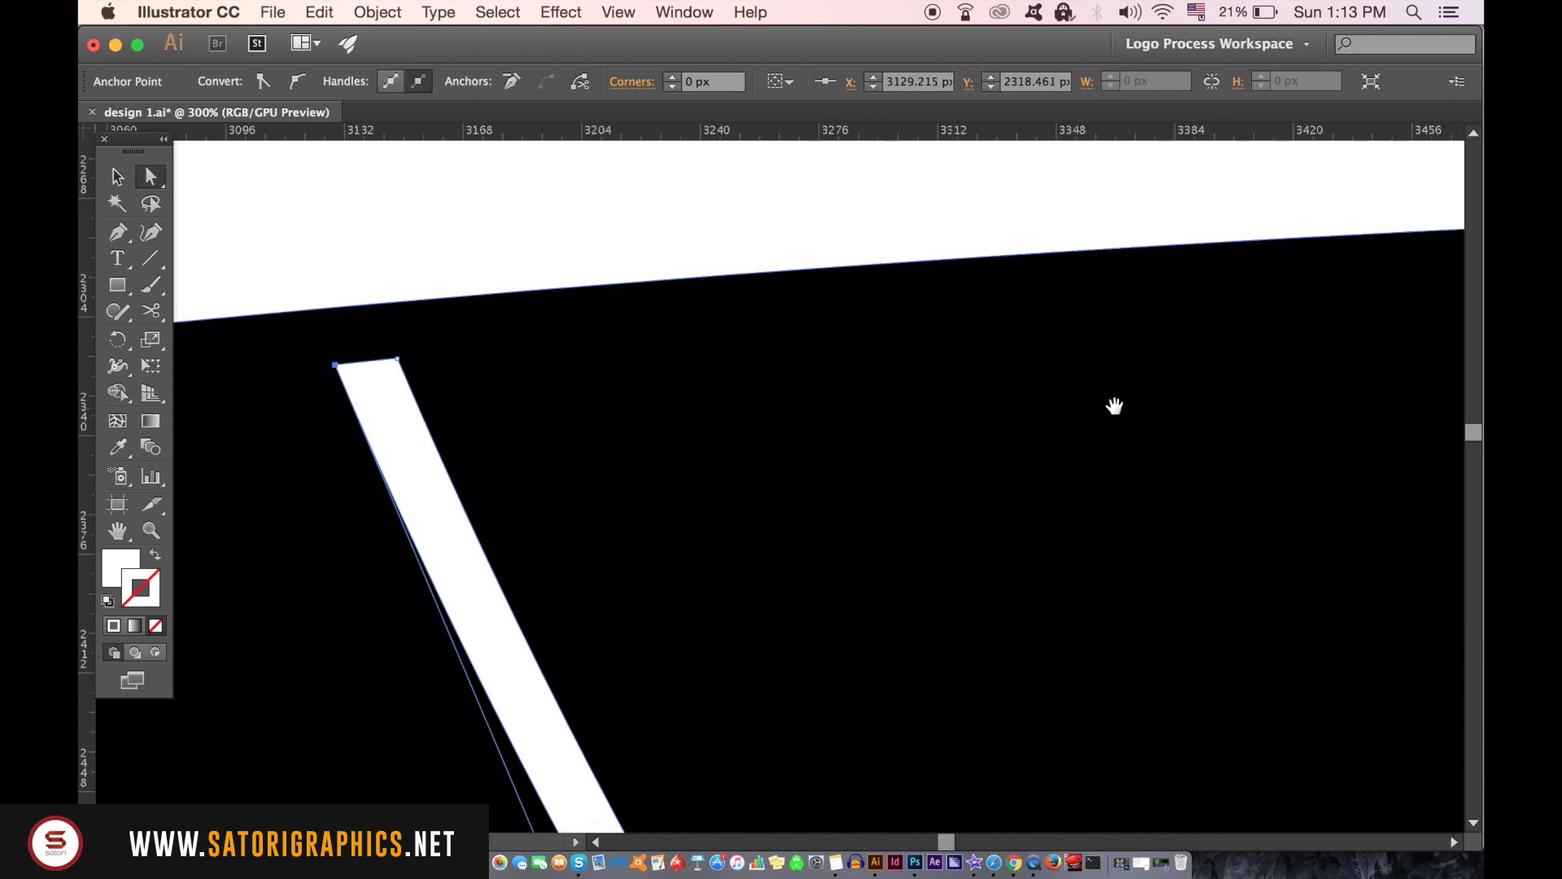
pyautogui.hscroll(2, 958, 400)
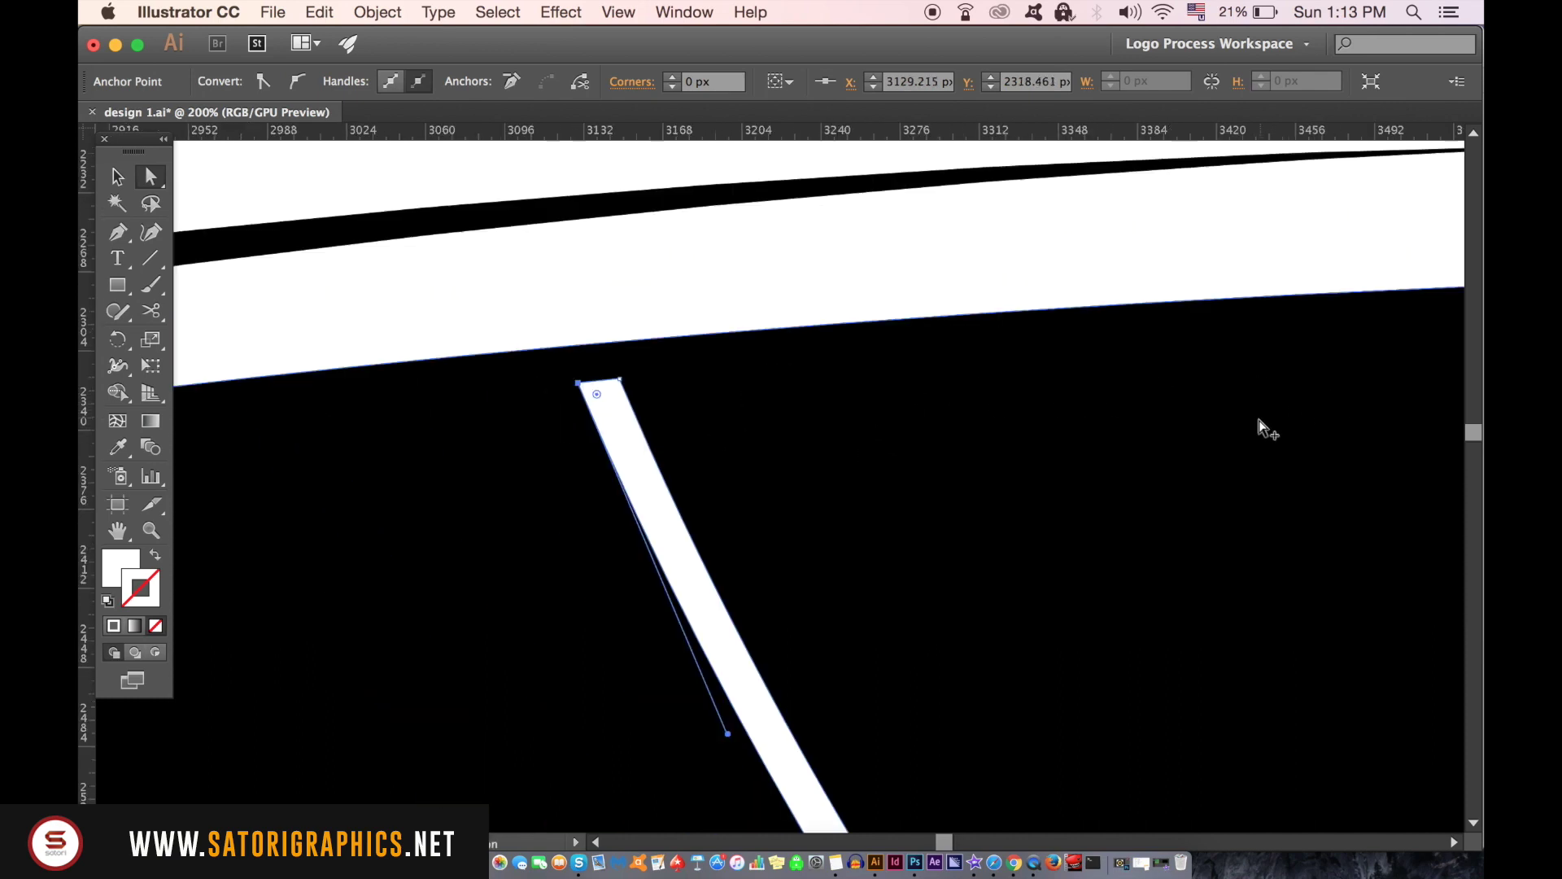
pyautogui.scroll(-4, 1258, 426)
pyautogui.hscroll(2, 538, 359)
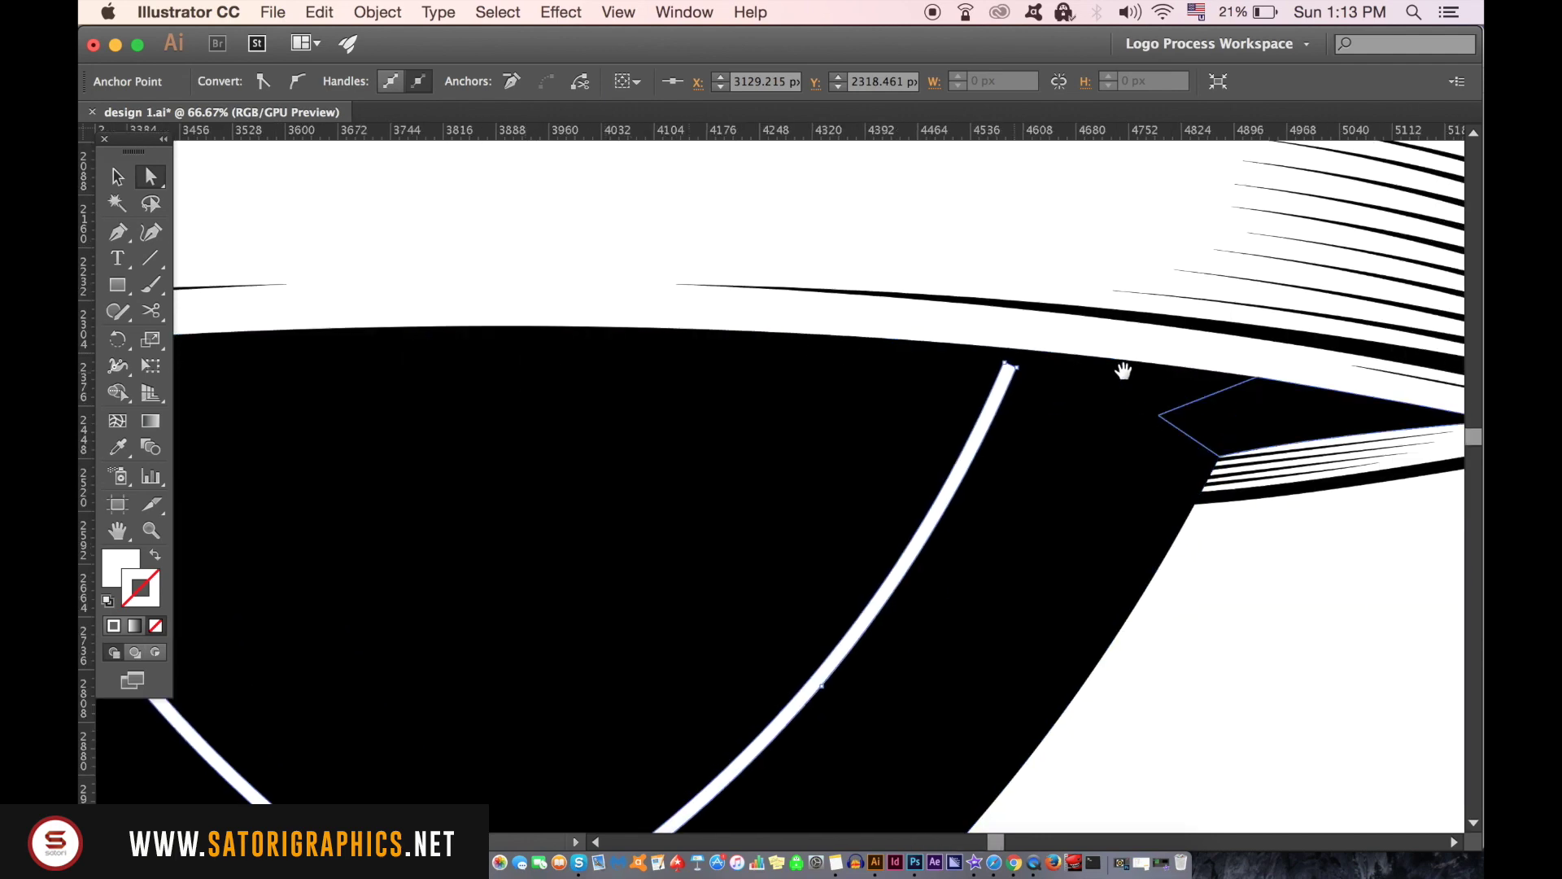
pyautogui.scroll(3, 1021, 359)
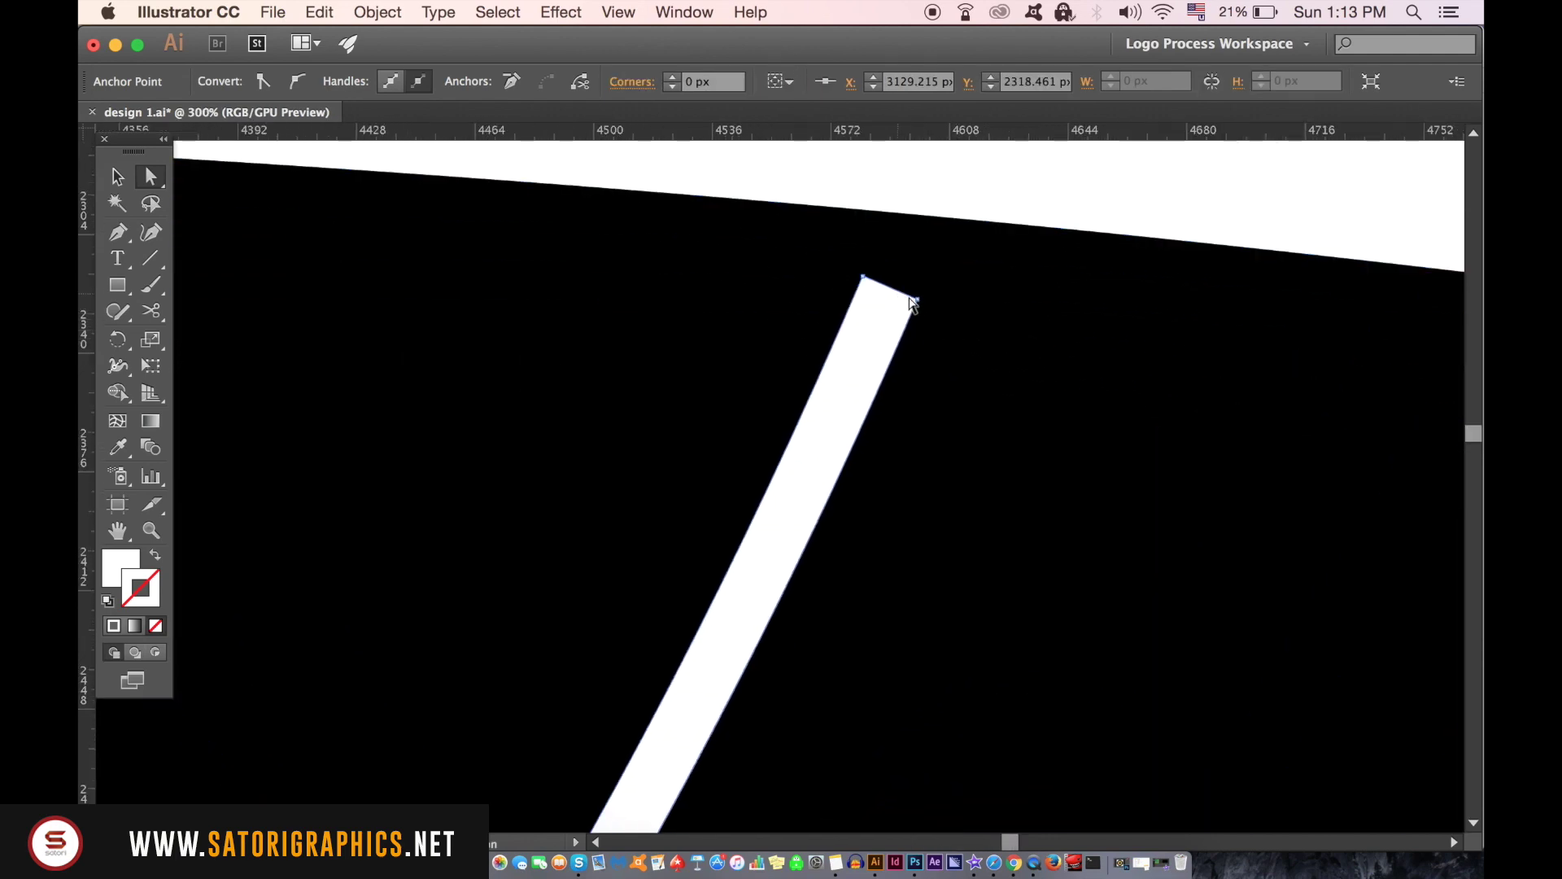
pyautogui.moveTo(921, 305); pyautogui.dragTo(927, 289)
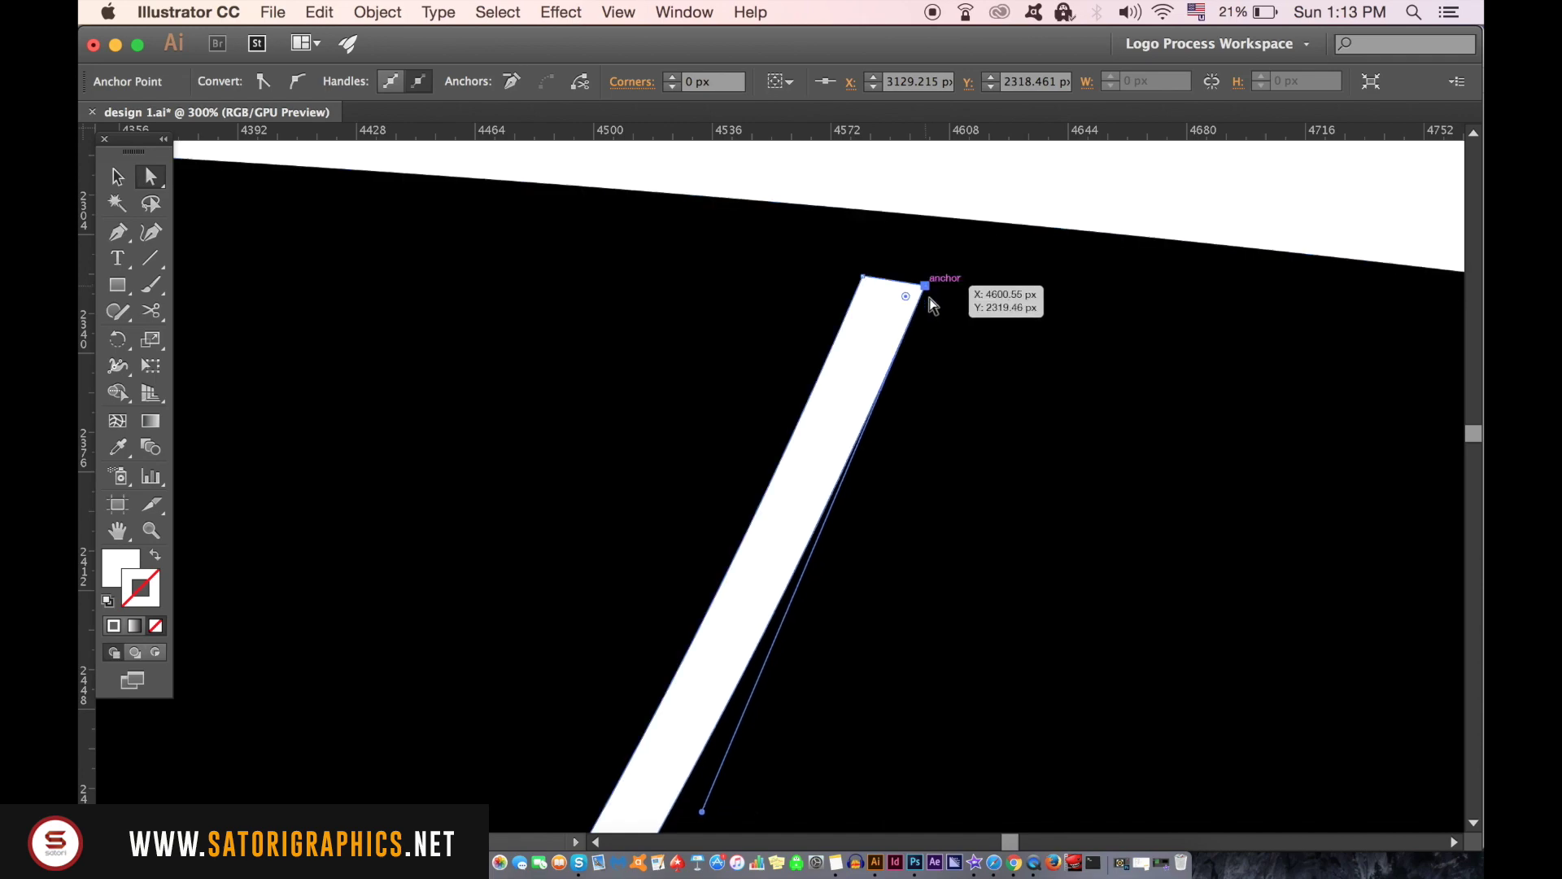
pyautogui.moveTo(929, 289); pyautogui.dragTo(924, 288)
pyautogui.scroll(-2, 961, 373)
pyautogui.scroll(-2, 966, 401)
pyautogui.scroll(-2, 969, 411)
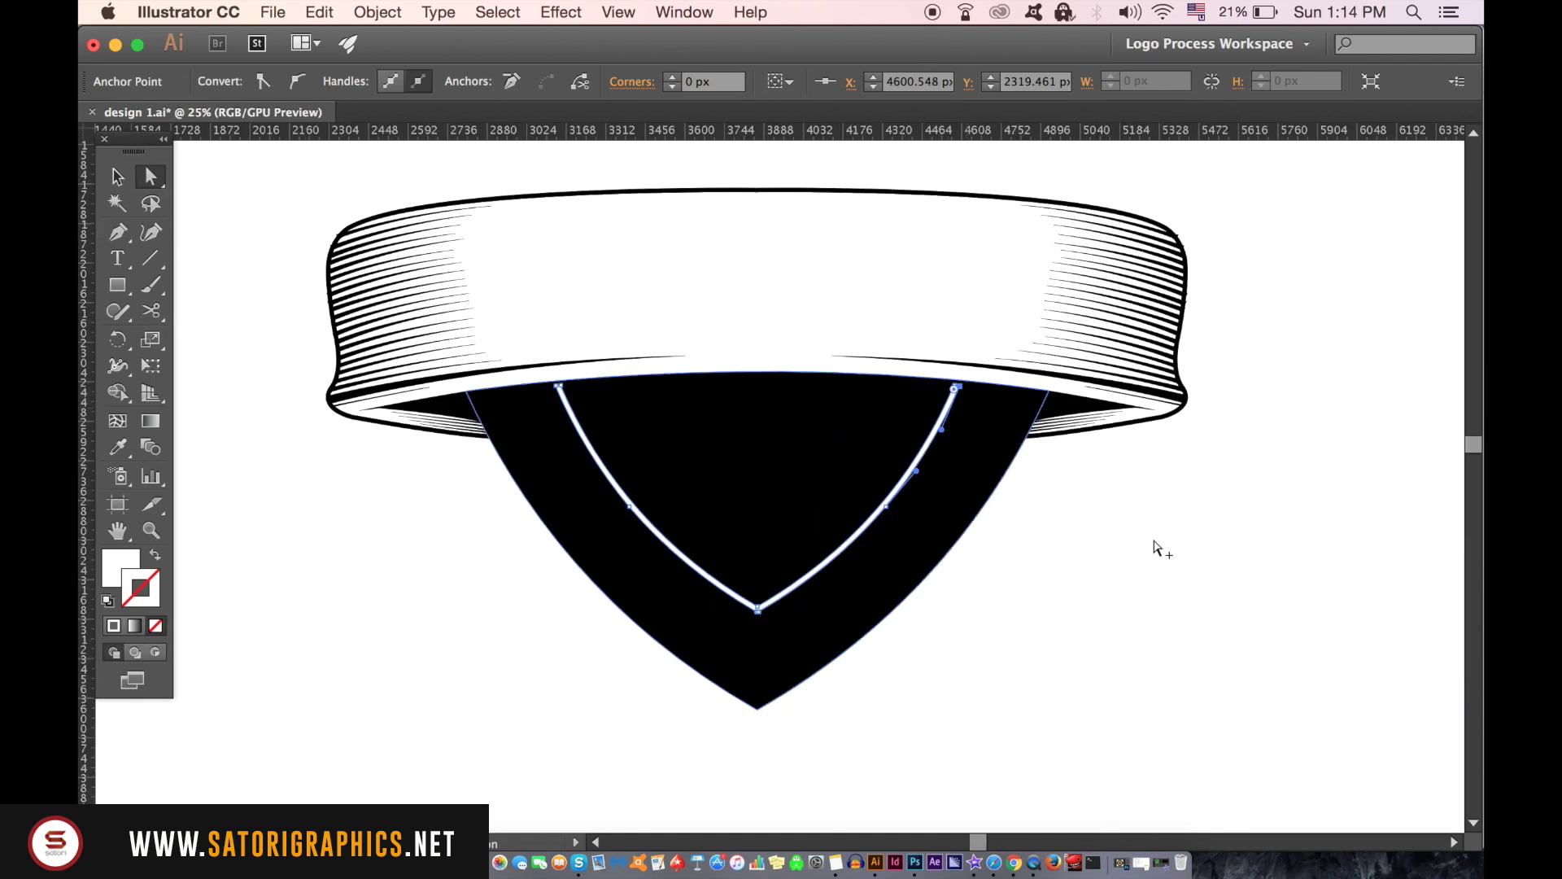
# - Give the stripe lines beside the highlight a 10 pt stroke with a tapered width profile
pyautogui.click(1180, 559)
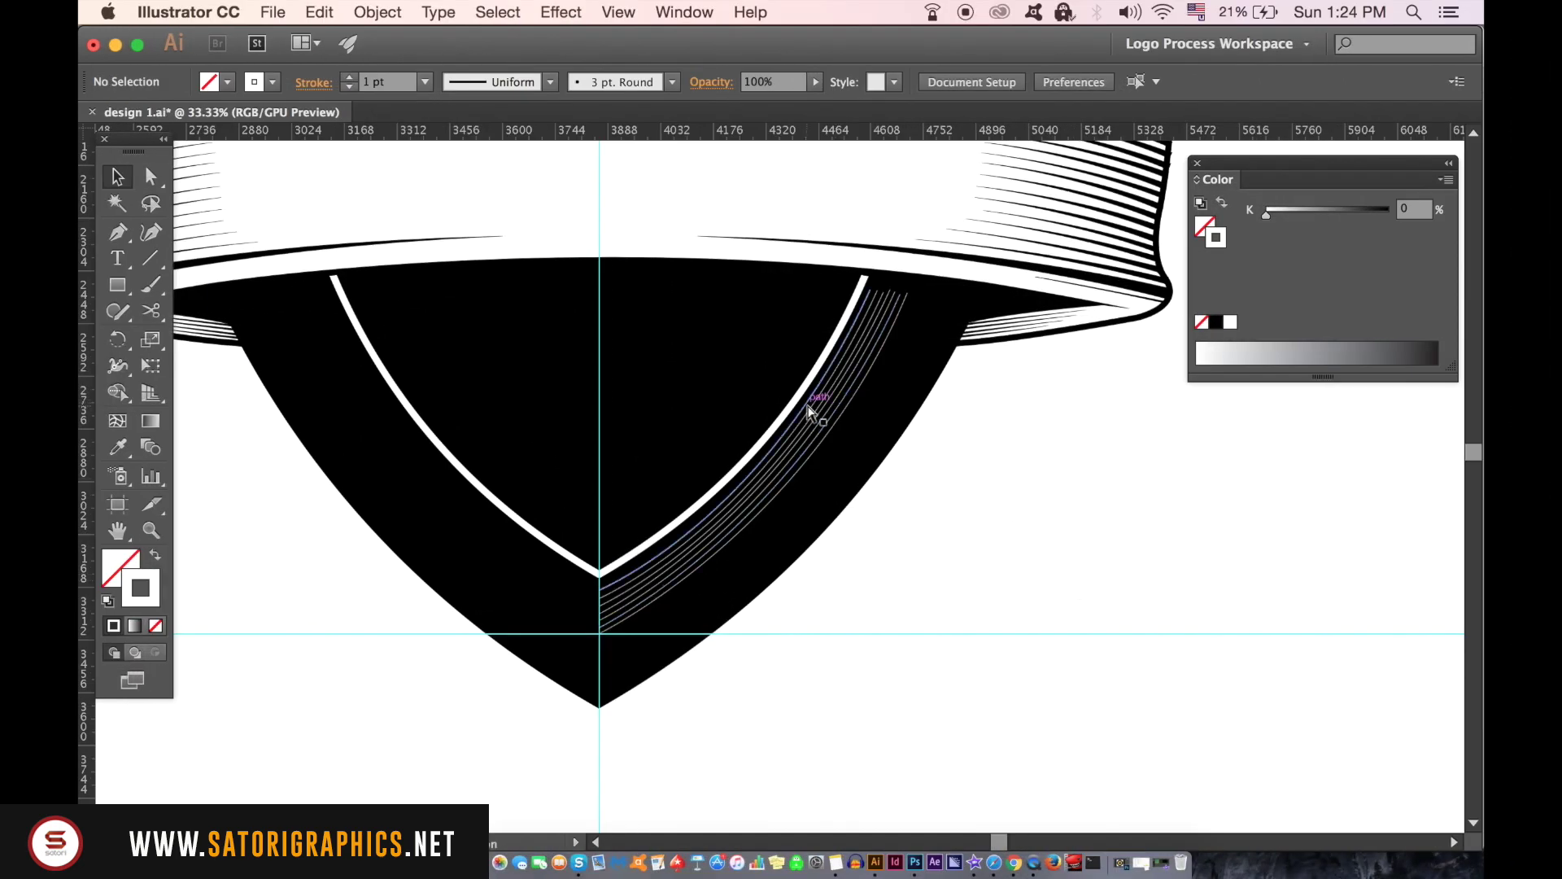
pyautogui.scroll(1, 808, 410)
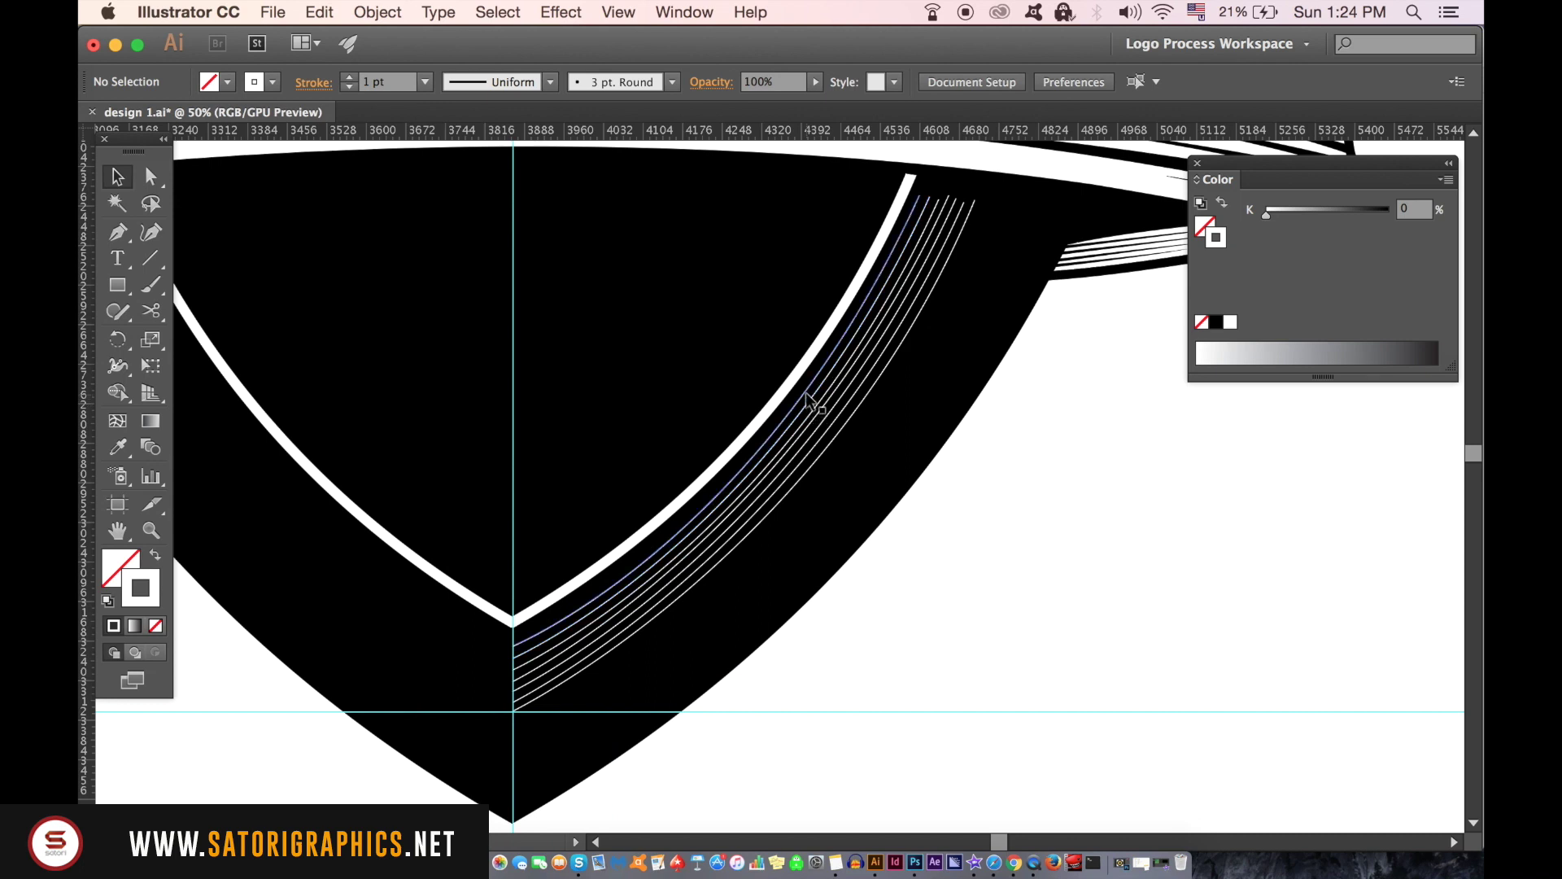
pyautogui.click(808, 398)
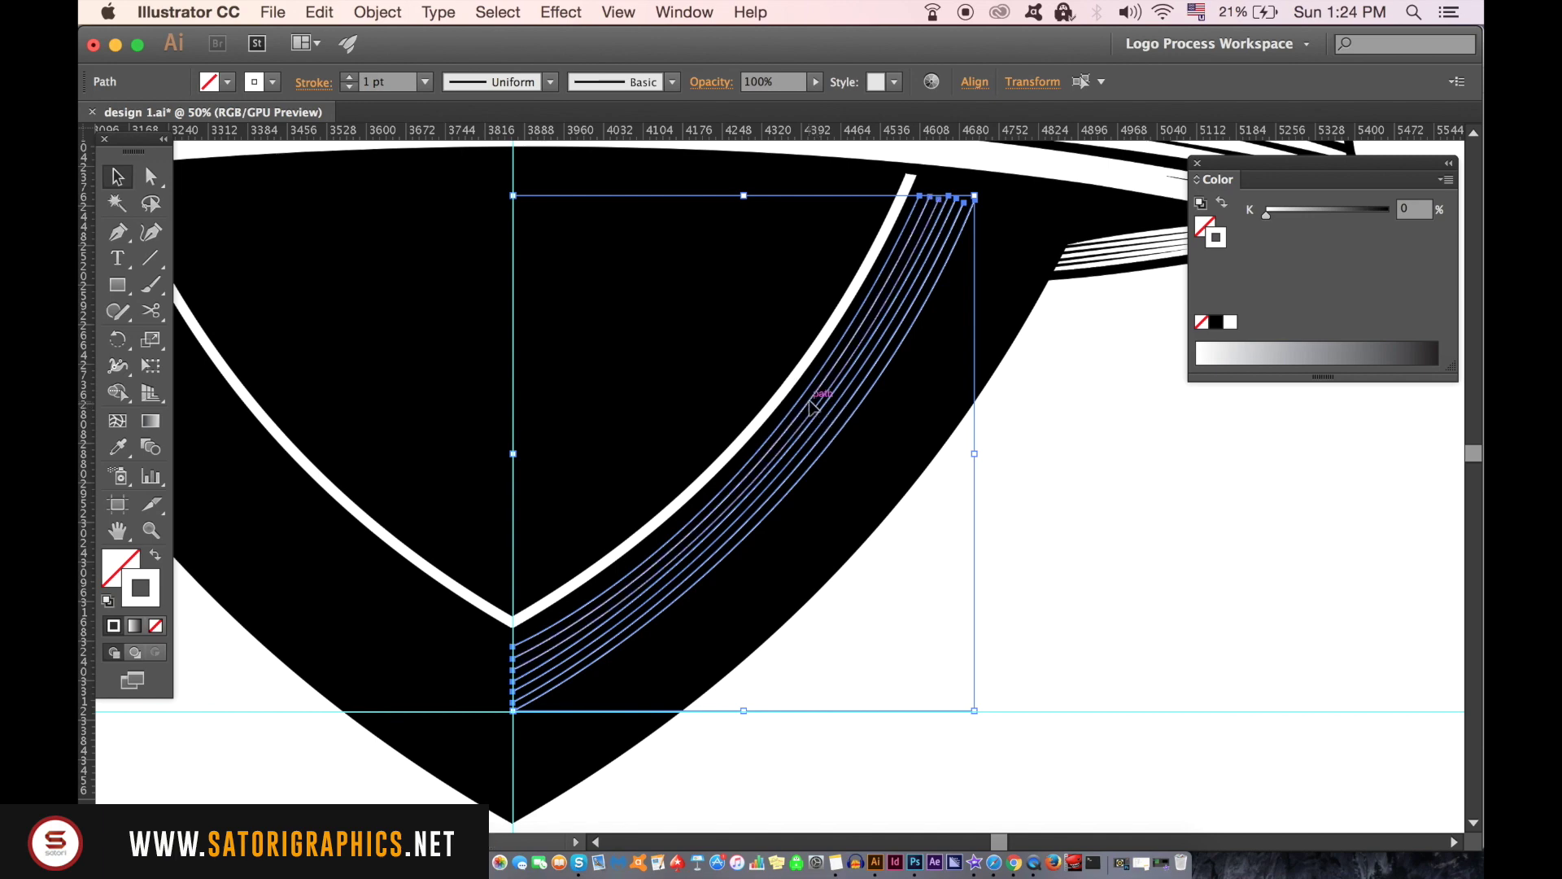
pyautogui.click(423, 82)
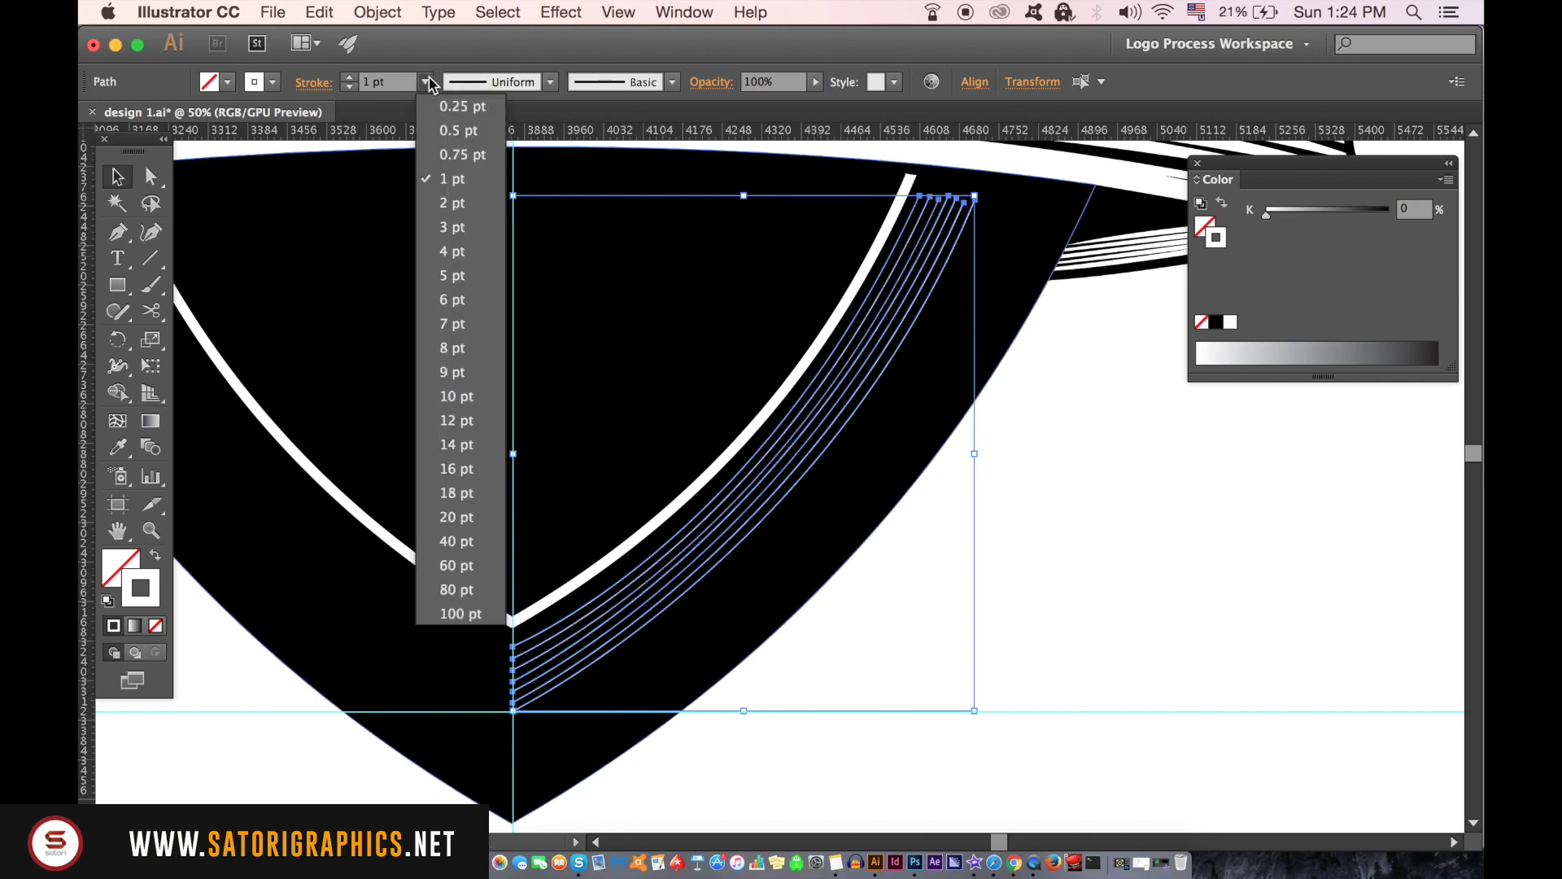
pyautogui.click(473, 398)
pyautogui.click(549, 83)
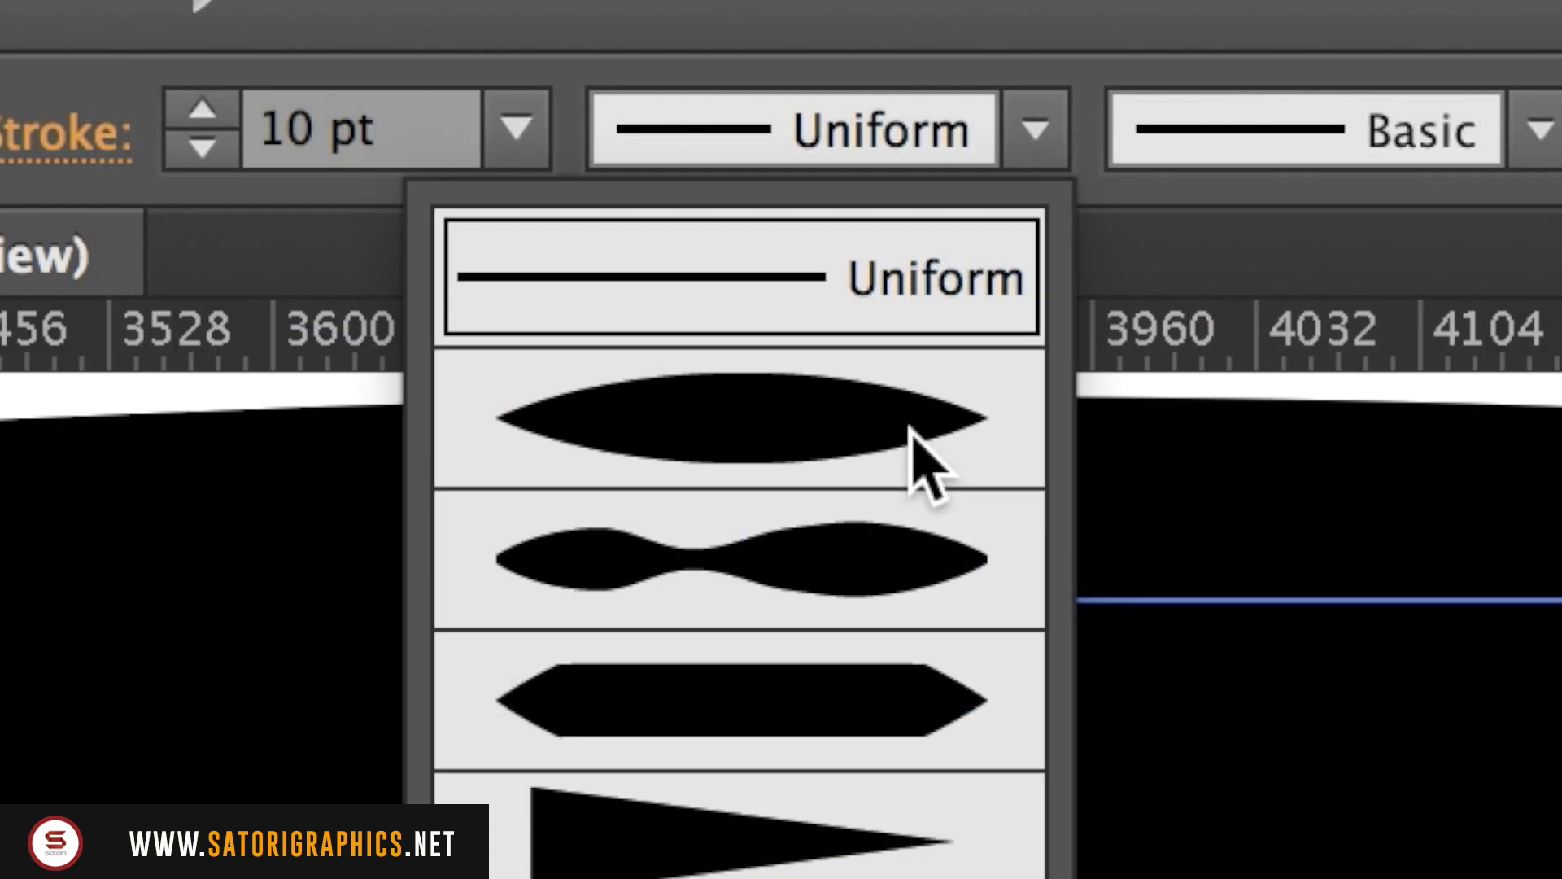
pyautogui.click(913, 454)
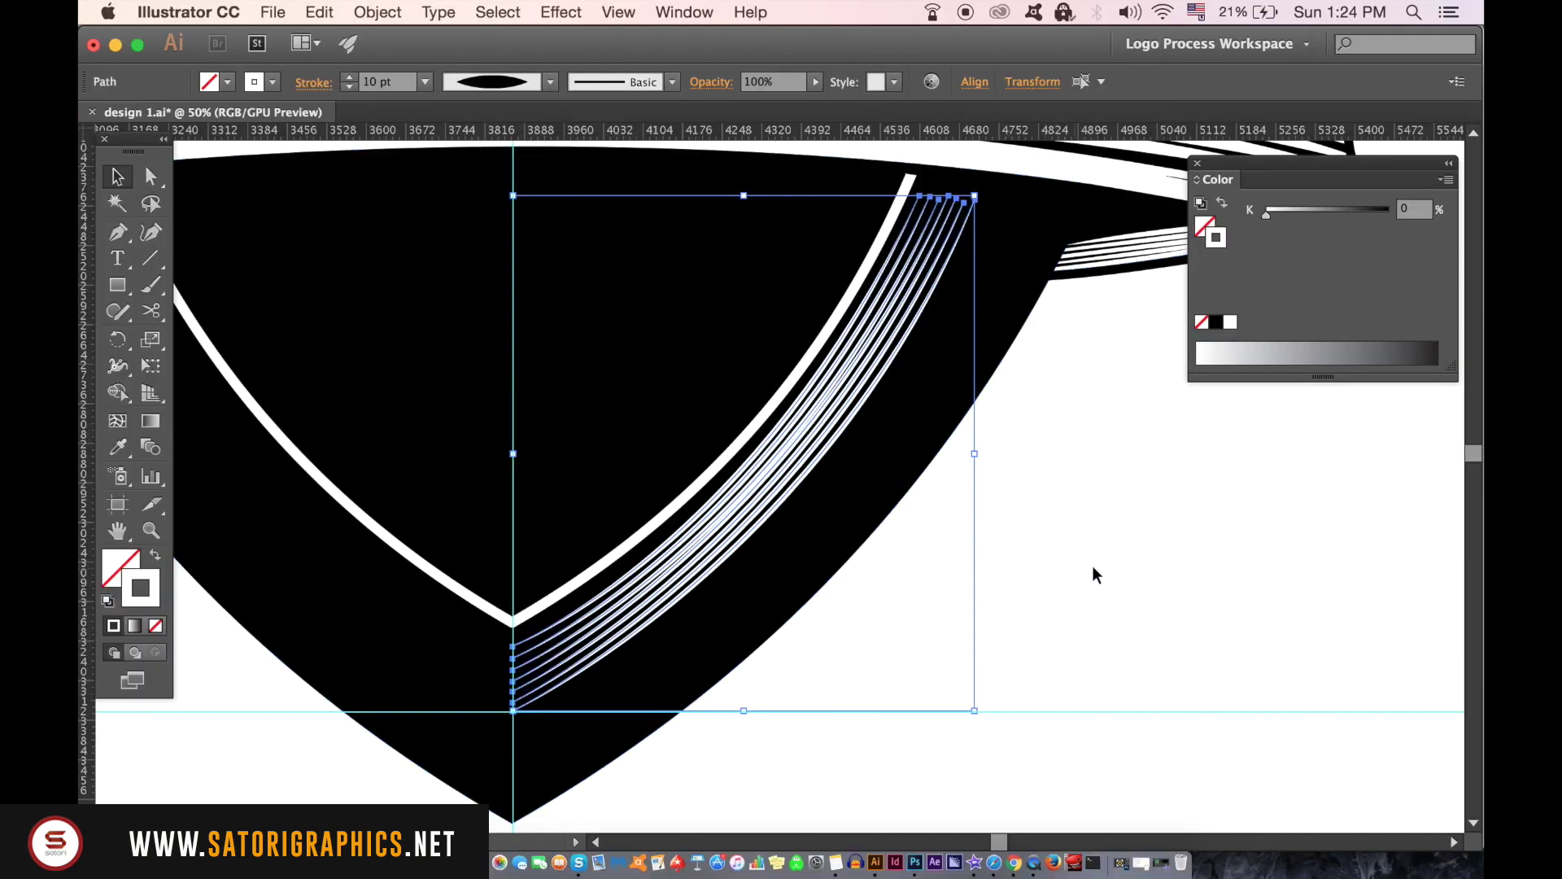
pyautogui.click(1105, 569)
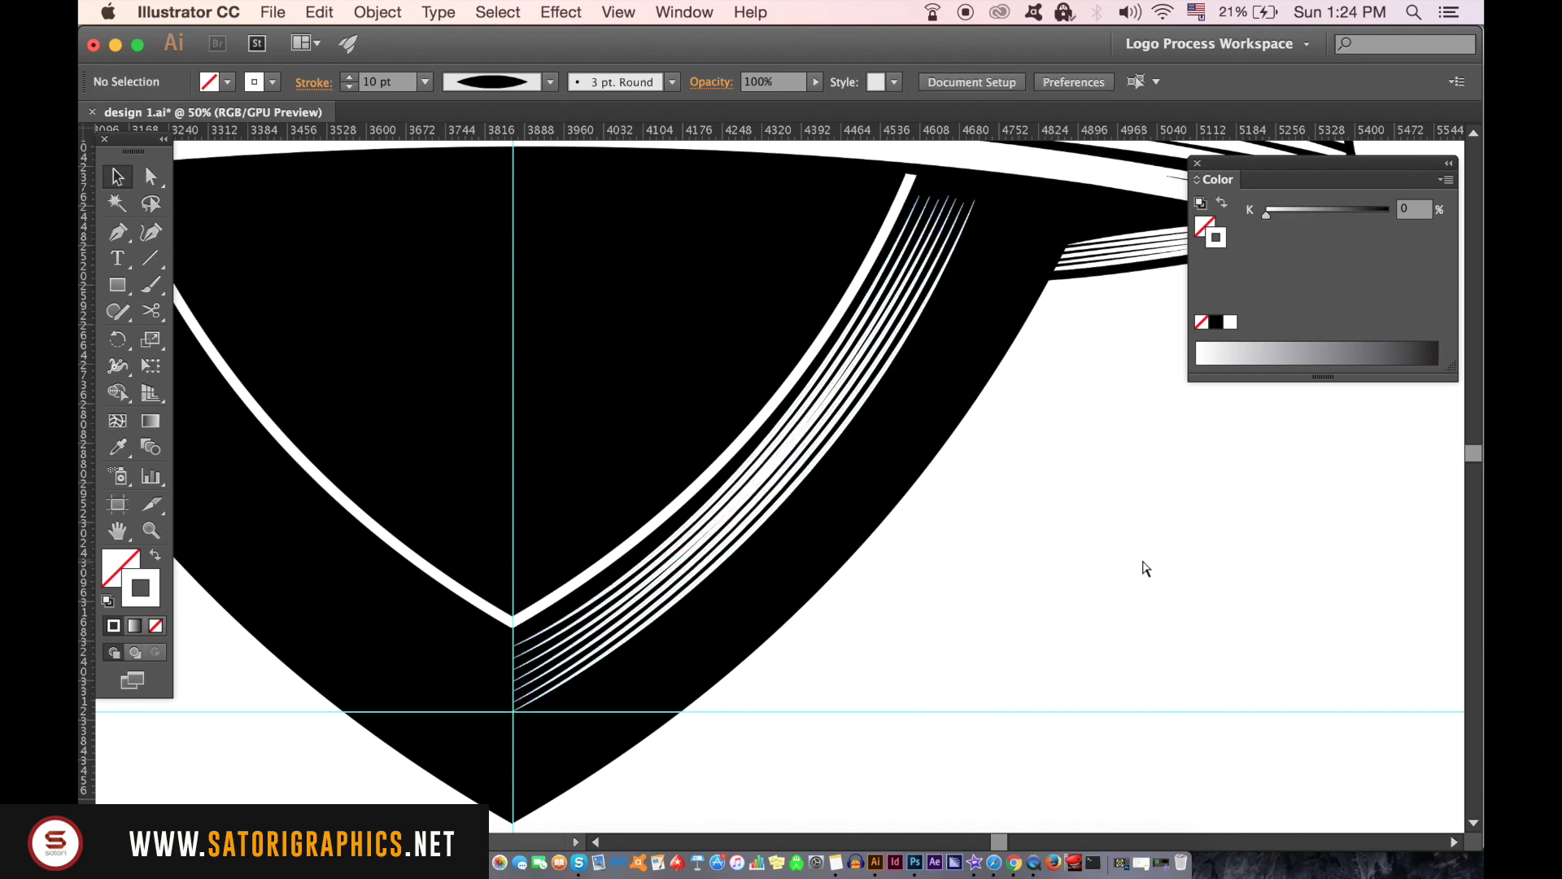
pyautogui.press('super+minus')
pyautogui.press('super+minus')
pyautogui.press('super+minus')
pyautogui.press('super+minus')
pyautogui.press('super+equal')
pyautogui.press('super+equal')
pyautogui.press('super+equal')
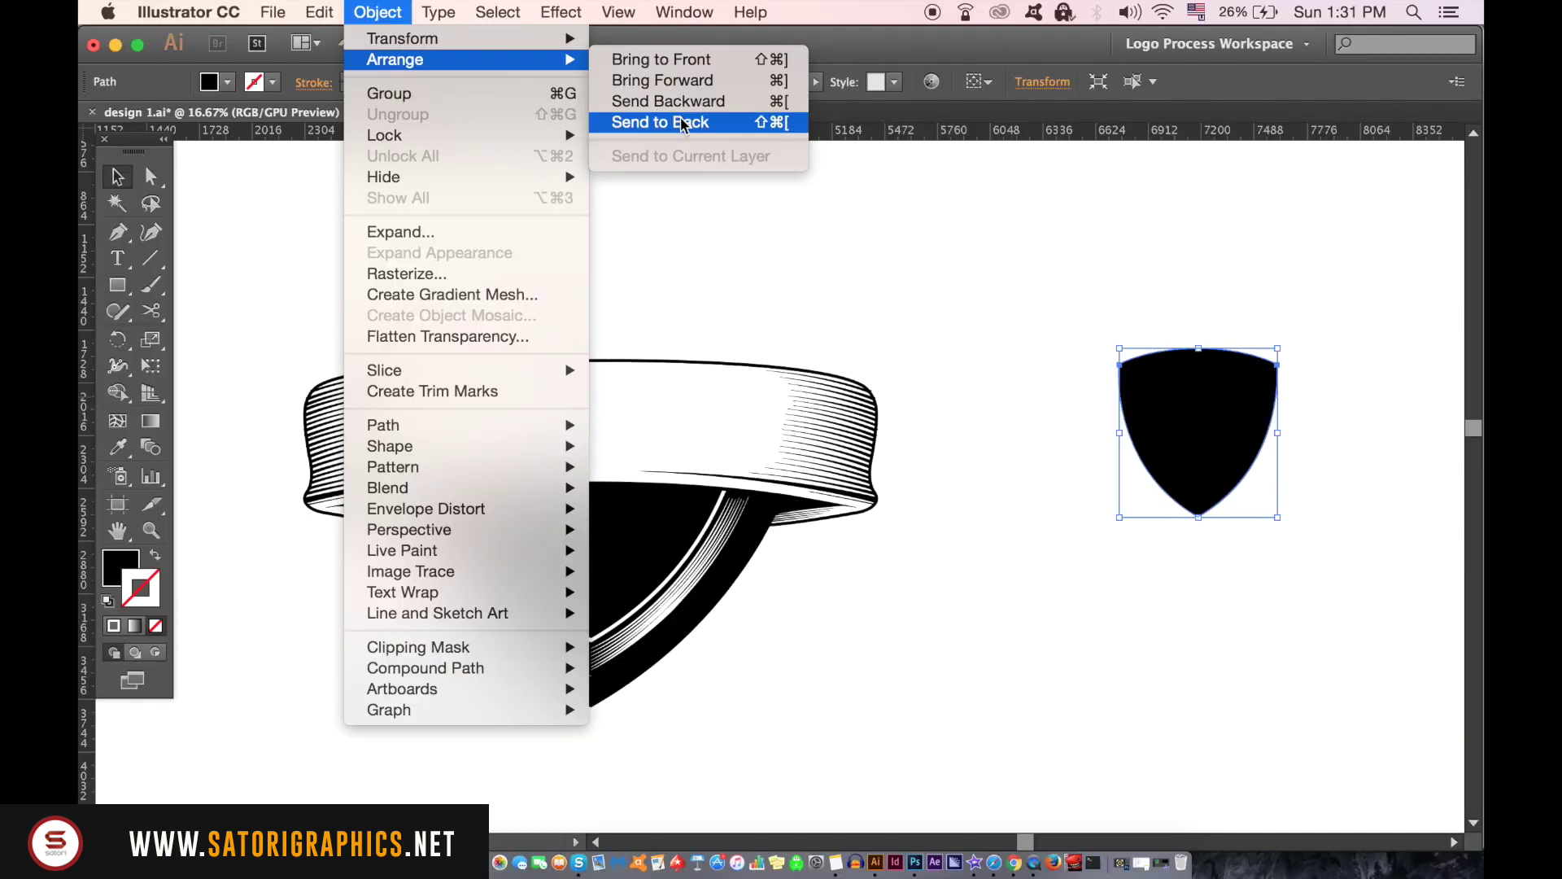
# - Send the spare shield to the back, move it onto the badge, and scale it up
pyautogui.click(1081, 339)
pyautogui.moveTo(1228, 442)
pyautogui.mouseDown()
pyautogui.moveTo(1252, 444)
pyautogui.moveTo(617, 631)
pyautogui.mouseUp()
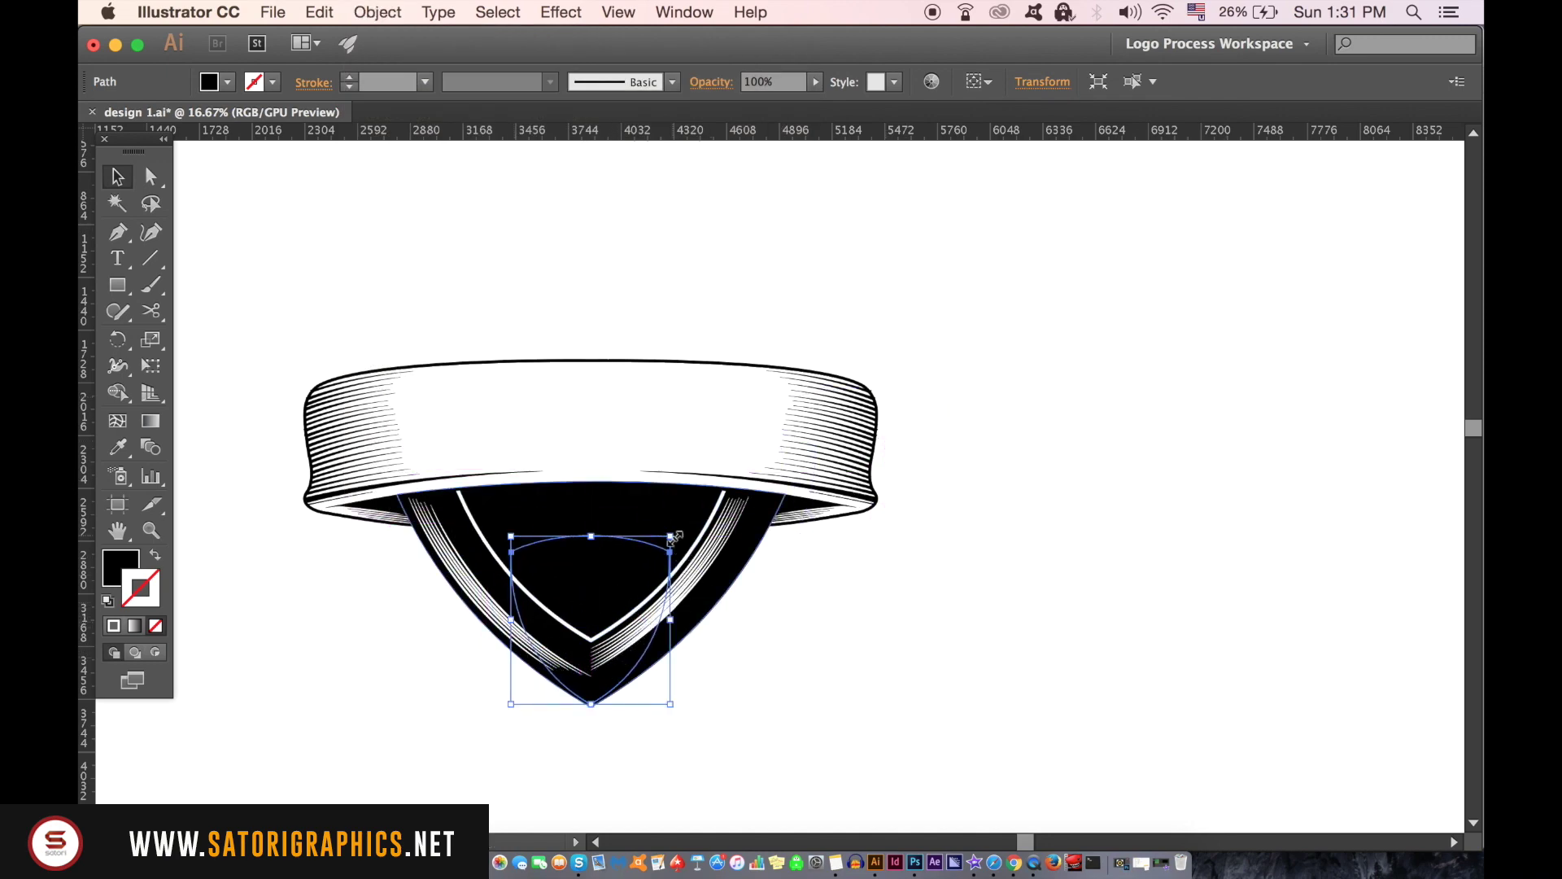
pyautogui.moveTo(669, 537); pyautogui.dragTo(790, 397)
pyautogui.moveTo(687, 726)
pyautogui.mouseDown()
pyautogui.moveTo(672, 599)
pyautogui.moveTo(722, 478)
pyautogui.mouseUp()
pyautogui.moveTo(787, 273); pyautogui.dragTo(808, 234)
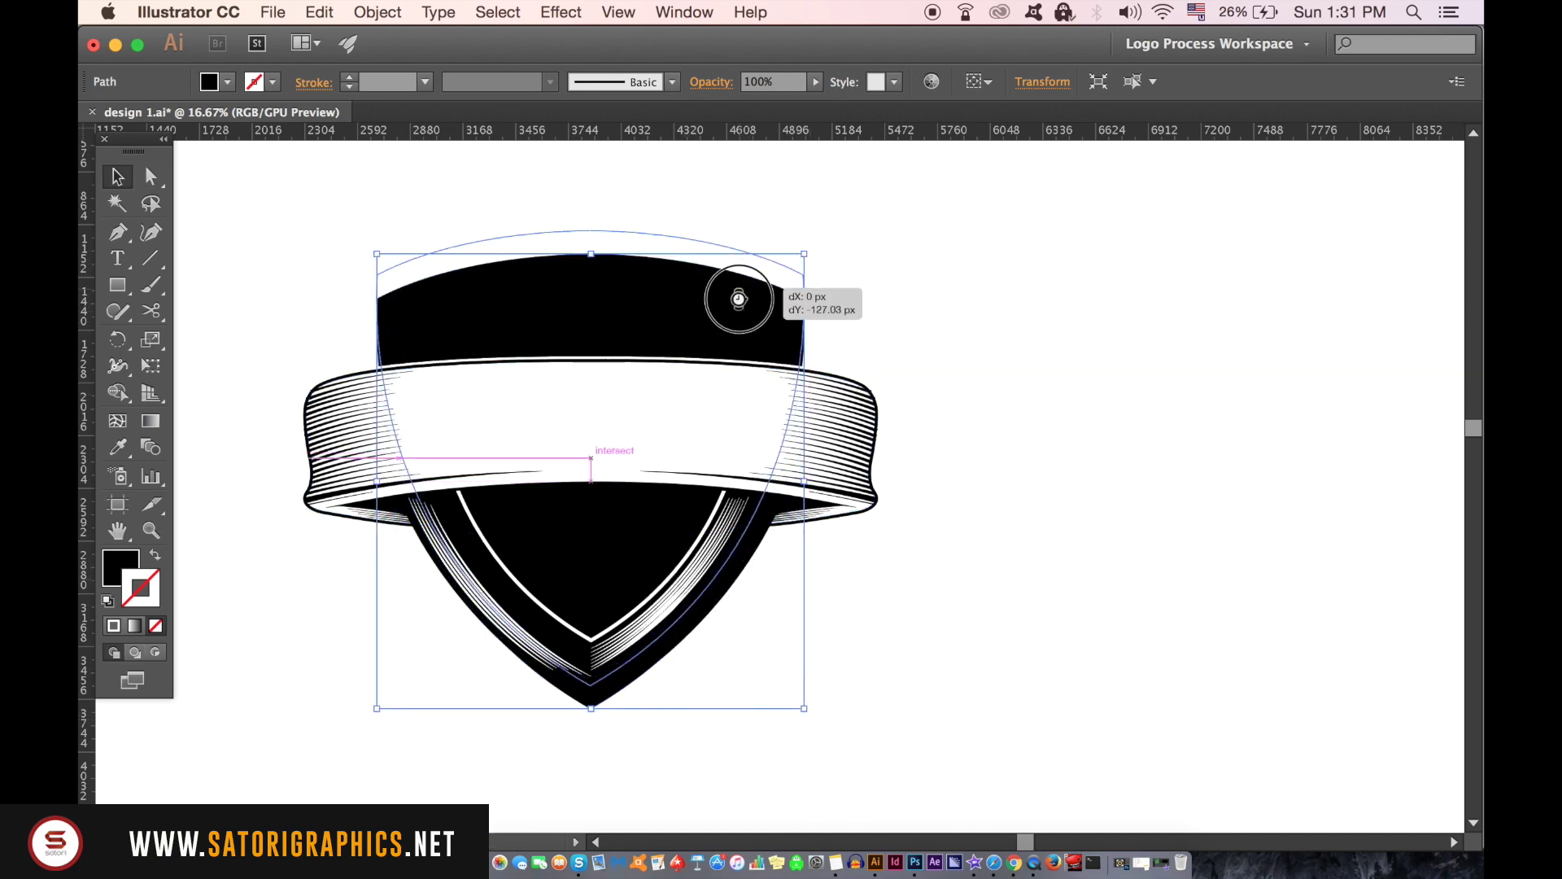
pyautogui.moveTo(739, 297); pyautogui.dragTo(738, 307)
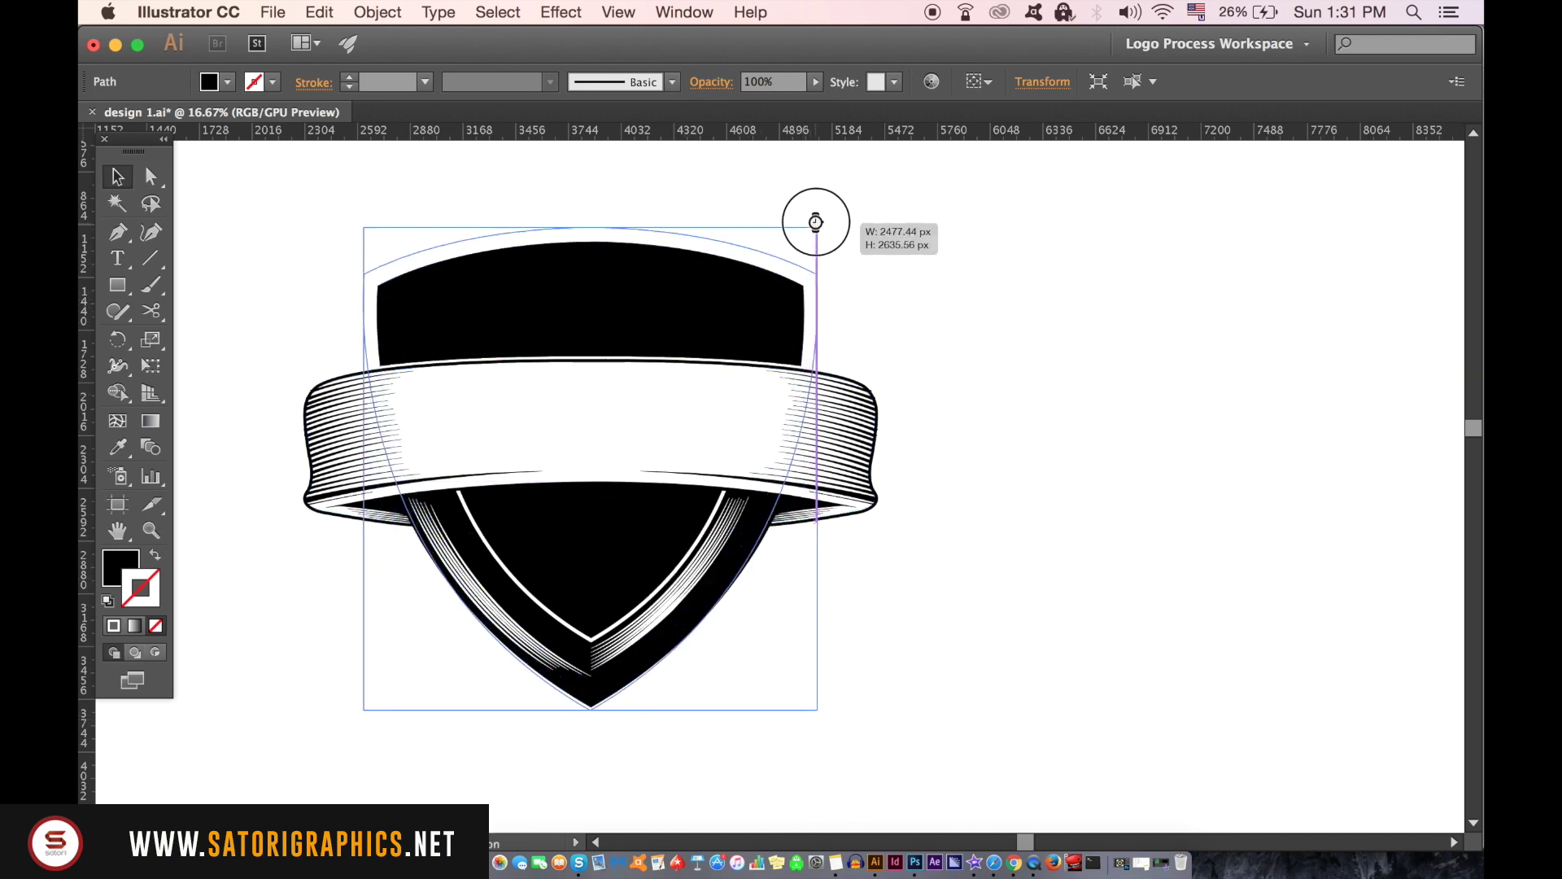
pyautogui.moveTo(815, 221); pyautogui.dragTo(819, 227)
pyautogui.click(976, 305)
# - Enlarge the black shield slightly by dragging its top-right corner
pyautogui.press('super+minus')
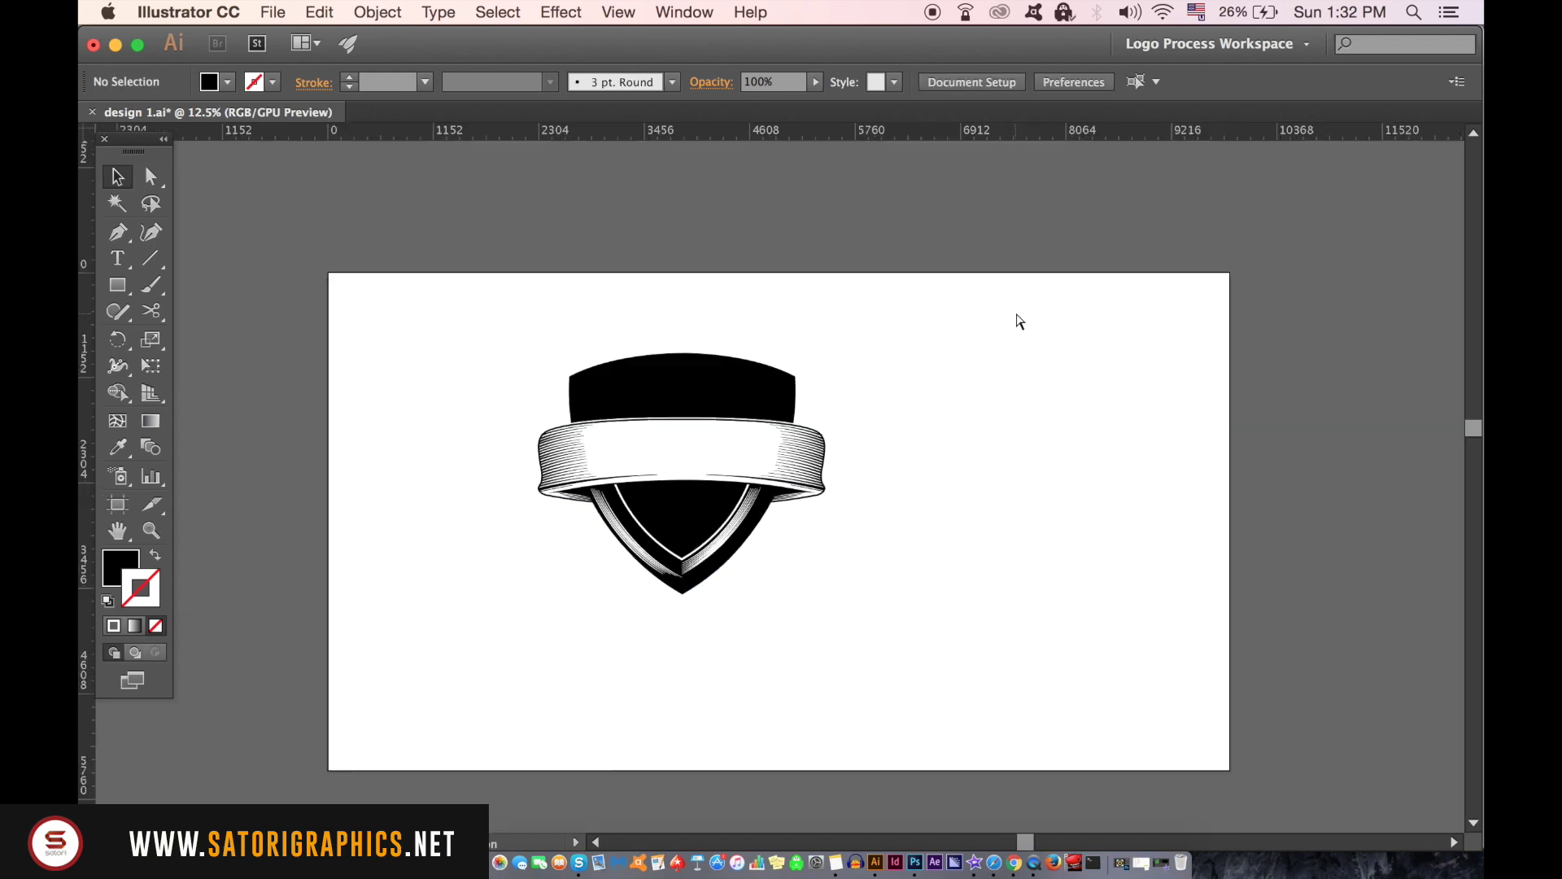
pyautogui.press('super+equal')
pyautogui.click(683, 286)
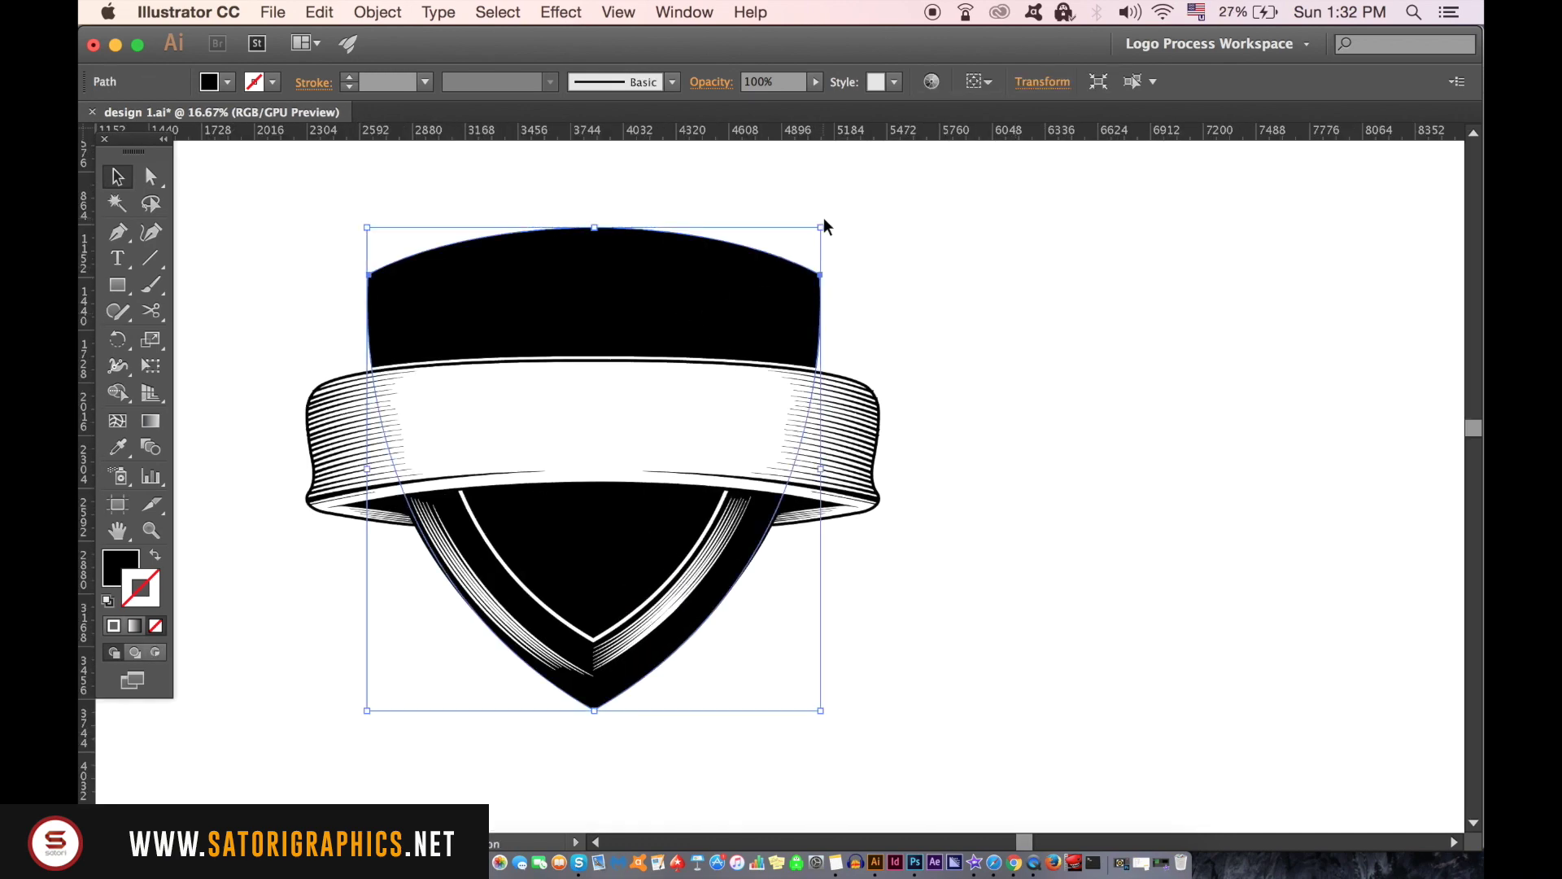
pyautogui.moveTo(822, 227); pyautogui.dragTo(827, 219)
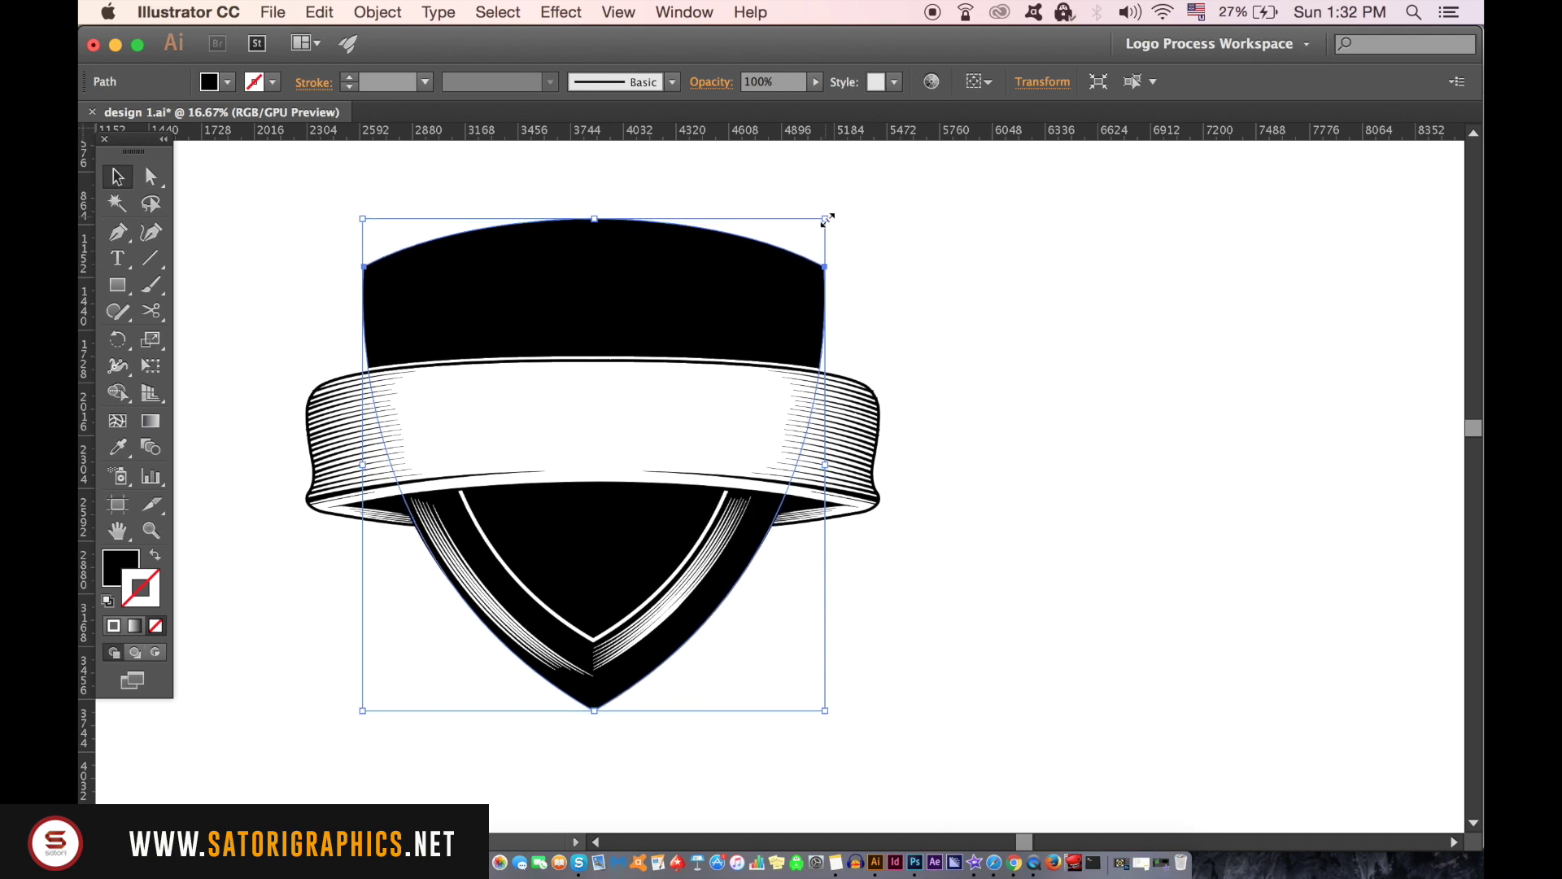
pyautogui.click(1000, 274)
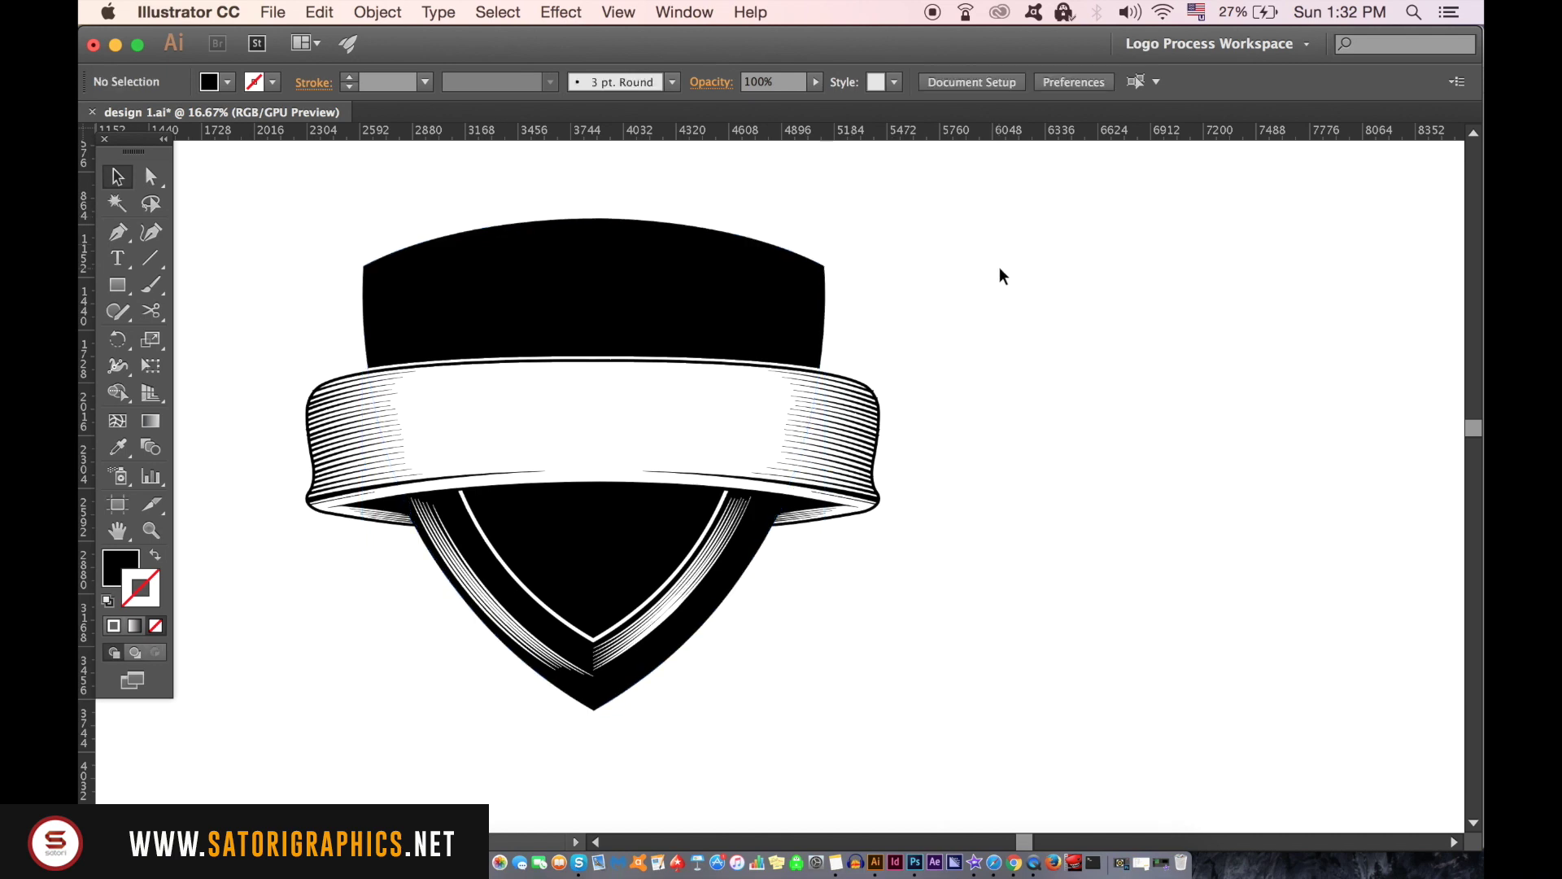
# - Duplicate the shield and make the copy an unfilled 16 pt white outline
pyautogui.click(697, 338)
pyautogui.scroll(2, 697, 338)
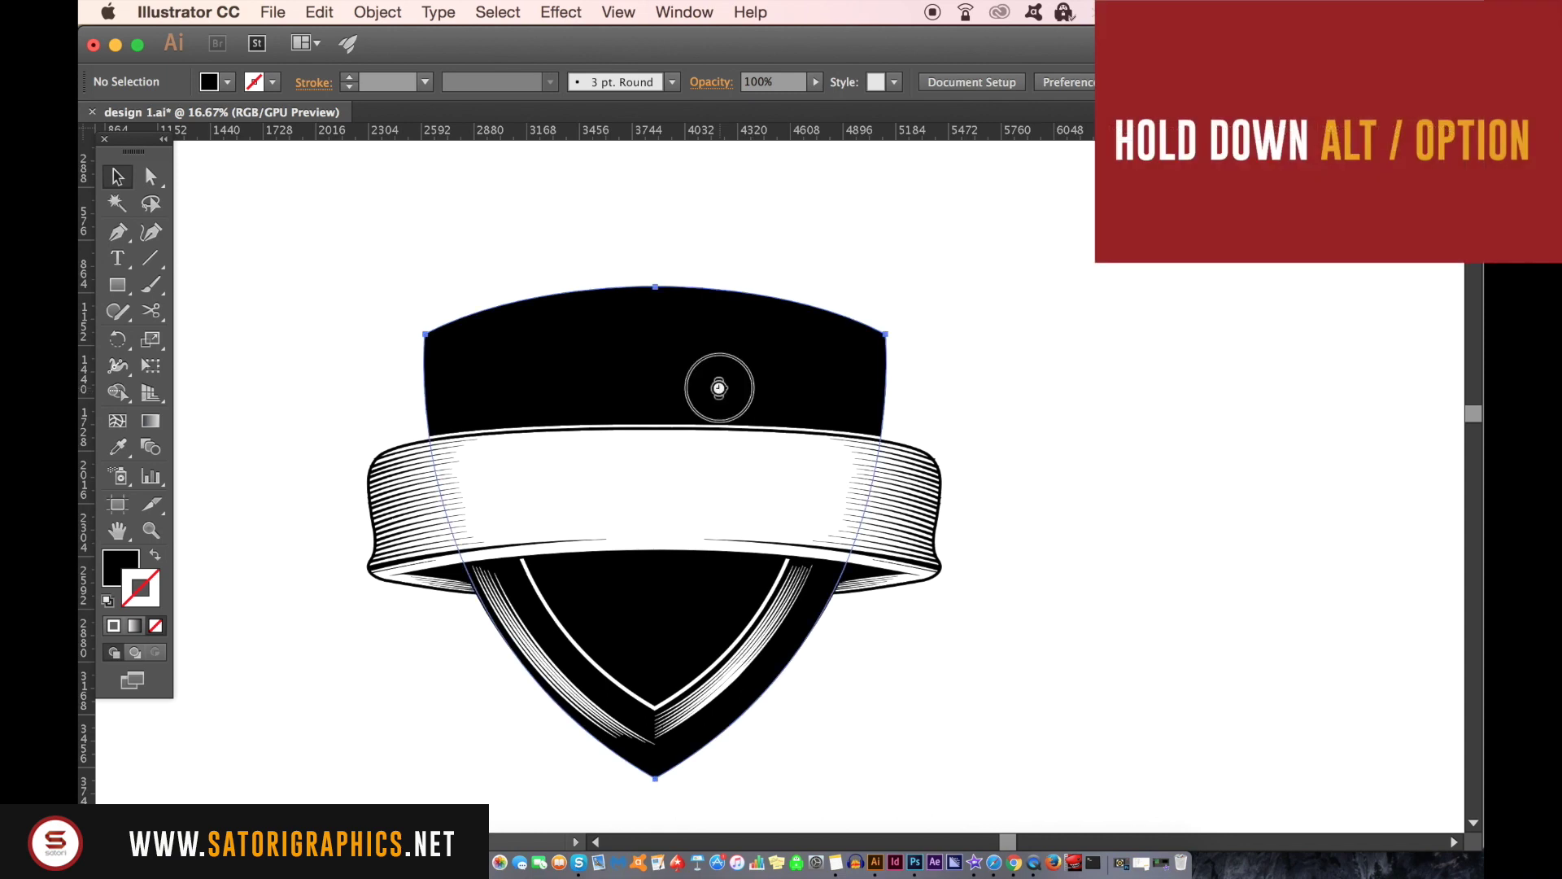
pyautogui.keyDown('alt'); pyautogui.moveTo(690, 389); pyautogui.dragTo(1016, 399); pyautogui.keyUp('alt')
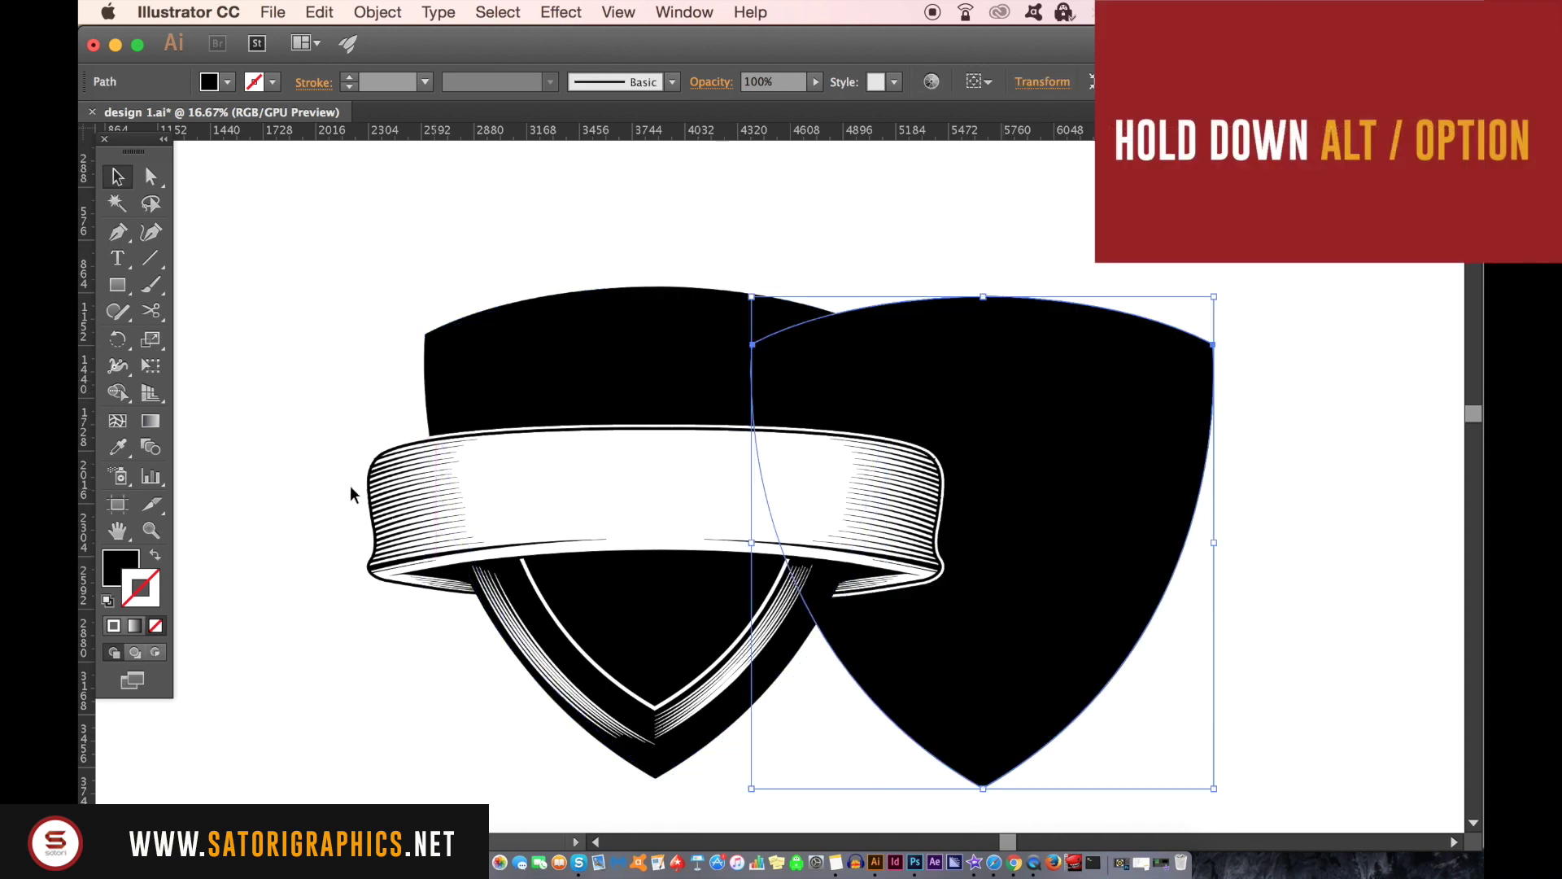
pyautogui.click(155, 557)
pyautogui.doubleClick(143, 589)
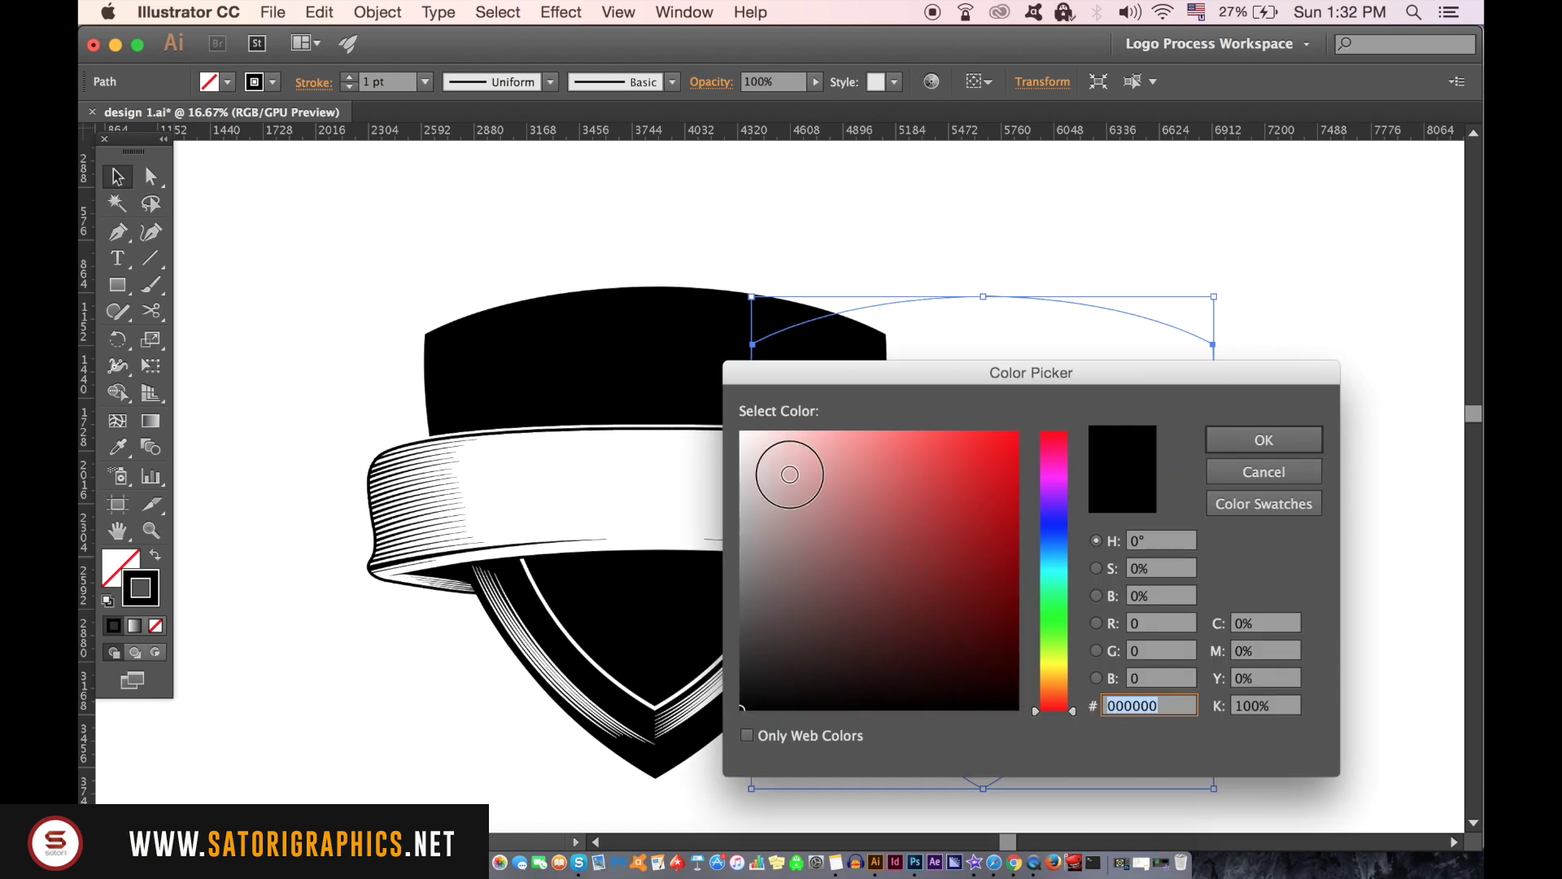
pyautogui.moveTo(789, 474); pyautogui.dragTo(732, 421)
pyautogui.click(1254, 442)
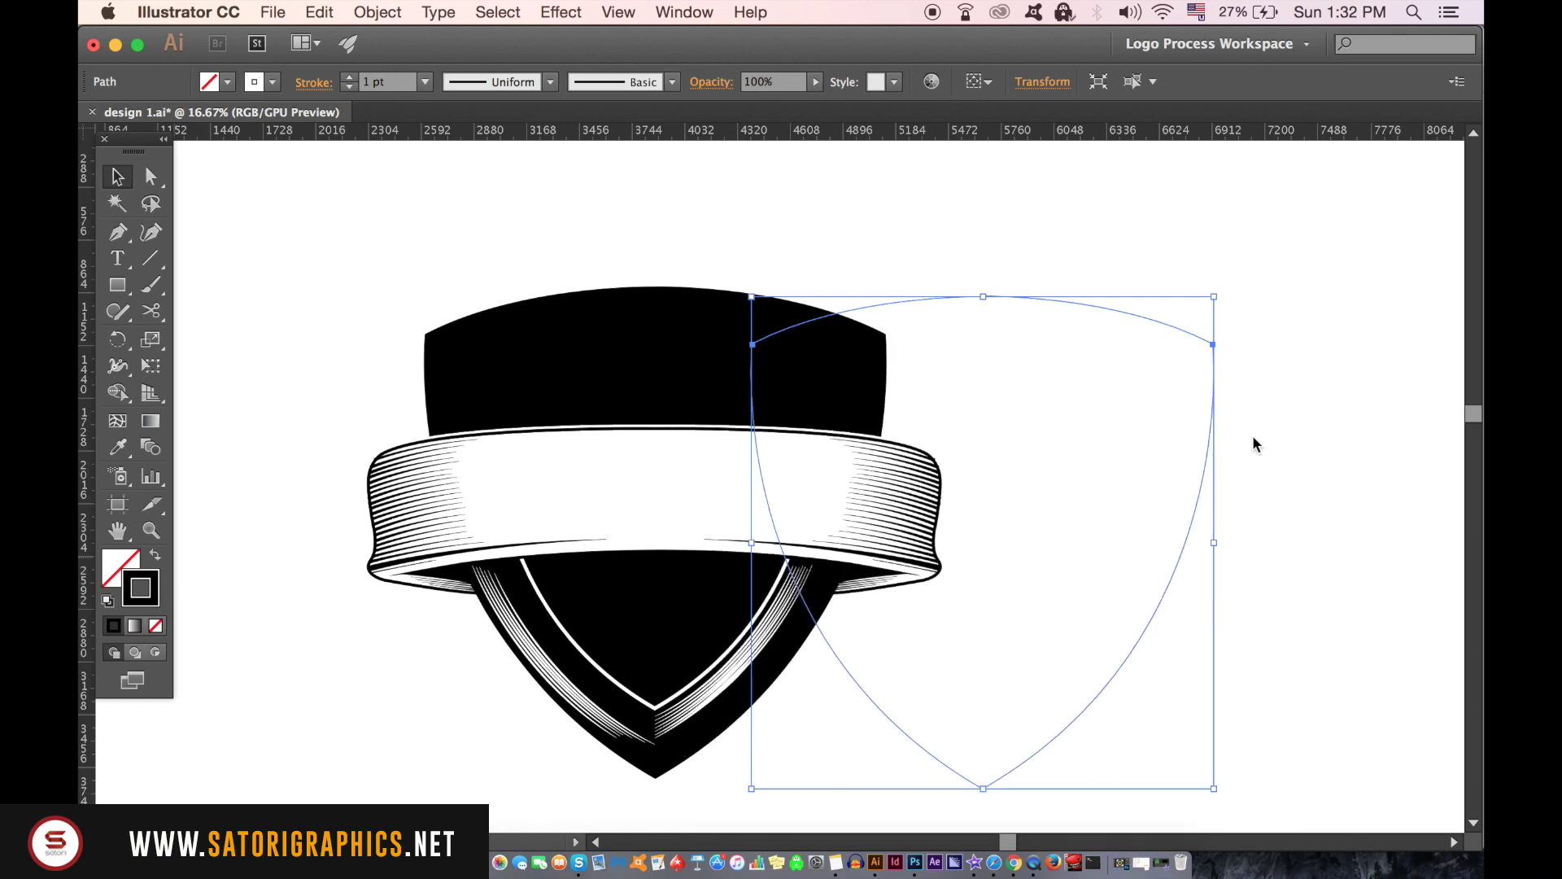
pyautogui.click(428, 82)
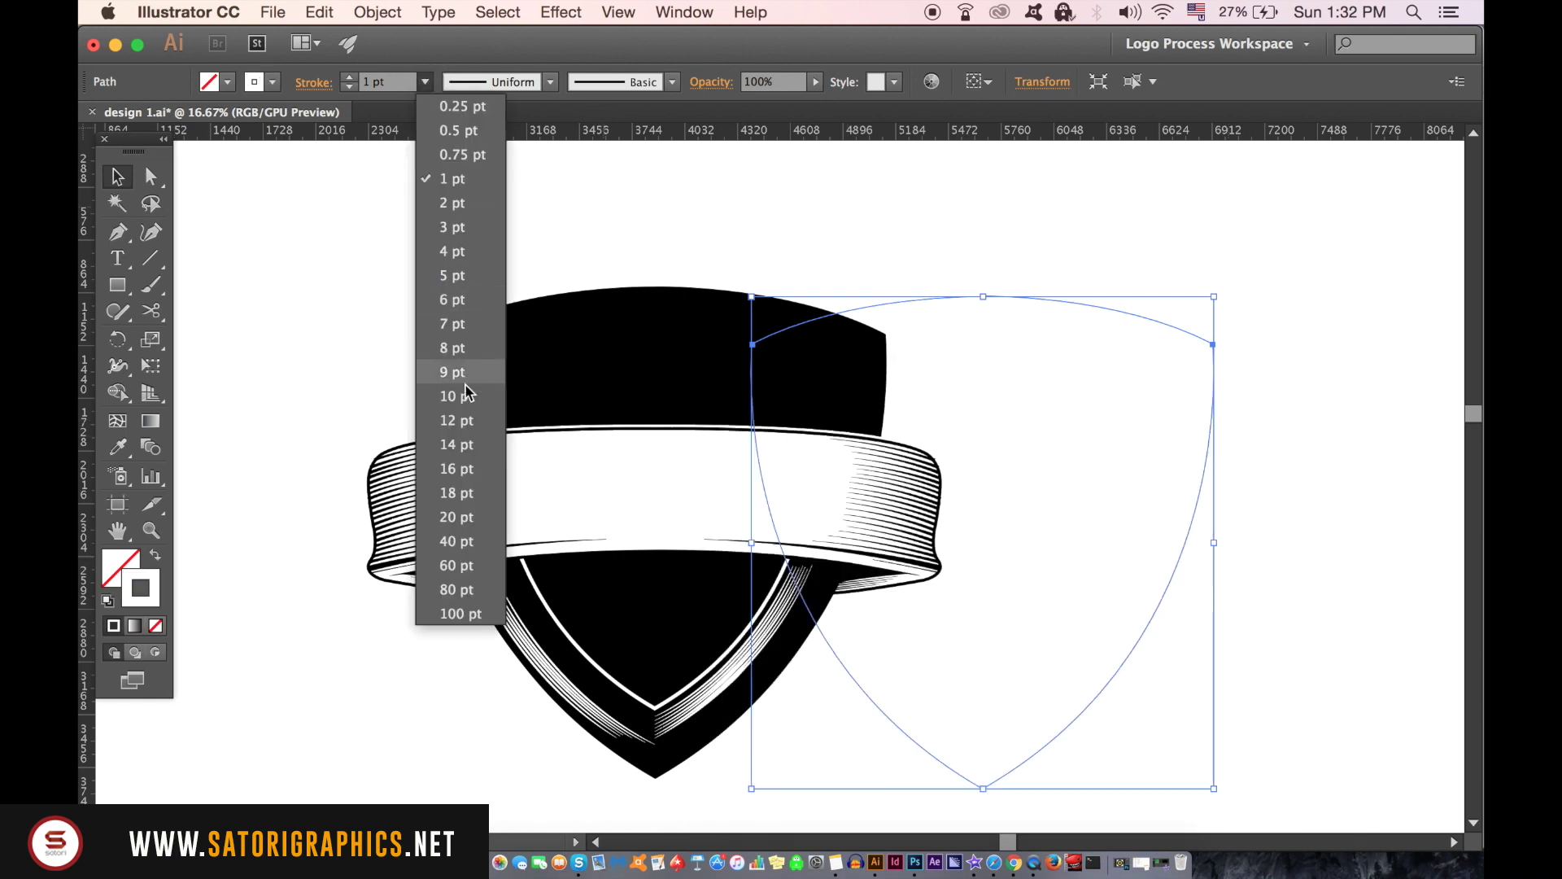
pyautogui.click(461, 454)
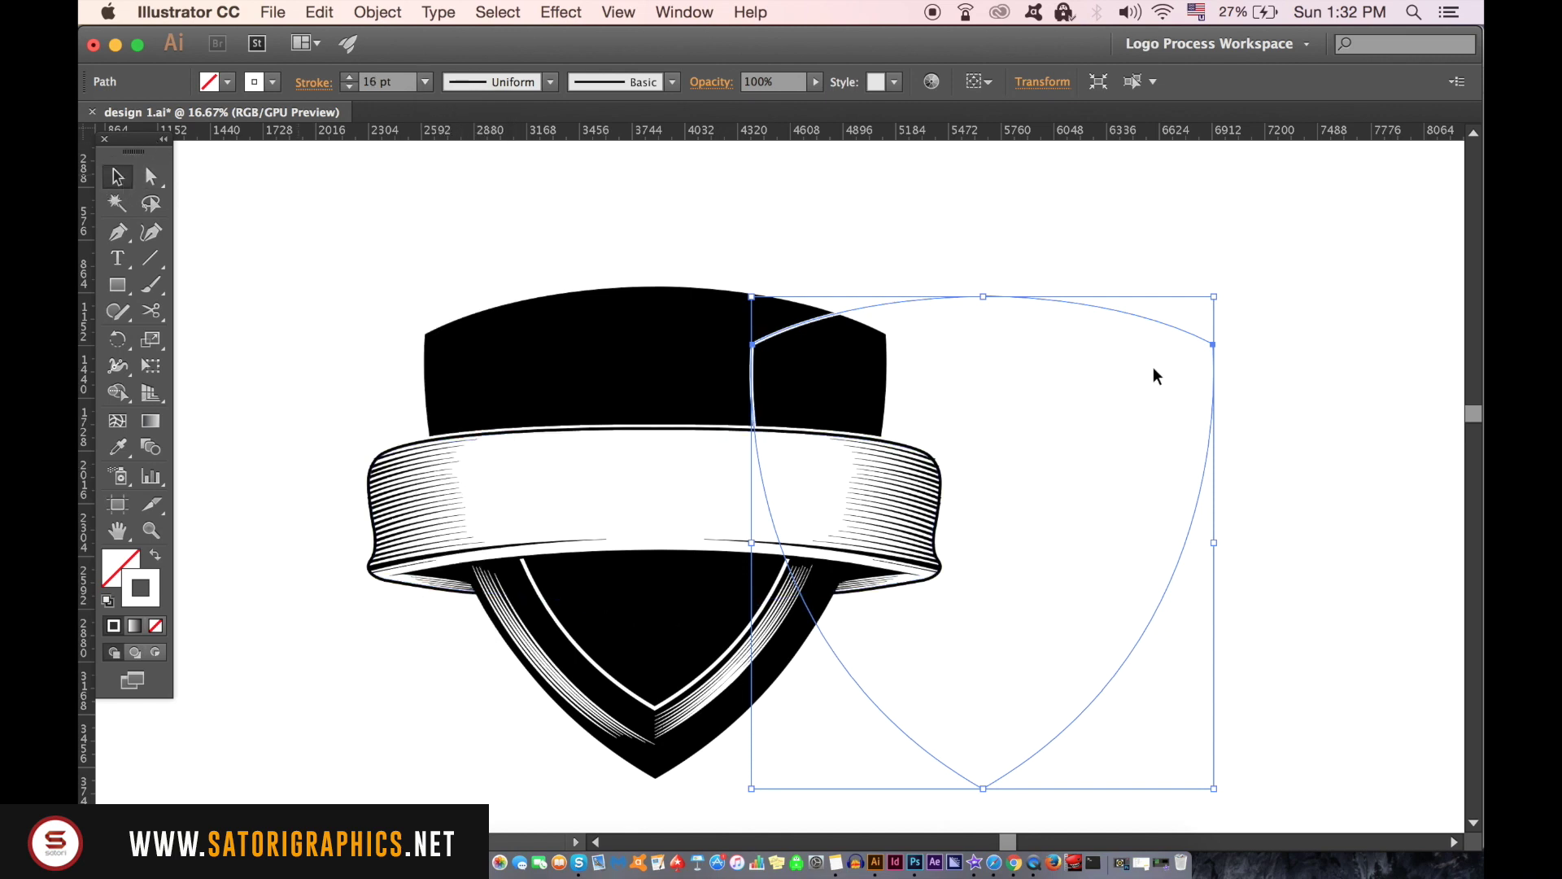
# - Move the white outline over the black shield and shrink it to fit inside
pyautogui.moveTo(1169, 327); pyautogui.dragTo(842, 320)
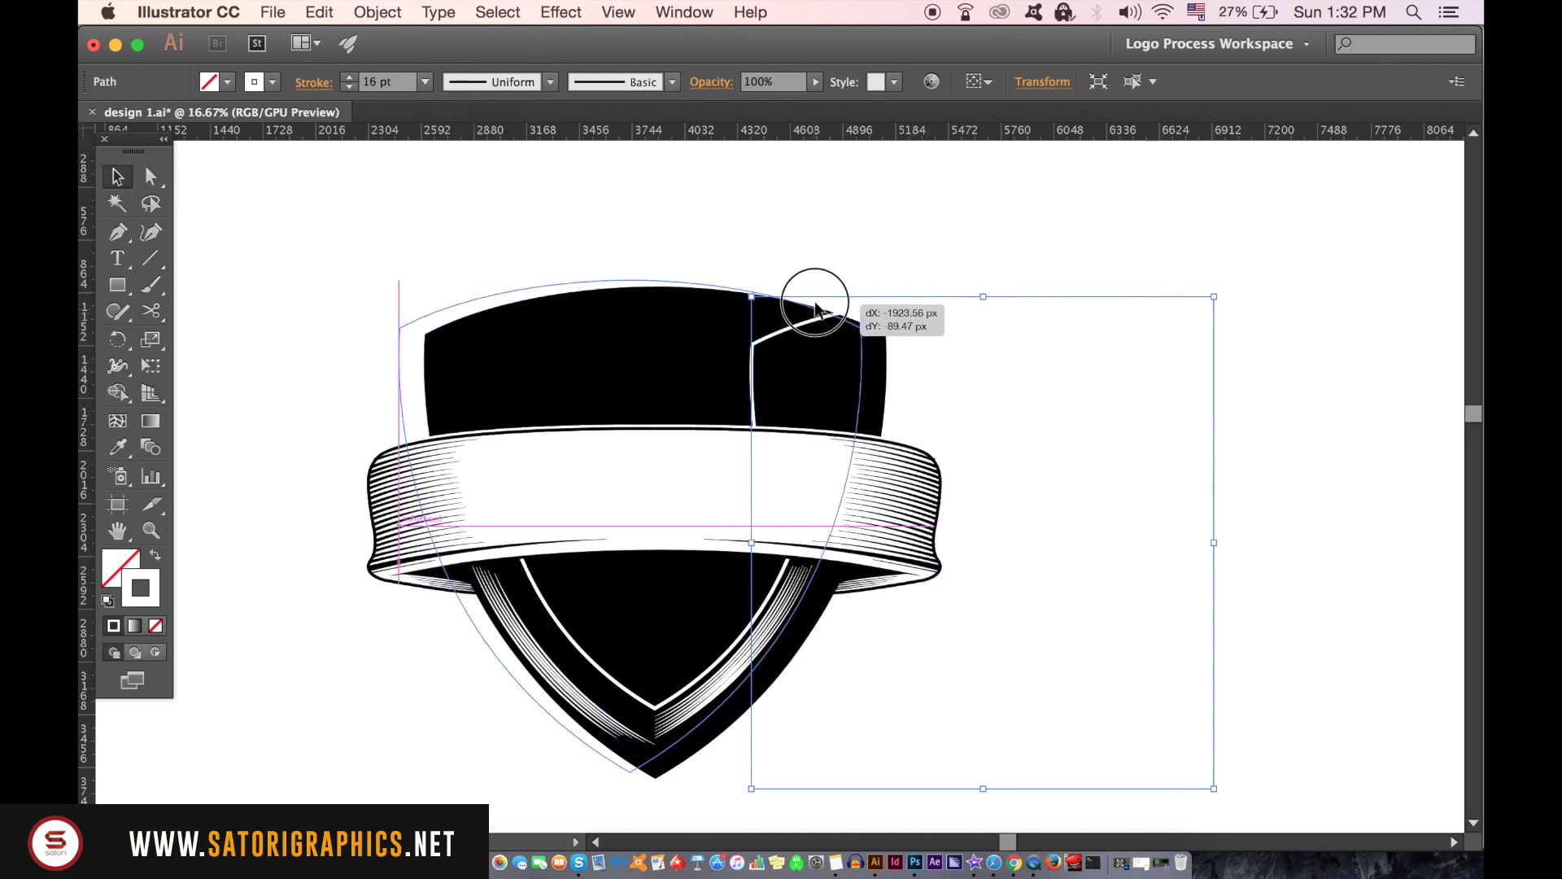
pyautogui.moveTo(842, 320)
pyautogui.mouseDown()
pyautogui.moveTo(912, 302)
pyautogui.moveTo(842, 359)
pyautogui.mouseUp()
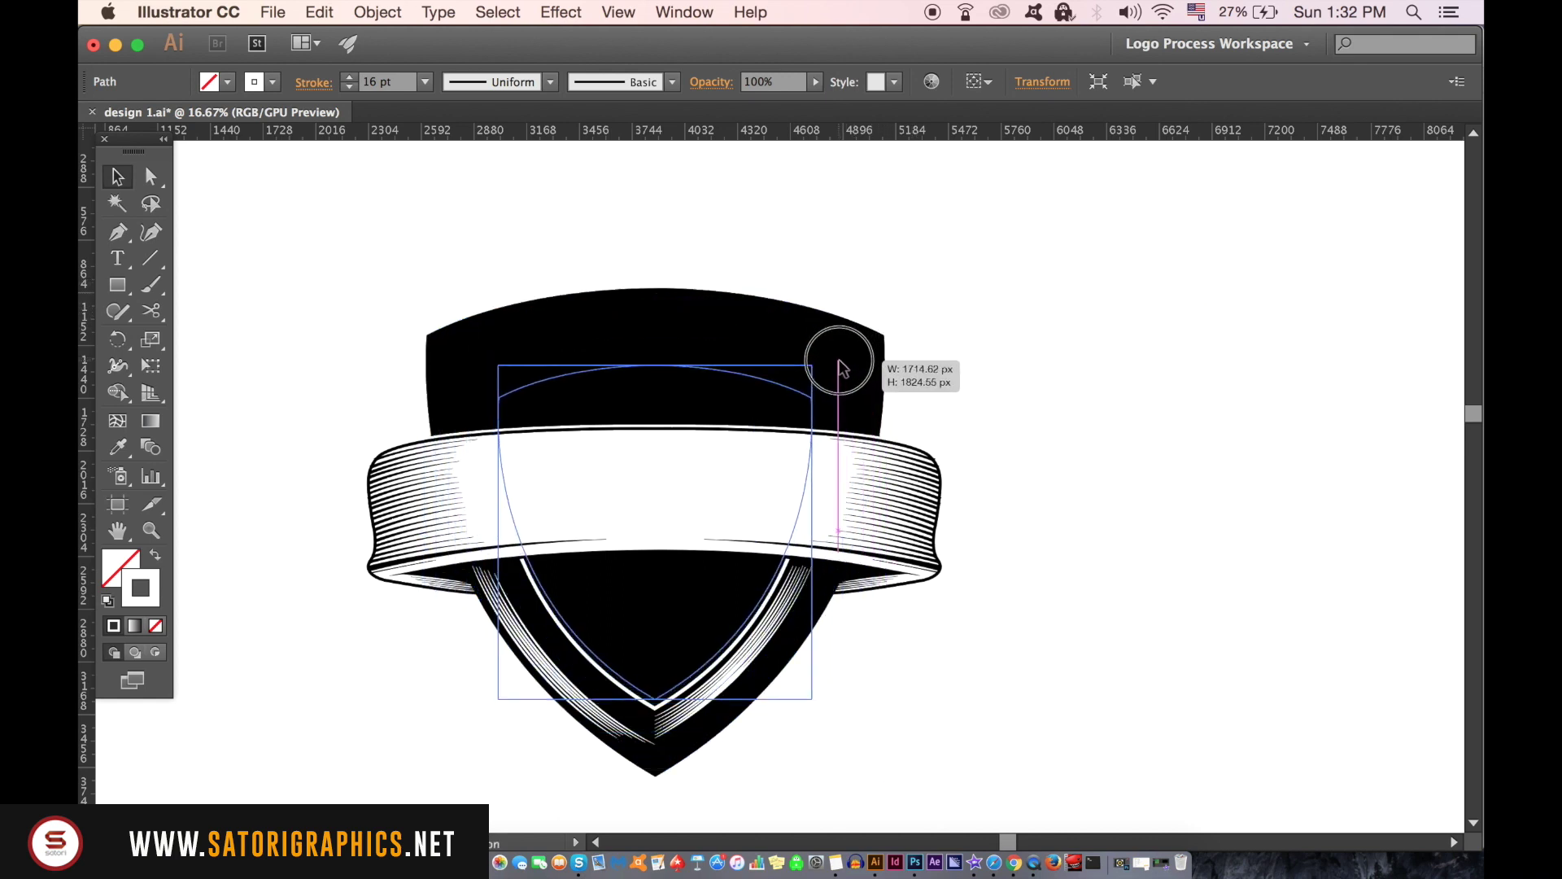
pyautogui.moveTo(842, 361); pyautogui.dragTo(840, 356)
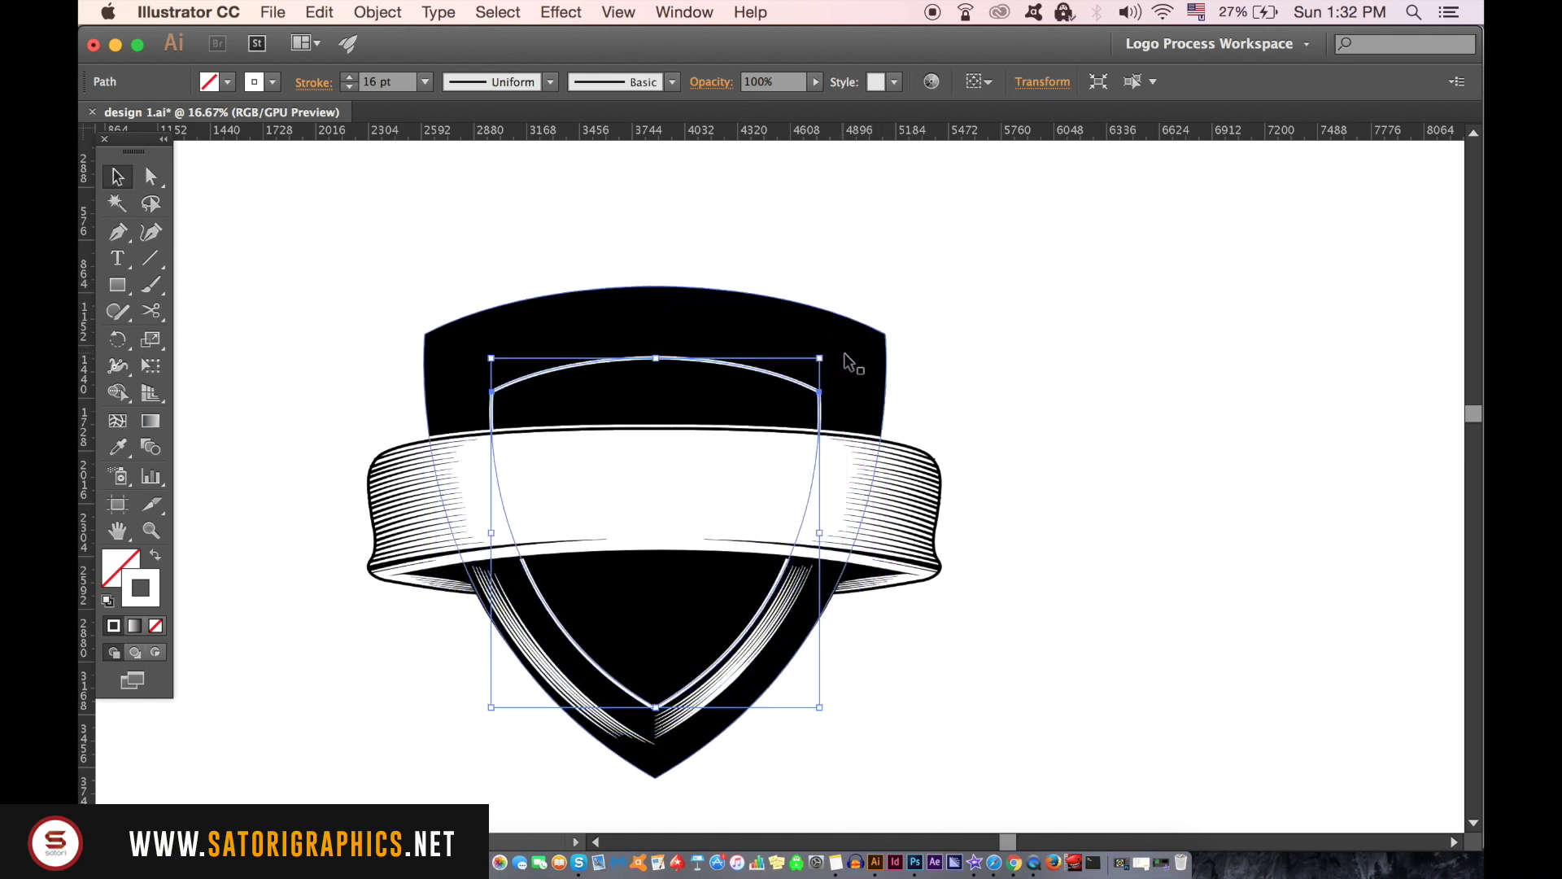
pyautogui.click(1050, 393)
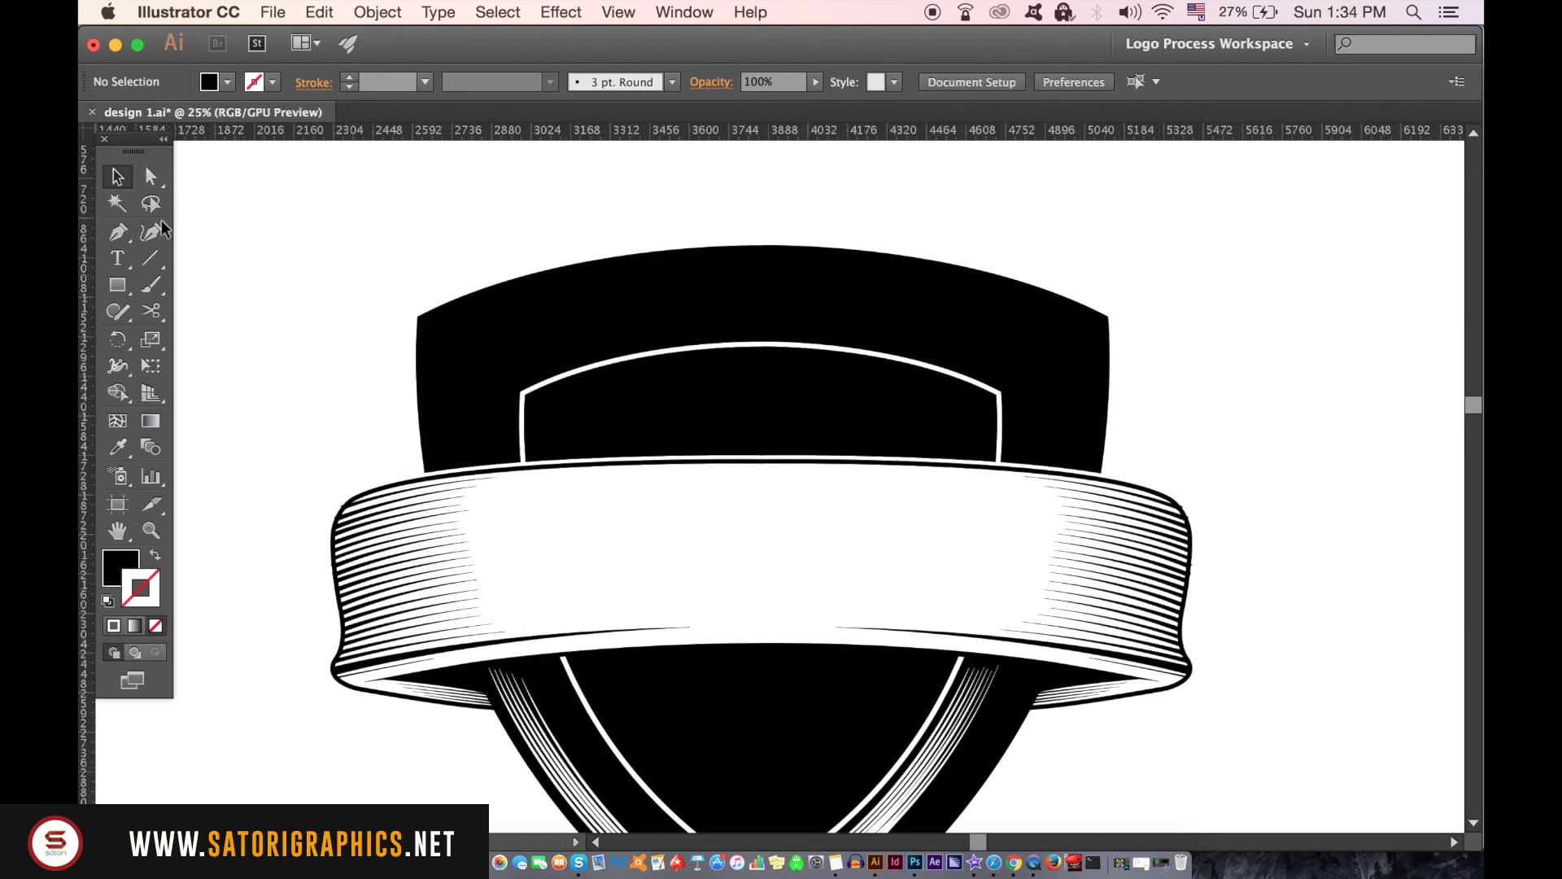
# - Draw a curved path along the shield's left and top edges using the white stripe's stroke
pyautogui.click(533, 711)
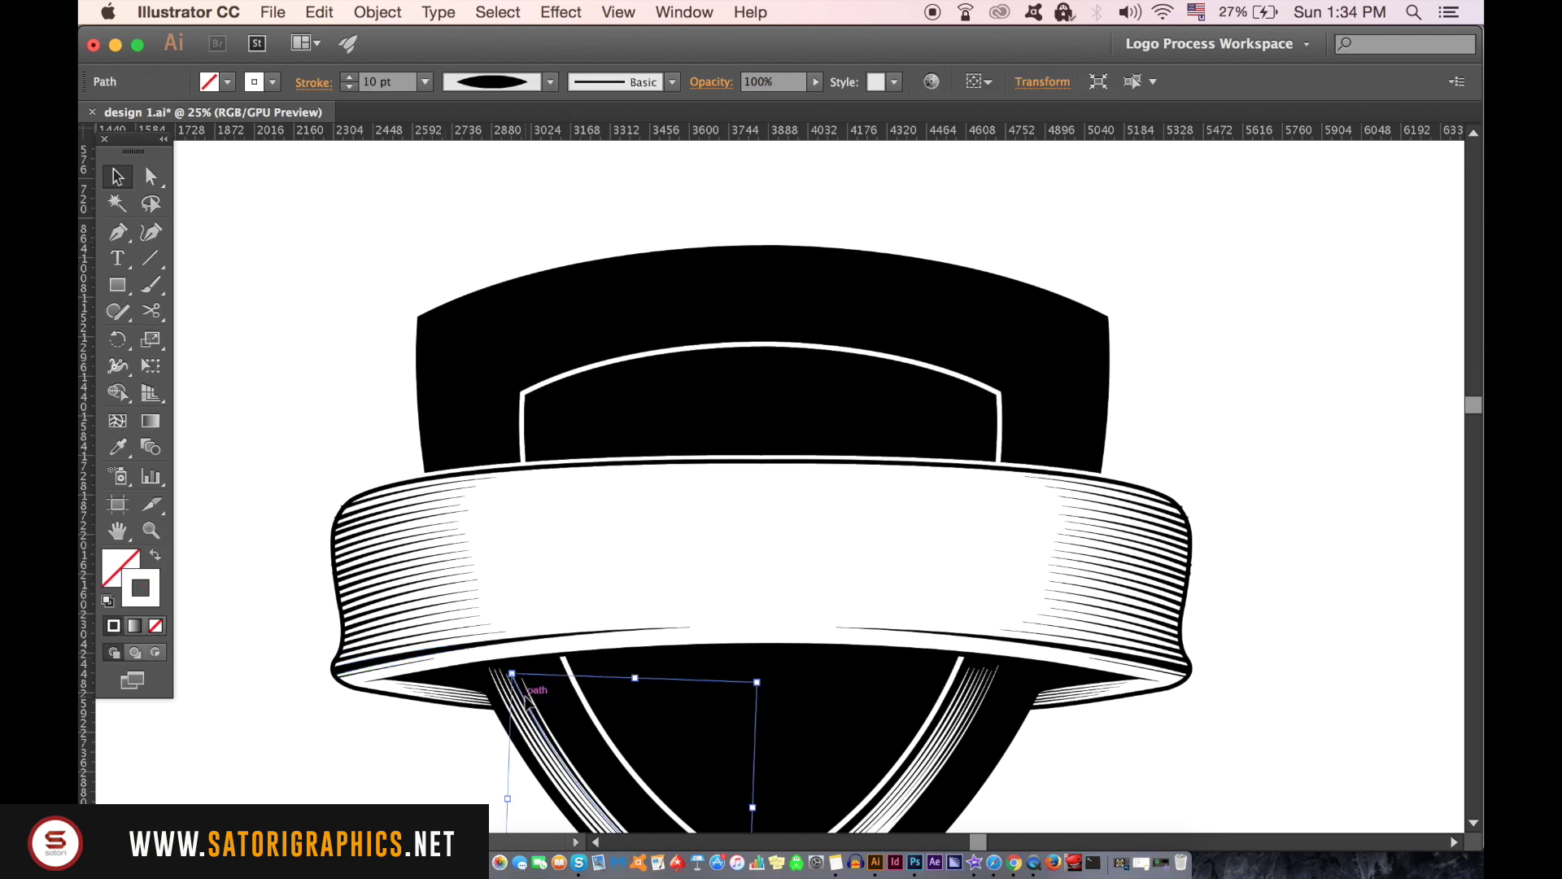
pyautogui.click(368, 730)
pyautogui.click(117, 235)
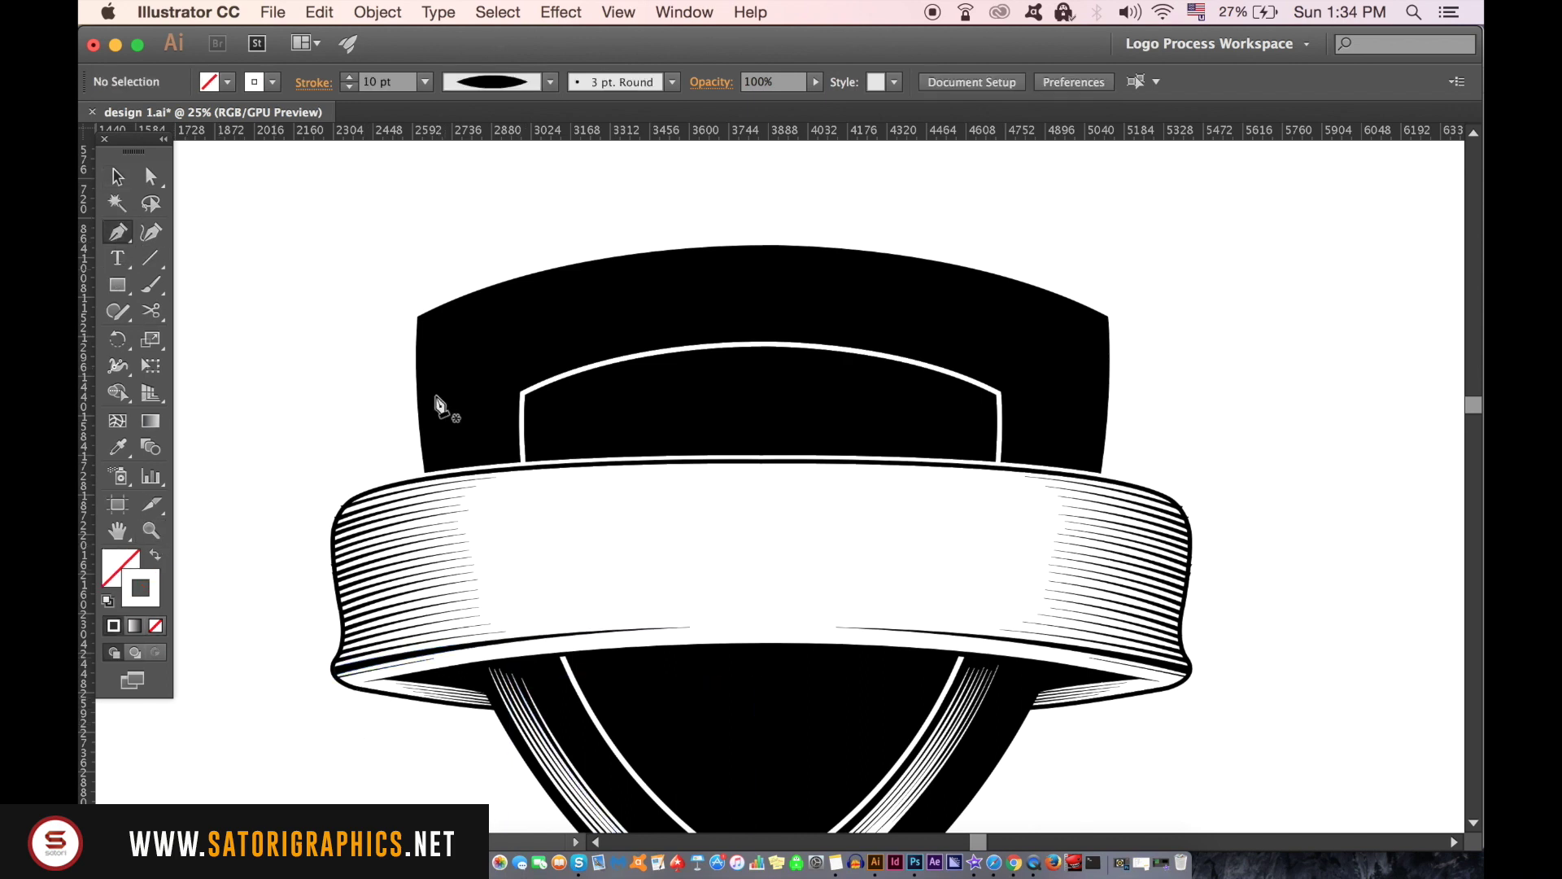
pyautogui.click(432, 464)
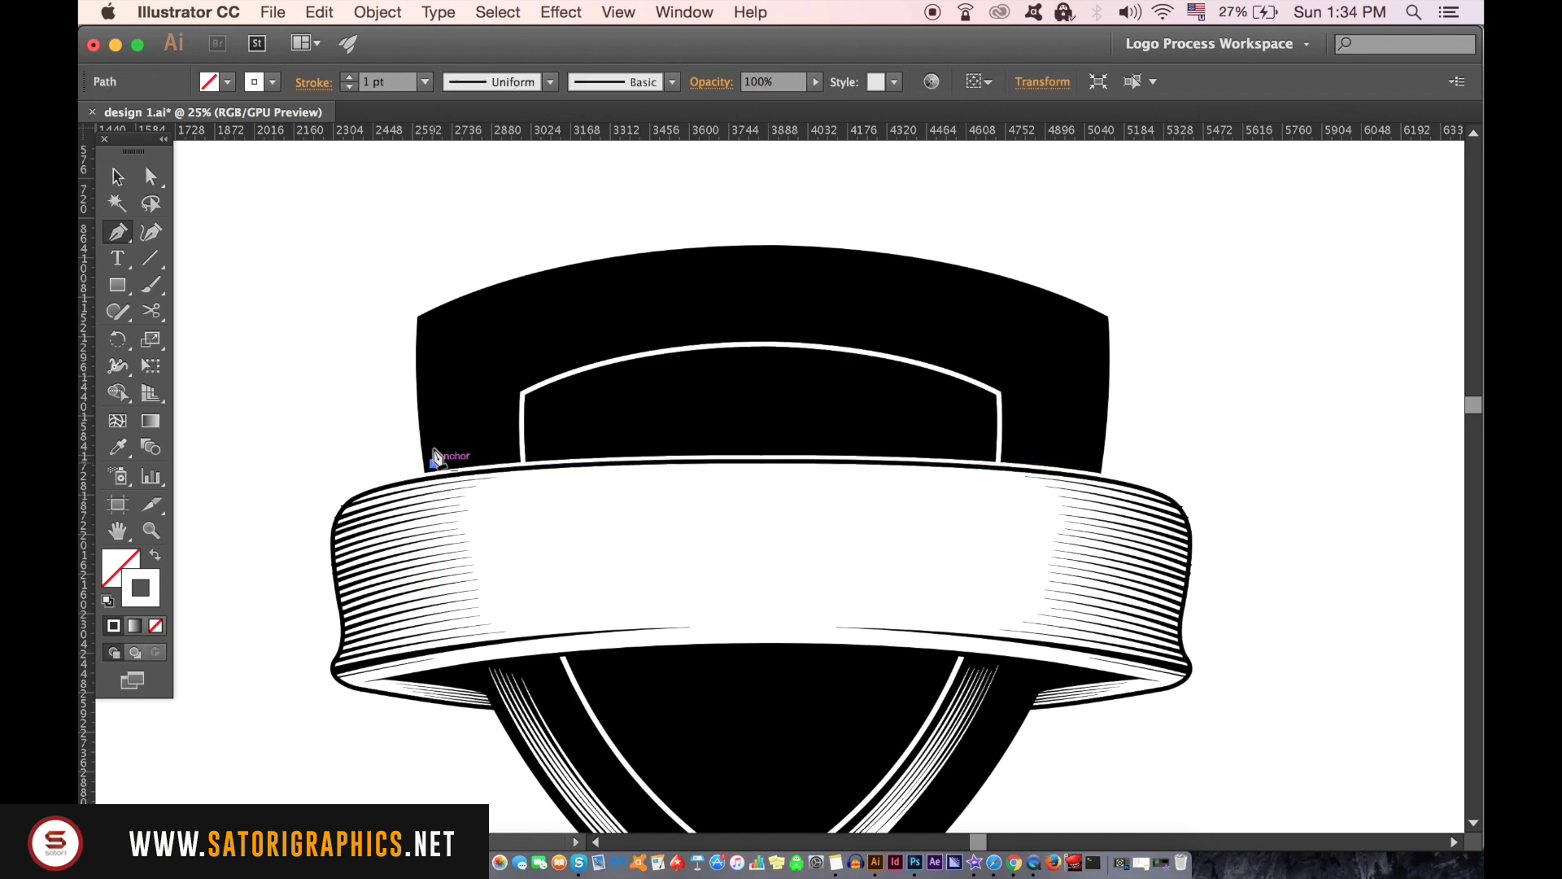
pyautogui.moveTo(430, 326); pyautogui.dragTo(436, 272)
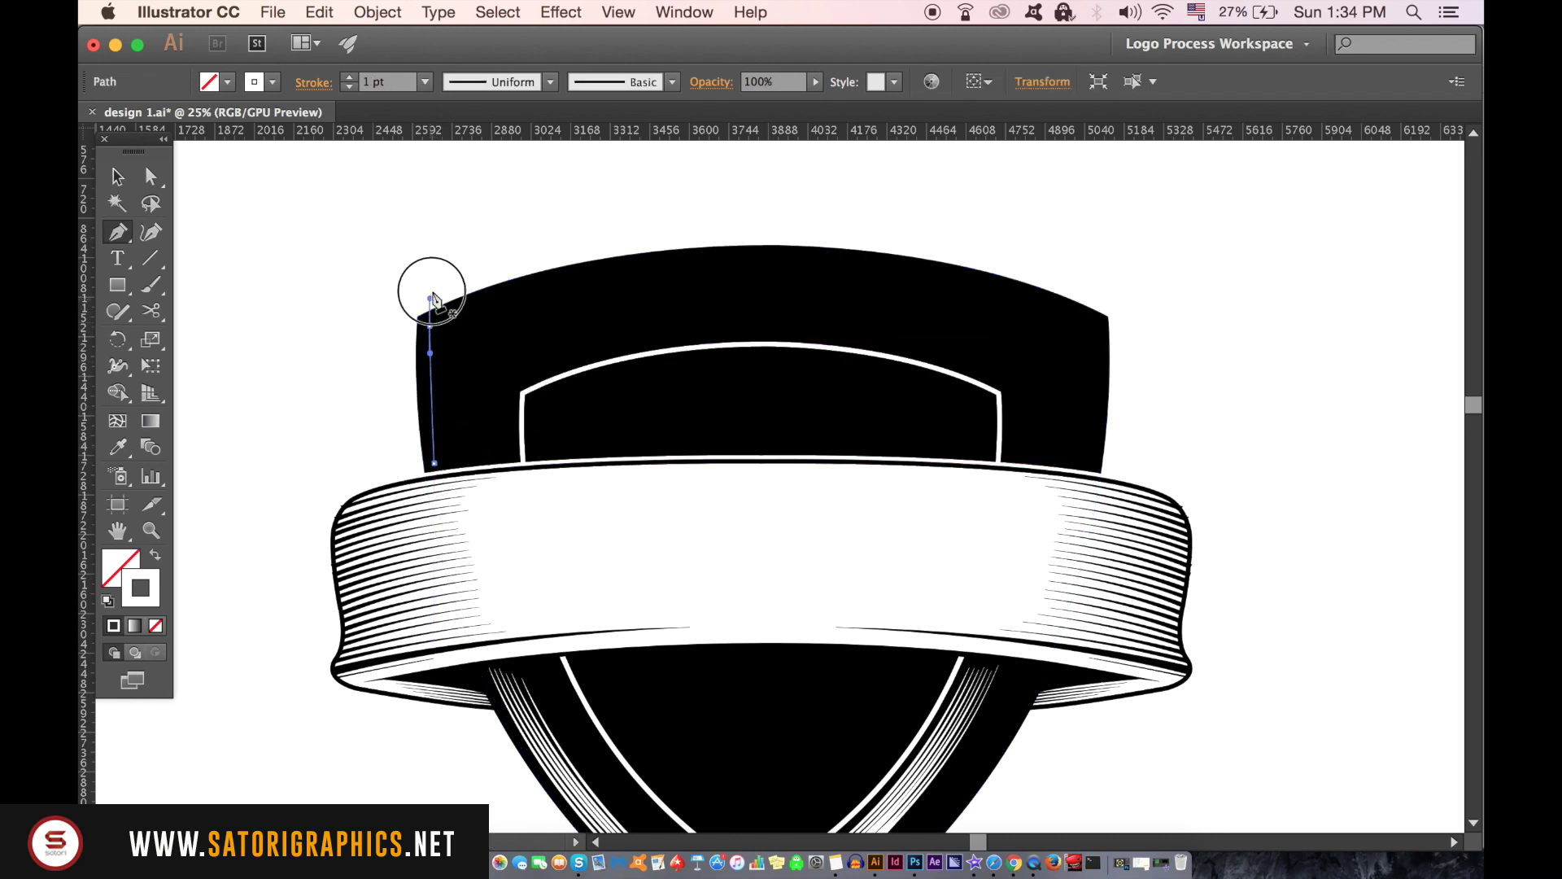
pyautogui.click(429, 324)
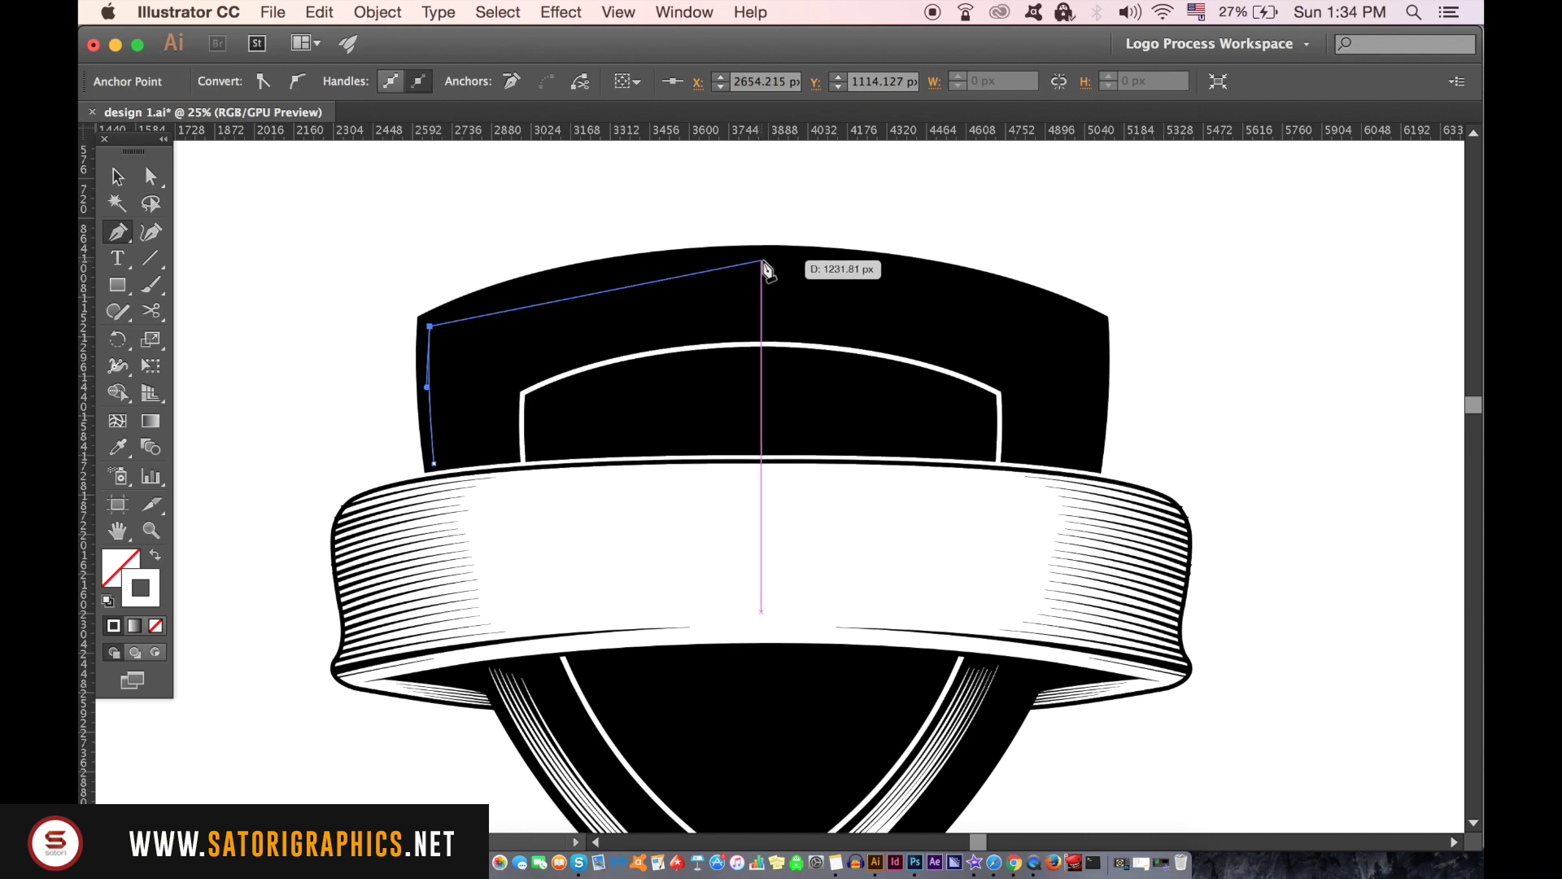
pyautogui.moveTo(762, 259)
pyautogui.mouseDown()
pyautogui.moveTo(930, 248)
pyautogui.moveTo(975, 263)
pyautogui.mouseUp()
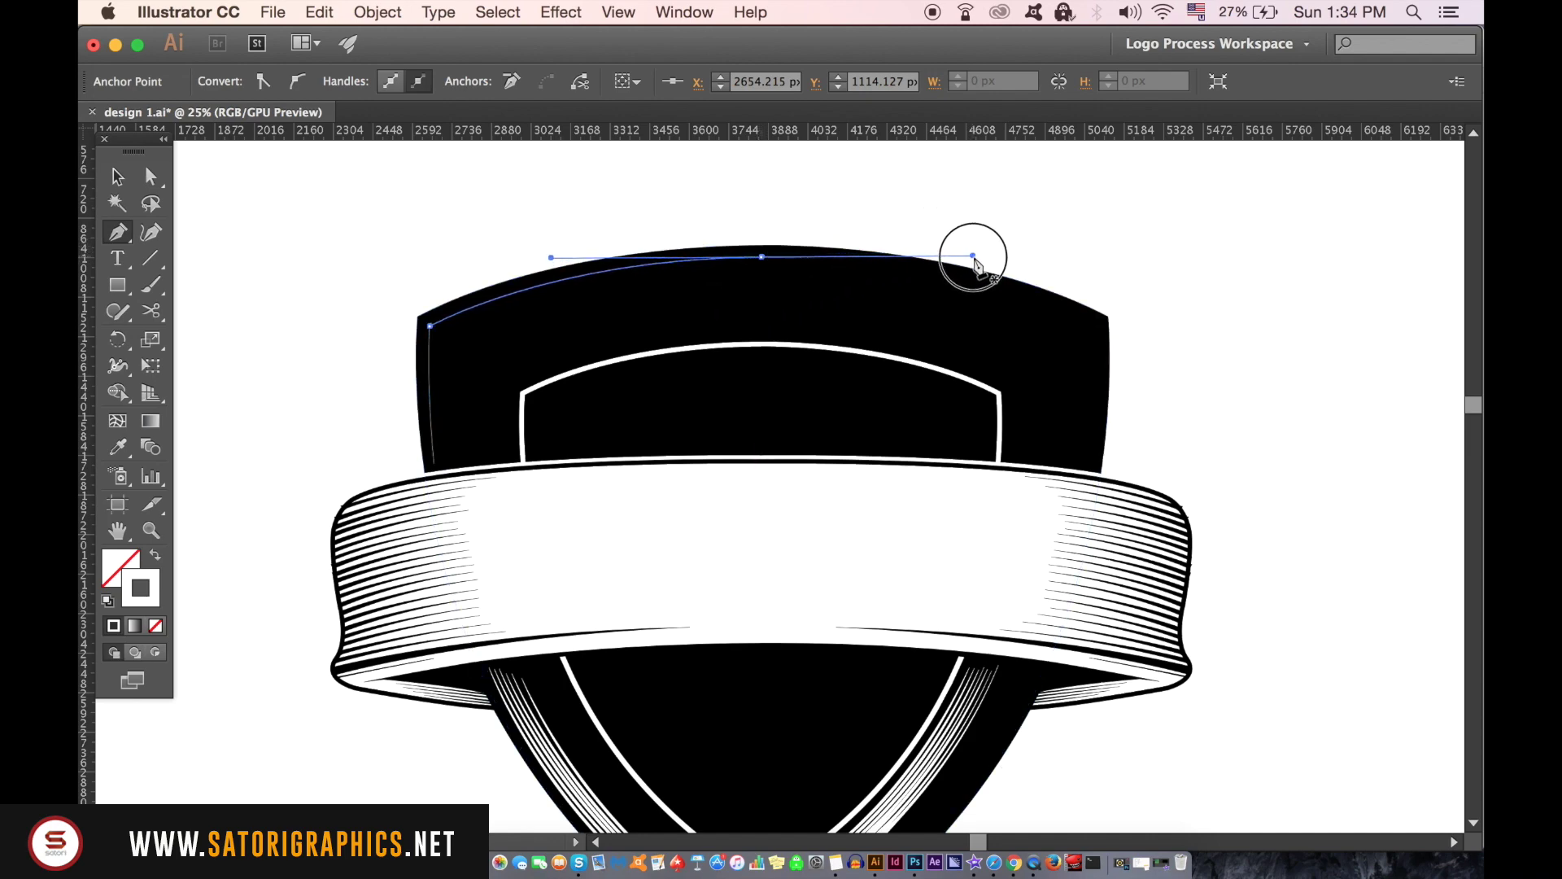
pyautogui.press('v')
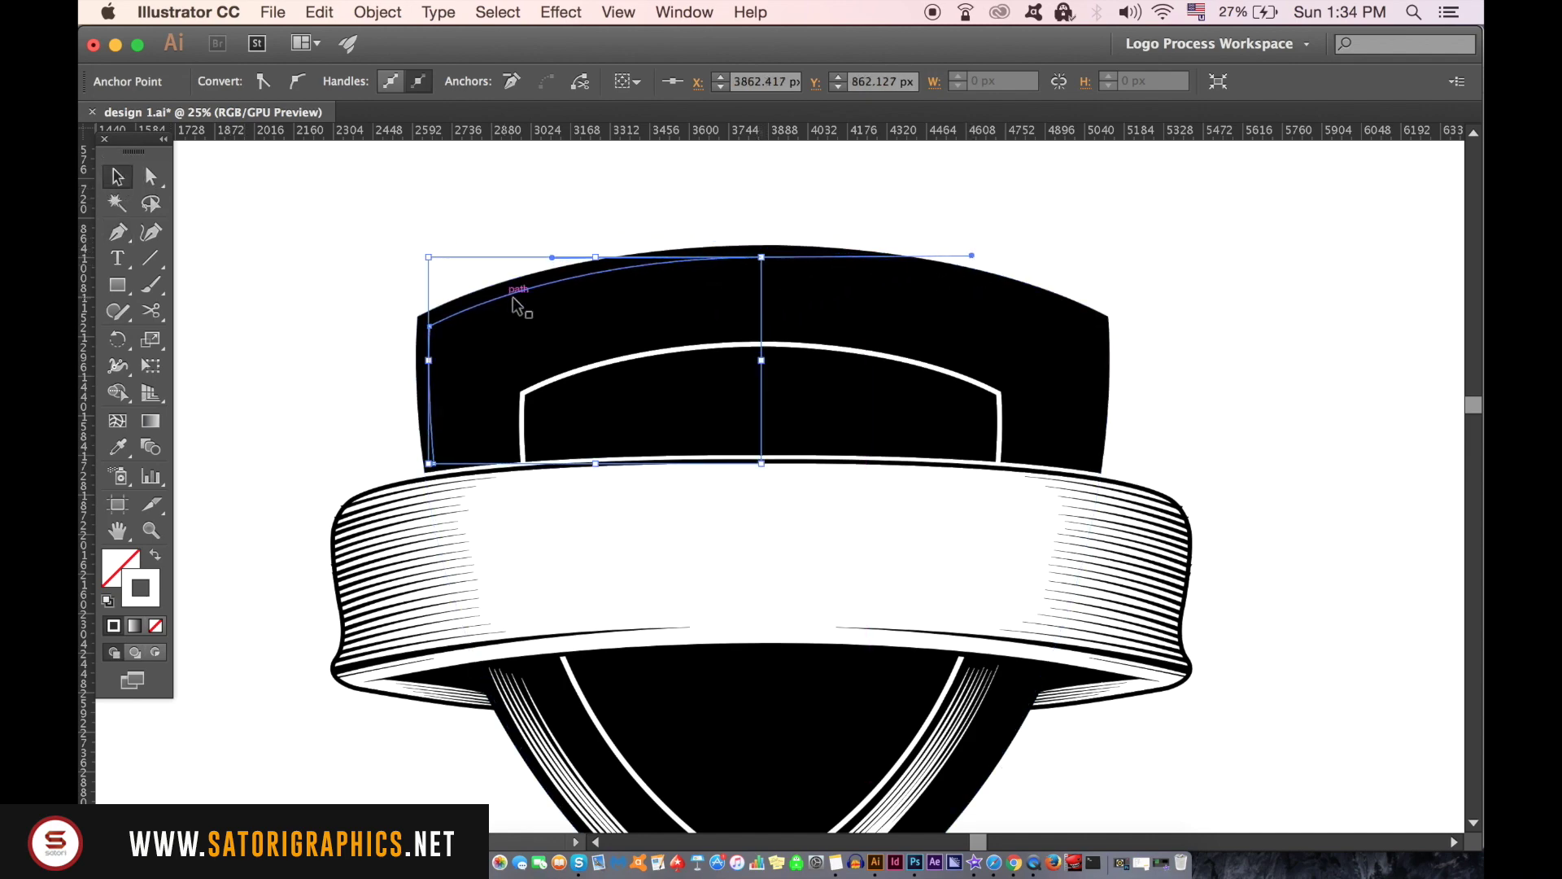
# - Give the highlight path an 8 pt stroke with a tapered Variable Width Profile
pyautogui.click(517, 306)
pyautogui.click(426, 83)
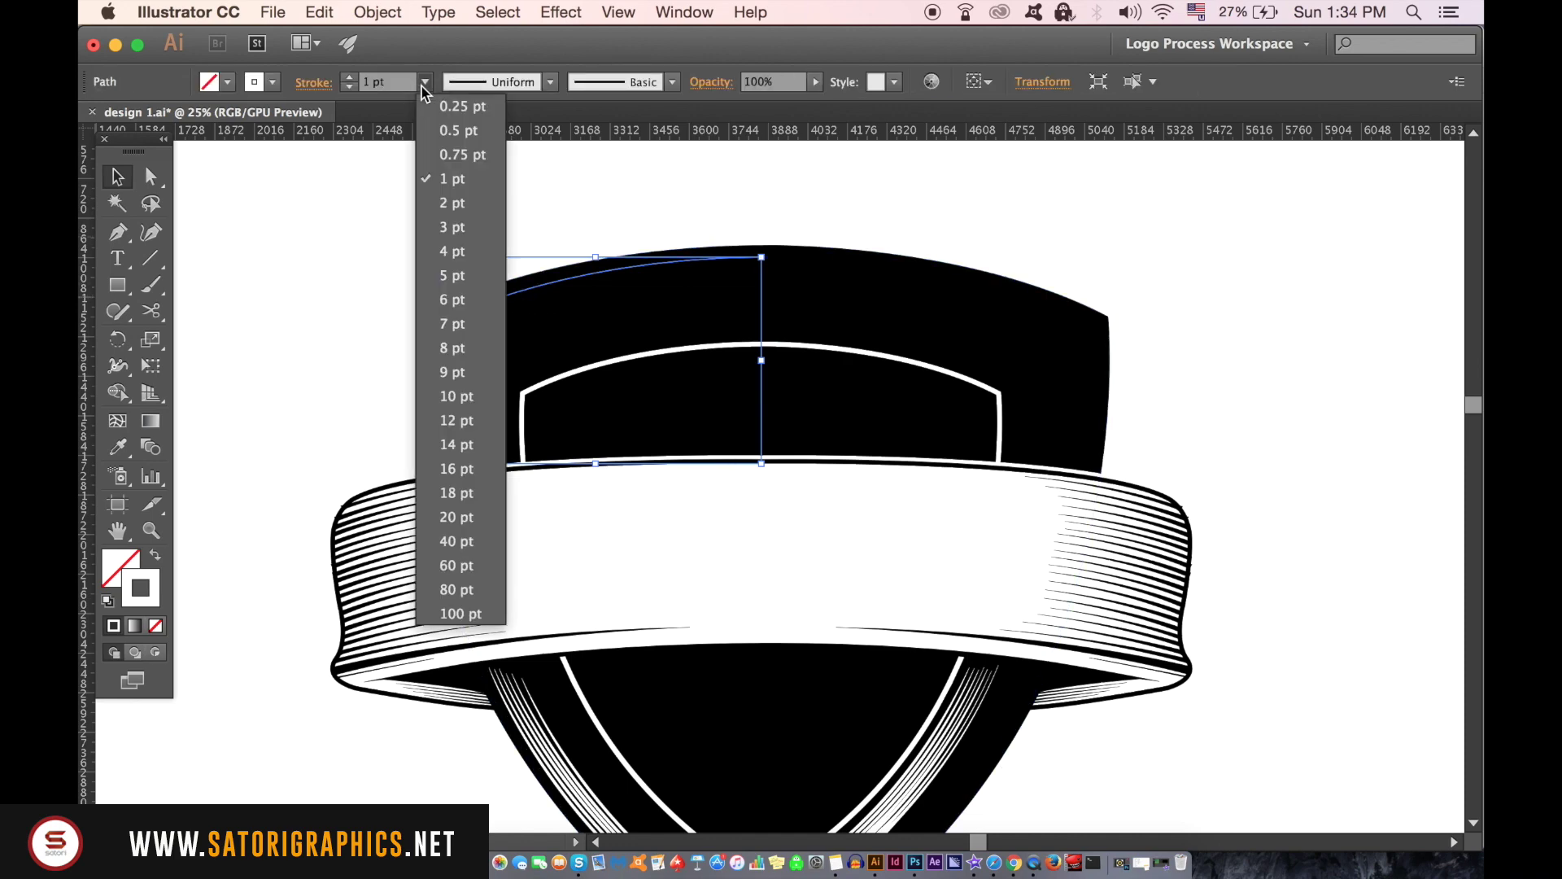
pyautogui.click(462, 347)
pyautogui.click(550, 82)
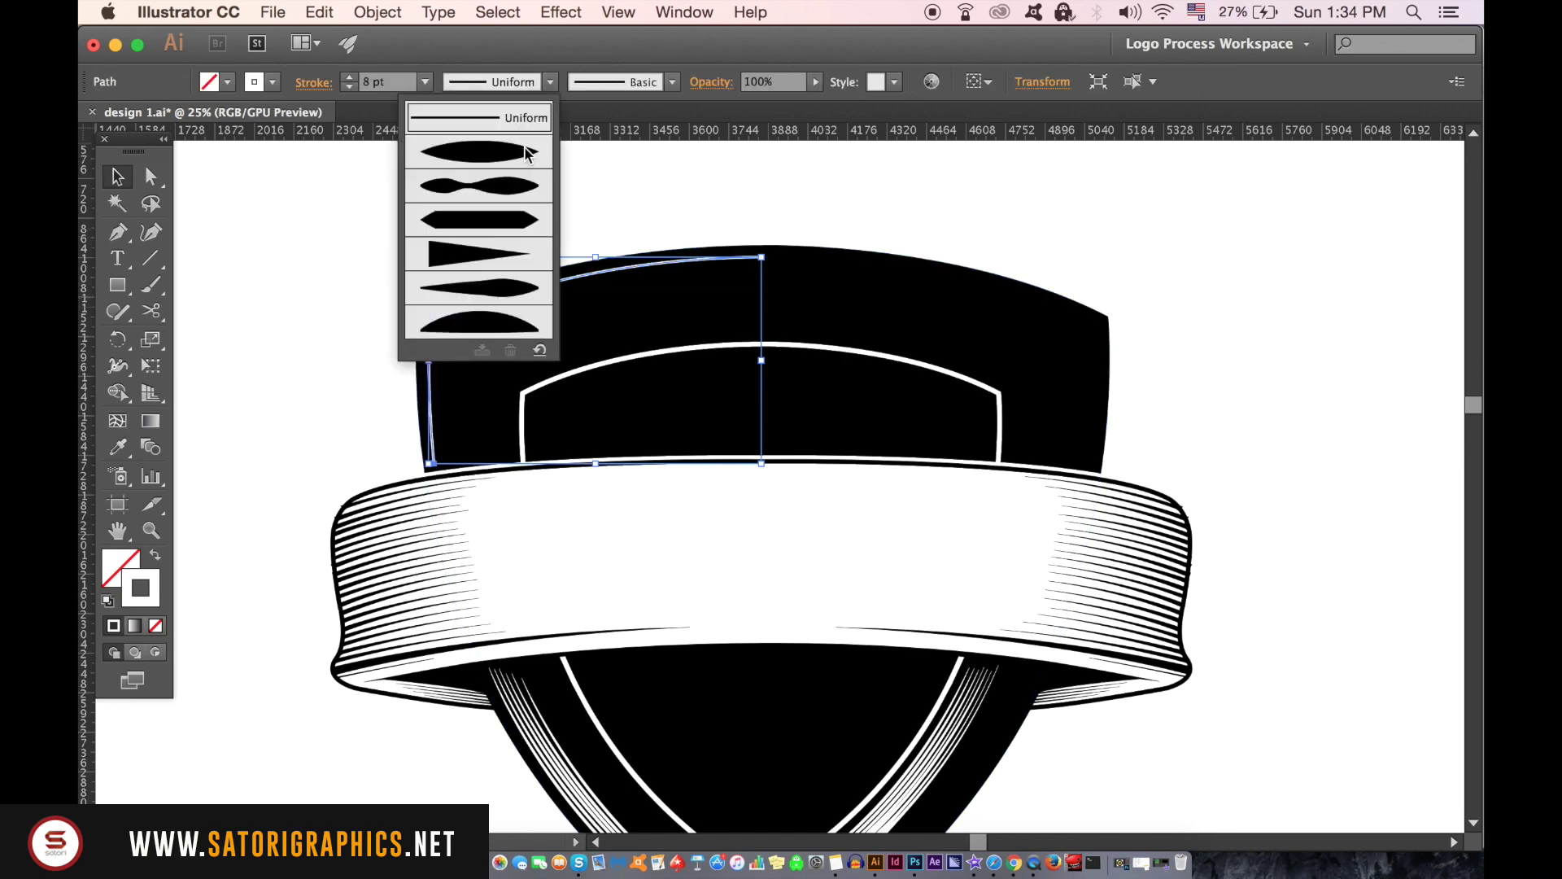
pyautogui.click(507, 167)
pyautogui.click(338, 251)
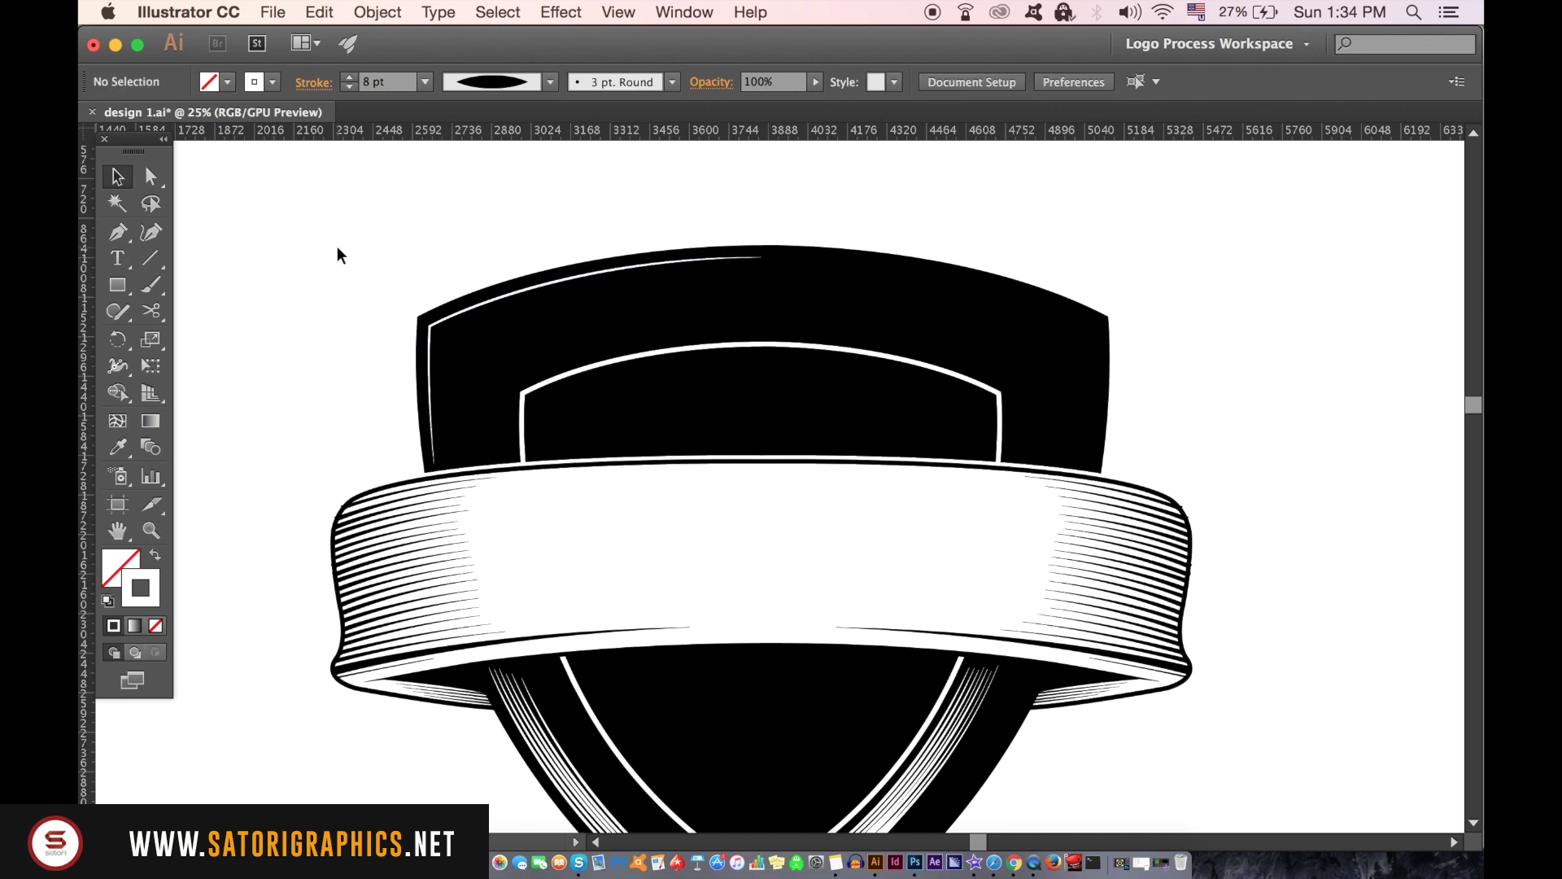
pyautogui.press('super+minus')
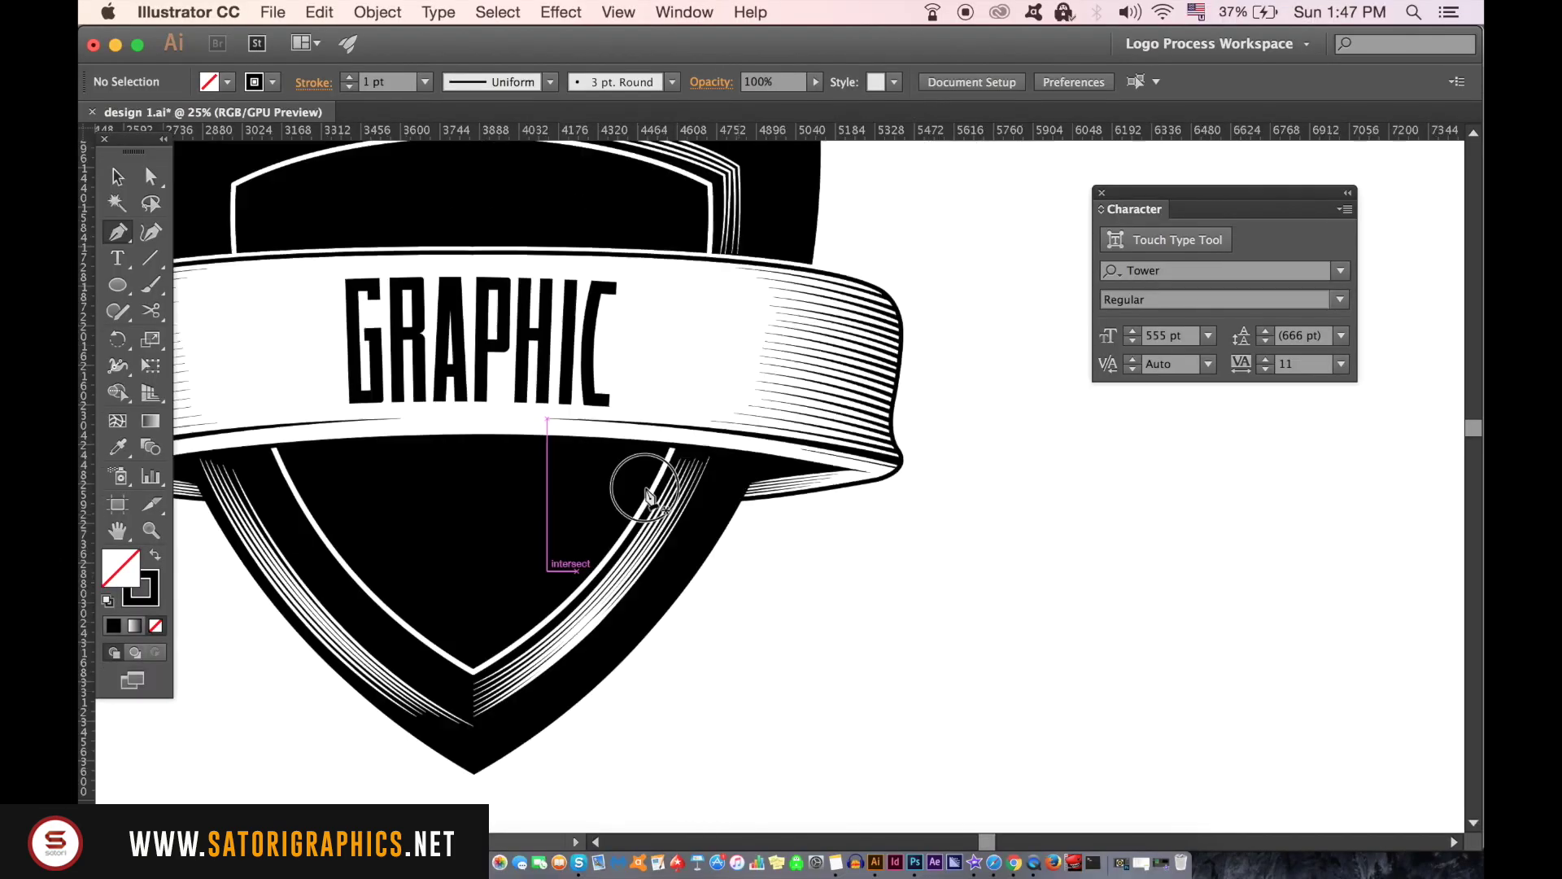
pyautogui.hscroll(3, 646, 488)
pyautogui.scroll(-2, 610, 488)
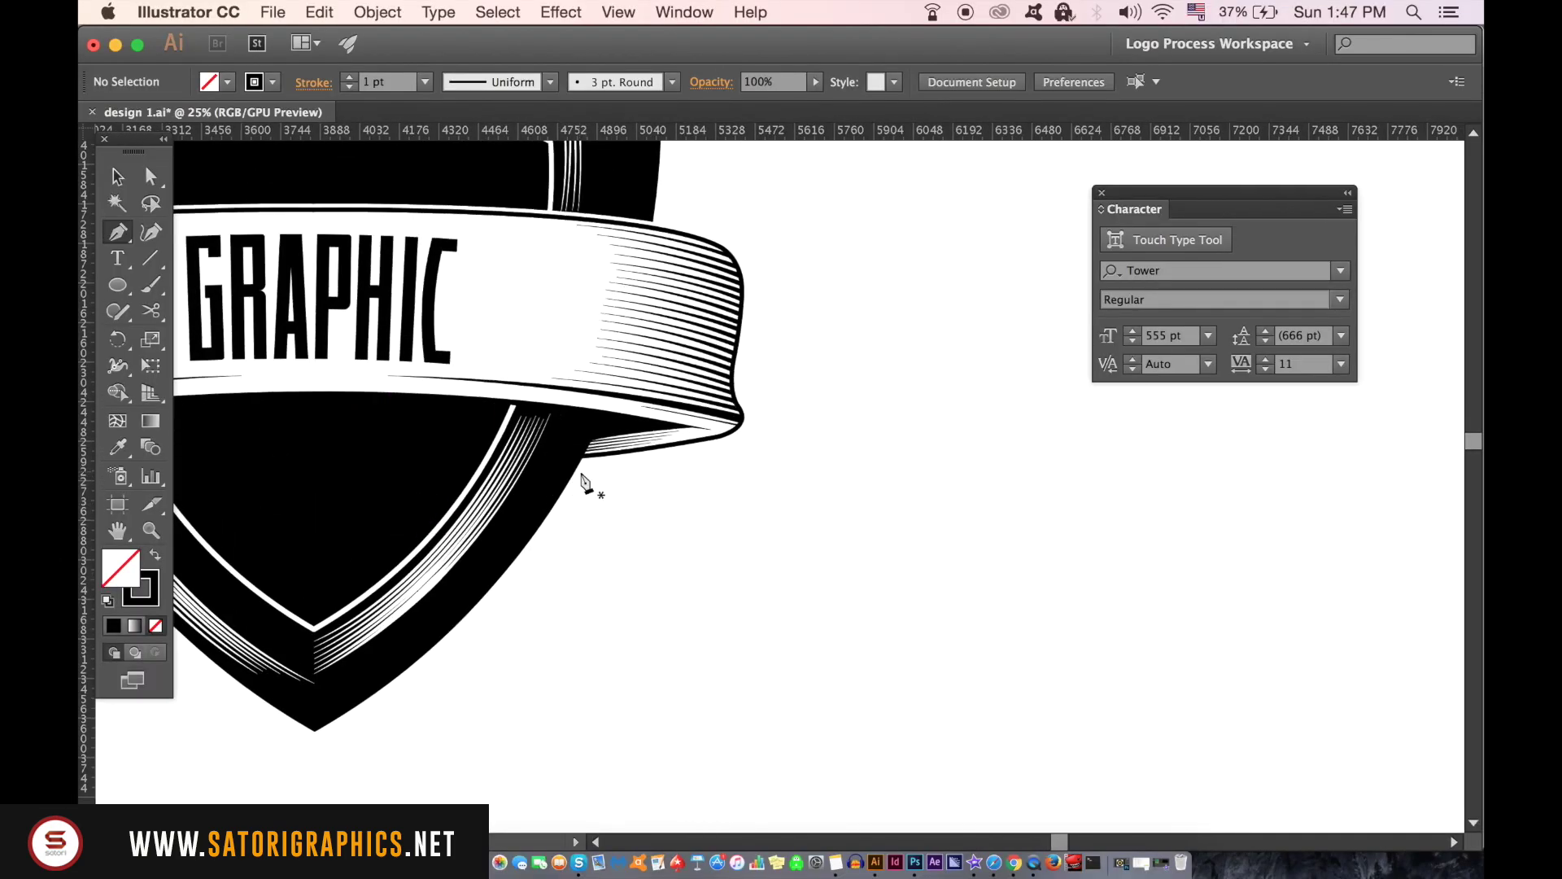
# - Draw a thin diagonal line beside the badge and nudge it slightly right
pyautogui.click(782, 538)
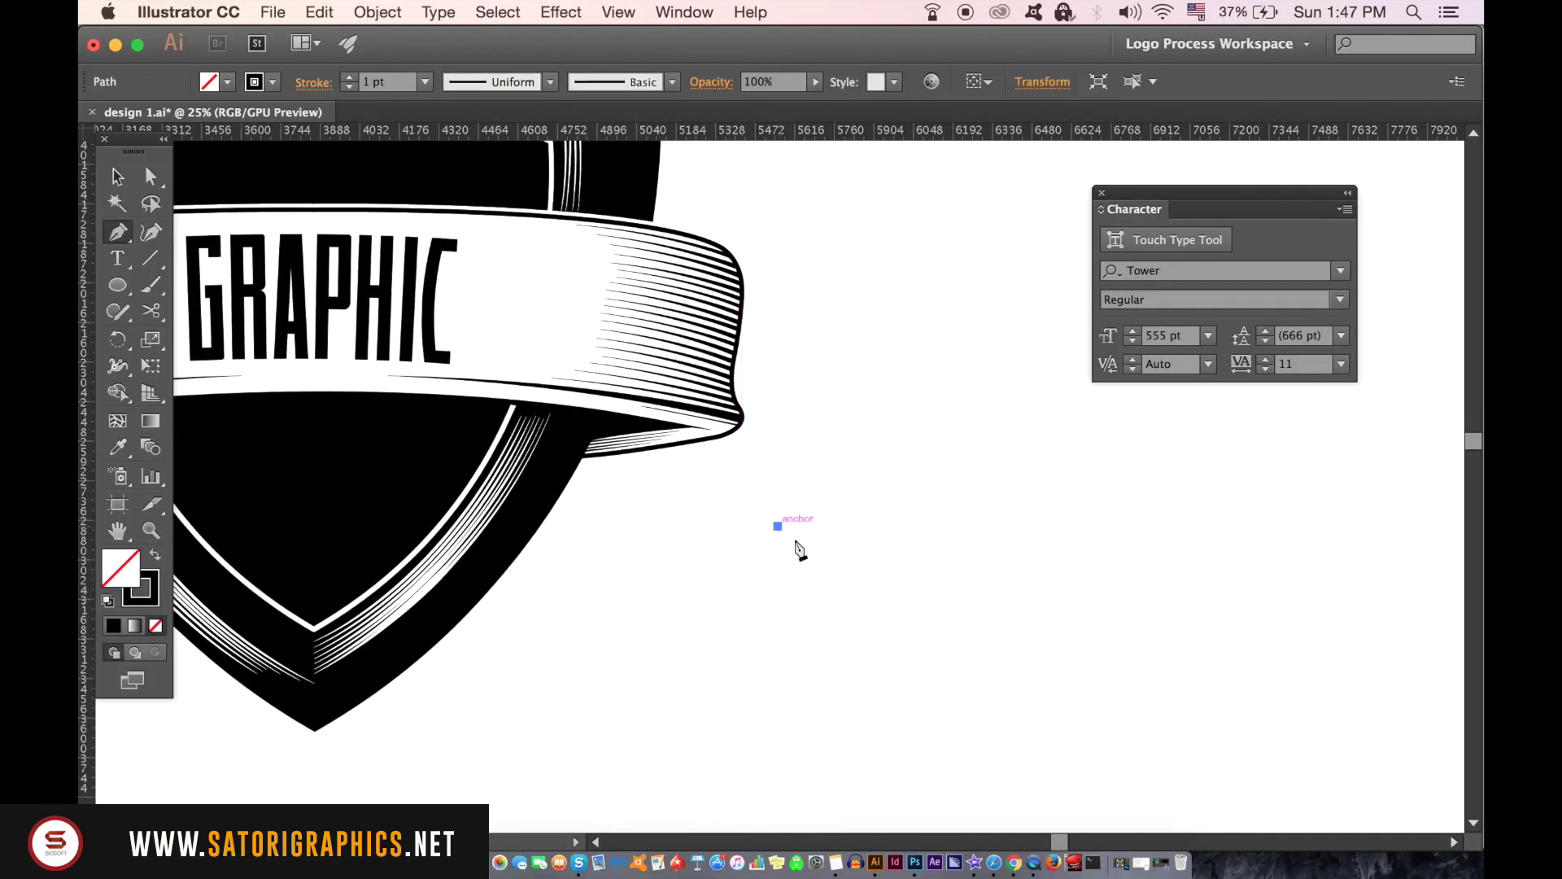
pyautogui.click(899, 647)
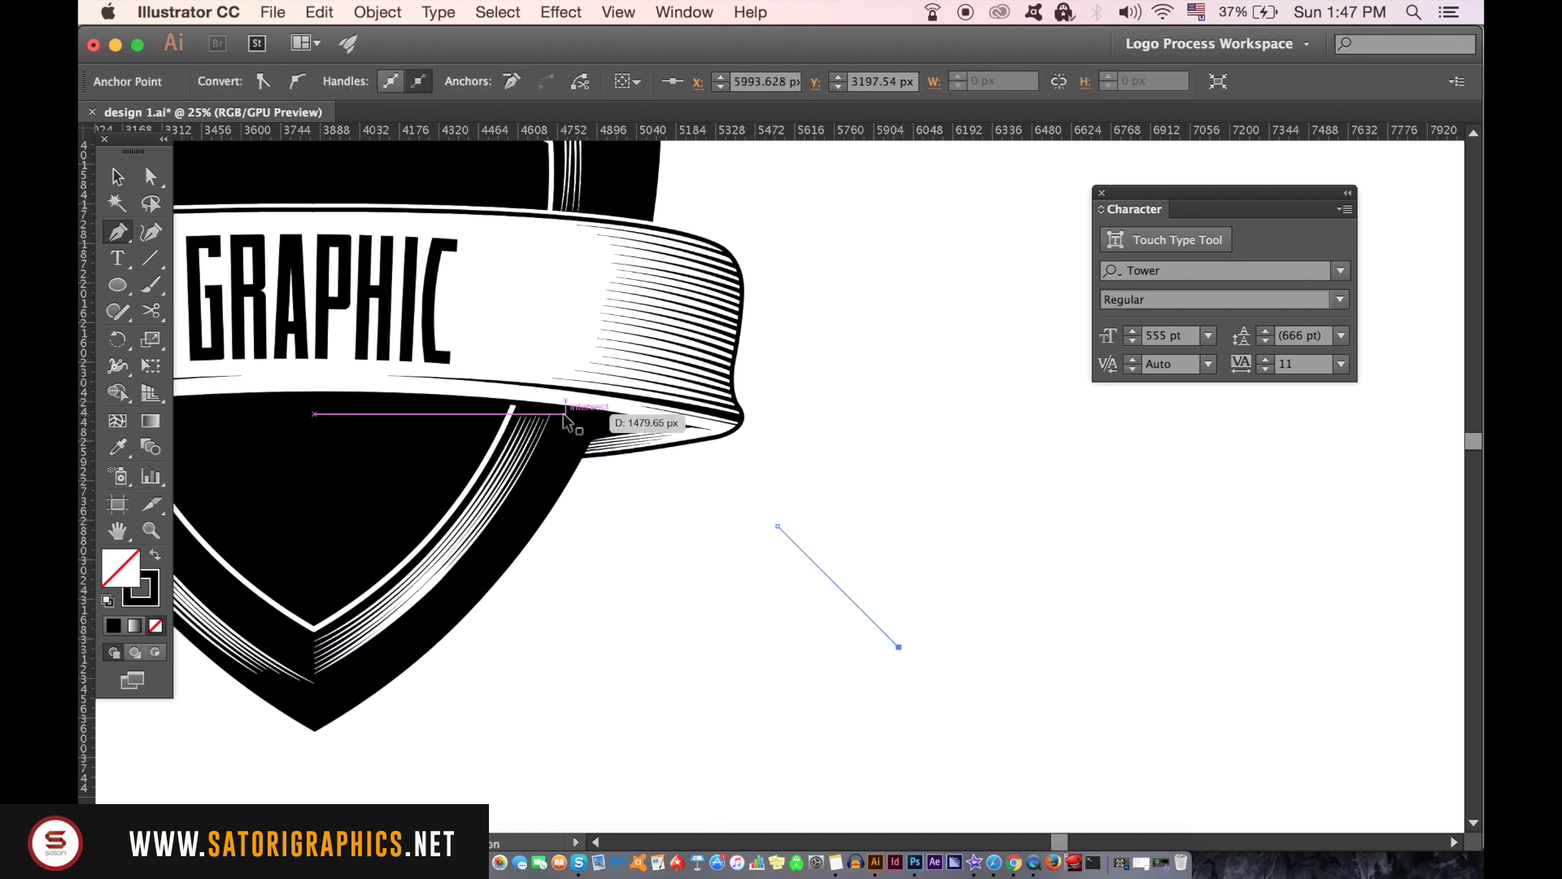
pyautogui.press('v')
pyautogui.hotkey('ctrl', 'shift', 'a')
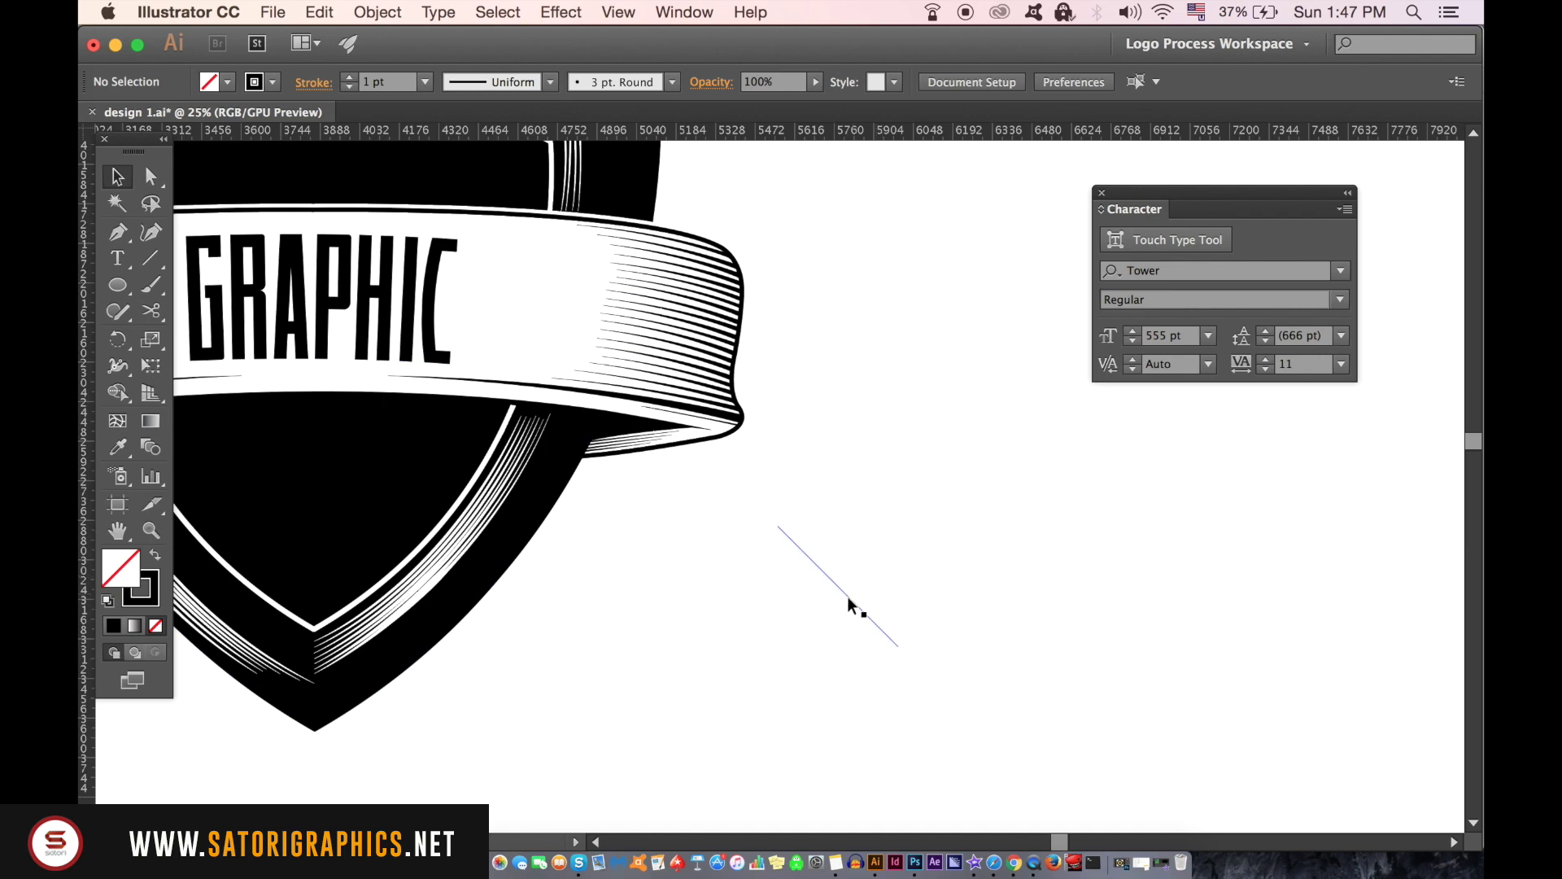
pyautogui.click(850, 607)
pyautogui.moveTo(849, 600); pyautogui.dragTo(906, 603)
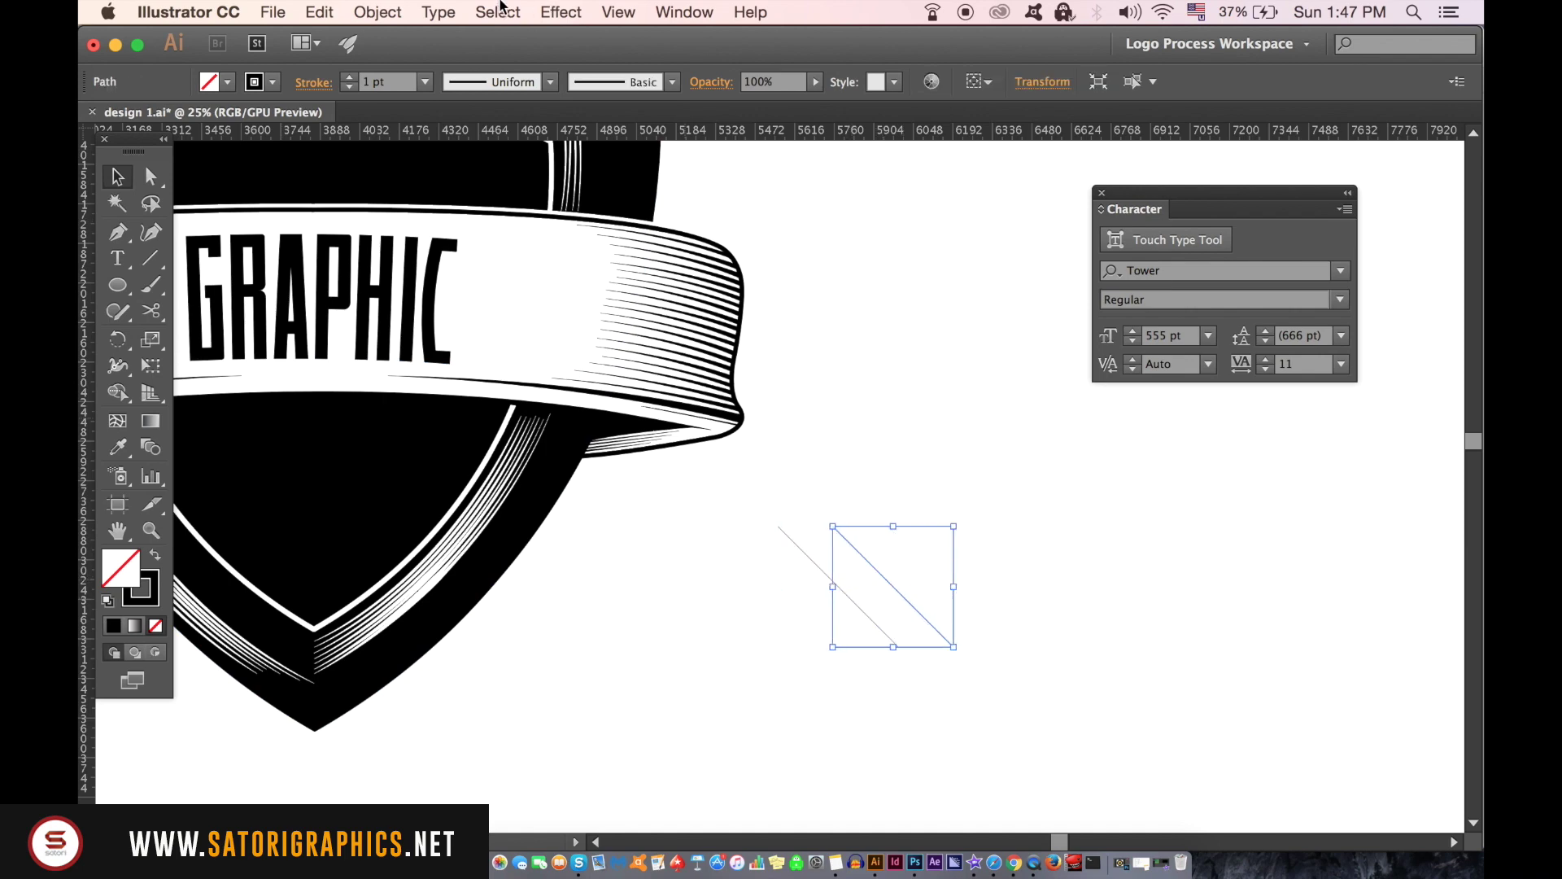
# - Reflect the line vertically at 90° as a copy to make a crossing line
pyautogui.click(499, 10)
pyautogui.moveTo(402, 38)
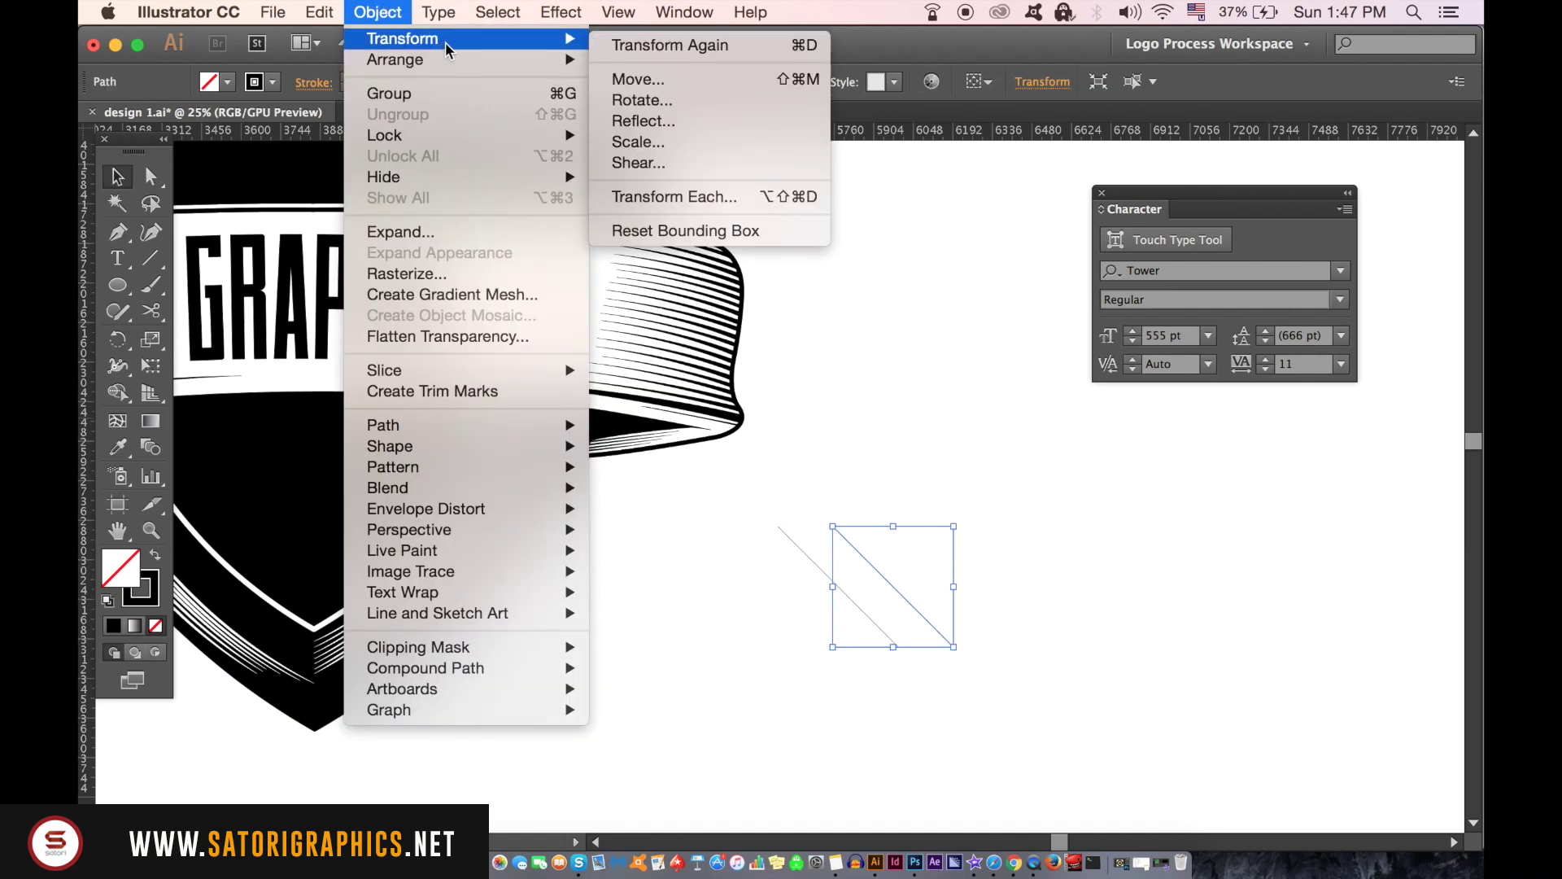
pyautogui.click(700, 120)
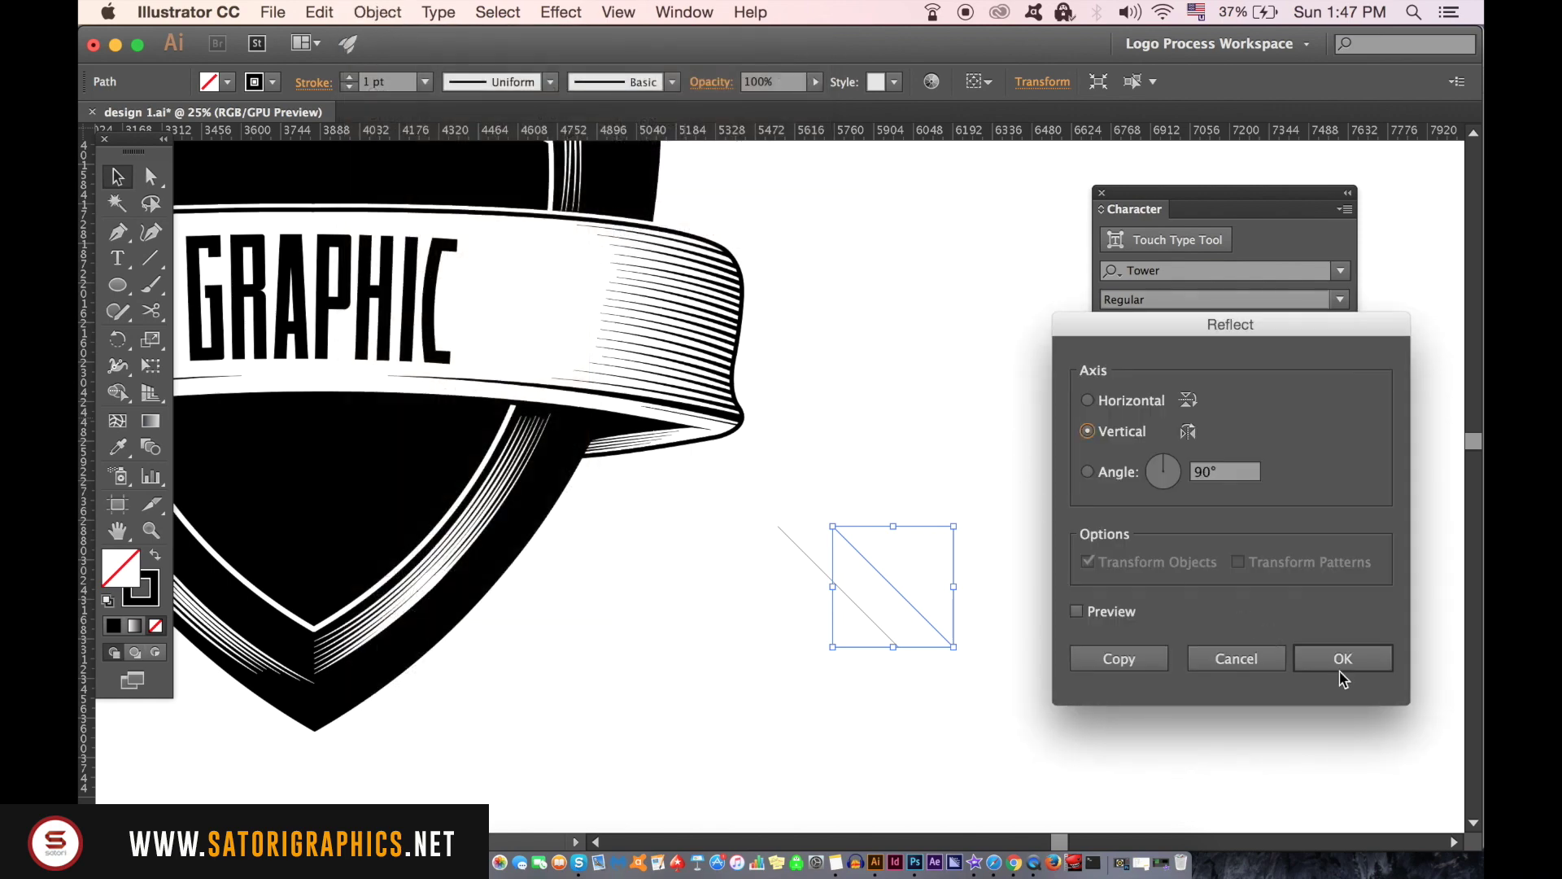
pyautogui.click(1342, 665)
# - Align both lines on their horizontal centres to form a symmetric X
pyautogui.click(963, 561)
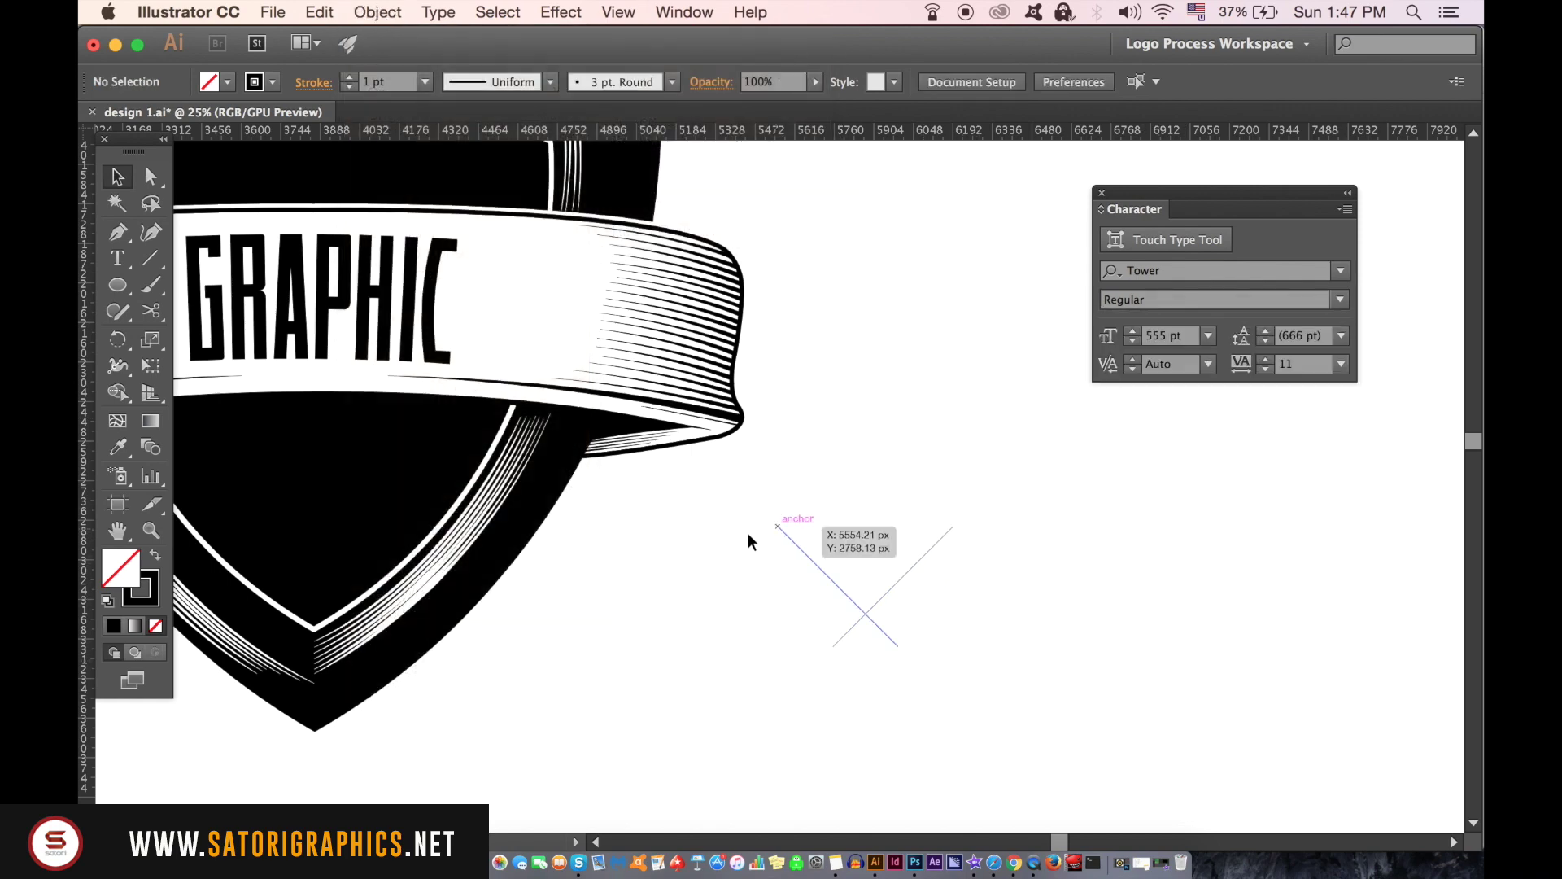
pyautogui.moveTo(748, 540); pyautogui.dragTo(941, 627)
pyautogui.click(973, 82)
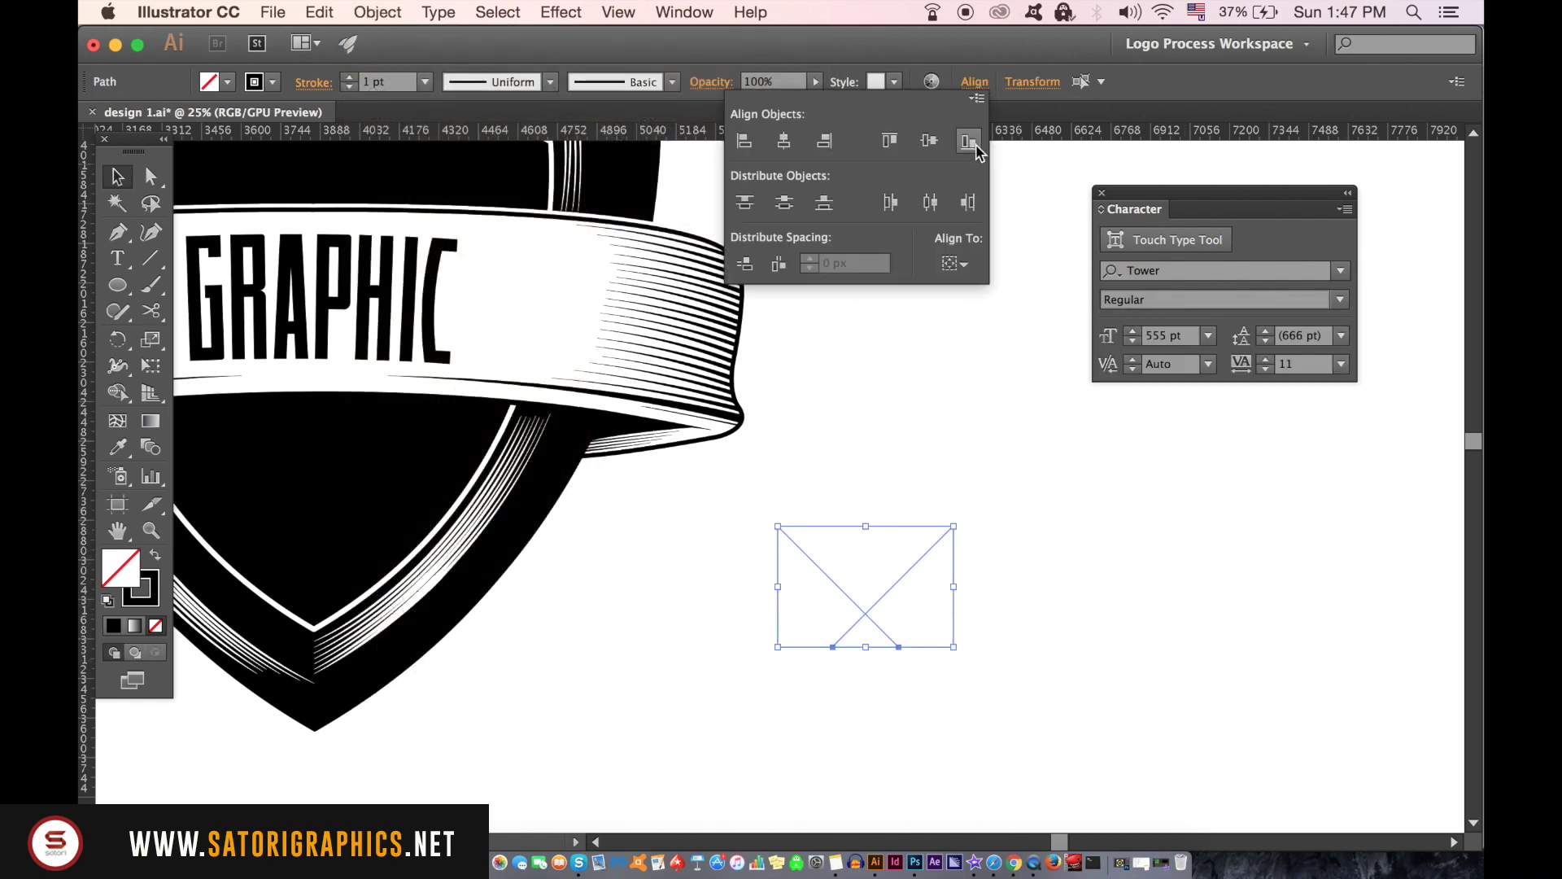
pyautogui.click(786, 143)
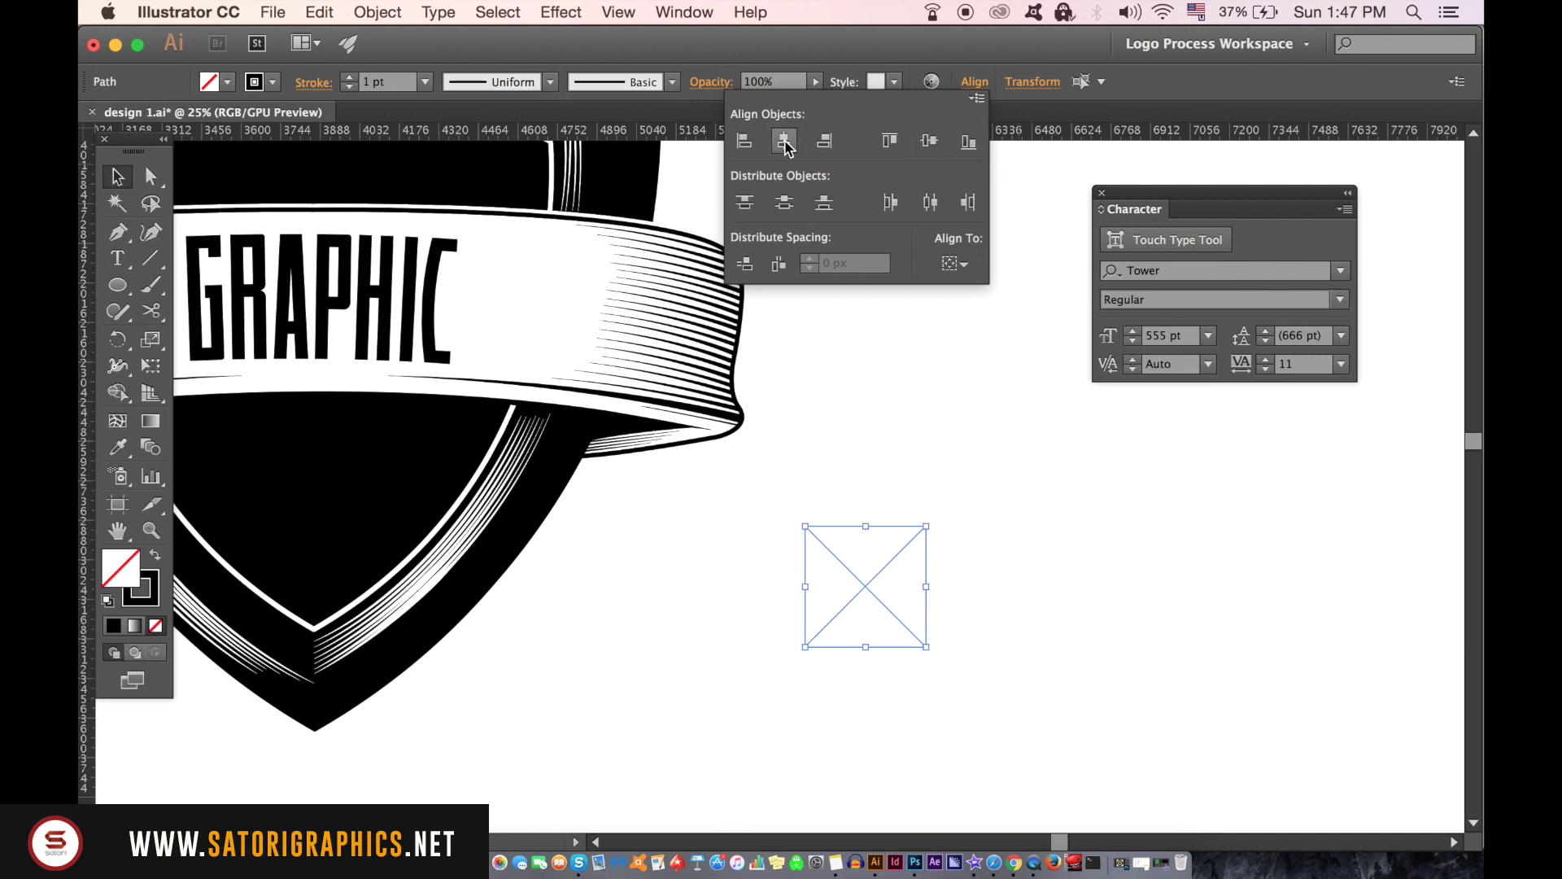
pyautogui.click(1058, 463)
pyautogui.click(997, 458)
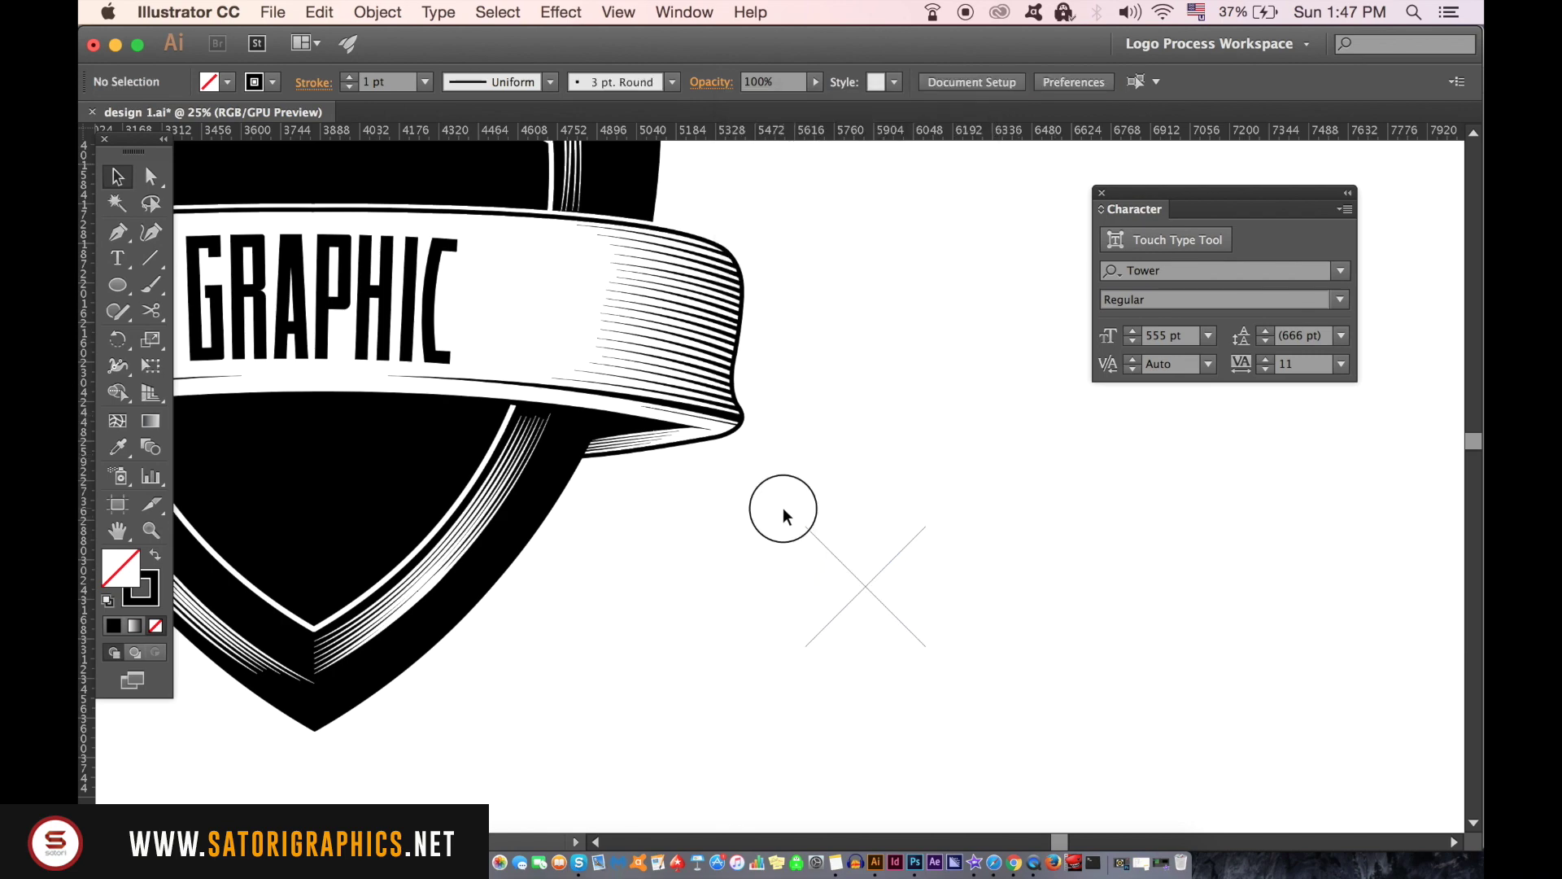
pyautogui.scroll(1, 785, 515)
pyautogui.hscroll(3, 715, 499)
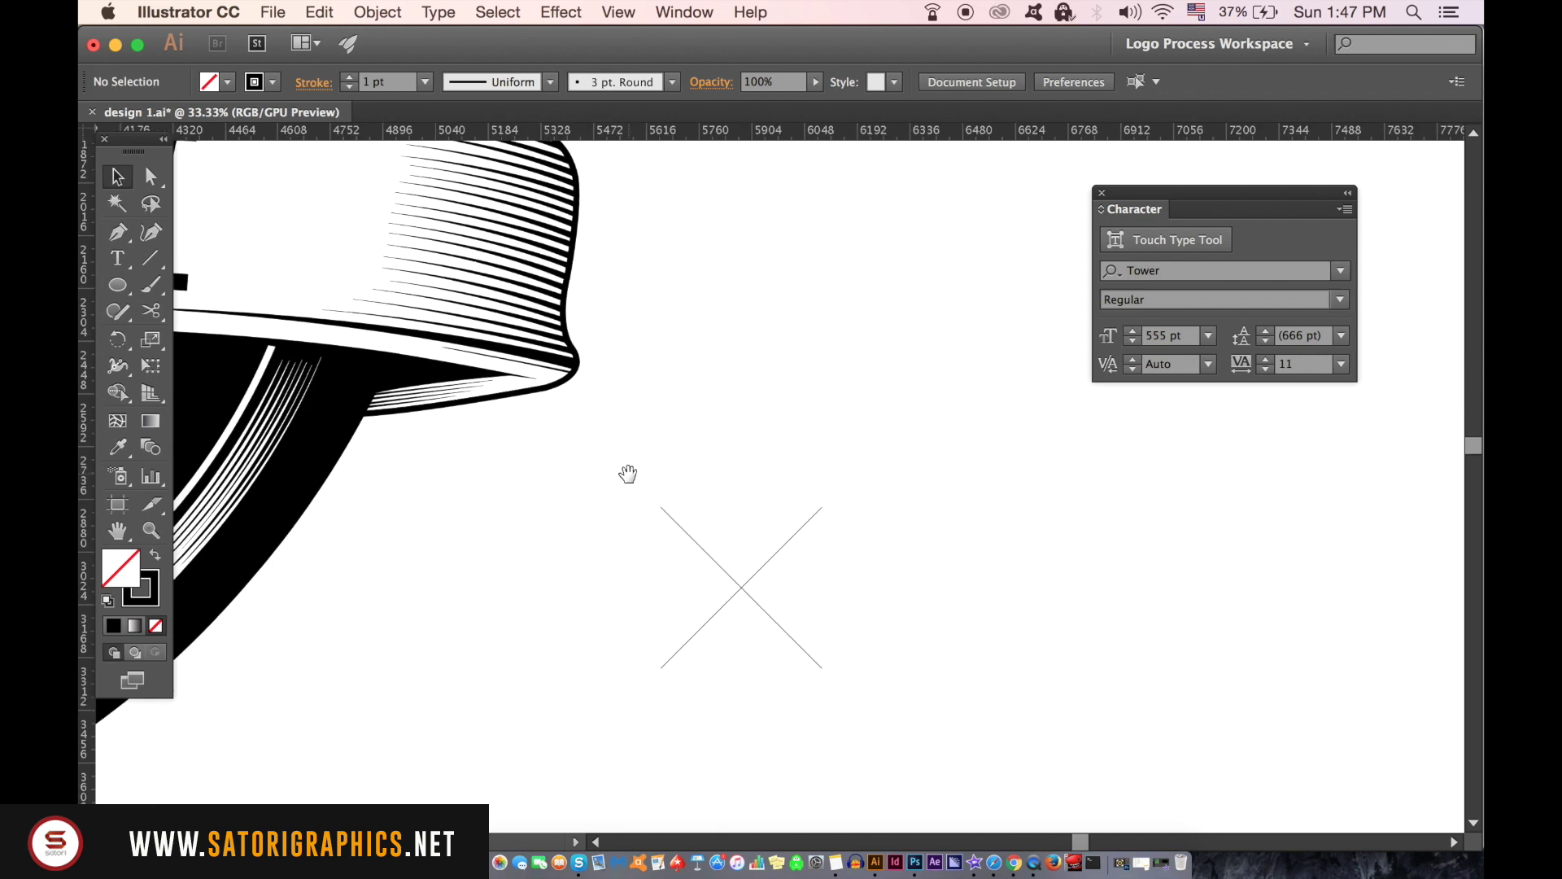
# - Type the numeral 2 and set it in Trajan Pro 3 at 72 pt
pyautogui.click(118, 258)
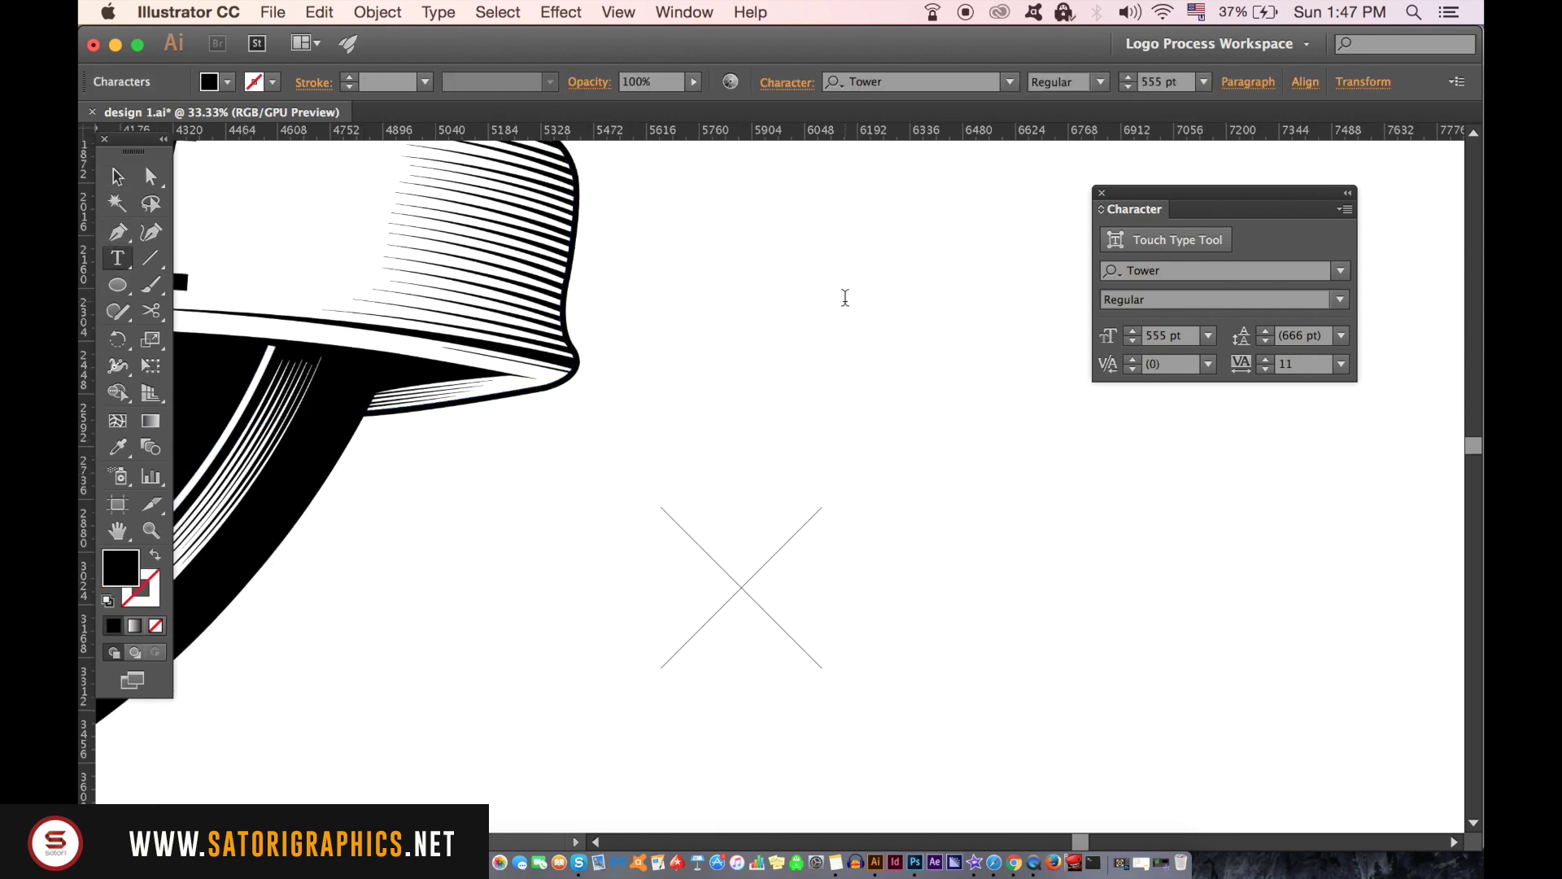
pyautogui.write('2')
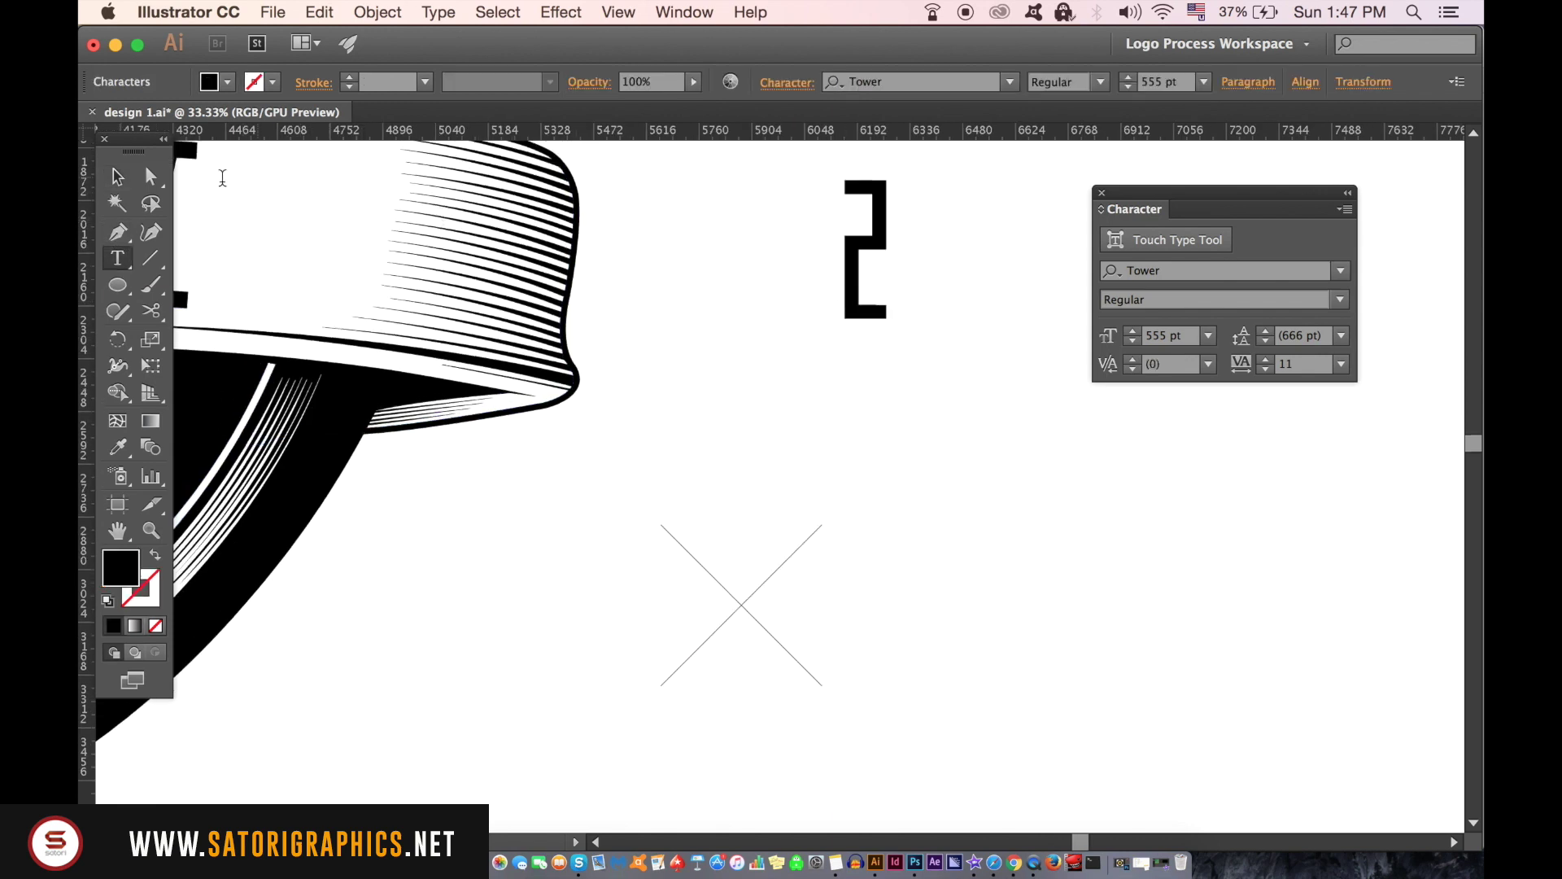
pyautogui.click(118, 178)
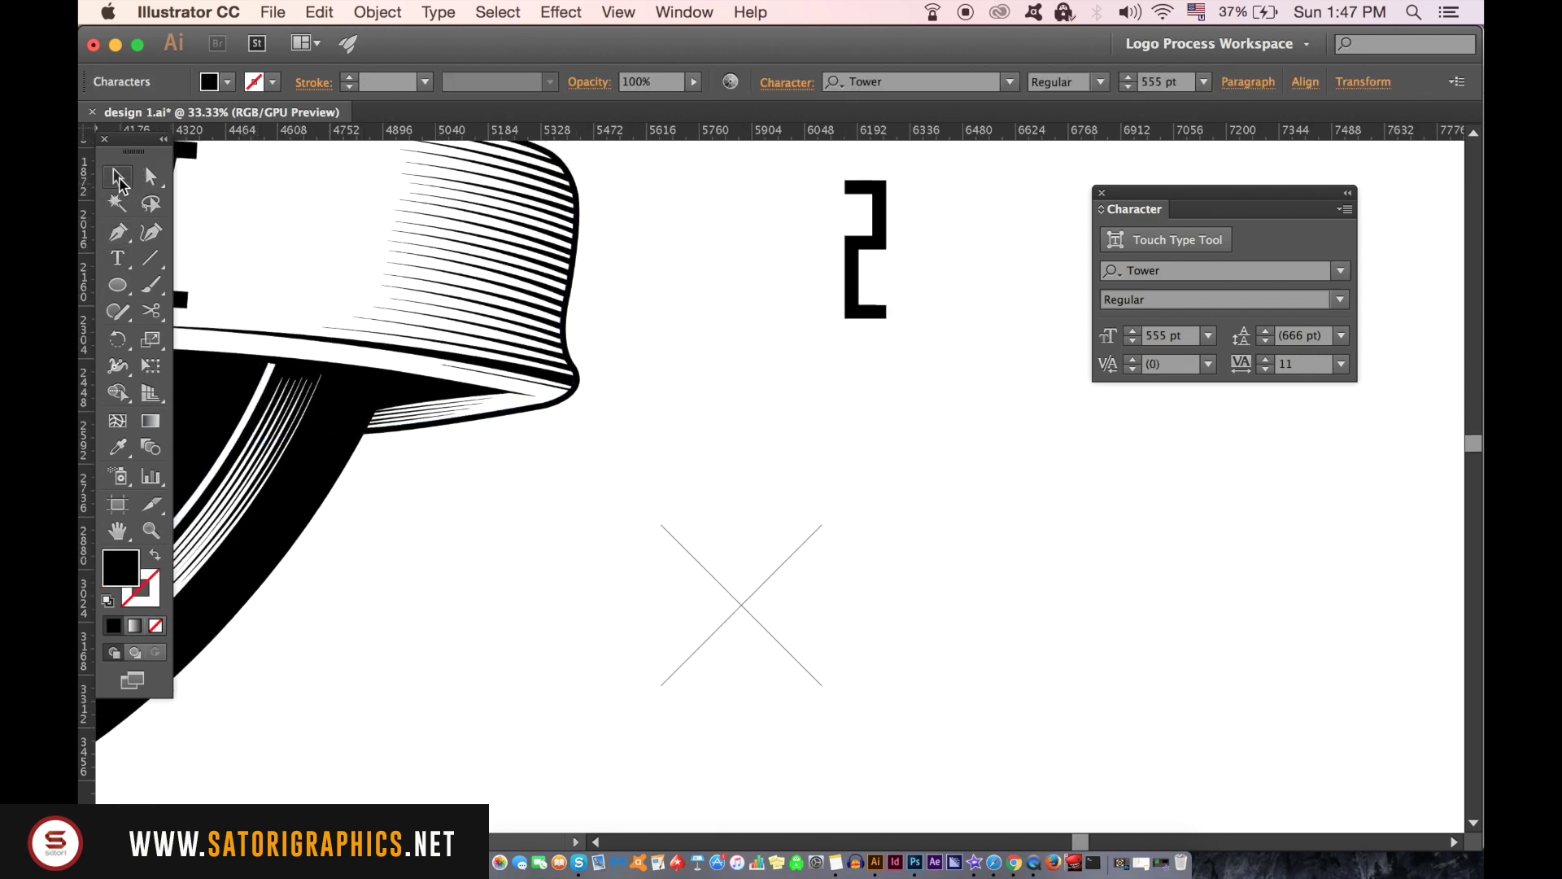
pyautogui.click(1209, 339)
pyautogui.click(1233, 729)
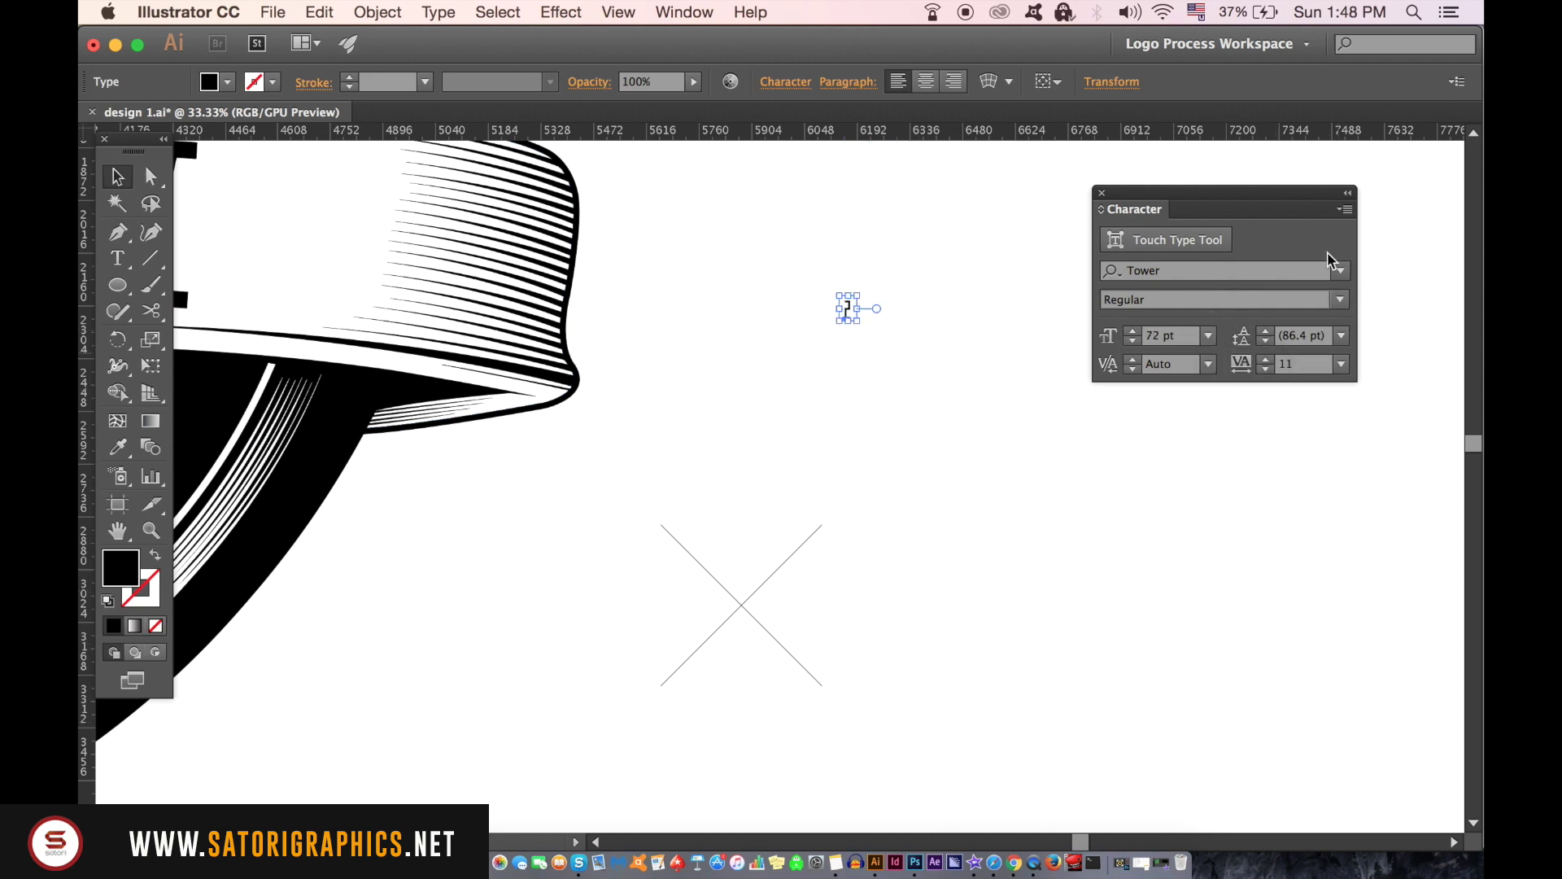
pyautogui.click(1337, 270)
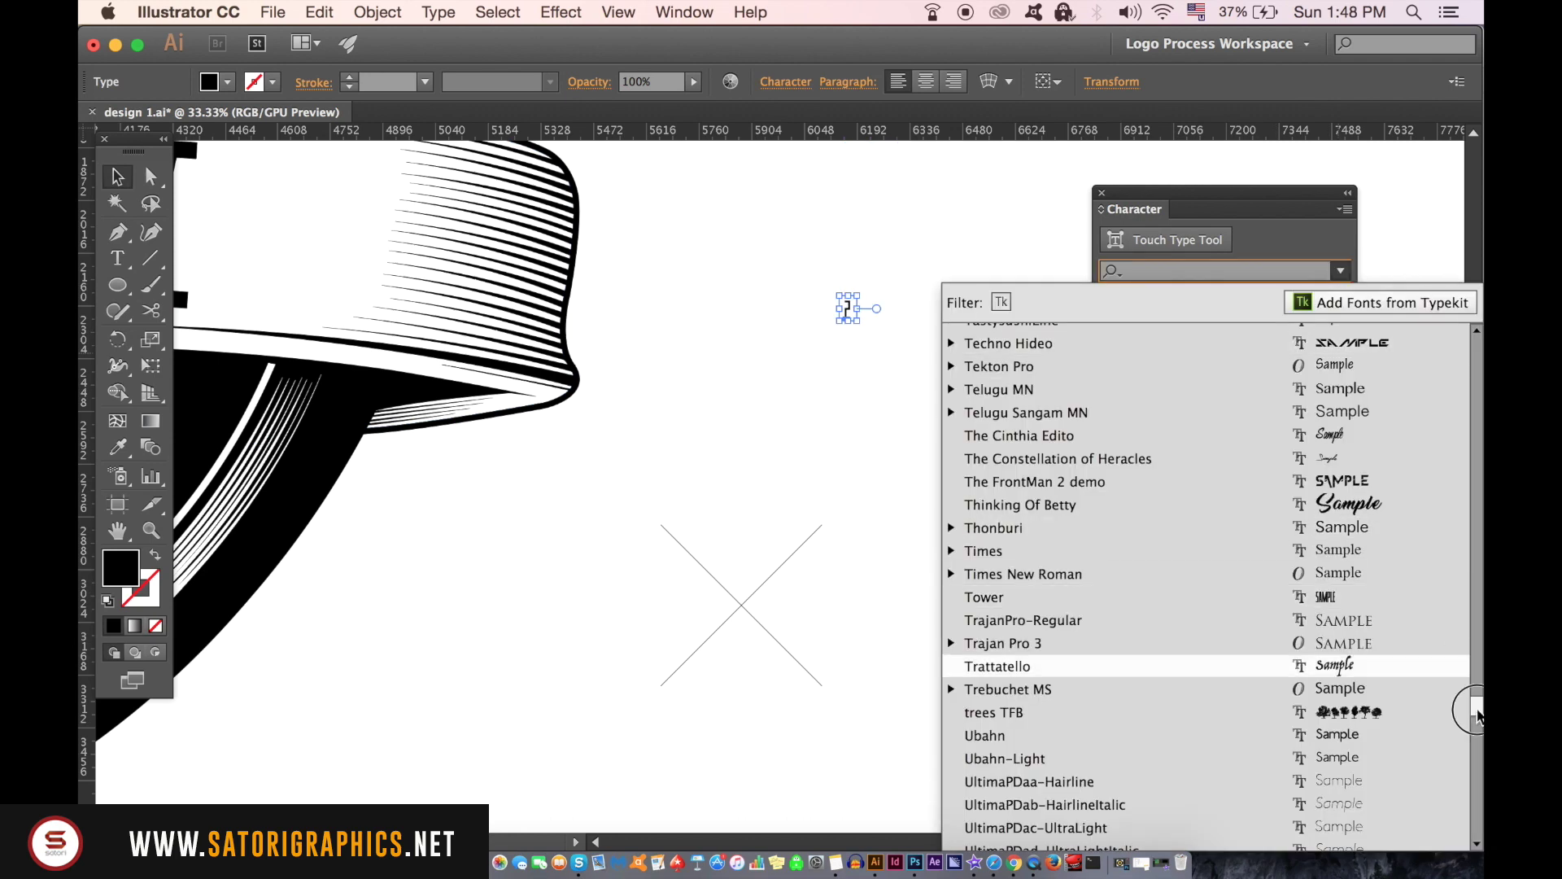
pyautogui.moveTo(1476, 715); pyautogui.dragTo(1470, 706)
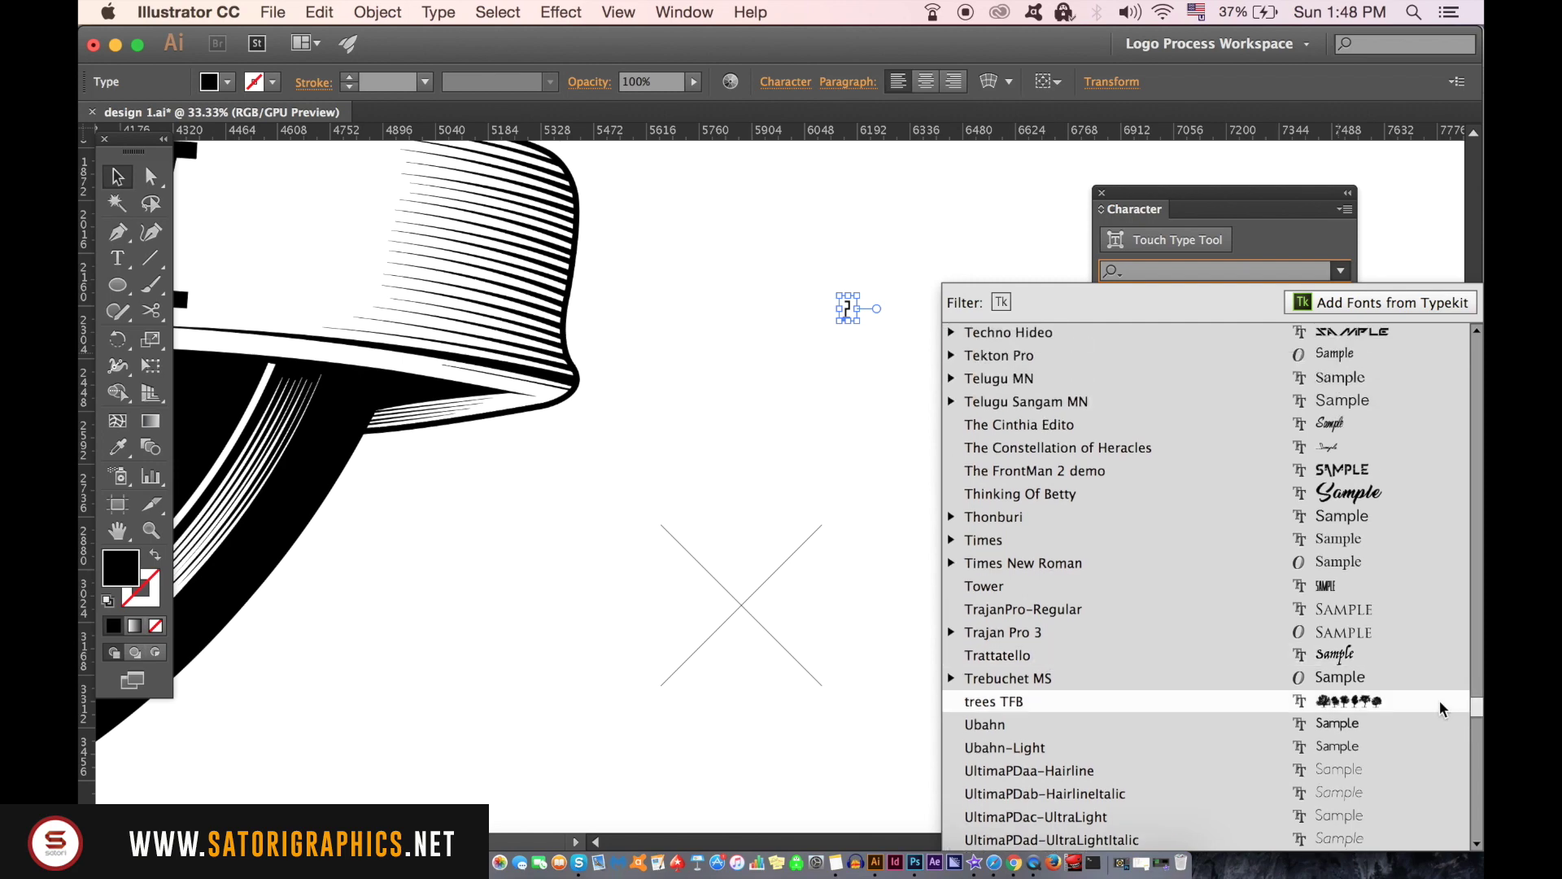
pyautogui.click(1182, 633)
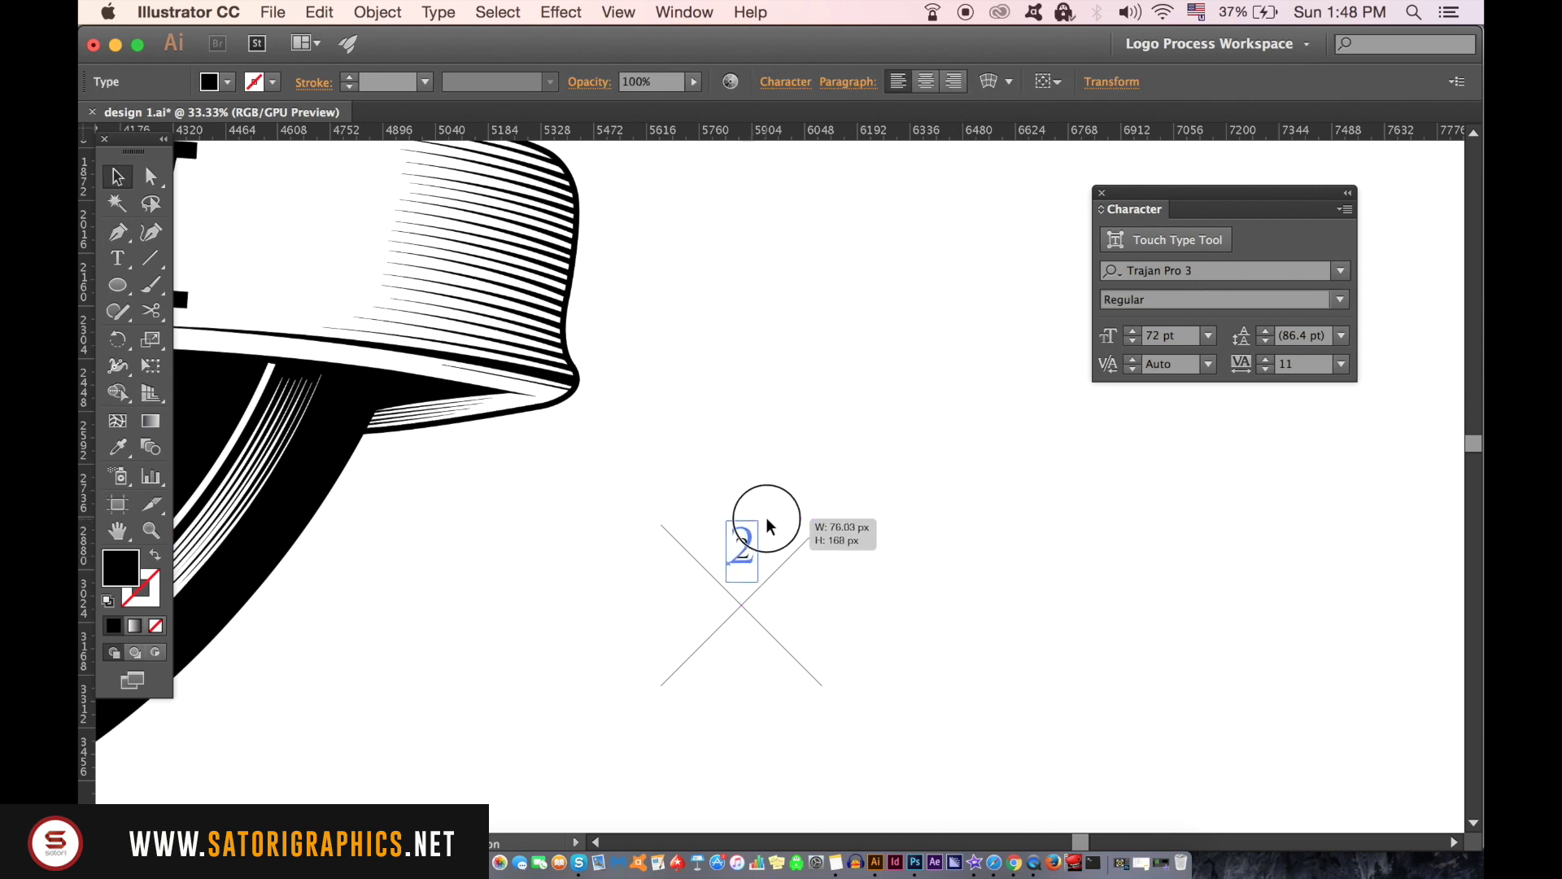
# - Place the 2 in the X's top gap and retype copies as 0, 1 and 7
pyautogui.moveTo(741, 545)
pyautogui.mouseDown()
pyautogui.moveTo(808, 607)
pyautogui.moveTo(750, 668)
pyautogui.moveTo(679, 616)
pyautogui.mouseUp()
pyautogui.doubleClick(808, 607)
pyautogui.write('0')
pyautogui.click(119, 176)
pyautogui.doubleClick(740, 663)
pyautogui.write('1')
pyautogui.click(119, 178)
pyautogui.doubleClick(680, 607)
pyautogui.write('7')
pyautogui.click(118, 176)
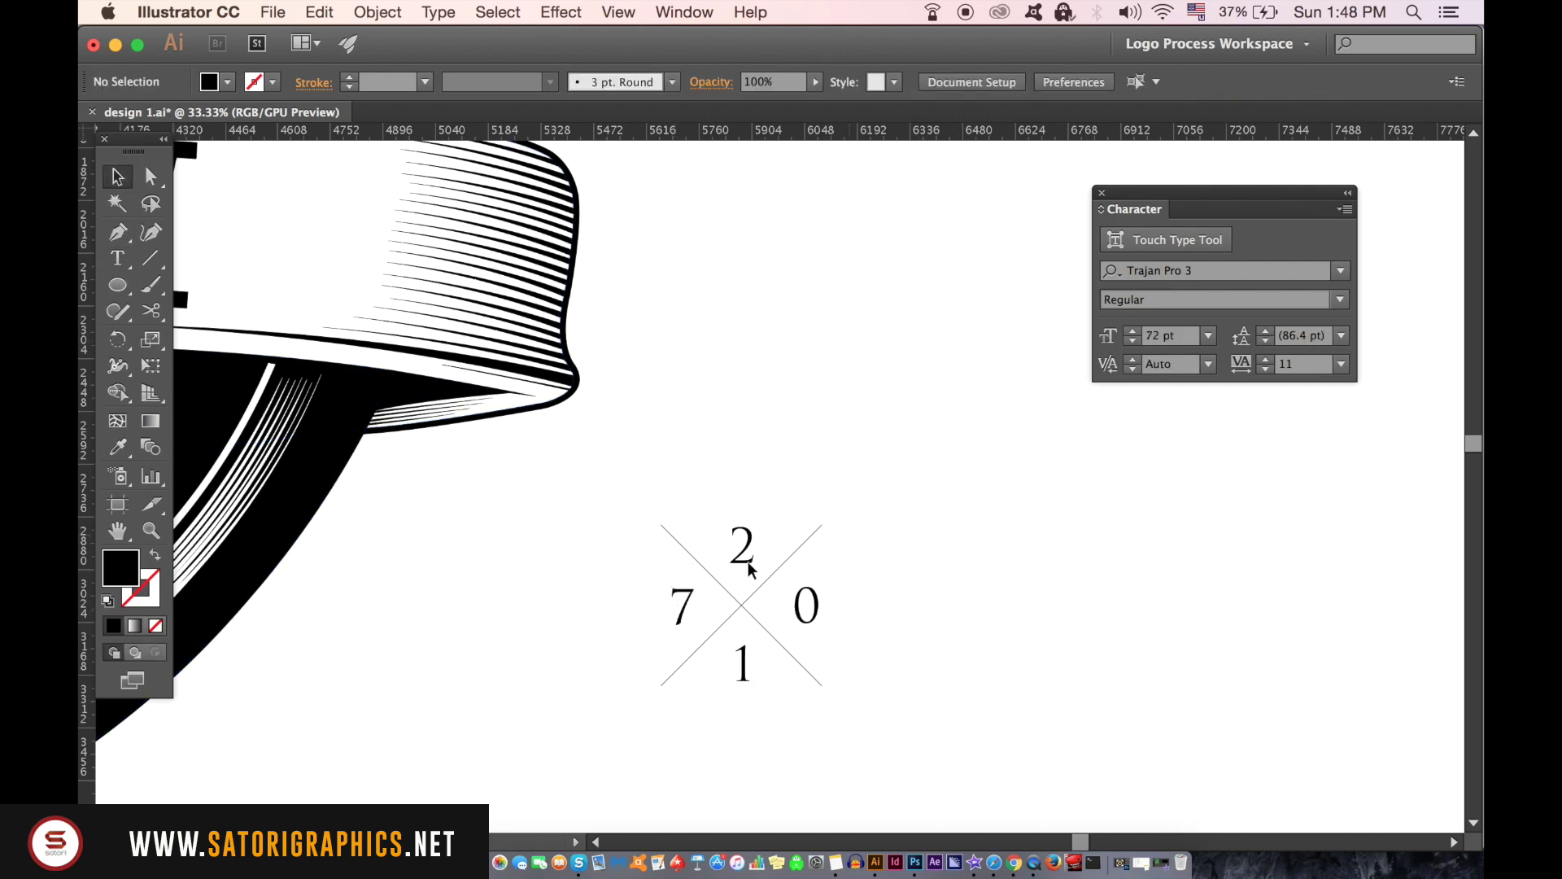
pyautogui.click(799, 616)
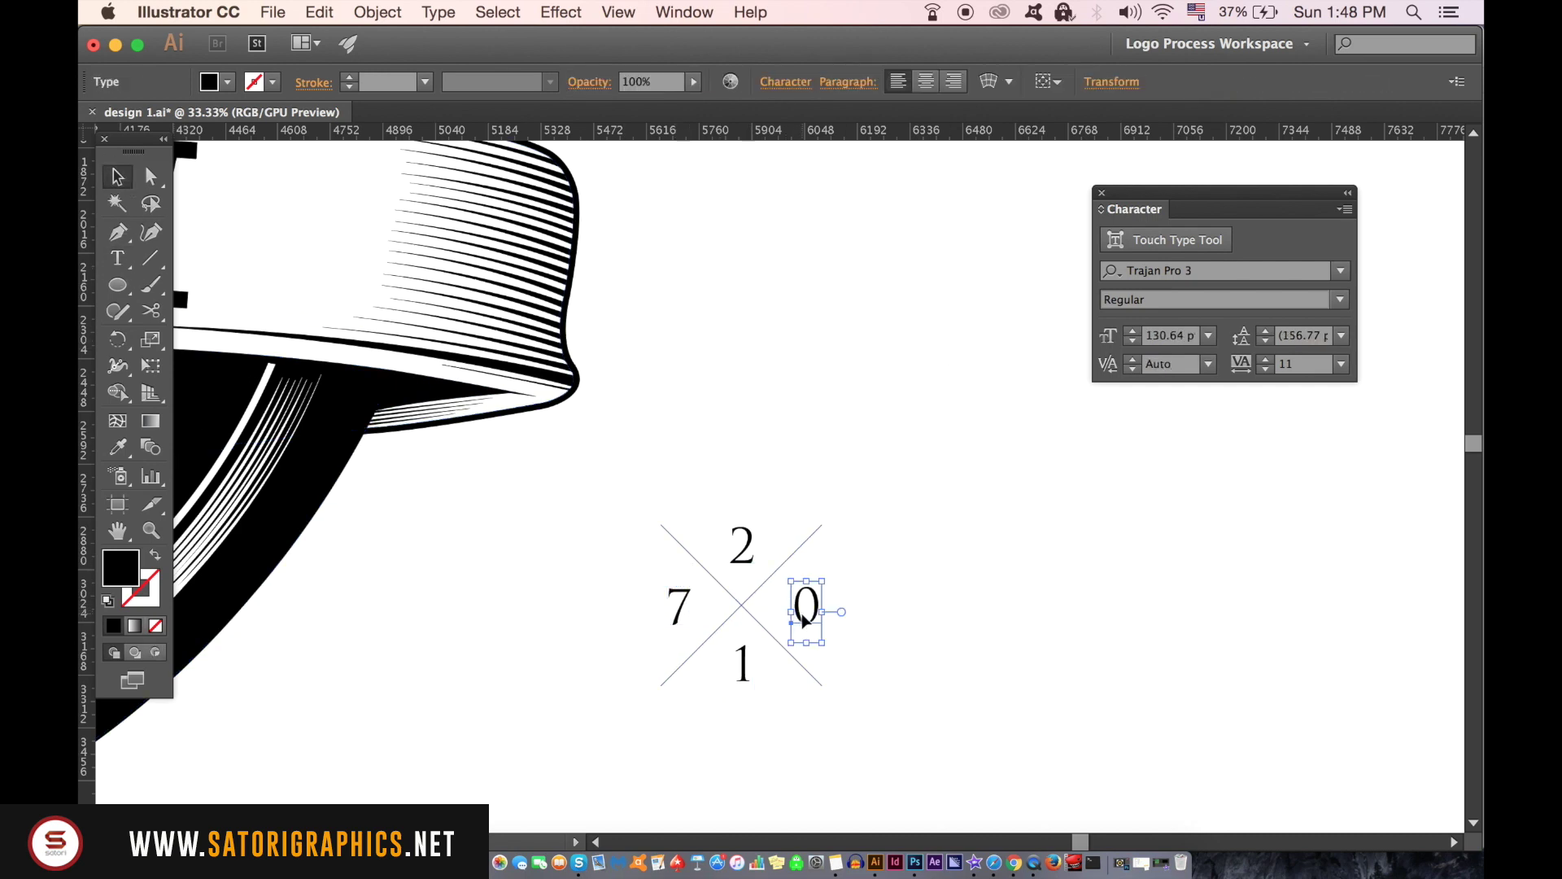
pyautogui.click(841, 630)
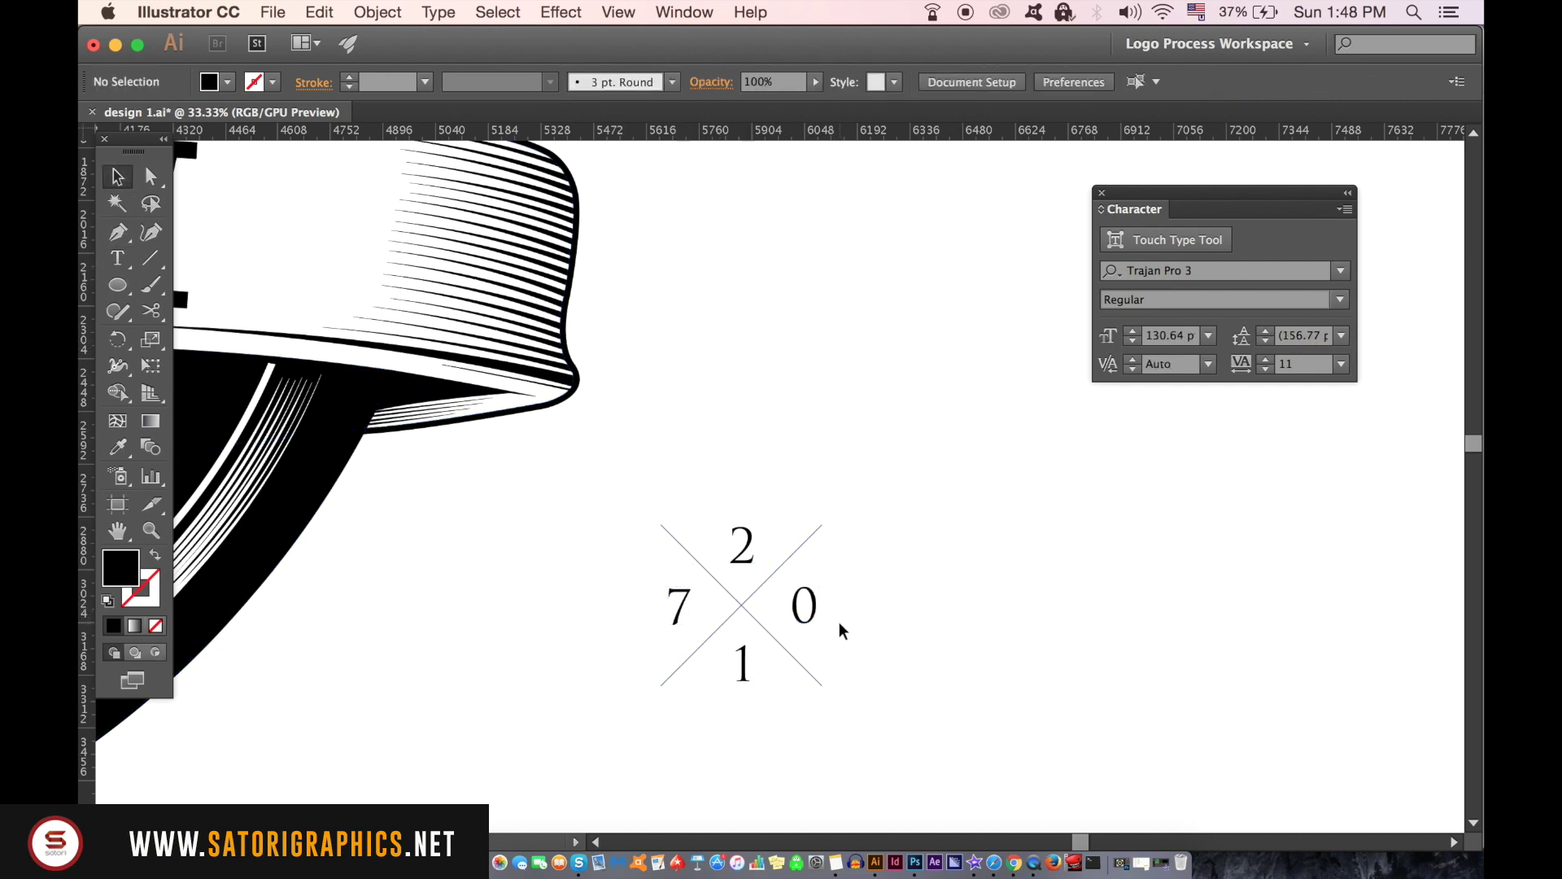
pyautogui.click(742, 605)
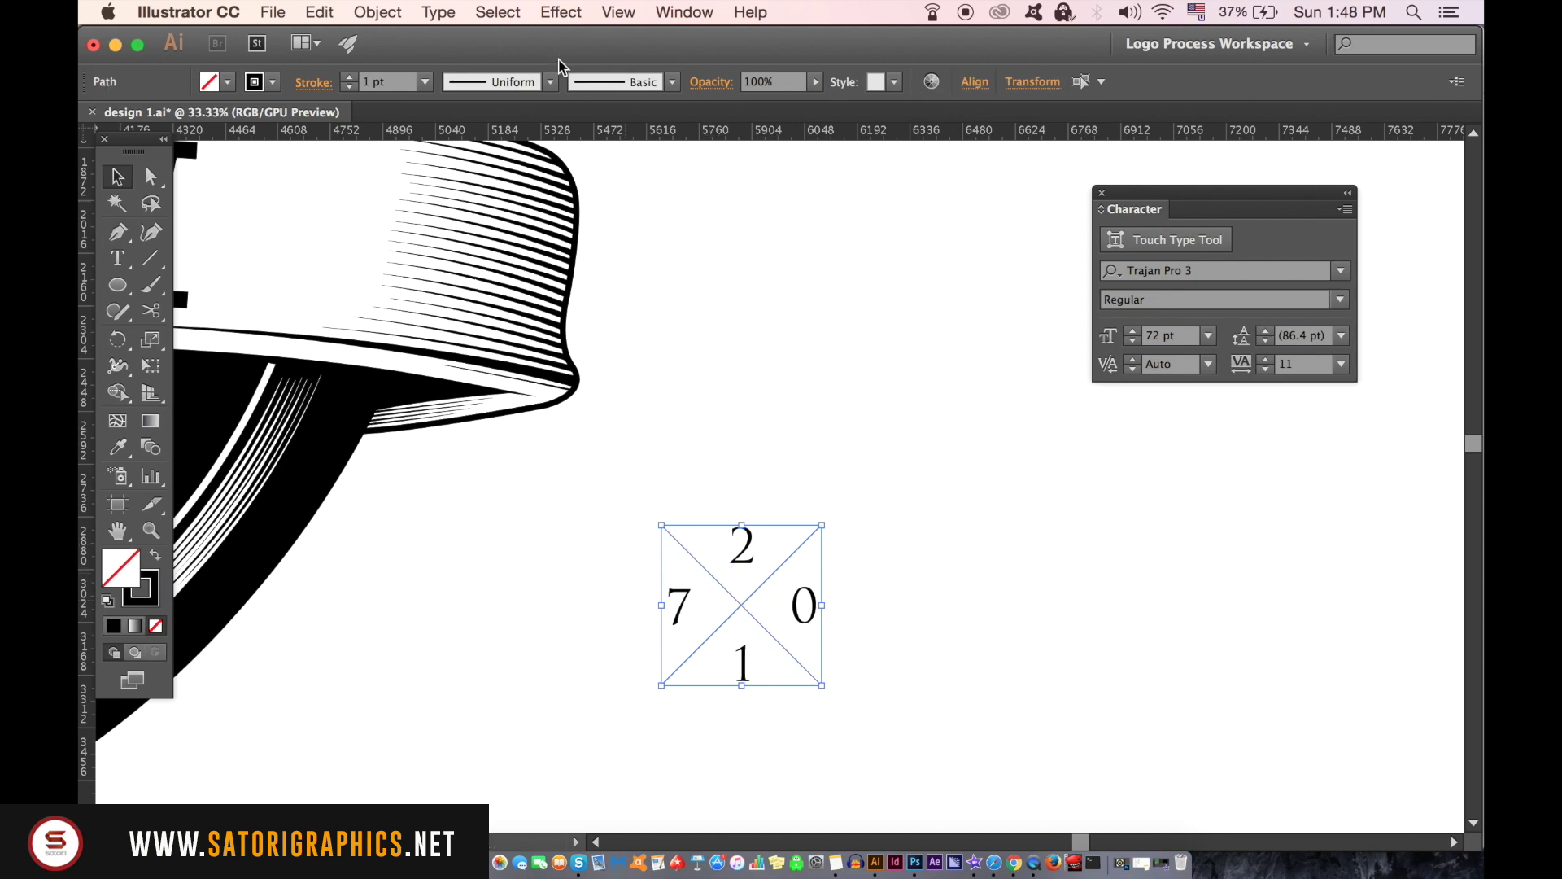
# - Thicken the X lines to a 4 pt stroke
pyautogui.click(351, 77)
pyautogui.click(351, 77)
pyautogui.click(851, 279)
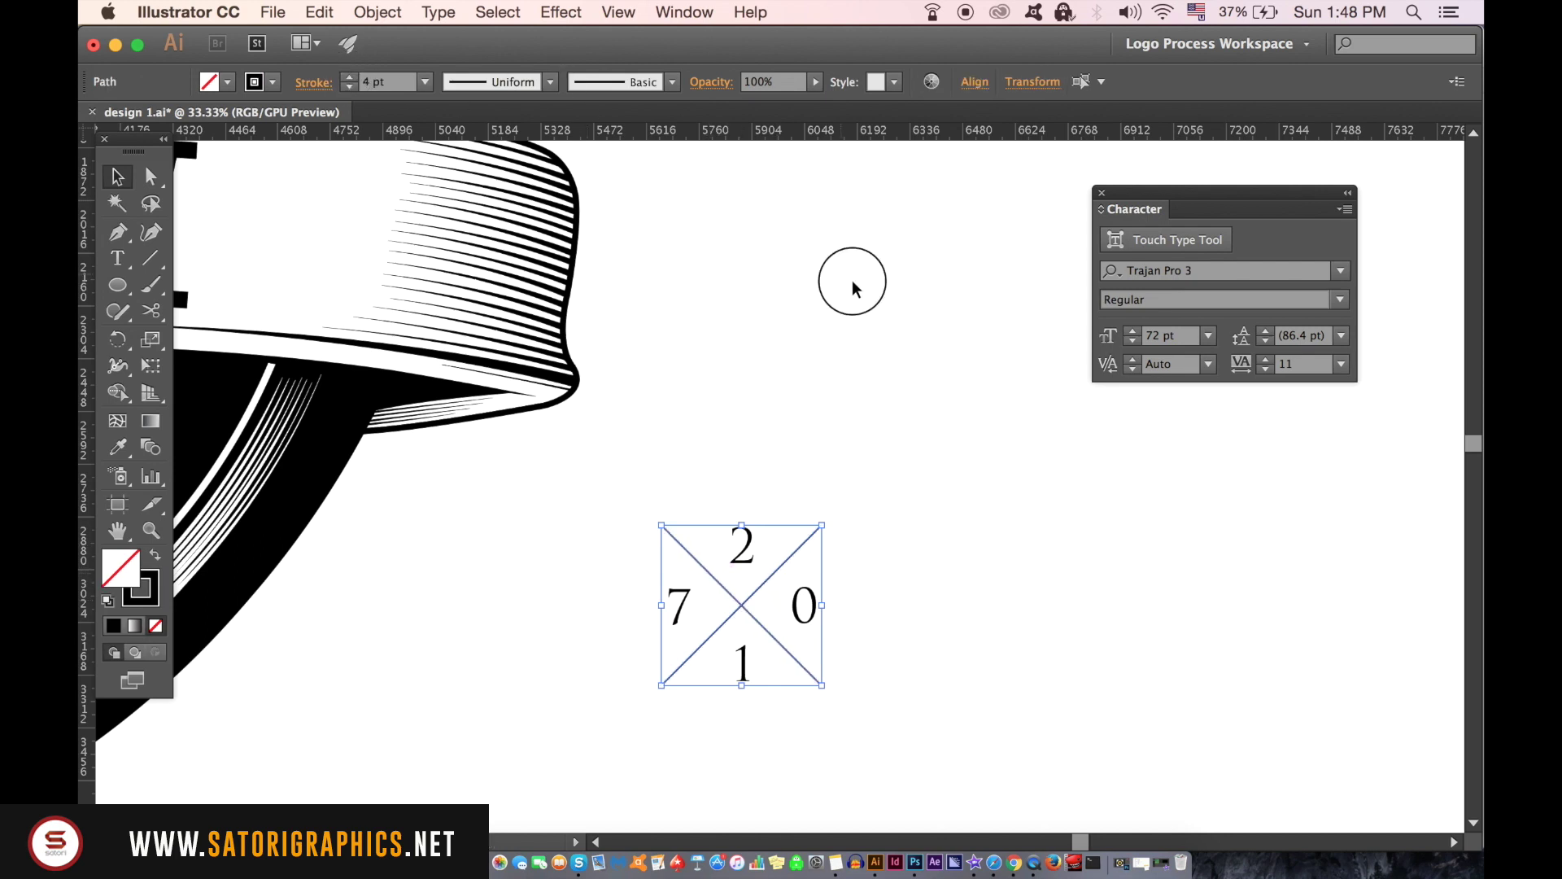
# - Outline the X strokes and convert the 2017 numerals to outlines
pyautogui.moveTo(625, 474); pyautogui.dragTo(889, 704)
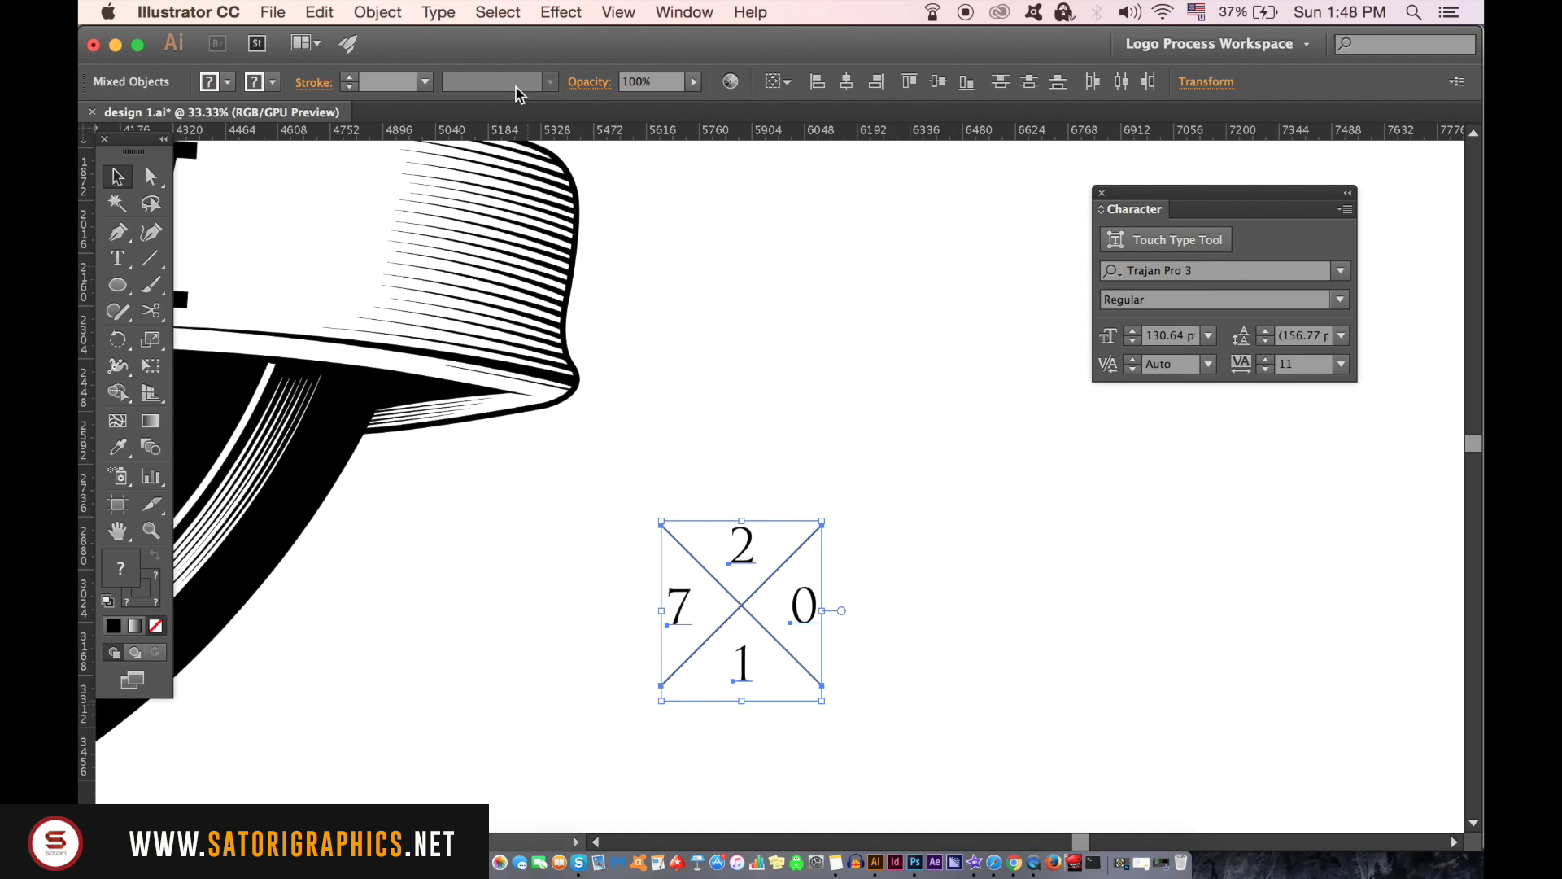
pyautogui.click(374, 16)
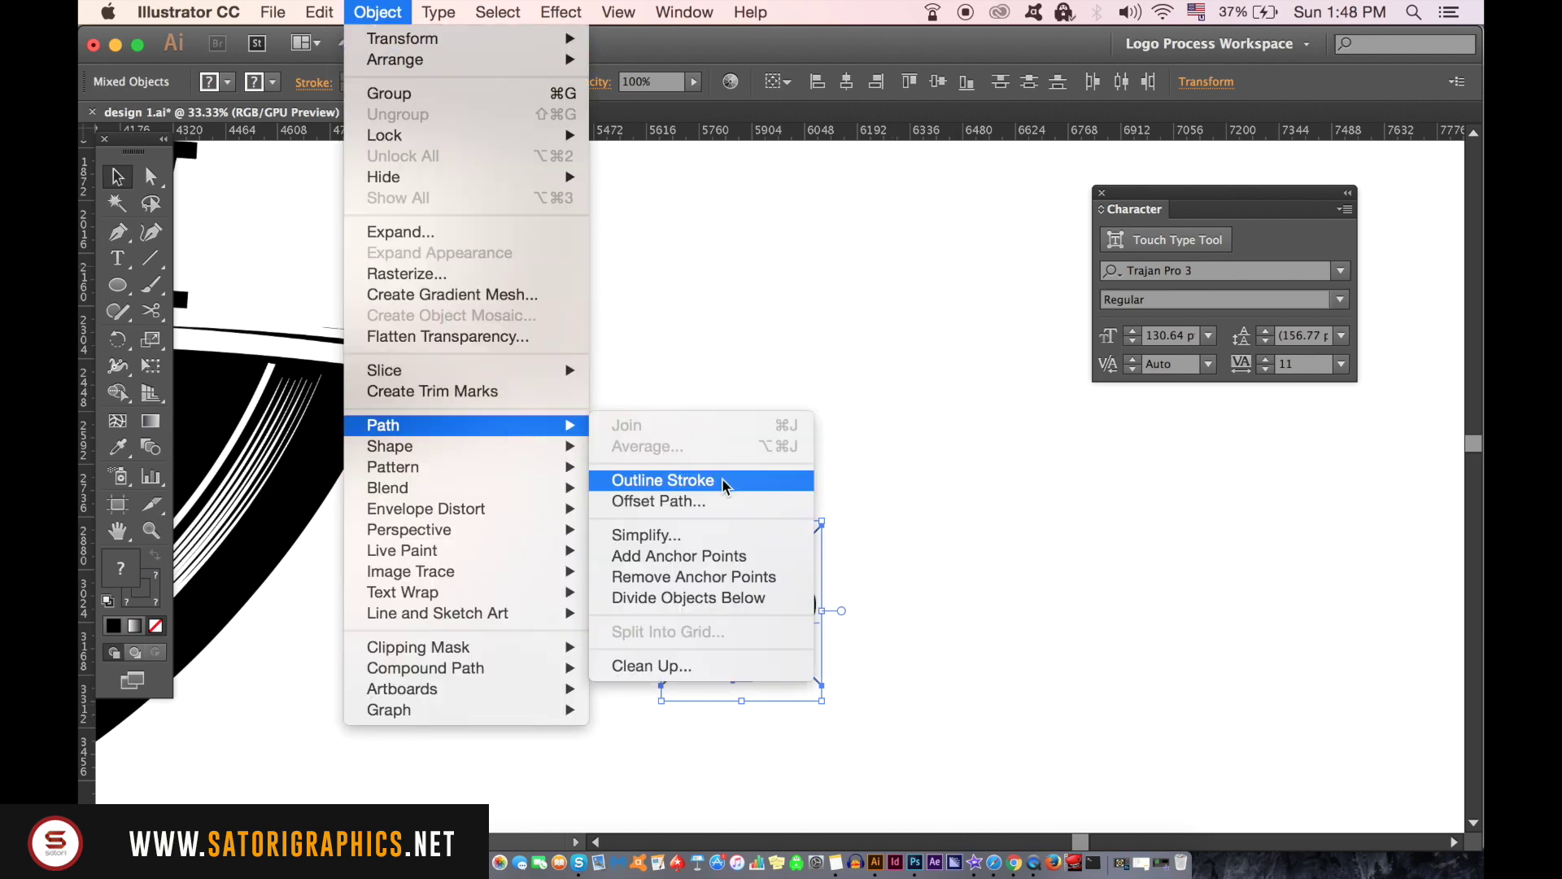
pyautogui.click(660, 481)
pyautogui.click(438, 13)
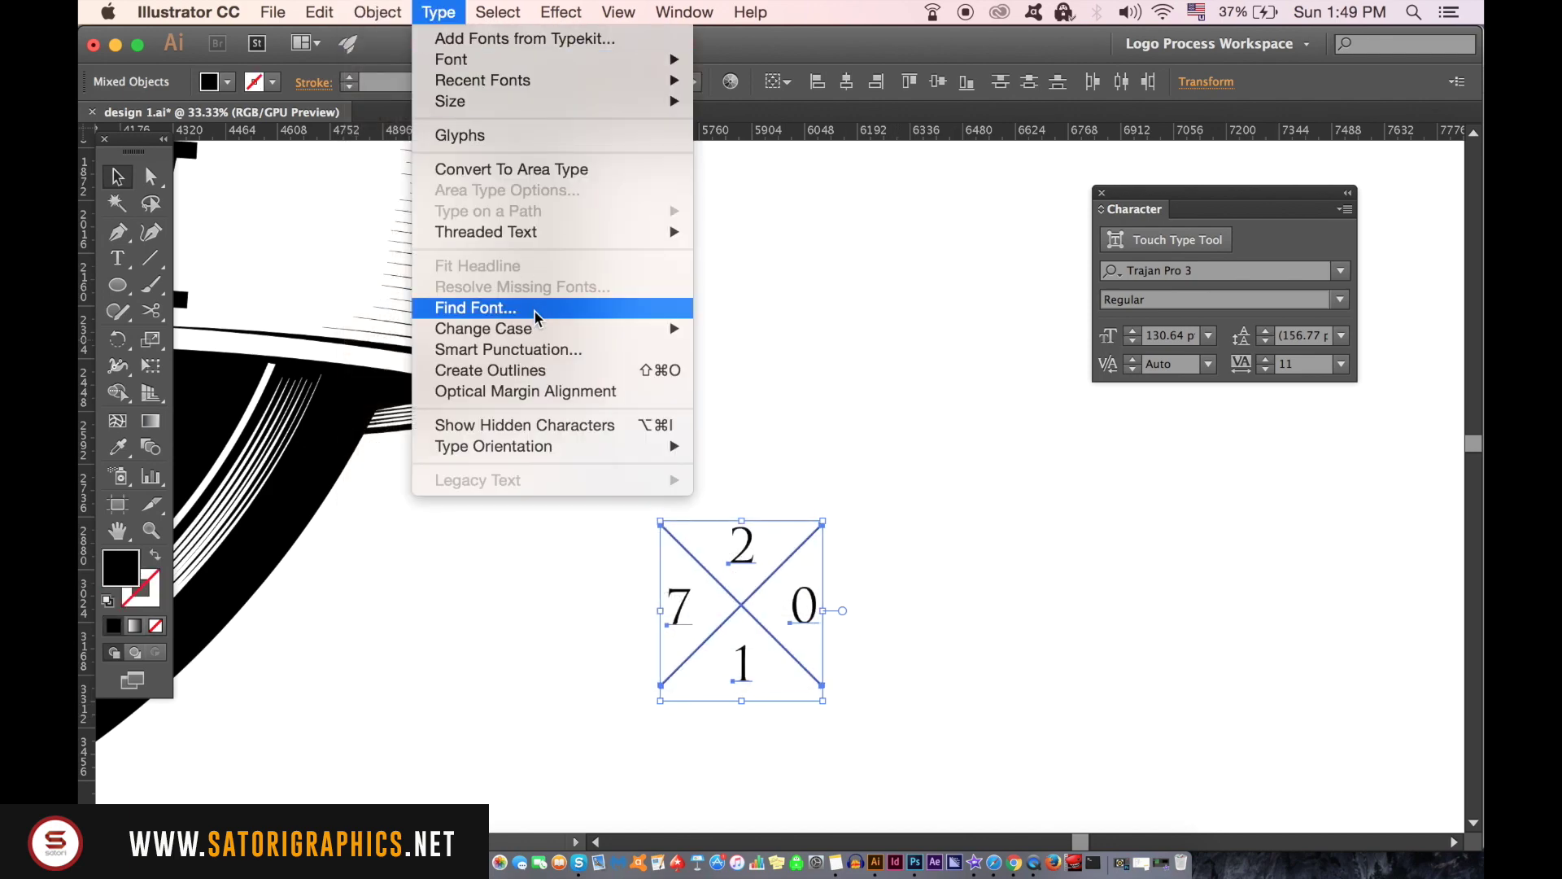
pyautogui.click(537, 370)
# - Fill the outlined X and numerals with white
pyautogui.click(118, 447)
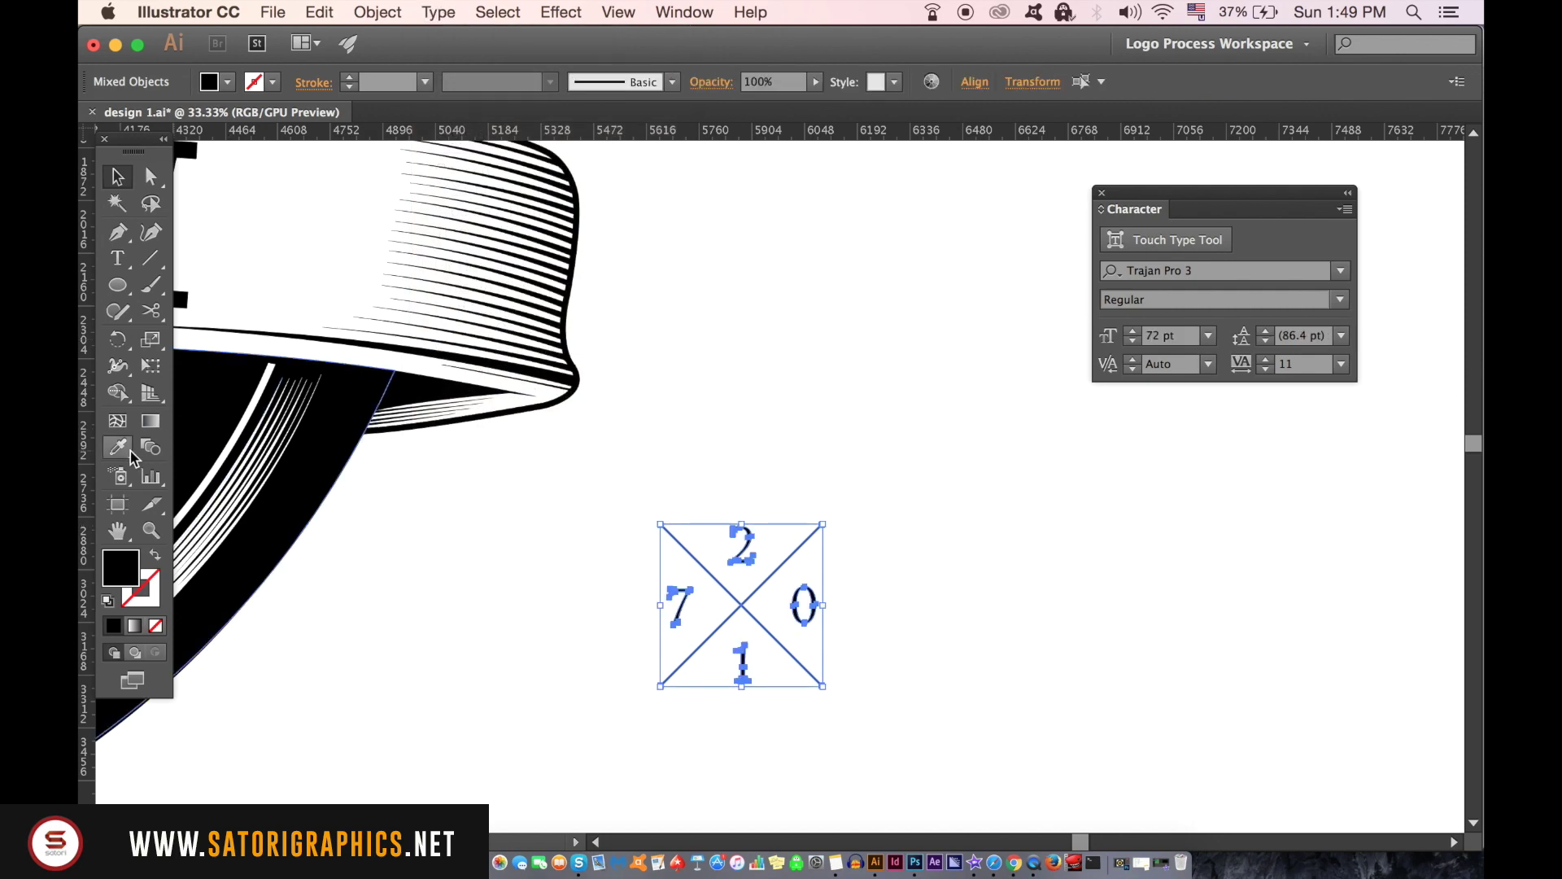
pyautogui.click(369, 527)
pyautogui.click(117, 177)
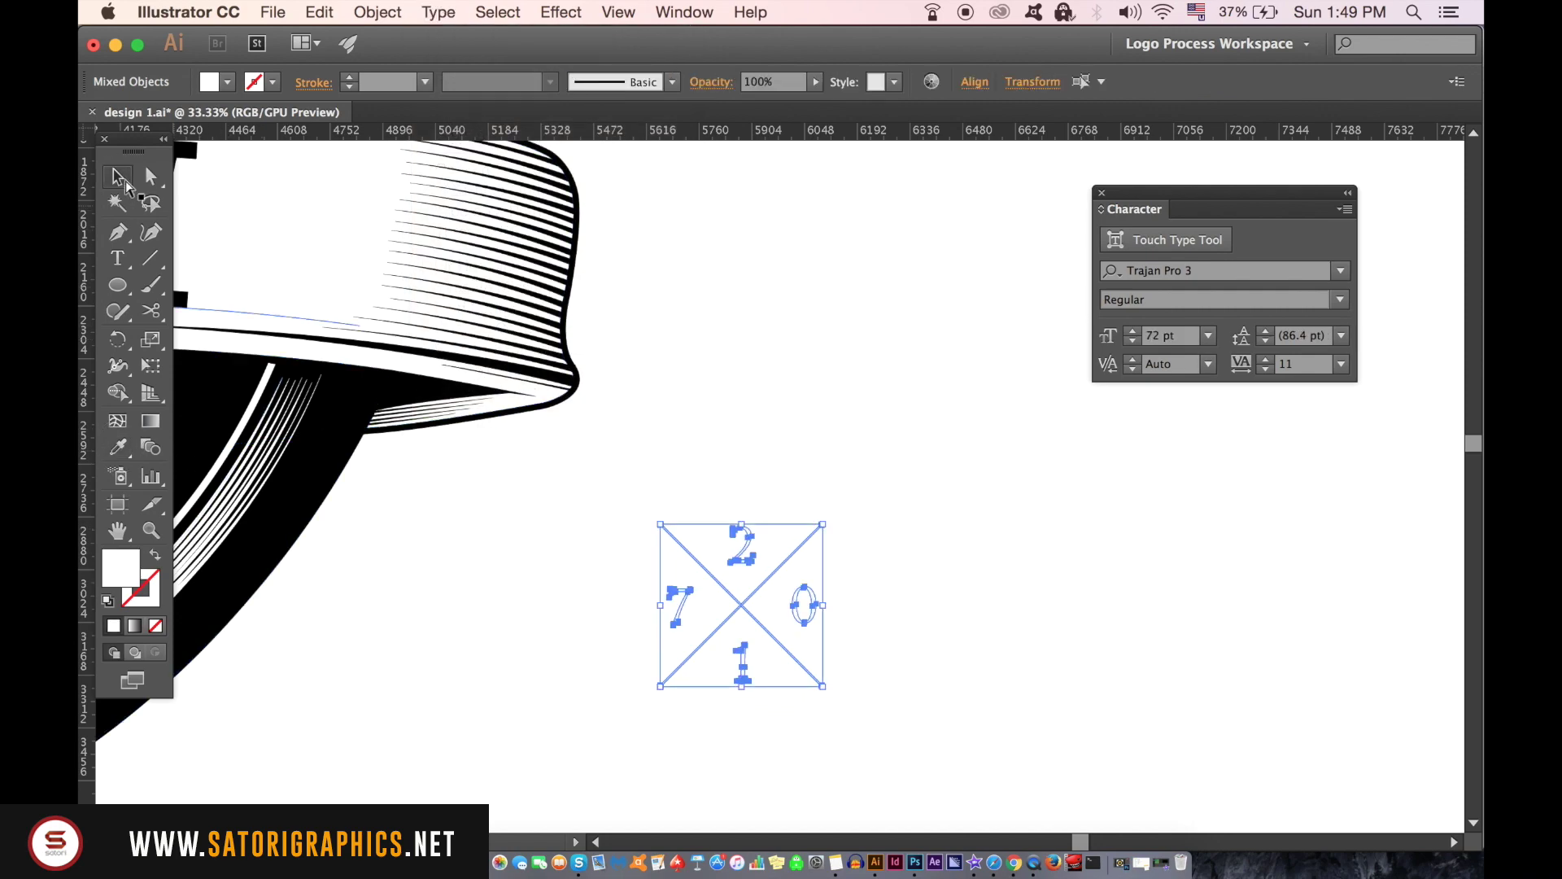
pyautogui.hotkey('ctrl', '-')
pyautogui.hotkey('ctrl', '-')
pyautogui.hotkey('ctrl', '-')
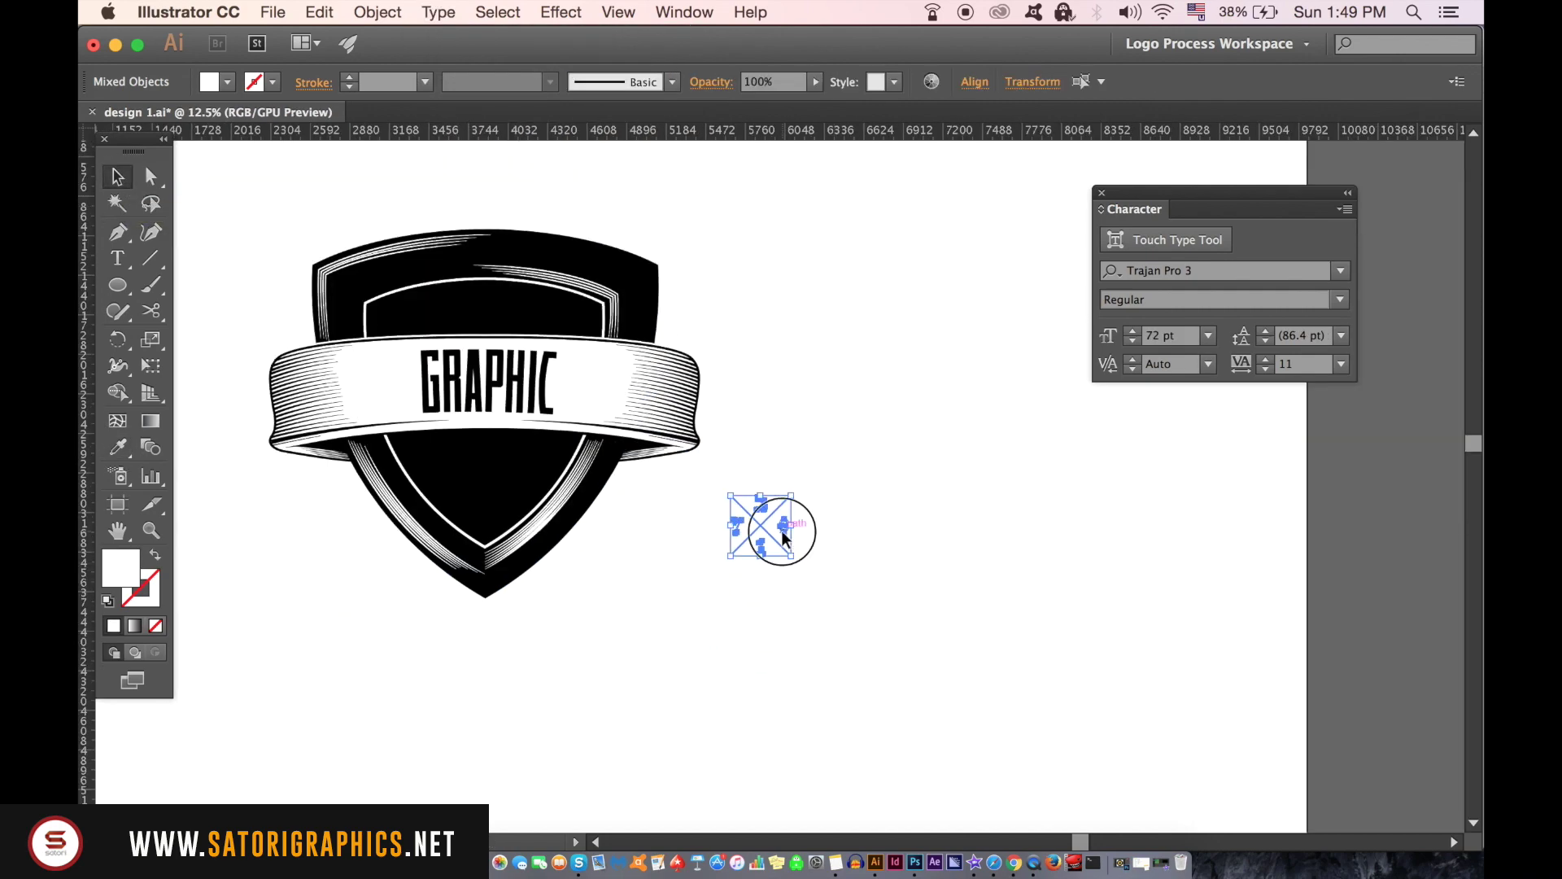
# - Drag the white X and 2017 numerals onto the shield's black tip beneath the ribbon
pyautogui.moveTo(785, 537); pyautogui.dragTo(510, 490)
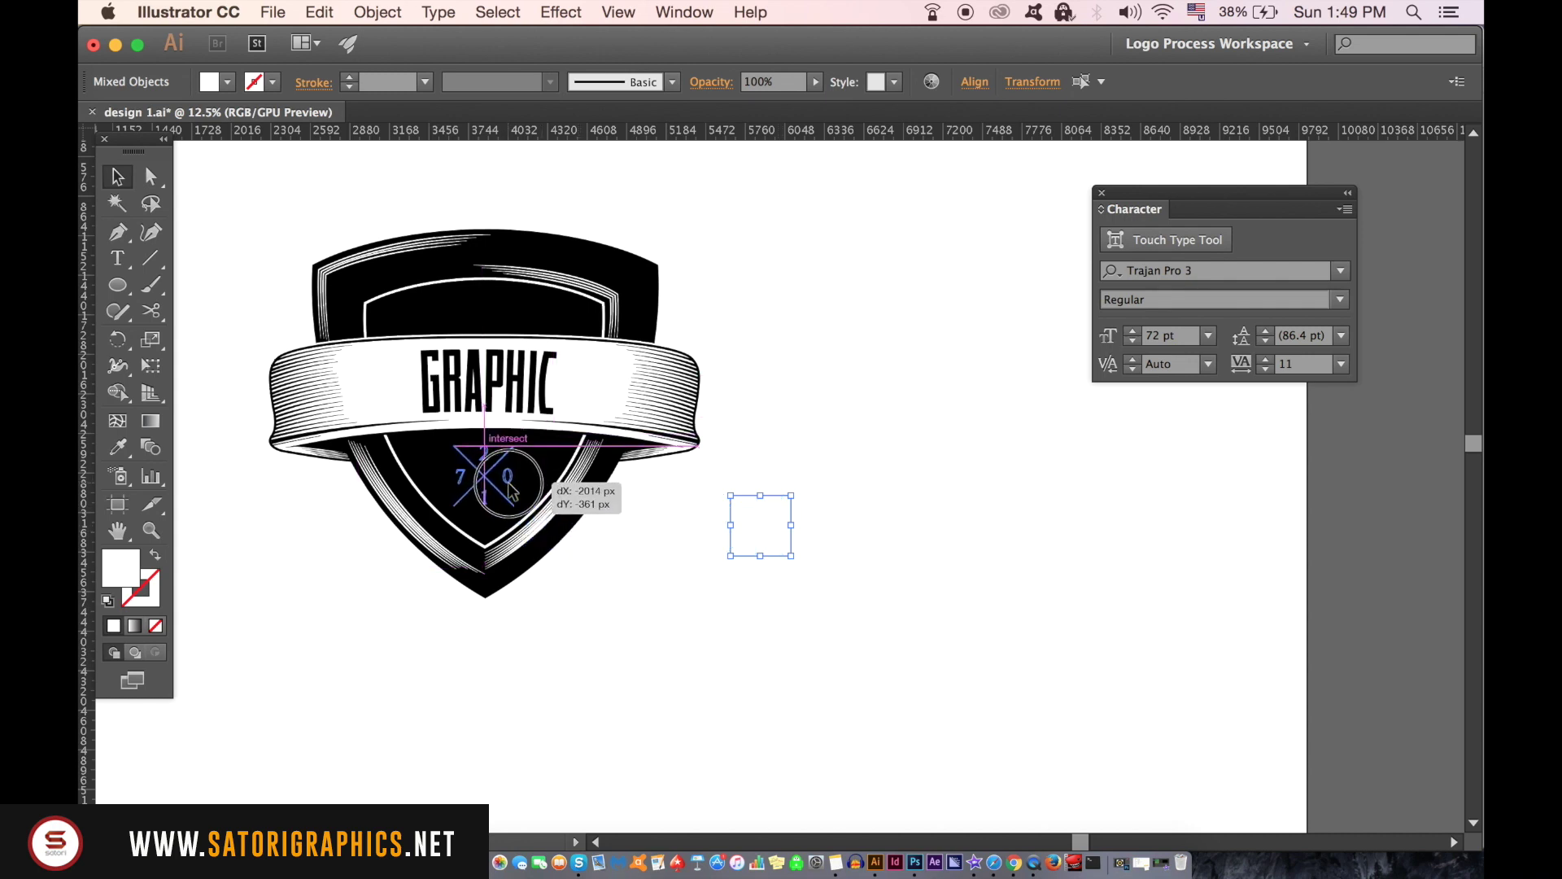
pyautogui.moveTo(511, 491); pyautogui.dragTo(512, 484)
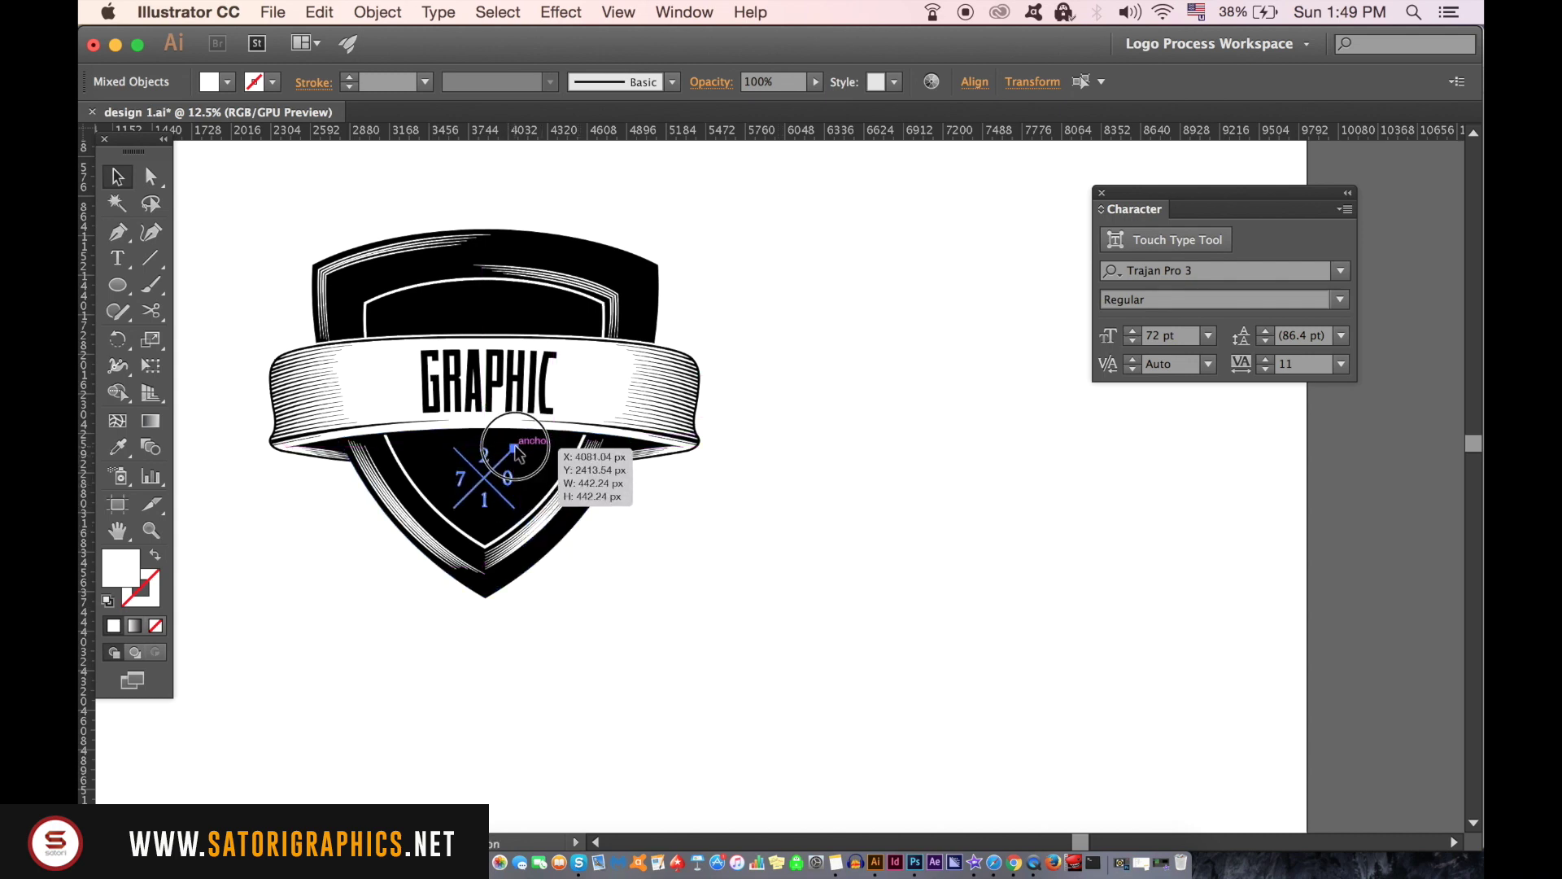
pyautogui.moveTo(517, 455); pyautogui.dragTo(515, 454)
pyautogui.click(753, 673)
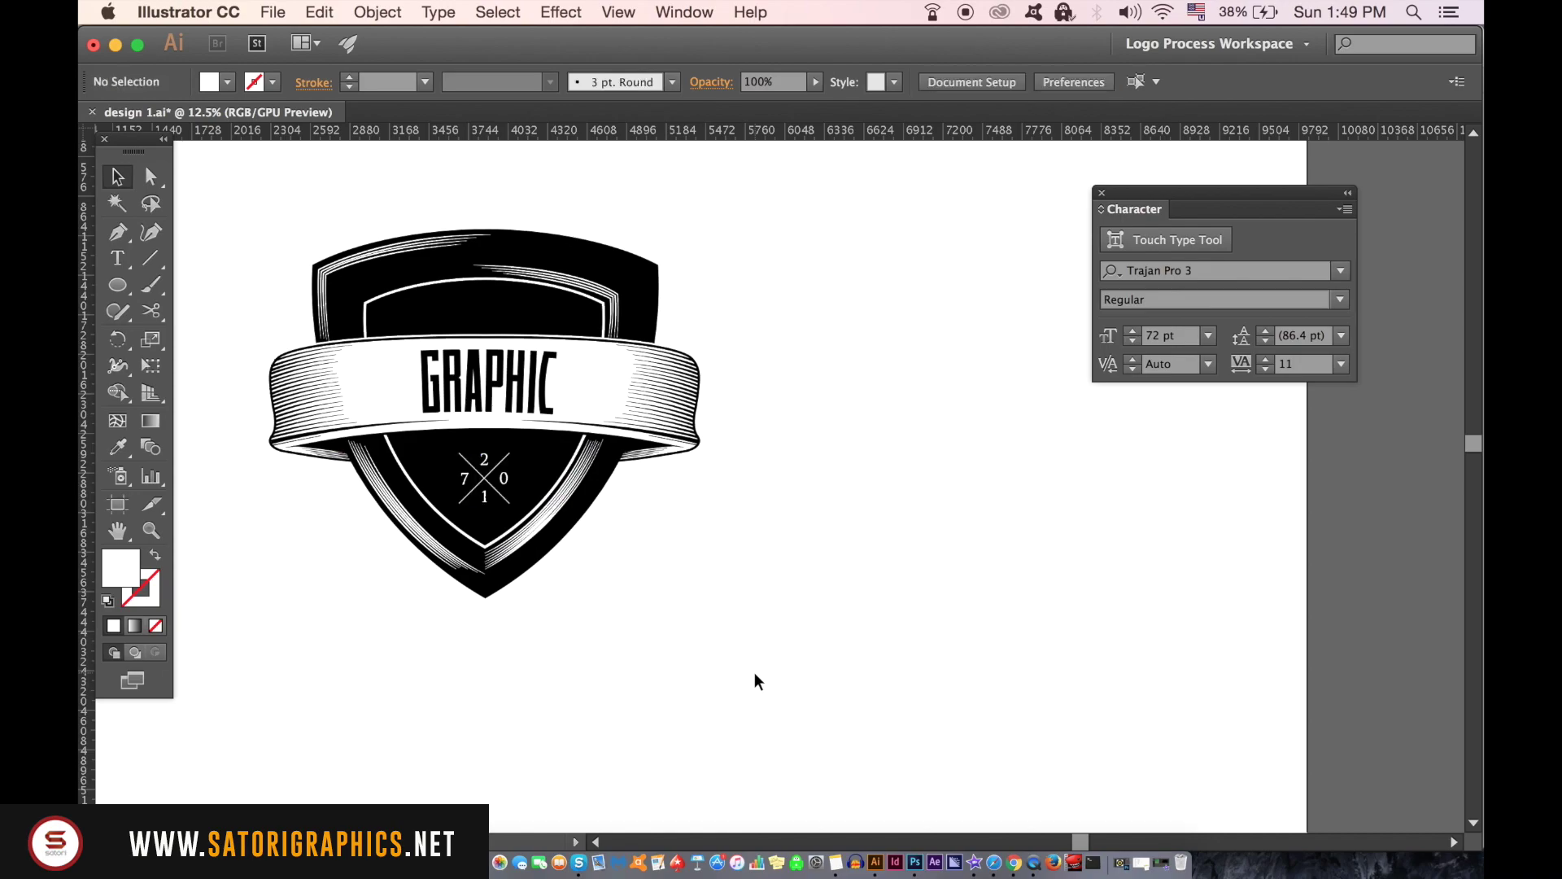